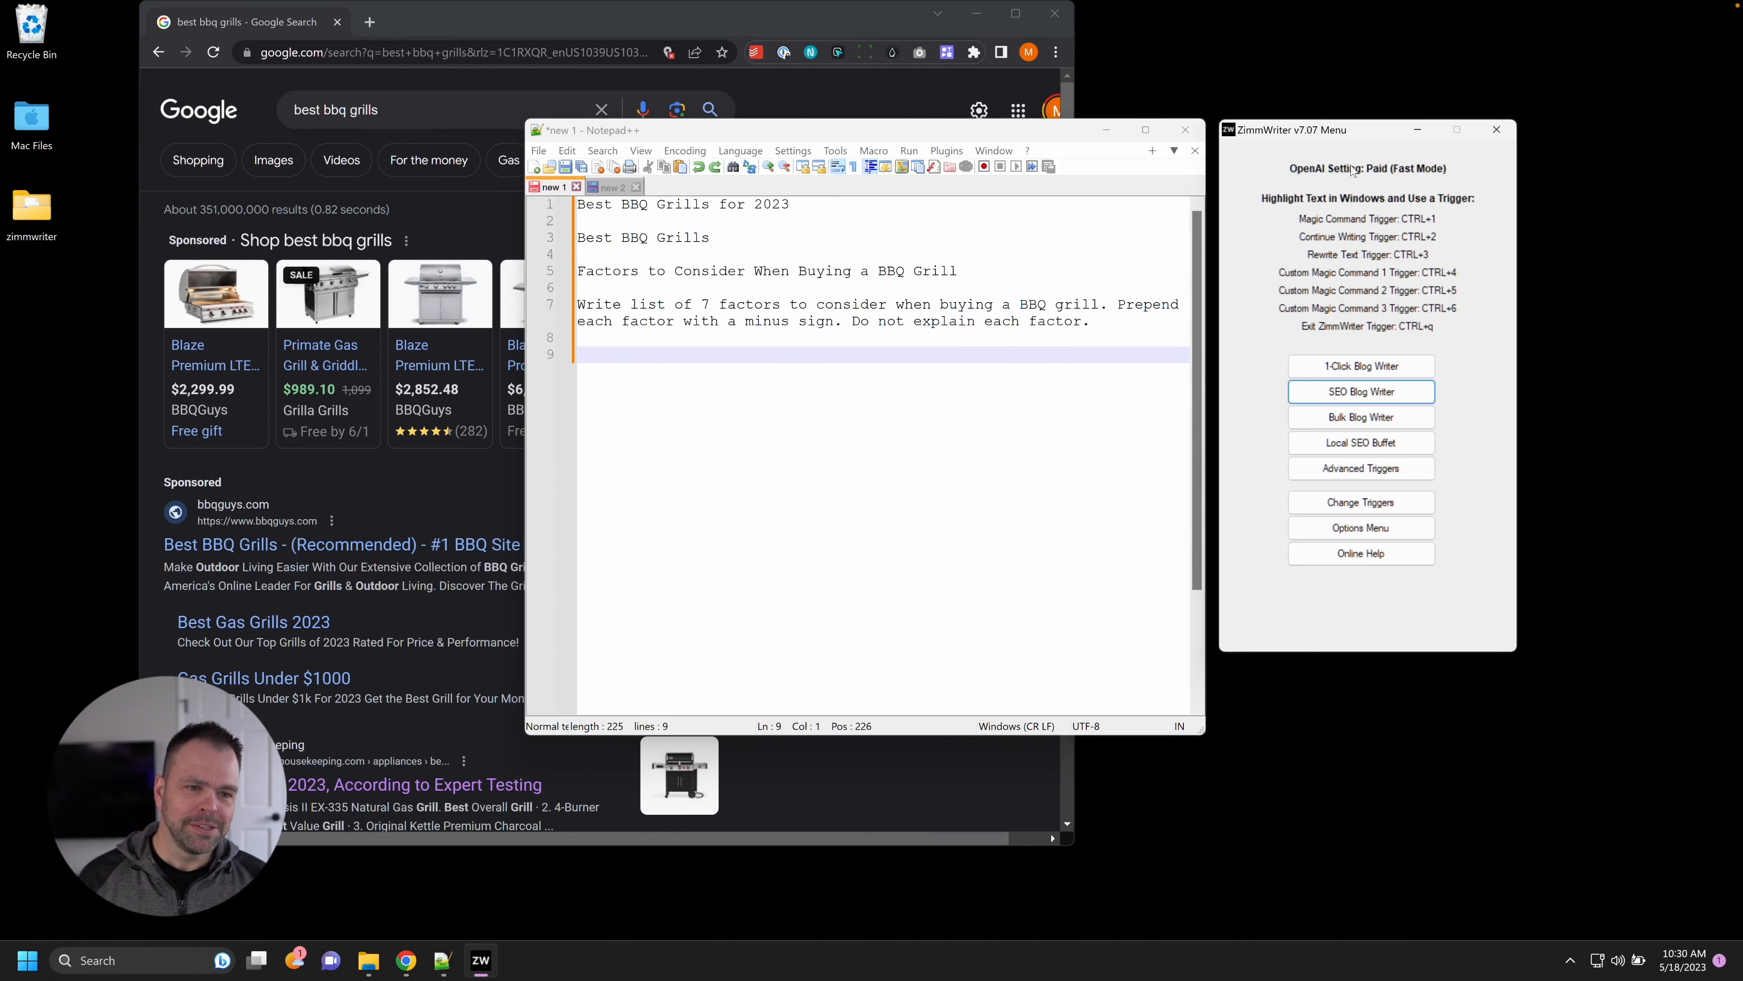
Open the SEO Blog Writer beside Notepad++ and select the 'Best BBQ Grills for 2023' title line.
{"action": "left_click_drag", "start_coordinate": [1348, 135], "coordinate": [1350, 134]}
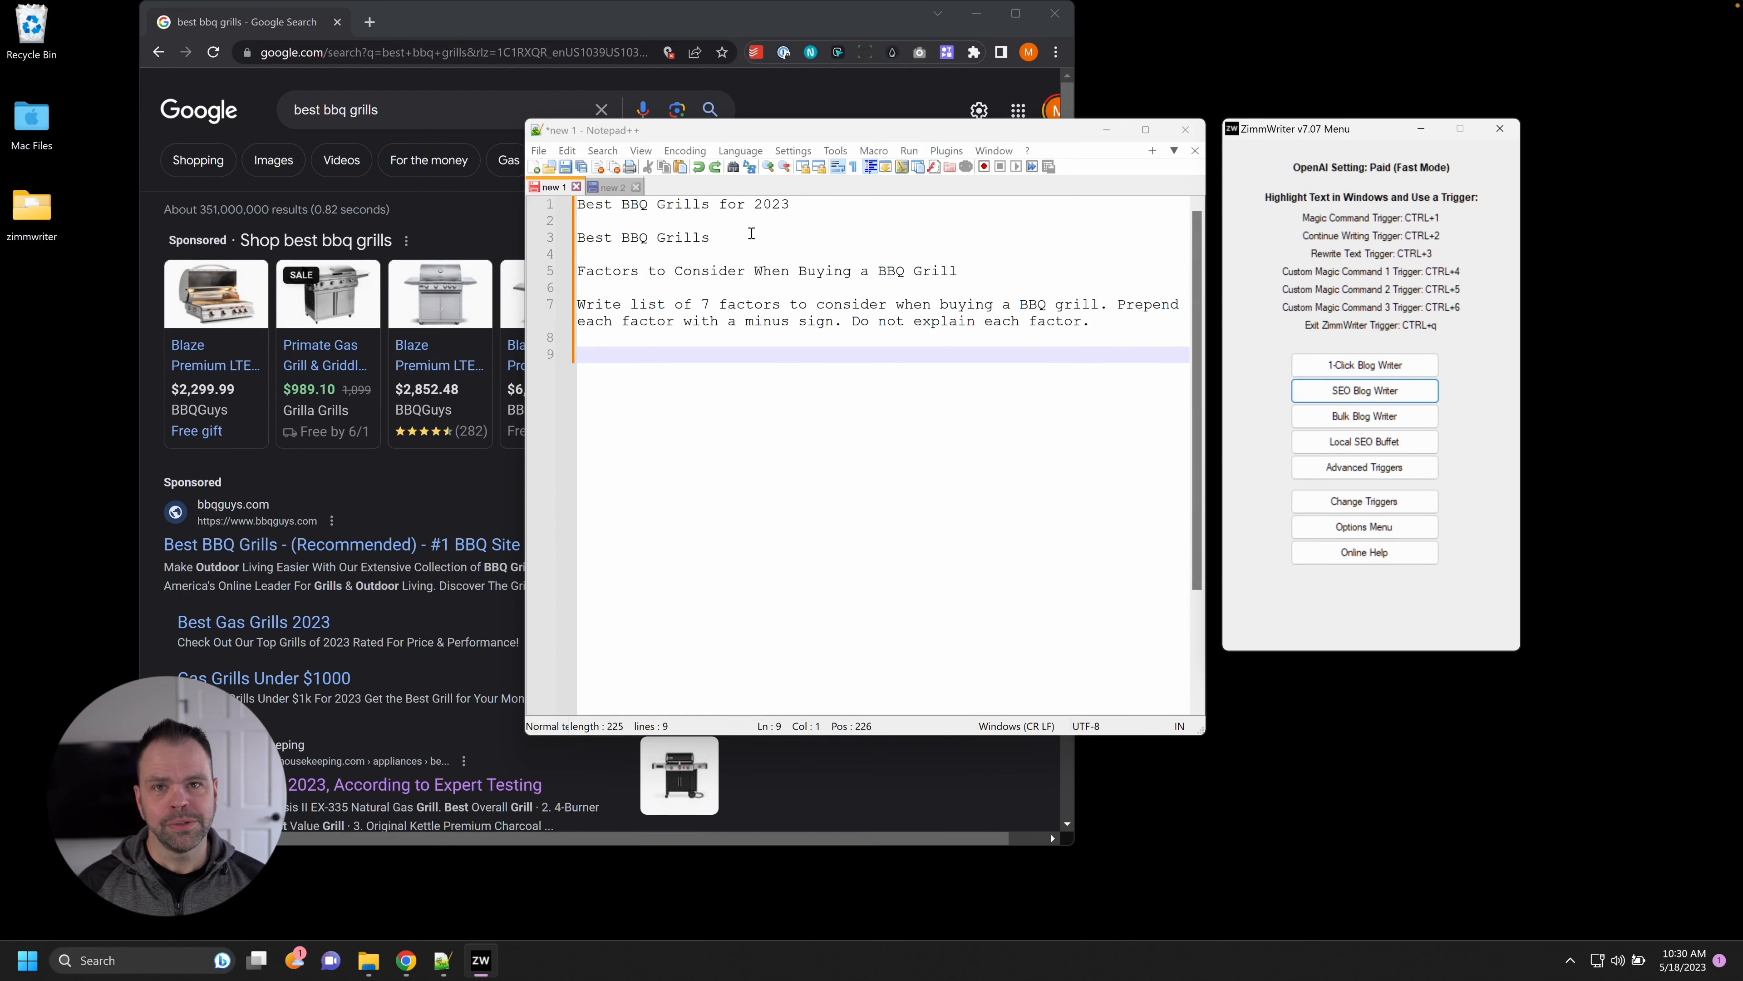
{"action": "left_click", "coordinate": [1385, 393]}
{"action": "left_click_drag", "start_coordinate": [875, 61], "coordinate": [1462, 43]}
{"action": "left_click_drag", "start_coordinate": [877, 204], "coordinate": [576, 205]}
{"action": "key", "text": "ctrl+c"}
{"action": "left_click", "coordinate": [1384, 108]}
{"action": "key", "text": "ctrl+v"}
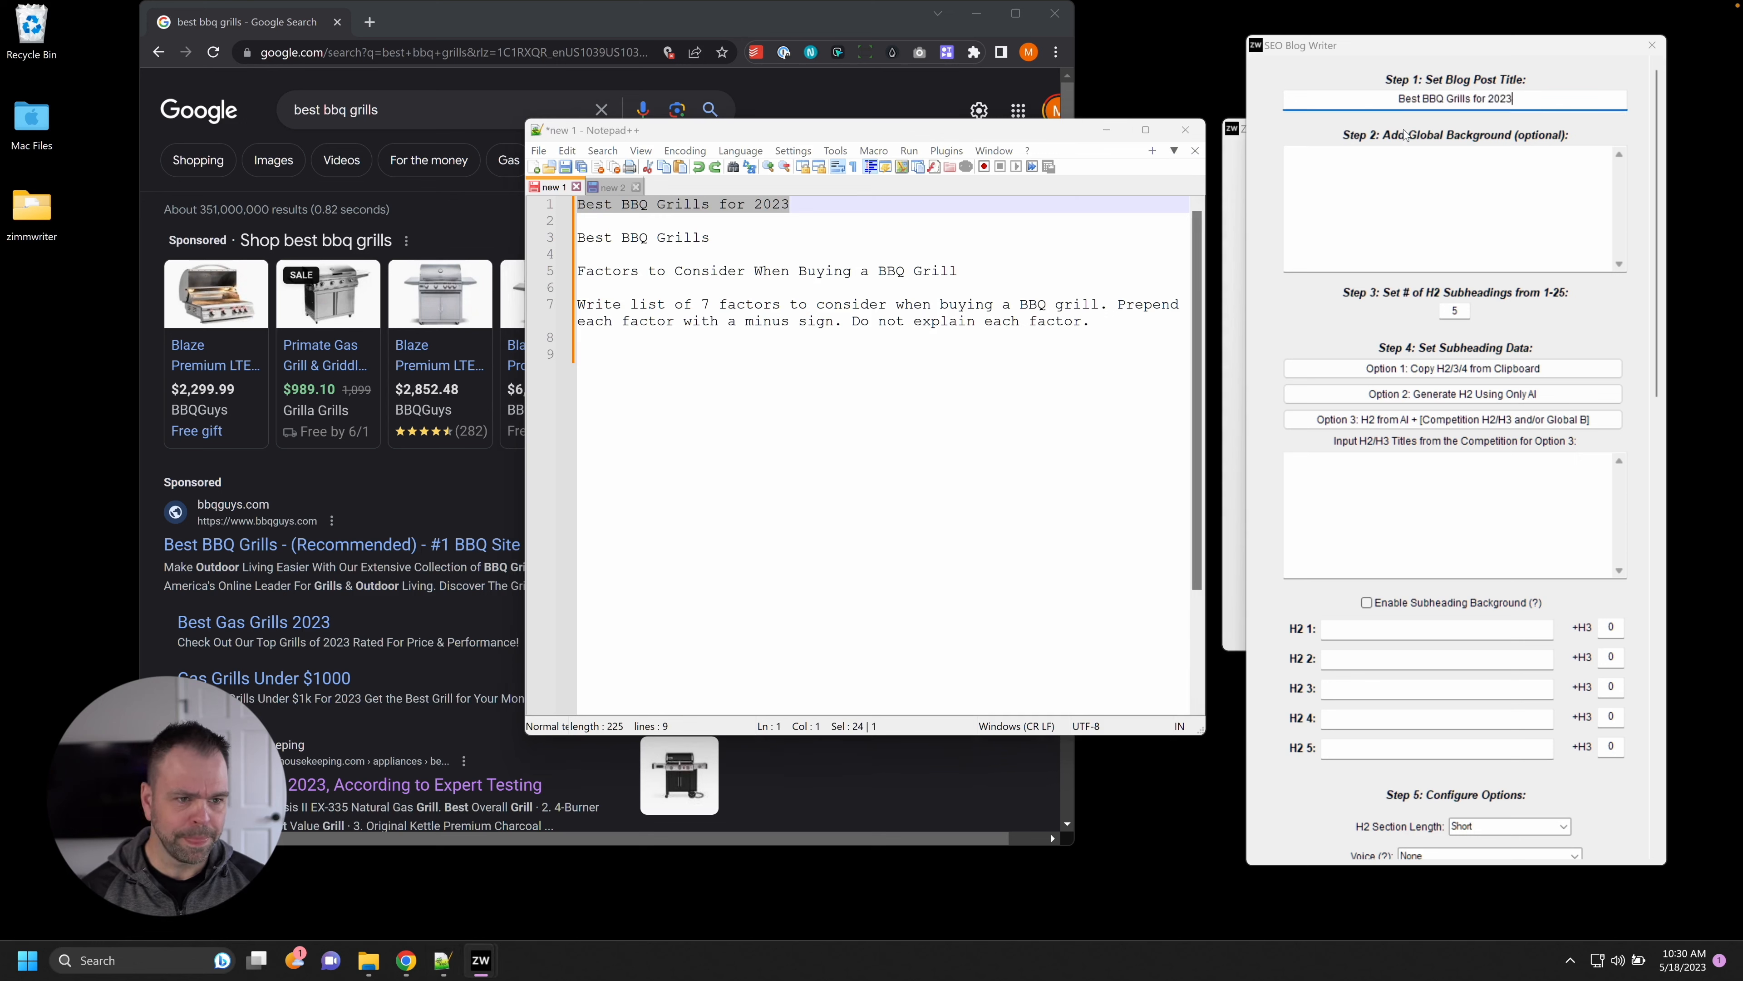
{"action": "left_click_drag", "start_coordinate": [719, 237], "coordinate": [574, 237]}
{"action": "left_click_drag", "start_coordinate": [959, 271], "coordinate": [575, 271]}
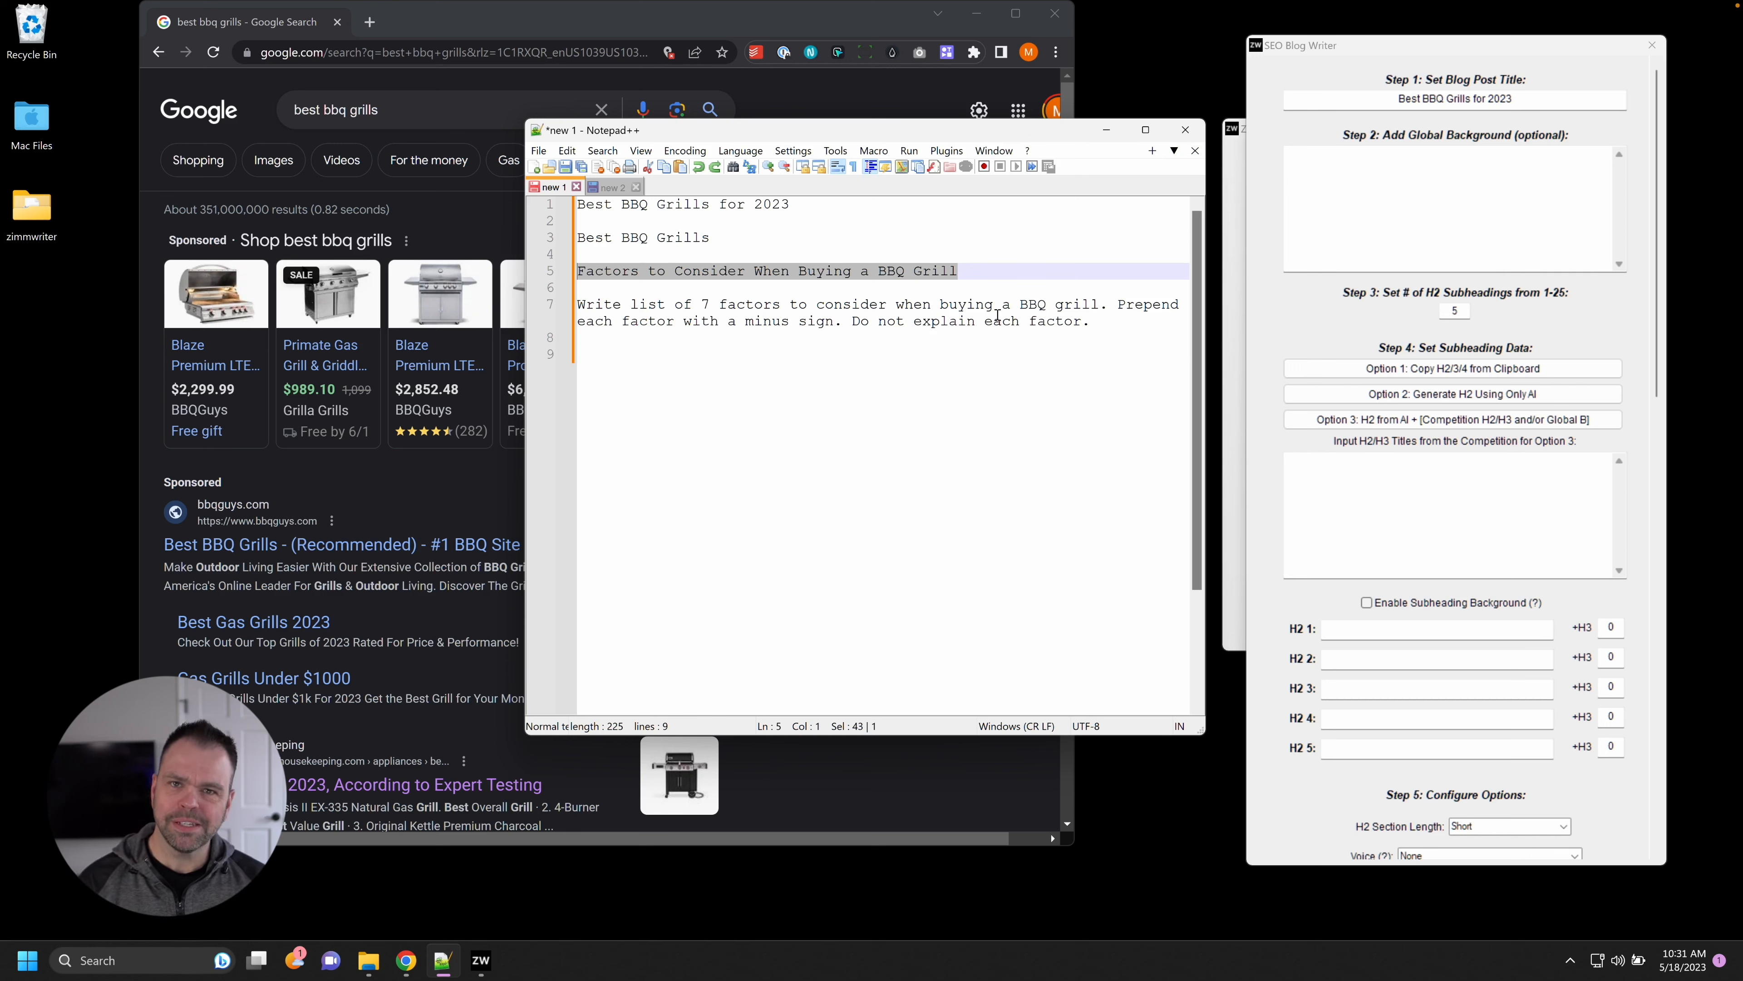
{"action": "left_click_drag", "start_coordinate": [1093, 321], "coordinate": [571, 304]}
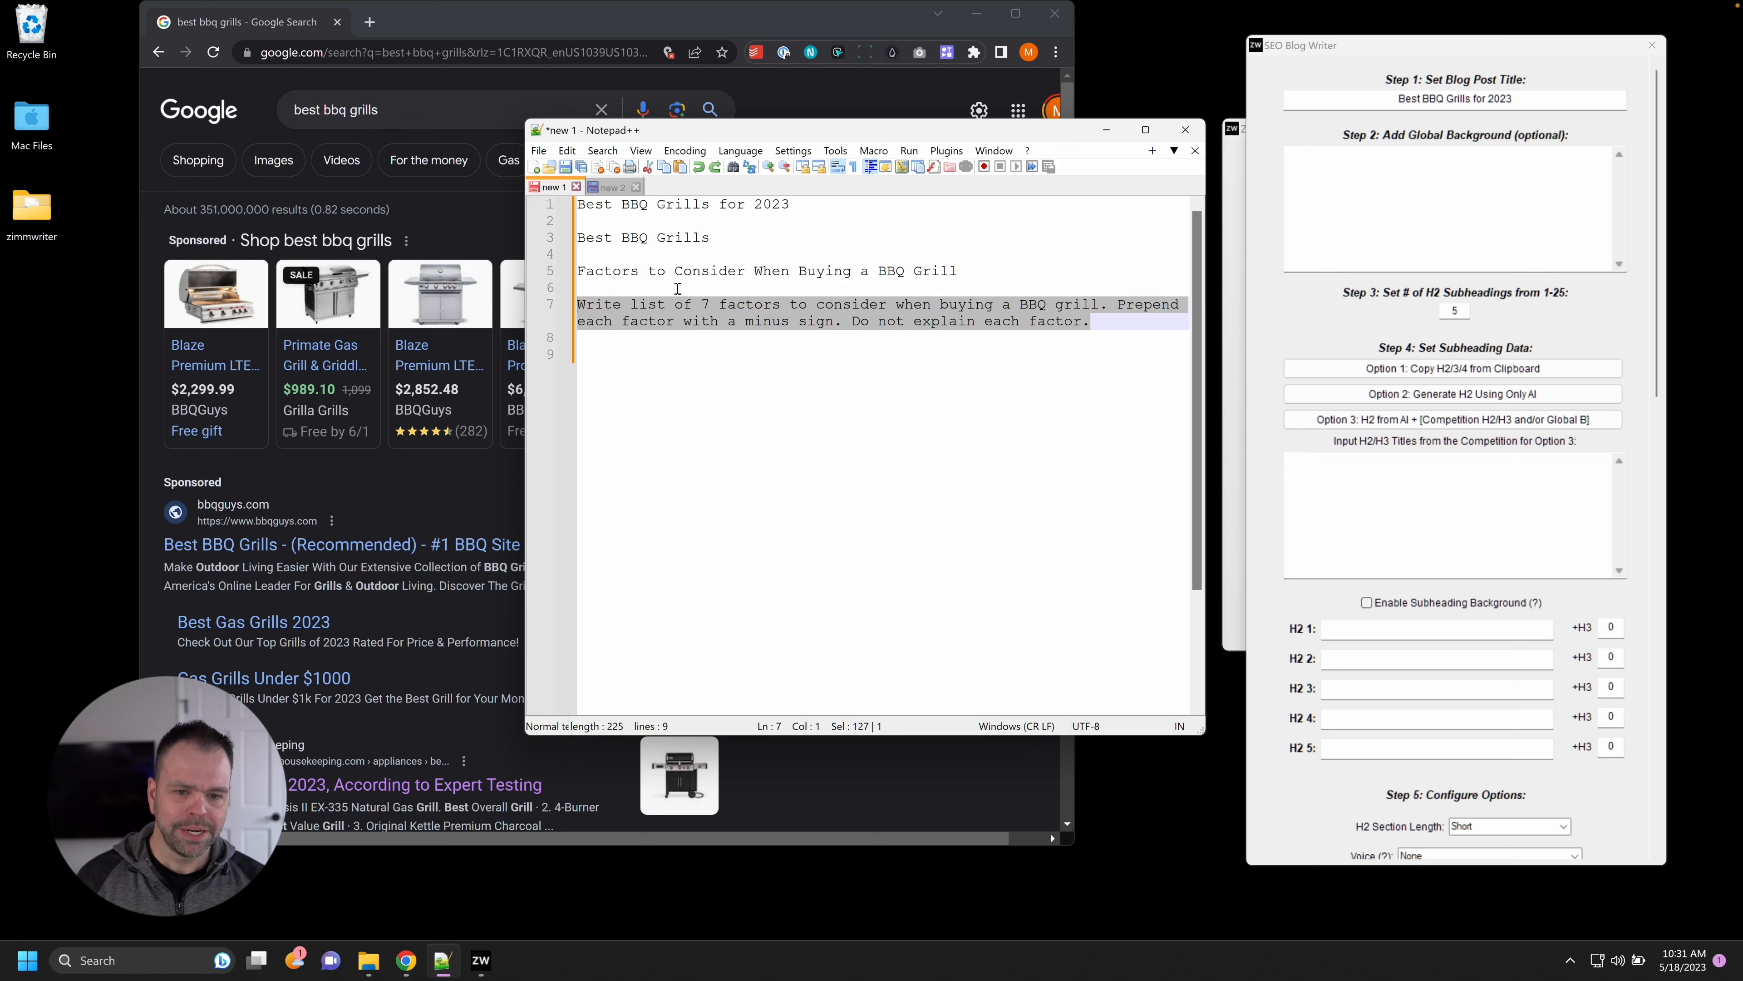
Run the Ctrl+Alt+1 magic command on the prompt to generate seven BBQ grill buying factors.
{"action": "left_click_drag", "start_coordinate": [1097, 322], "coordinate": [545, 308]}
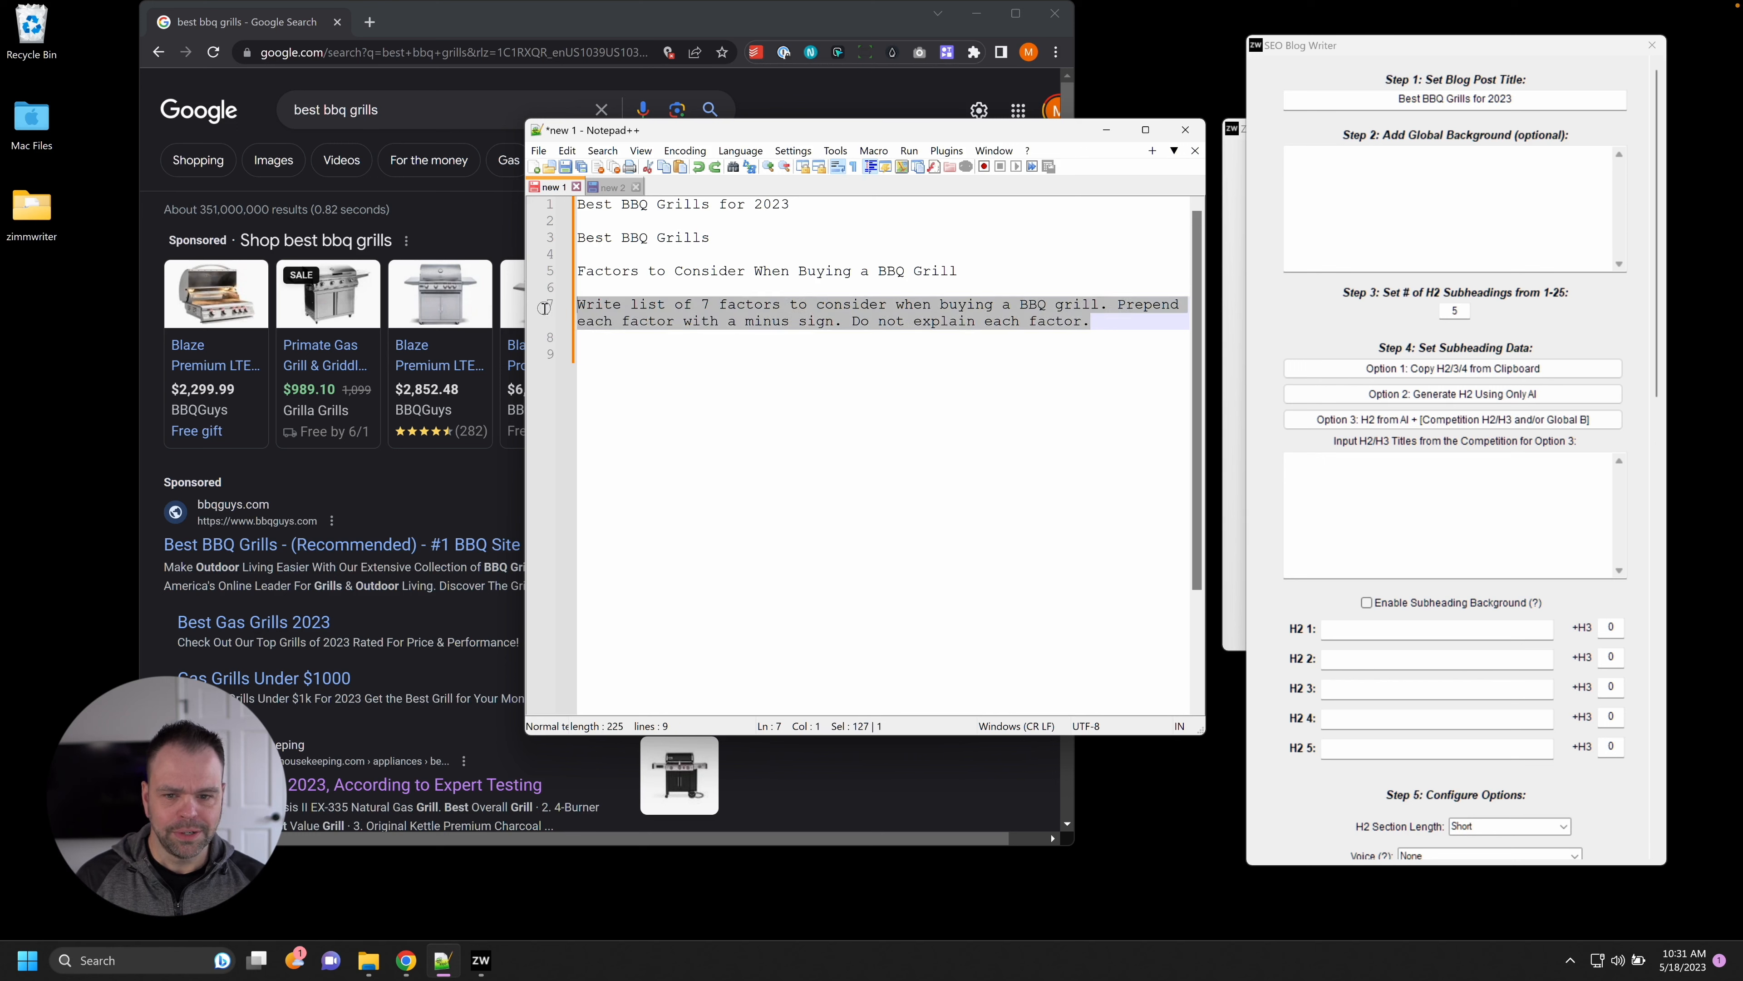
{"action": "key", "text": "ctrl+alt+1"}
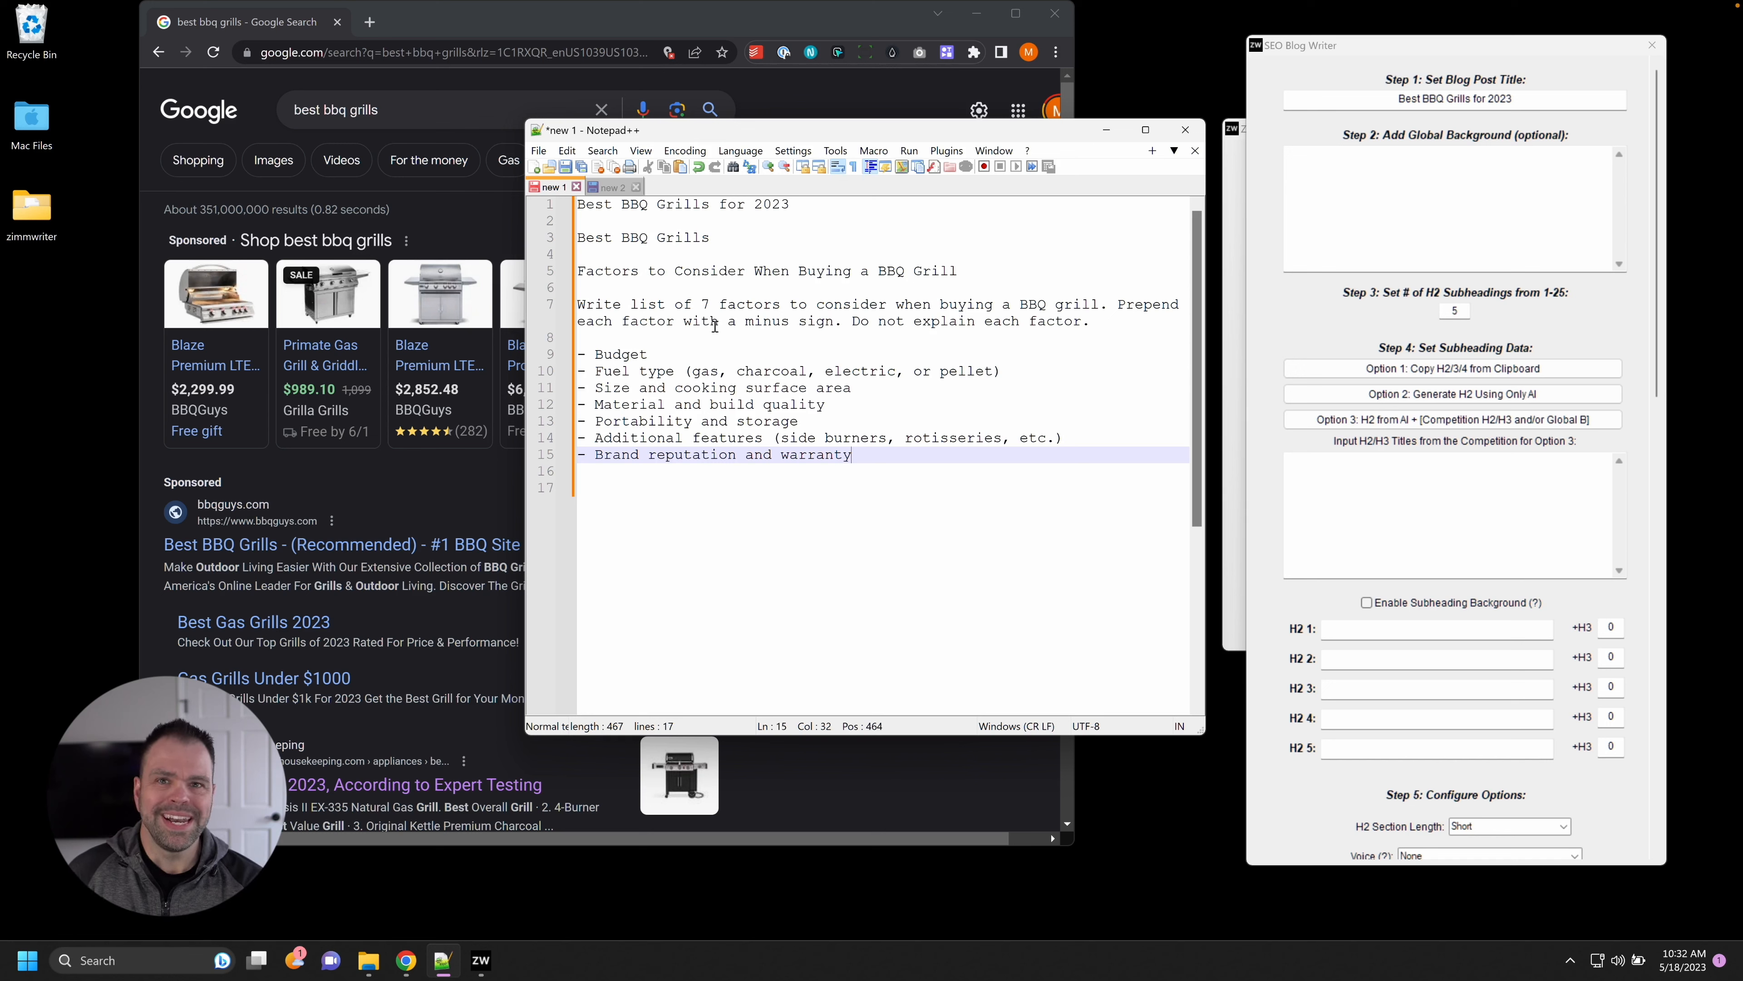
{"action": "left_click_drag", "start_coordinate": [1163, 327], "coordinate": [580, 302]}
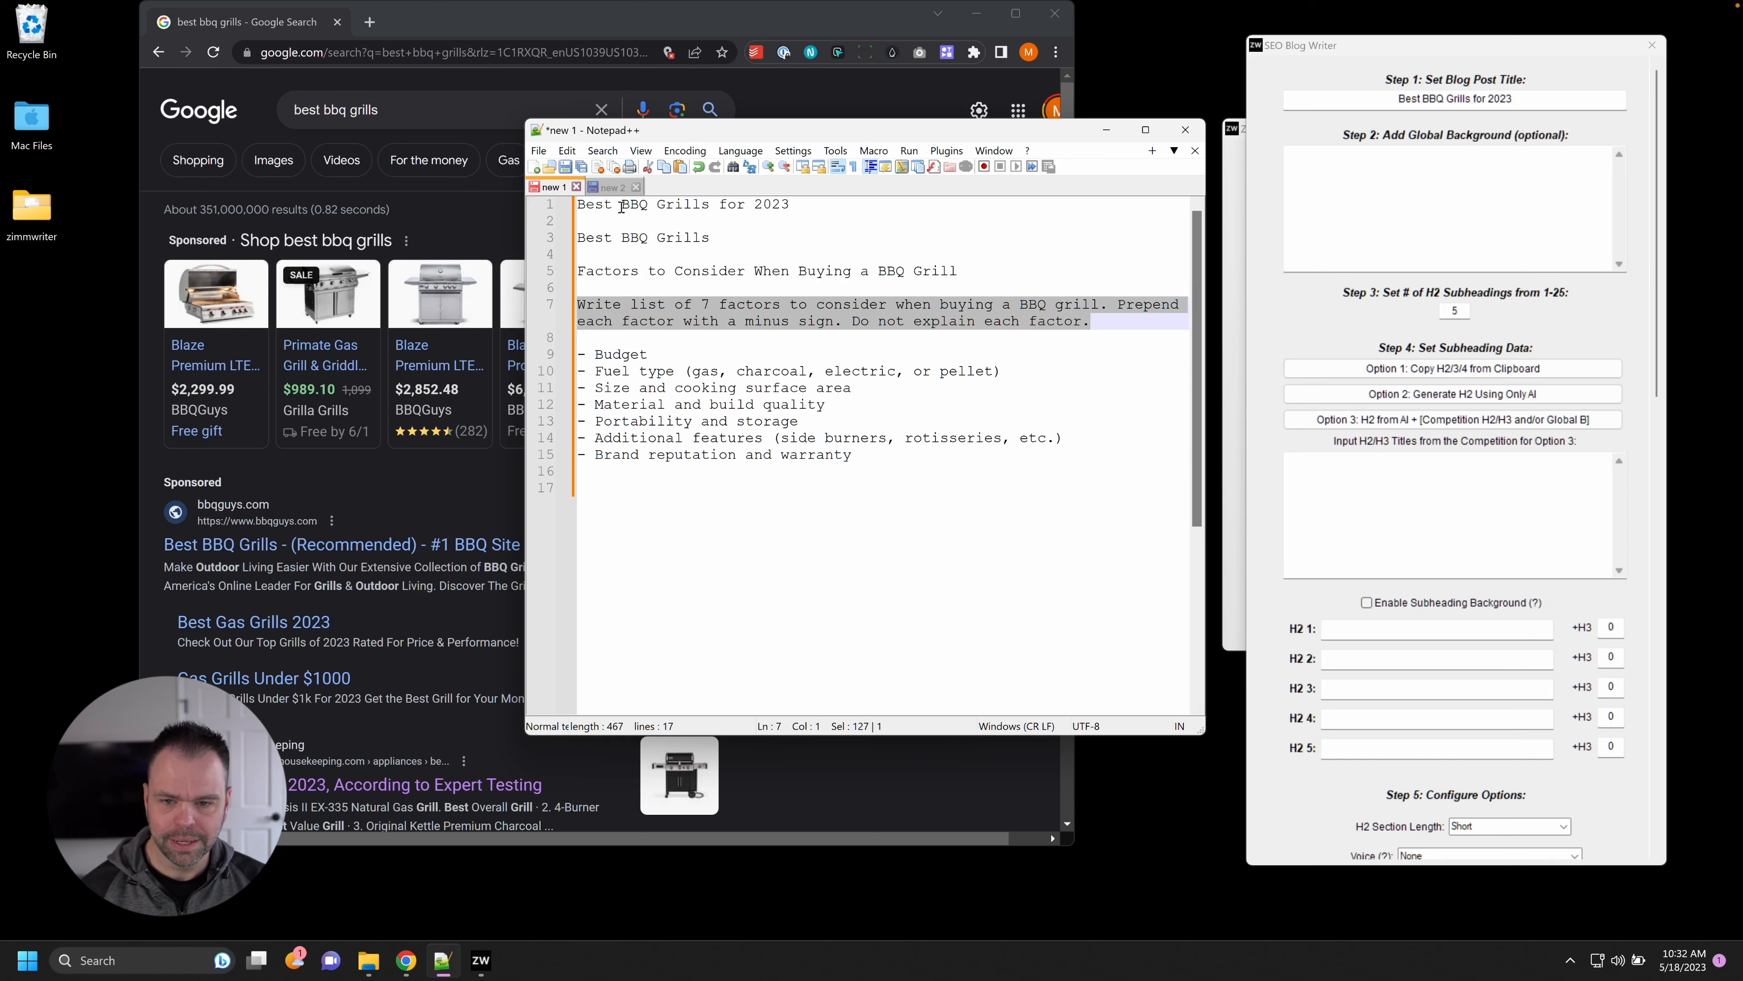
Paste the prompt into the second Notepad++ tab under a 'Background information:' heading.
{"action": "key", "text": "ctrl+c"}
{"action": "left_click", "coordinate": [610, 187]}
{"action": "key", "text": "ctrl+v"}
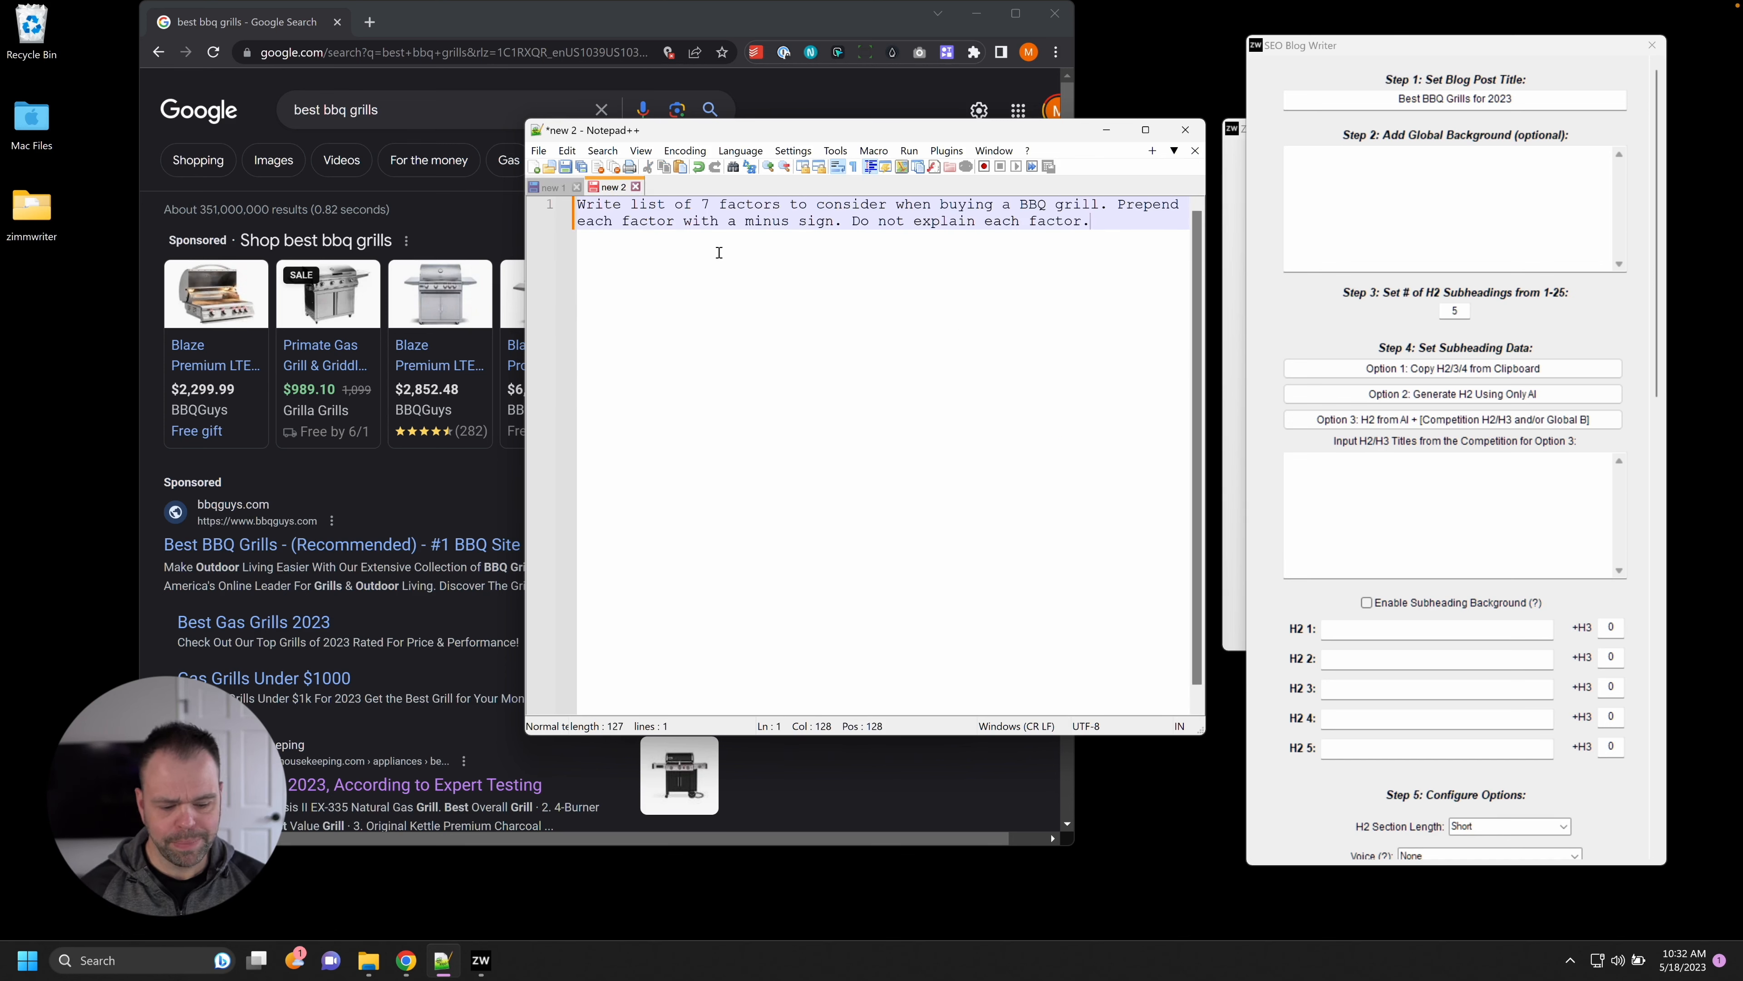
{"action": "key", "text": "ctrl+Home"}
{"action": "key", "text": "Return"}
{"action": "key", "text": "Return"}
{"action": "key", "text": "Return"}
{"action": "key", "text": "Up"}
{"action": "key", "text": "Up"}
{"action": "key", "text": "Up"}
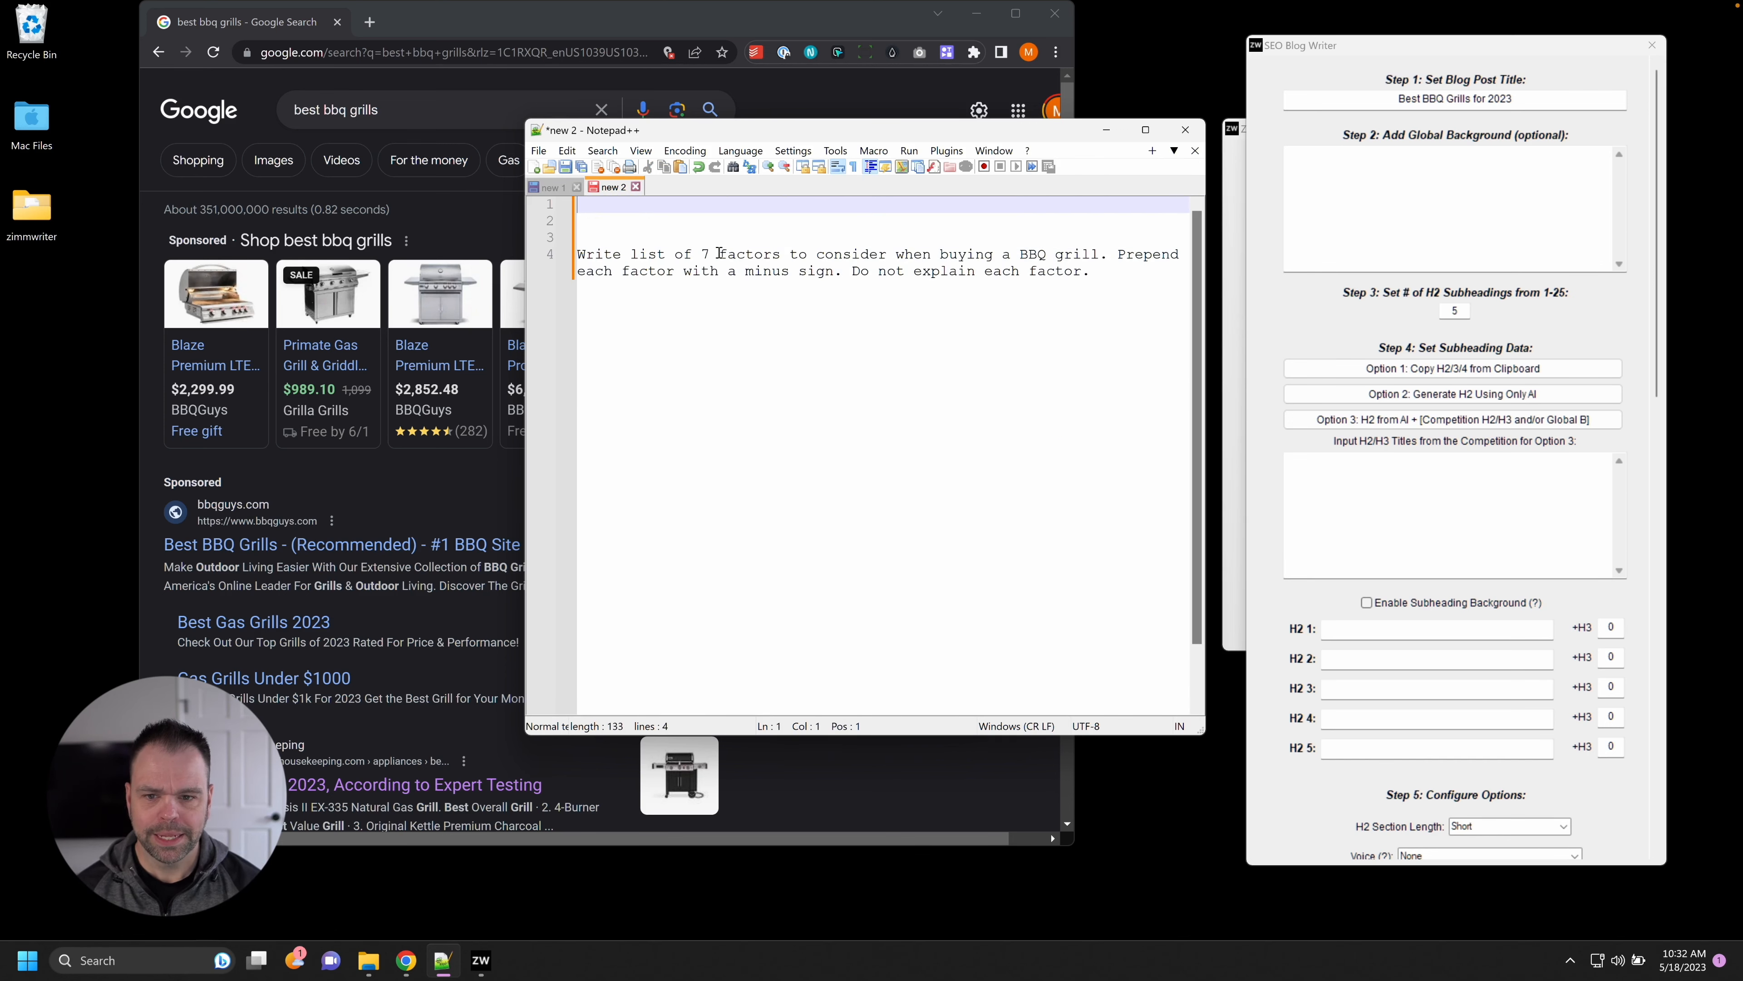
{"action": "type", "text": "Background in"}
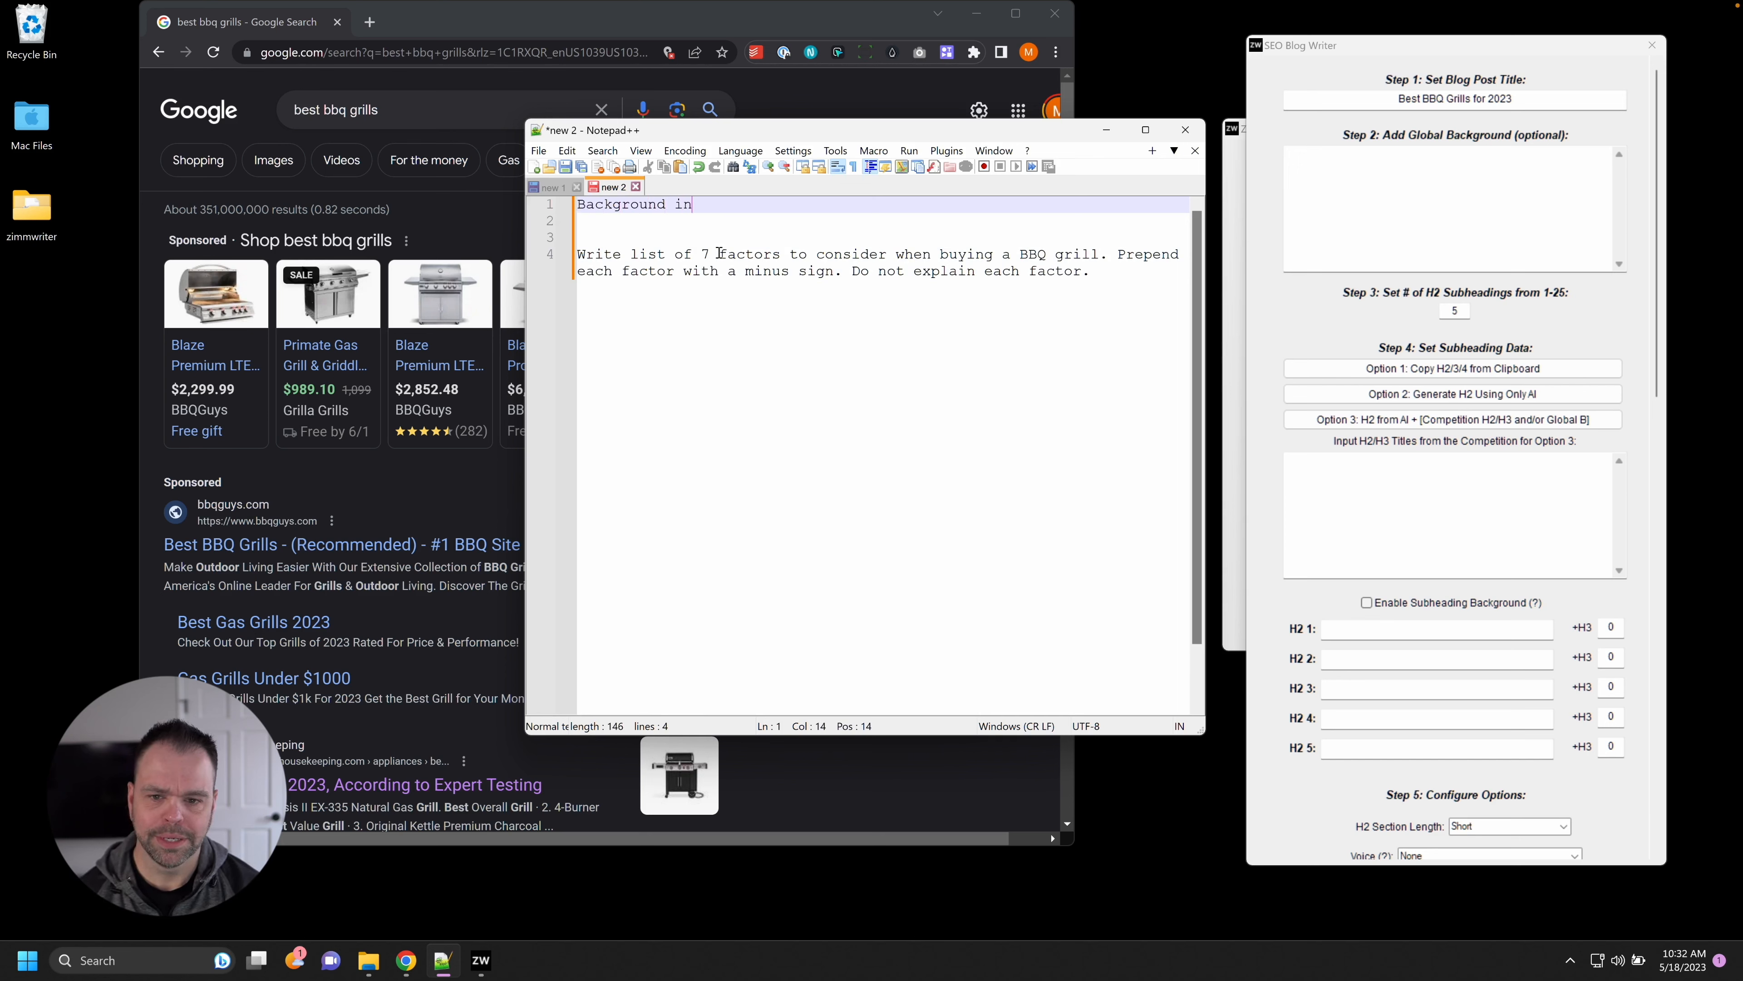
{"action": "type", "text": "formation:"}
{"action": "key", "text": "Return"}
{"action": "key", "text": "Return"}
{"action": "key", "text": "Return"}
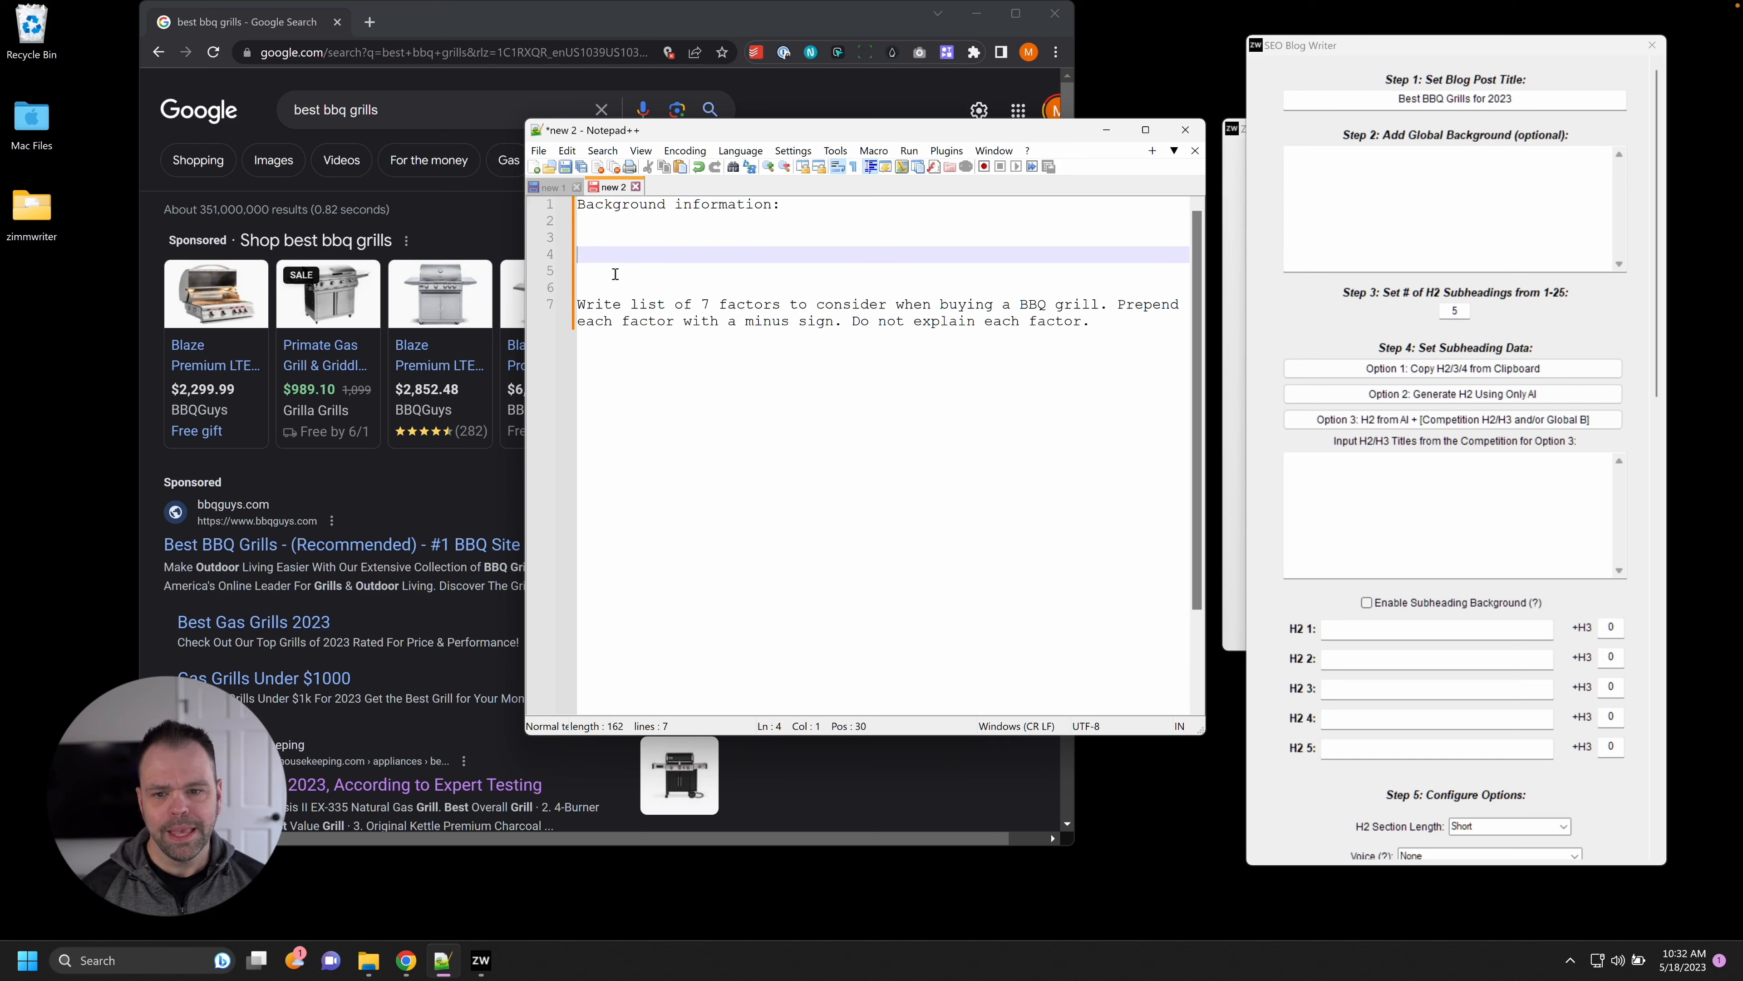
Replace 'BBQ grill' with 'pump for your fish tank' in the copied prompt, then return to the BBQ document.
{"action": "left_click_drag", "start_coordinate": [579, 304], "coordinate": [587, 304]}
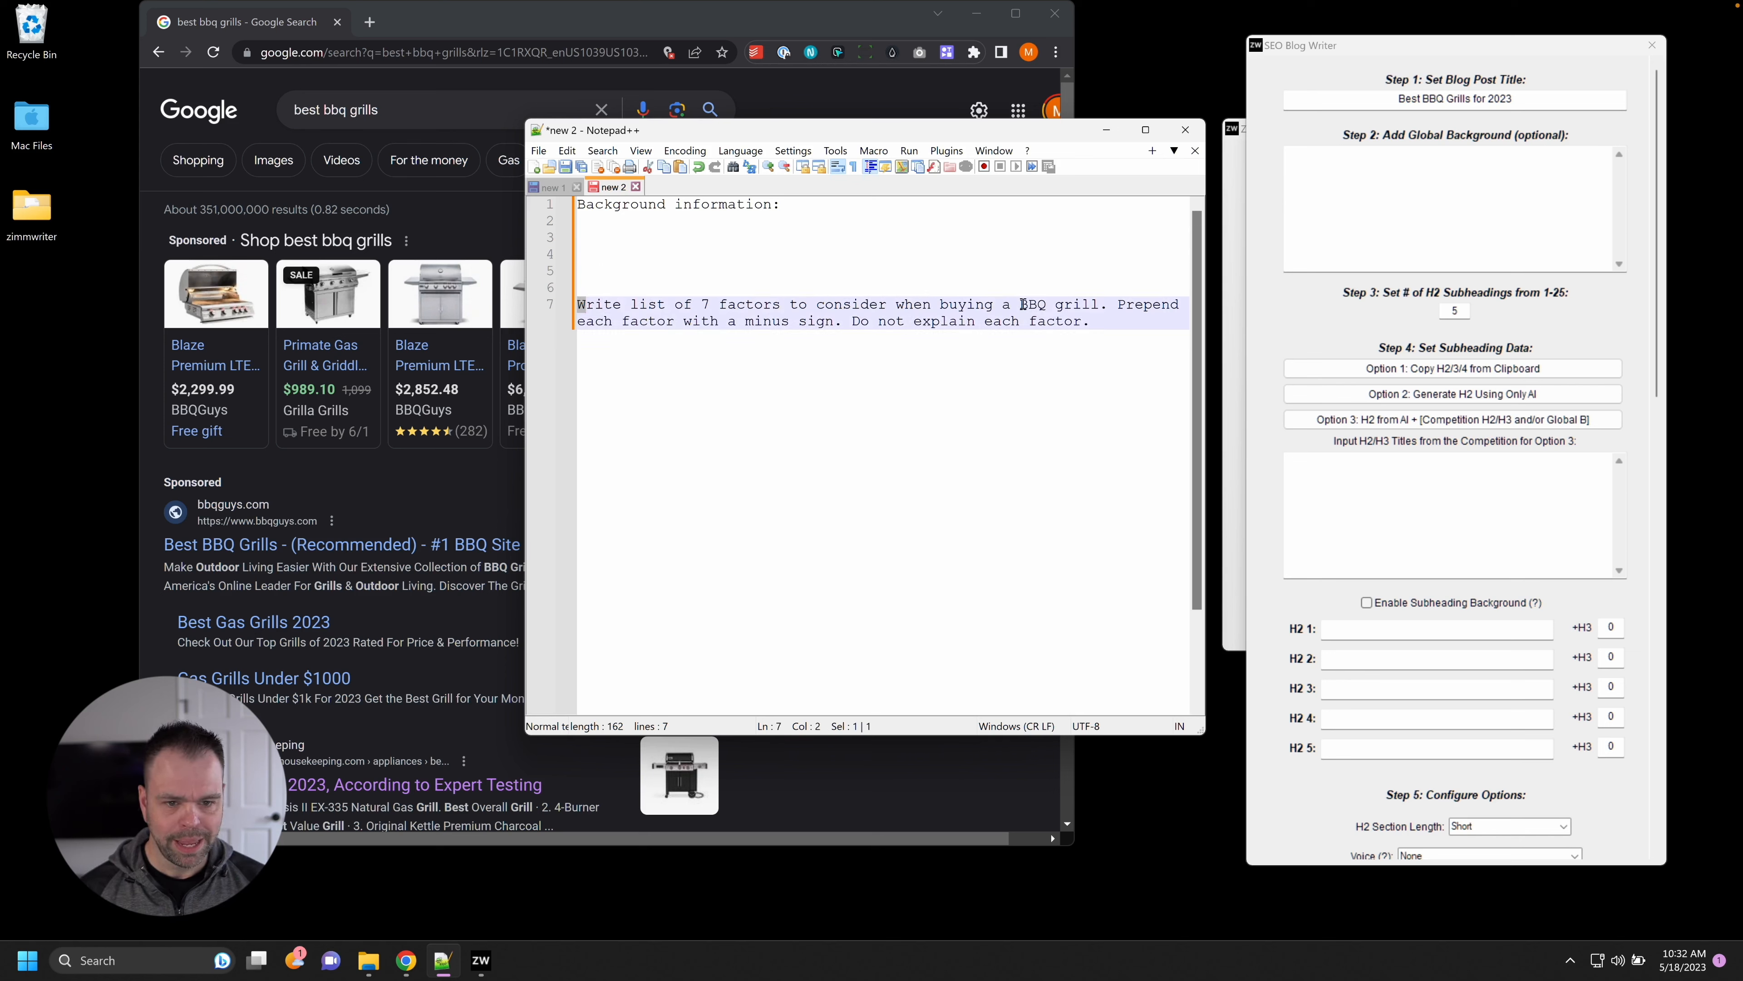
{"action": "left_click_drag", "start_coordinate": [1020, 305], "coordinate": [1101, 304]}
{"action": "type", "text": "pump for yo"}
{"action": "type", "text": "ur fish tank"}
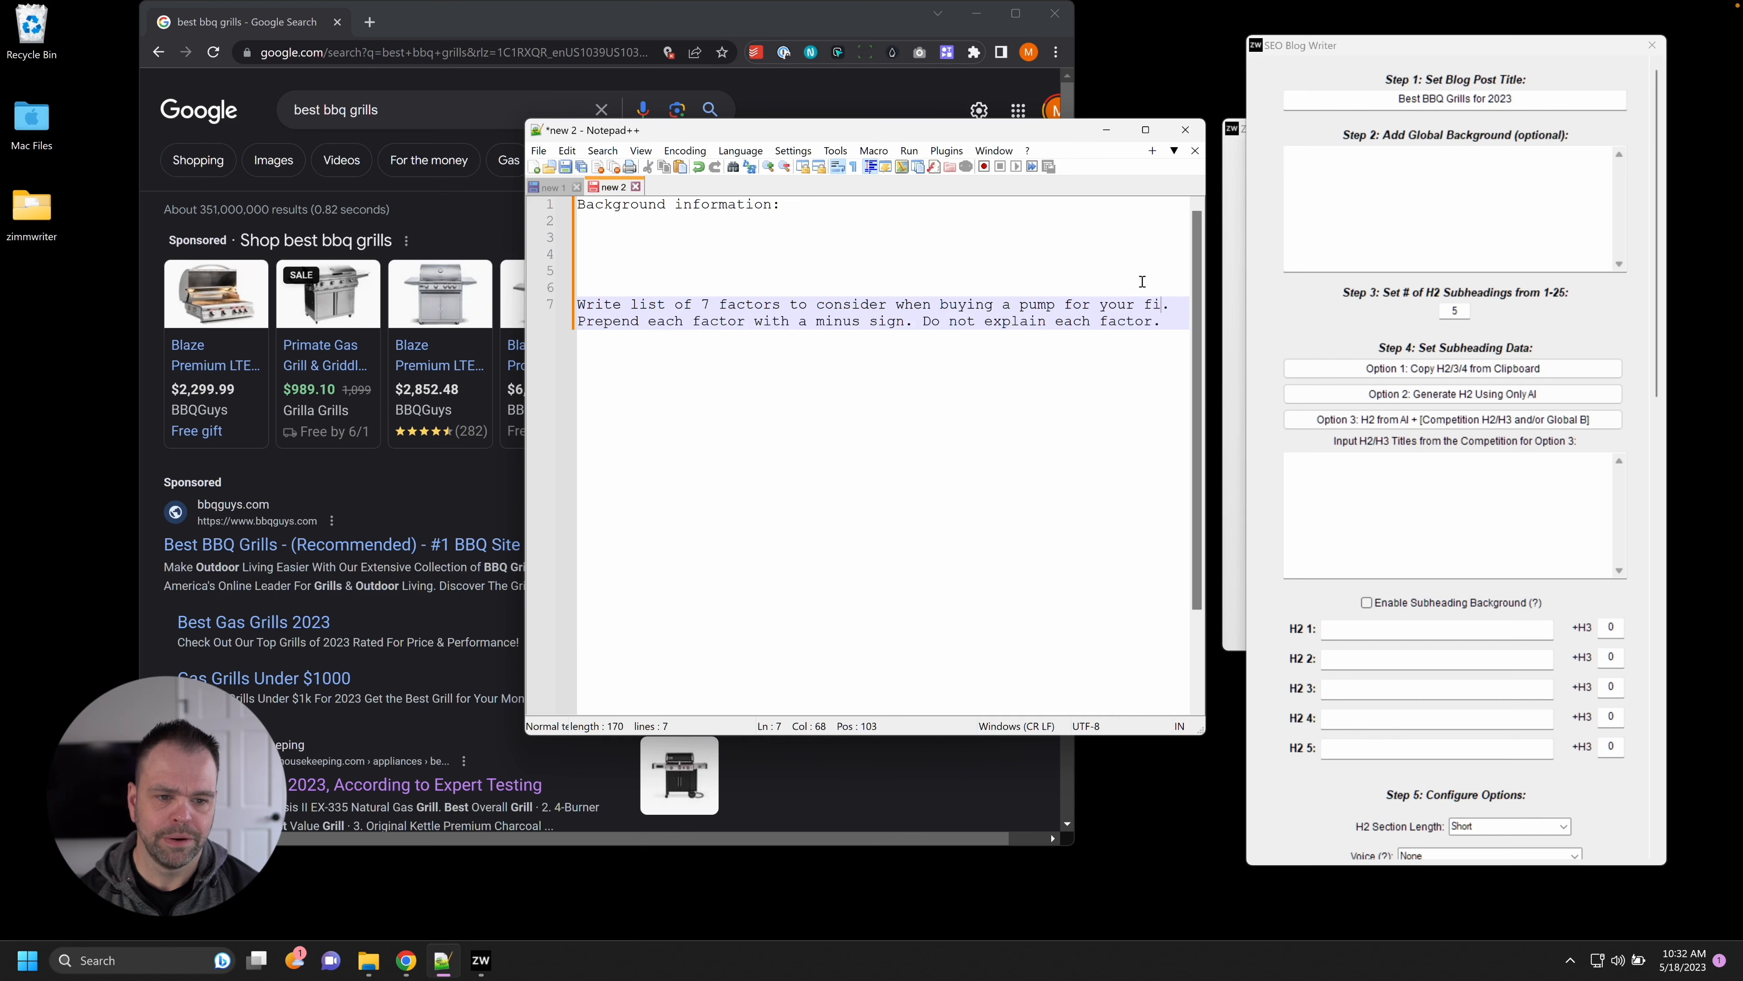
{"action": "key", "text": "ctrl+a"}
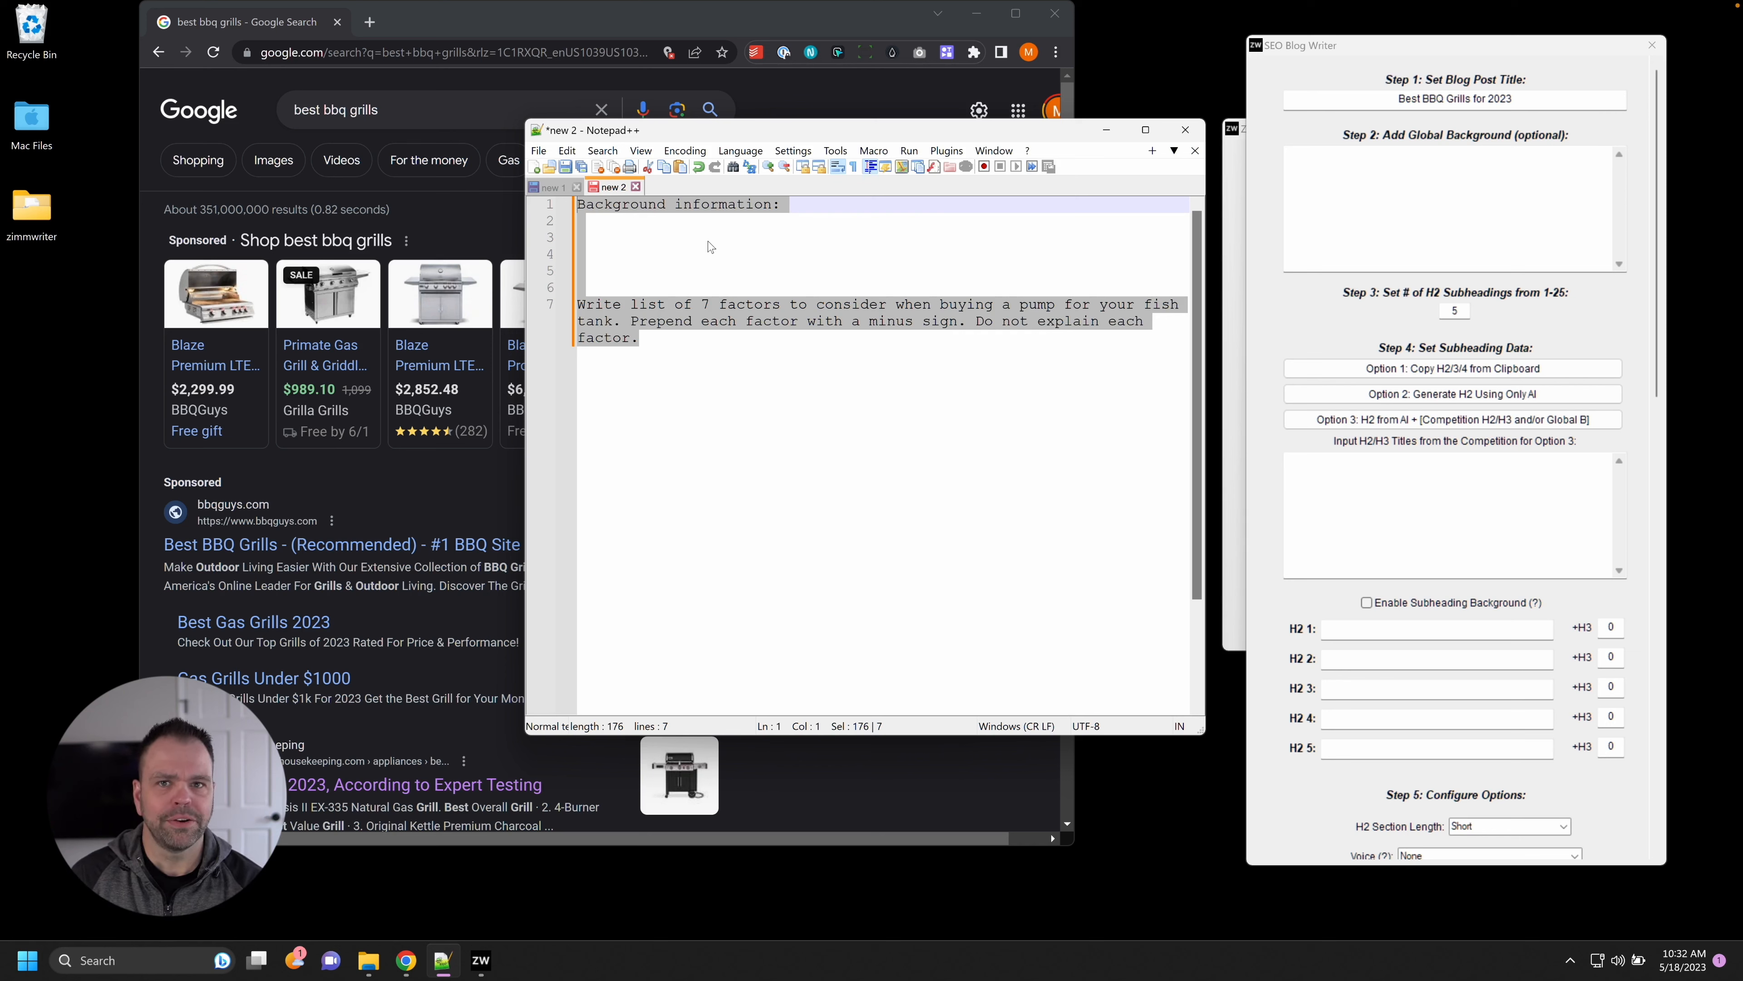
{"action": "left_click", "coordinate": [564, 189]}
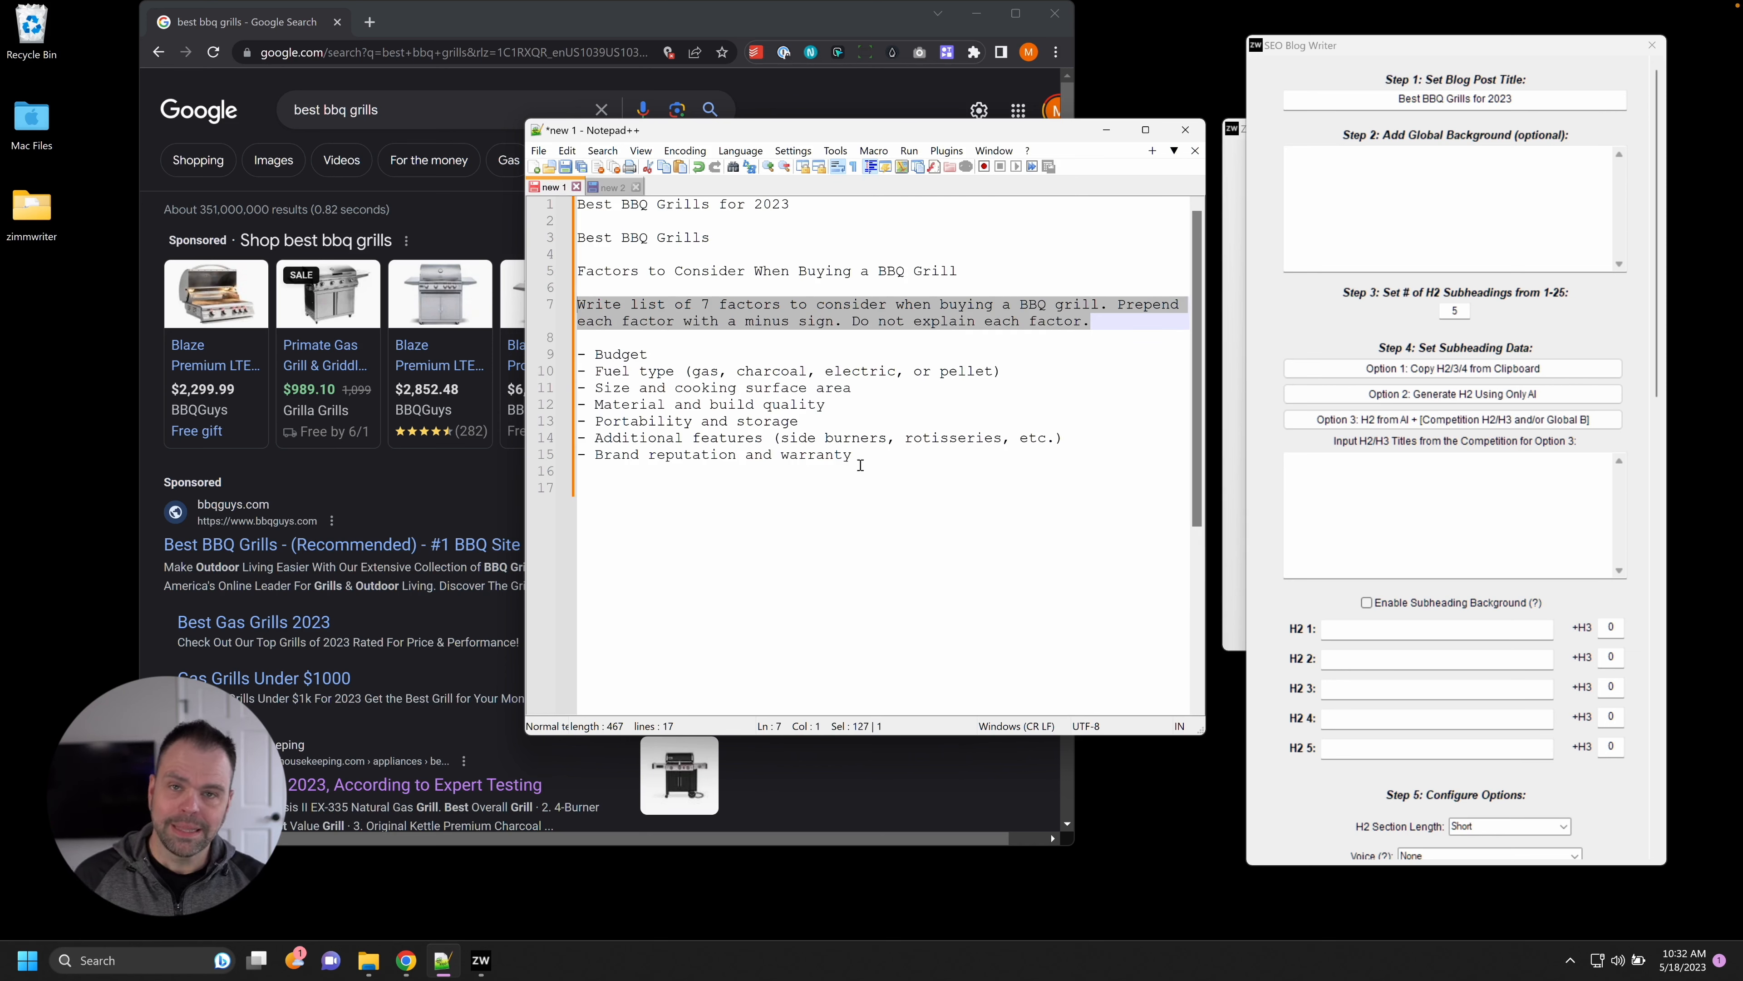
Paste the seven generated factors under the 'Factors to Consider When Buying a BBQ Grill' heading.
{"action": "left_click_drag", "start_coordinate": [859, 455], "coordinate": [573, 352]}
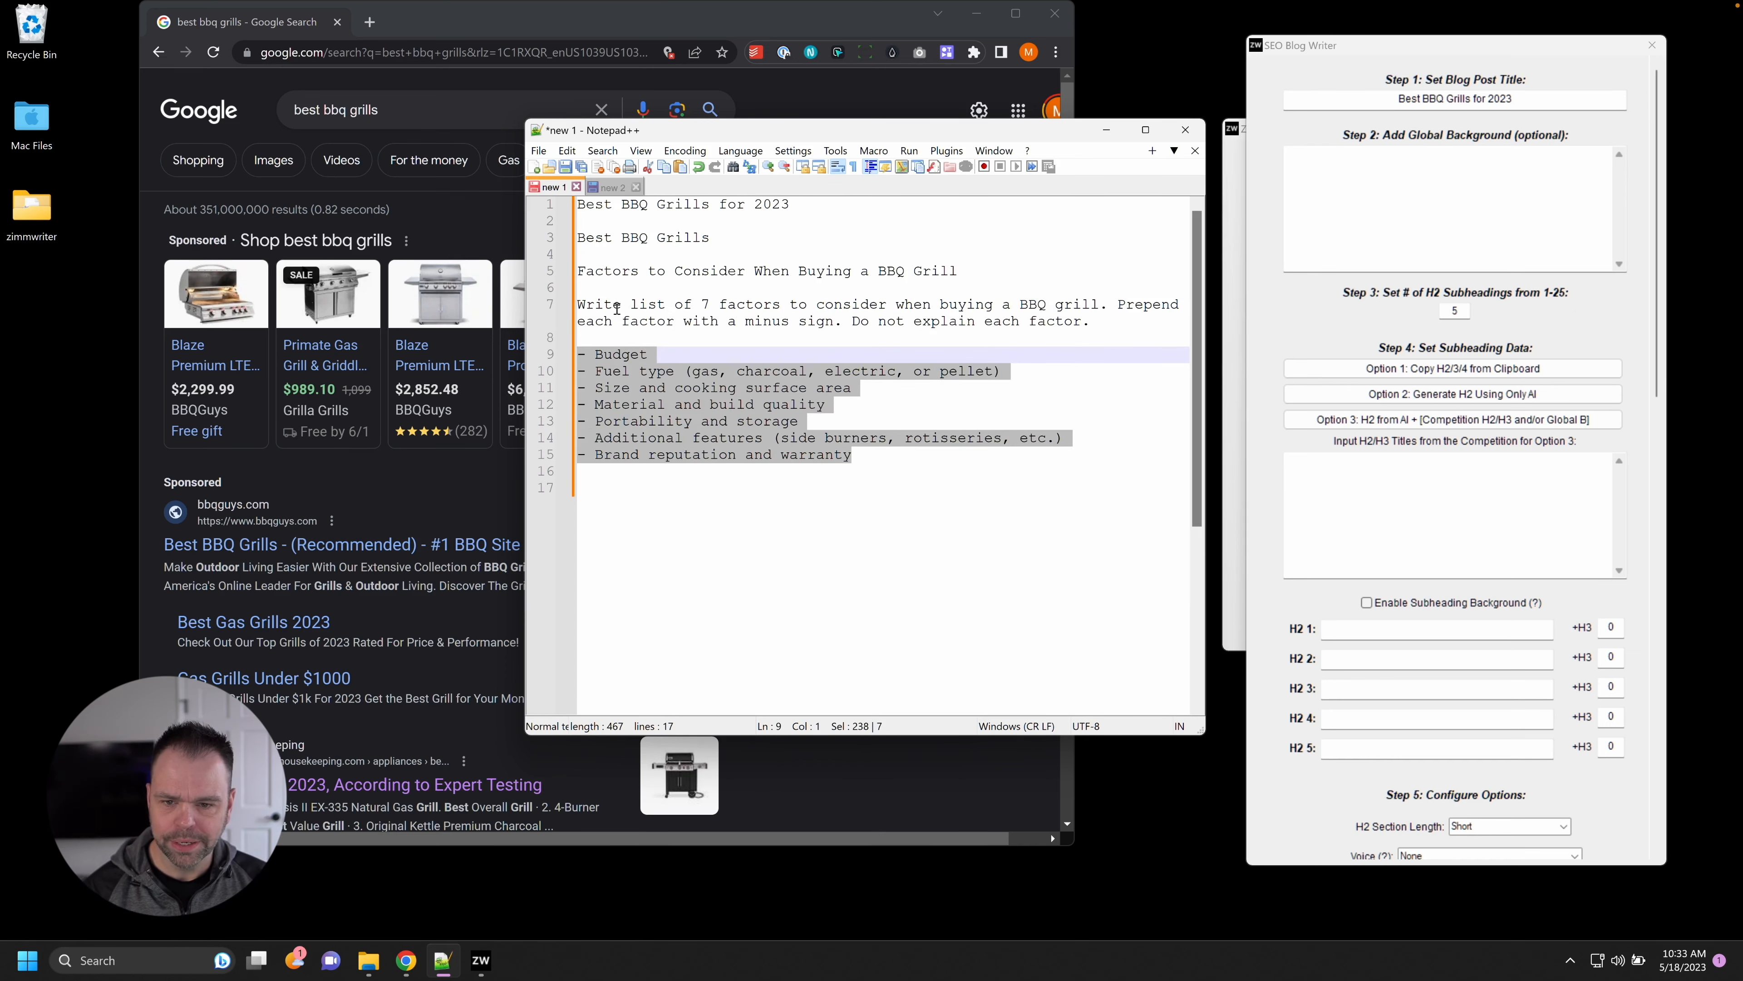
{"action": "left_click", "coordinate": [666, 280]}
{"action": "key", "text": "Return"}
{"action": "key", "text": "Up"}
{"action": "key", "text": "Up"}
{"action": "key", "text": "End"}
{"action": "key", "text": "Return"}
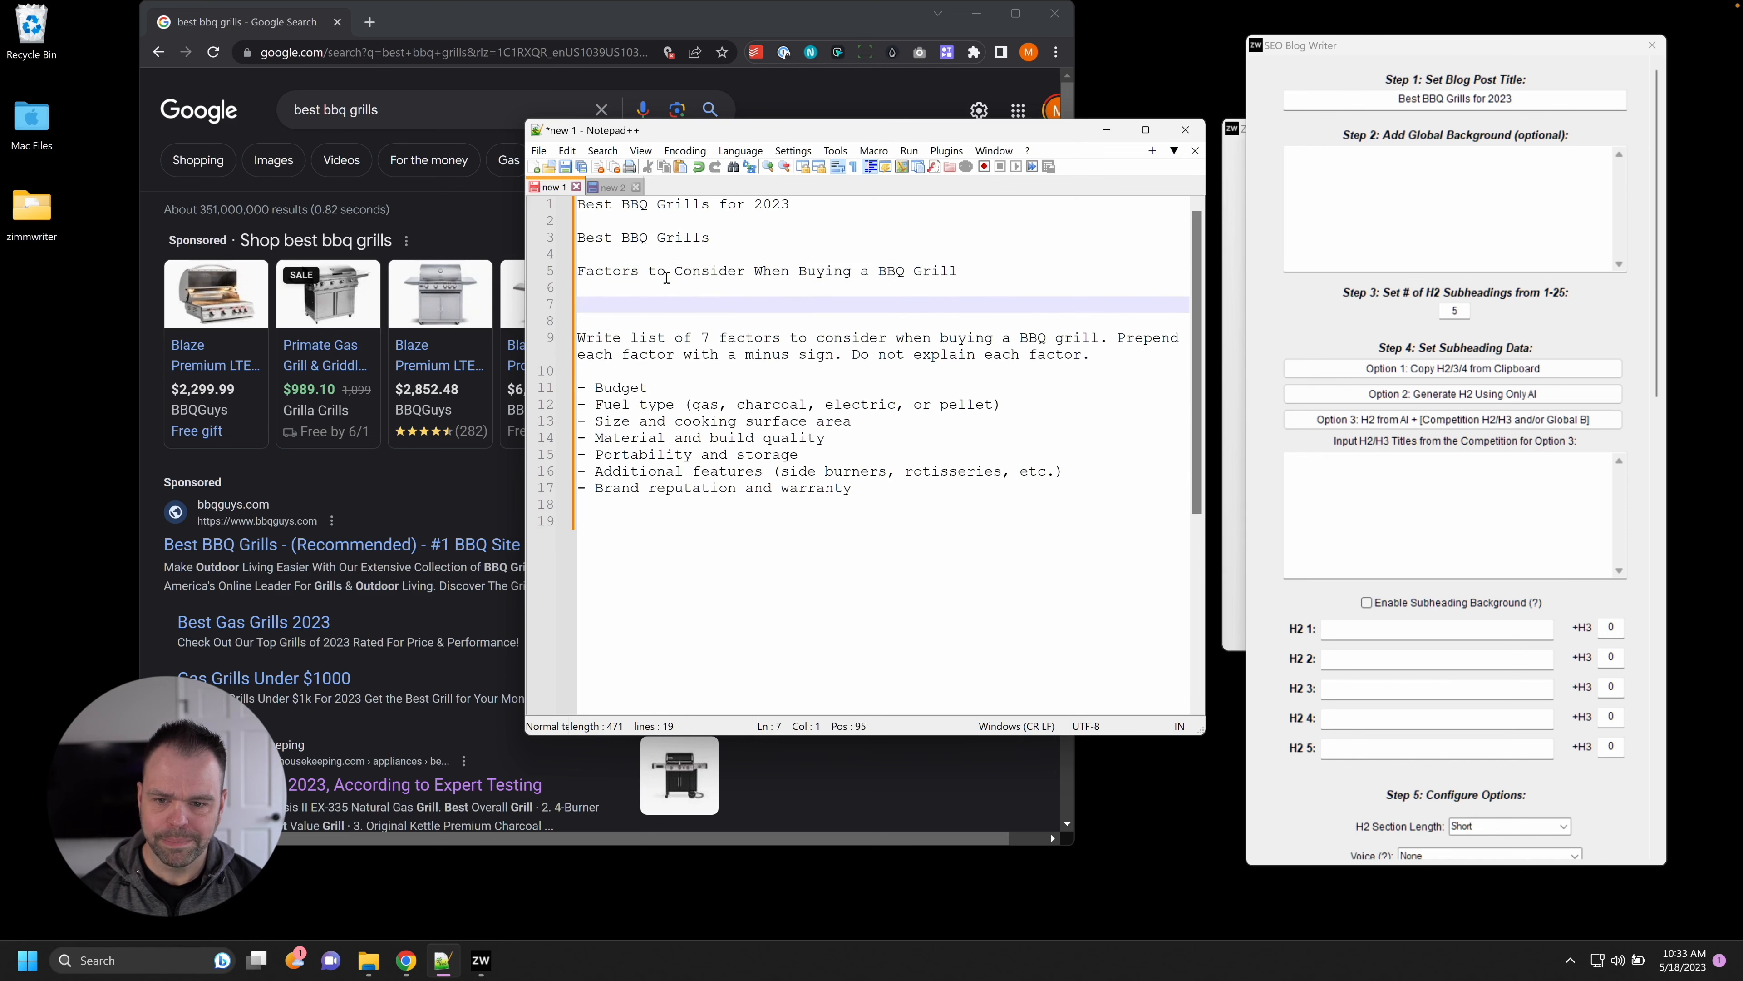
{"action": "key", "text": "ctrl+v"}
{"action": "key", "text": "Up"}
{"action": "key", "text": "Up"}
{"action": "key", "text": "Up"}
{"action": "key", "text": "Up"}
{"action": "key", "text": "Up"}
{"action": "key", "text": "Up"}
{"action": "key", "text": "Up"}
{"action": "key", "text": "Home"}
{"action": "key", "text": "BackSpace"}
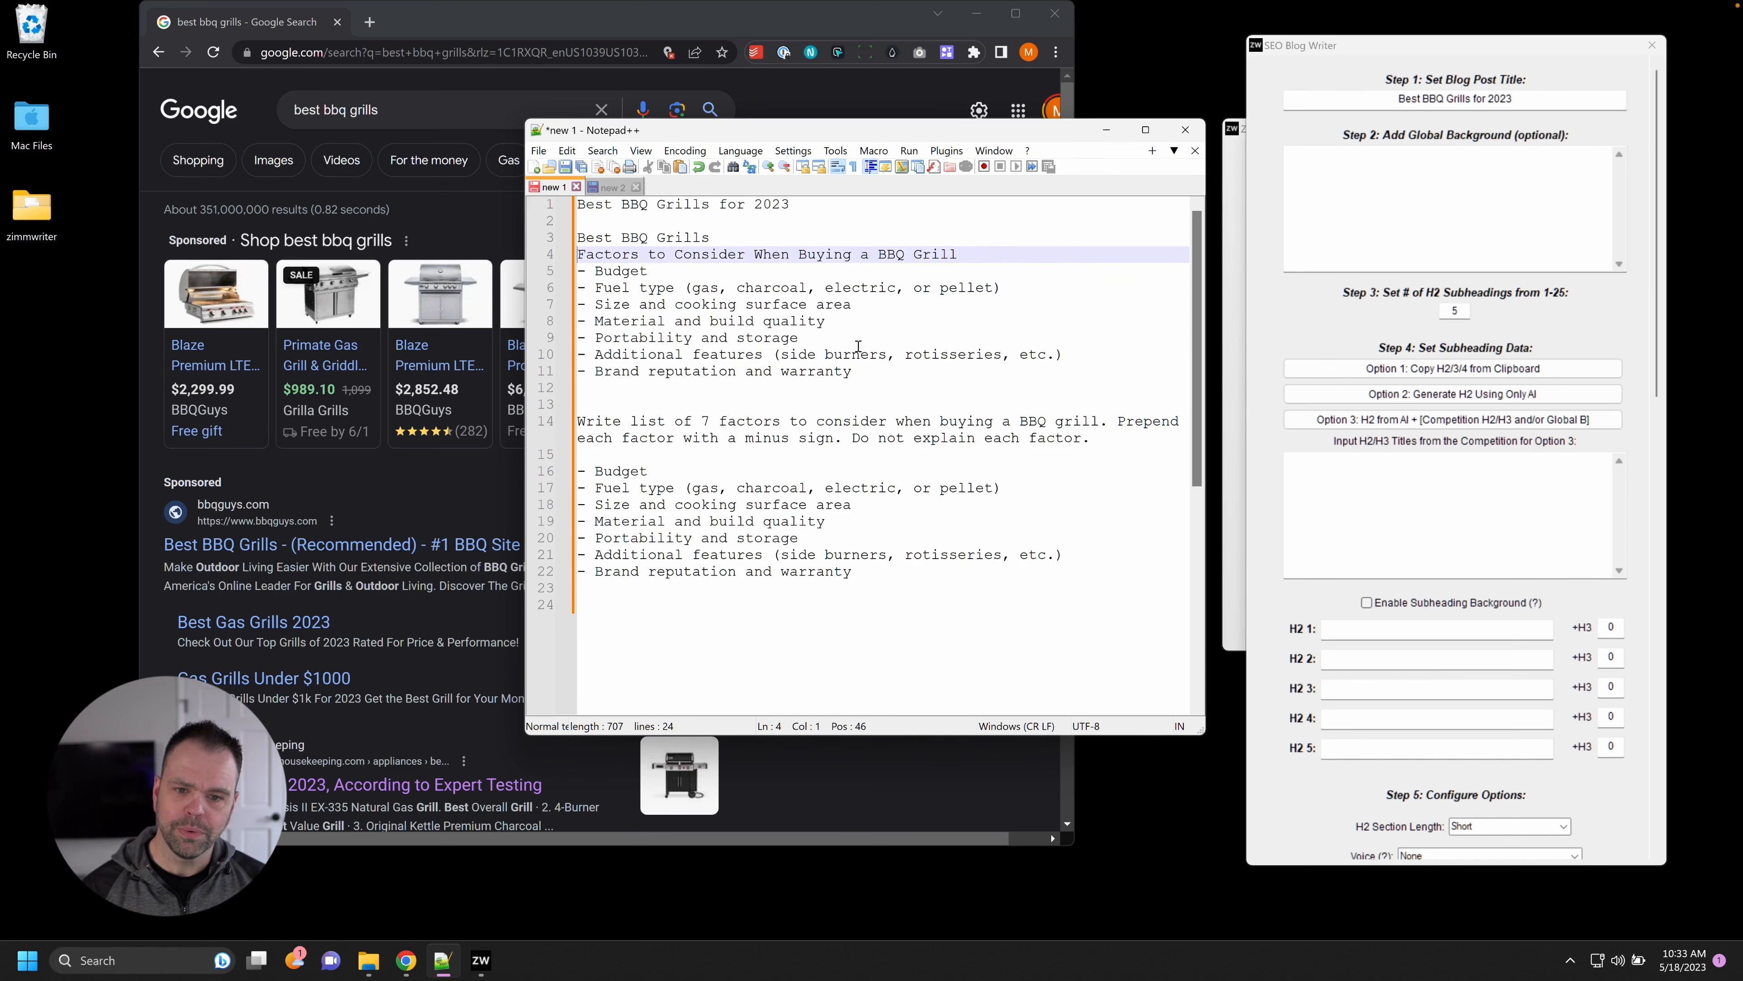
Select both H2 headings and the seven-factor list in Notepad++ for the ZimmWriter outline.
{"action": "left_click_drag", "start_coordinate": [870, 374], "coordinate": [641, 255]}
{"action": "left_click_drag", "start_coordinate": [1483, 55], "coordinate": [1468, 46]}
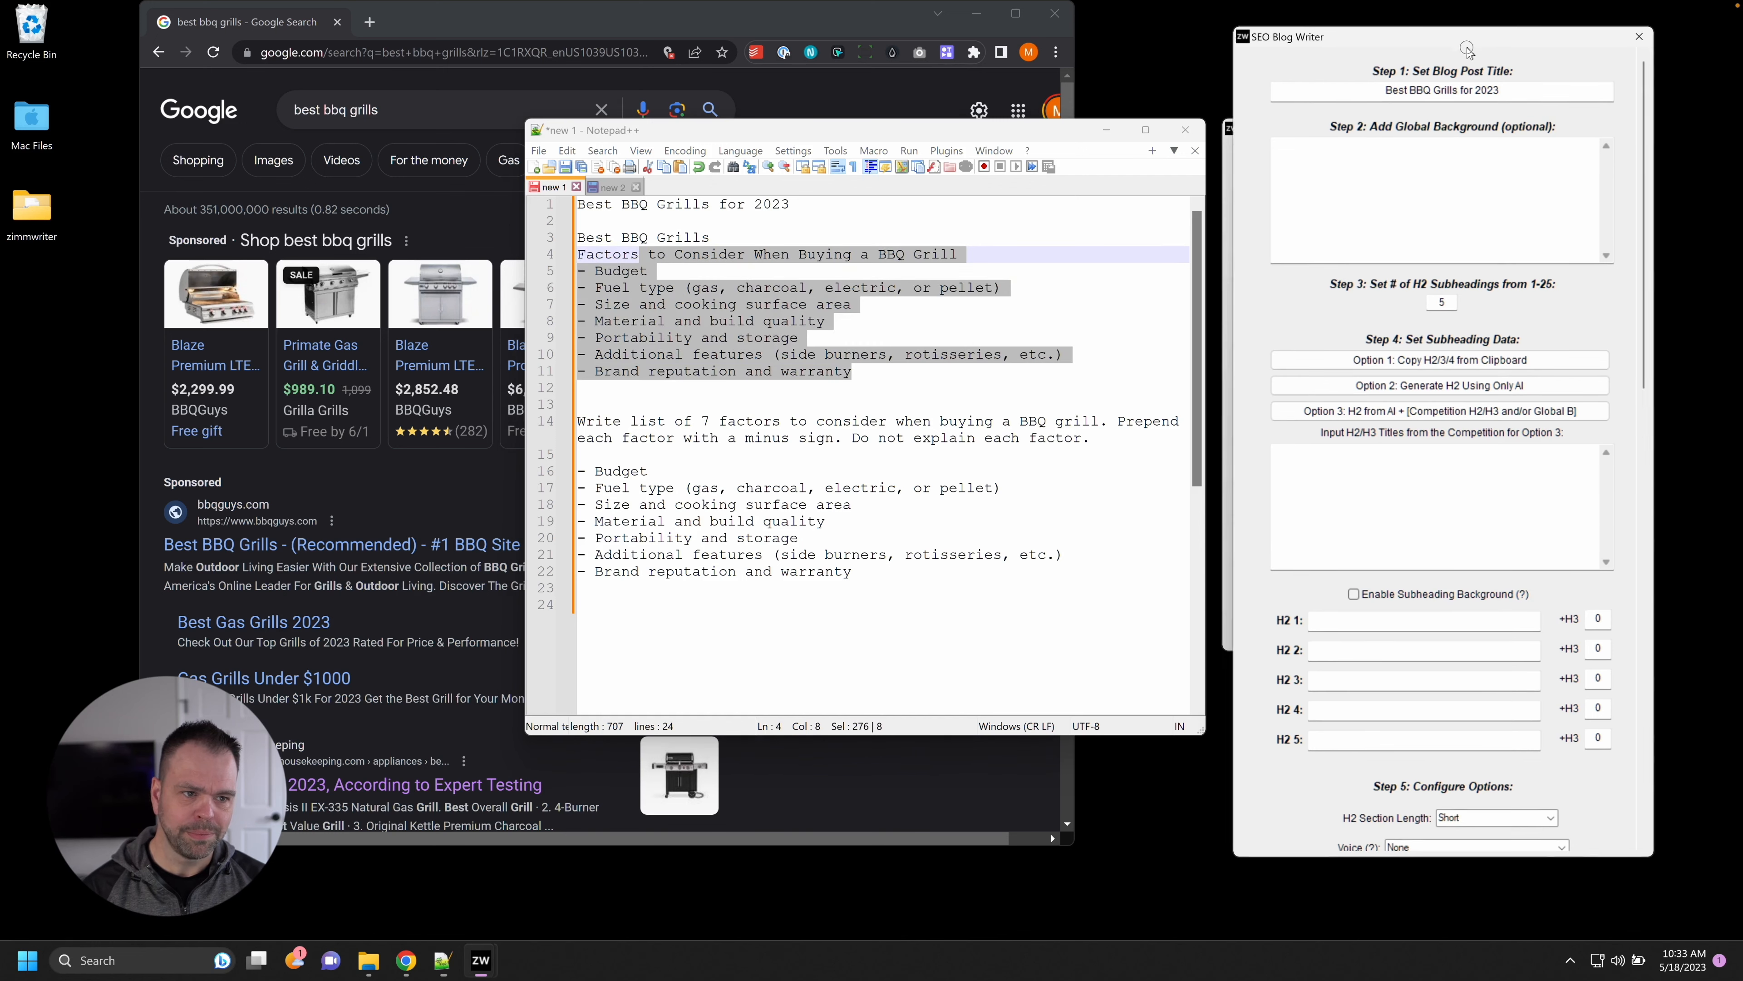
{"action": "scroll", "coordinate": [1373, 653], "scroll_direction": "down", "scroll_amount": 2}
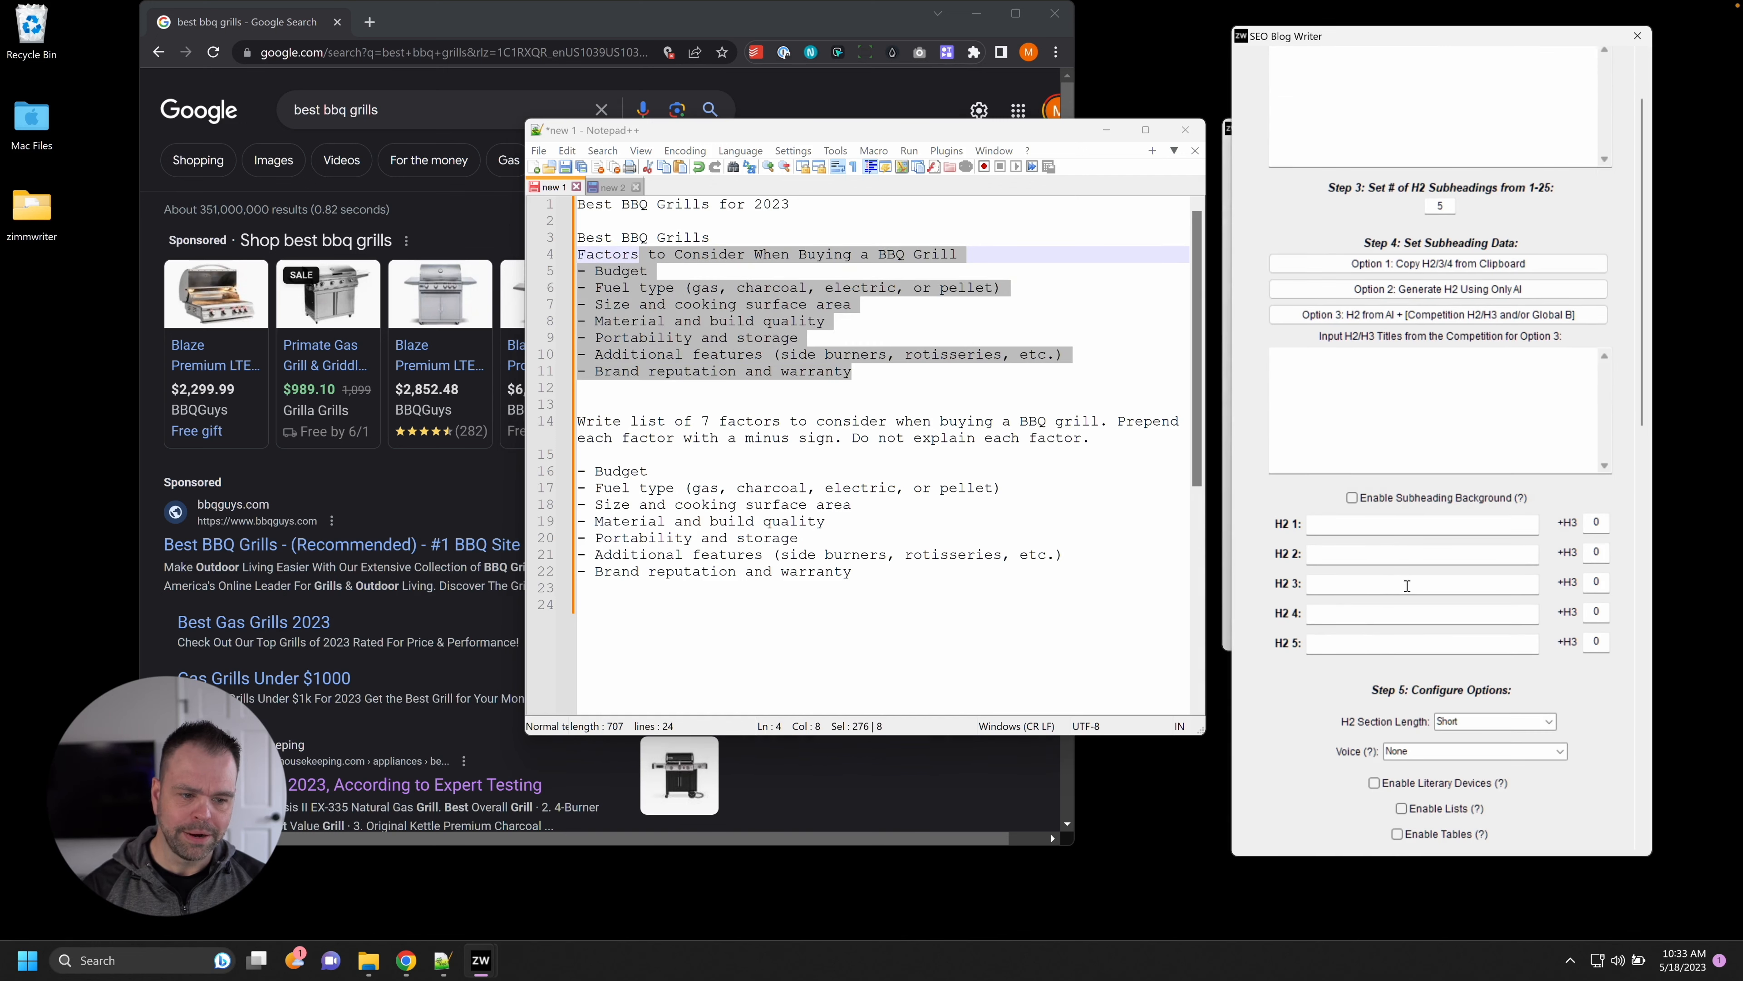
{"action": "left_click", "coordinate": [1338, 534]}
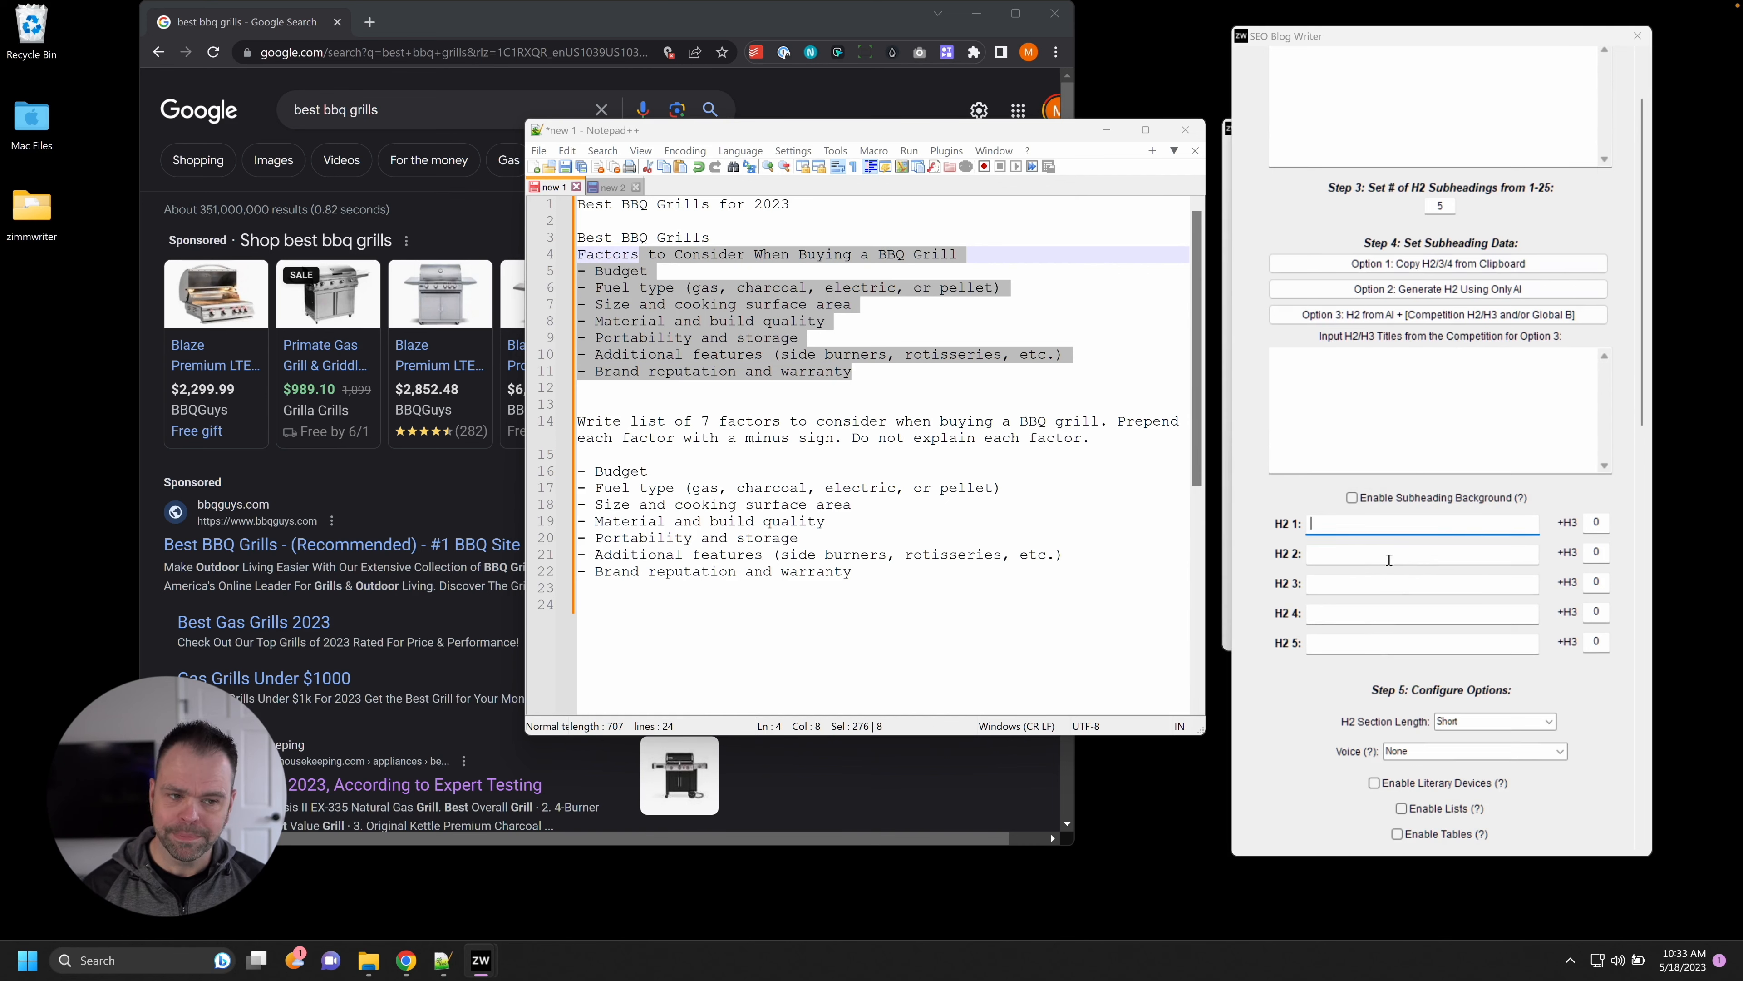
{"action": "scroll", "coordinate": [1389, 560], "scroll_direction": "up", "scroll_amount": 2}
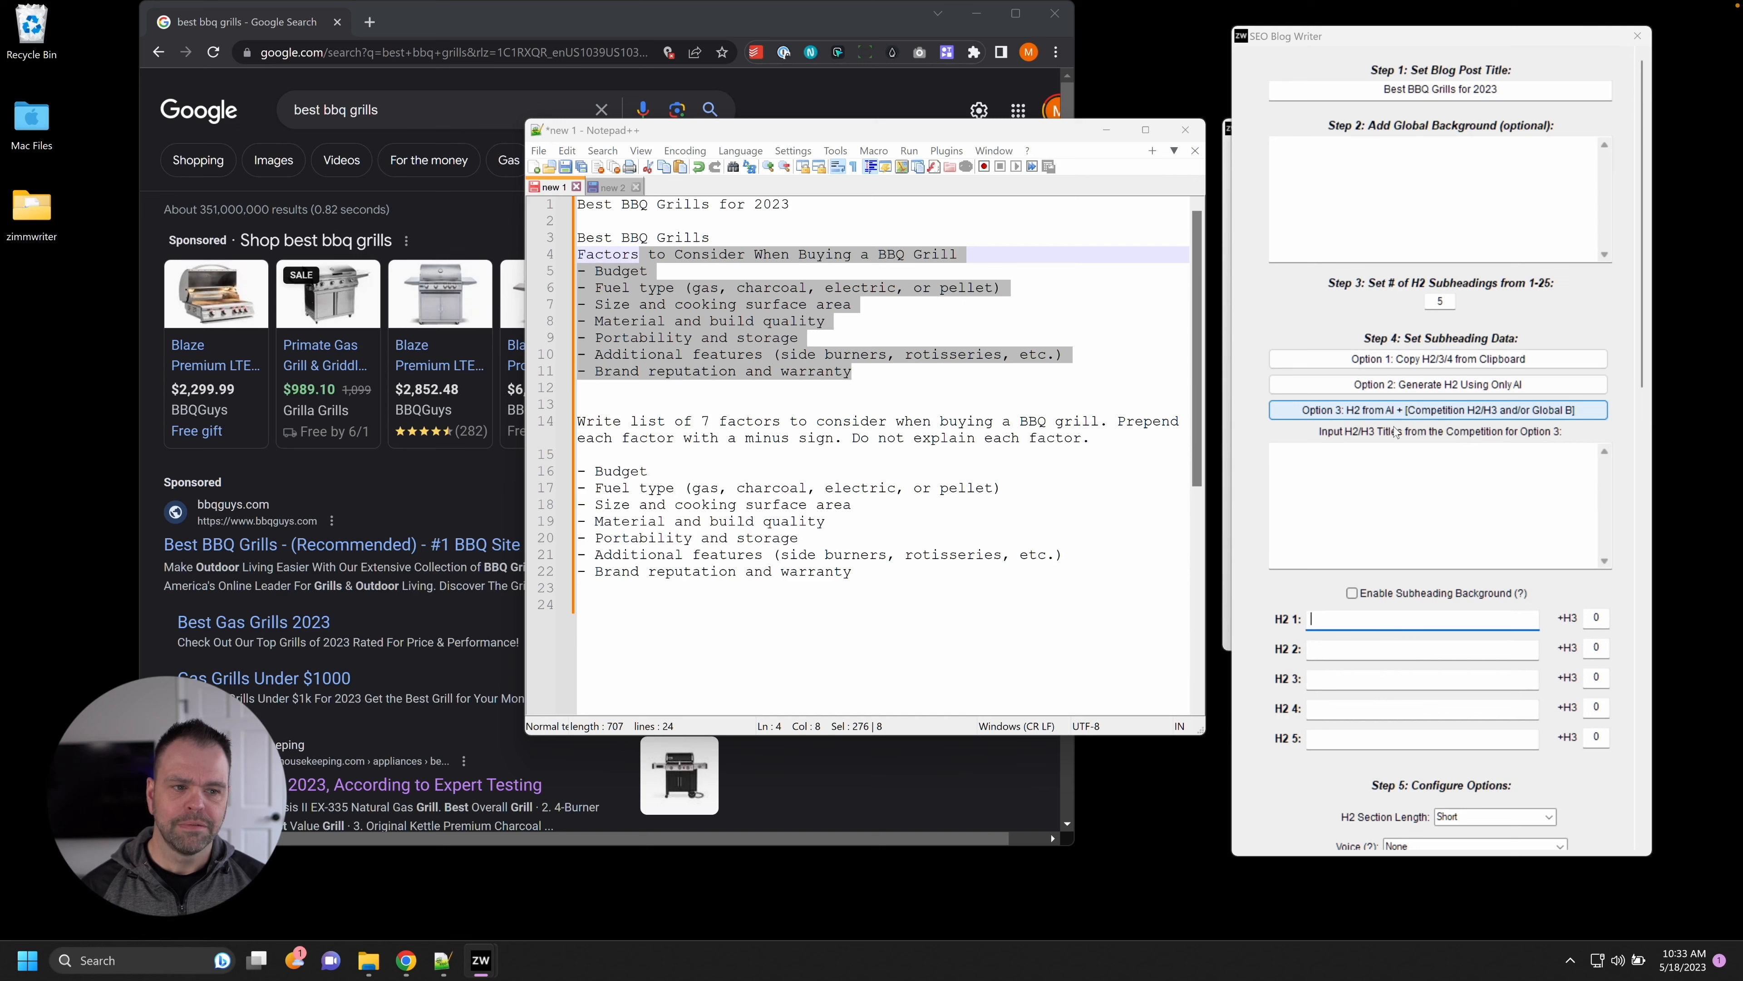
{"action": "left_click", "coordinate": [1396, 507]}
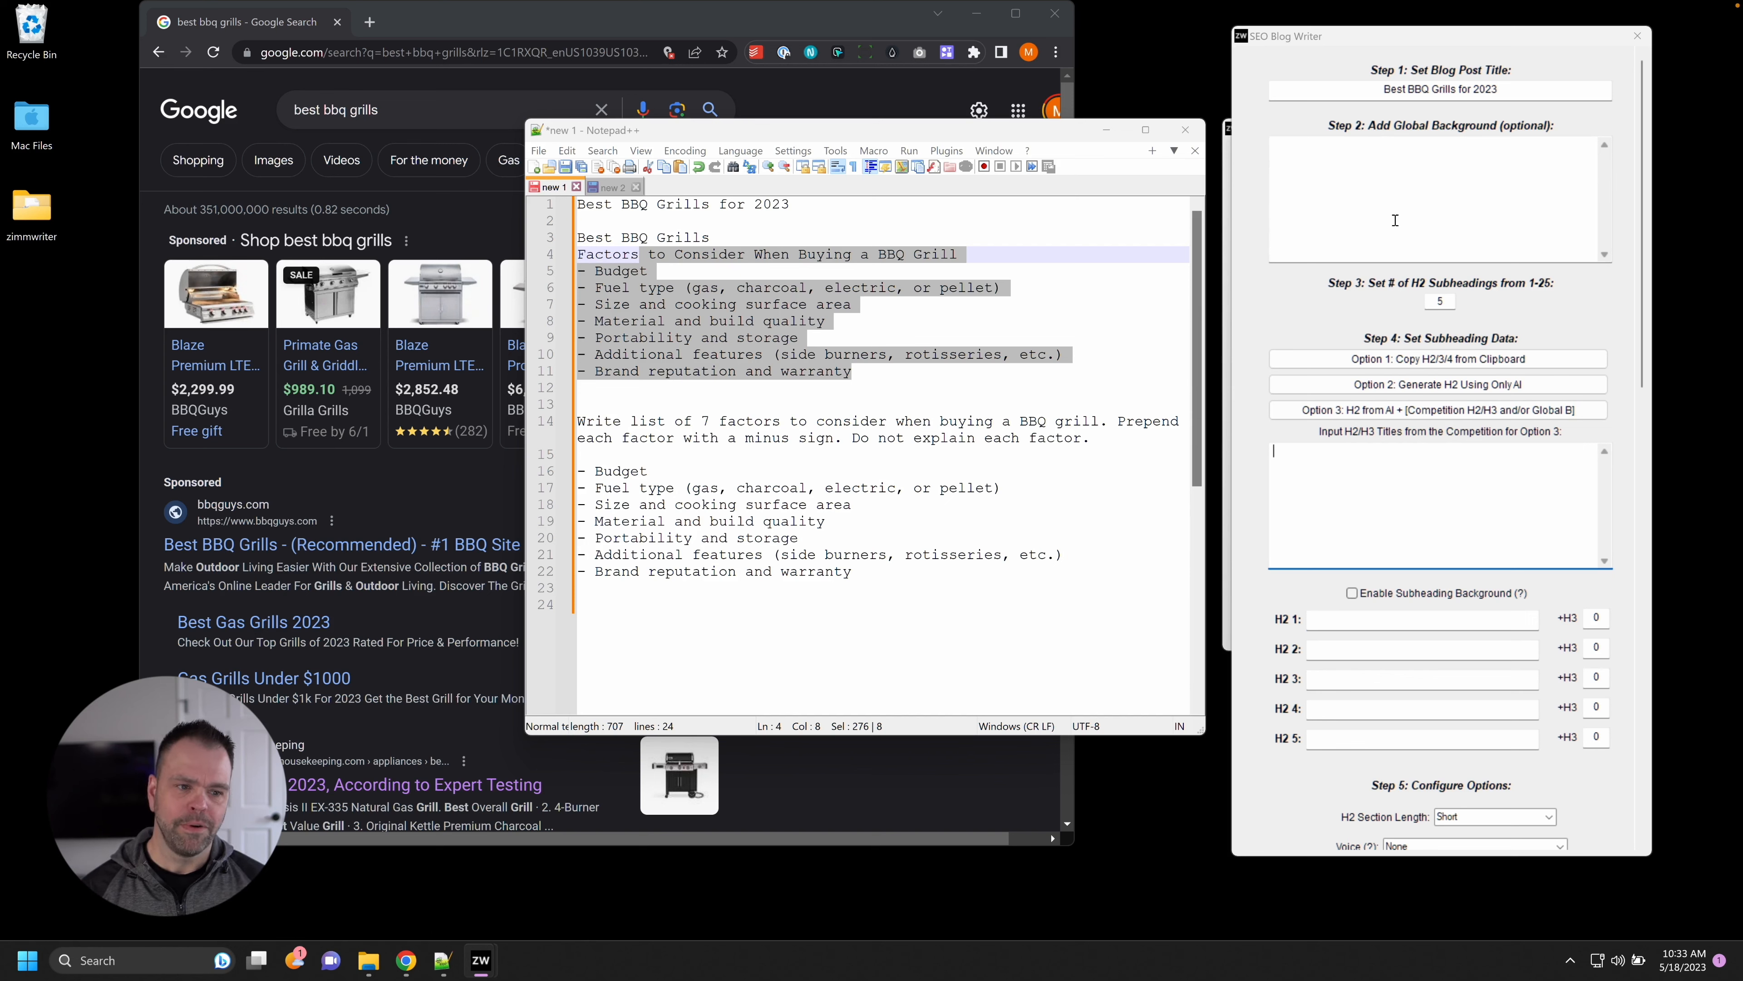
{"action": "left_click", "coordinate": [753, 444]}
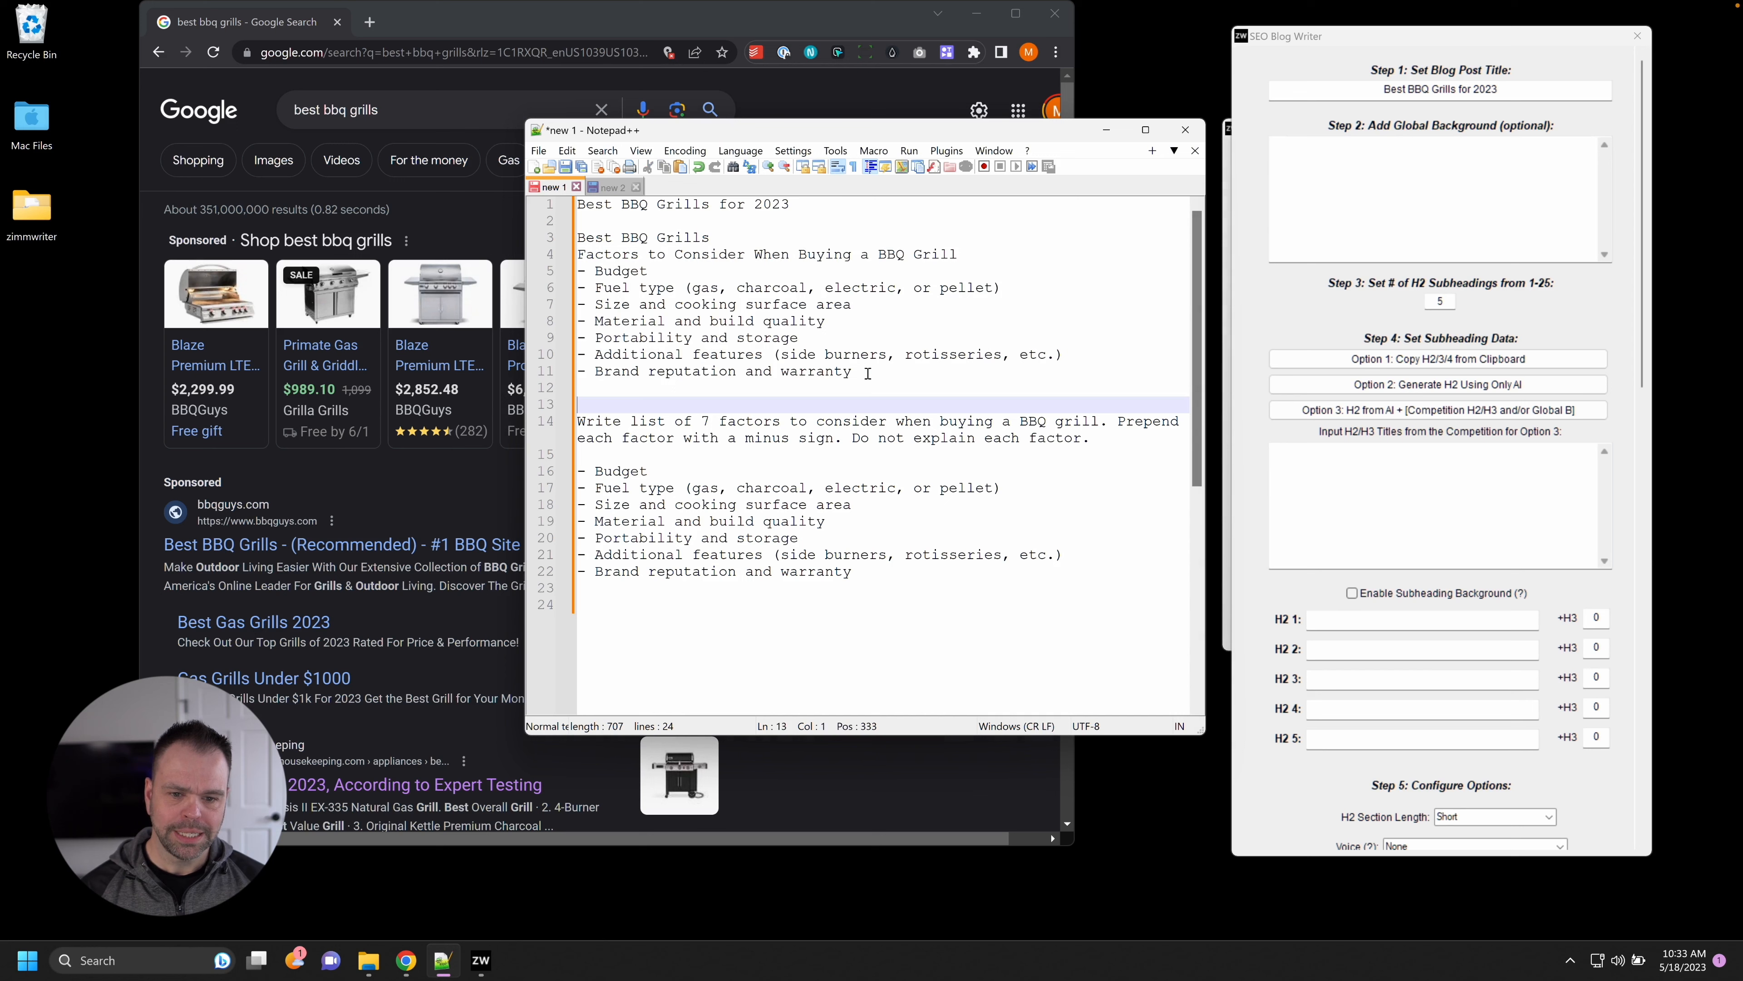
{"action": "left_click_drag", "start_coordinate": [867, 375], "coordinate": [550, 234]}
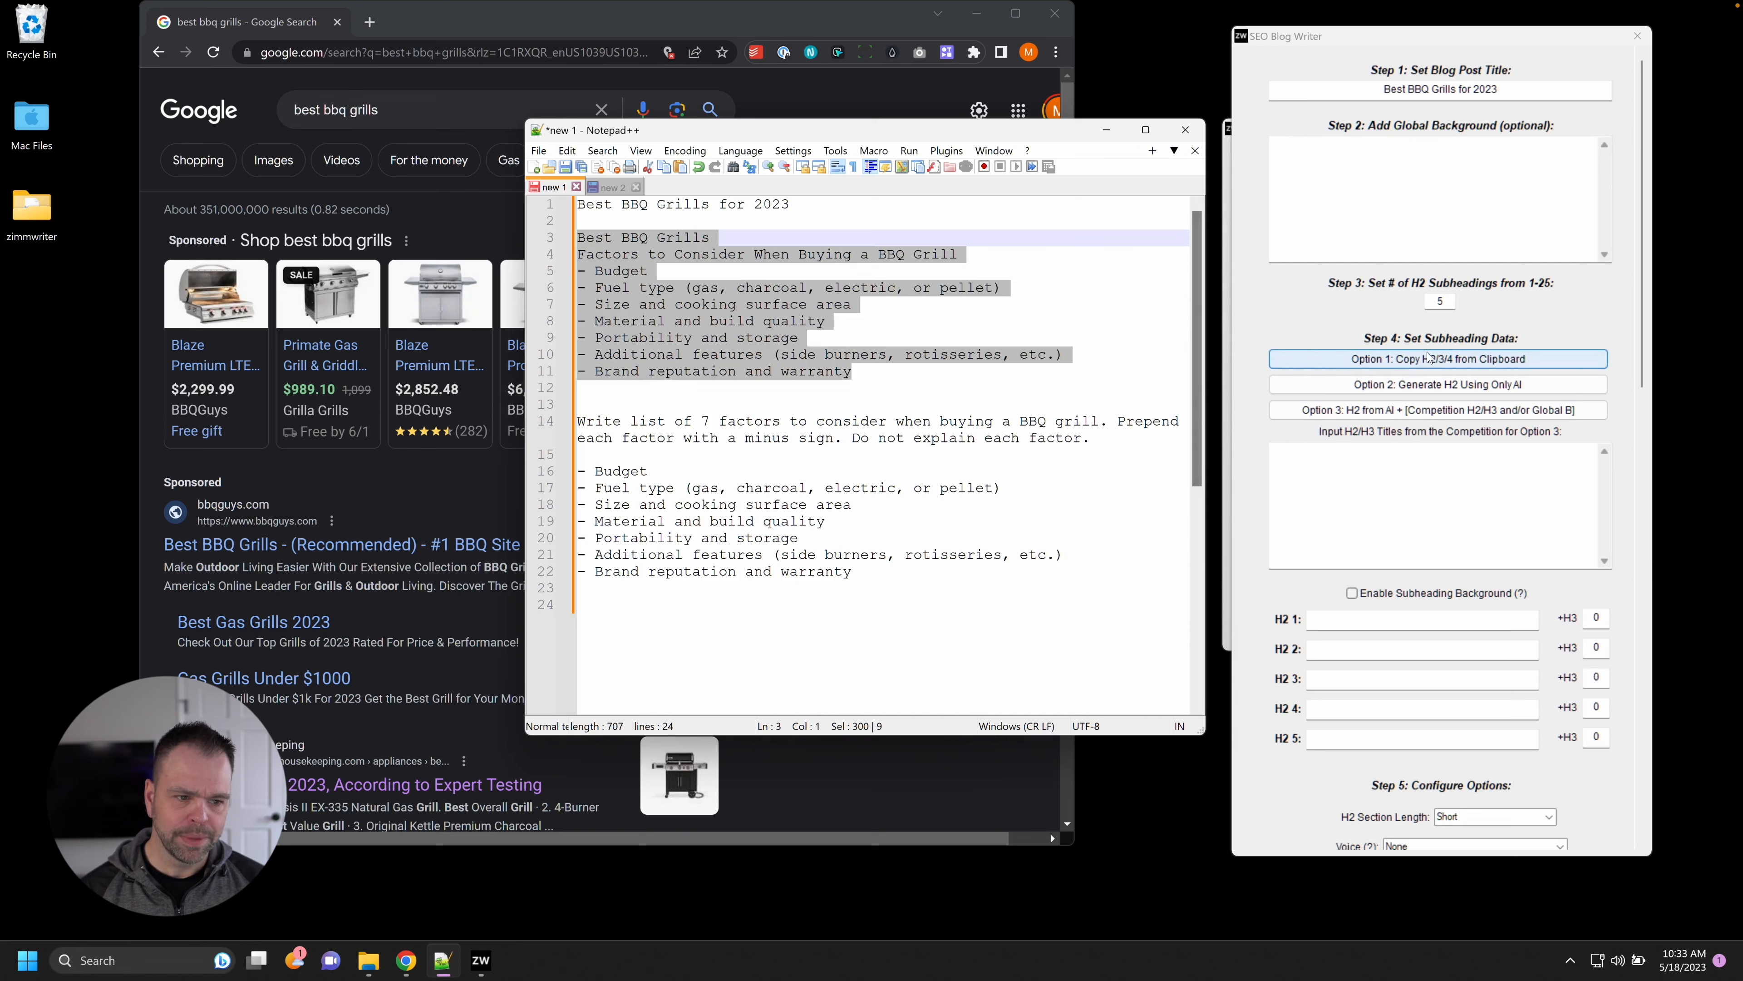
Import the copied outline, giving H2s Best BBQ Grills and Factors to Consider with seven factor H3s.
{"action": "left_click", "coordinate": [1434, 364]}
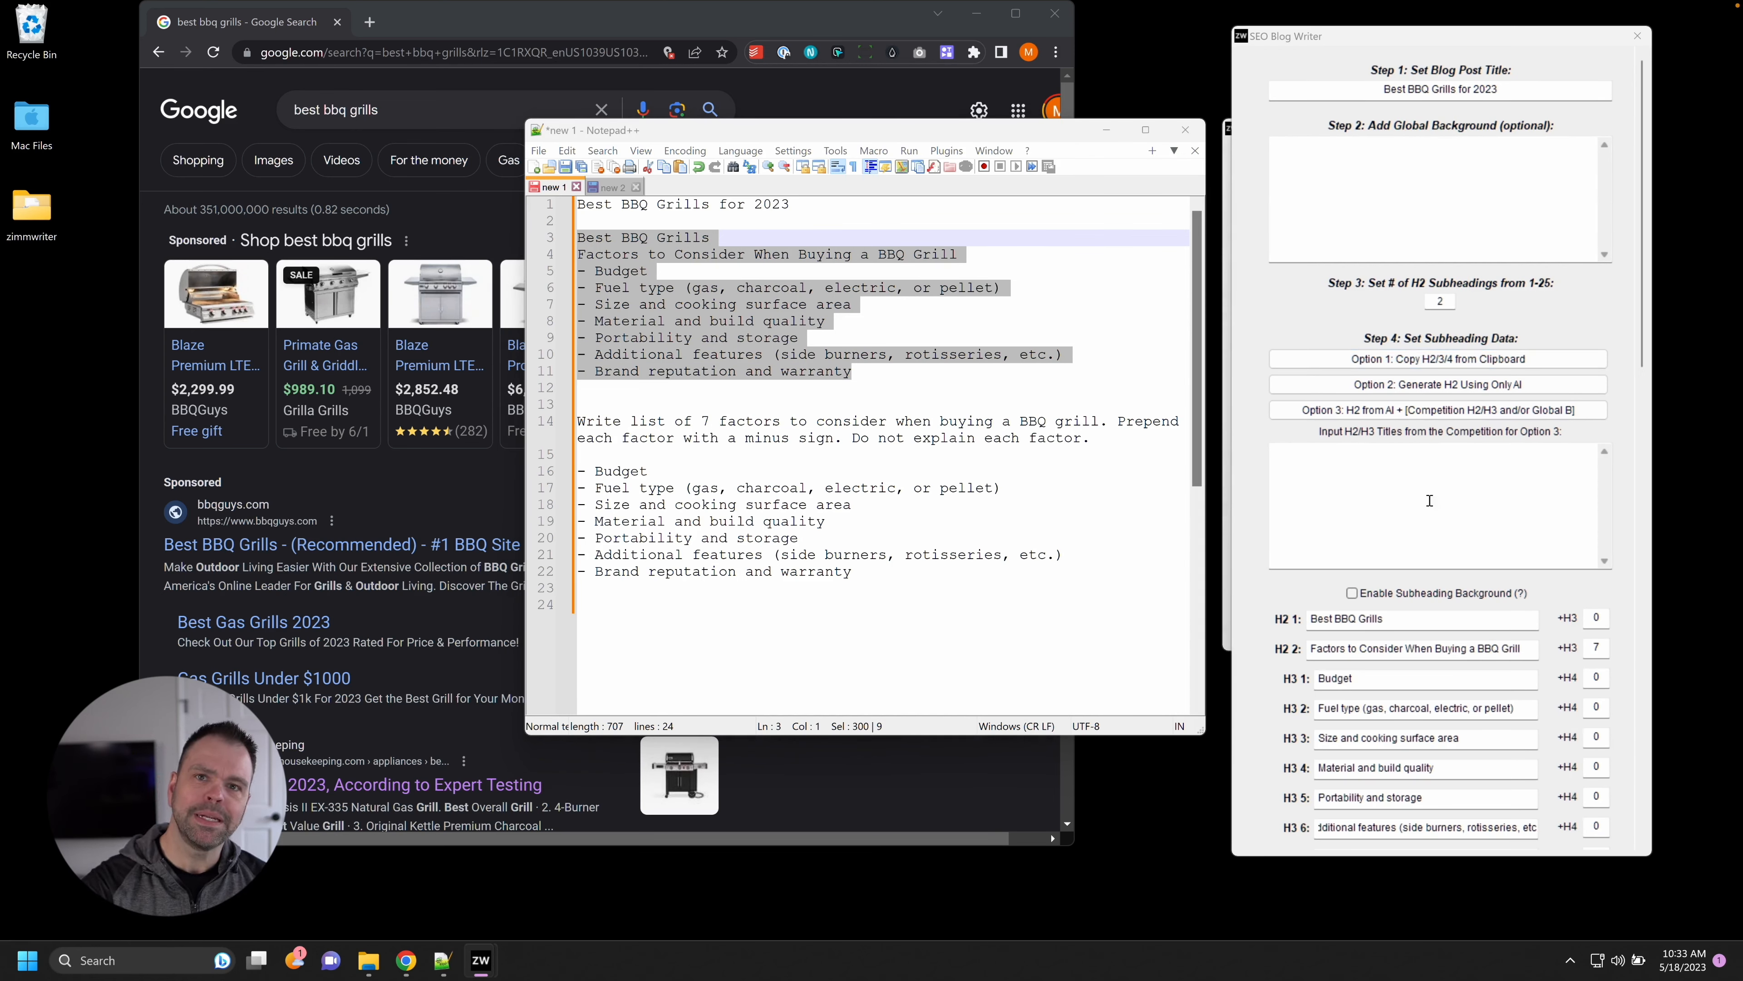
{"action": "scroll", "coordinate": [1432, 669], "scroll_direction": "down", "scroll_amount": 3}
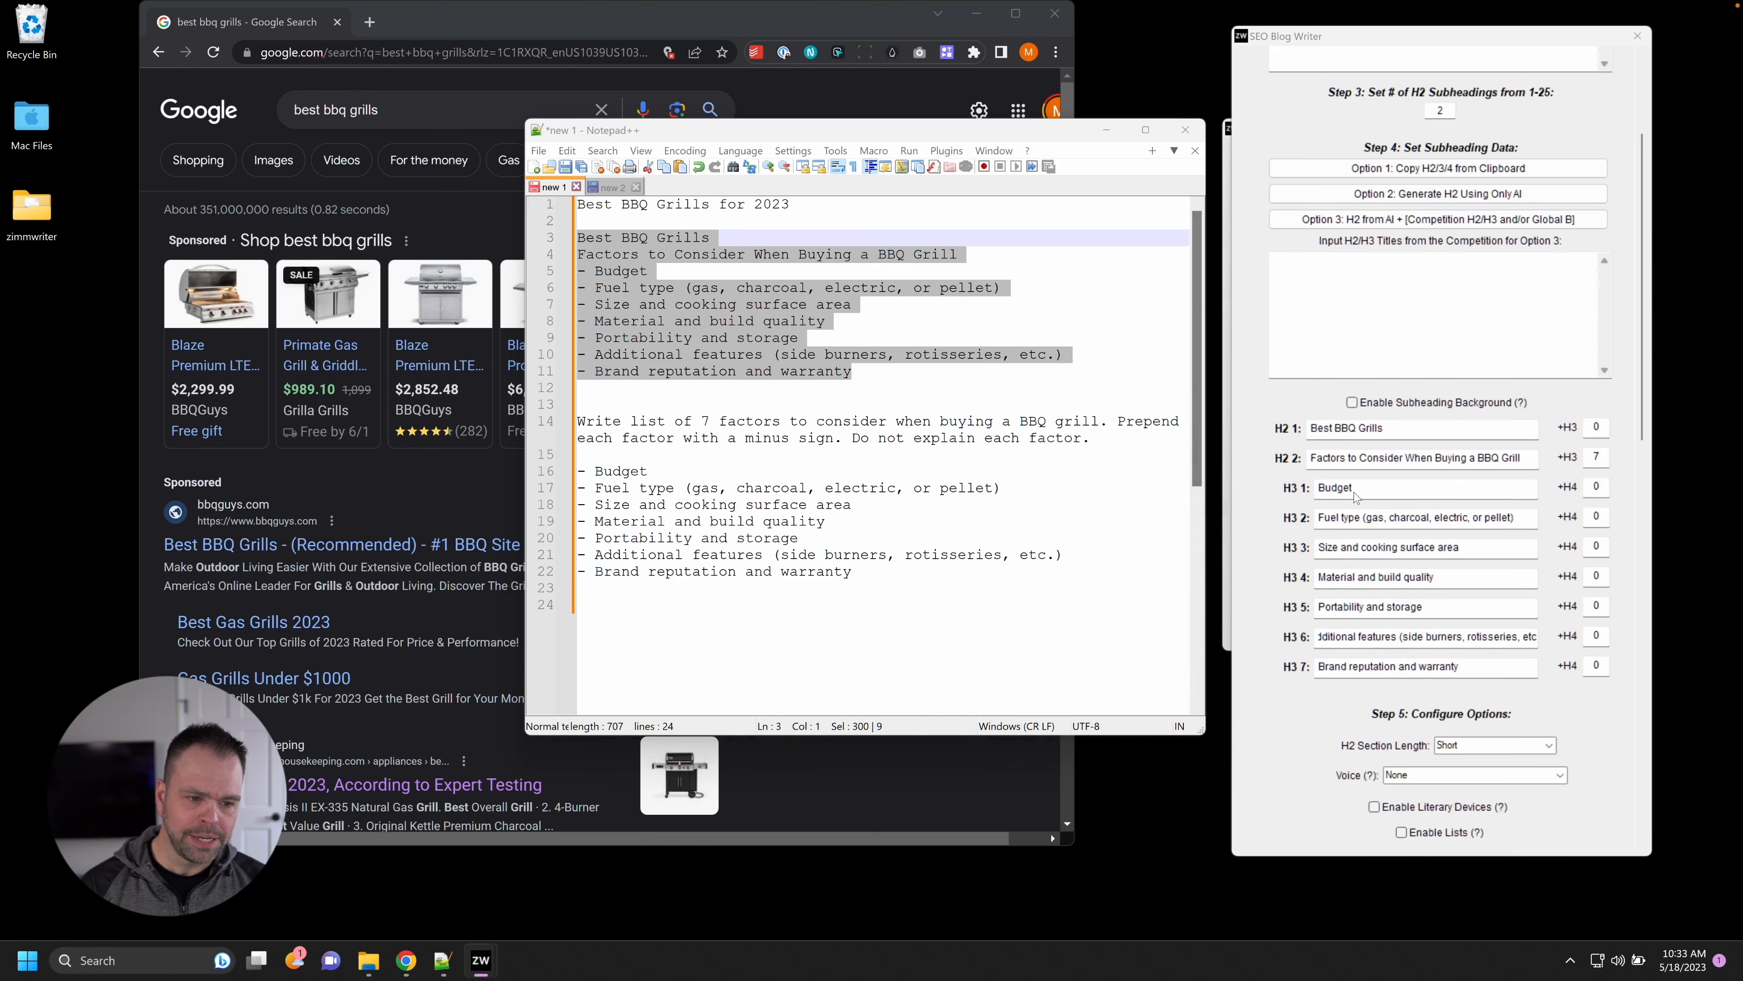
{"action": "left_click", "coordinate": [609, 293]}
{"action": "left_click_drag", "start_coordinate": [586, 271], "coordinate": [701, 238]}
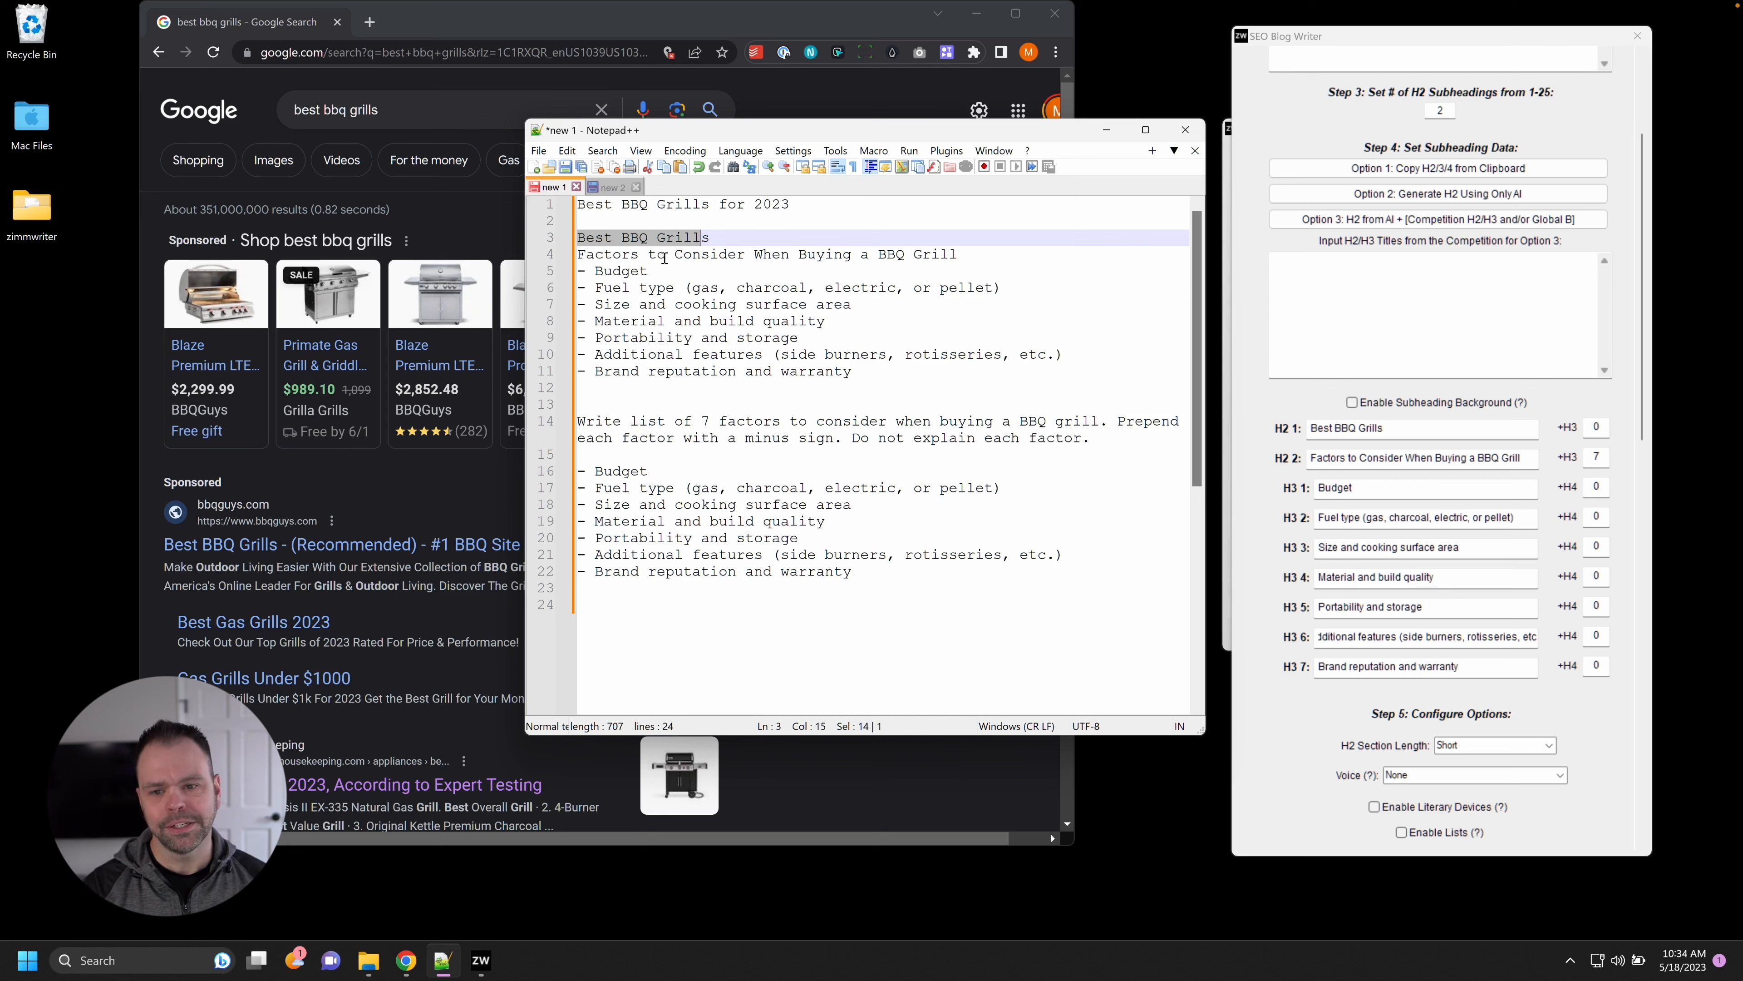
{"action": "left_click_drag", "start_coordinate": [590, 273], "coordinate": [582, 275]}
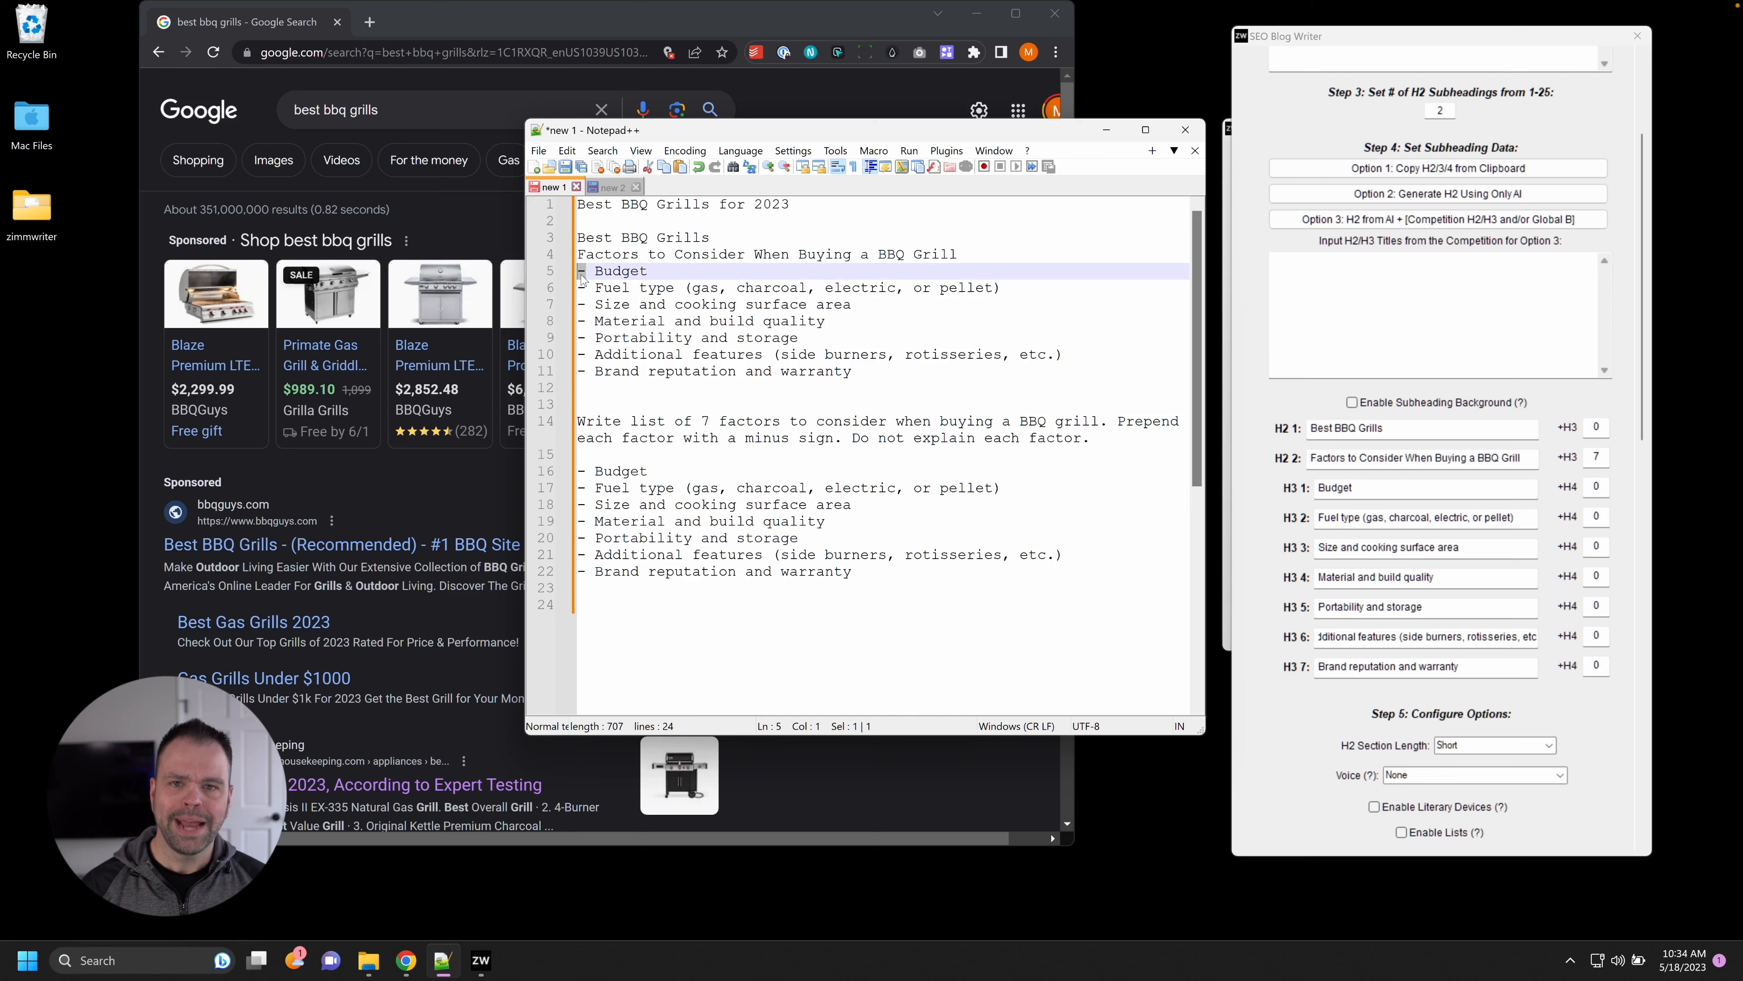
Add '-- under 500' and '-- under 1000' sub-items under Budget in the Notepad++ outline.
{"action": "left_click", "coordinate": [642, 270]}
{"action": "key", "text": "Return"}
{"action": "type", "text": "-- "}
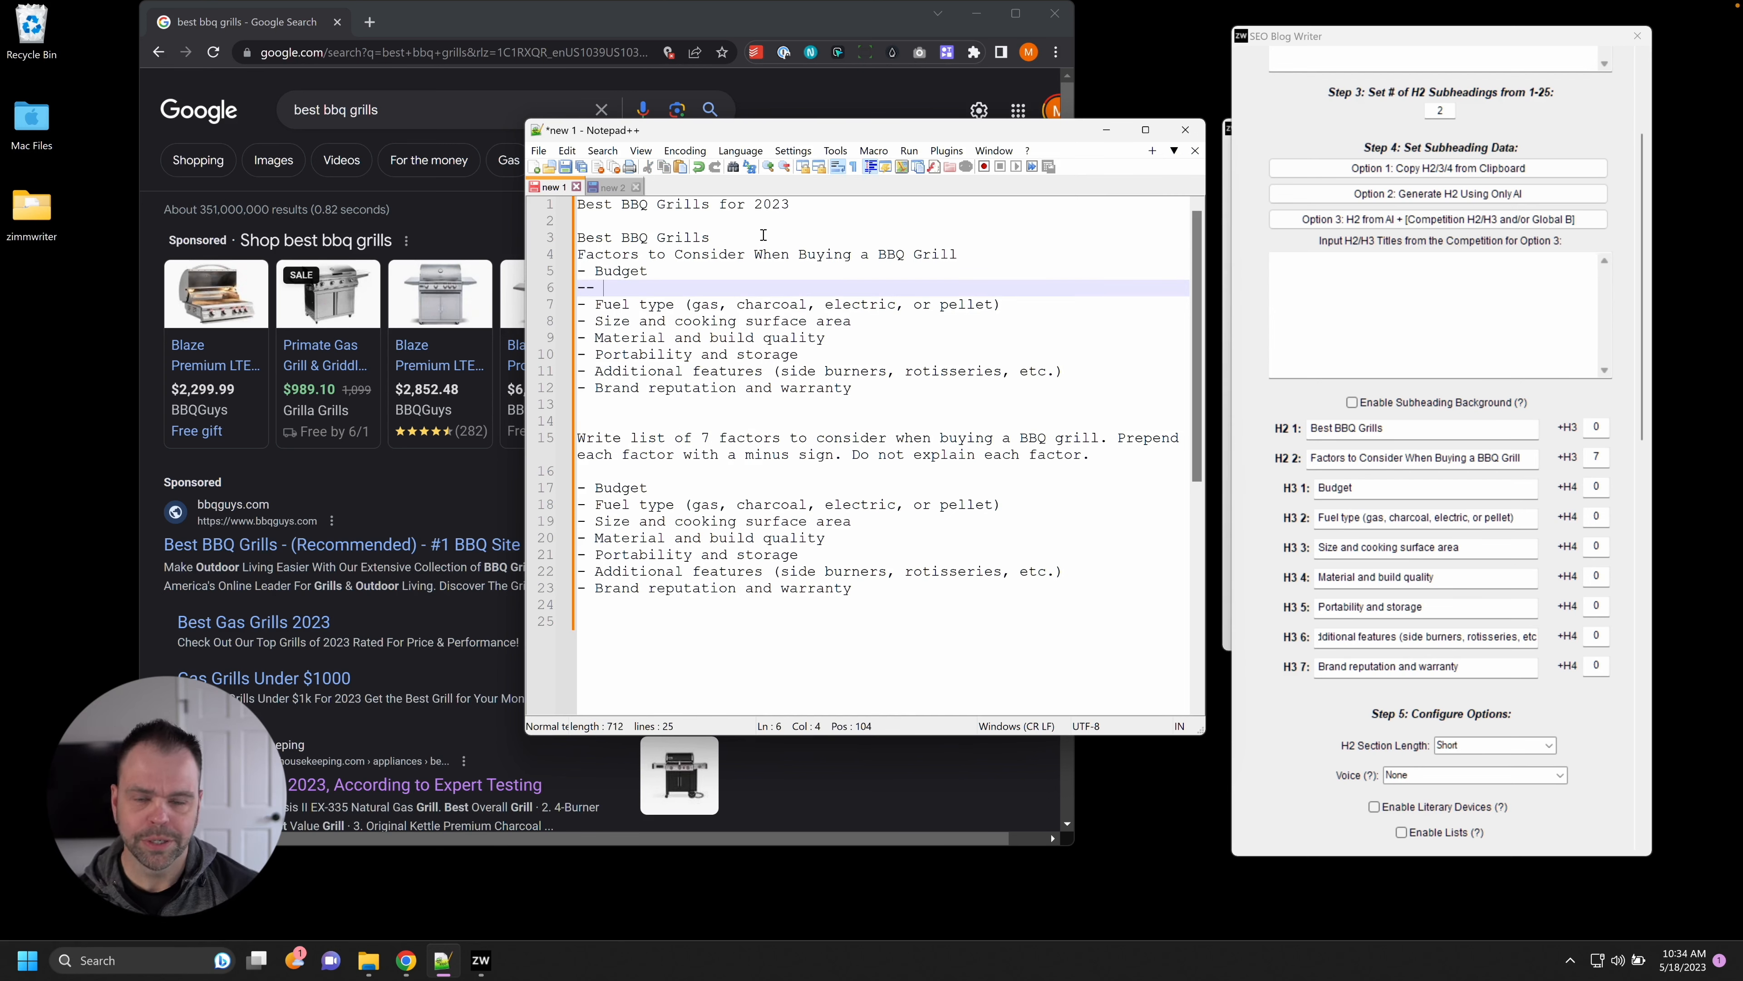
{"action": "type", "text": "under 500"}
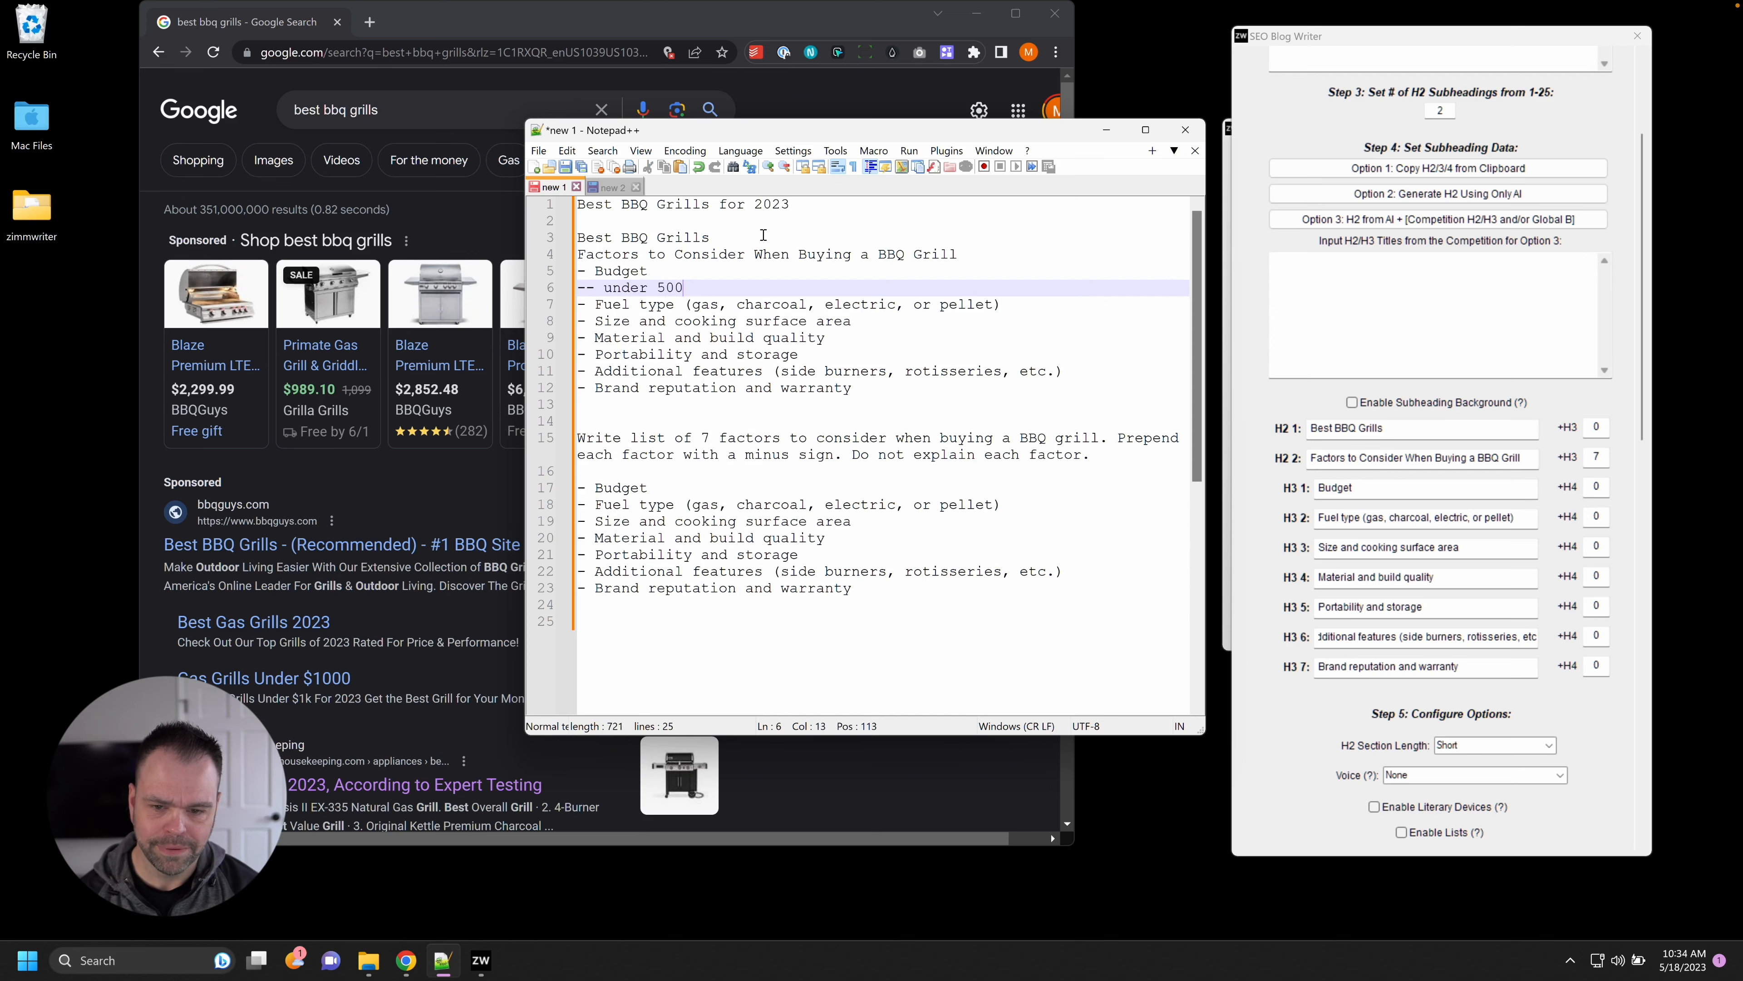
{"action": "key", "text": "Return"}
{"action": "type", "text": "-- under 1000"}
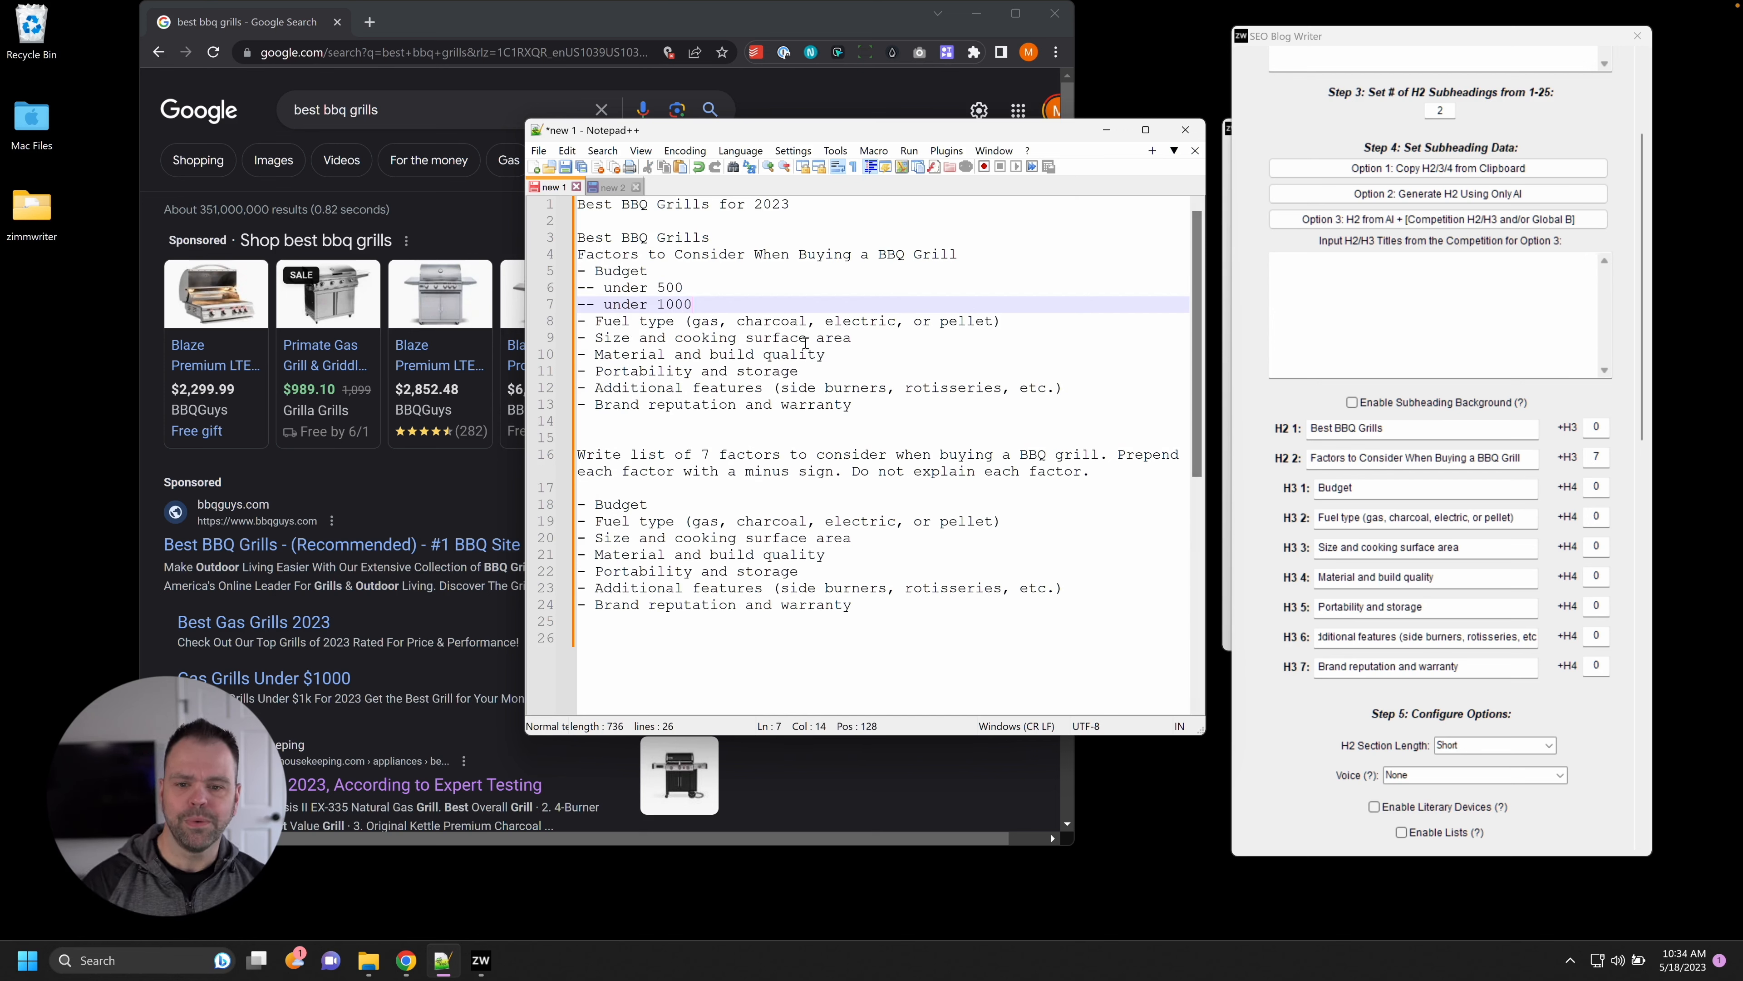
{"action": "left_click_drag", "start_coordinate": [861, 408], "coordinate": [573, 242]}
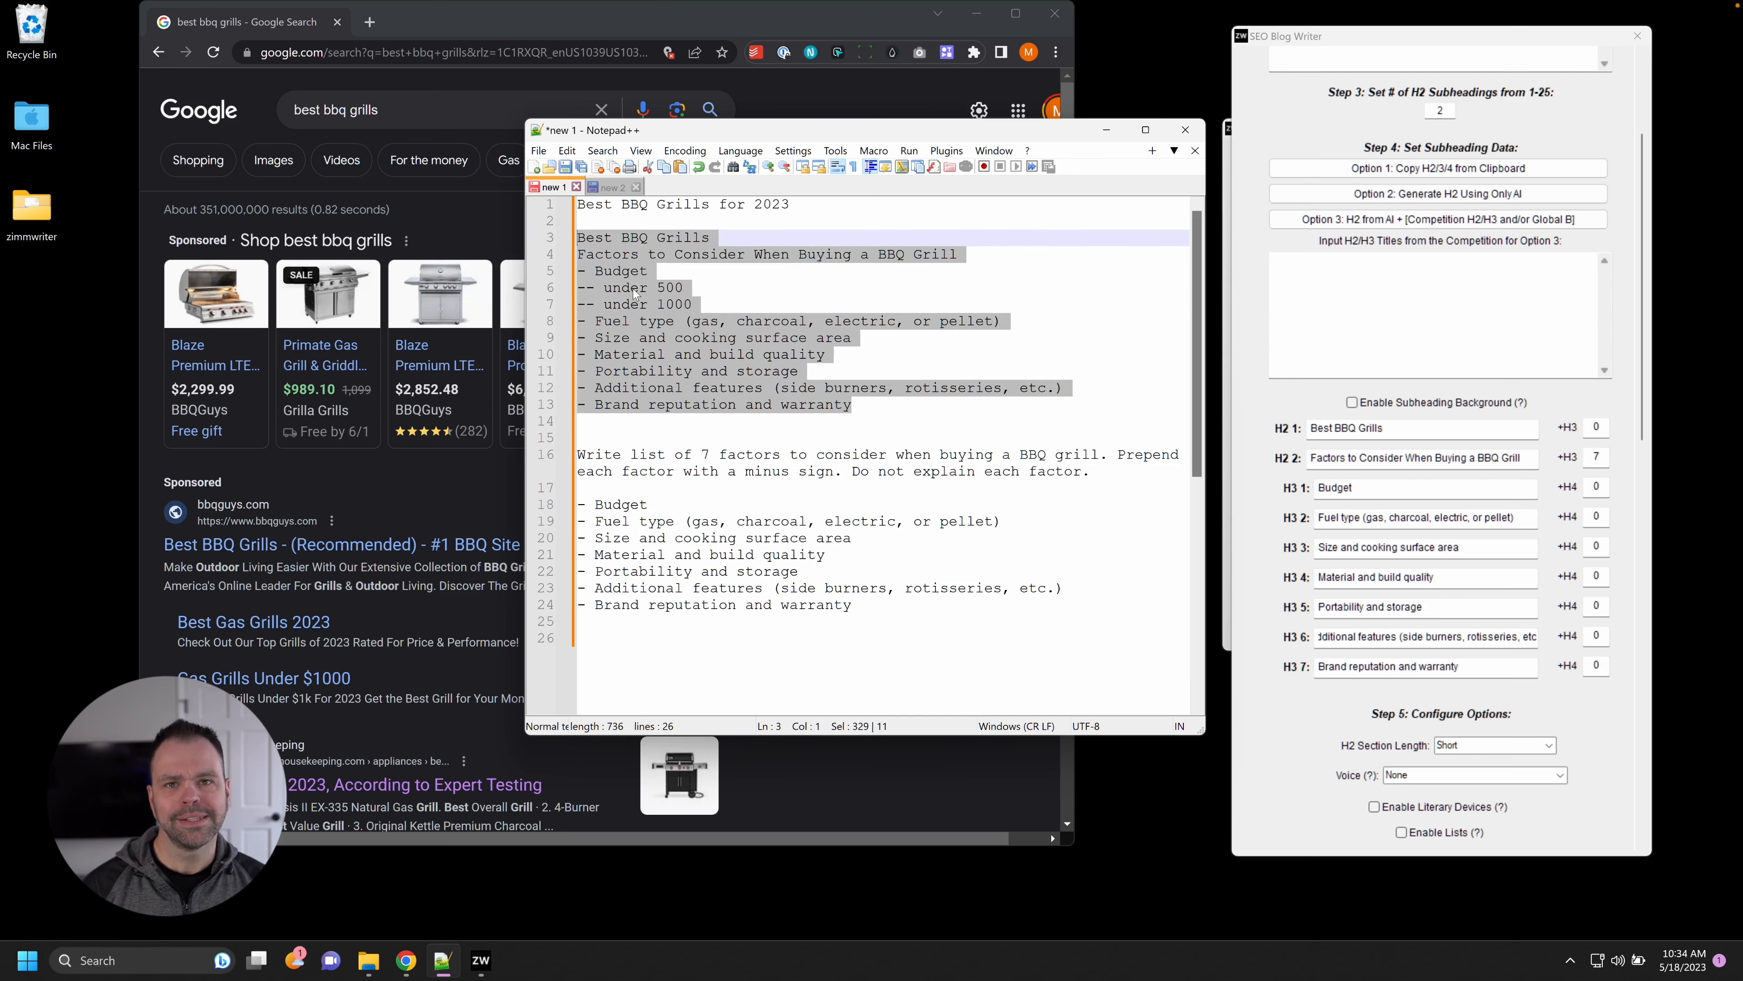
{"action": "left_click_drag", "start_coordinate": [700, 307], "coordinate": [564, 273]}
{"action": "left_click", "coordinate": [692, 293]}
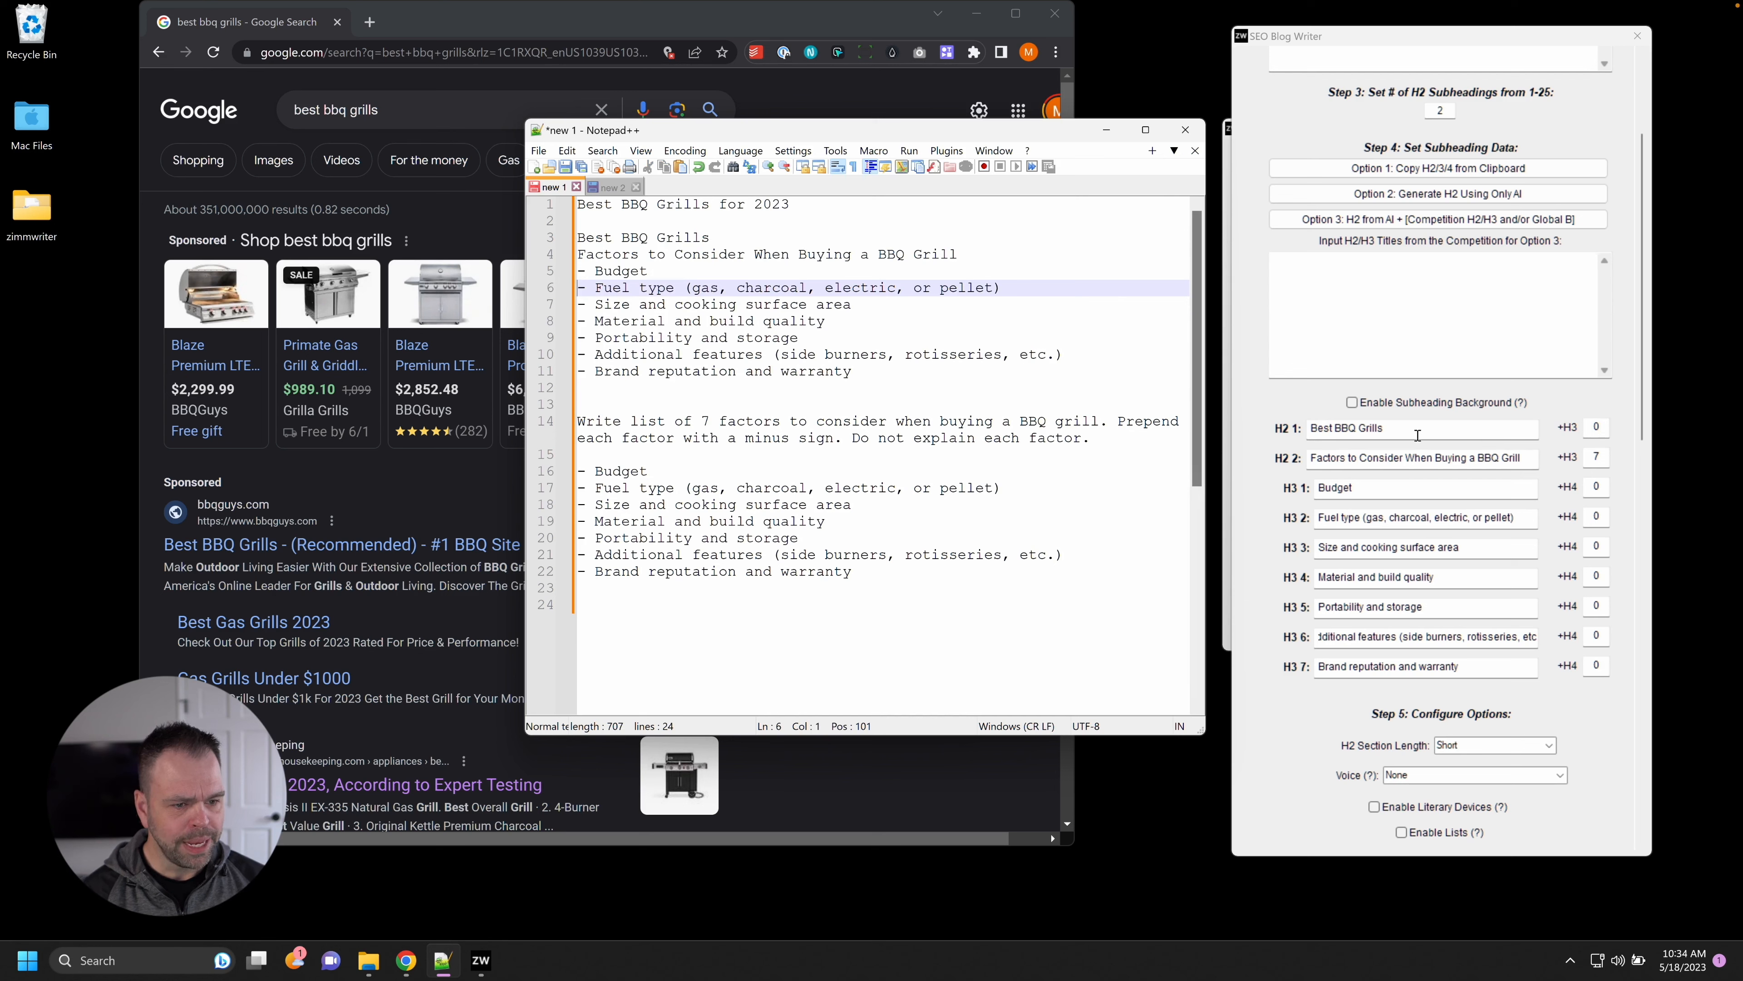
Give the Best BBQ Grills H2 five H3 slots and bring up the Google 'best bbq grills' results.
{"action": "double_click", "coordinate": [1600, 426]}
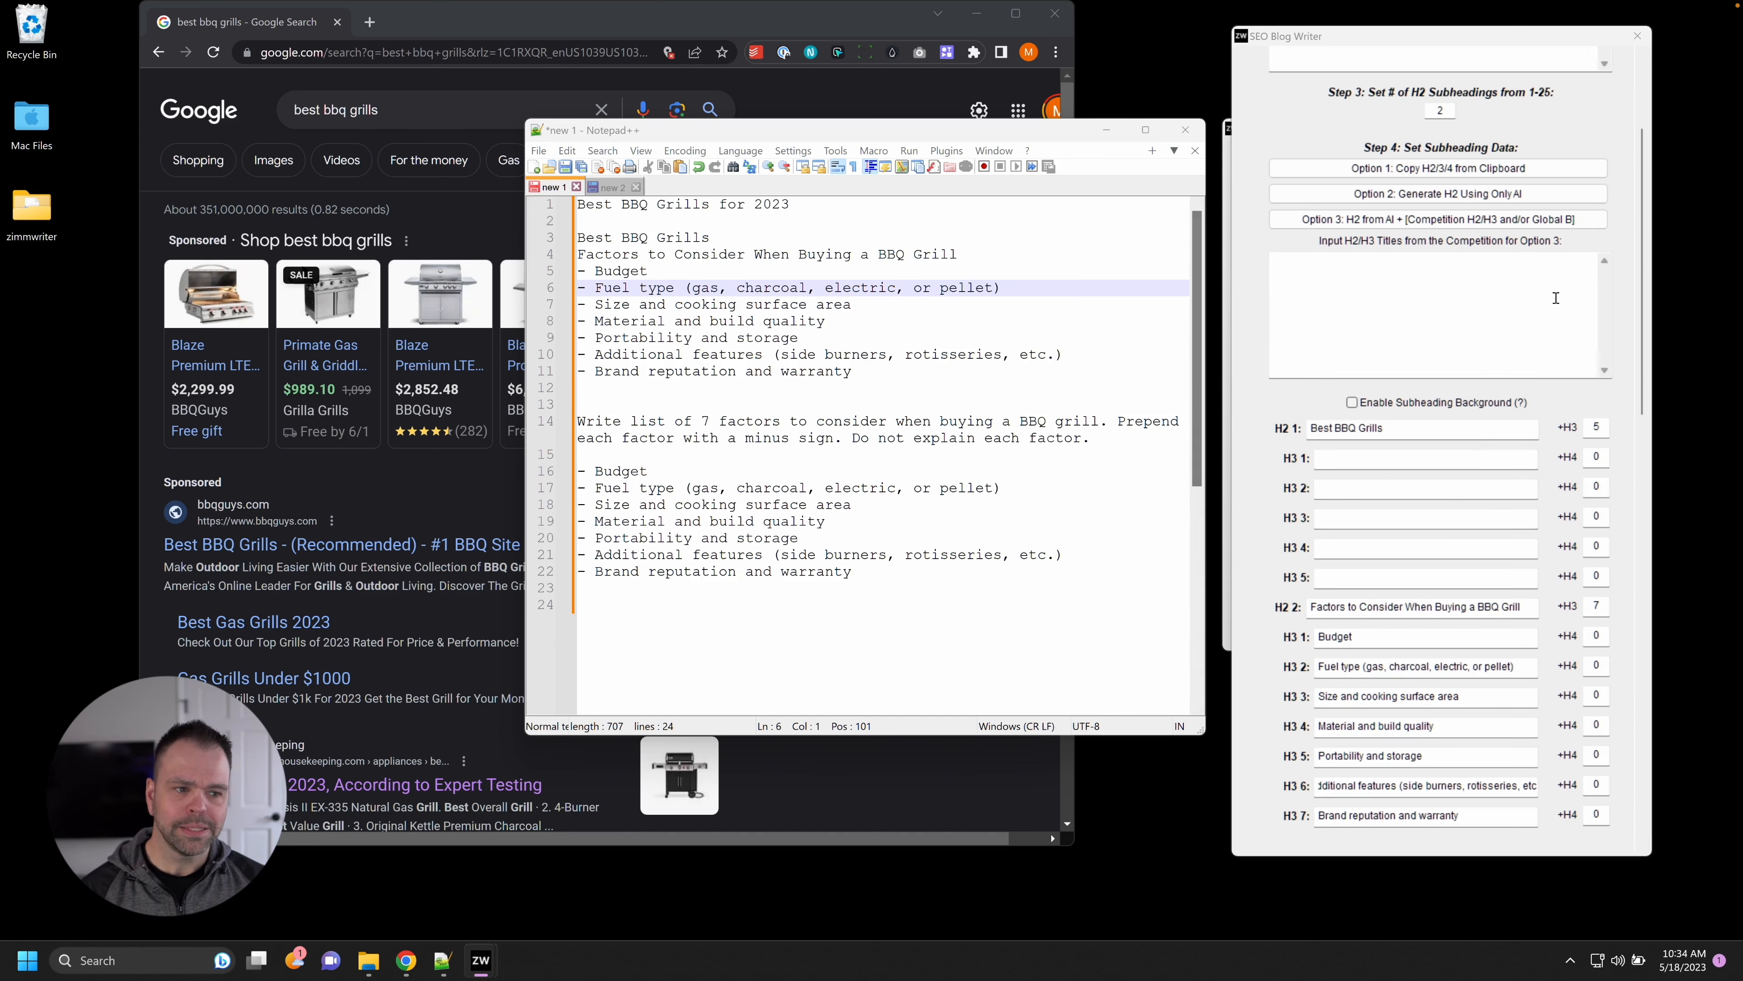
{"action": "scroll", "coordinate": [1620, 275], "scroll_direction": "up", "scroll_amount": 3}
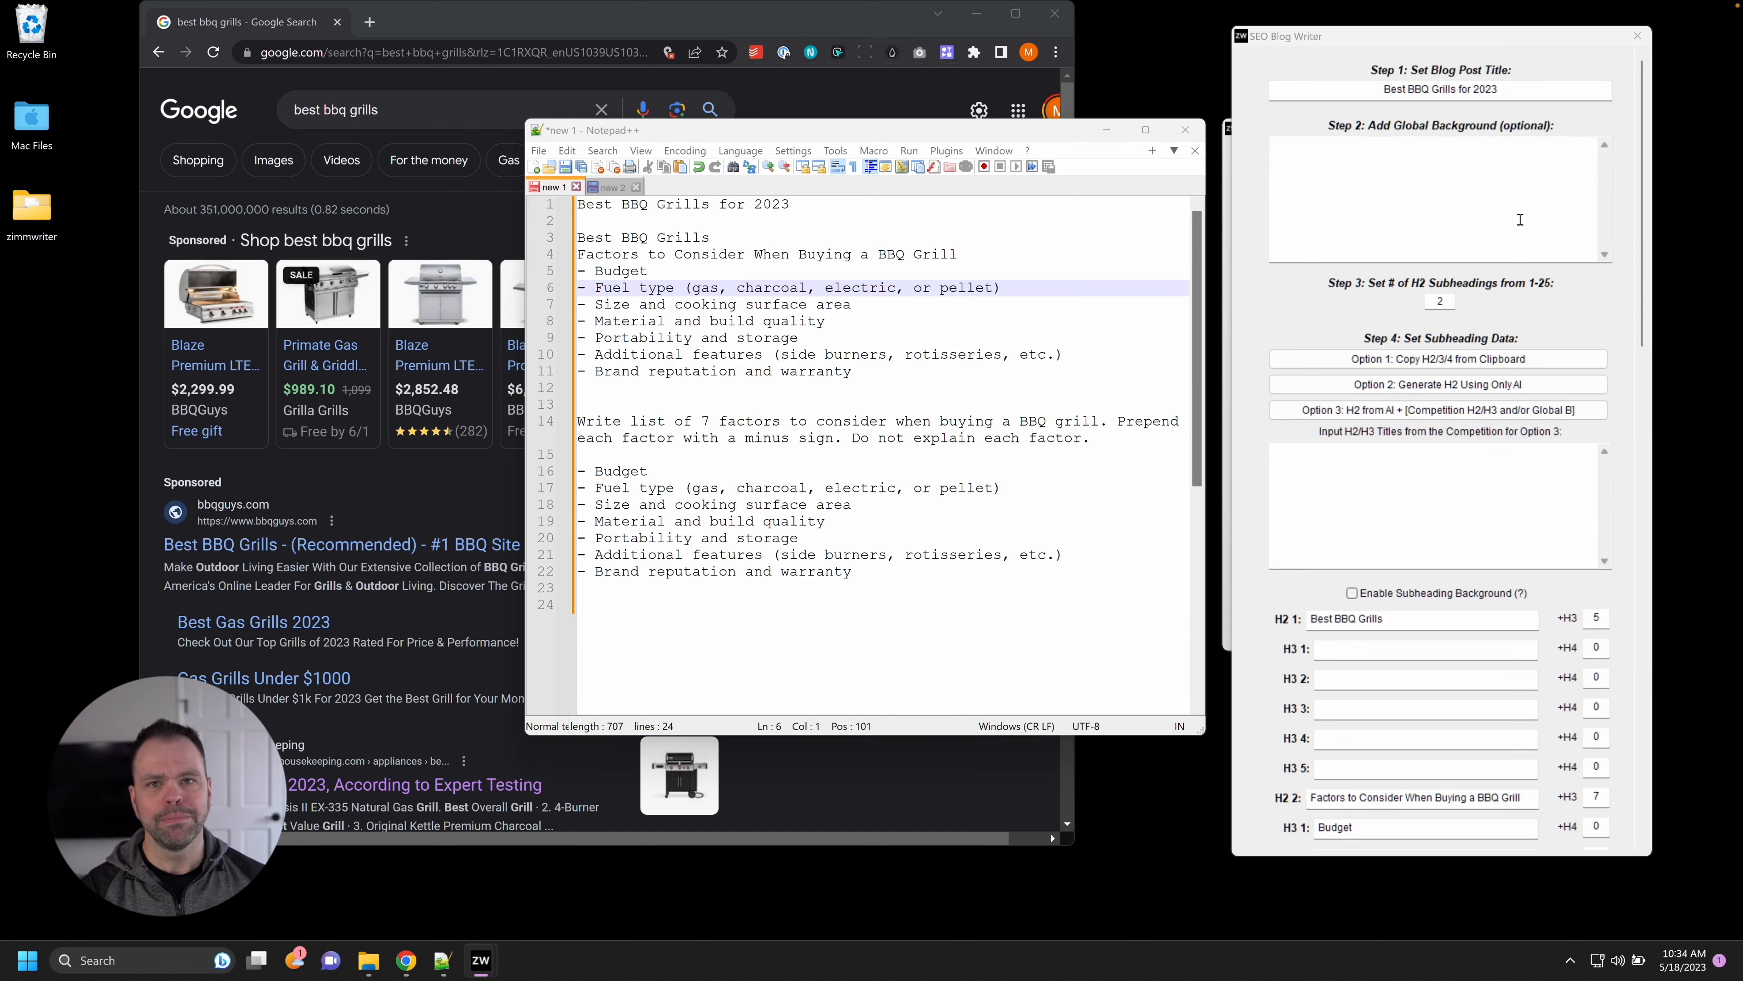
{"action": "left_click", "coordinate": [619, 19]}
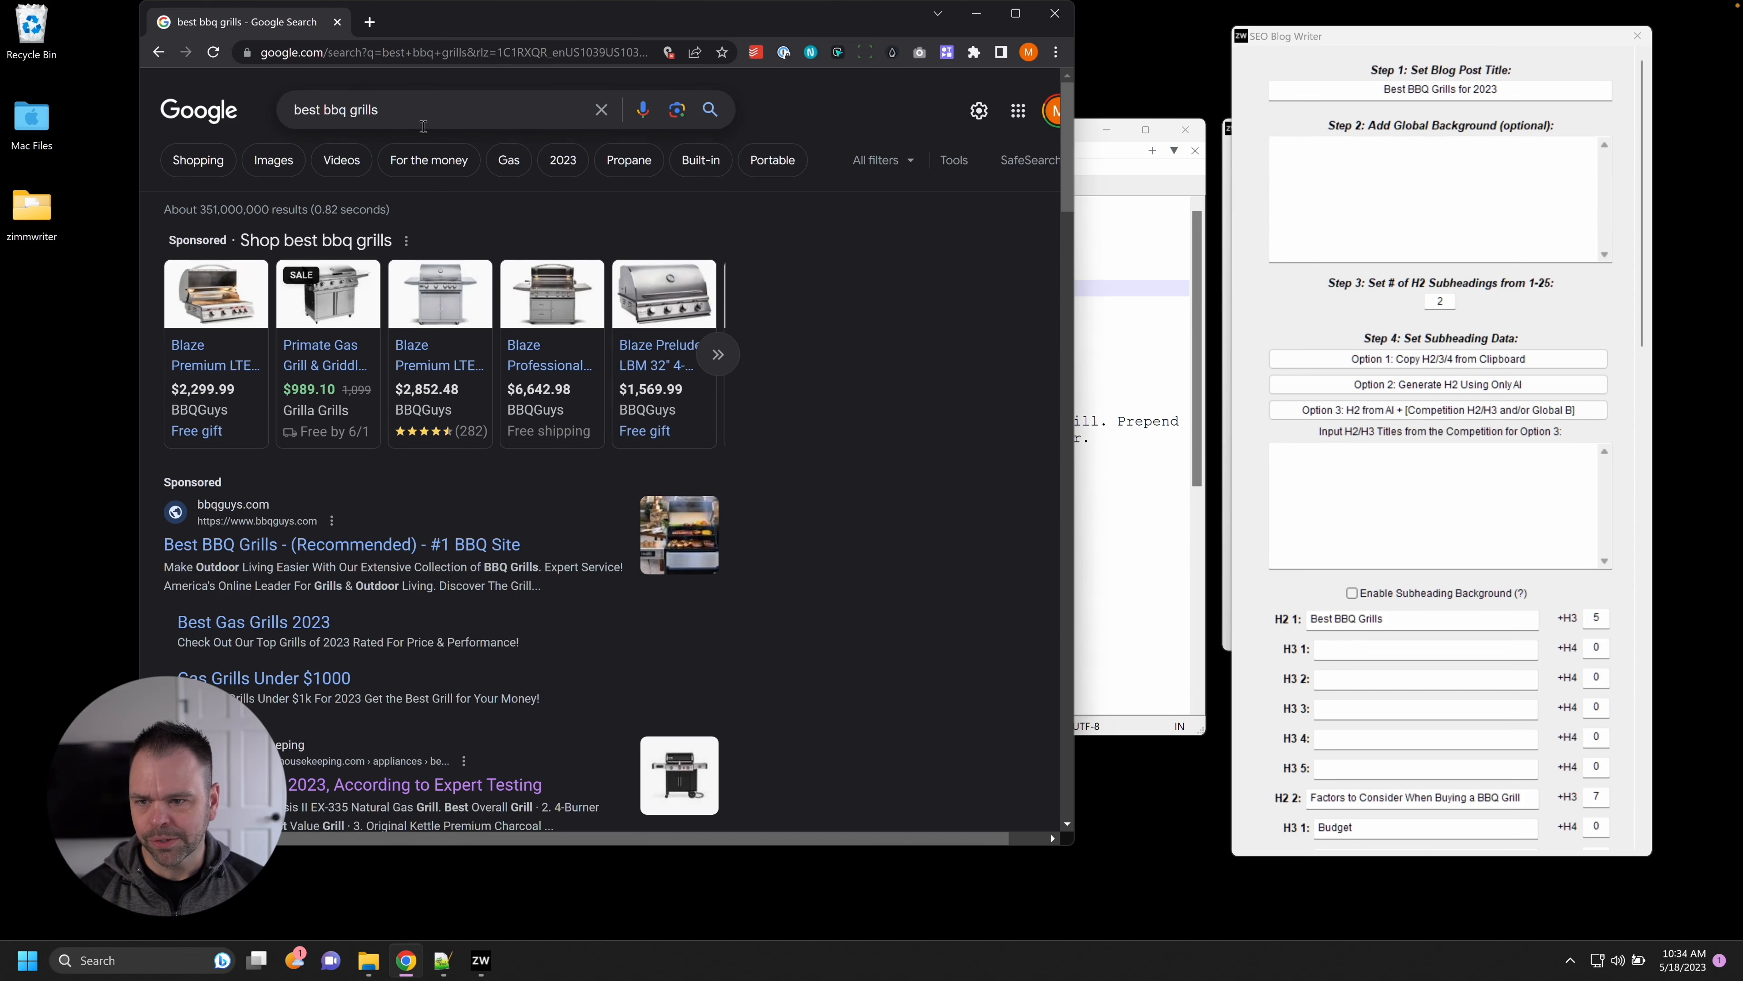
Open the Good Housekeeping, Food & Wine and Tom's Guide best-grills results in new Chrome tabs.
{"action": "scroll", "coordinate": [869, 472], "scroll_direction": "down", "scroll_amount": 6}
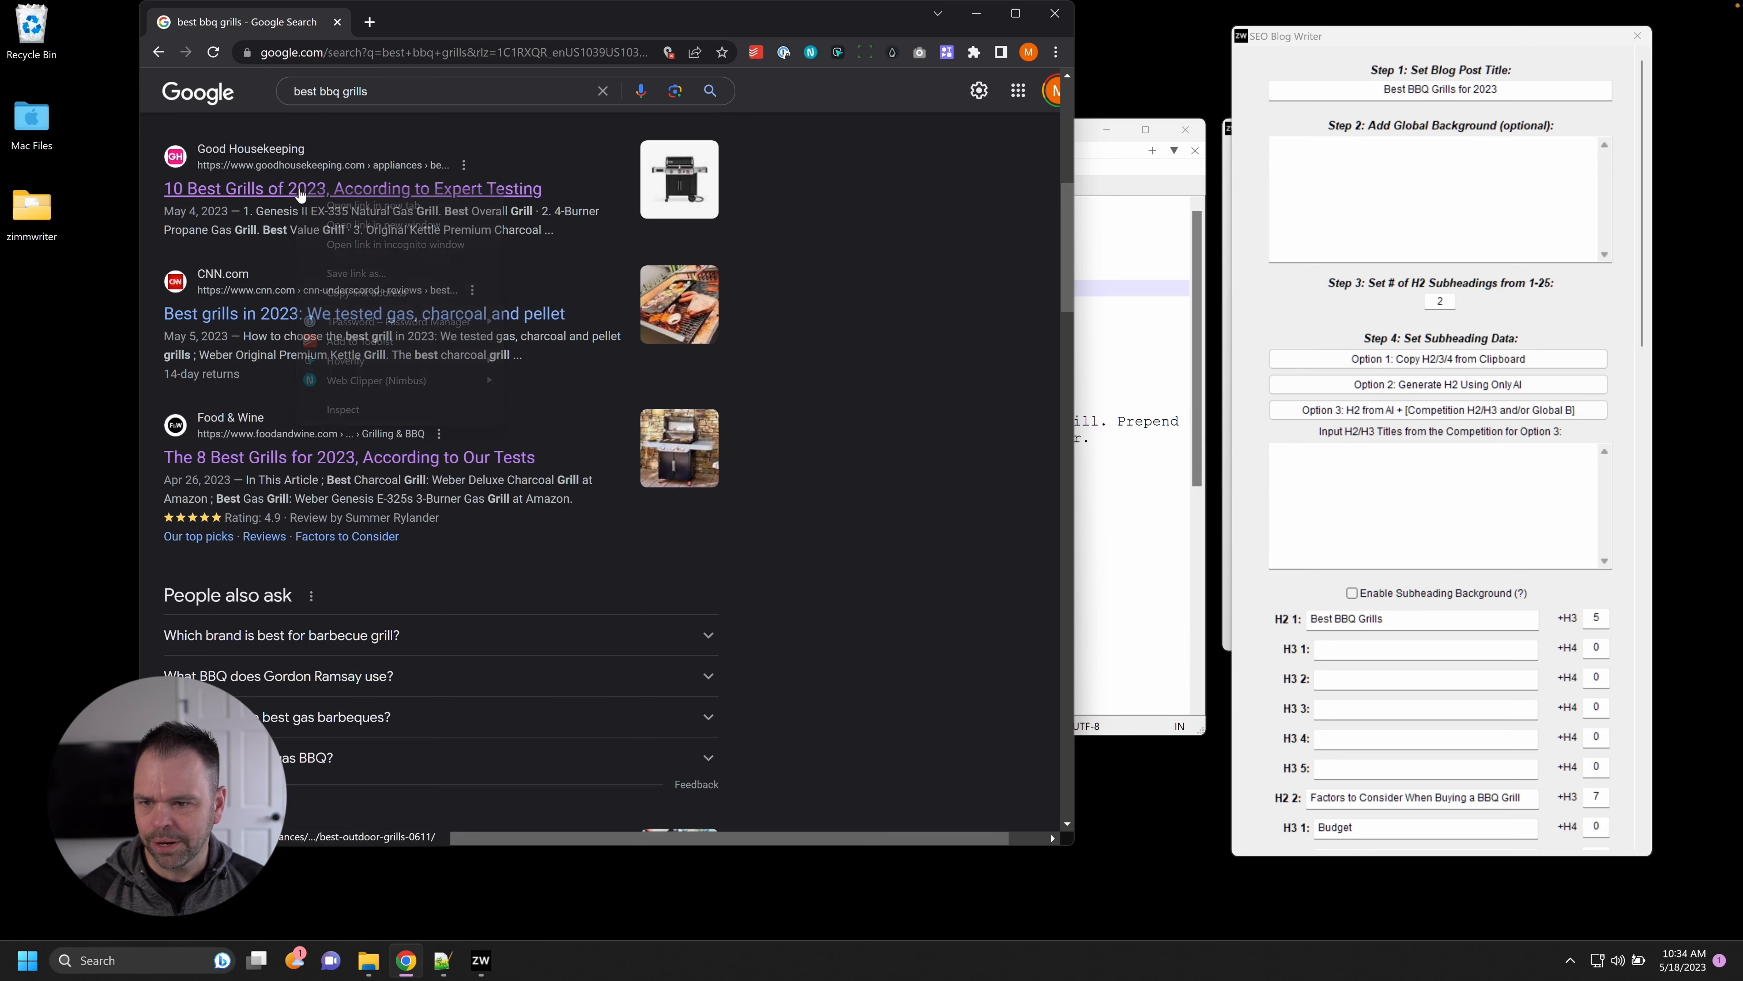
{"action": "right_click", "coordinate": [322, 198]}
{"action": "left_click", "coordinate": [323, 204]}
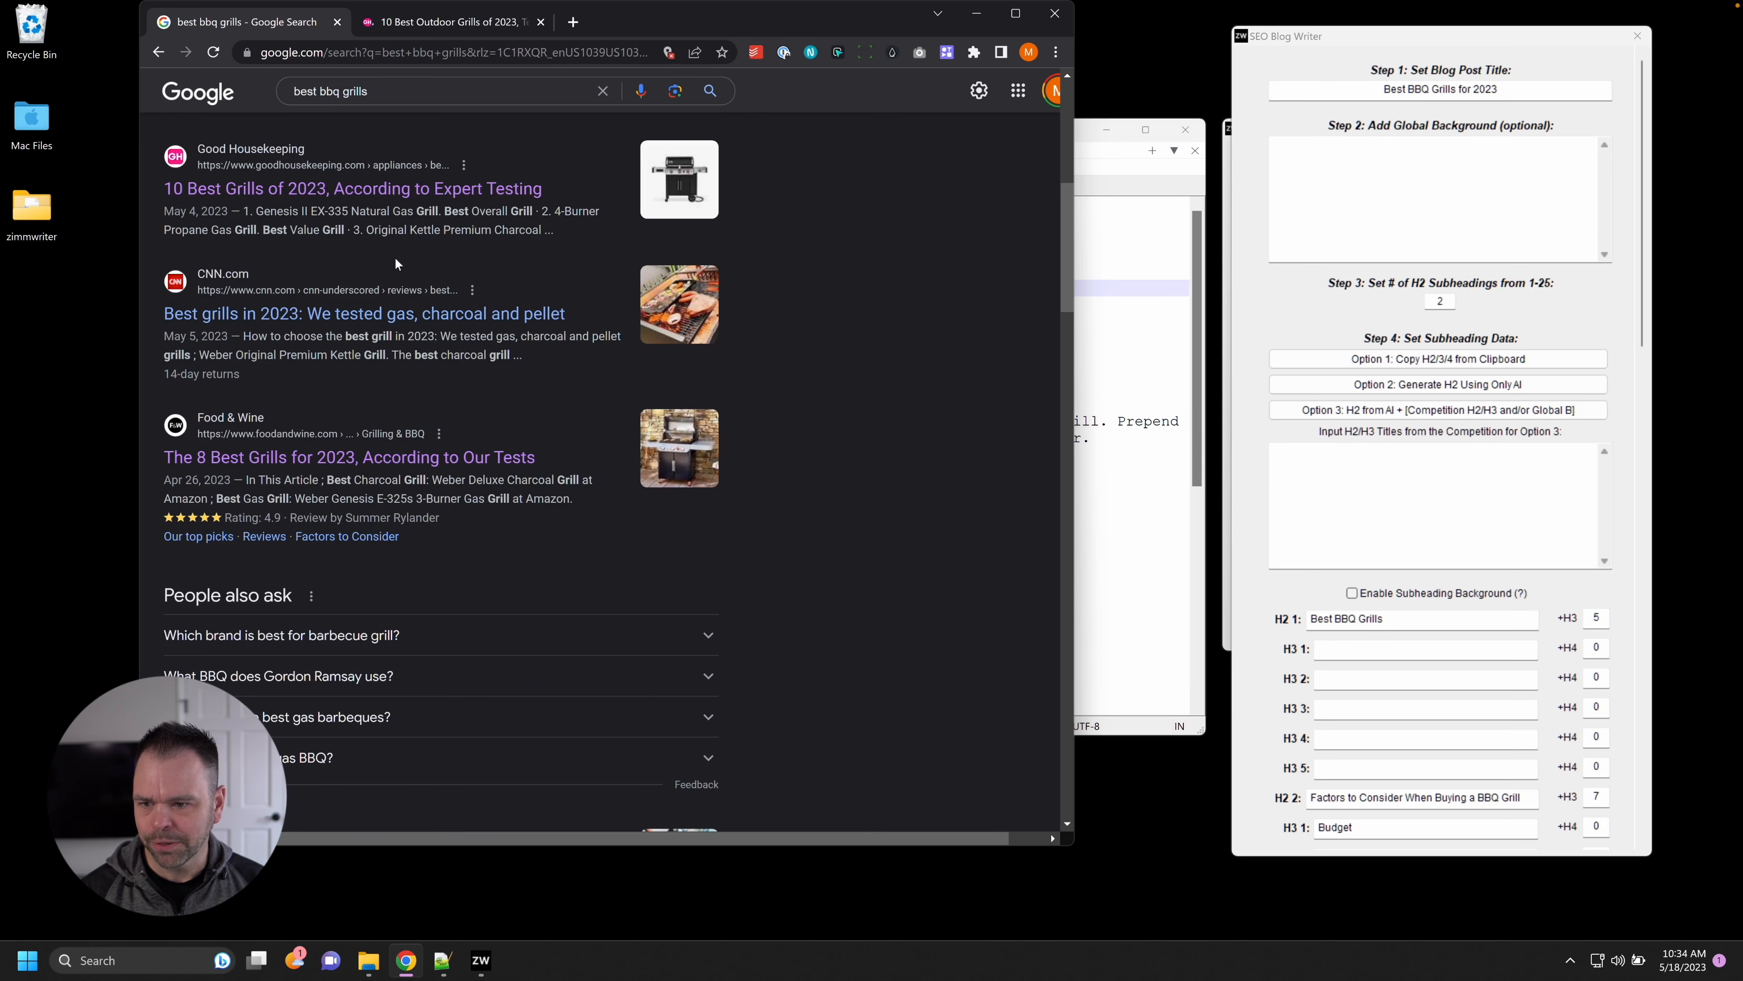
{"action": "right_click", "coordinate": [372, 459]}
{"action": "left_click", "coordinate": [407, 466]}
{"action": "scroll", "coordinate": [482, 516], "scroll_direction": "down", "scroll_amount": 5}
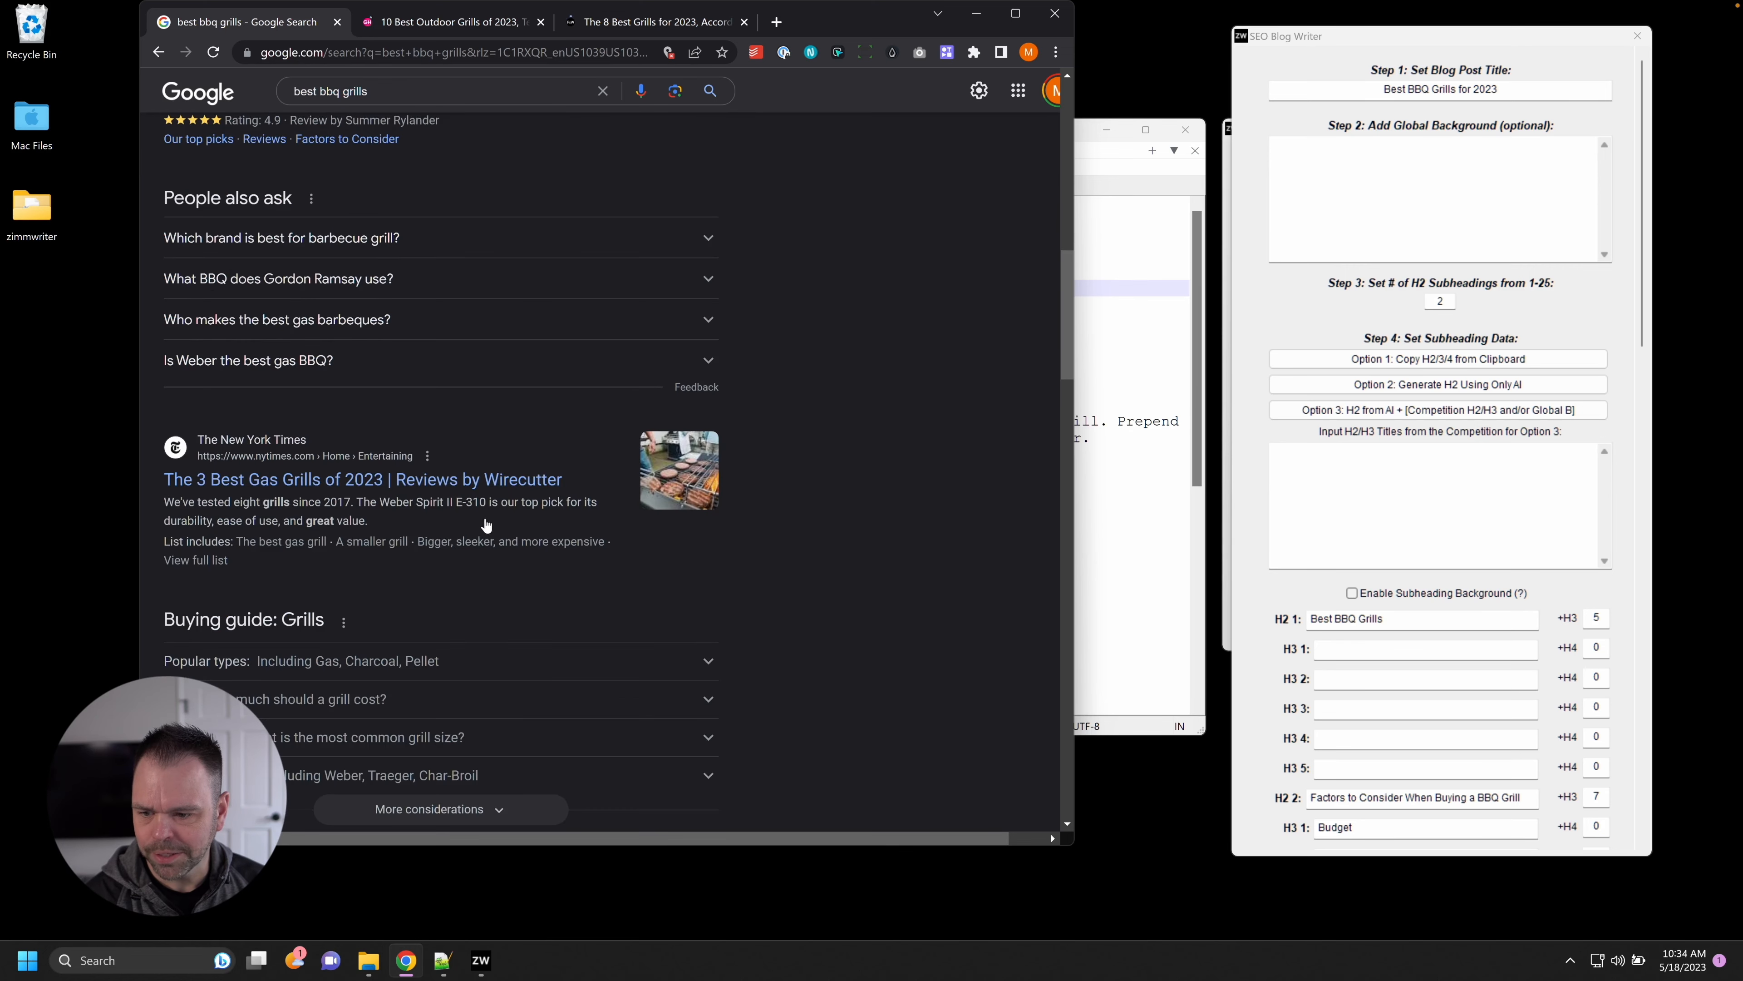
{"action": "scroll", "coordinate": [488, 518], "scroll_direction": "down", "scroll_amount": 6}
{"action": "scroll", "coordinate": [485, 394], "scroll_direction": "up", "scroll_amount": 3}
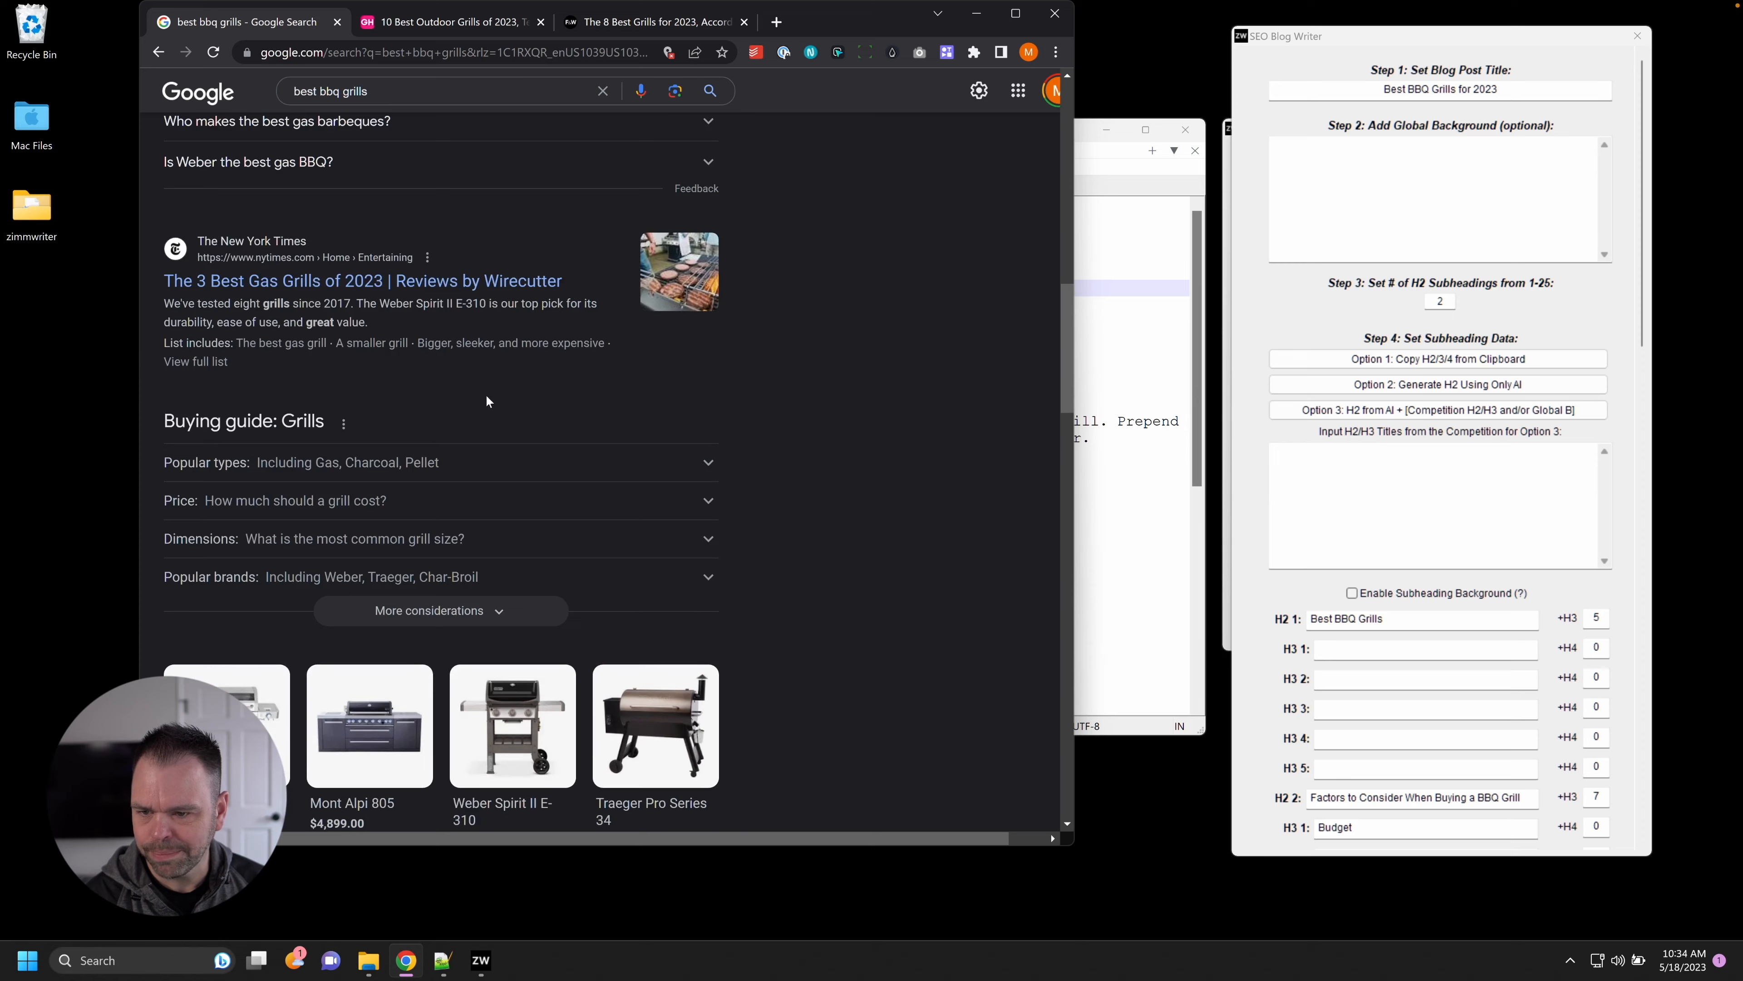
{"action": "scroll", "coordinate": [494, 403], "scroll_direction": "down", "scroll_amount": 4}
{"action": "scroll", "coordinate": [494, 403], "scroll_direction": "down", "scroll_amount": 7}
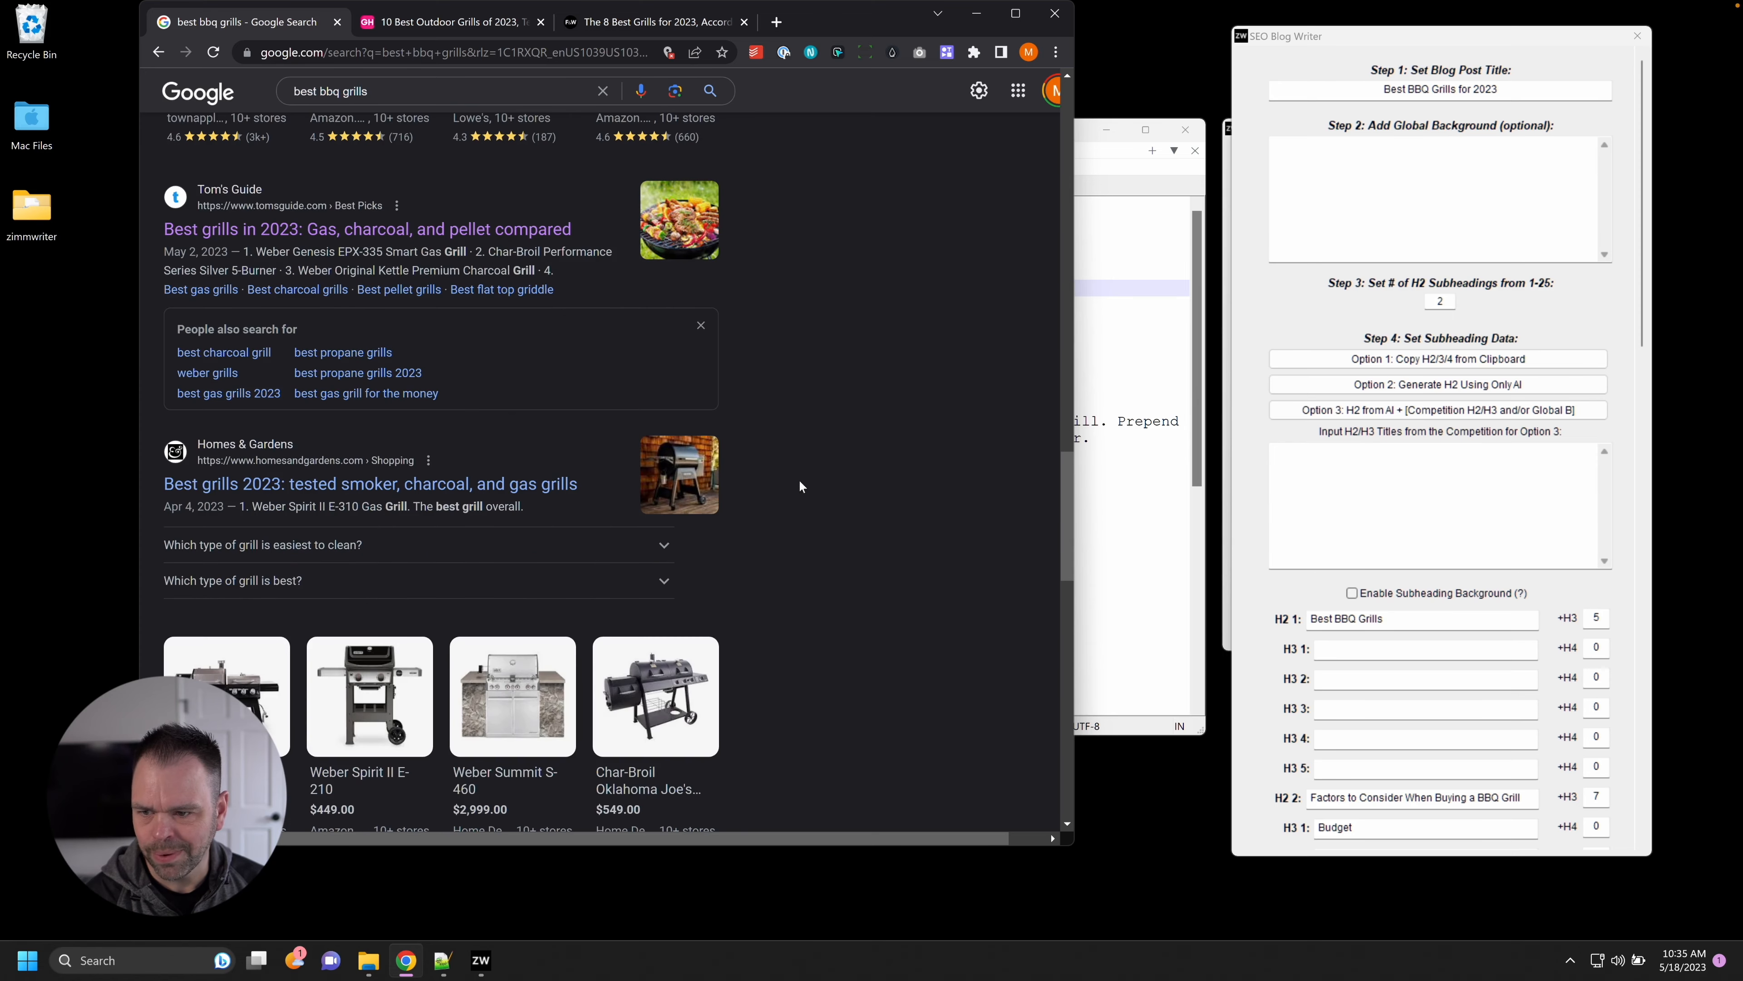
{"action": "right_click", "coordinate": [286, 230]}
{"action": "left_click", "coordinate": [361, 243]}
Paste the Good Housekeeping and Food & Wine article URLs into the global background, one per line.
{"action": "left_click", "coordinate": [405, 22]}
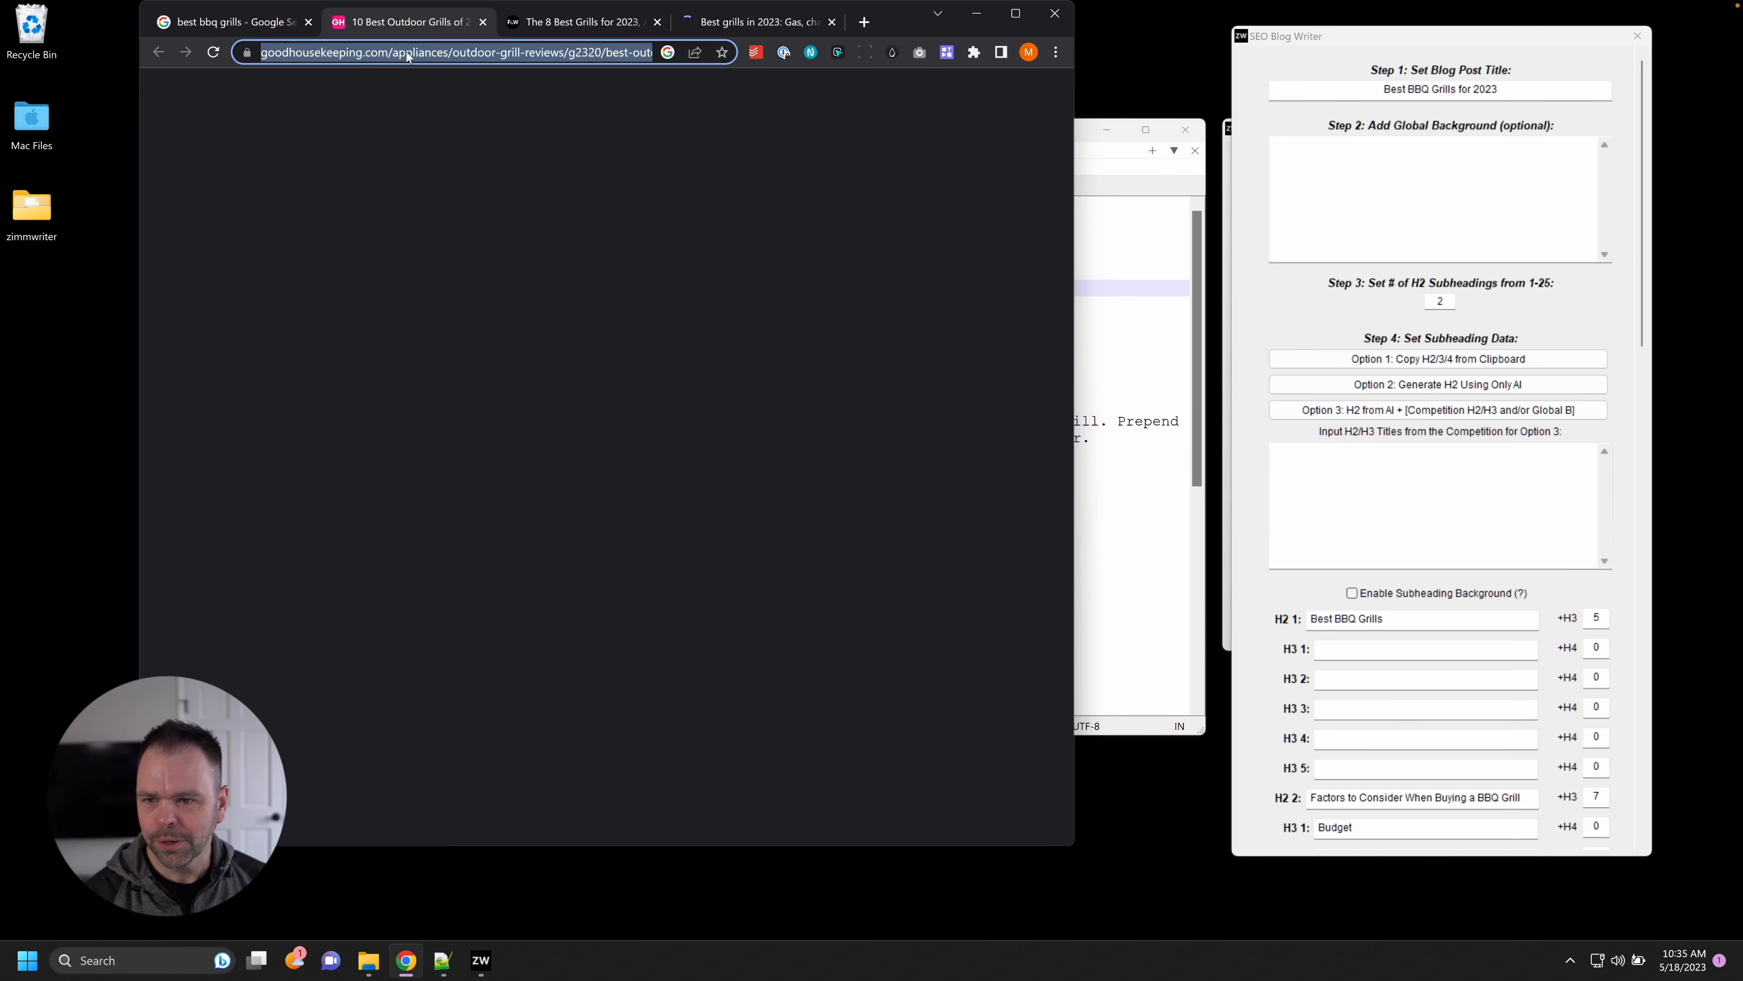
{"action": "key", "text": "ctrl+c"}
{"action": "left_click", "coordinate": [1436, 206]}
{"action": "key", "text": "ctrl+v"}
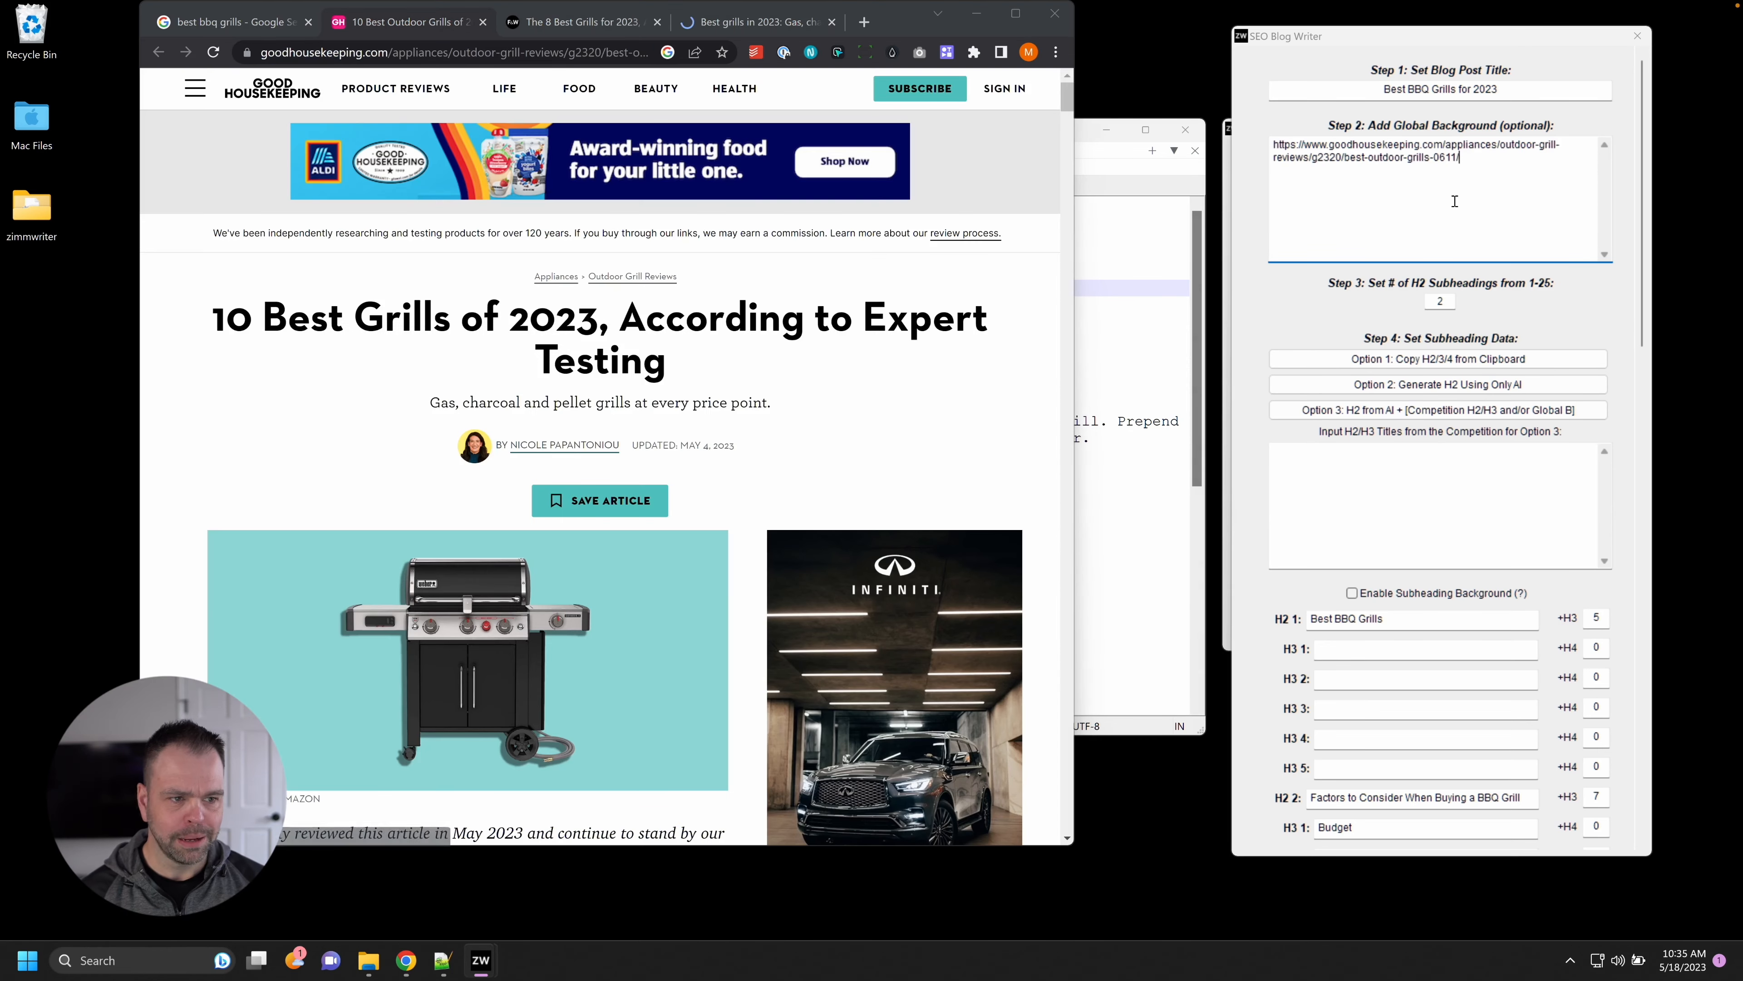
{"action": "left_click", "coordinate": [580, 21]}
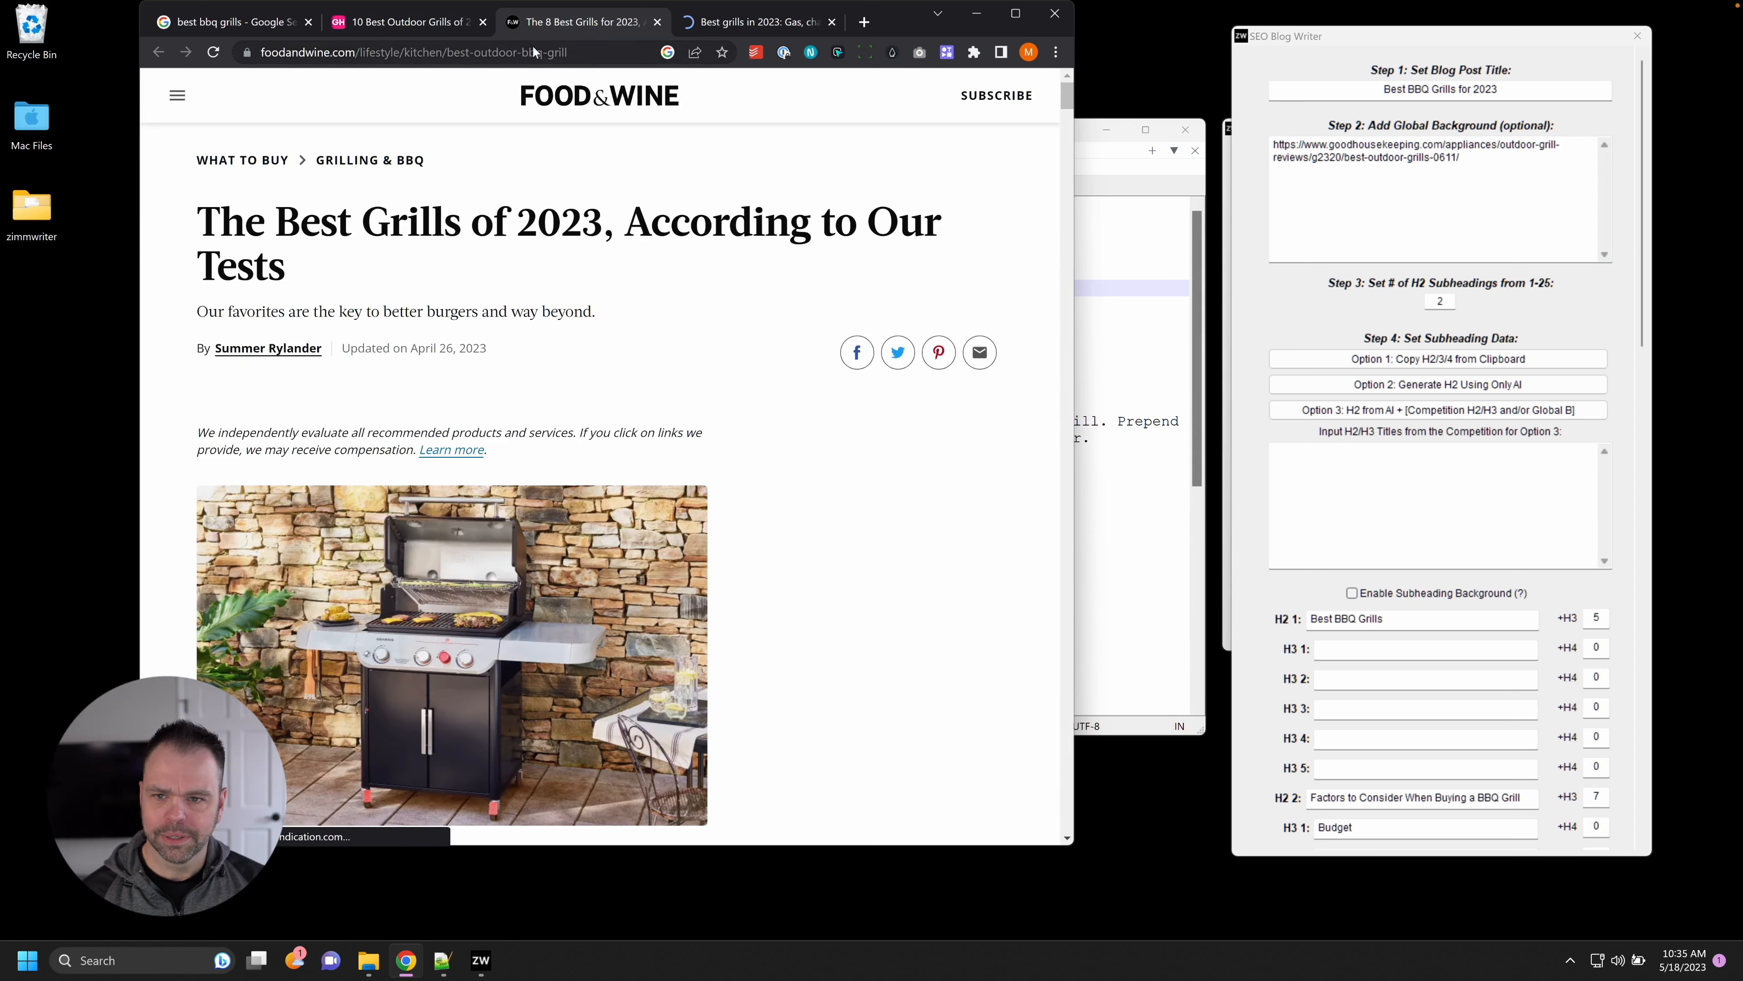
{"action": "key", "text": "ctrl+l"}
{"action": "key", "text": "ctrl+c"}
{"action": "left_click", "coordinate": [1506, 171]}
{"action": "key", "text": "ctrl+v"}
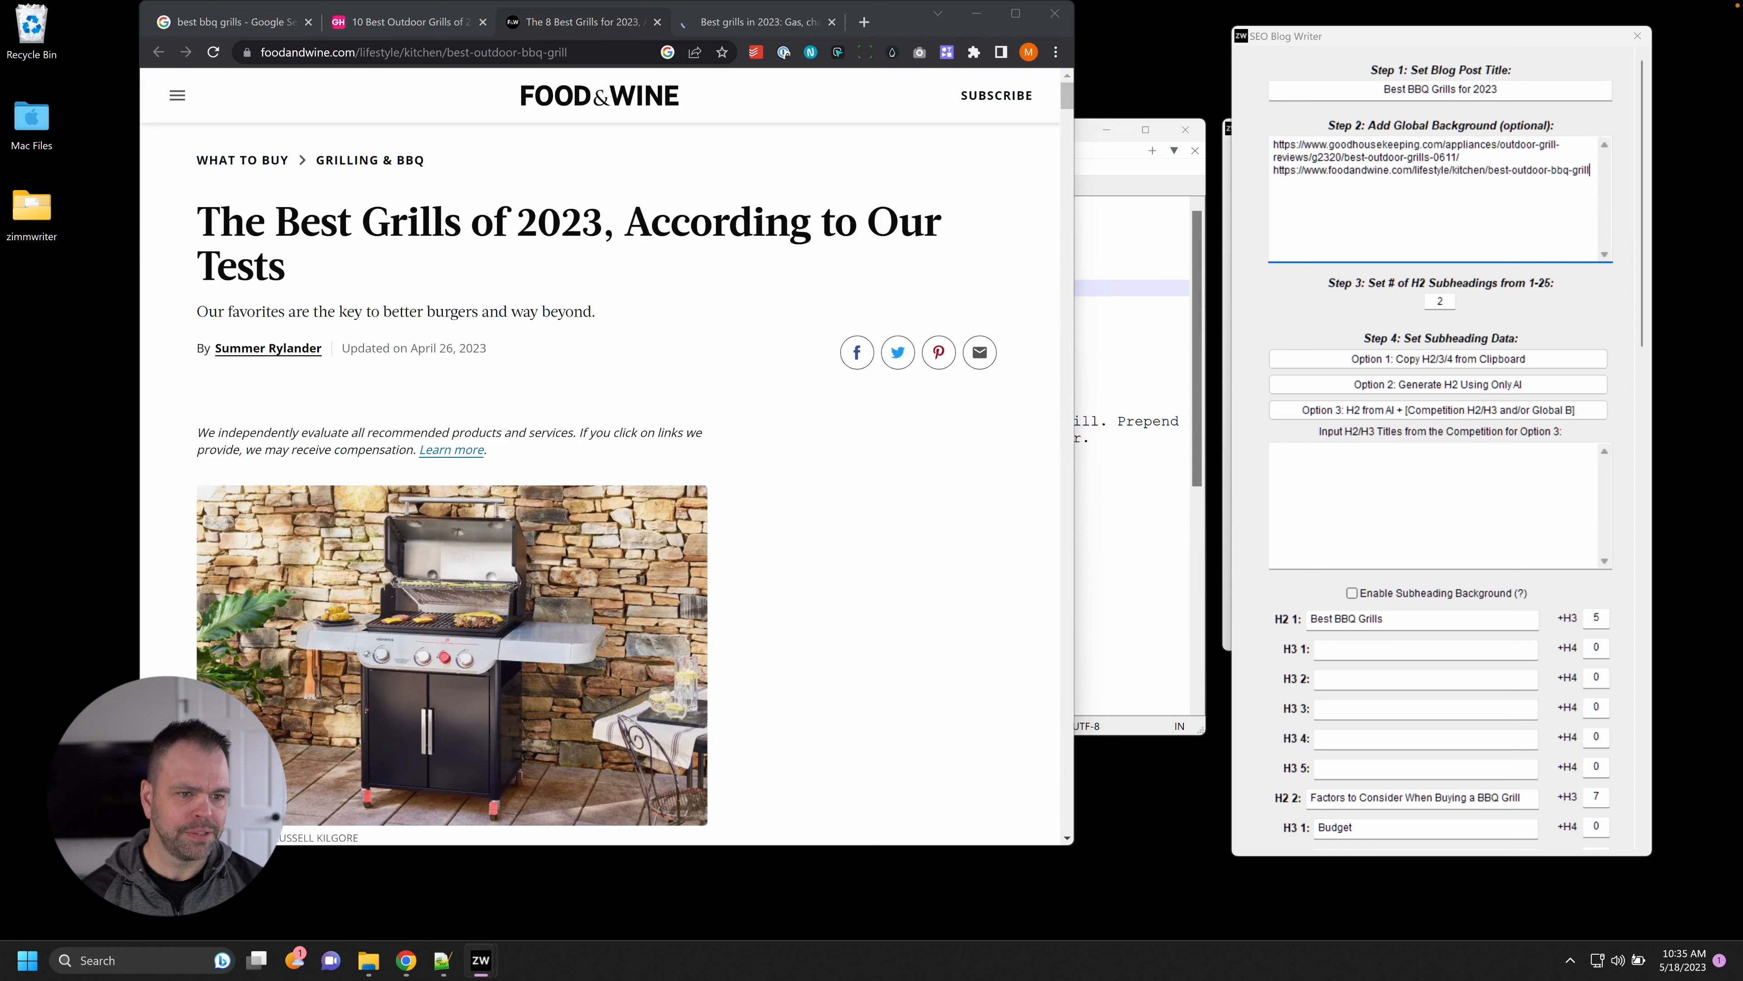
Add the Tom's Guide article URL on its own line in the global background.
{"action": "left_click", "coordinate": [759, 21]}
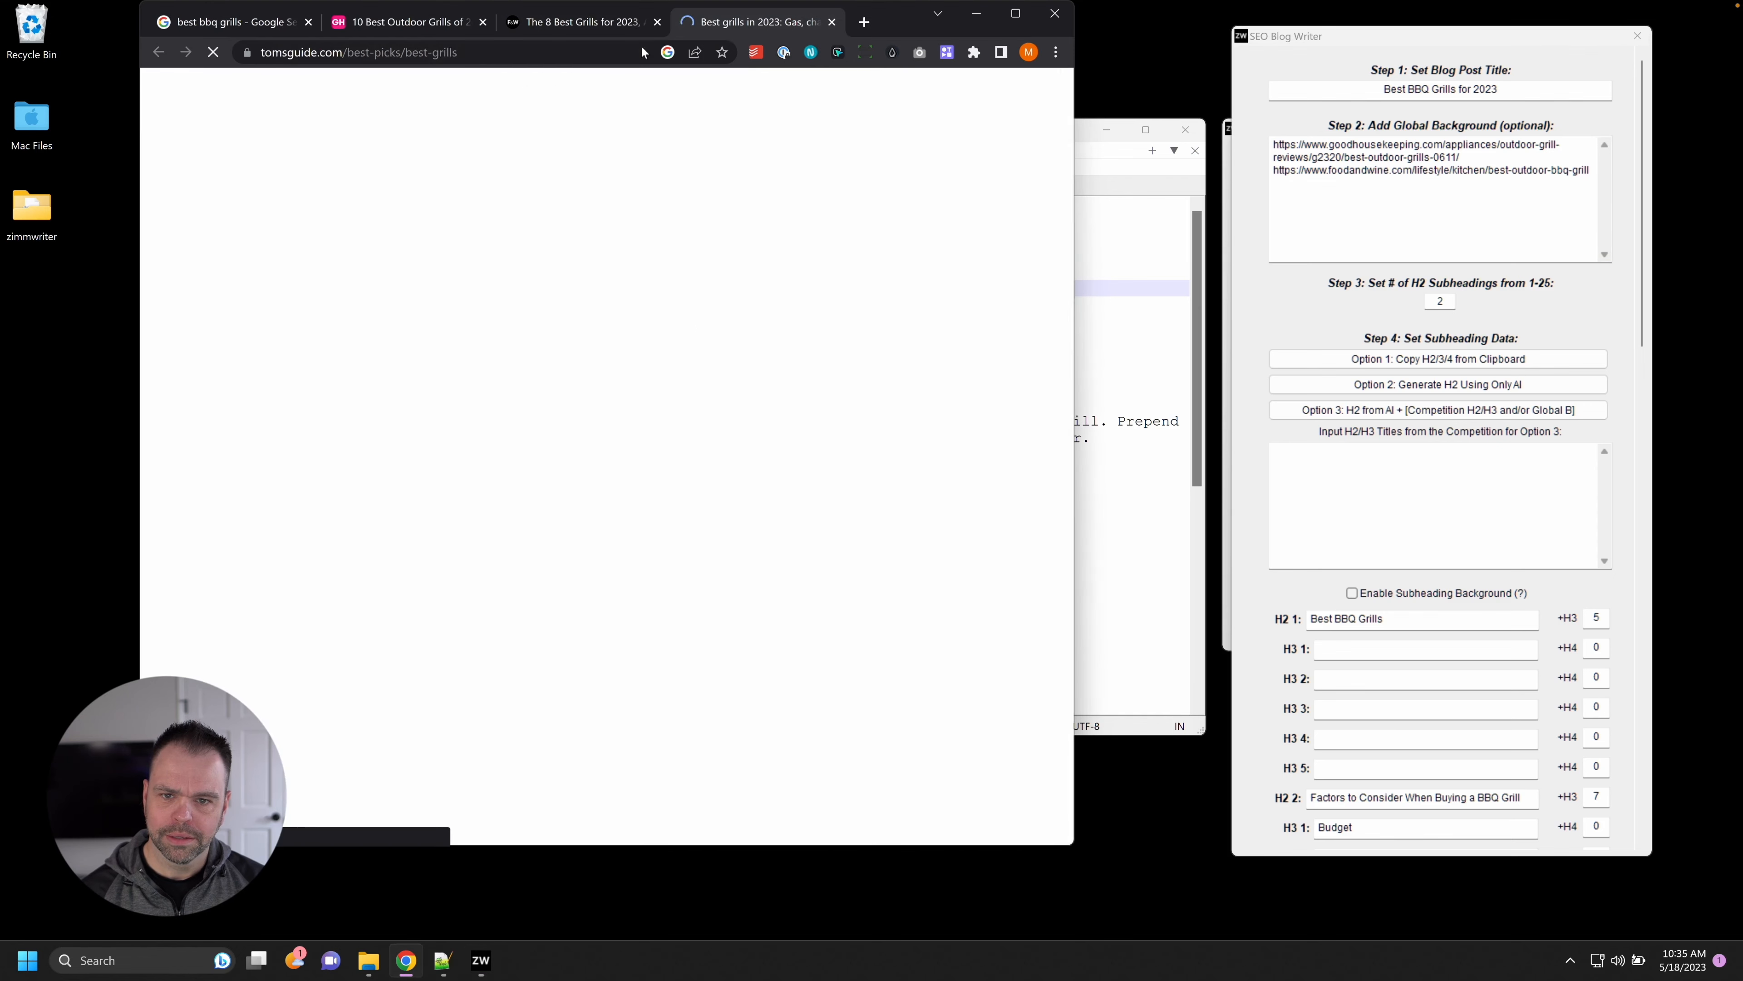
{"action": "left_click", "coordinate": [621, 54]}
{"action": "key", "text": "ctrl+c"}
{"action": "left_click", "coordinate": [1389, 205]}
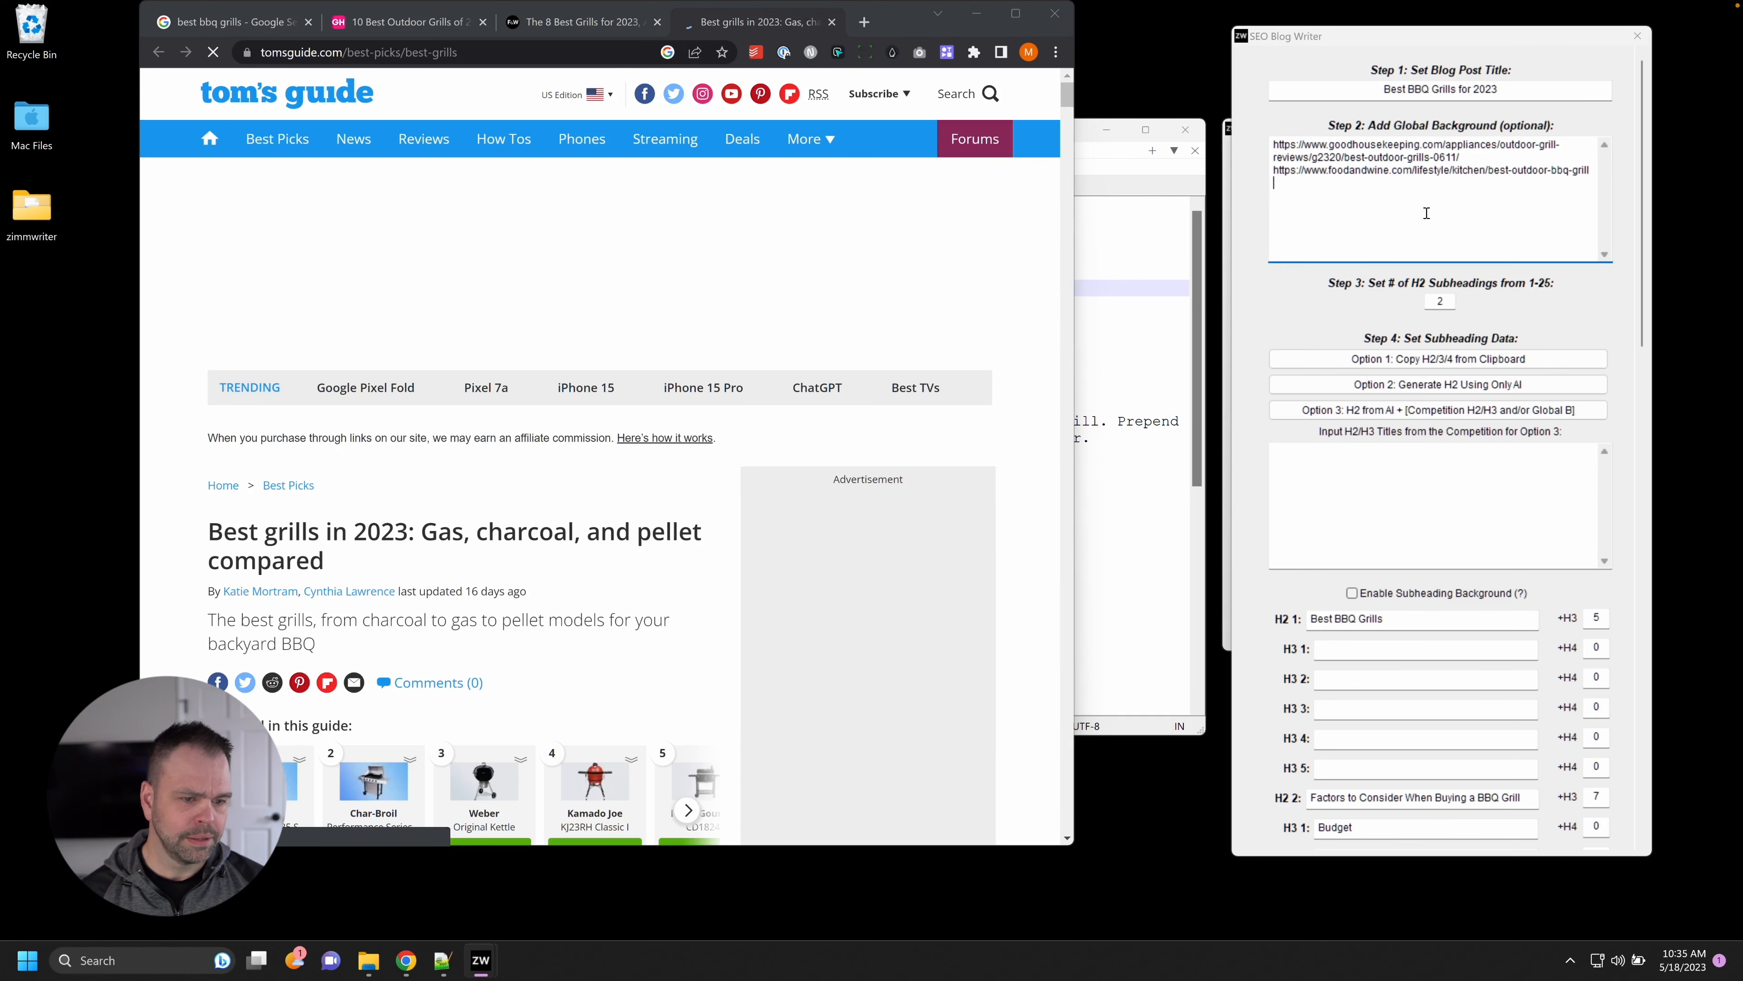
{"action": "key", "text": "ctrl+v"}
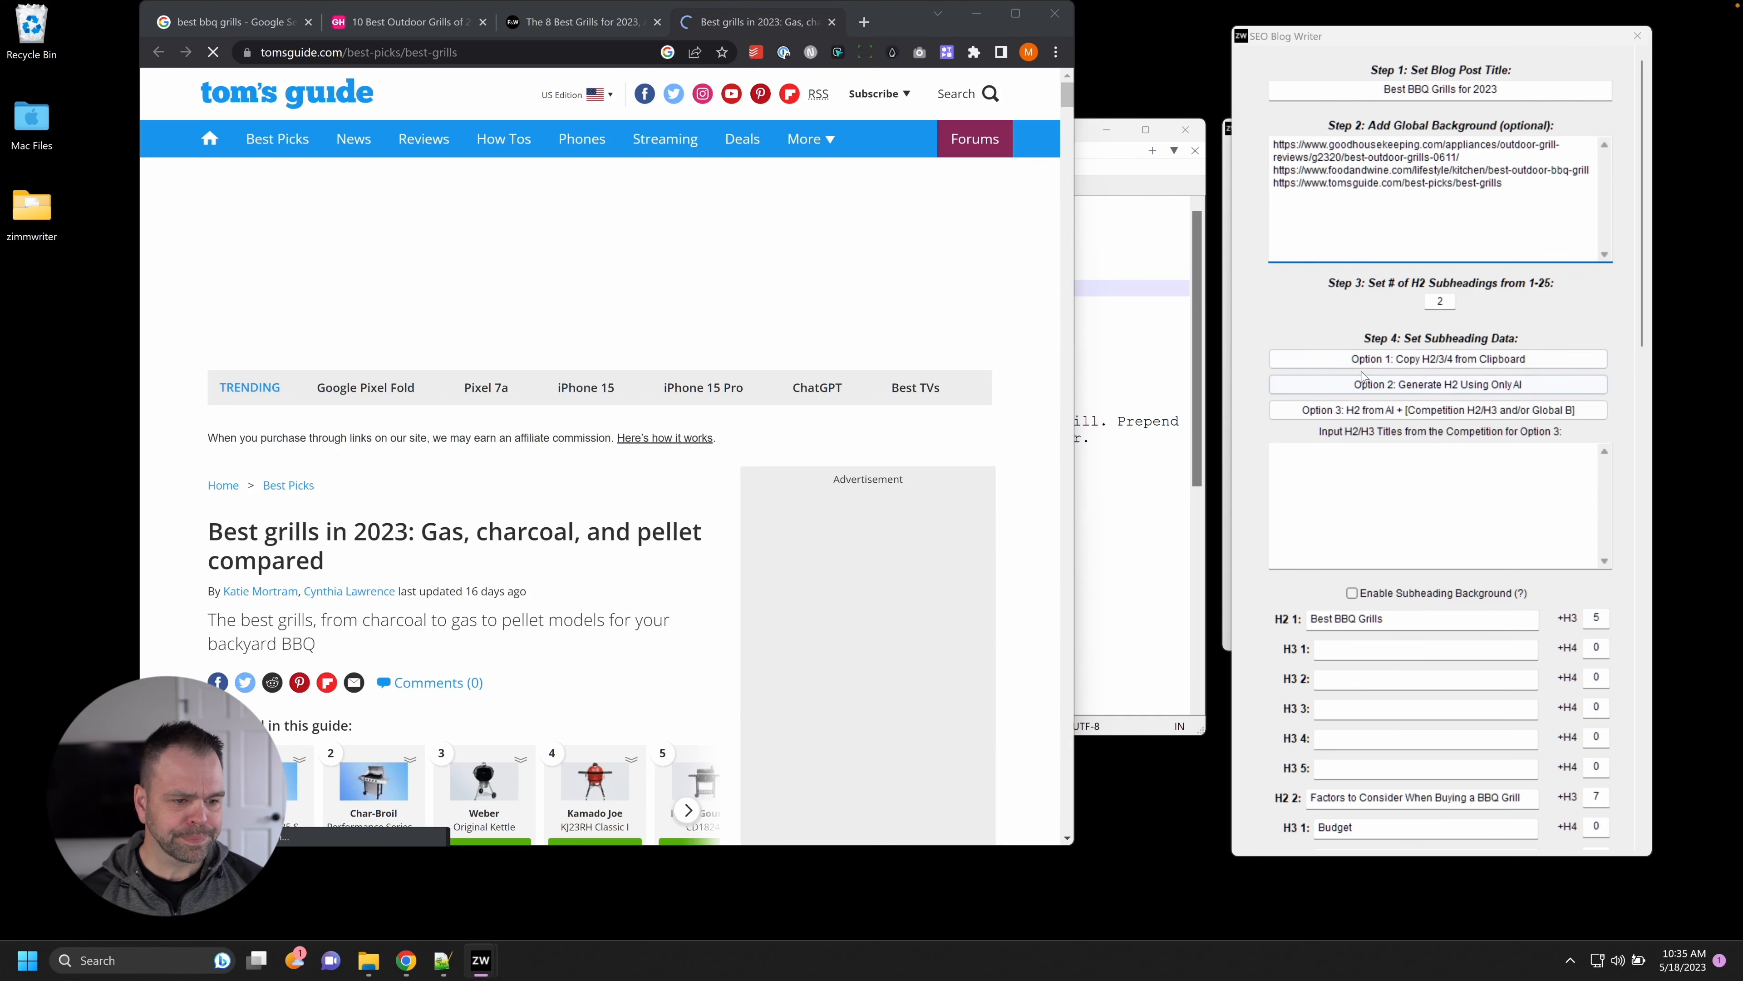
{"action": "scroll", "coordinate": [1337, 570], "scroll_direction": "down", "scroll_amount": 3}
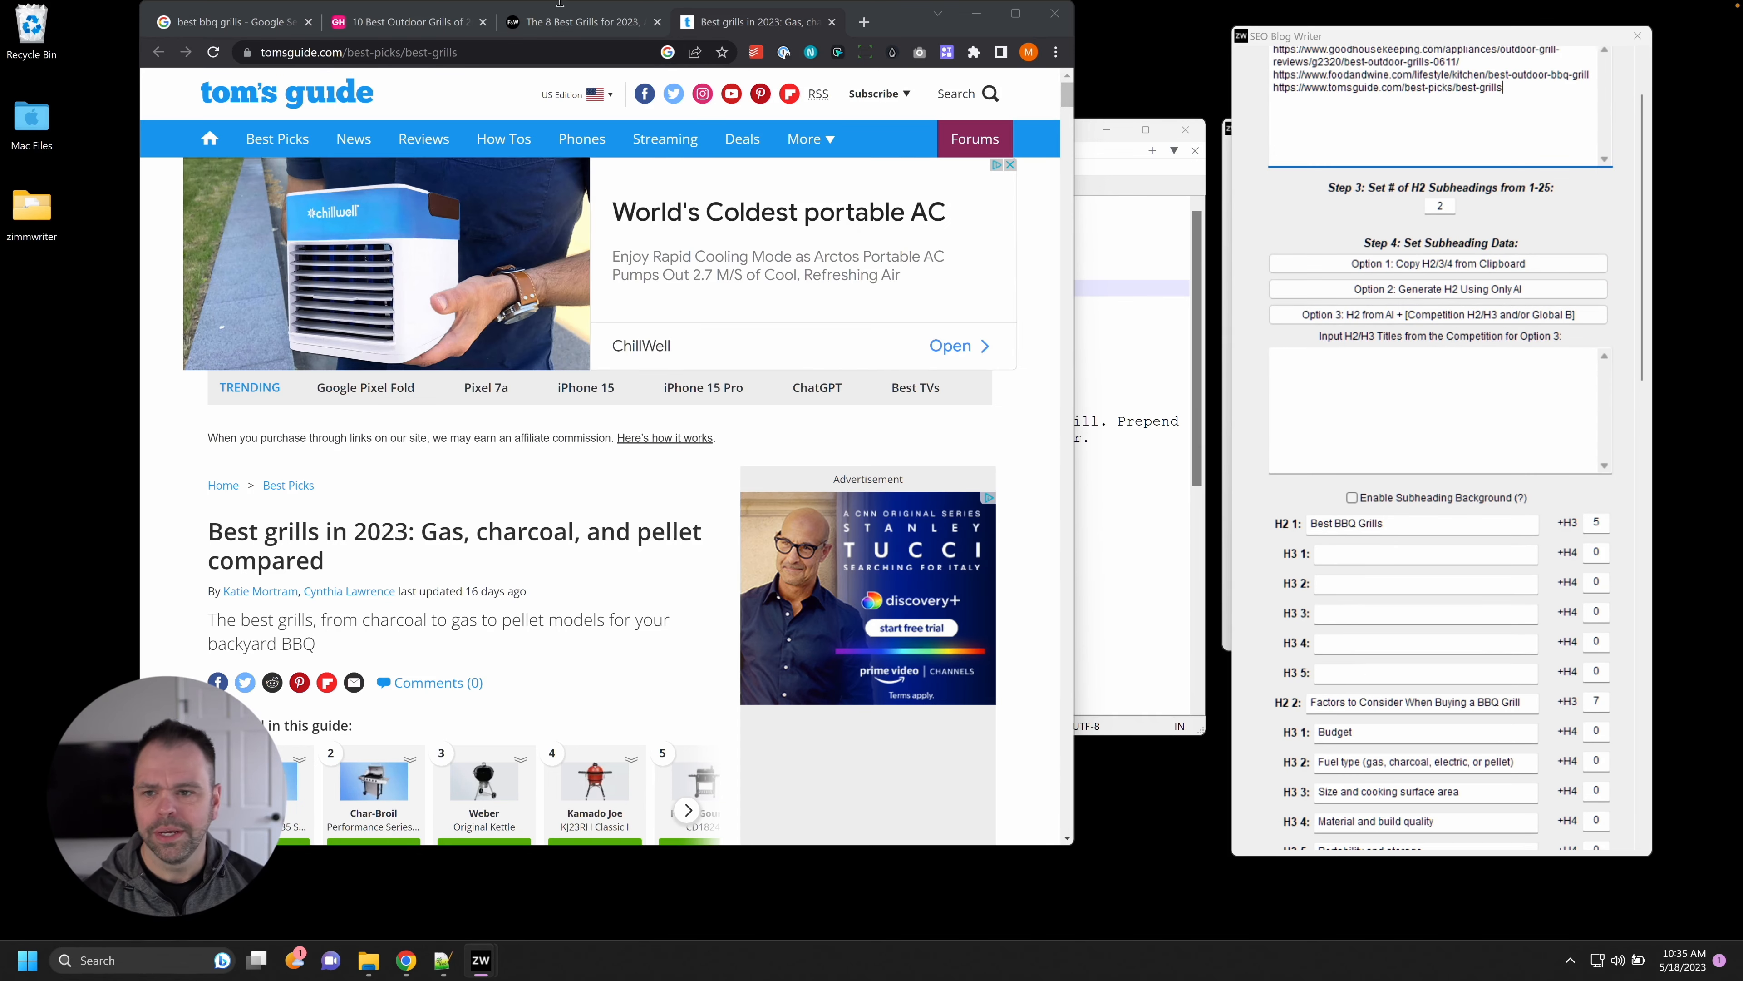
Copy 'Weber Genesis II EX-335 Natural Gas Grill' from Good Housekeeping into the first Best BBQ Grills H3.
{"action": "left_click", "coordinate": [405, 22]}
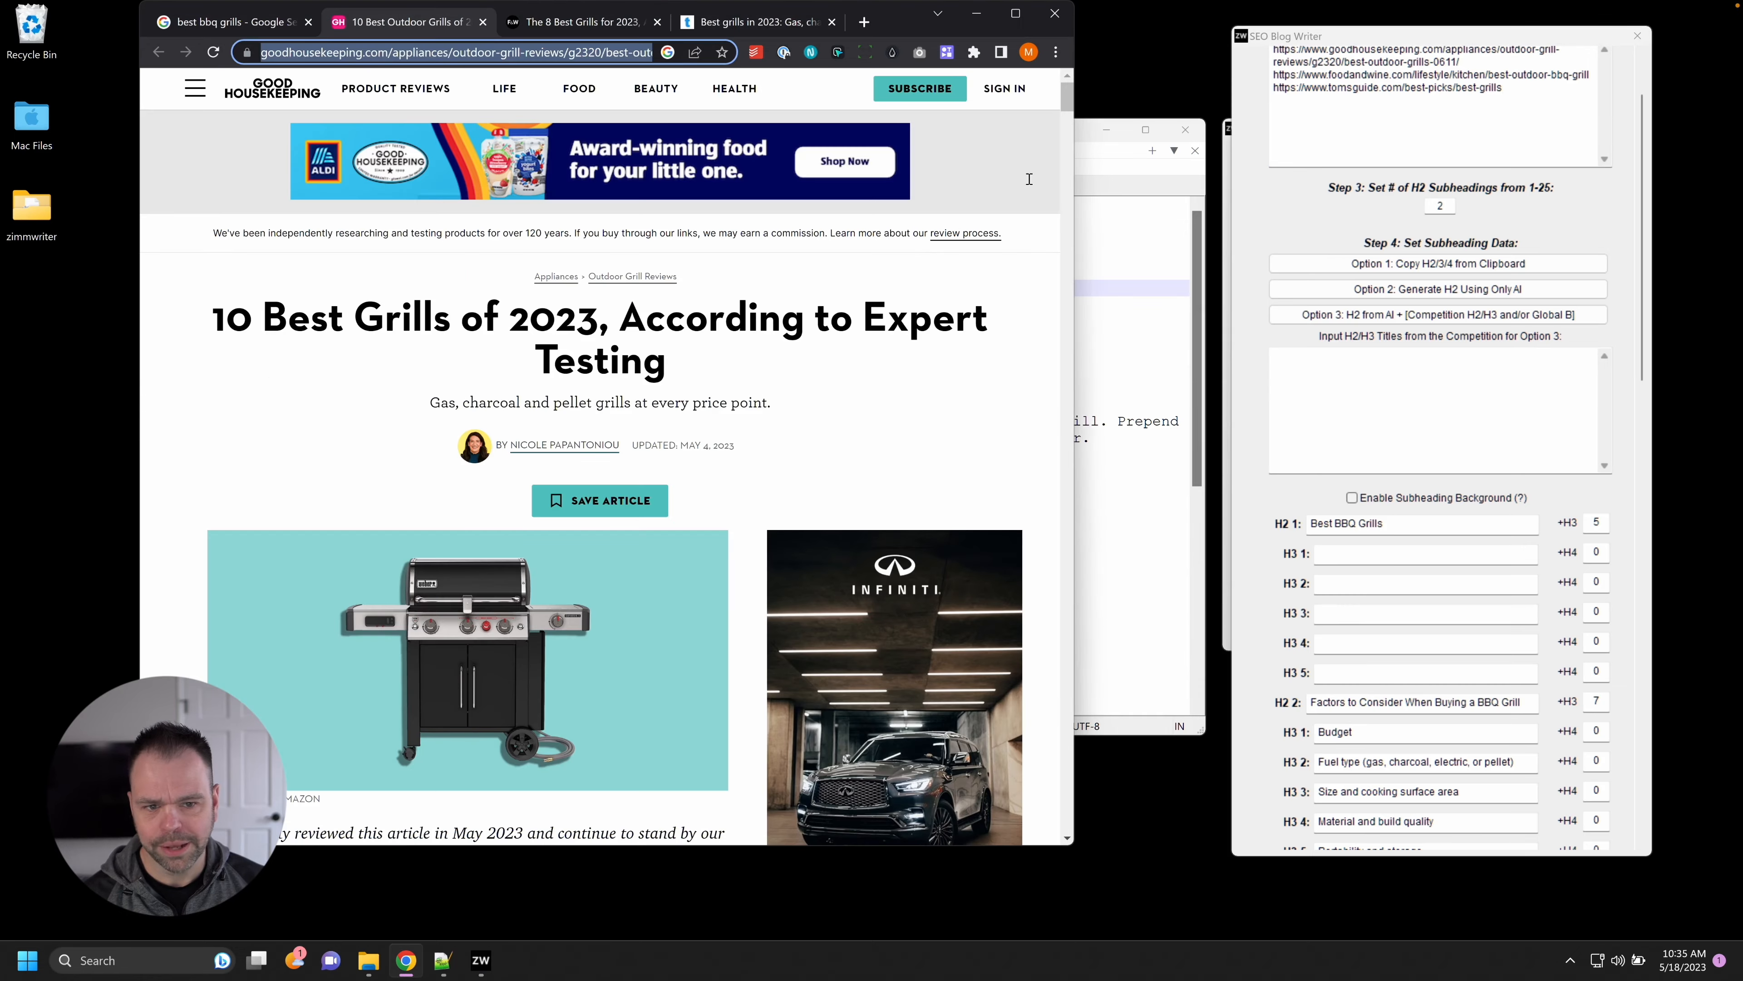
{"action": "left_click_drag", "start_coordinate": [1073, 95], "coordinate": [1058, 156]}
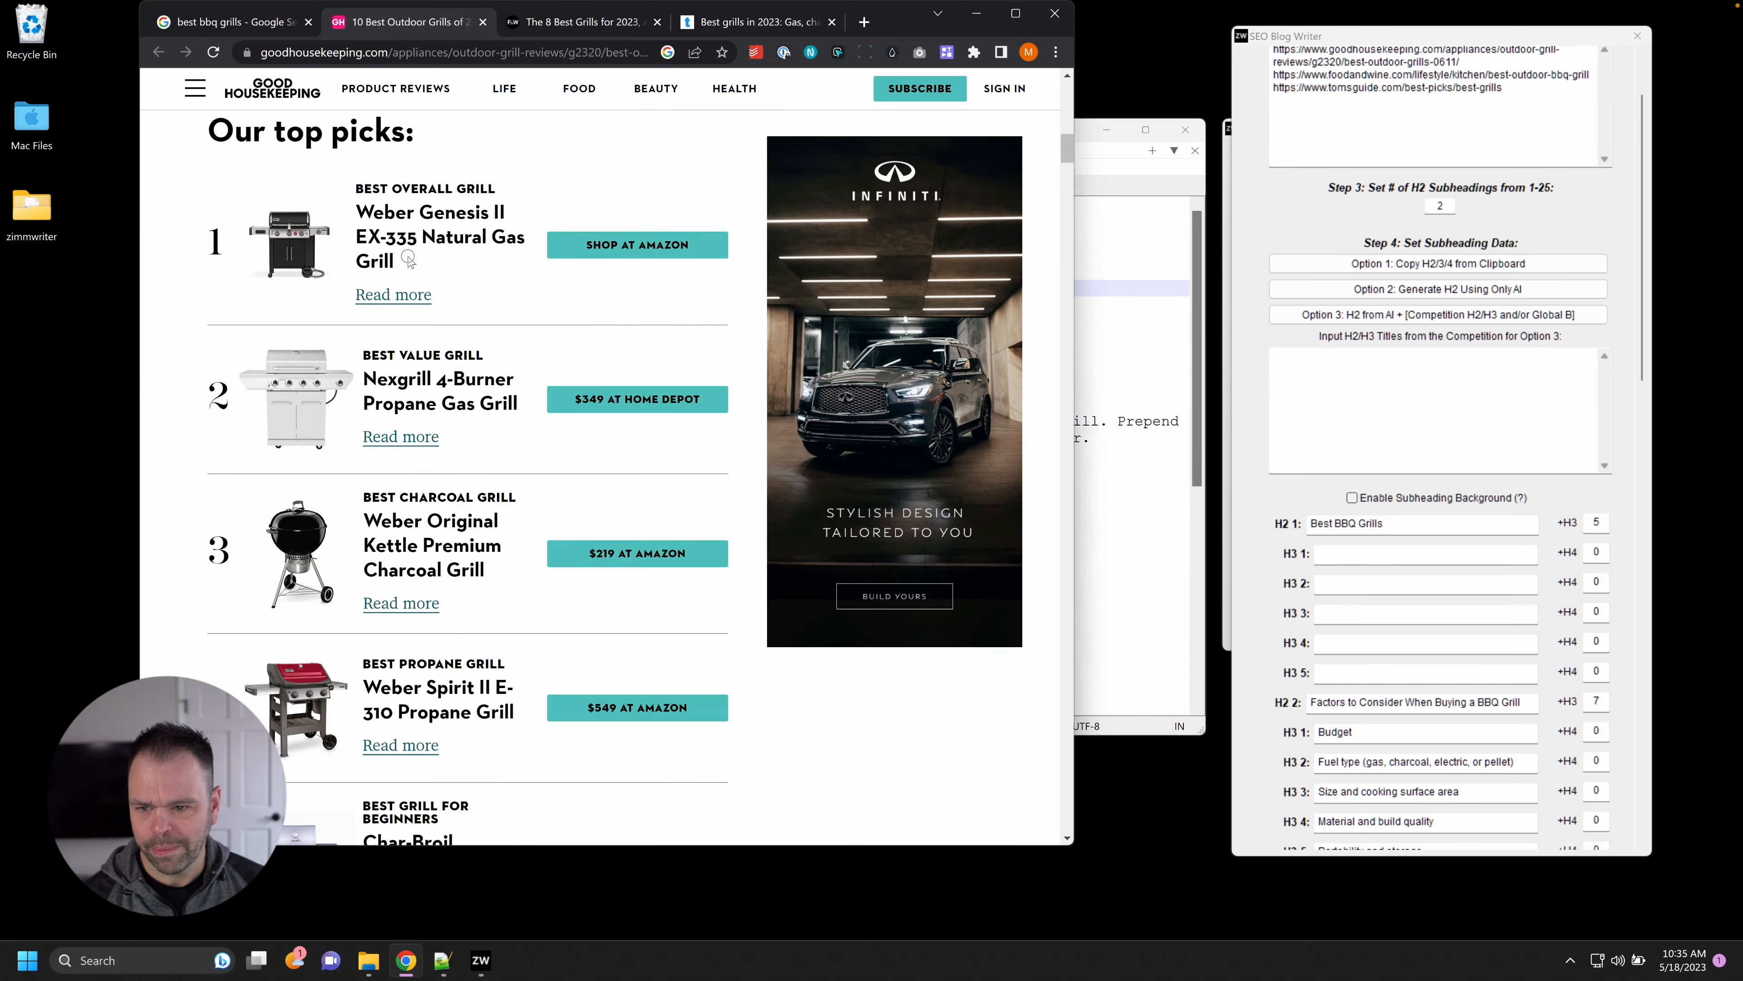
{"action": "left_click_drag", "start_coordinate": [409, 263], "coordinate": [354, 221]}
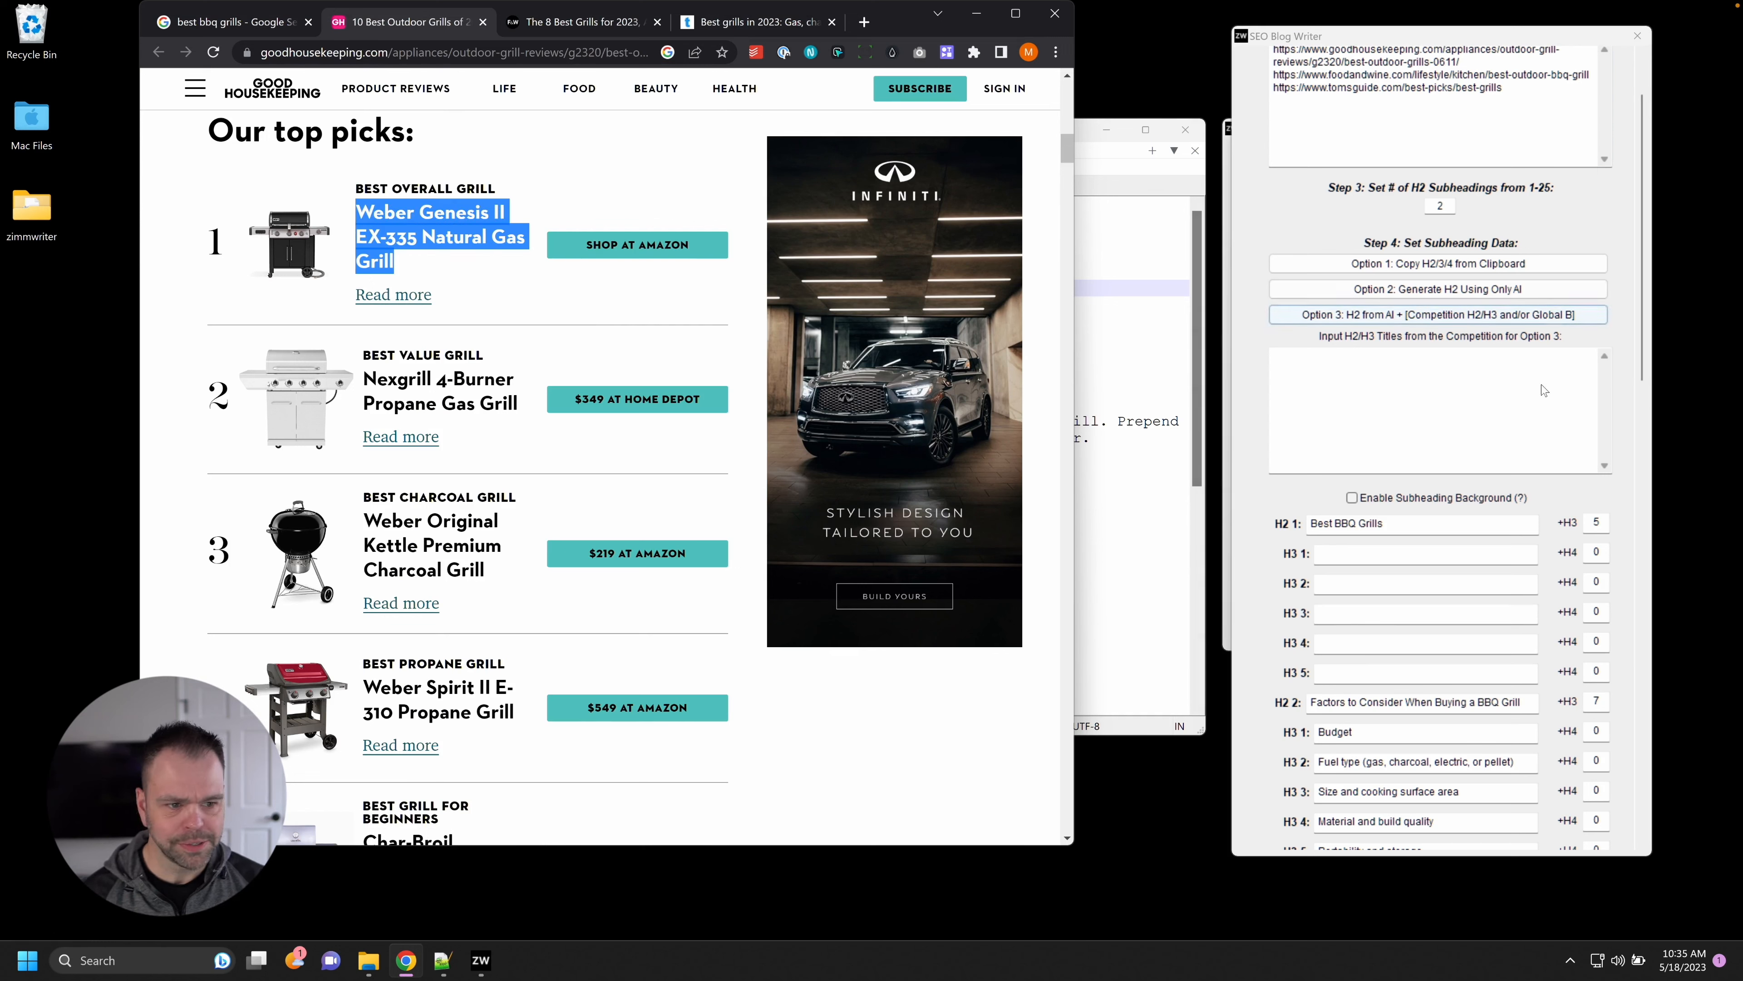
{"action": "left_click", "coordinate": [1400, 553]}
{"action": "key", "text": "ctrl+v"}
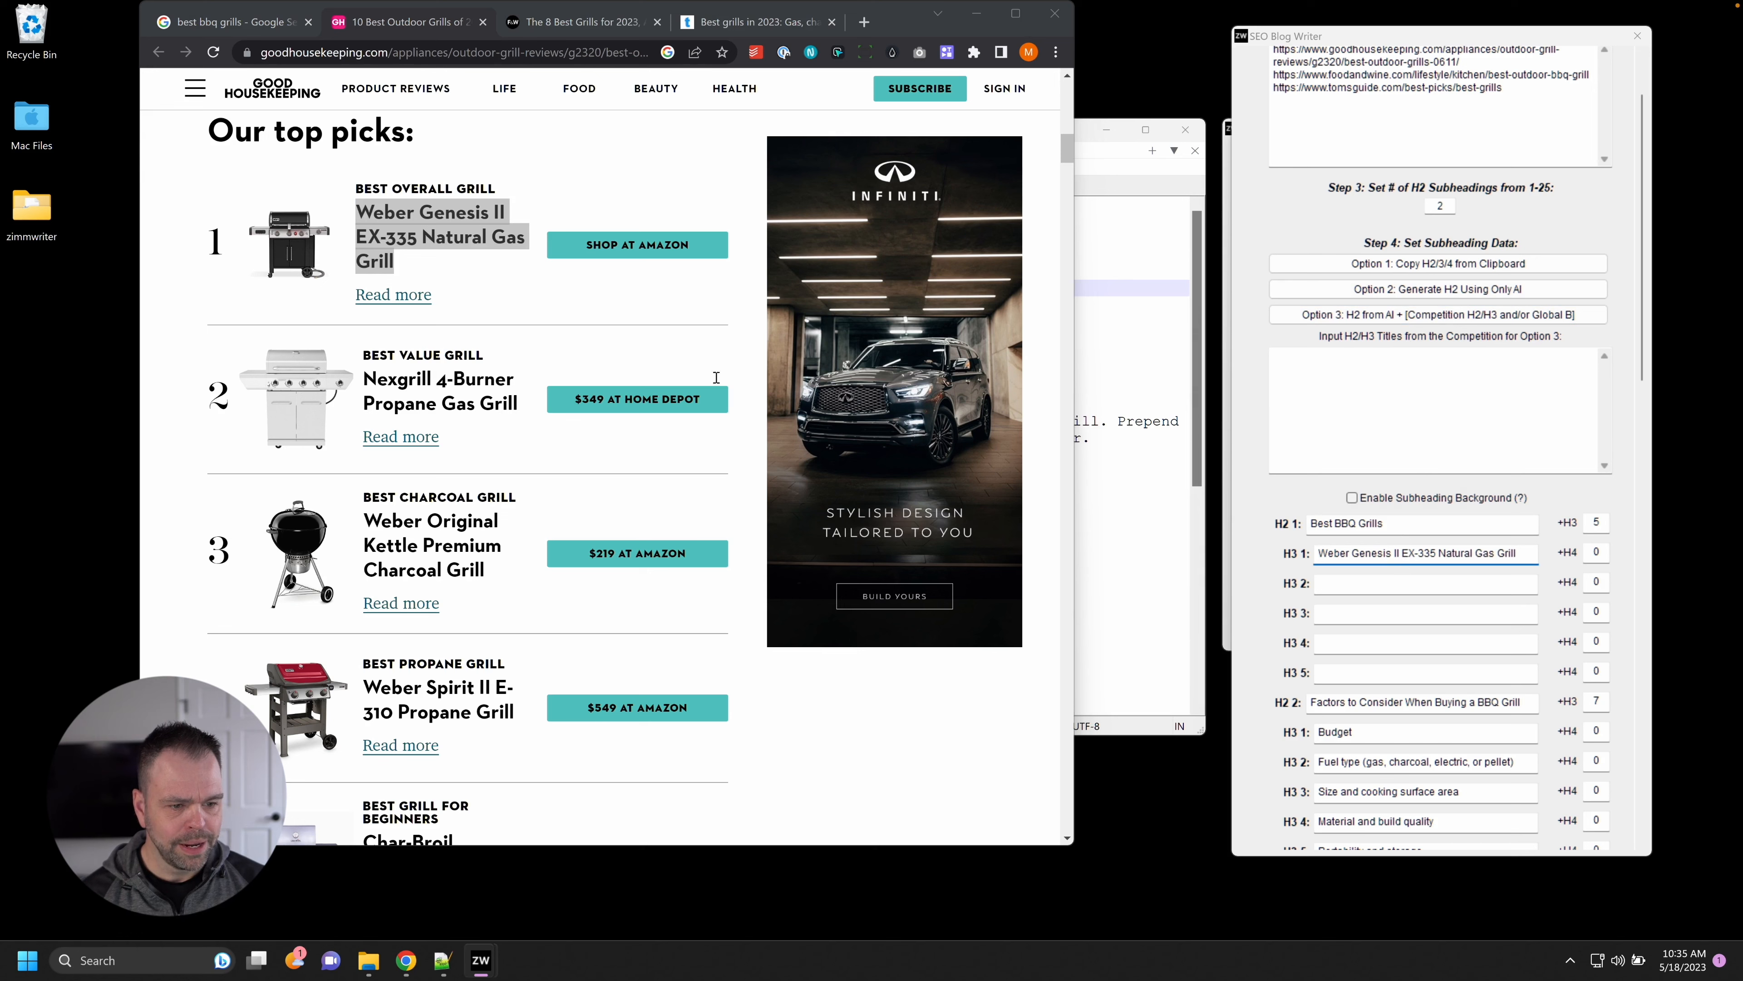
Enable subheading background and paste the Weber Genesis Amazon product URL into H3 1's background.
{"action": "left_click", "coordinate": [1402, 497]}
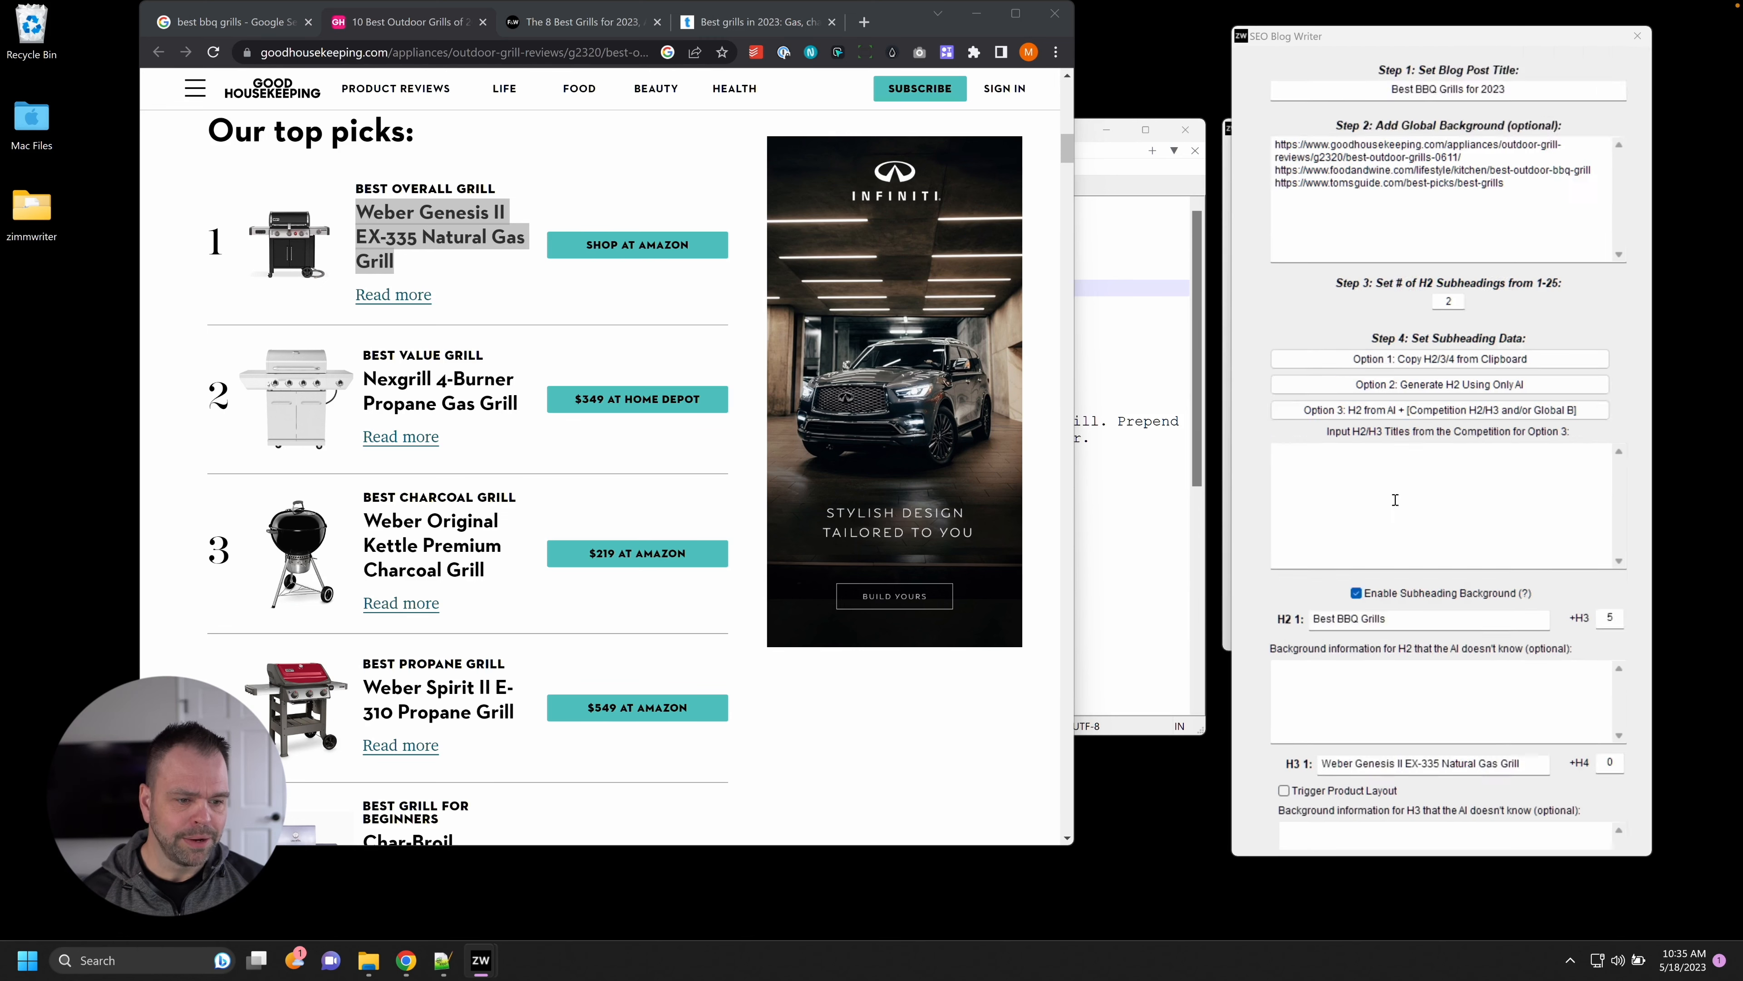
{"action": "scroll", "coordinate": [1579, 539], "scroll_direction": "down", "scroll_amount": 5}
{"action": "scroll", "coordinate": [1640, 524], "scroll_direction": "down", "scroll_amount": 2}
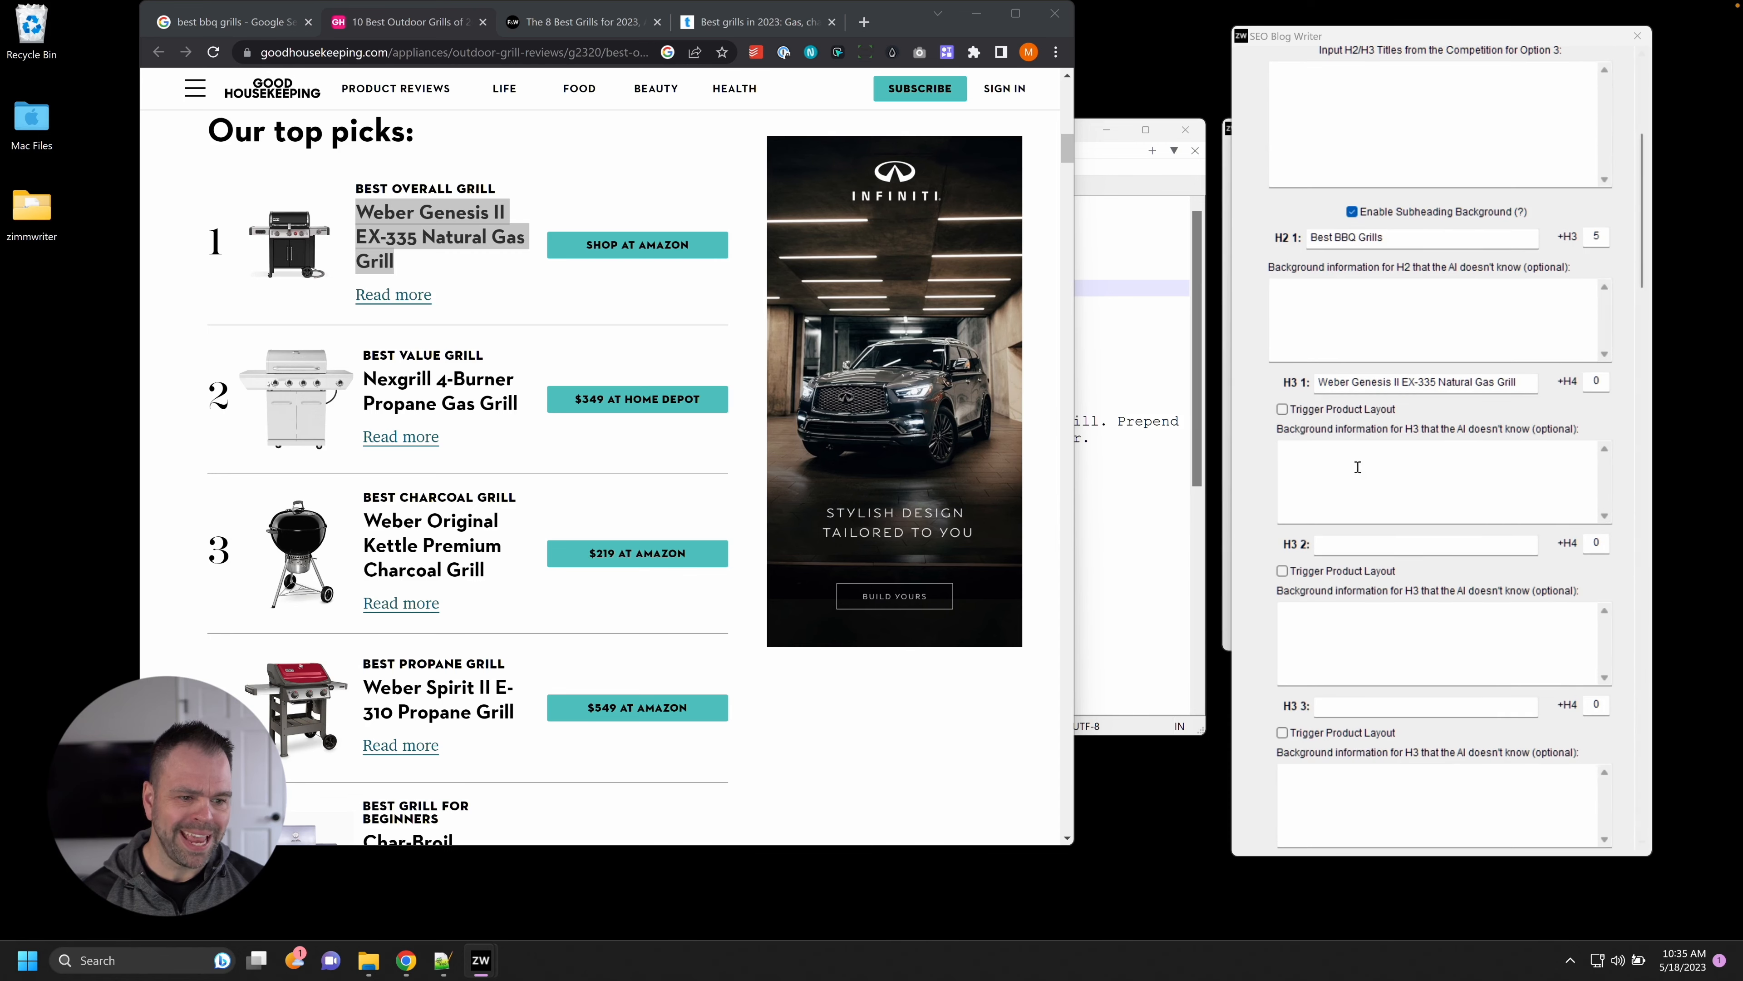
{"action": "left_click", "coordinate": [1390, 482]}
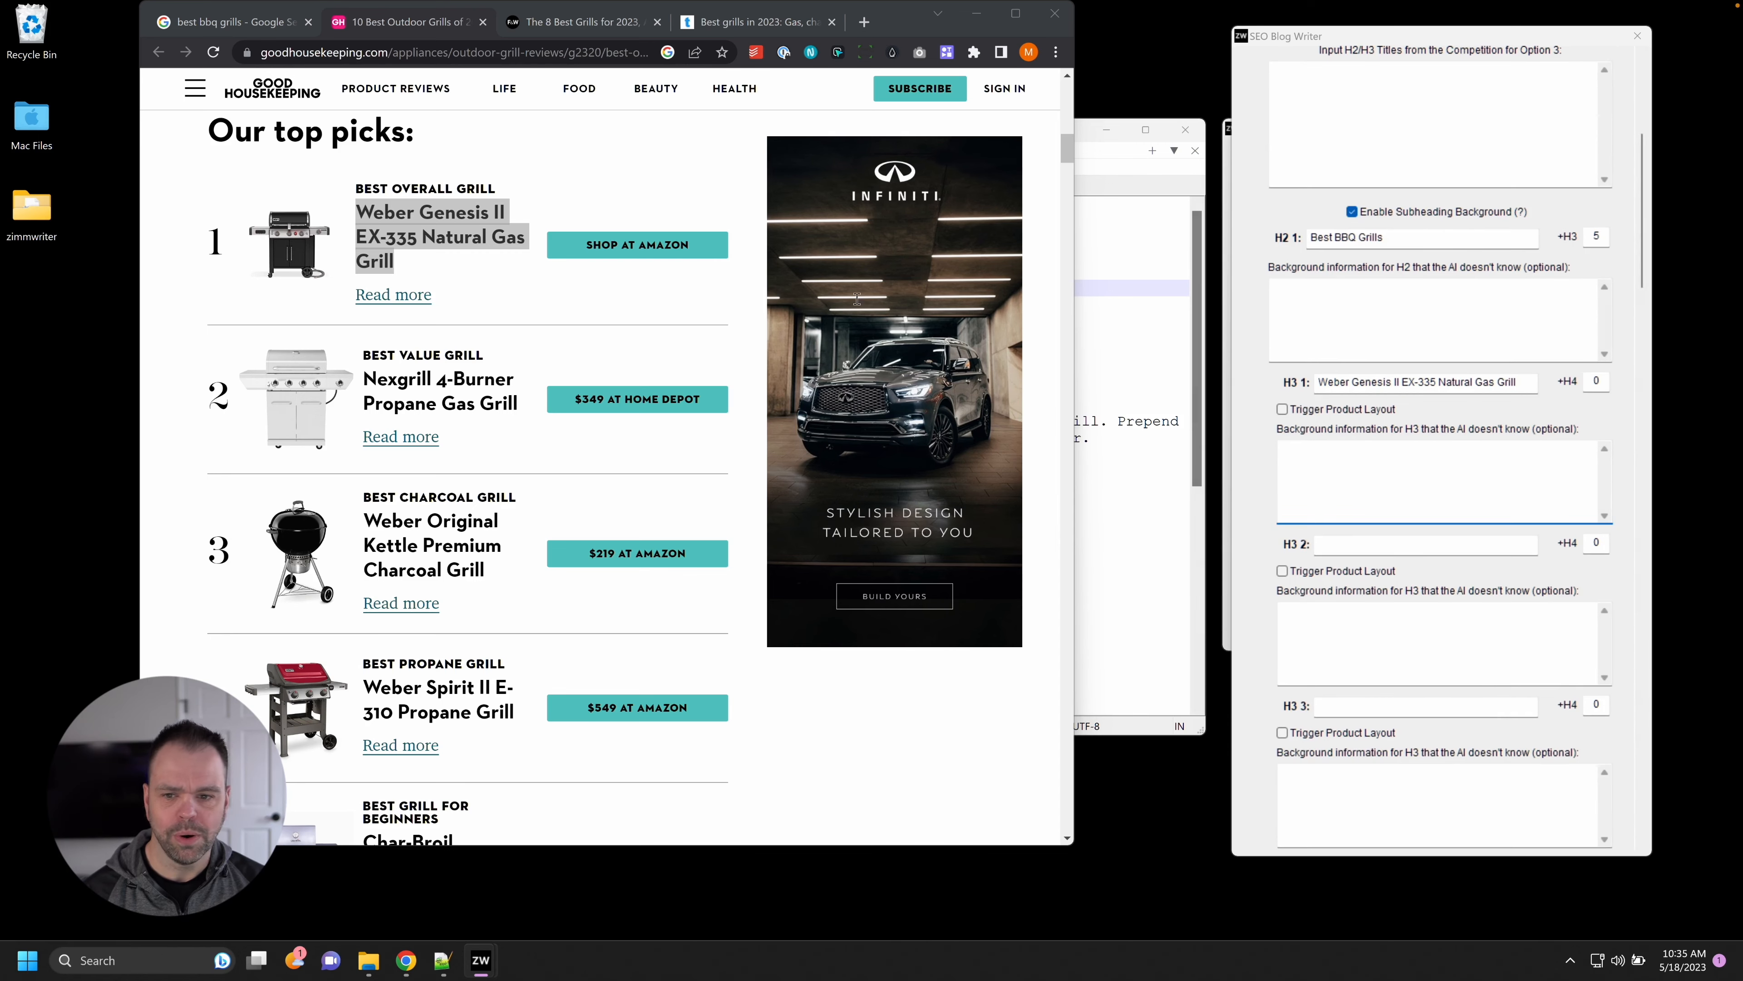
{"action": "right_click", "coordinate": [613, 244]}
{"action": "left_click", "coordinate": [642, 254]}
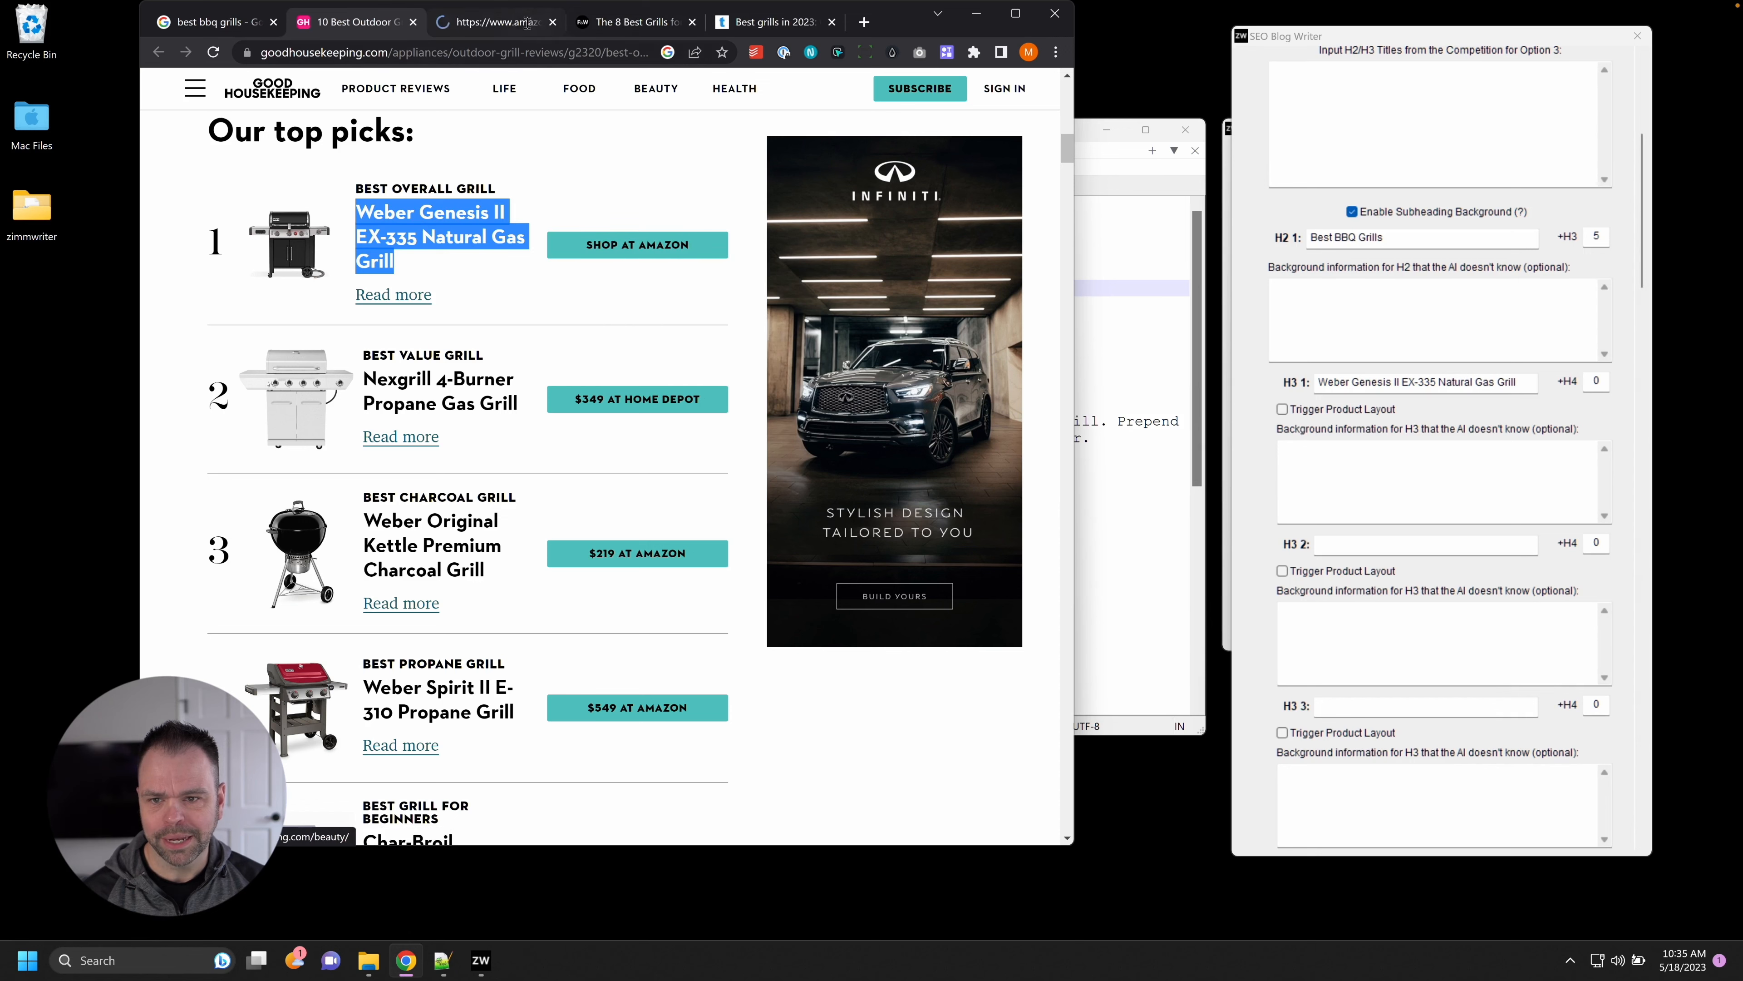
{"action": "left_click", "coordinate": [692, 22]}
{"action": "left_click", "coordinate": [692, 22]}
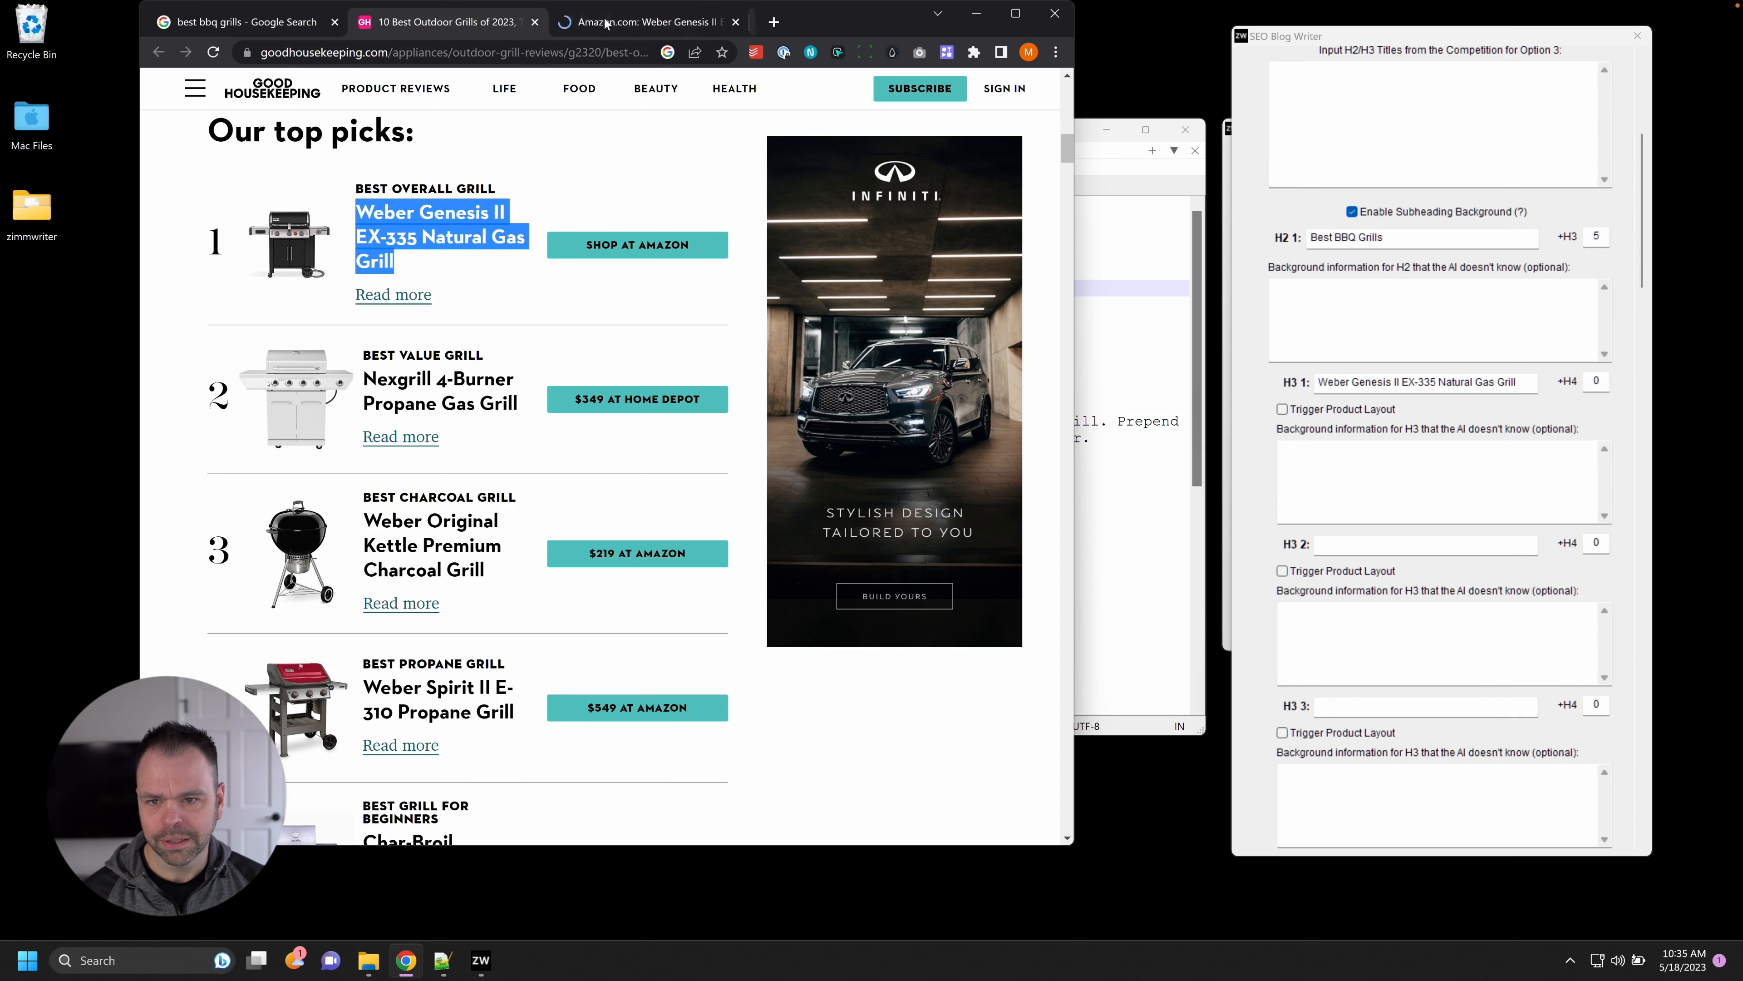
{"action": "left_click", "coordinate": [625, 34]}
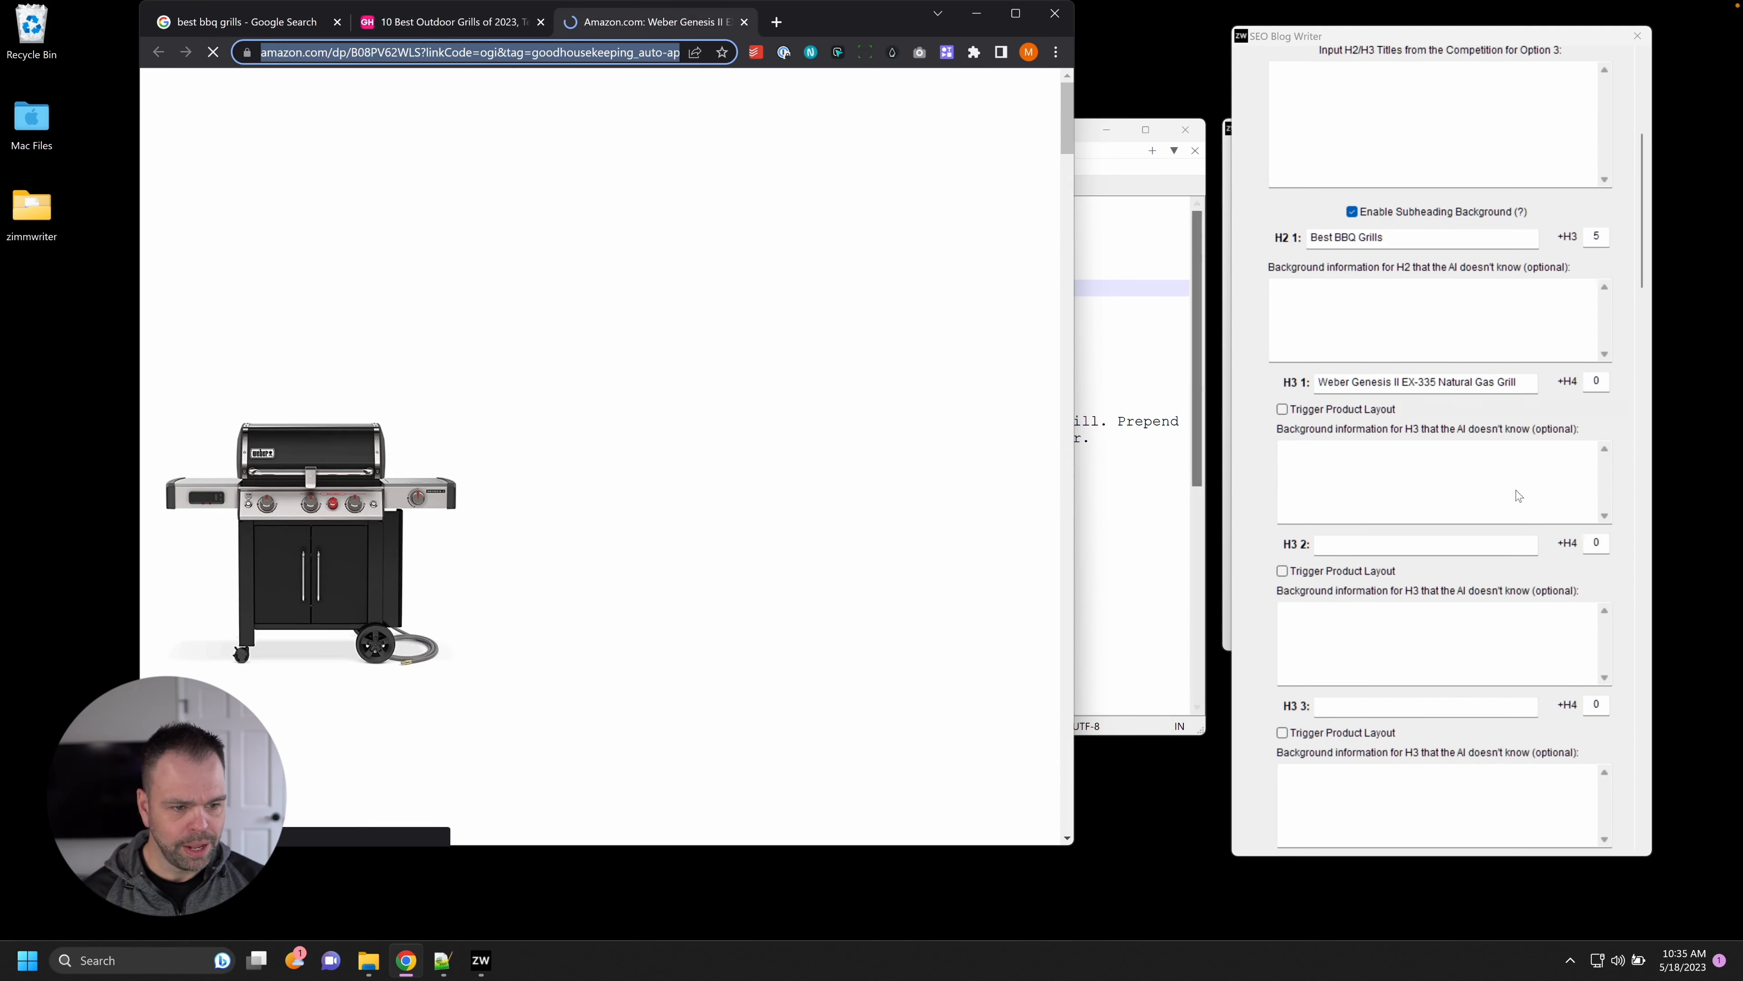
{"action": "left_click", "coordinate": [1498, 475]}
{"action": "type", "text": "https://www.amazon.com/dp/B08PV62WLS?linkCode=ogi&tag=goodhousekeeping_auto-append-20&ascsubtag=%5Bartid%7C10055.g.2320%5Bsrc%7Cwww.google.com%5Bch%7C%5Blt%7Cpsv%5Bpid%7Caff2bece-5edf-4c3f-9f19-25bda9a6eef1"}
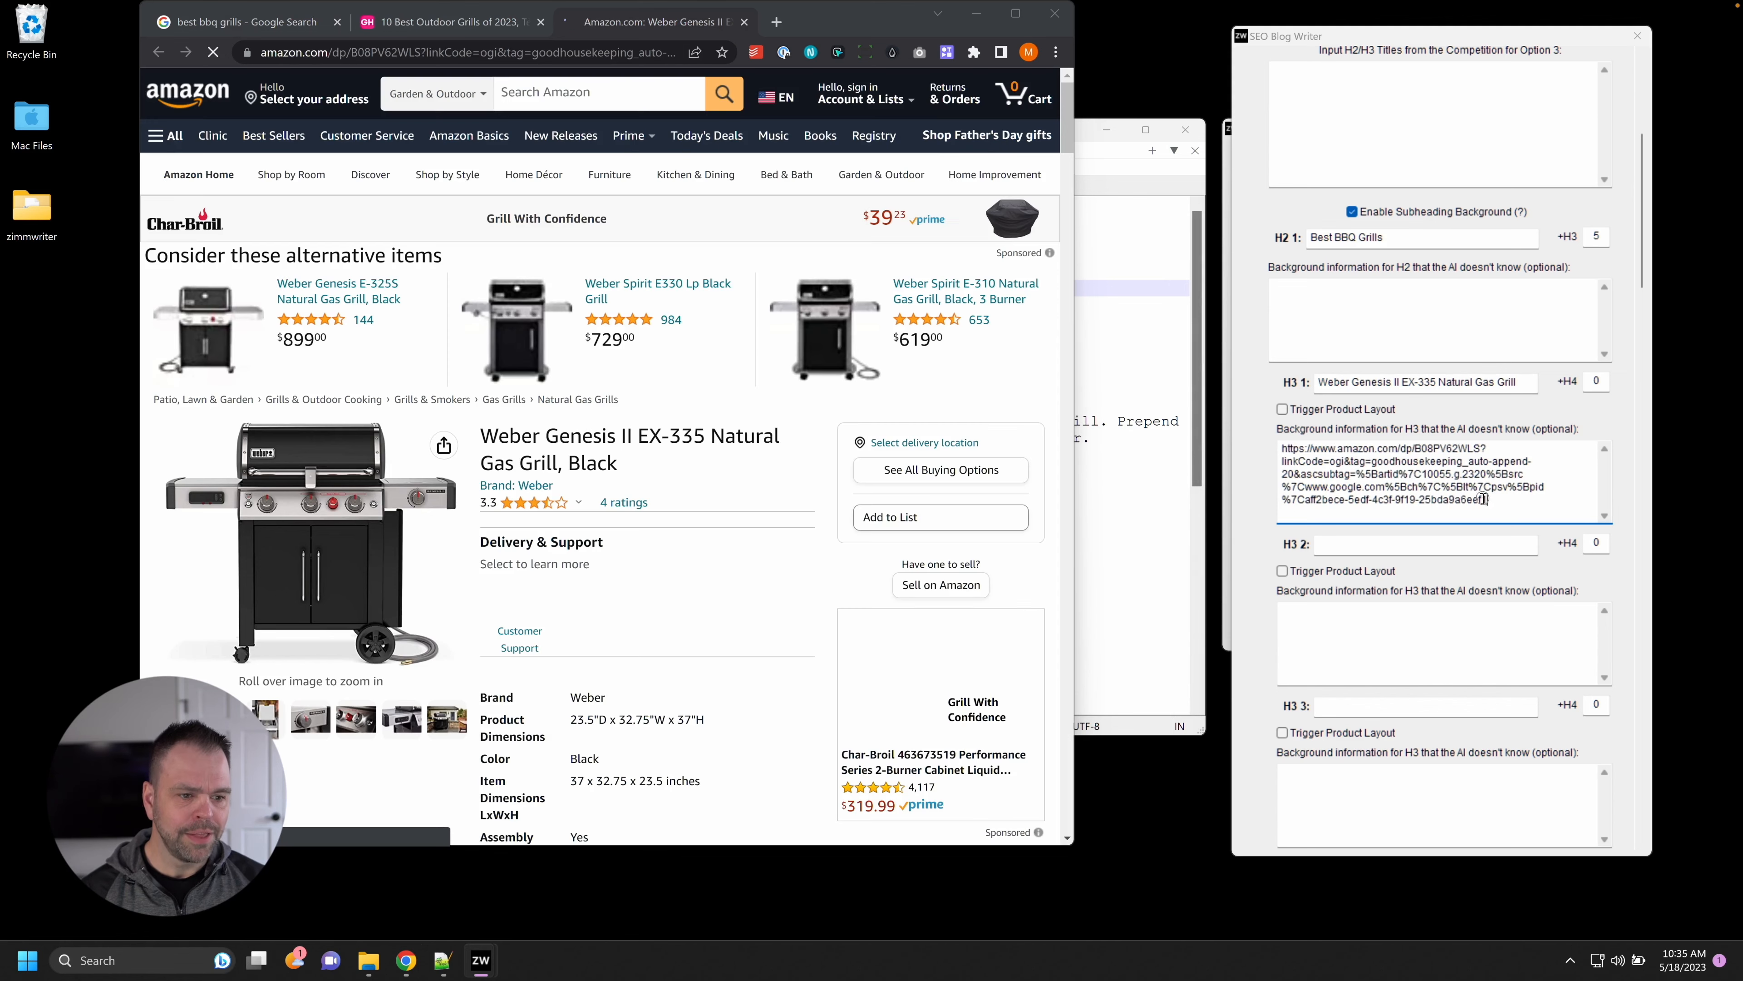
{"action": "left_click_drag", "start_coordinate": [1491, 497], "coordinate": [1473, 455]}
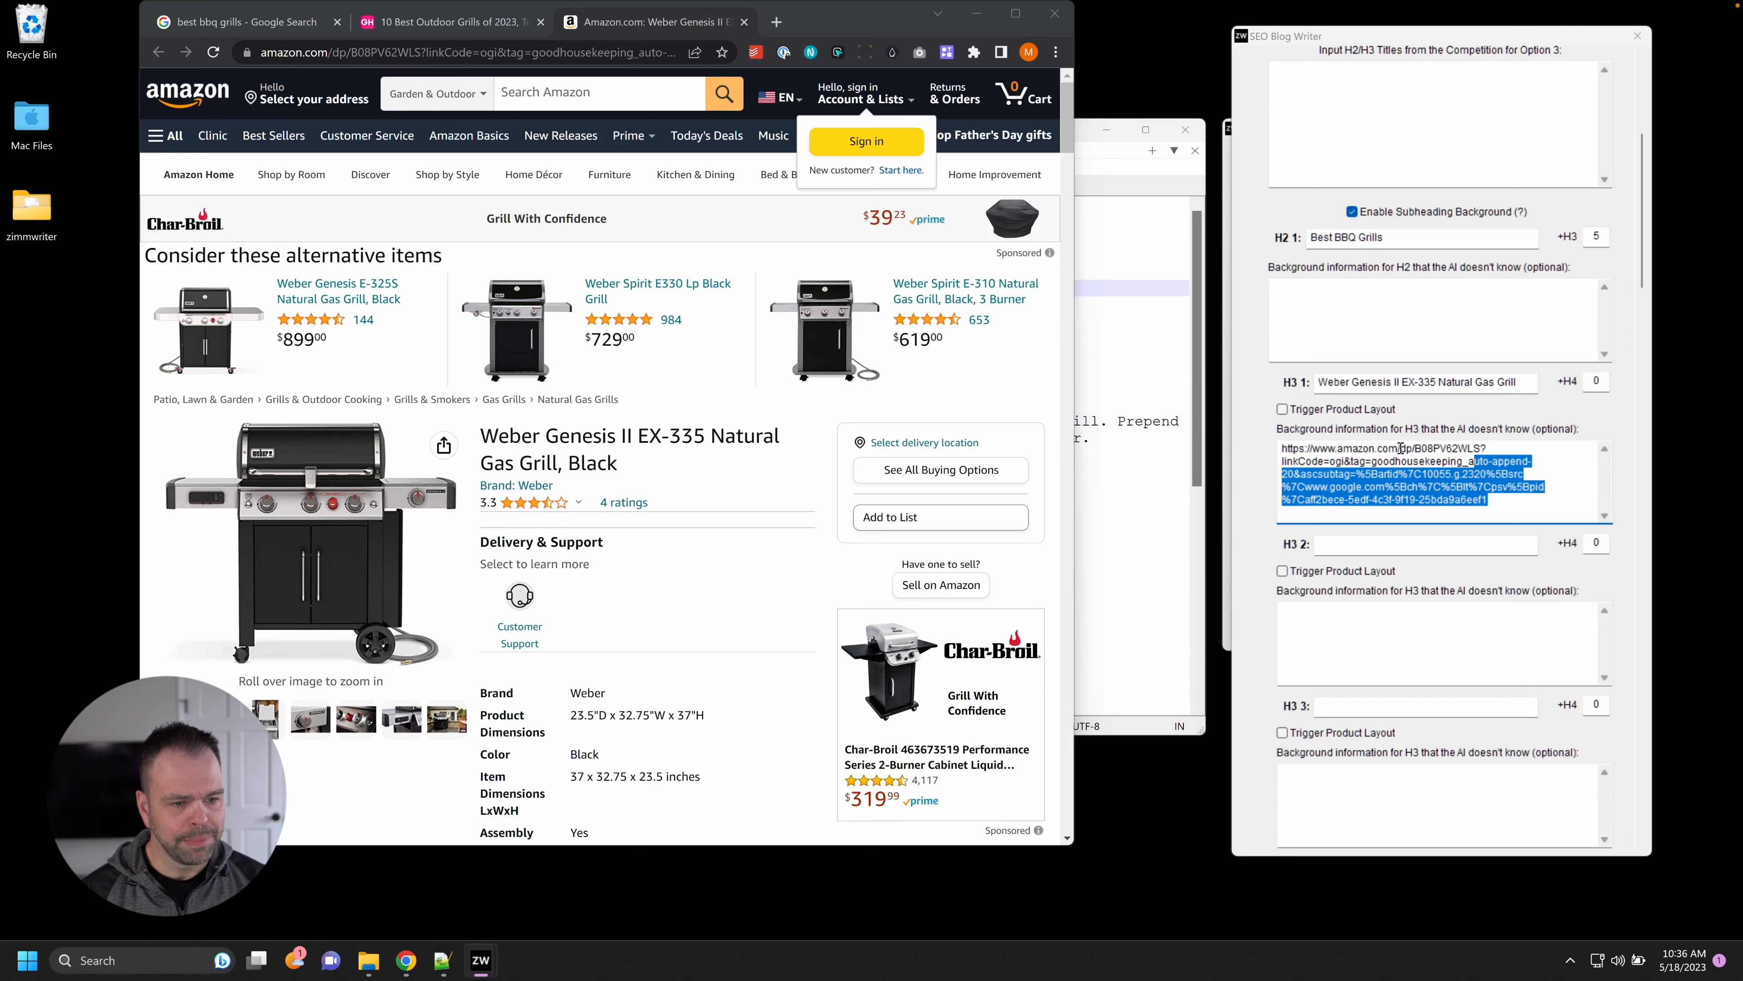
{"action": "left_click_drag", "start_coordinate": [1423, 449], "coordinate": [1490, 451]}
{"action": "left_click", "coordinate": [1490, 451]}
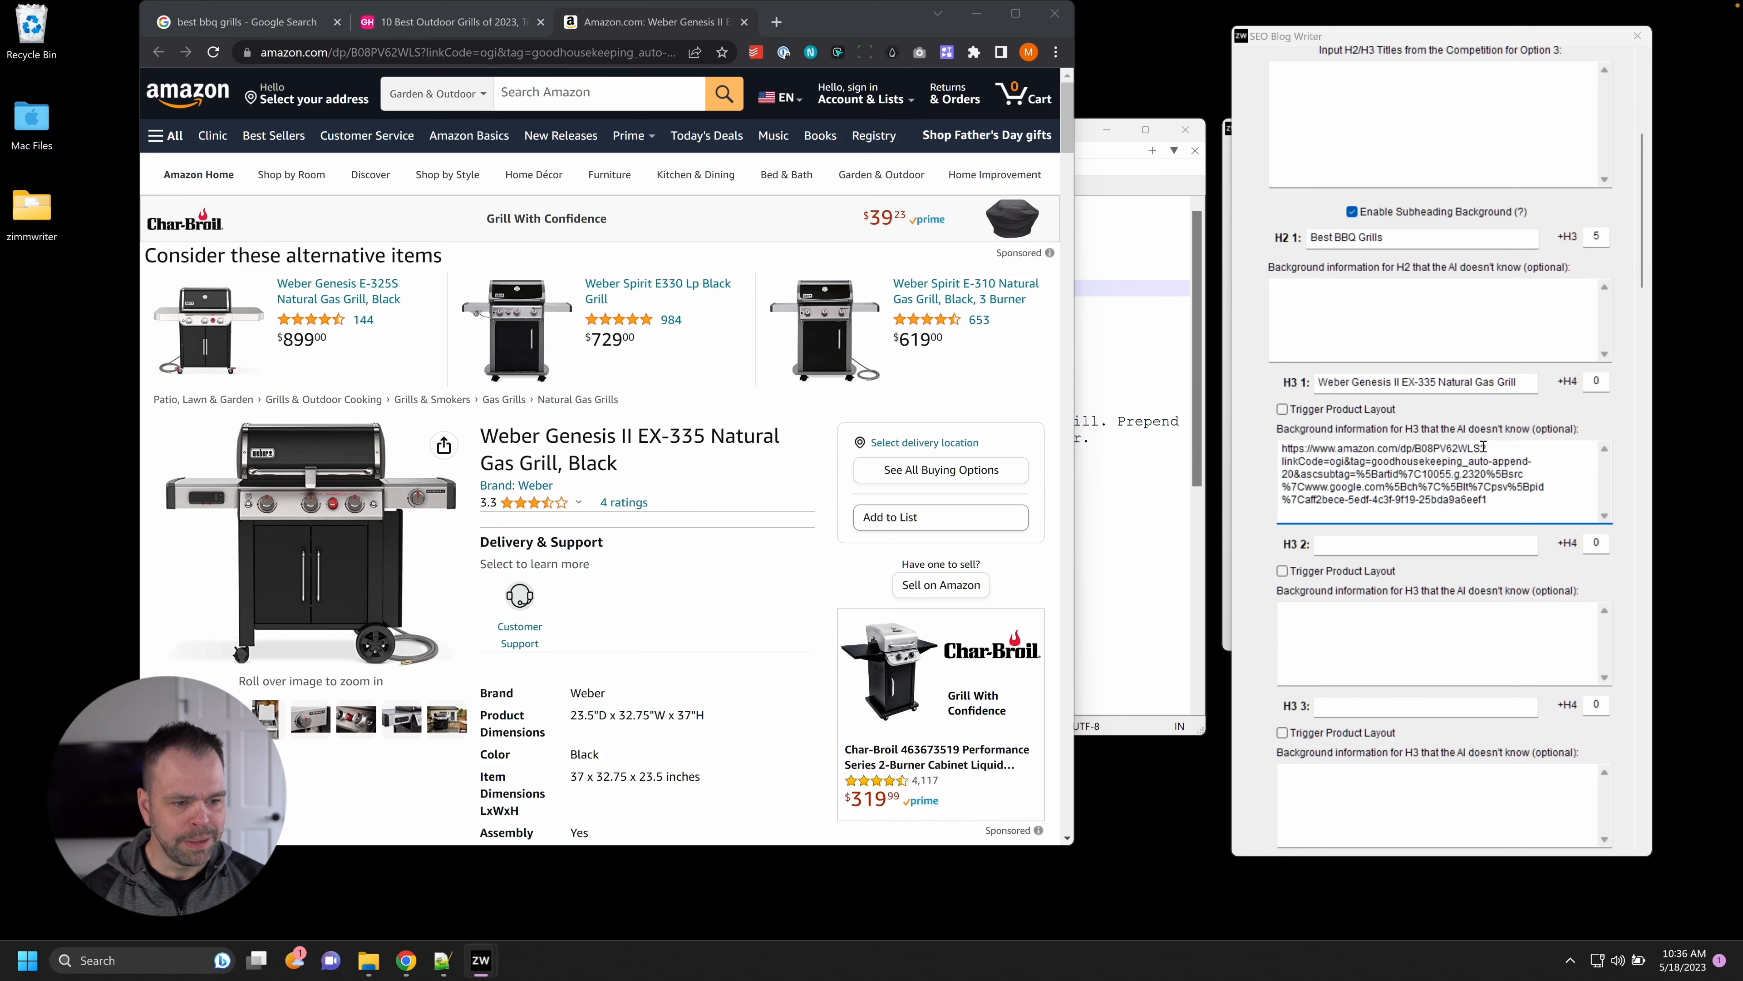
{"action": "key", "text": "ctrl+a"}
{"action": "scroll", "coordinate": [1637, 522], "scroll_direction": "down", "scroll_amount": 10}
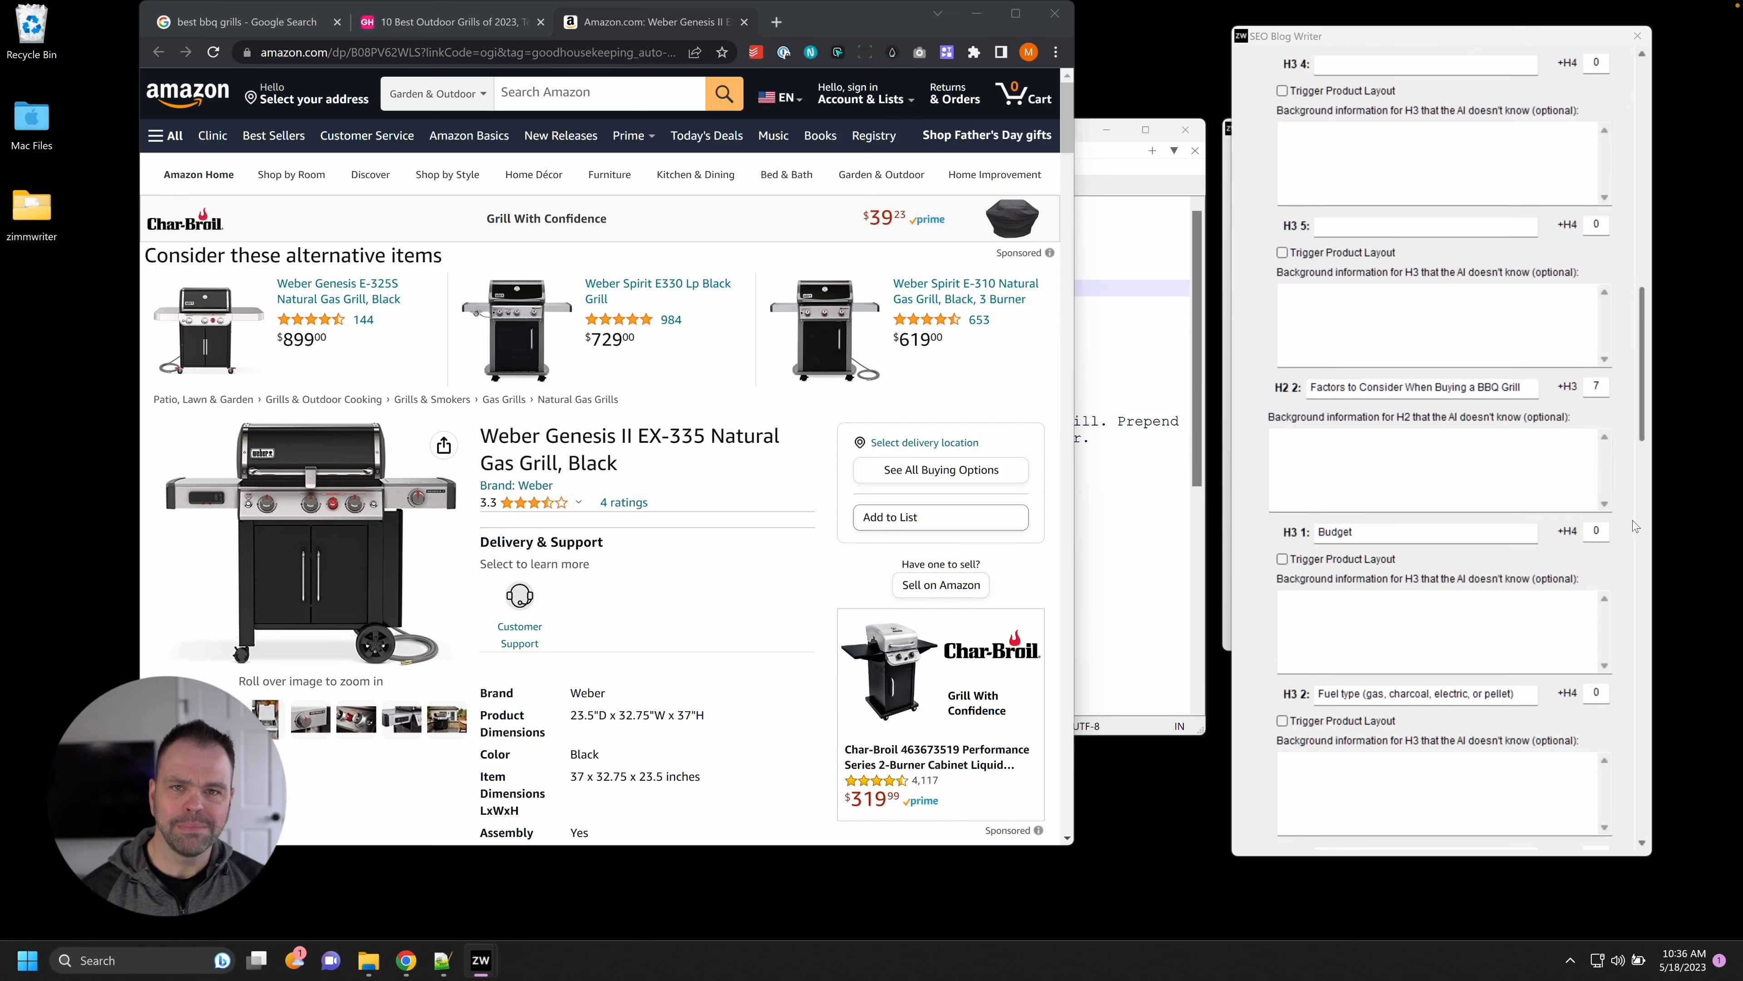
{"action": "scroll", "coordinate": [1626, 497], "scroll_direction": "up", "scroll_amount": 3}
{"action": "scroll", "coordinate": [1625, 498], "scroll_direction": "up", "scroll_amount": 8}
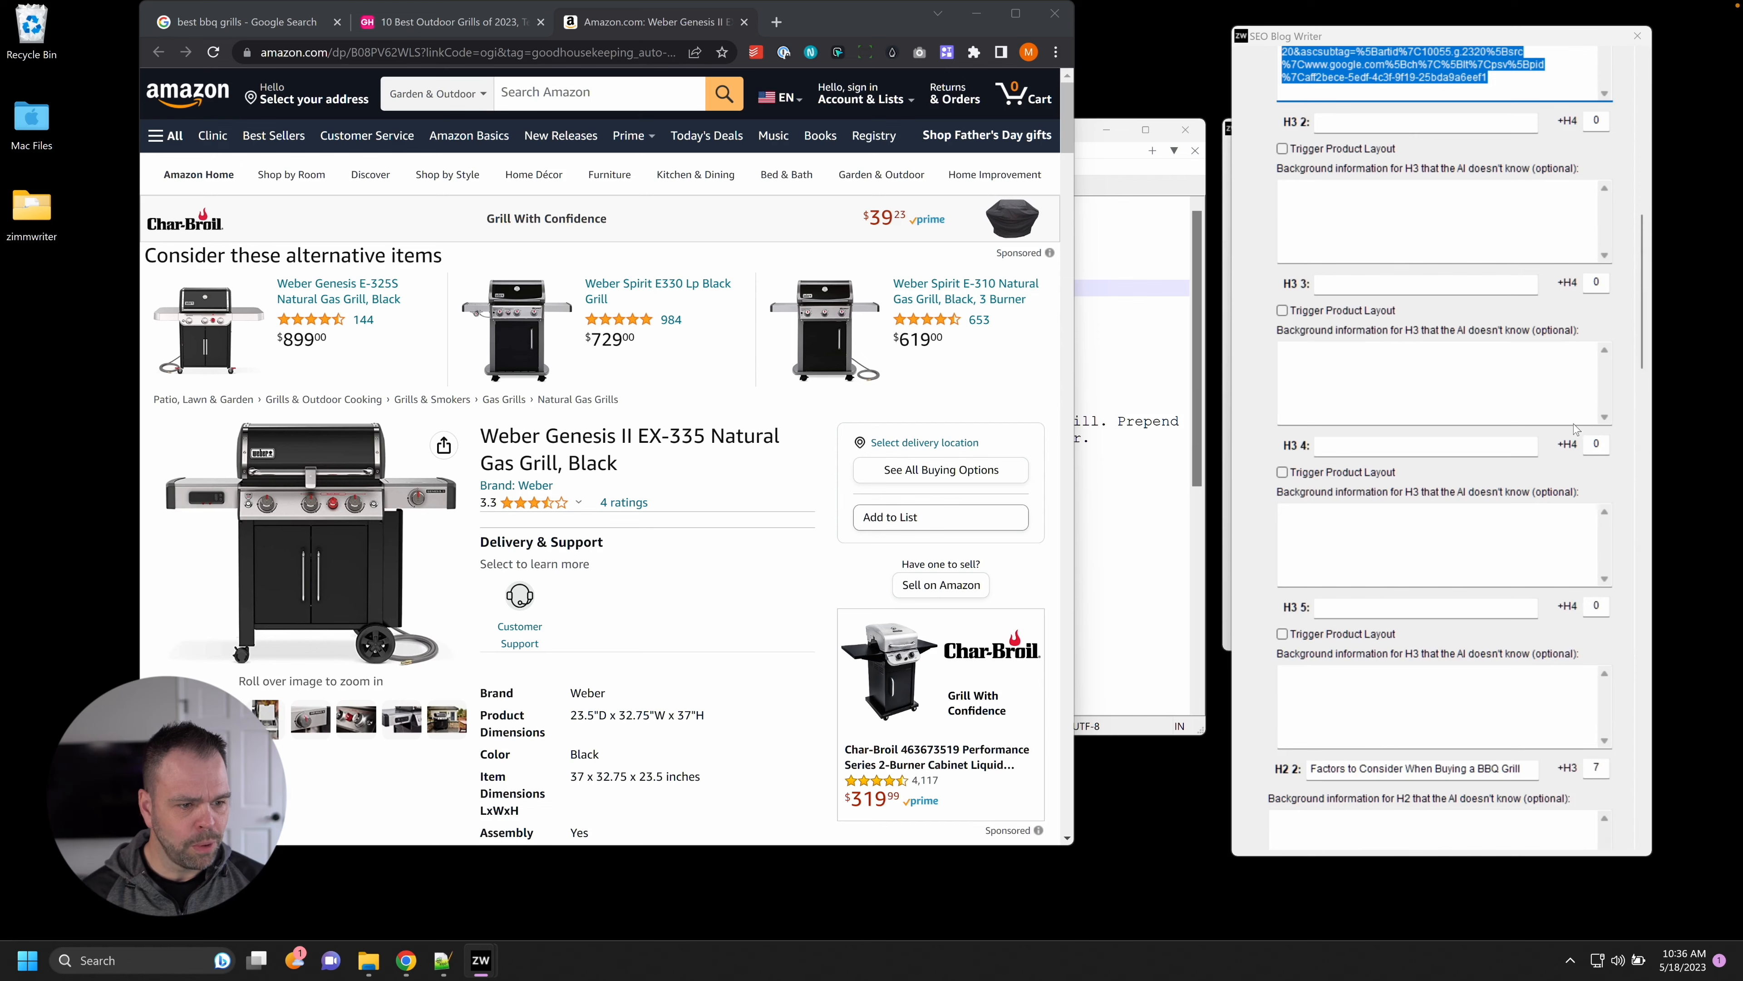
{"action": "left_click_drag", "start_coordinate": [1509, 555], "coordinate": [1482, 506]}
{"action": "key", "text": "BackSpace"}
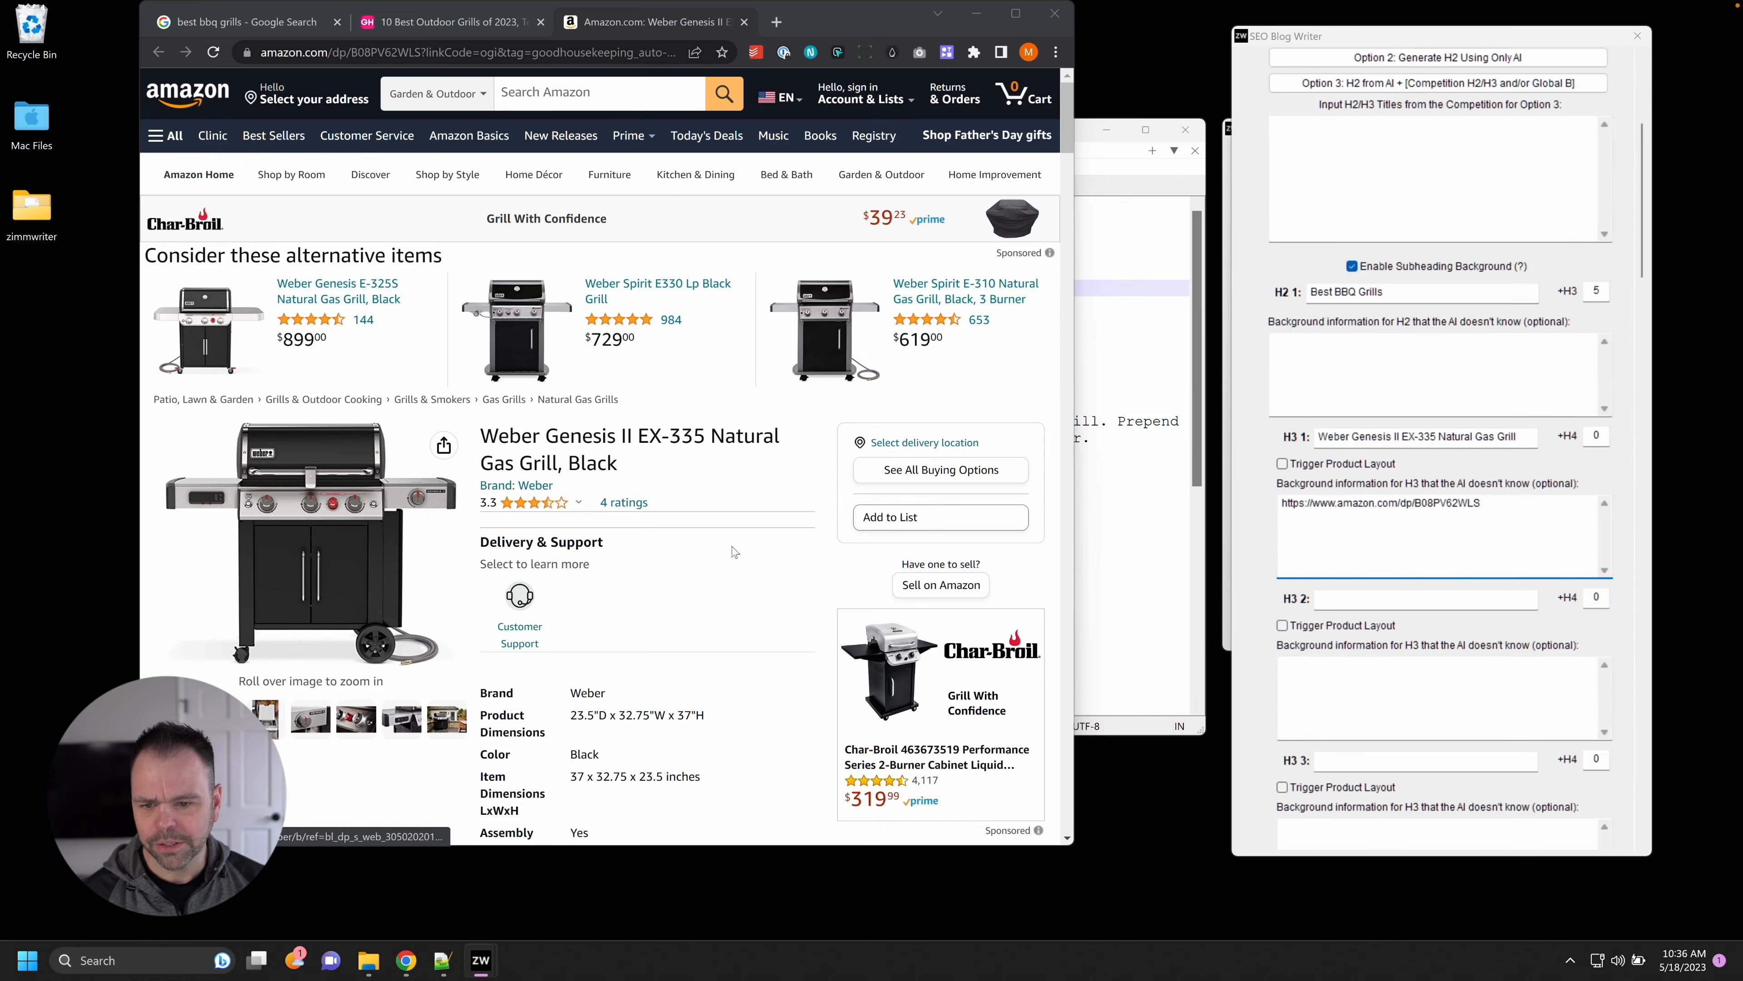
{"action": "left_click", "coordinate": [746, 25]}
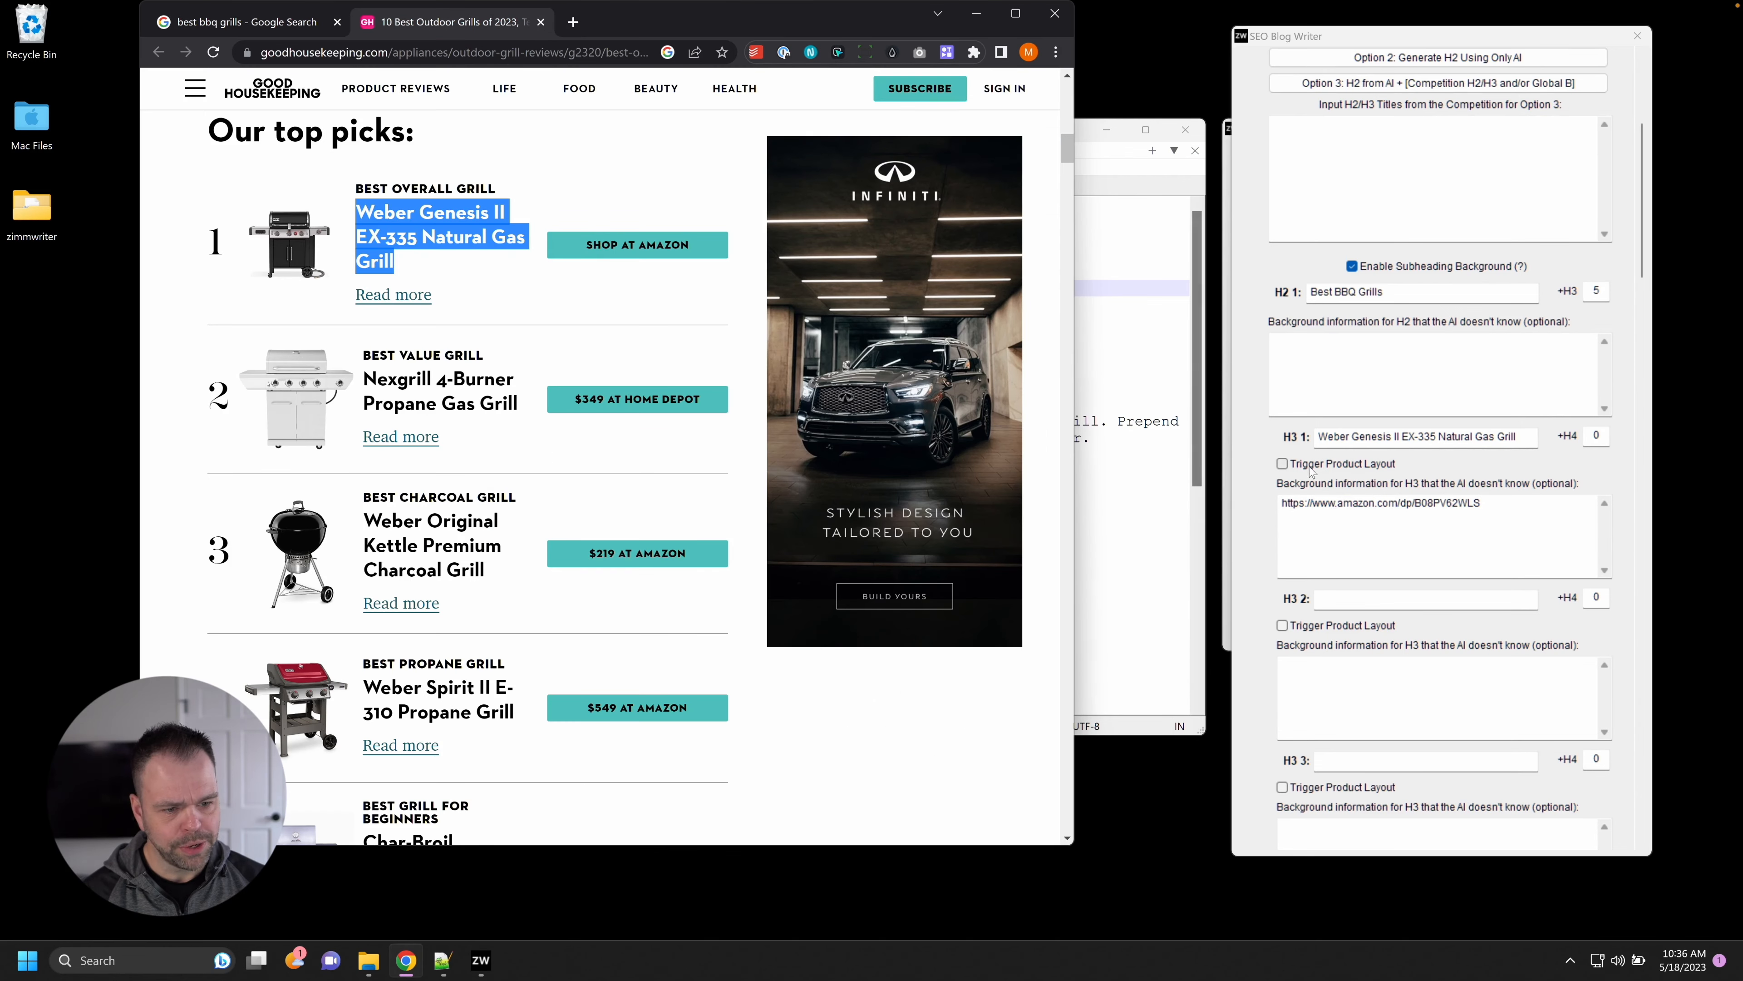
Enable Trigger Product Layout for the first H3 section.
{"action": "left_click", "coordinate": [1340, 469]}
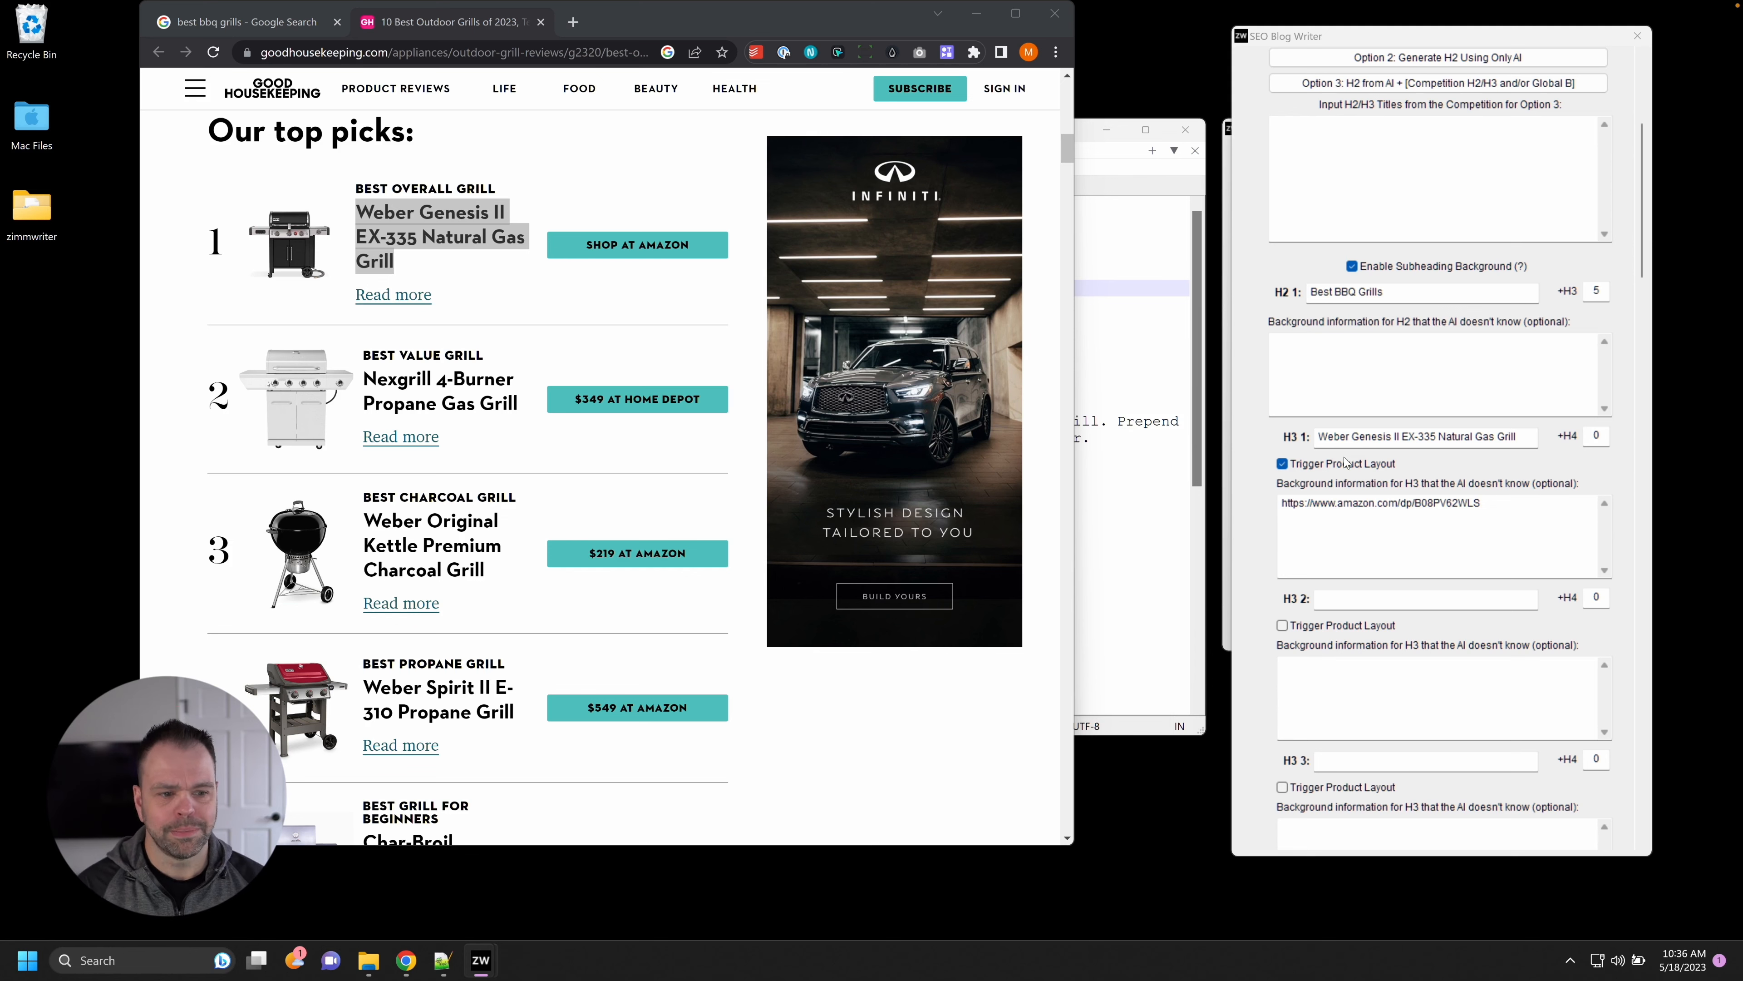
{"action": "scroll", "coordinate": [1636, 471], "scroll_direction": "down", "scroll_amount": 2}
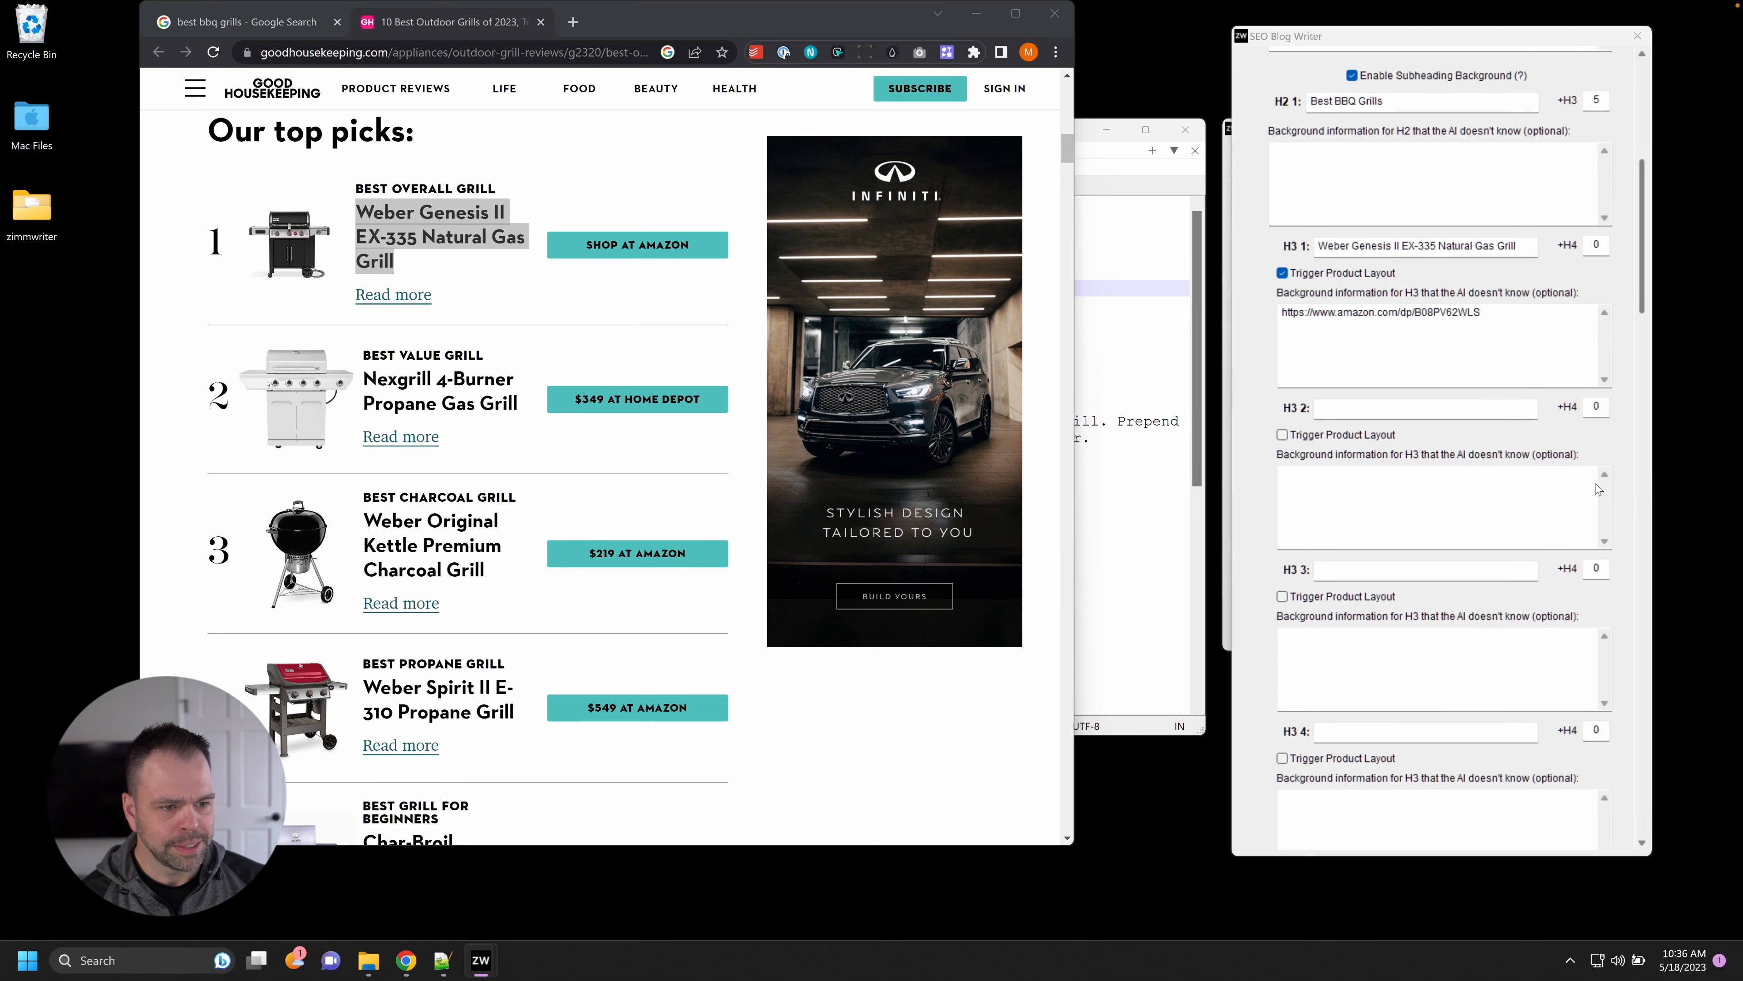
{"action": "scroll", "coordinate": [673, 458], "scroll_direction": "down", "scroll_amount": 3}
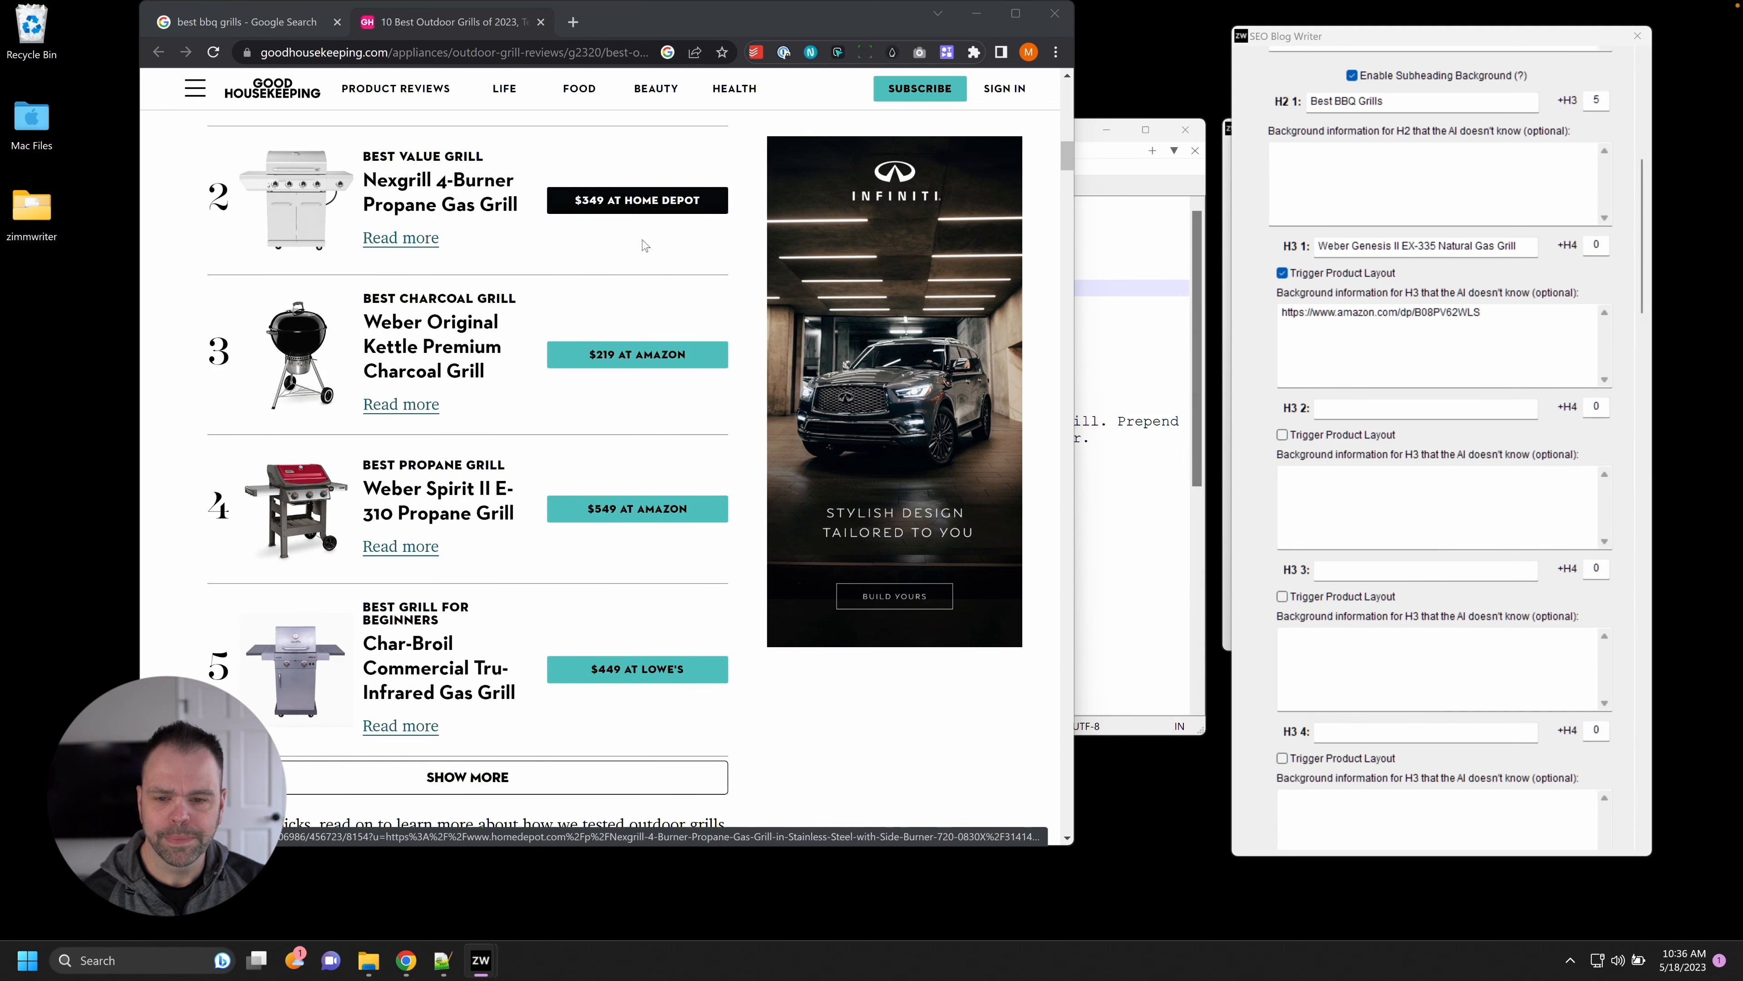
Open the $219 kettle grill's Amazon page and paste its URL into H3 2's background.
{"action": "right_click", "coordinate": [642, 358]}
{"action": "left_click", "coordinate": [716, 371]}
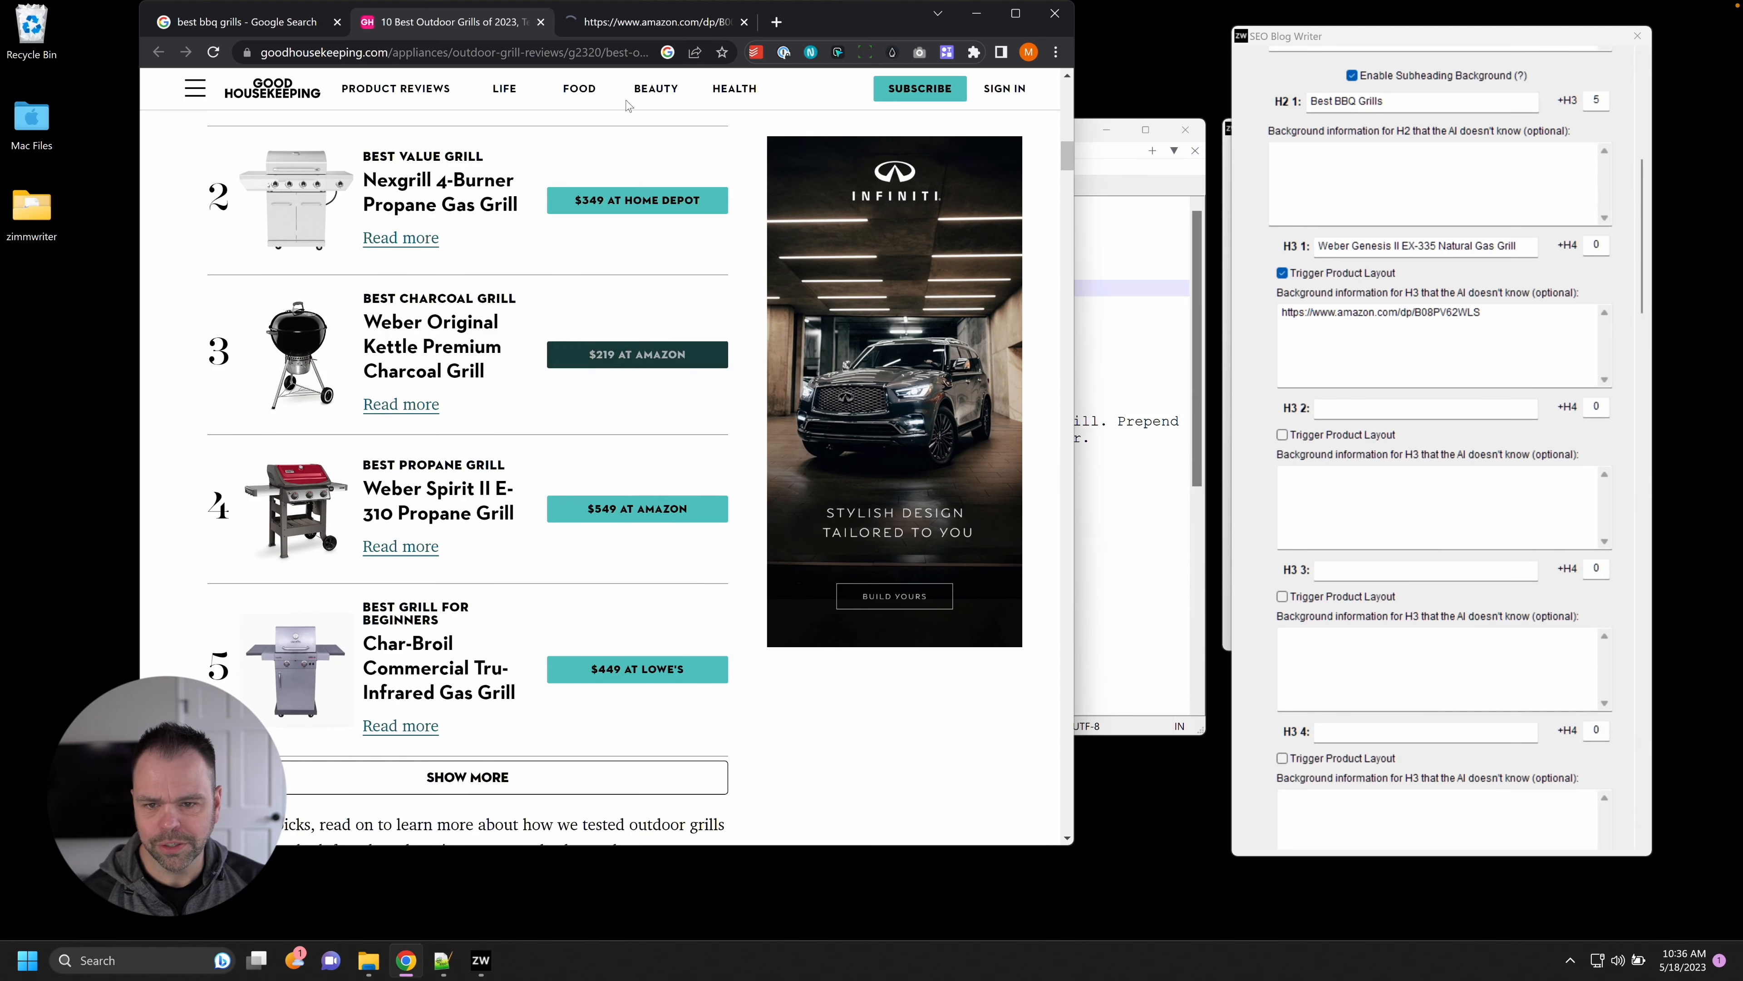
{"action": "left_click", "coordinate": [646, 21]}
{"action": "left_click", "coordinate": [521, 50]}
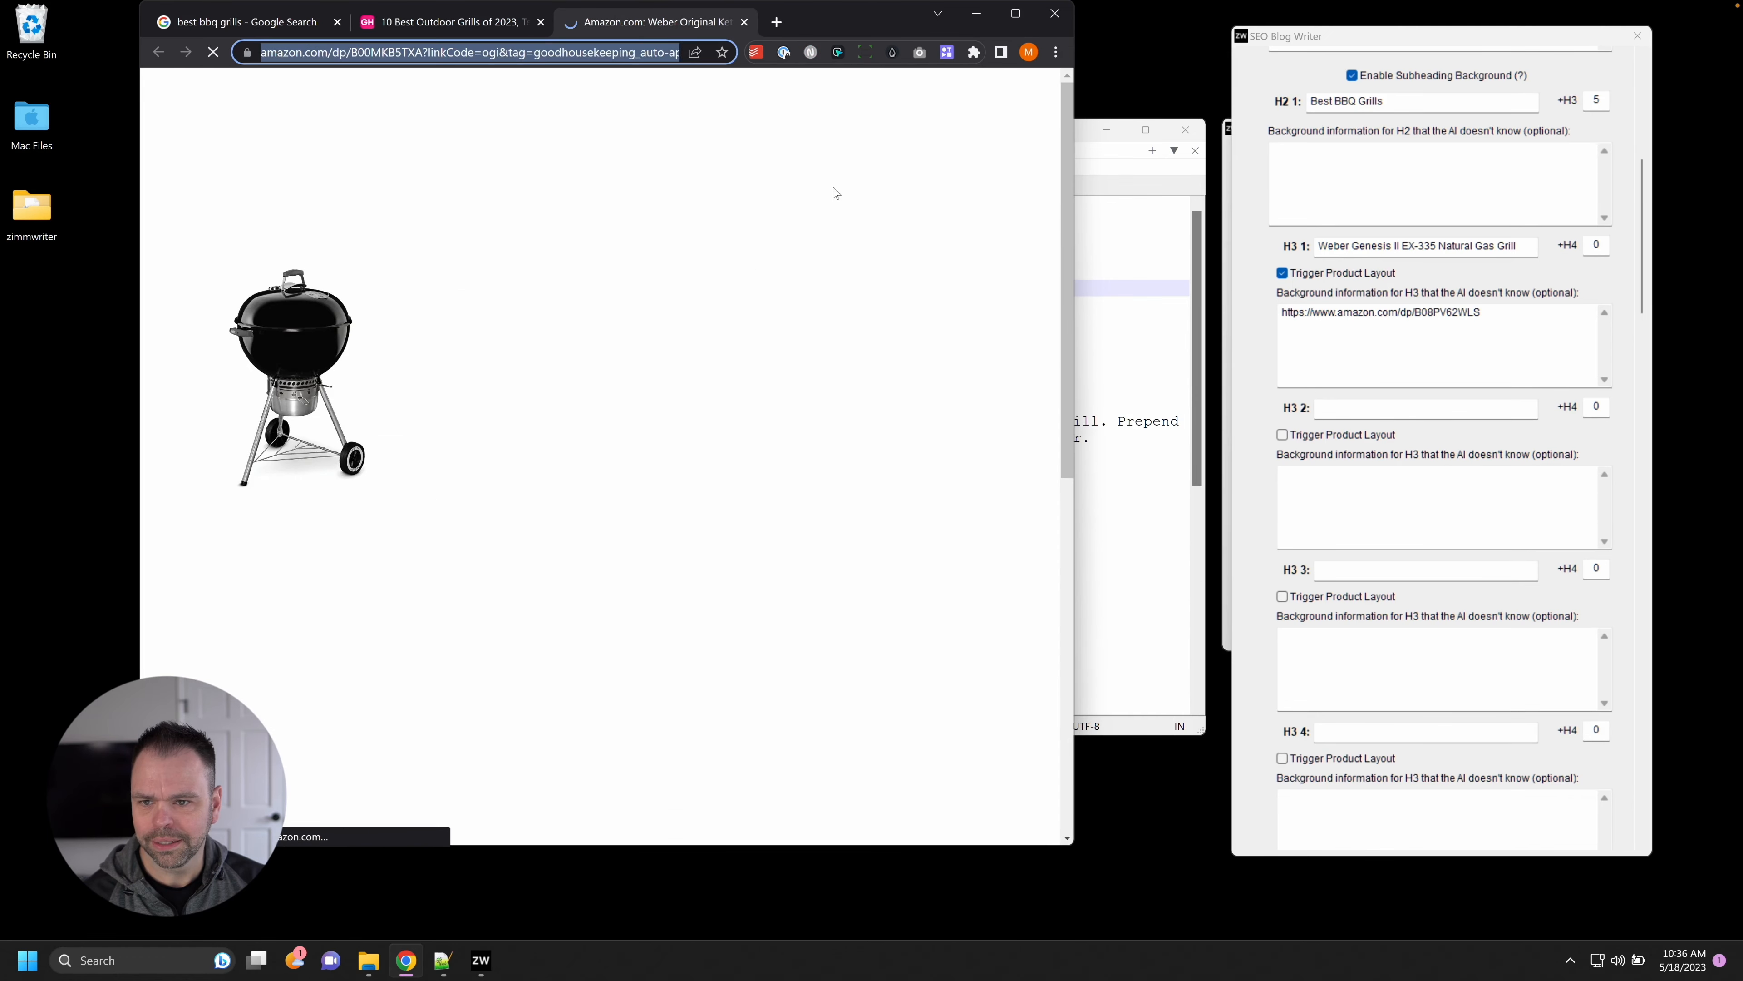
{"action": "left_click", "coordinate": [1427, 477]}
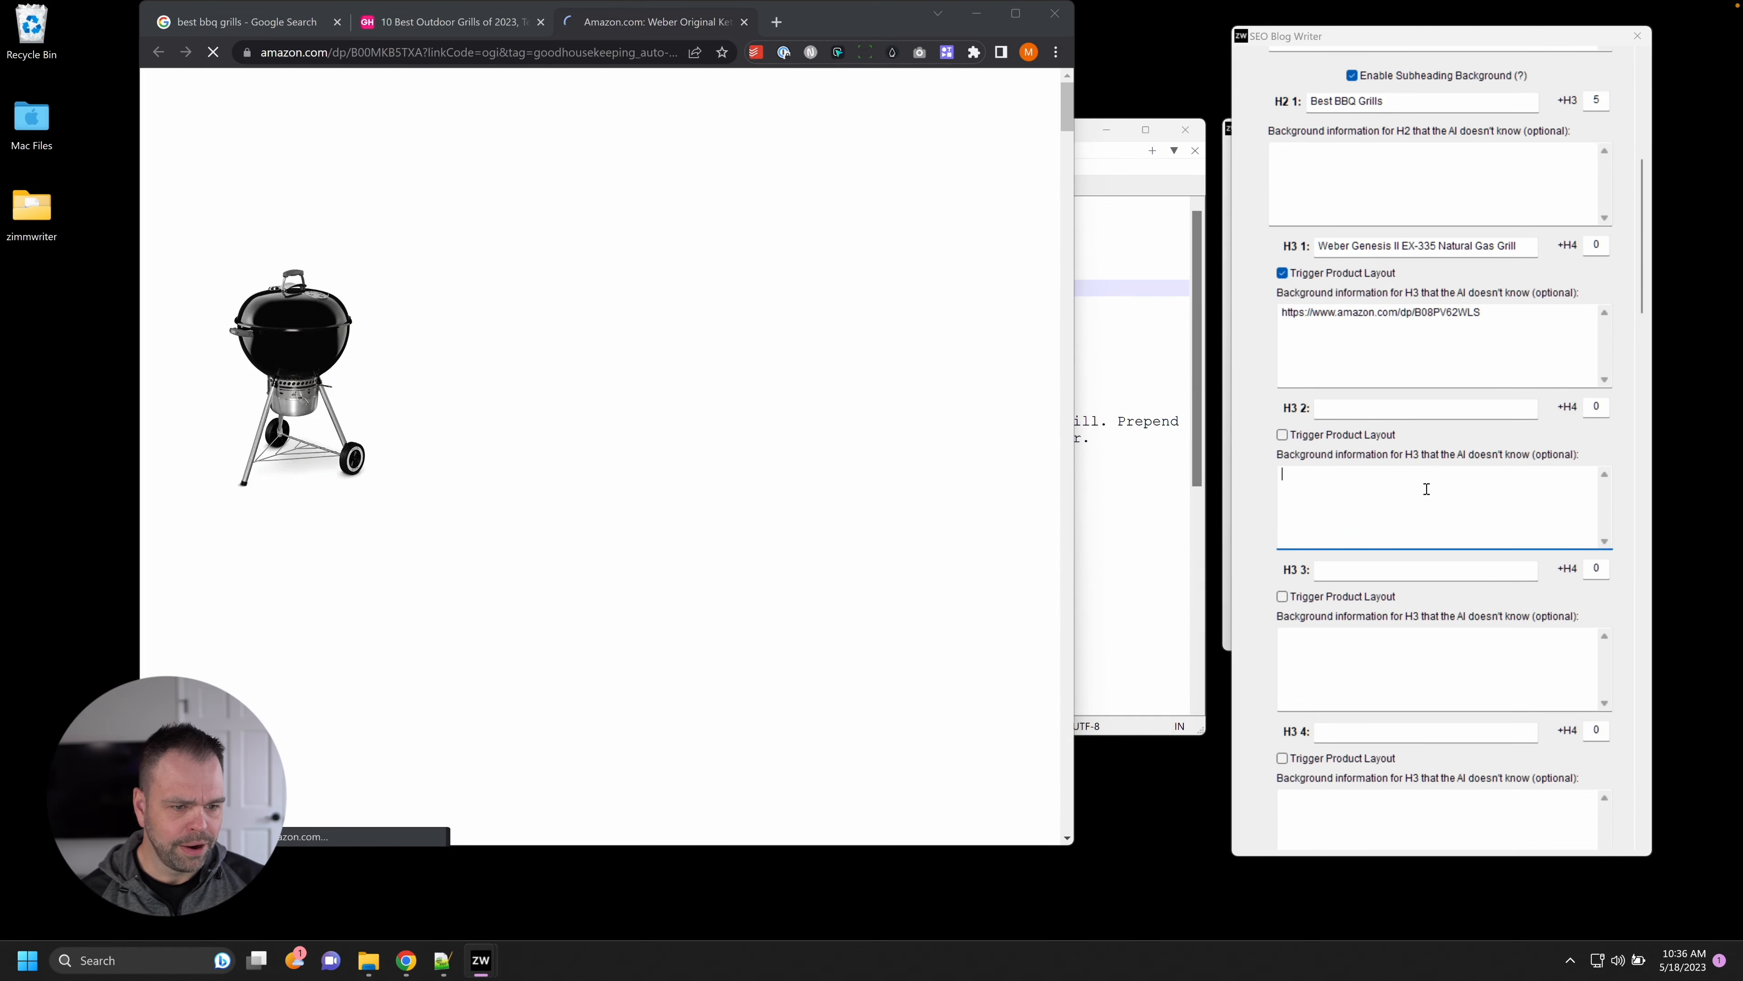
{"action": "type", "text": "https://www.amazon.com/dp/B00MKB5TXA?linkCode=ogi&tag=goodhousekeeping_auto-append-20&ascsubtag=%5Bartid%7C10055.g.2320%5Bsrc%7Cwww.google.com%5Bch%7C%5Blt%7Cpsv%5Bpid%7C27728cb1-35d8-4ba7-81c5-9d849138798b"}
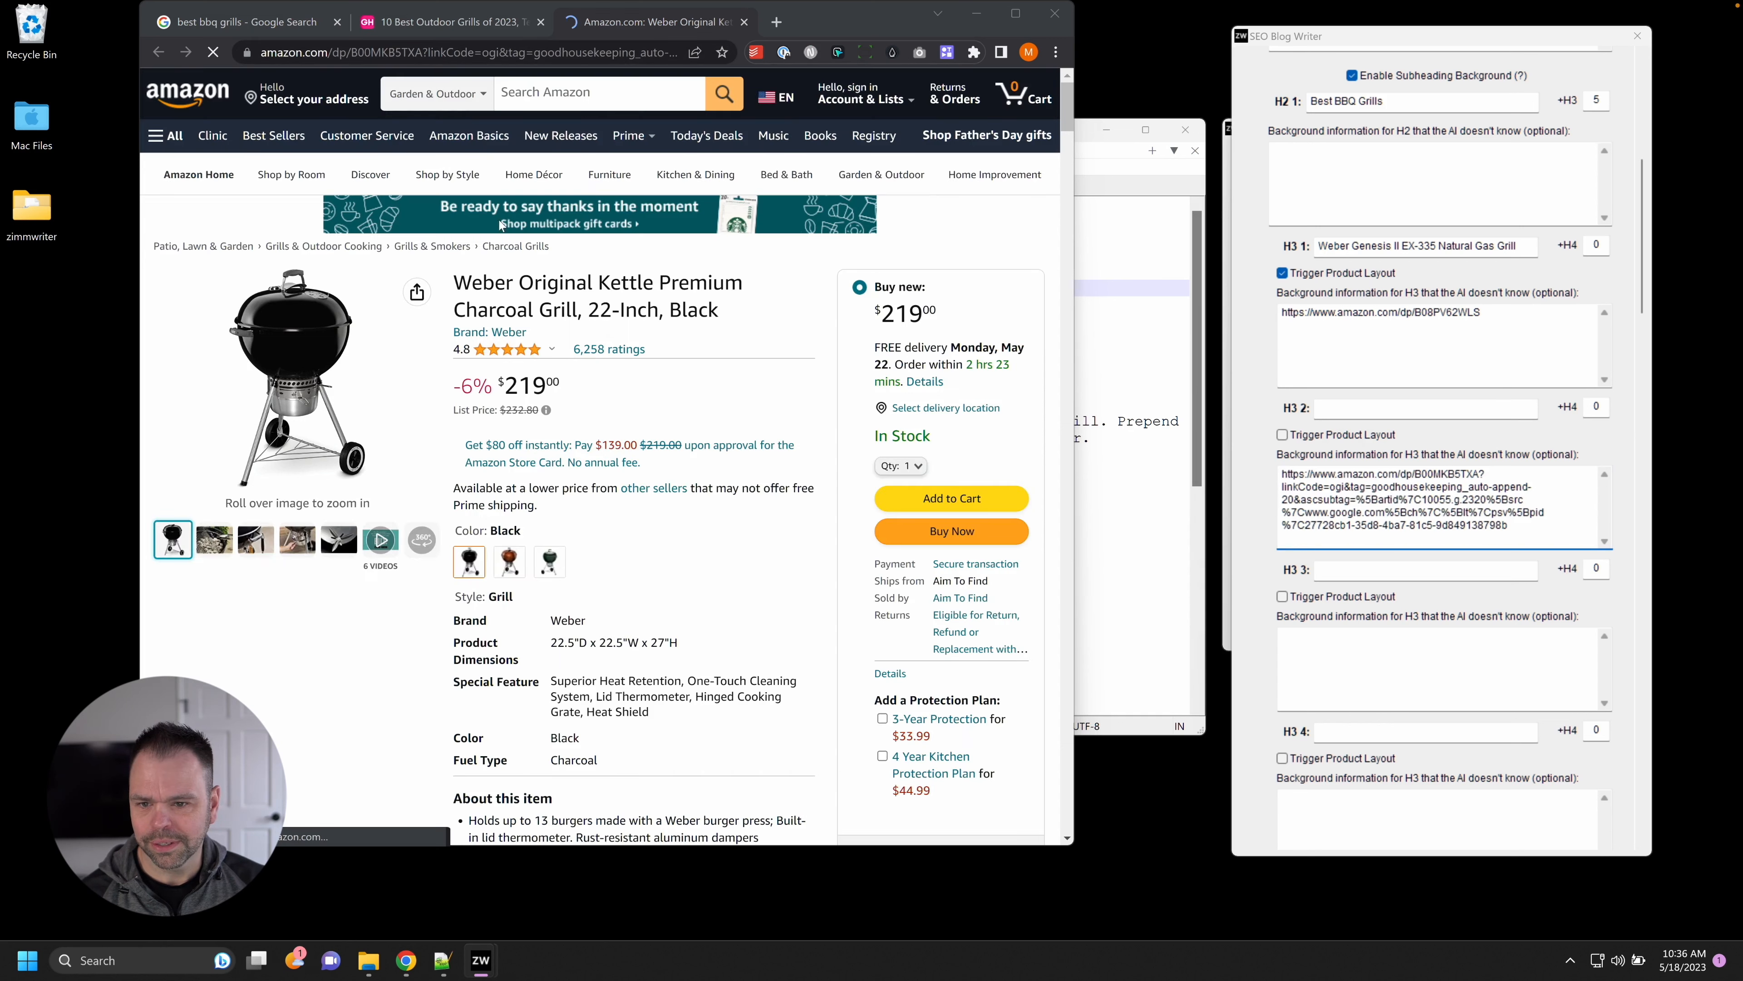
{"action": "left_click_drag", "start_coordinate": [456, 282], "coordinate": [576, 310]}
{"action": "key", "text": "ctrl+c"}
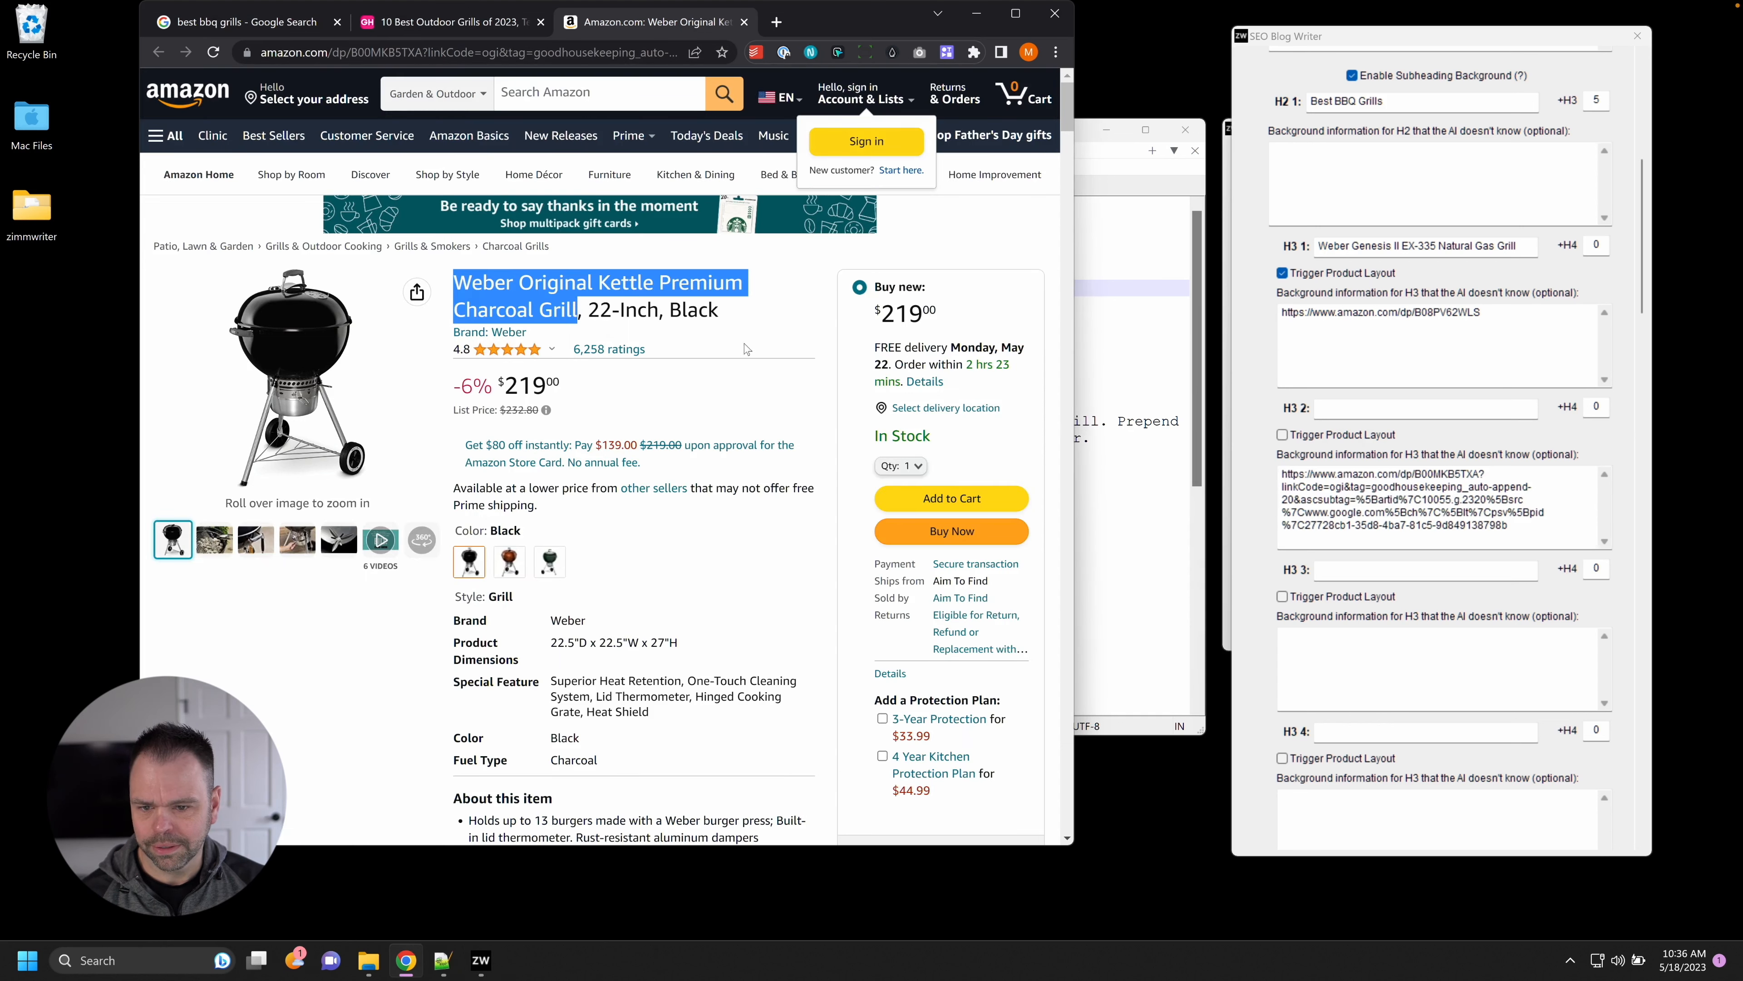
{"action": "left_click", "coordinate": [1430, 413]}
{"action": "key", "text": "ctrl+v"}
{"action": "left_click", "coordinate": [1282, 434]}
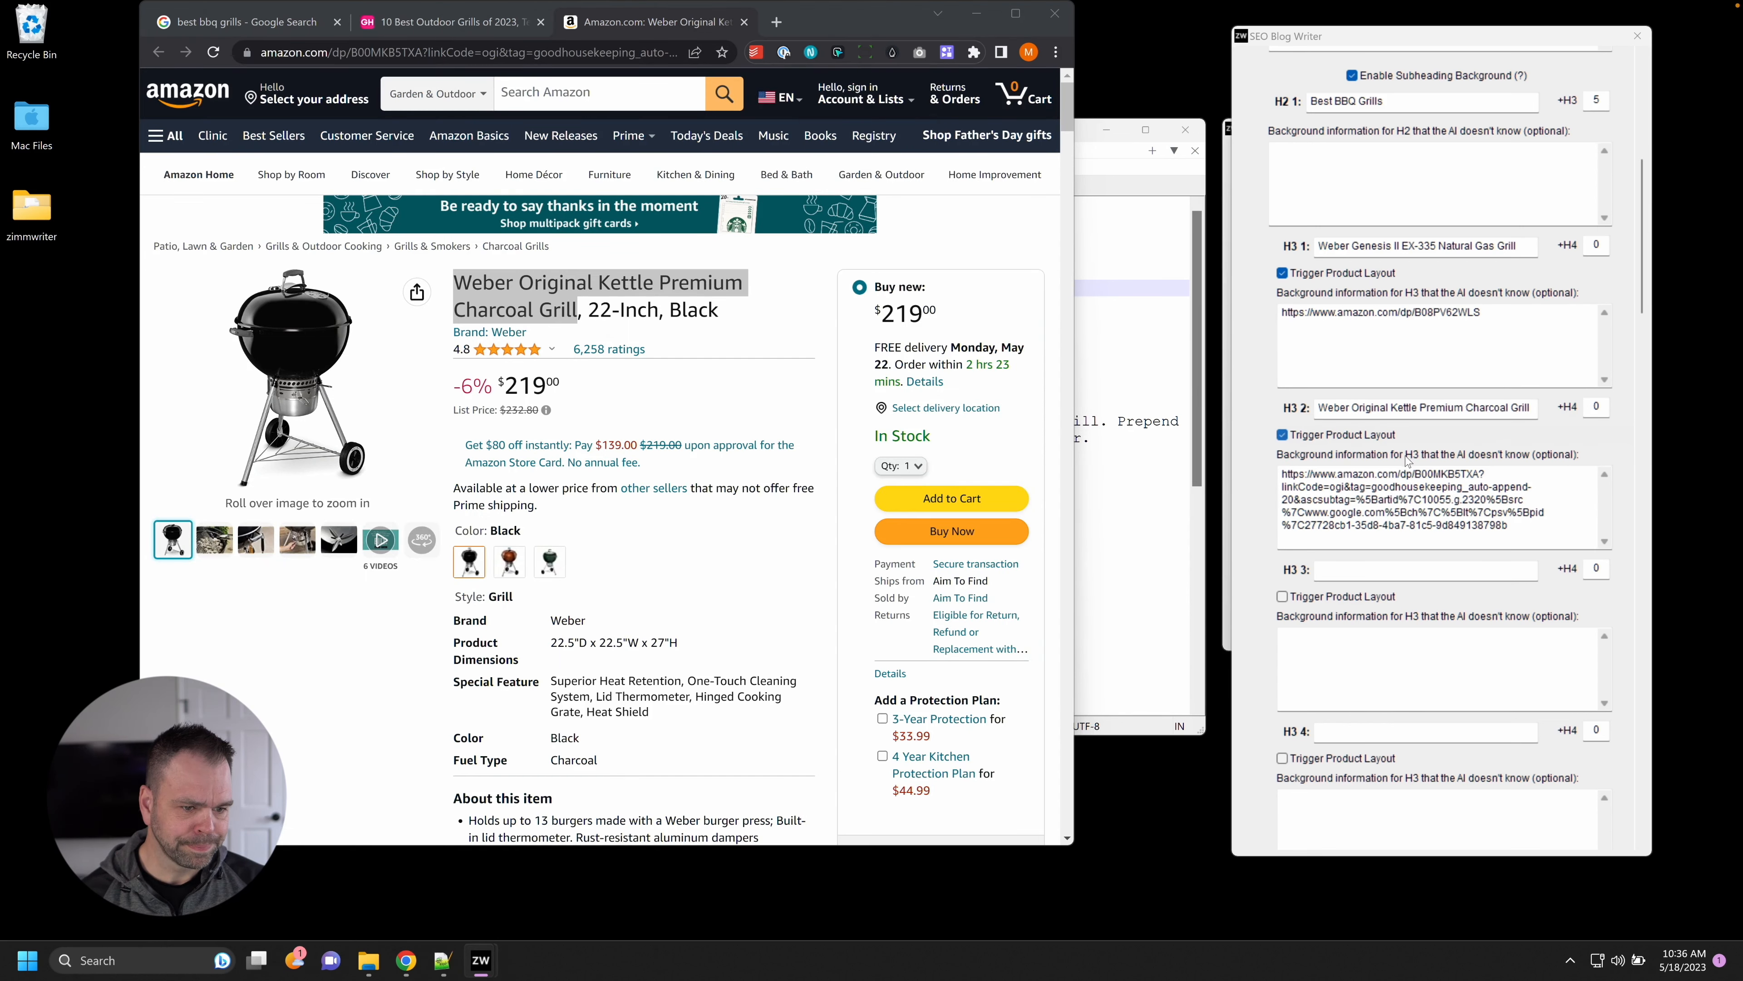
{"action": "left_click_drag", "start_coordinate": [1475, 474], "coordinate": [1541, 529]}
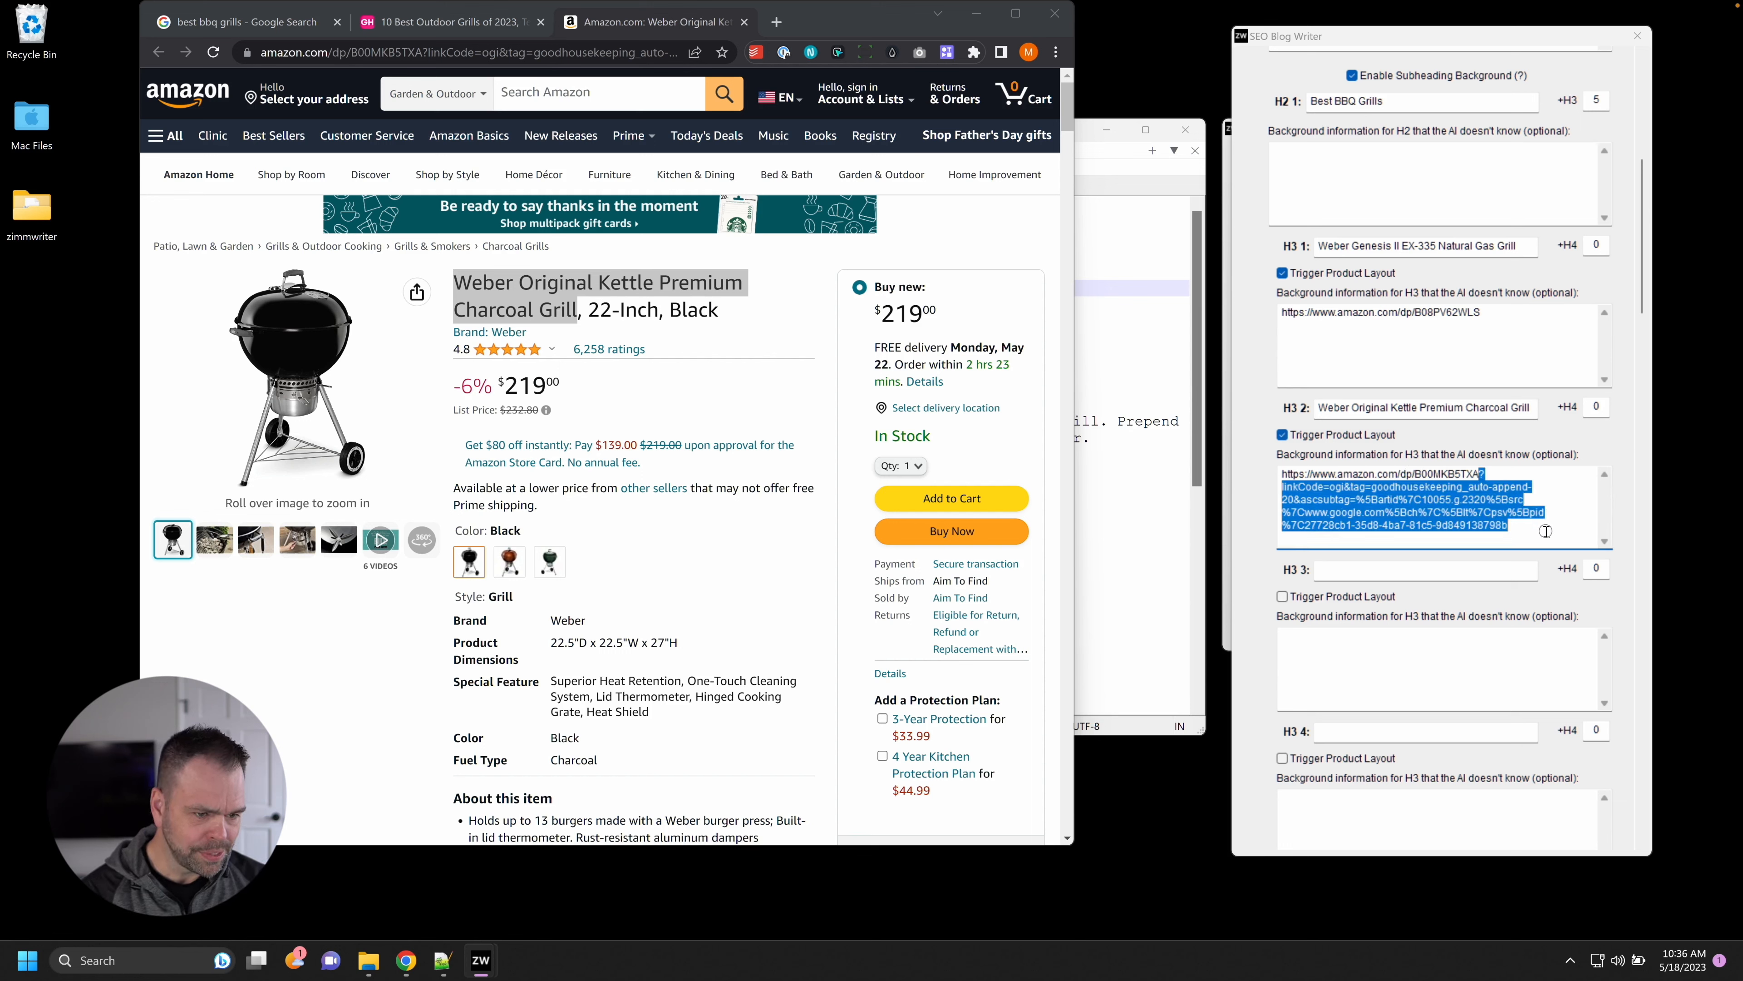
{"action": "key", "text": "Delete"}
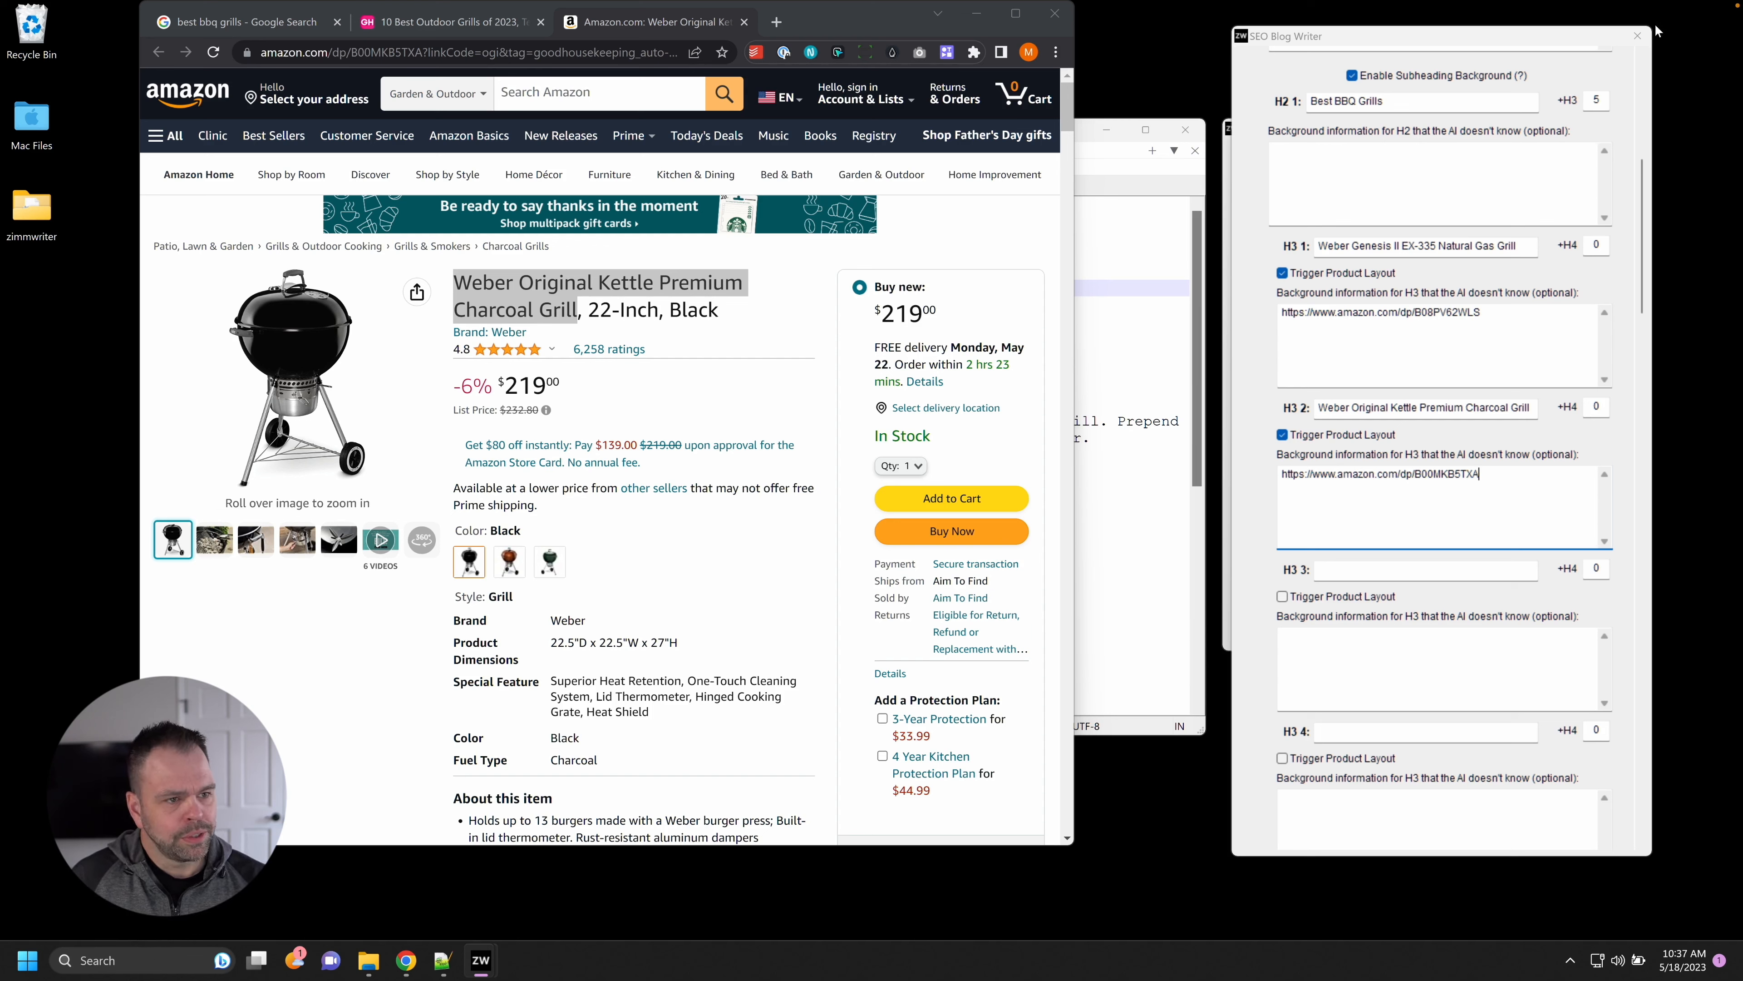
Close the SEO Blog Writer, open the Options Menu, and check ScrapeOwl's pricing page.
{"action": "left_click", "coordinate": [1639, 36]}
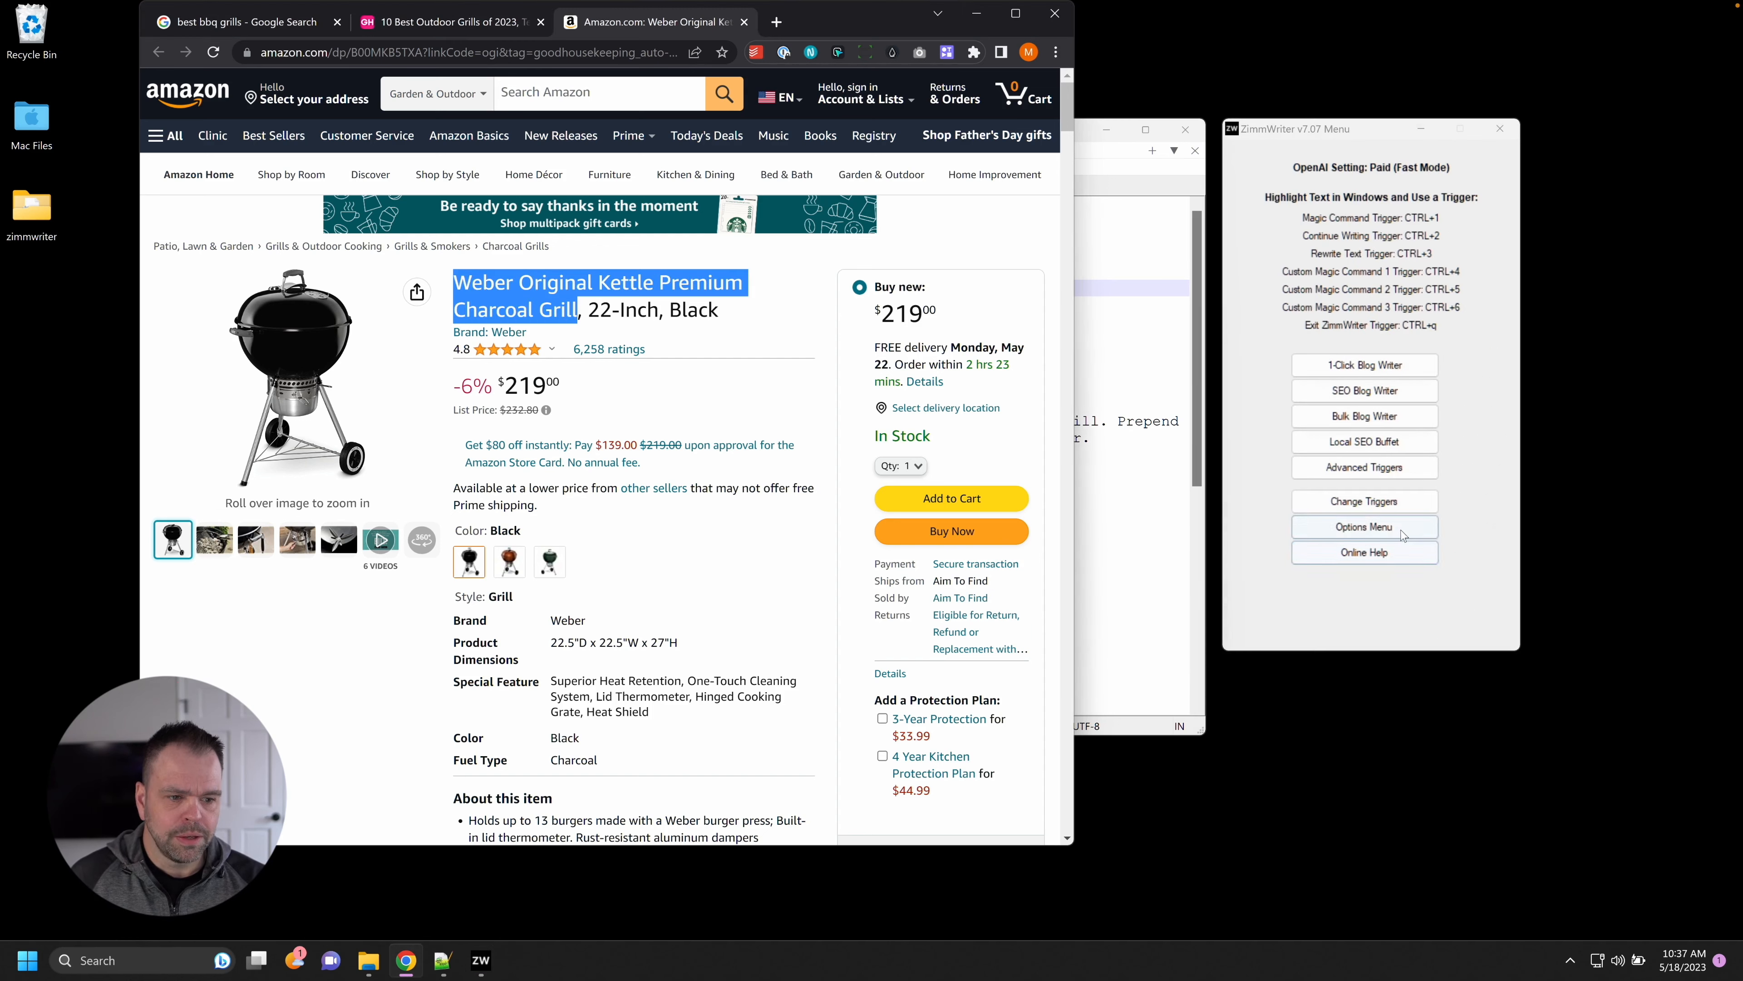
{"action": "left_click", "coordinate": [1369, 532]}
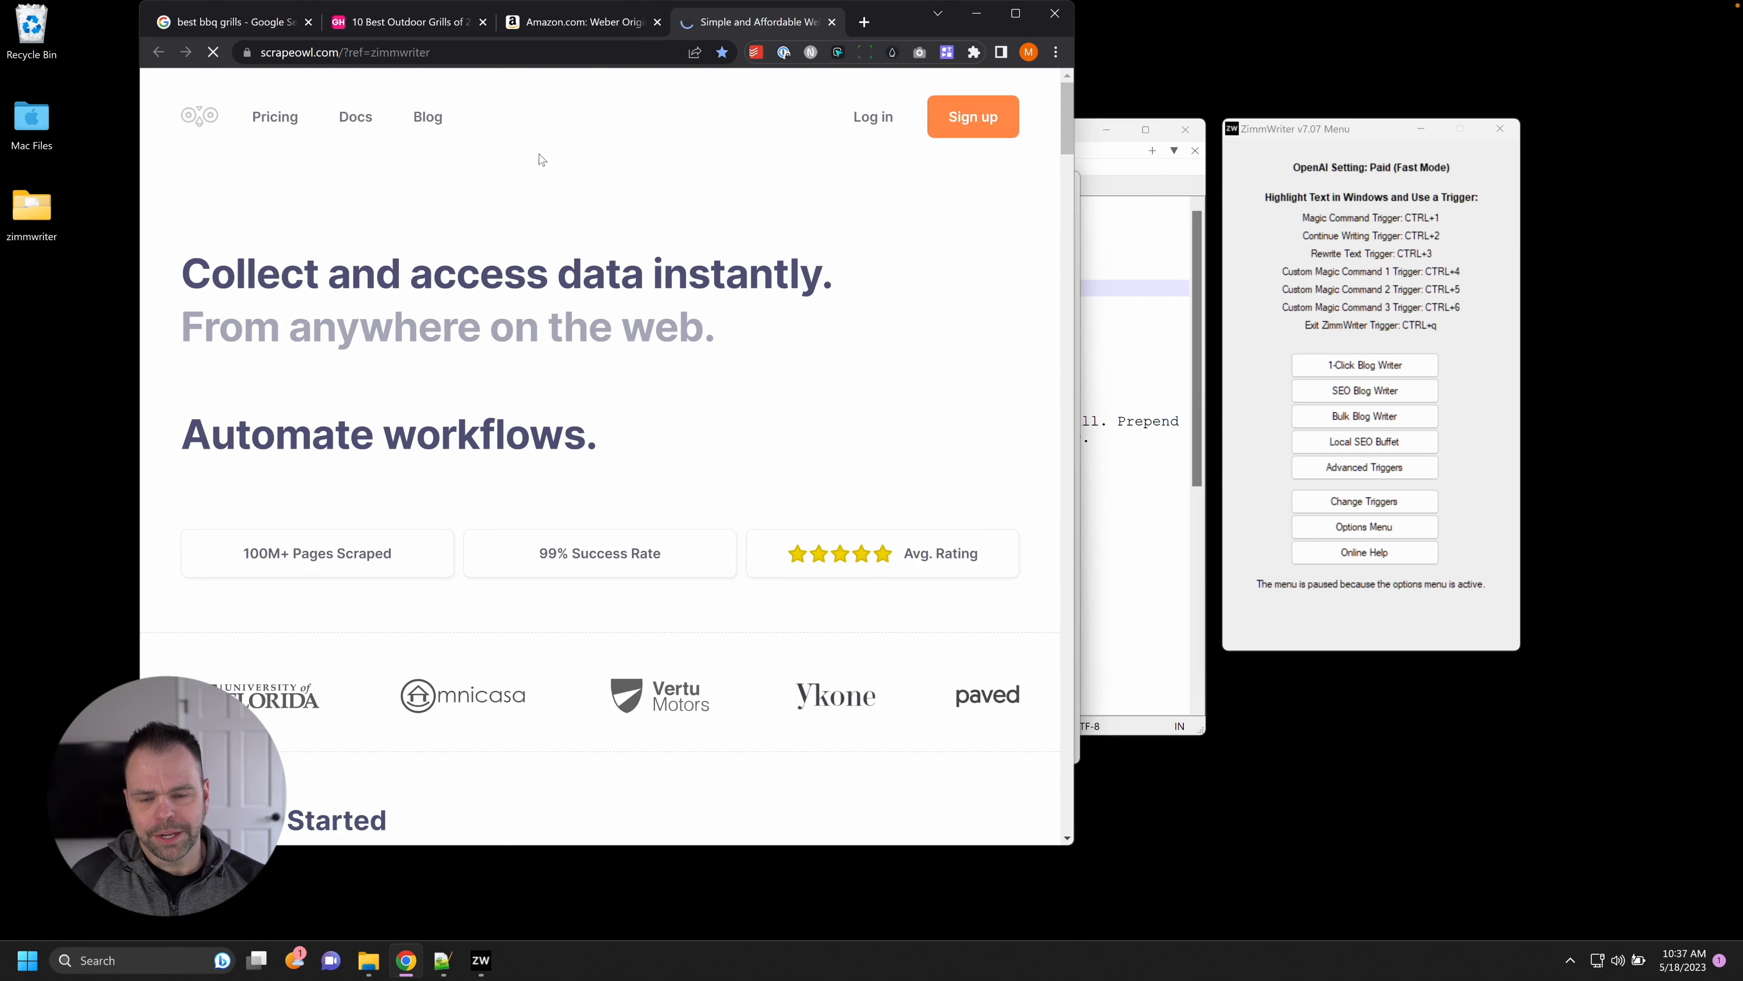
{"action": "left_click", "coordinate": [275, 117]}
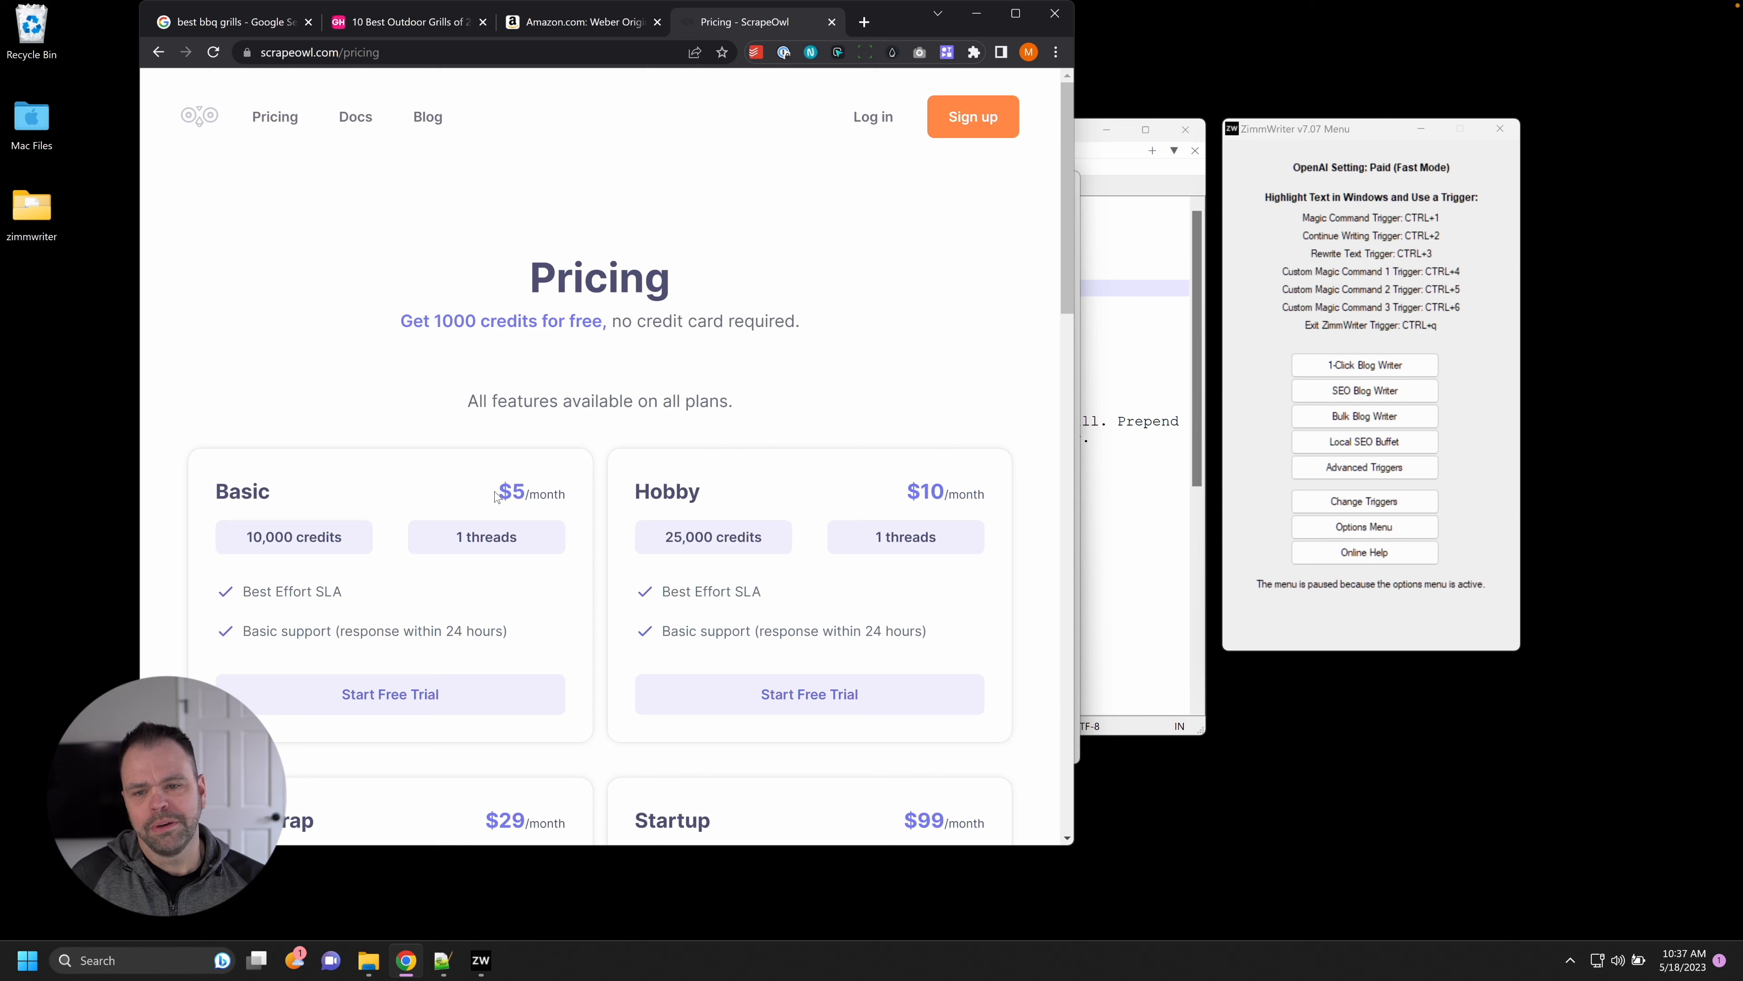
{"action": "left_click", "coordinate": [832, 22]}
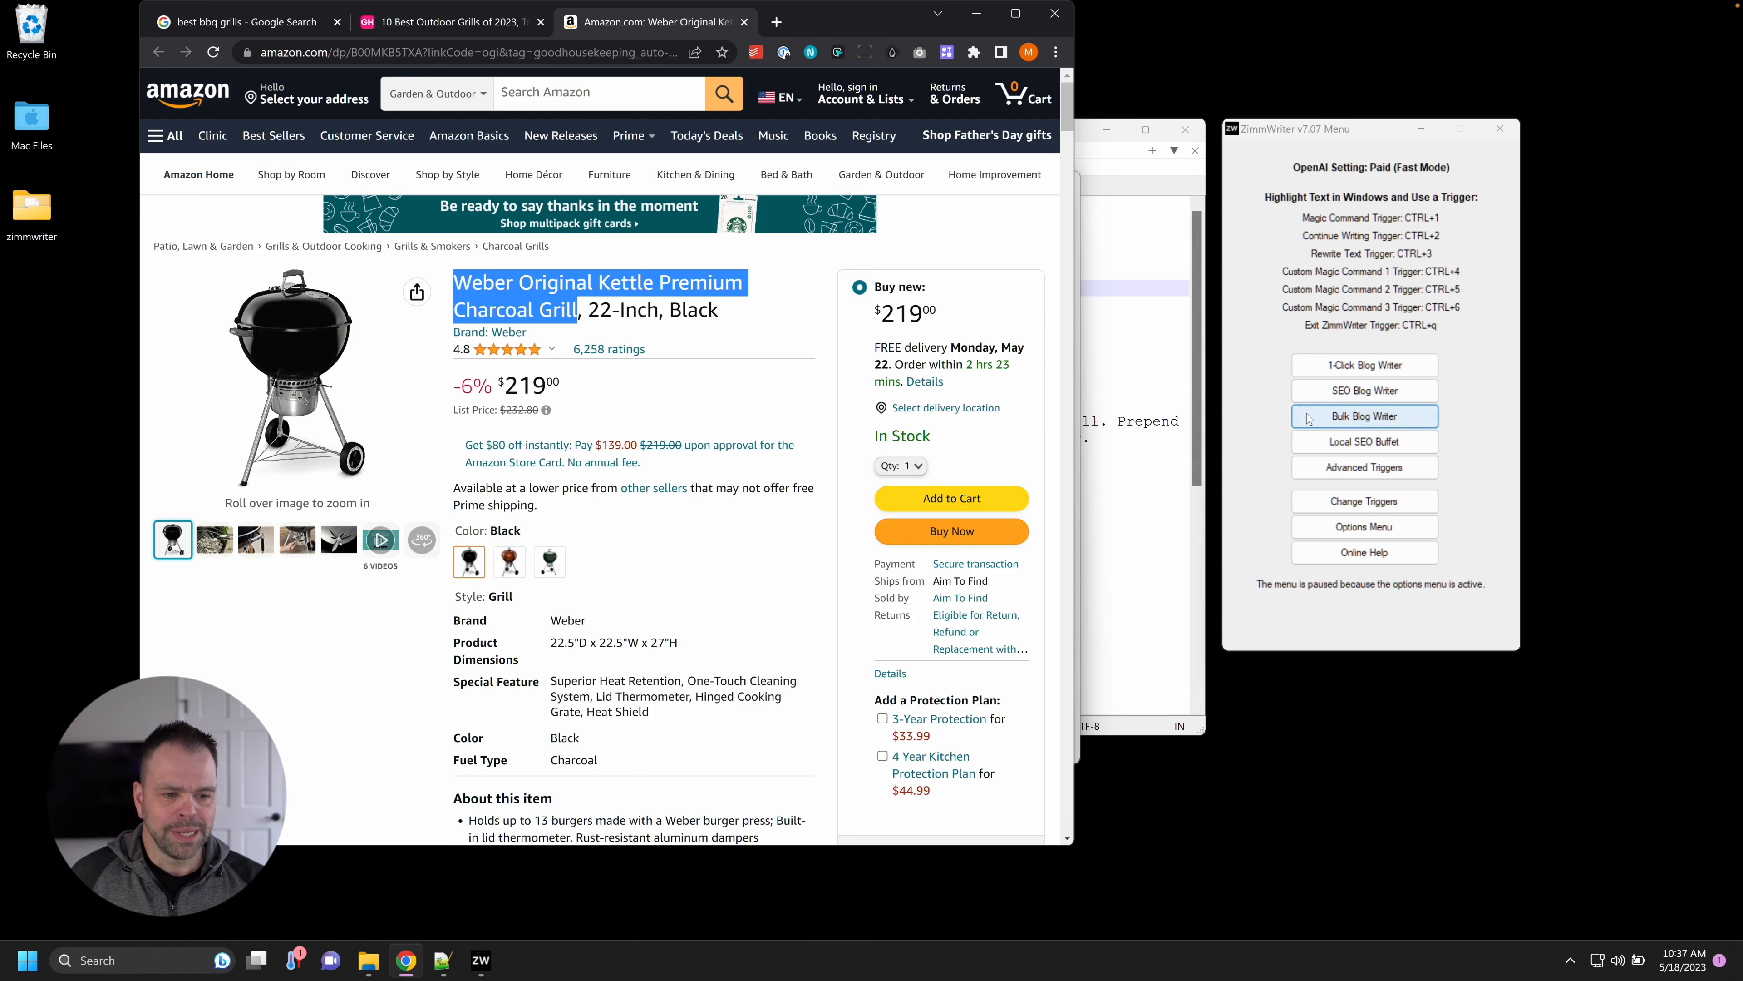
{"action": "left_click", "coordinate": [1391, 528]}
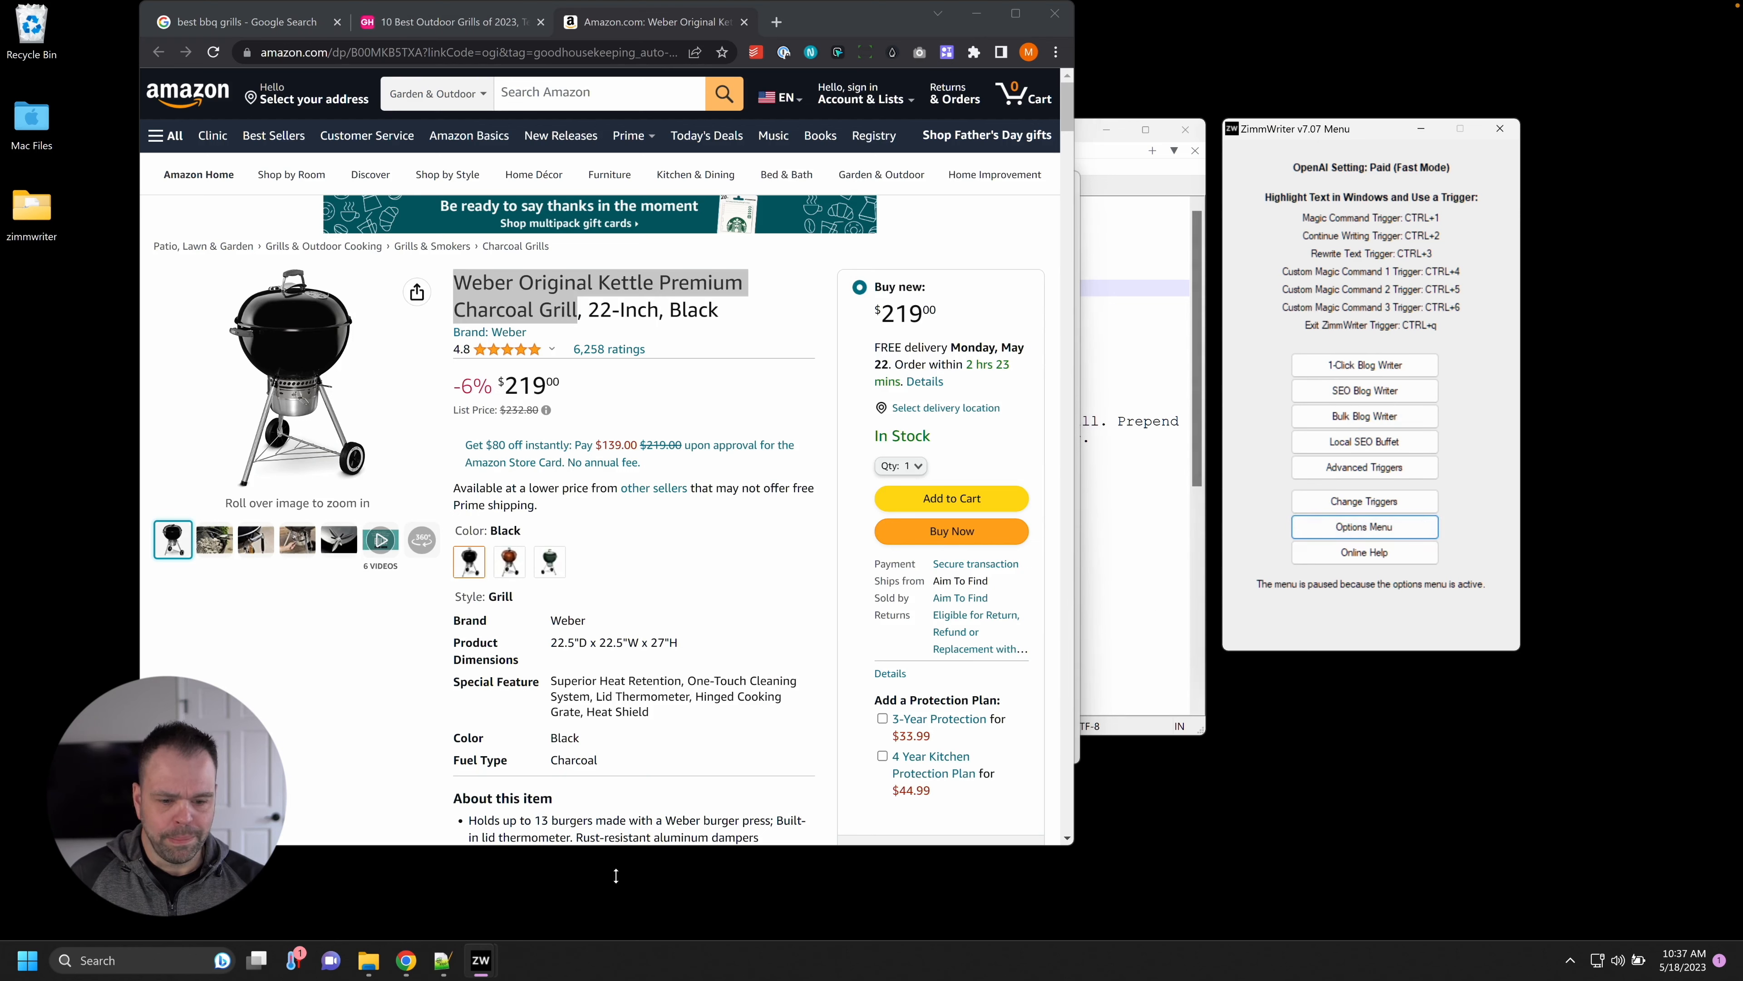
{"action": "mouse_move", "coordinate": [488, 955]}
{"action": "left_click", "coordinate": [526, 867]}
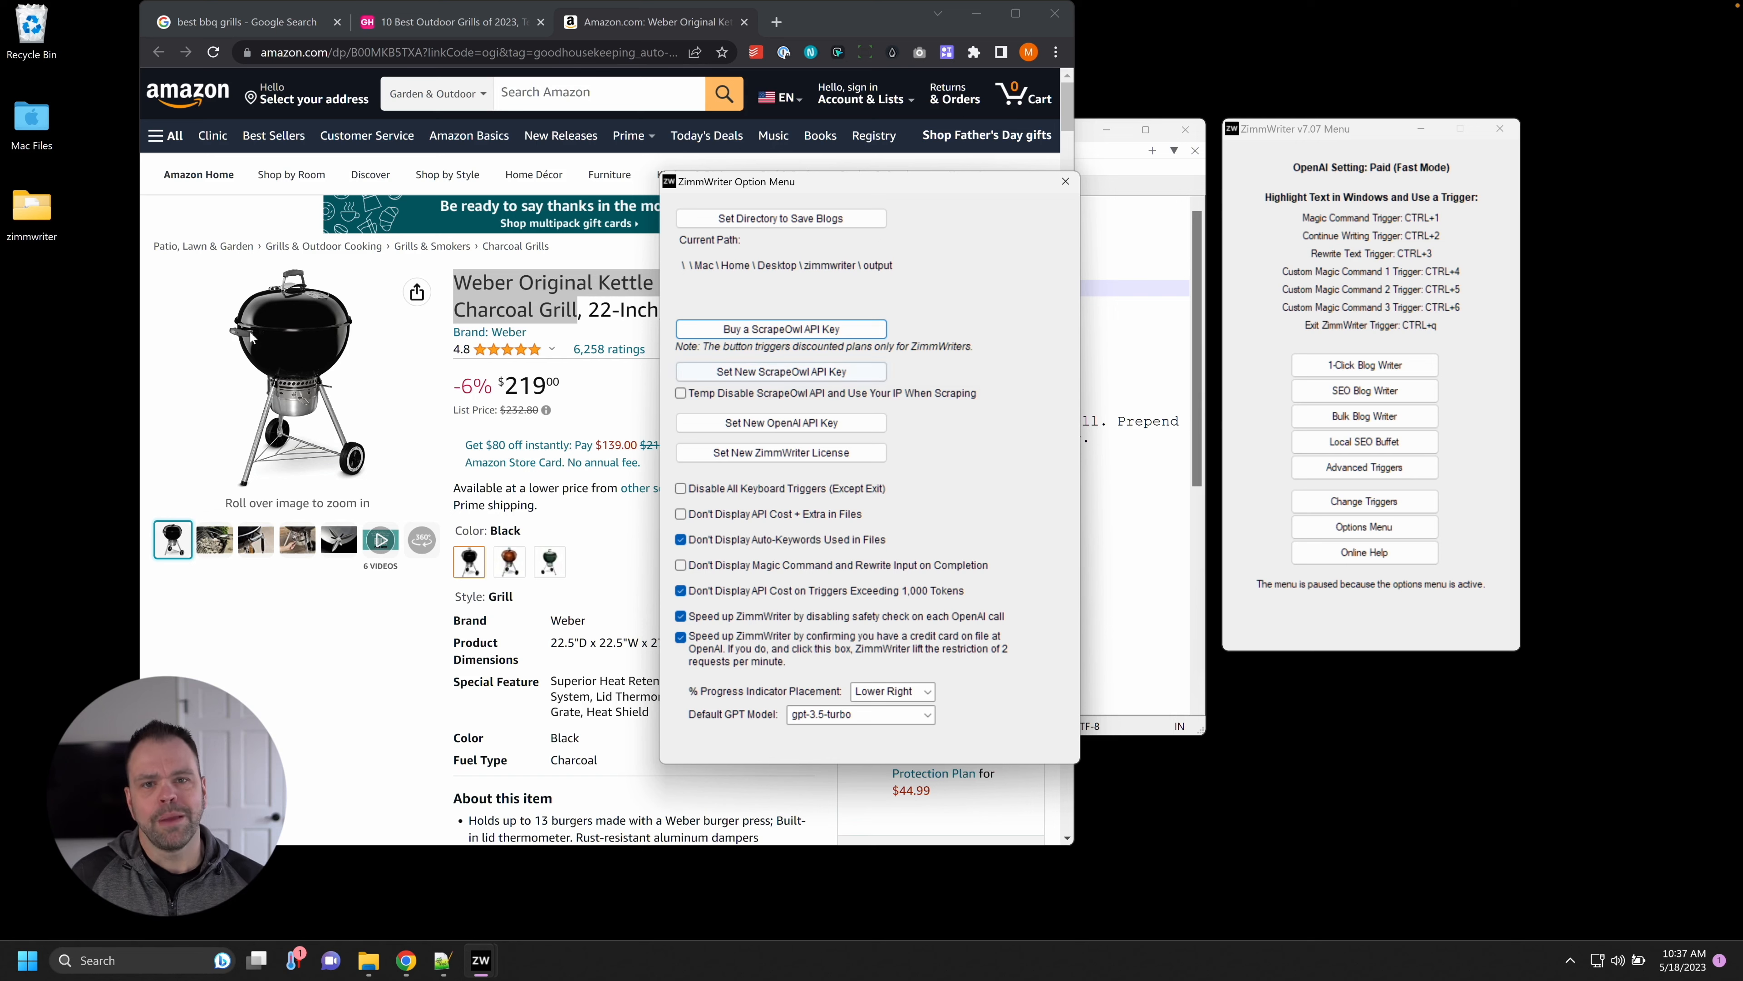
Close the Option Menu and switch Chrome to the Good Housekeeping grill list.
{"action": "left_click", "coordinate": [1065, 180]}
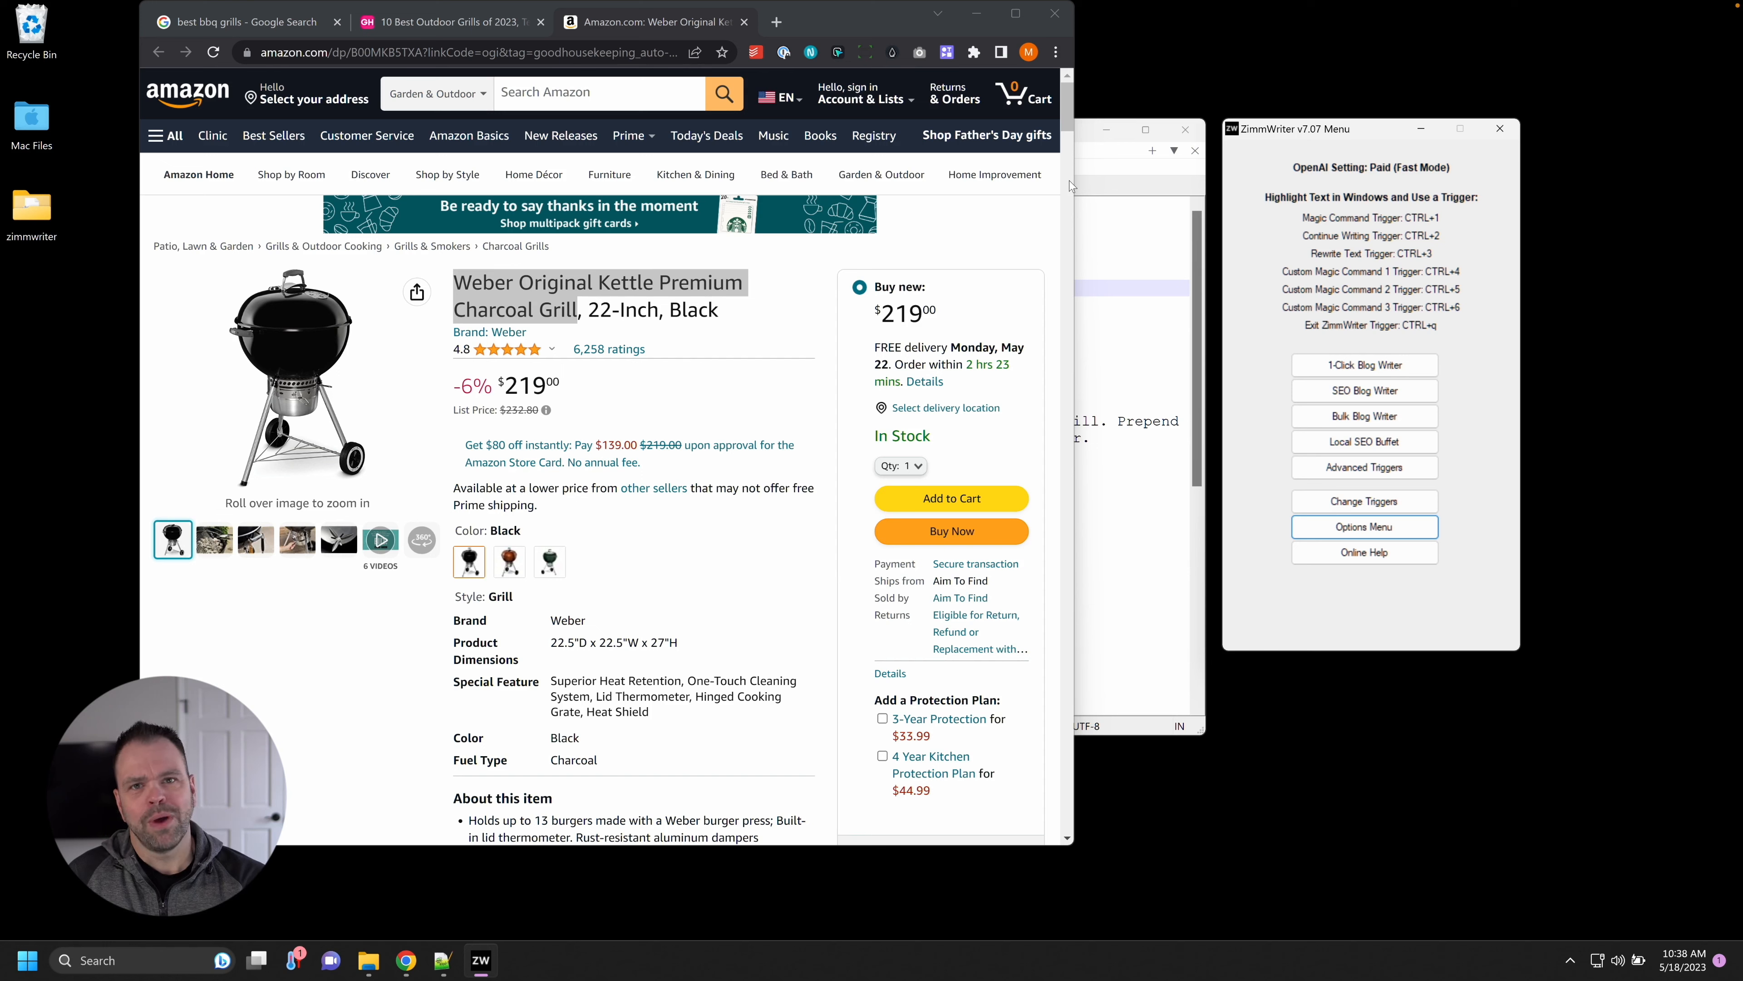
{"action": "left_click", "coordinate": [447, 22]}
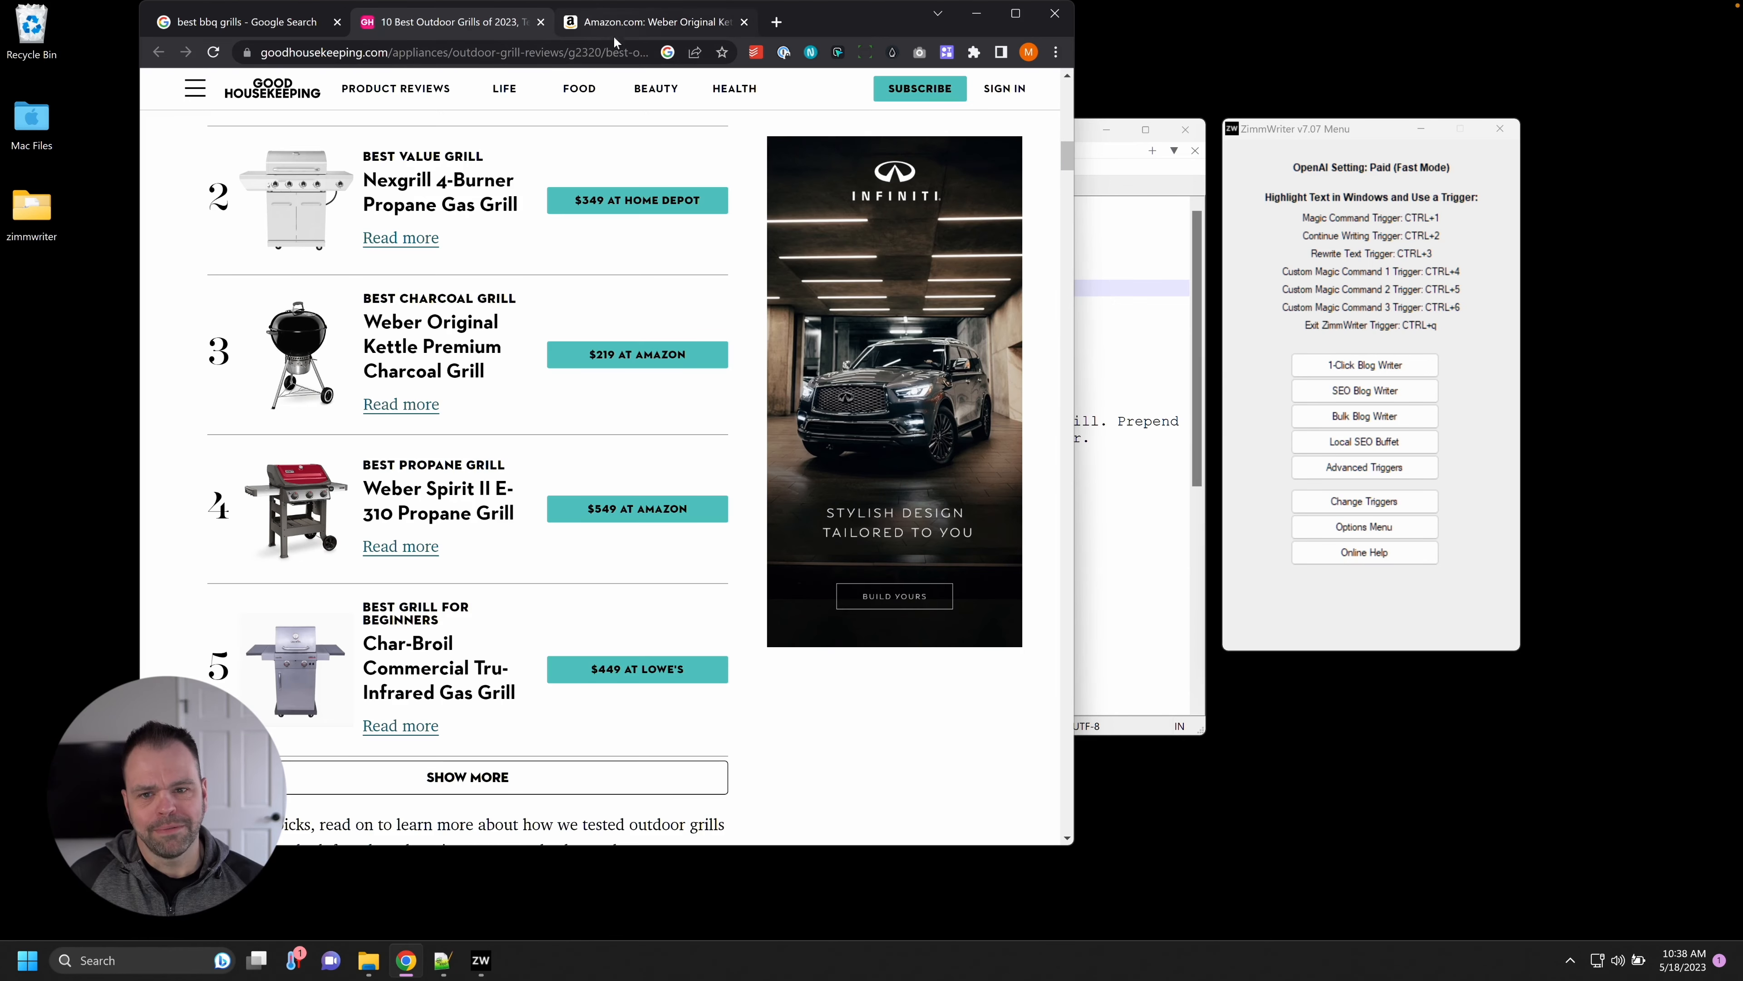
{"action": "left_click", "coordinate": [1369, 526]}
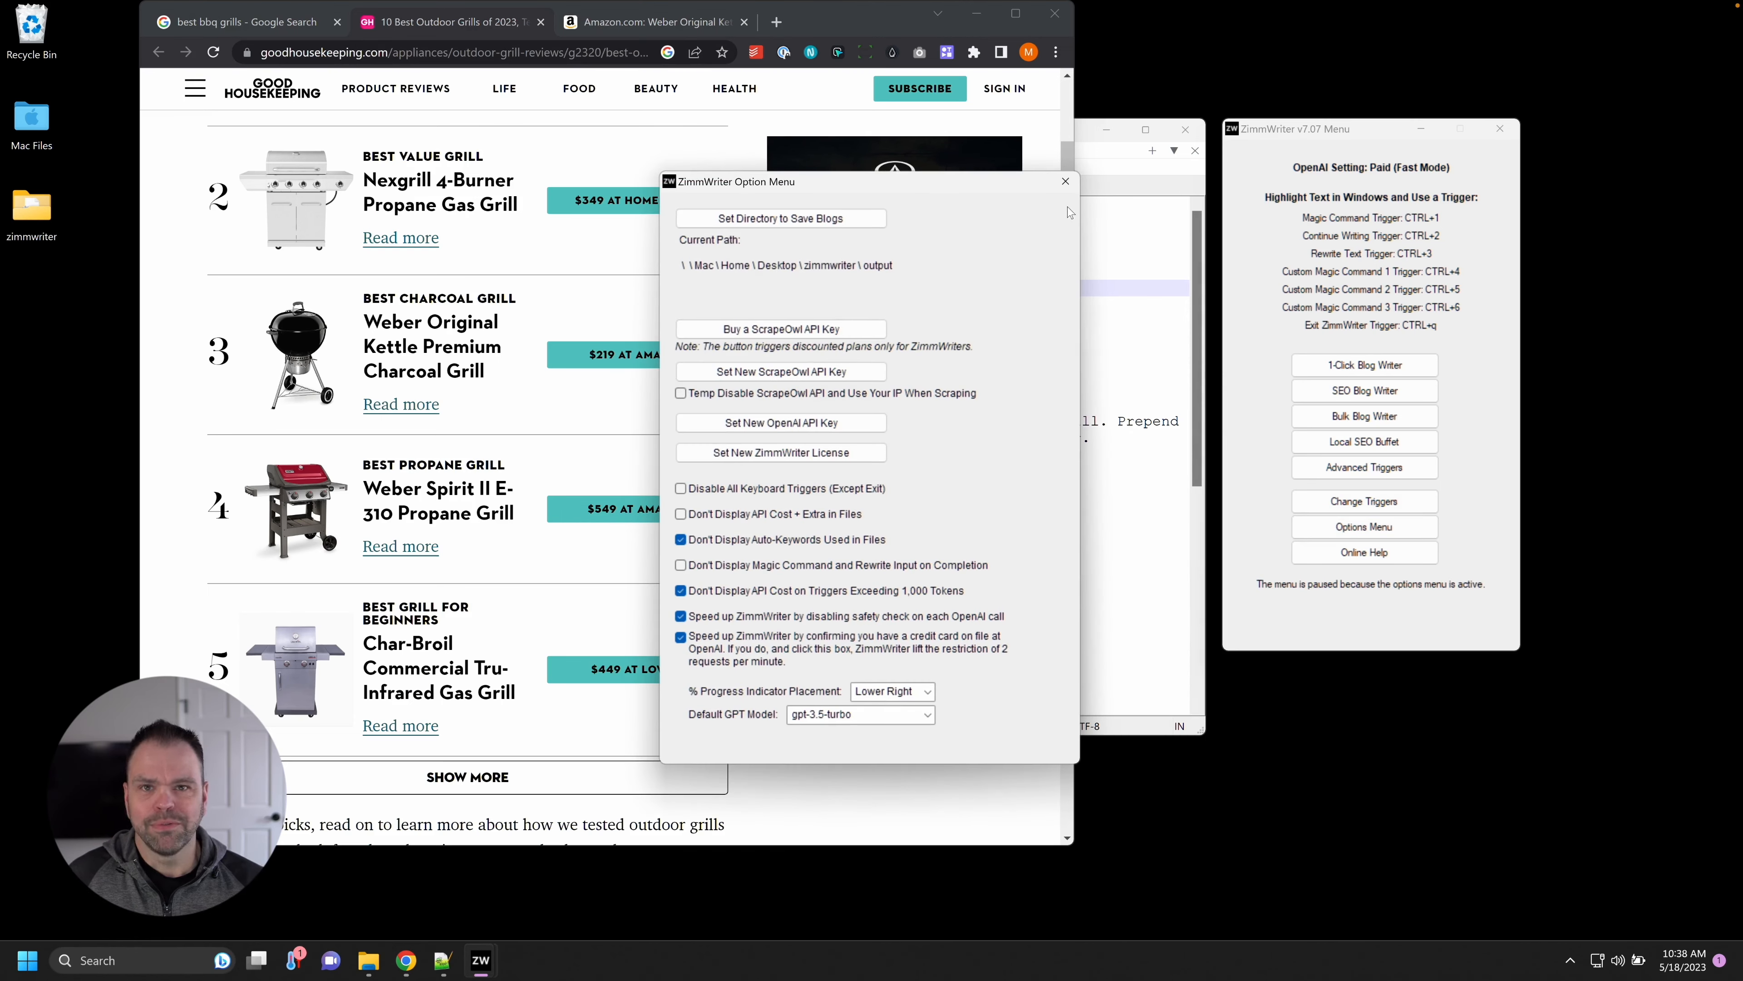
{"action": "left_click", "coordinate": [1064, 181]}
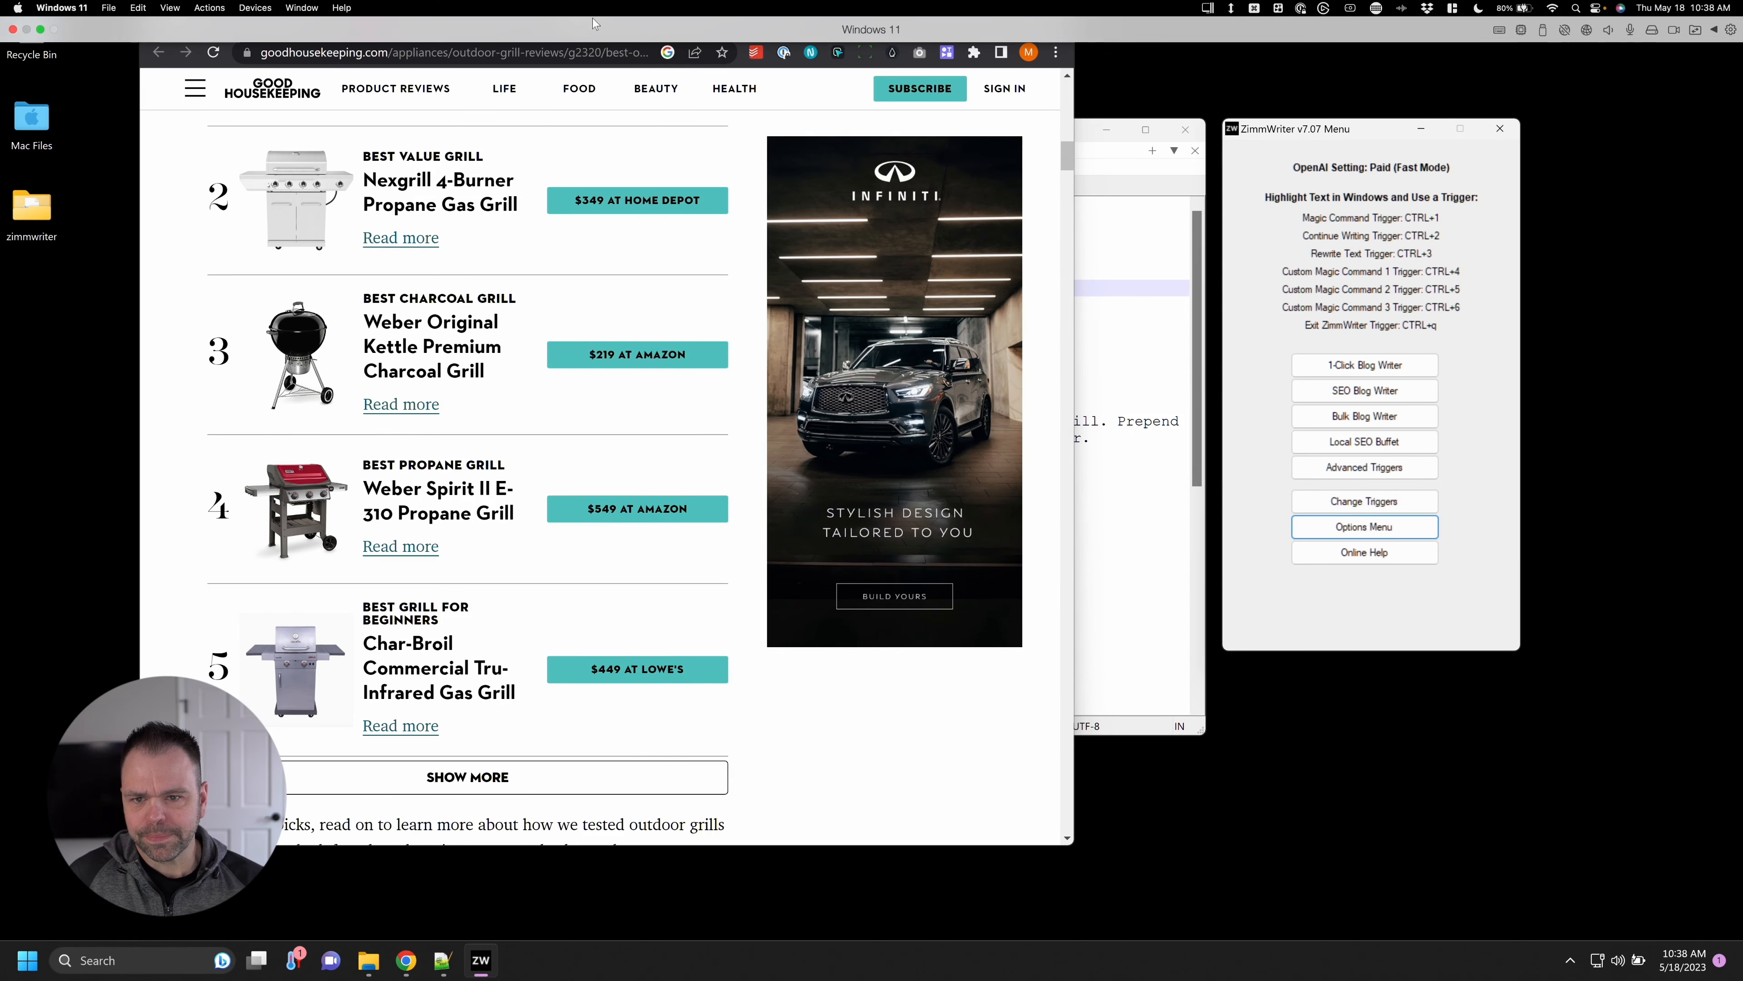
Reopen the SEO Blog Writer beside Chrome and open the Weber Spirit II Amazon page.
{"action": "left_click", "coordinate": [1384, 391]}
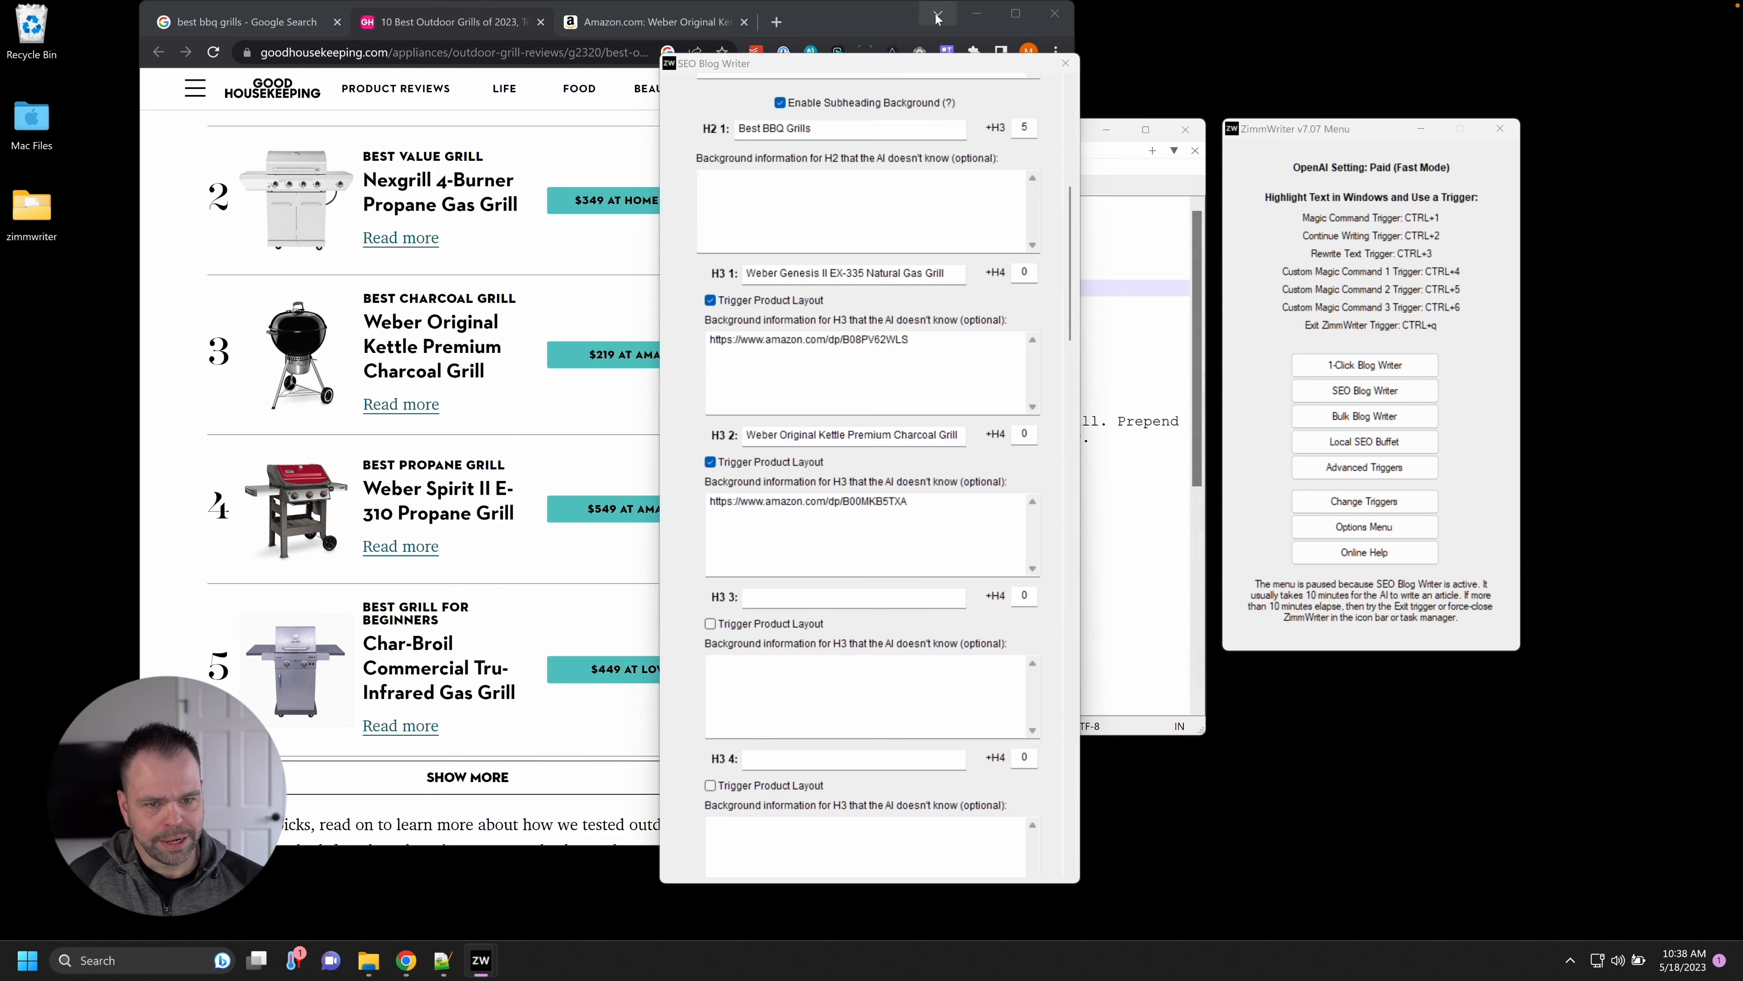
{"action": "left_click_drag", "start_coordinate": [933, 63], "coordinate": [1382, 37]}
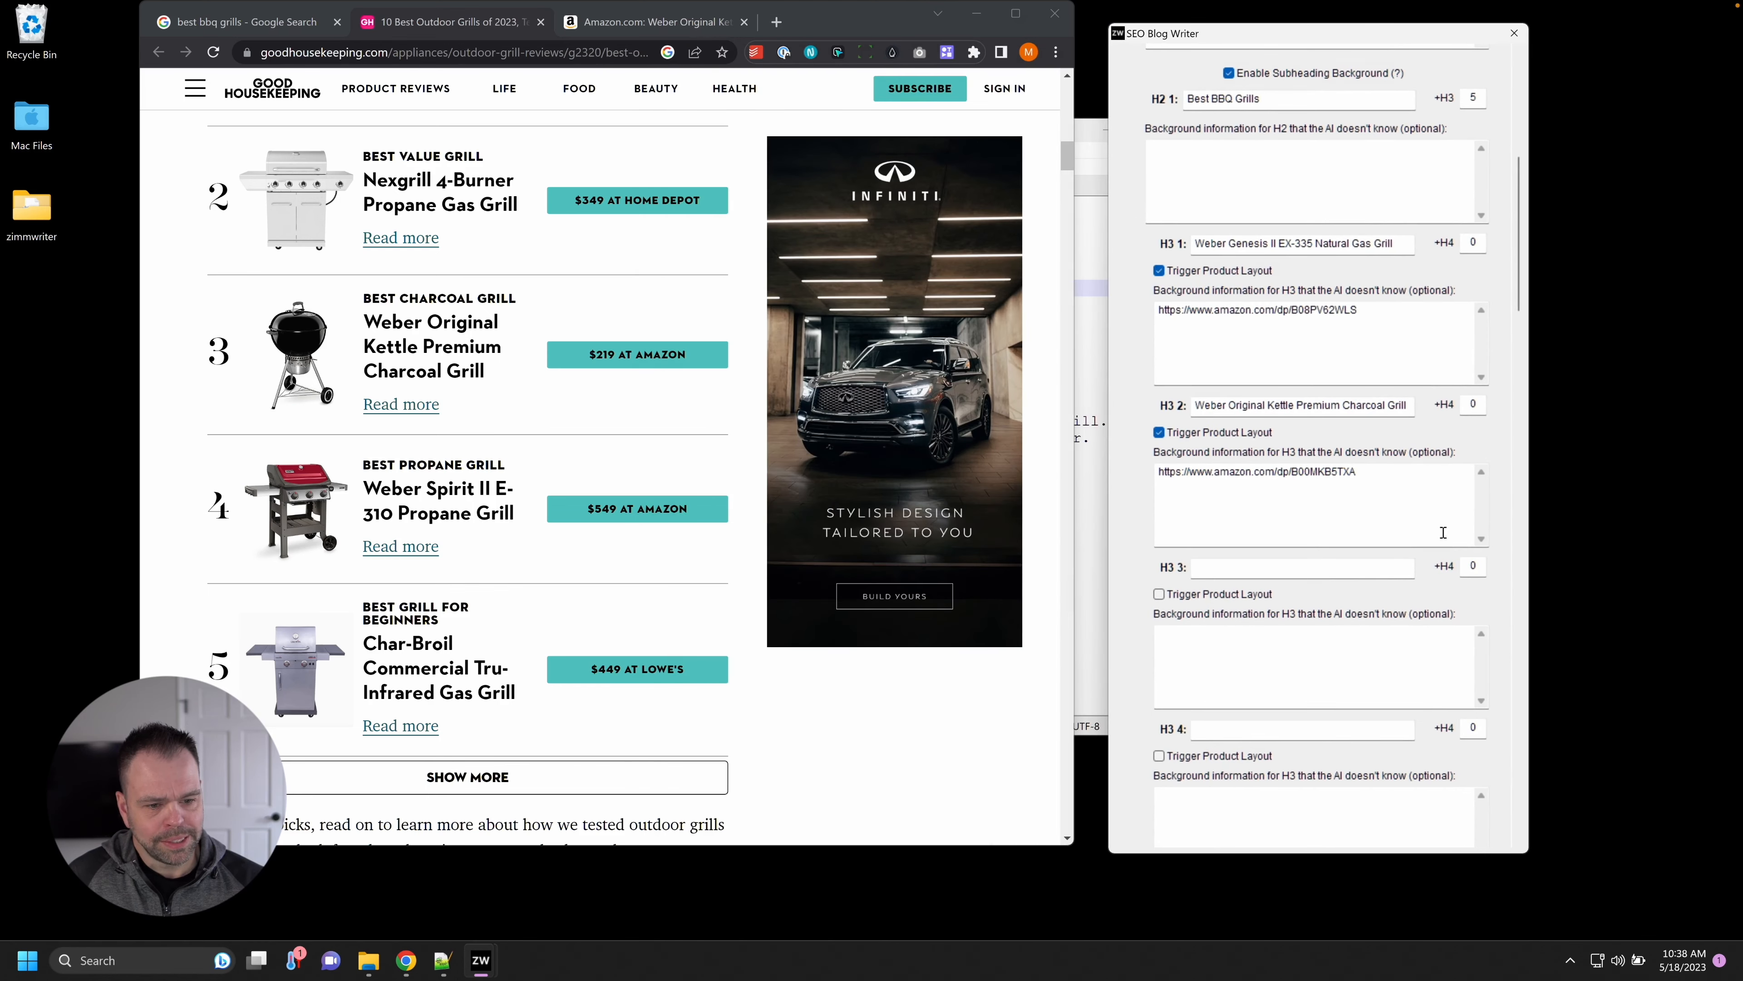
{"action": "scroll", "coordinate": [1463, 530], "scroll_direction": "down", "scroll_amount": 2}
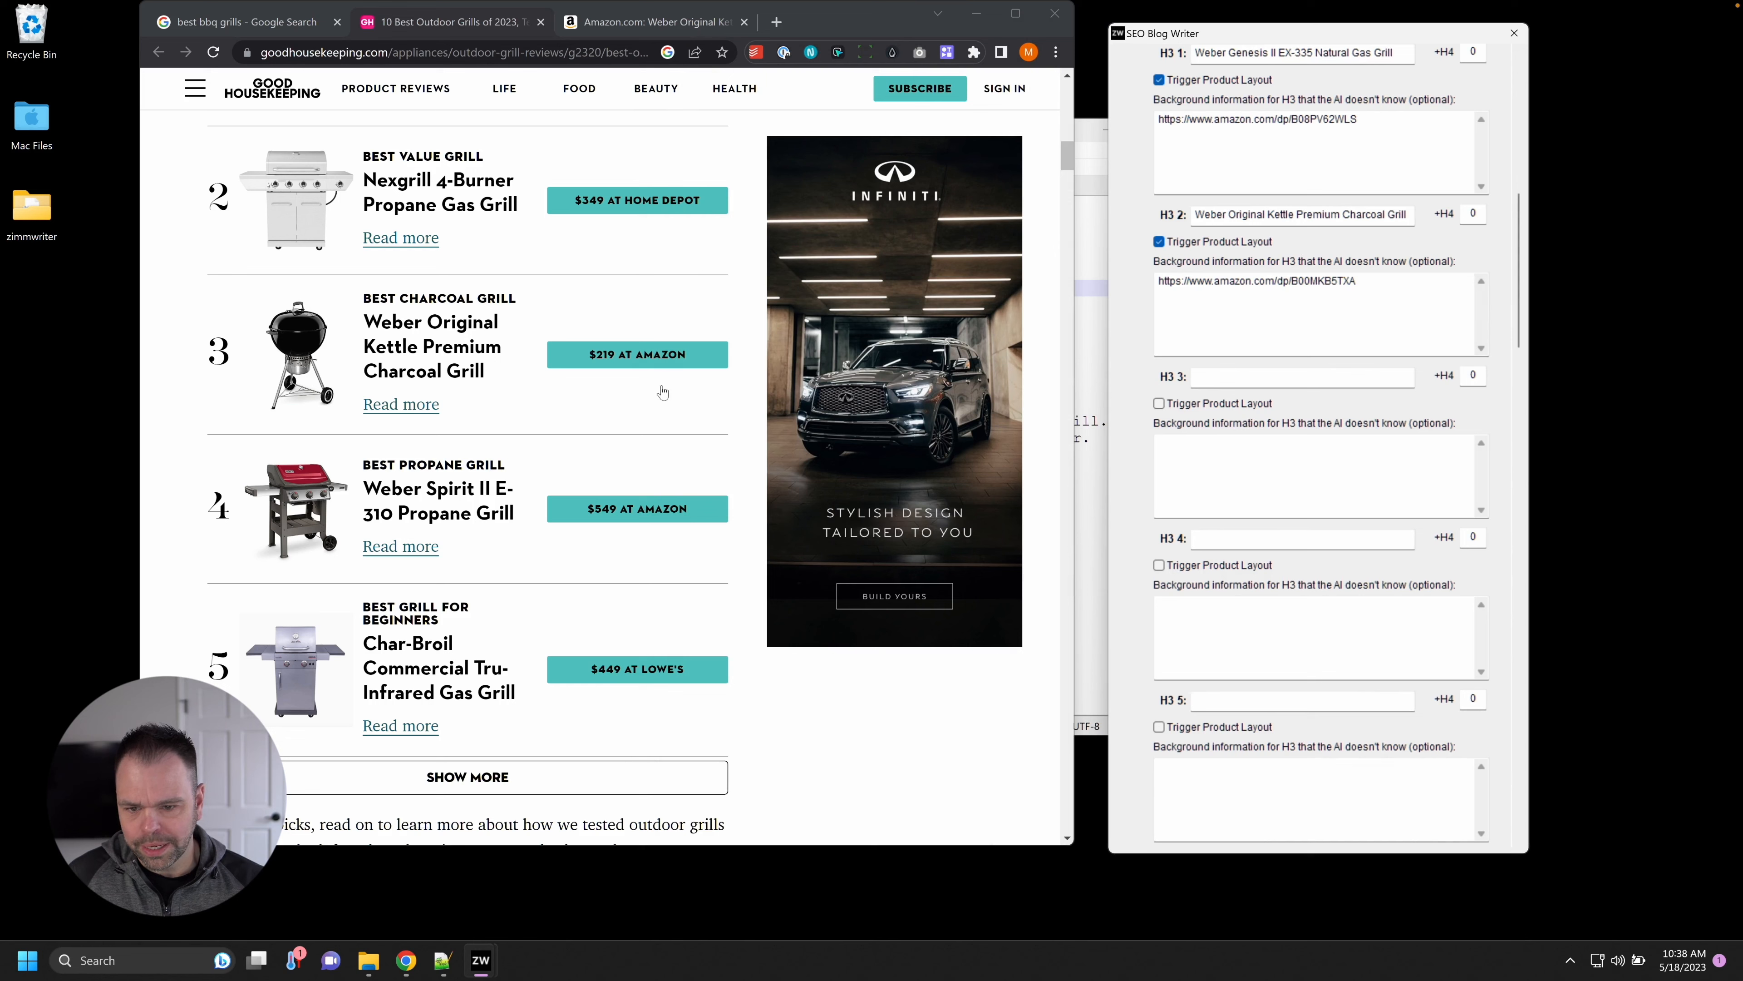
{"action": "middle_click", "coordinate": [639, 508]}
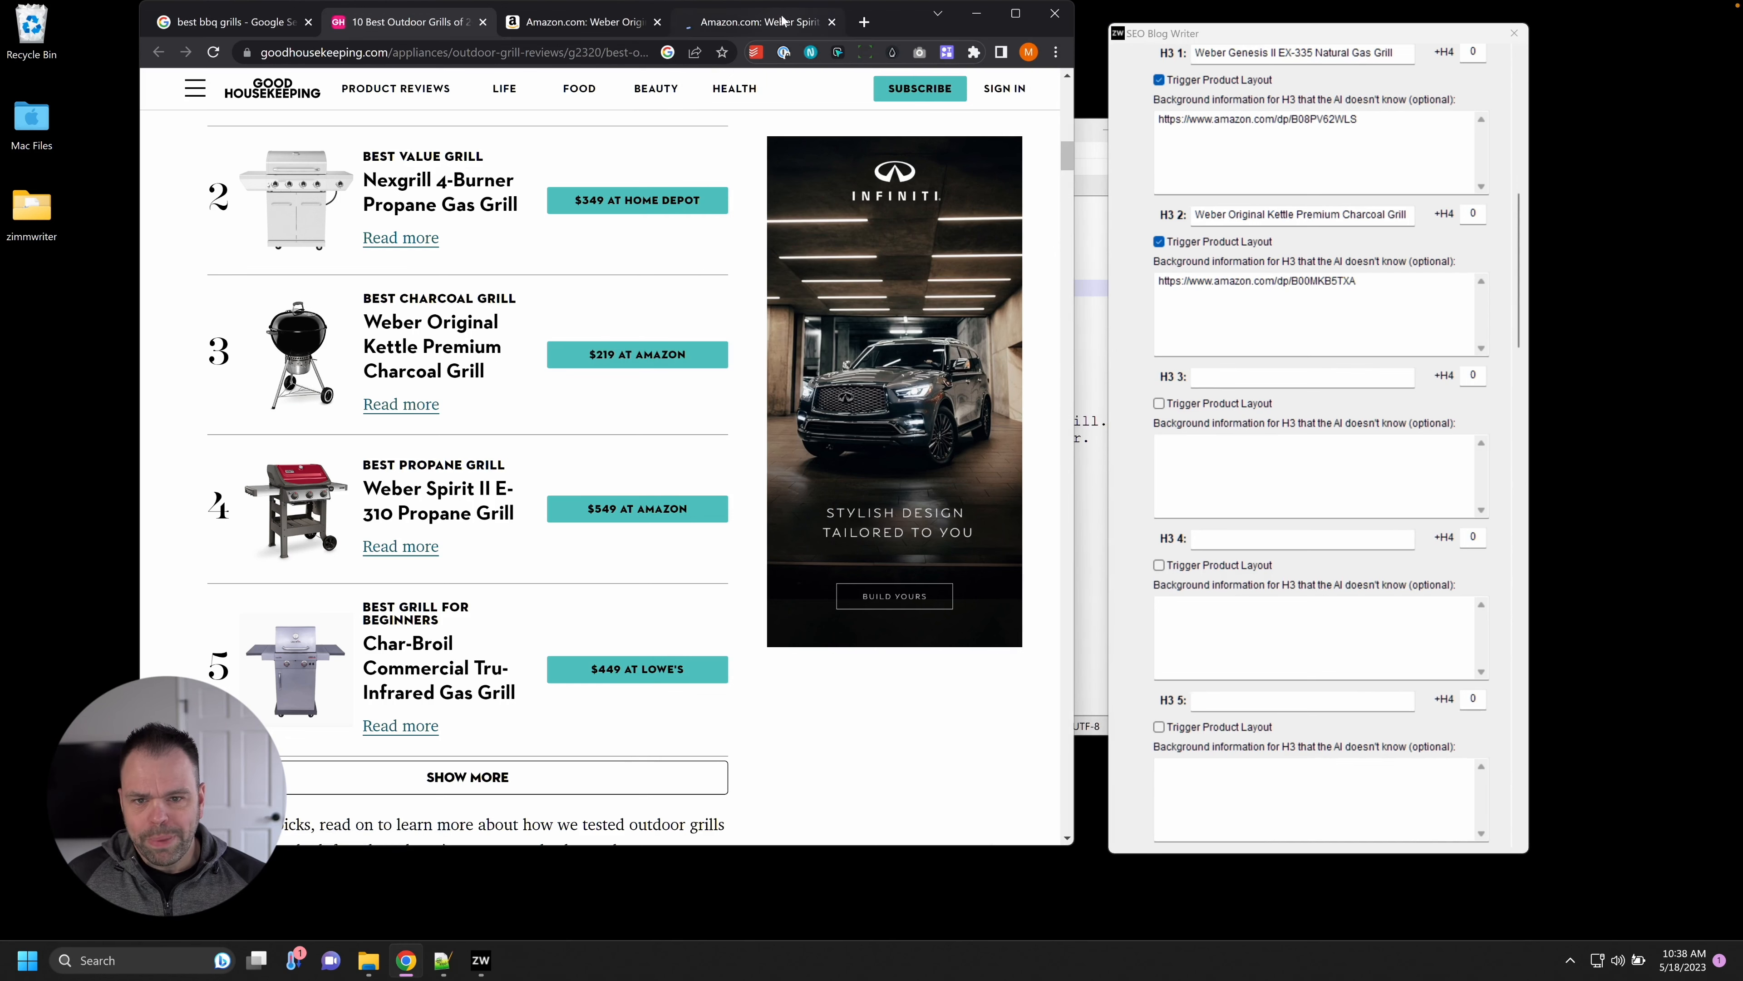
{"action": "left_click", "coordinate": [784, 21]}
{"action": "left_click", "coordinate": [658, 21]}
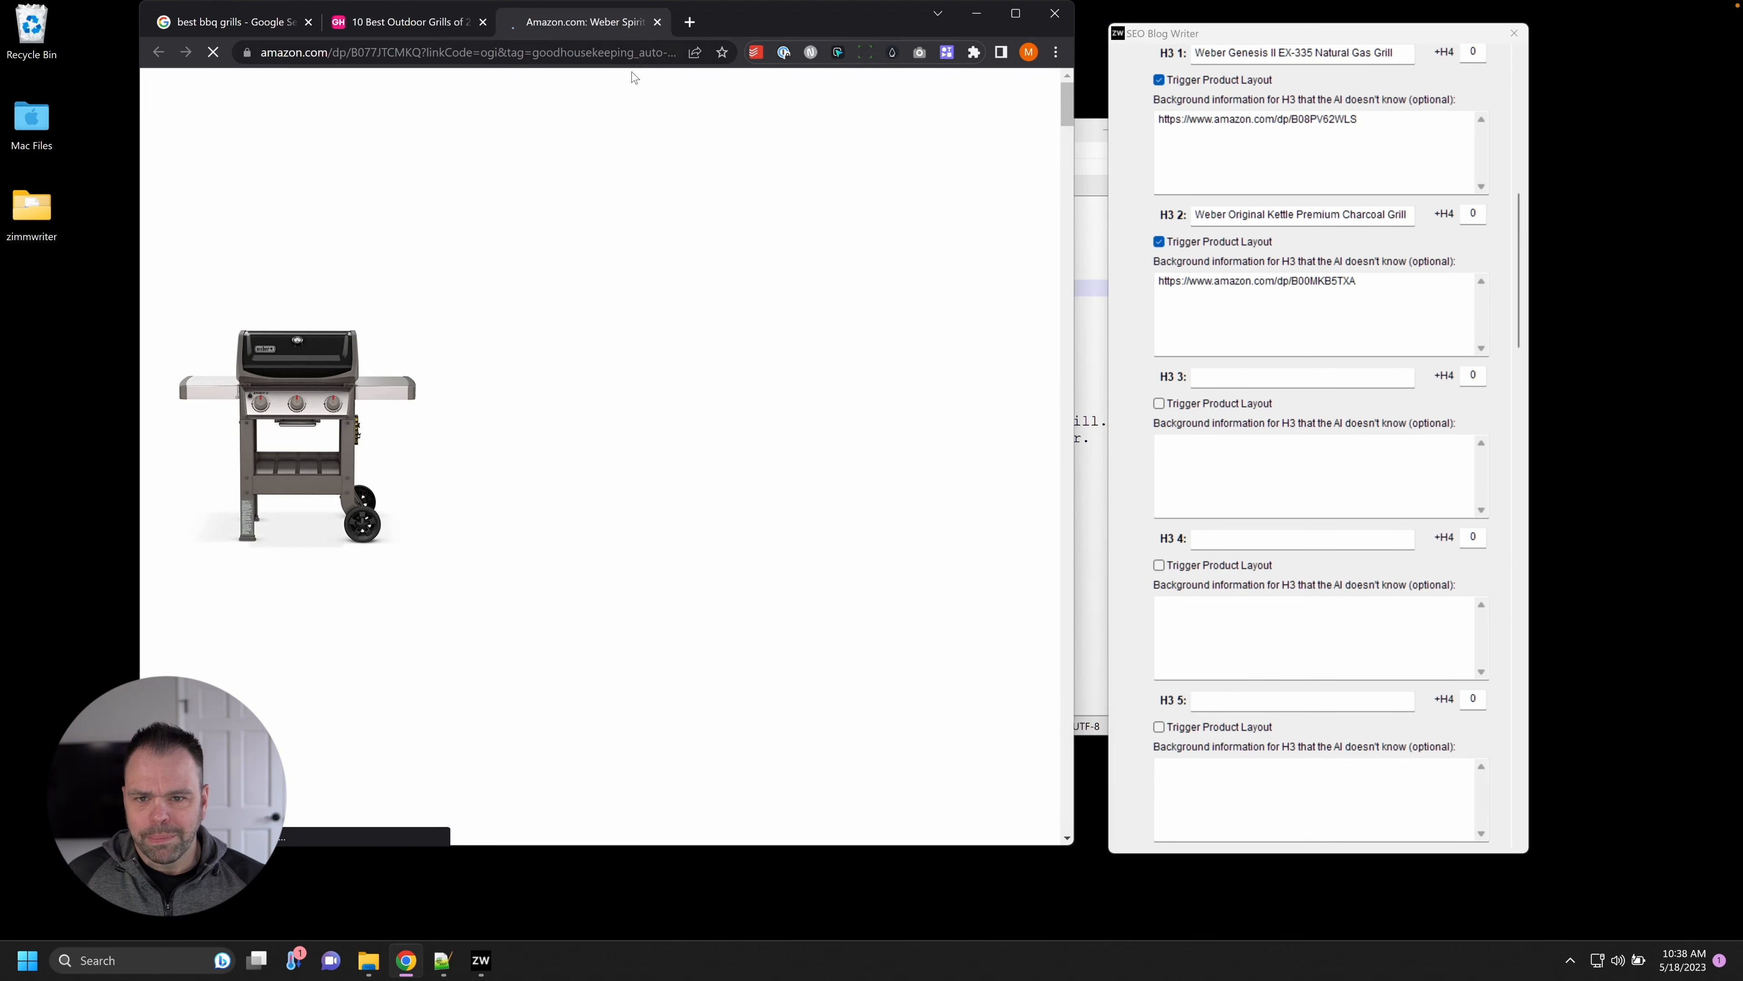
{"action": "left_click", "coordinate": [519, 59]}
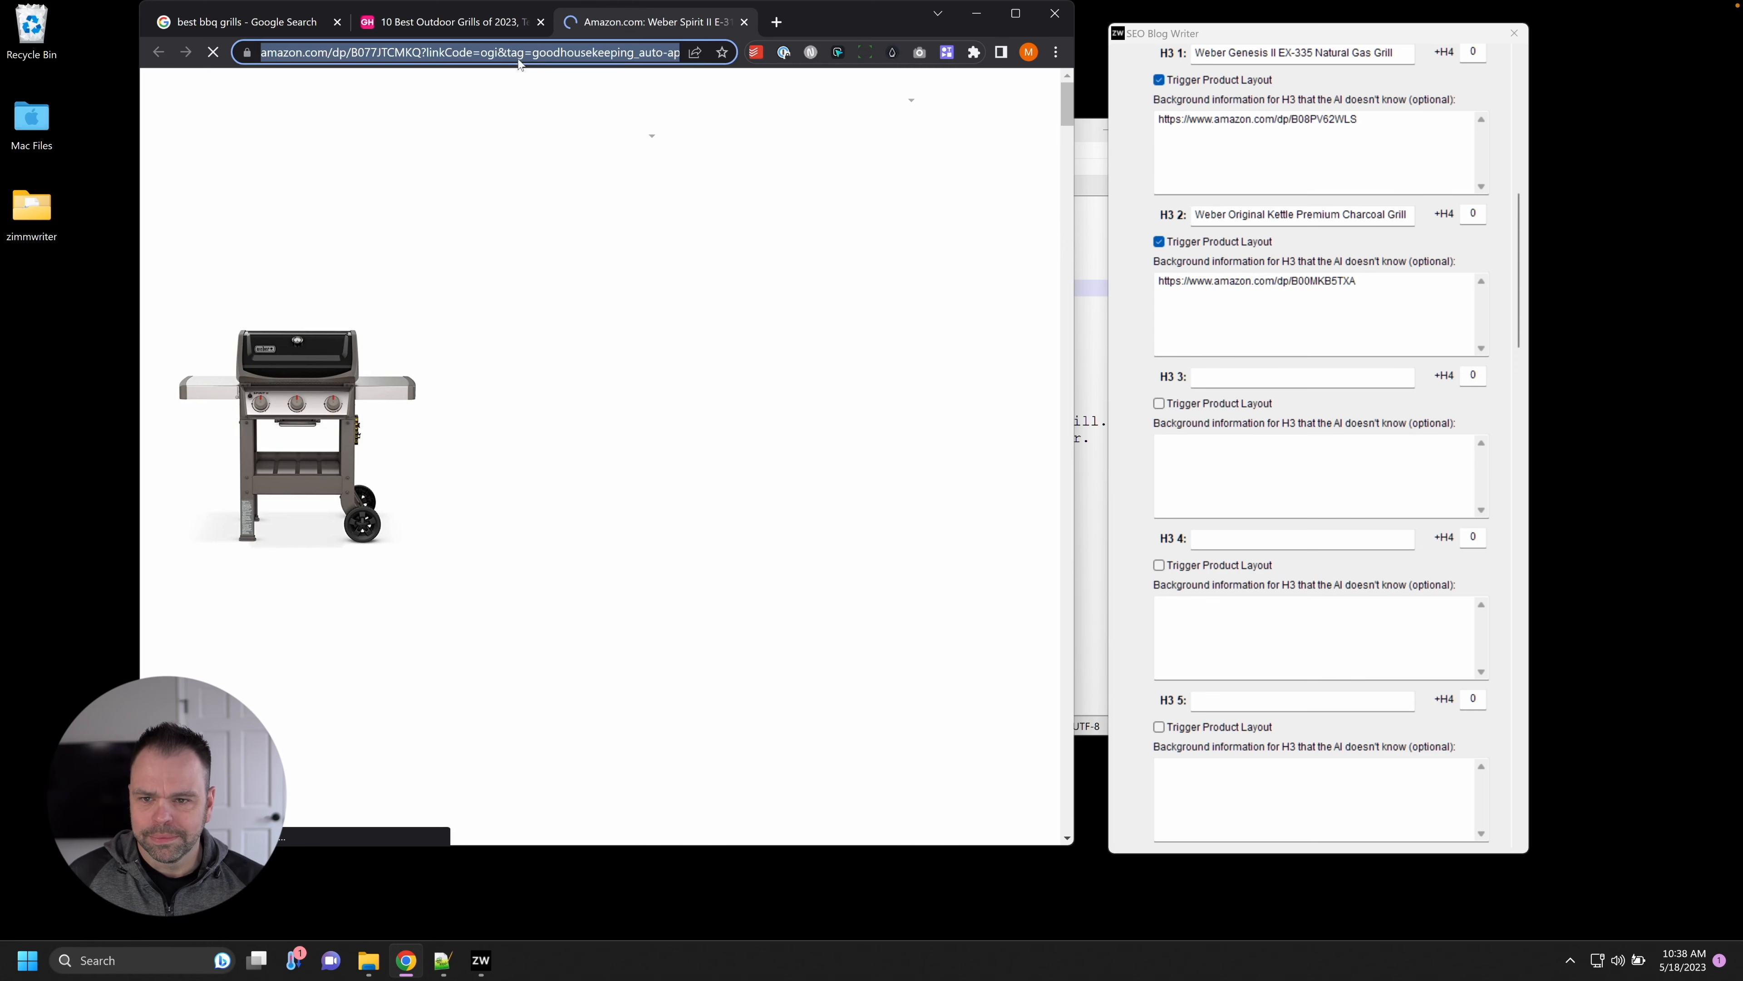
{"action": "left_click", "coordinate": [1382, 489]}
{"action": "key", "text": "ctrl+v"}
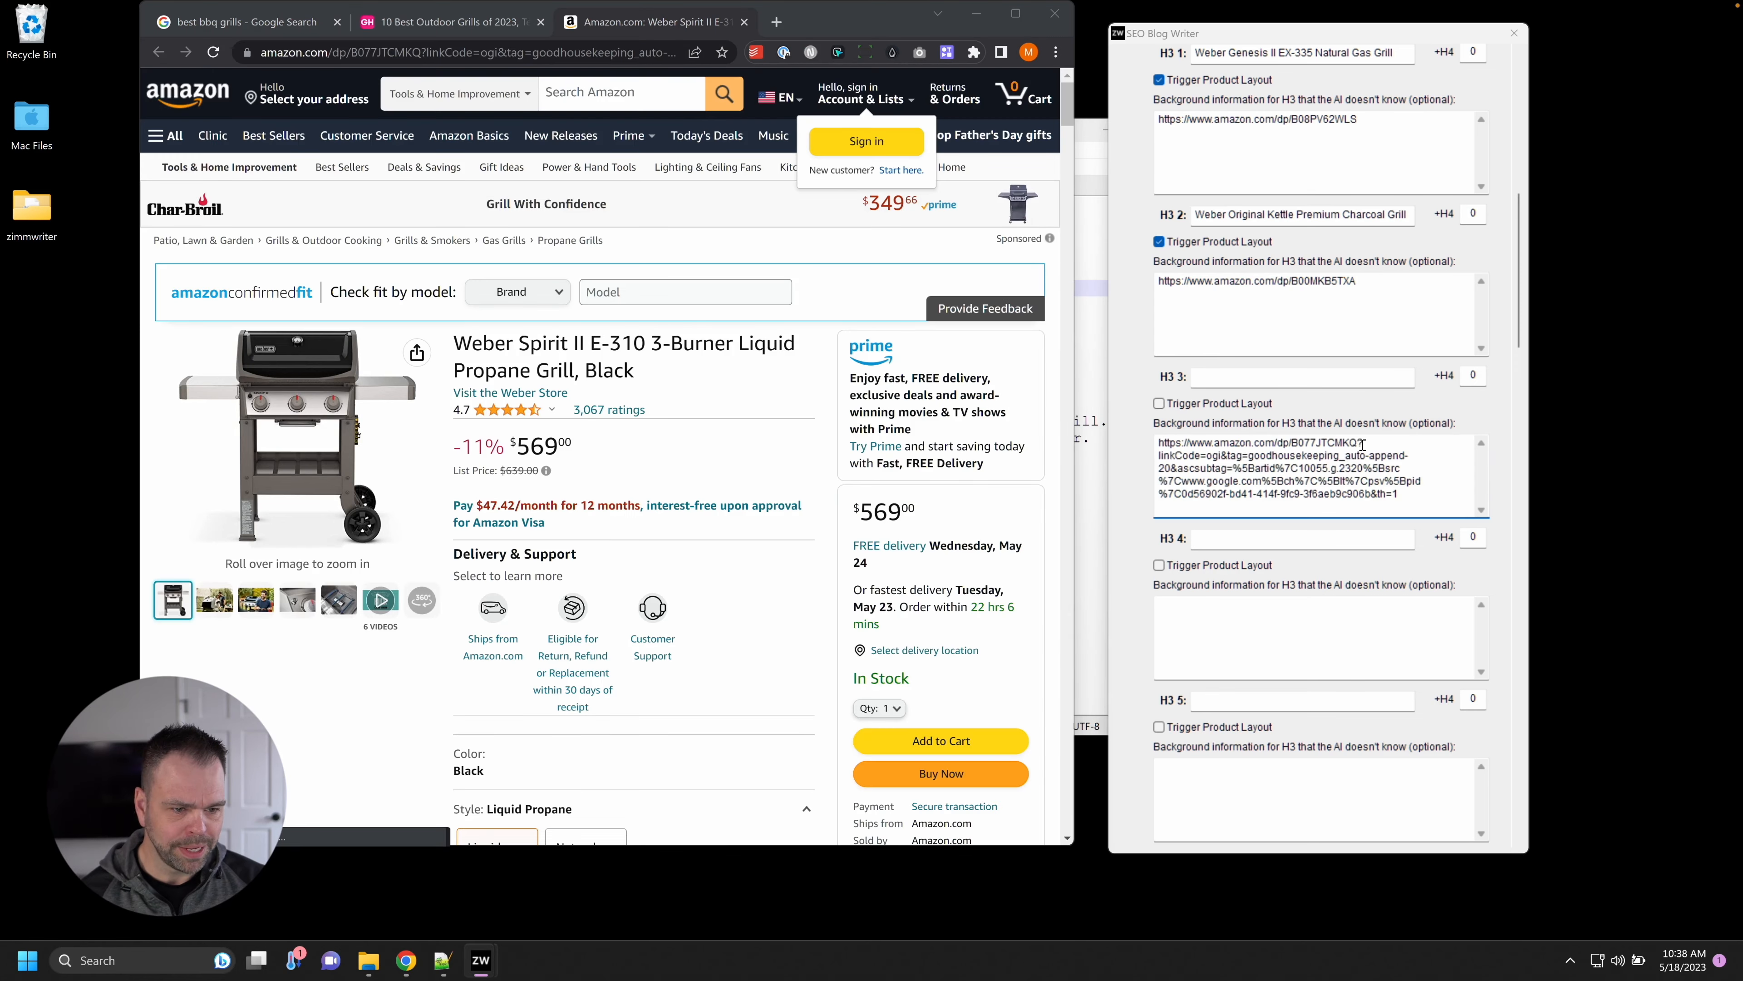
{"action": "left_click_drag", "start_coordinate": [1364, 443], "coordinate": [1428, 498]}
{"action": "key", "text": "BackSpace"}
{"action": "key", "text": "BackSpace"}
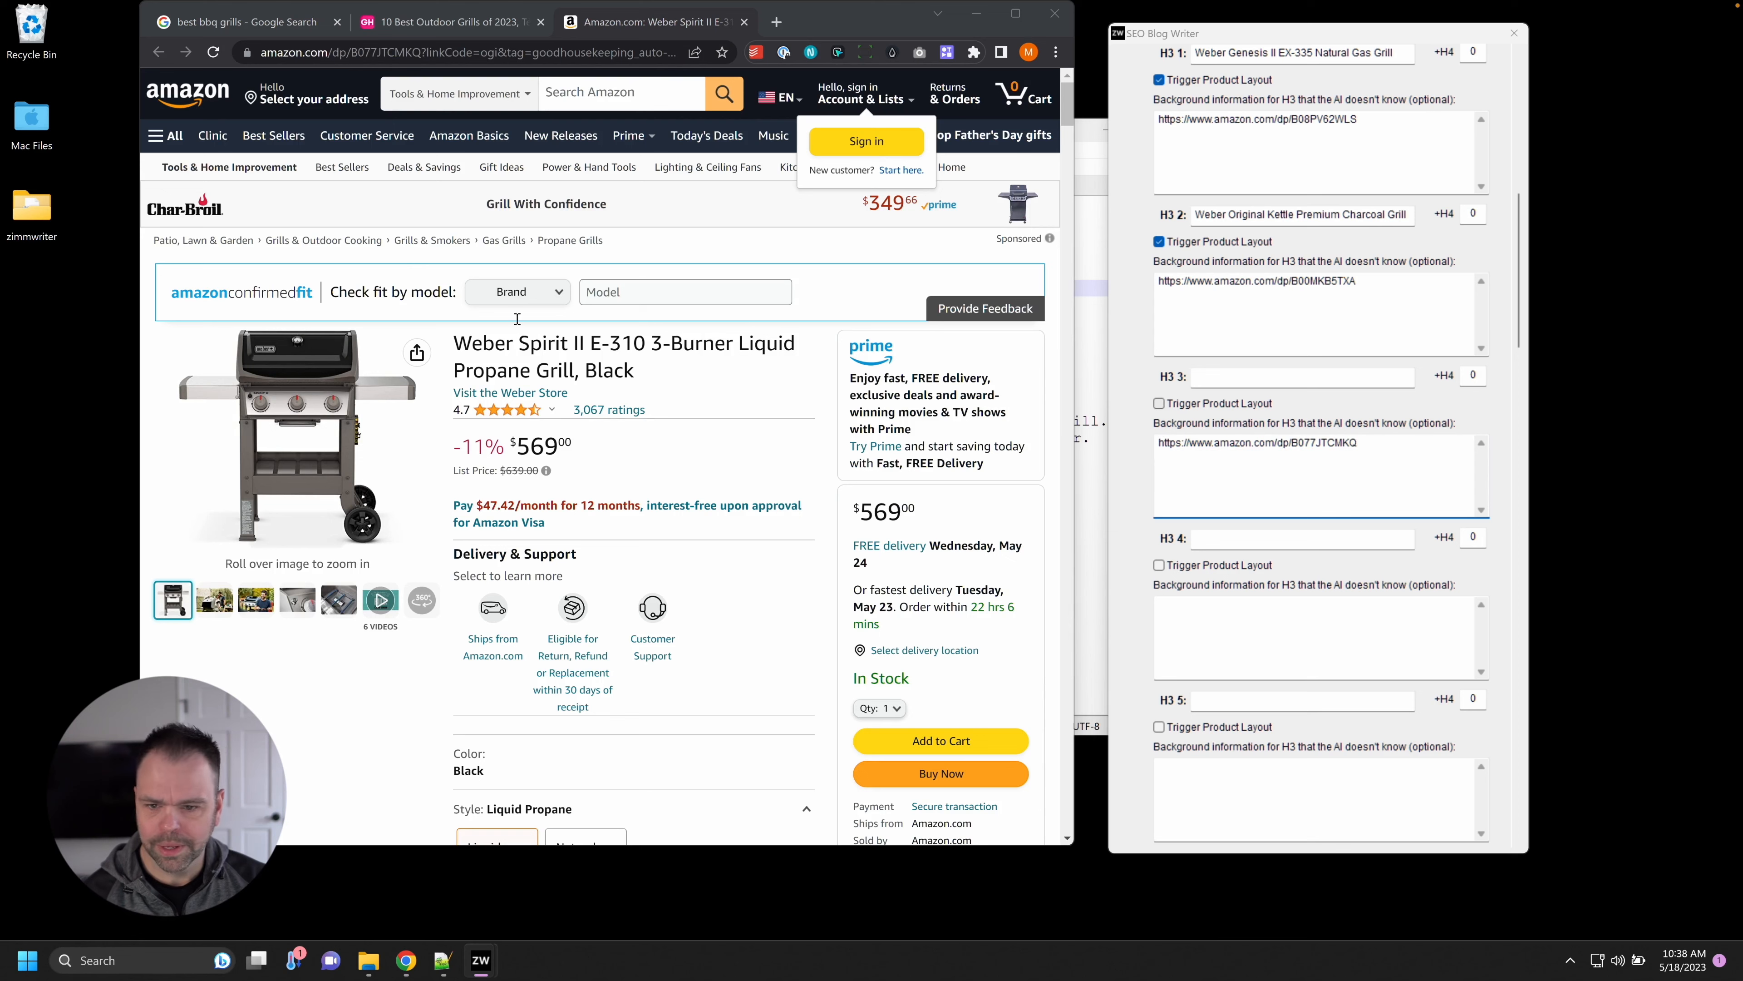
Title H3 3 'Weber Spirit II E-310 3-Burner Liquid Propane Grill' with product layout on.
{"action": "left_click_drag", "start_coordinate": [454, 343], "coordinate": [575, 371]}
{"action": "key", "text": "ctrl+c"}
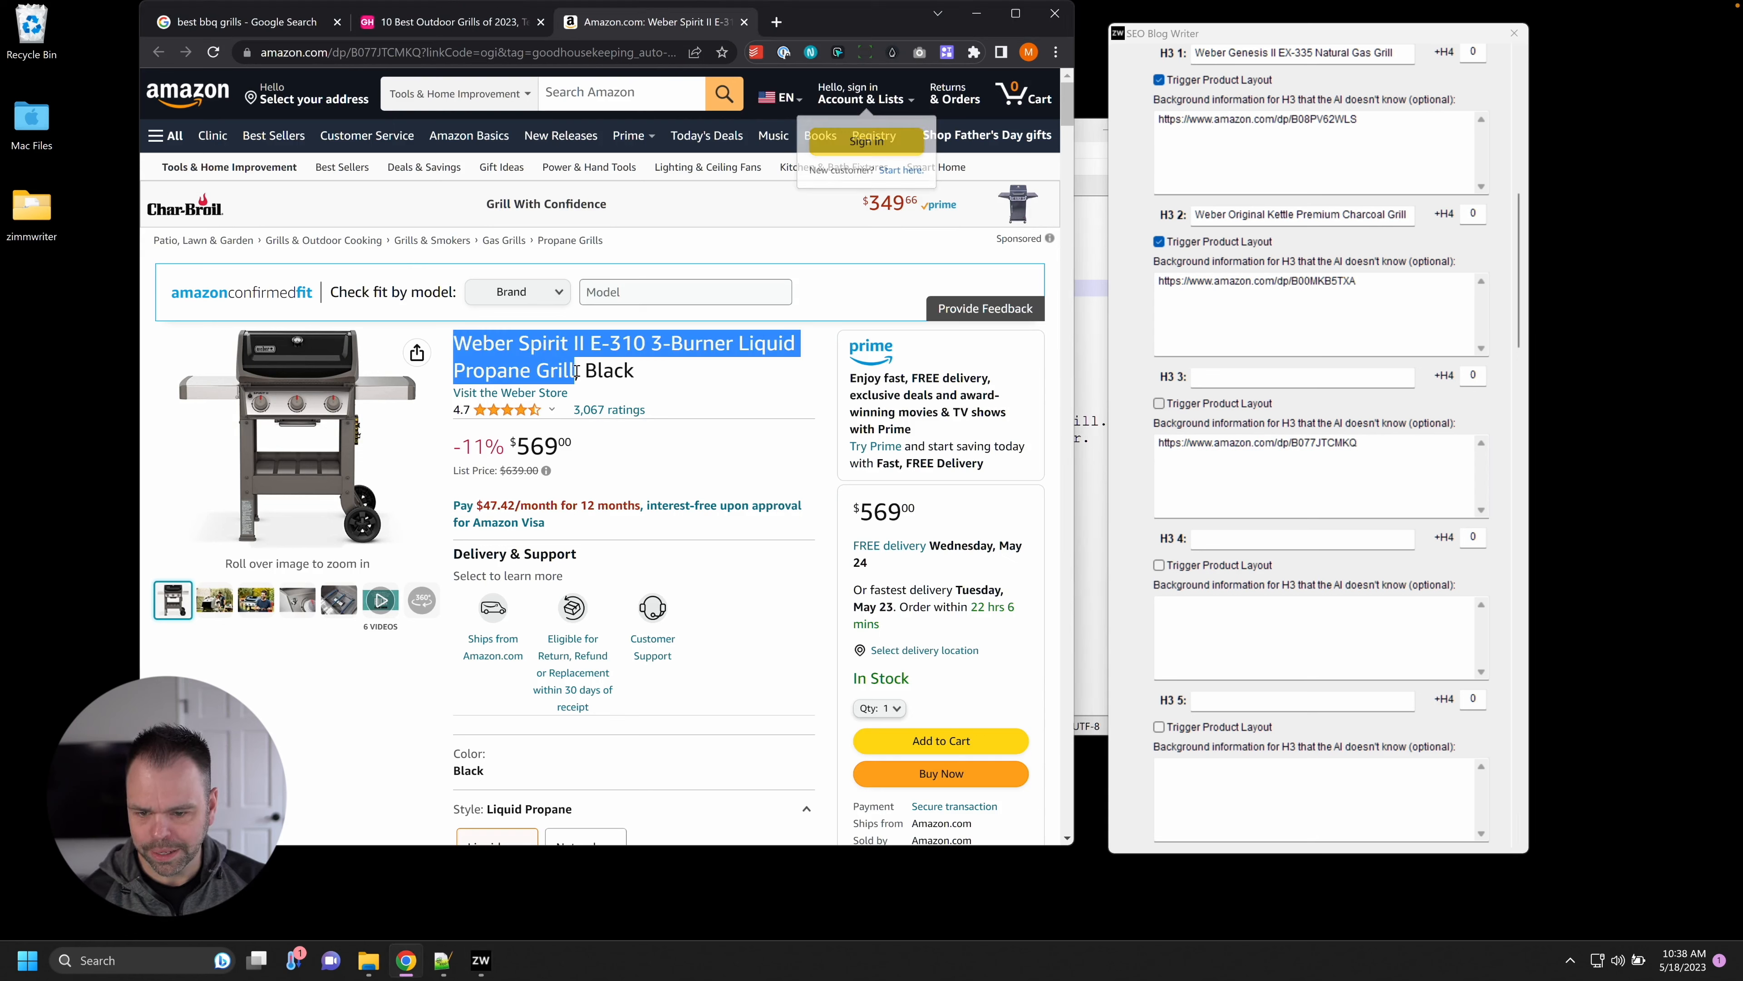
{"action": "left_click", "coordinate": [1266, 378]}
{"action": "key", "text": "ctrl+v"}
{"action": "left_click", "coordinate": [1160, 403]}
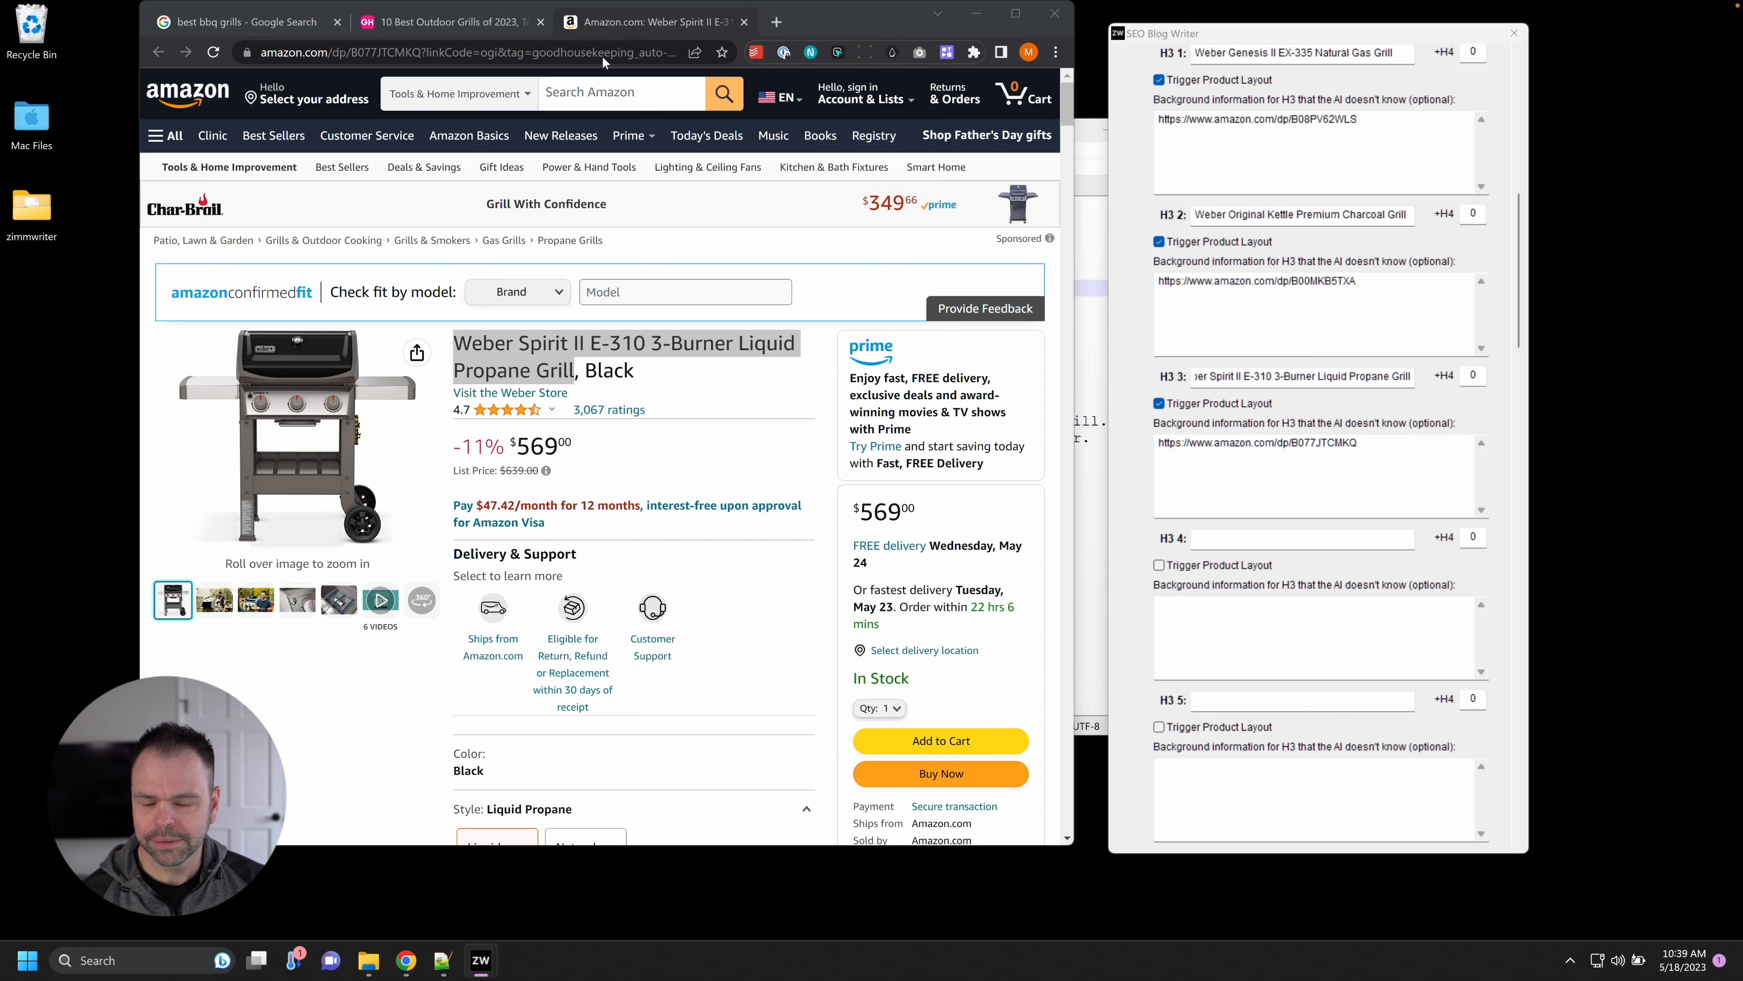
{"action": "left_click", "coordinate": [744, 22]}
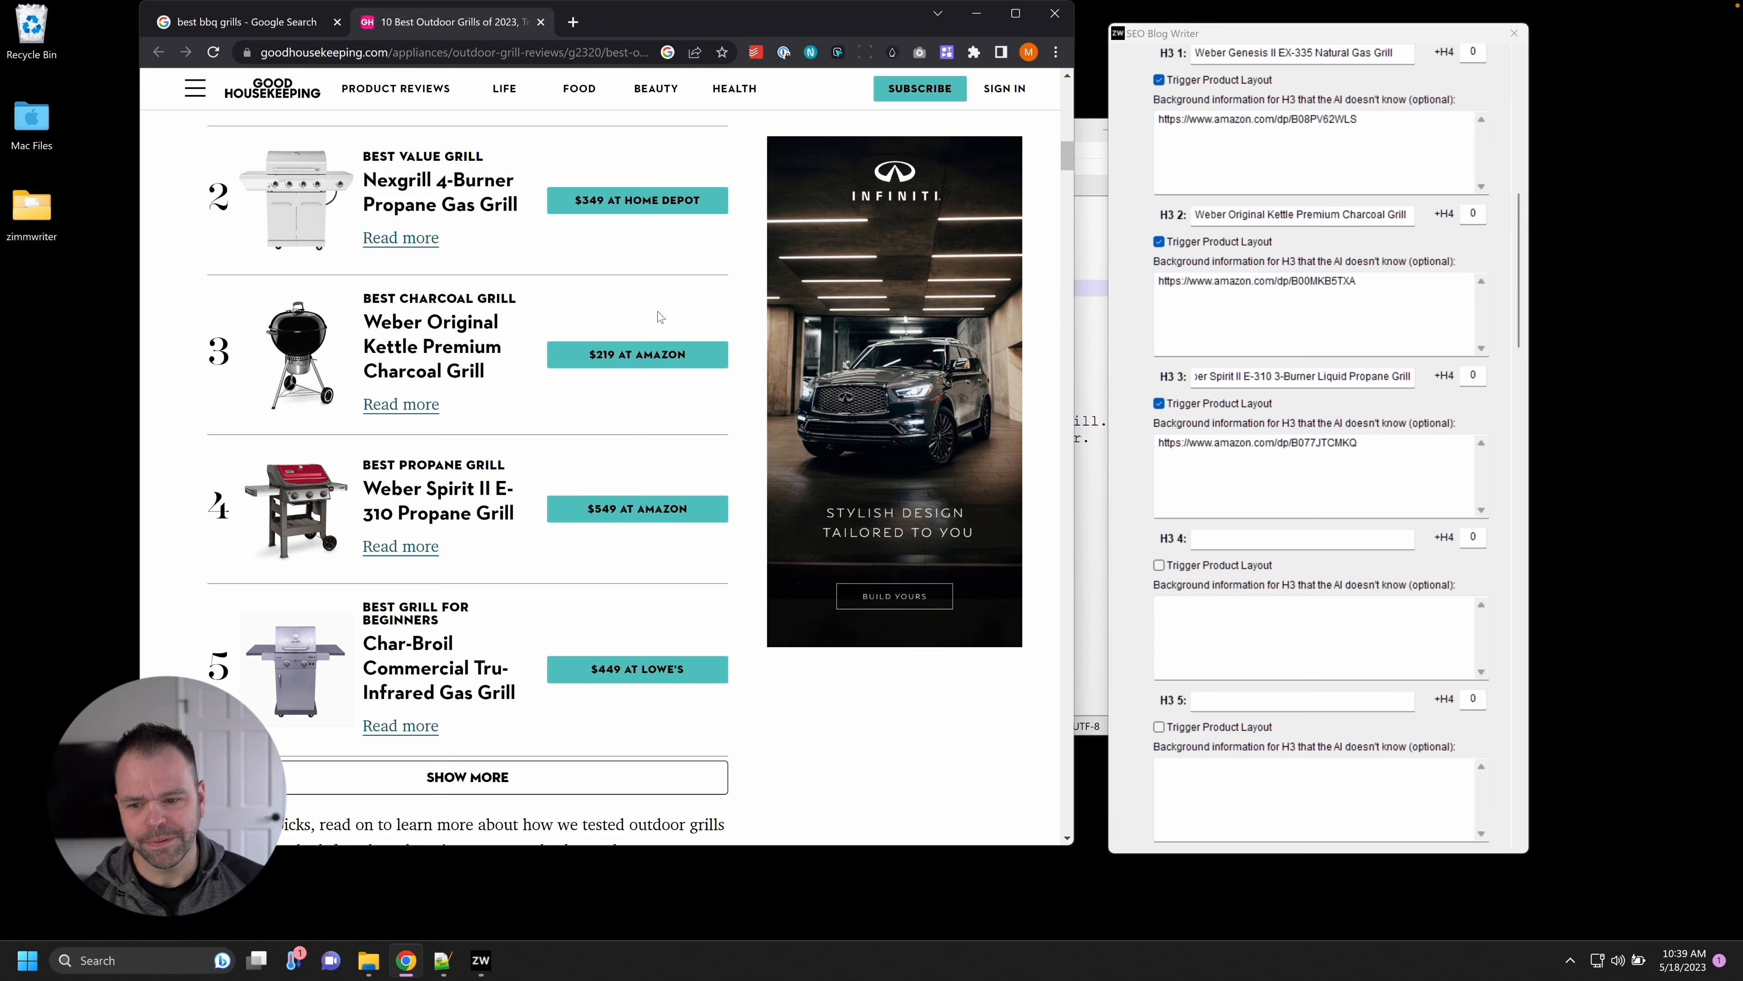
Expand the grill list and open the Weber Pulse Amazon page in a new tab.
{"action": "scroll", "coordinate": [730, 546], "scroll_direction": "down", "scroll_amount": 3}
{"action": "left_click", "coordinate": [565, 584]}
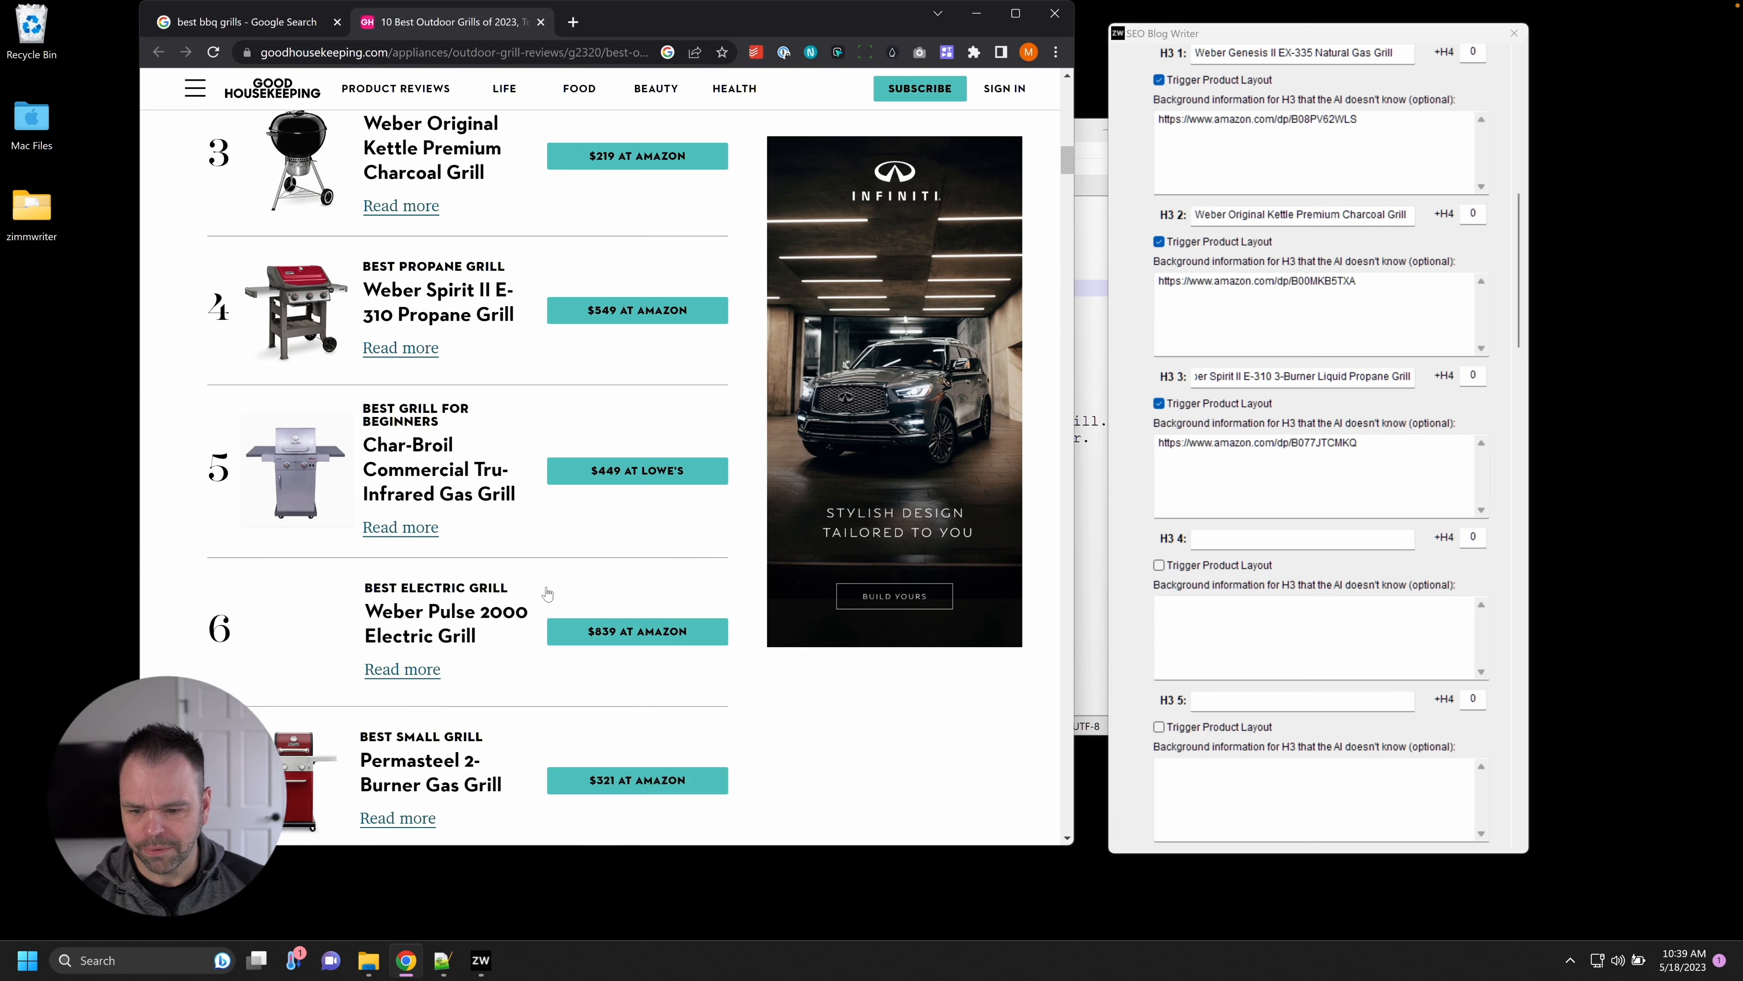
{"action": "scroll", "coordinate": [673, 572], "scroll_direction": "down", "scroll_amount": 3}
{"action": "right_click", "coordinate": [647, 431]}
{"action": "left_click", "coordinate": [669, 445]}
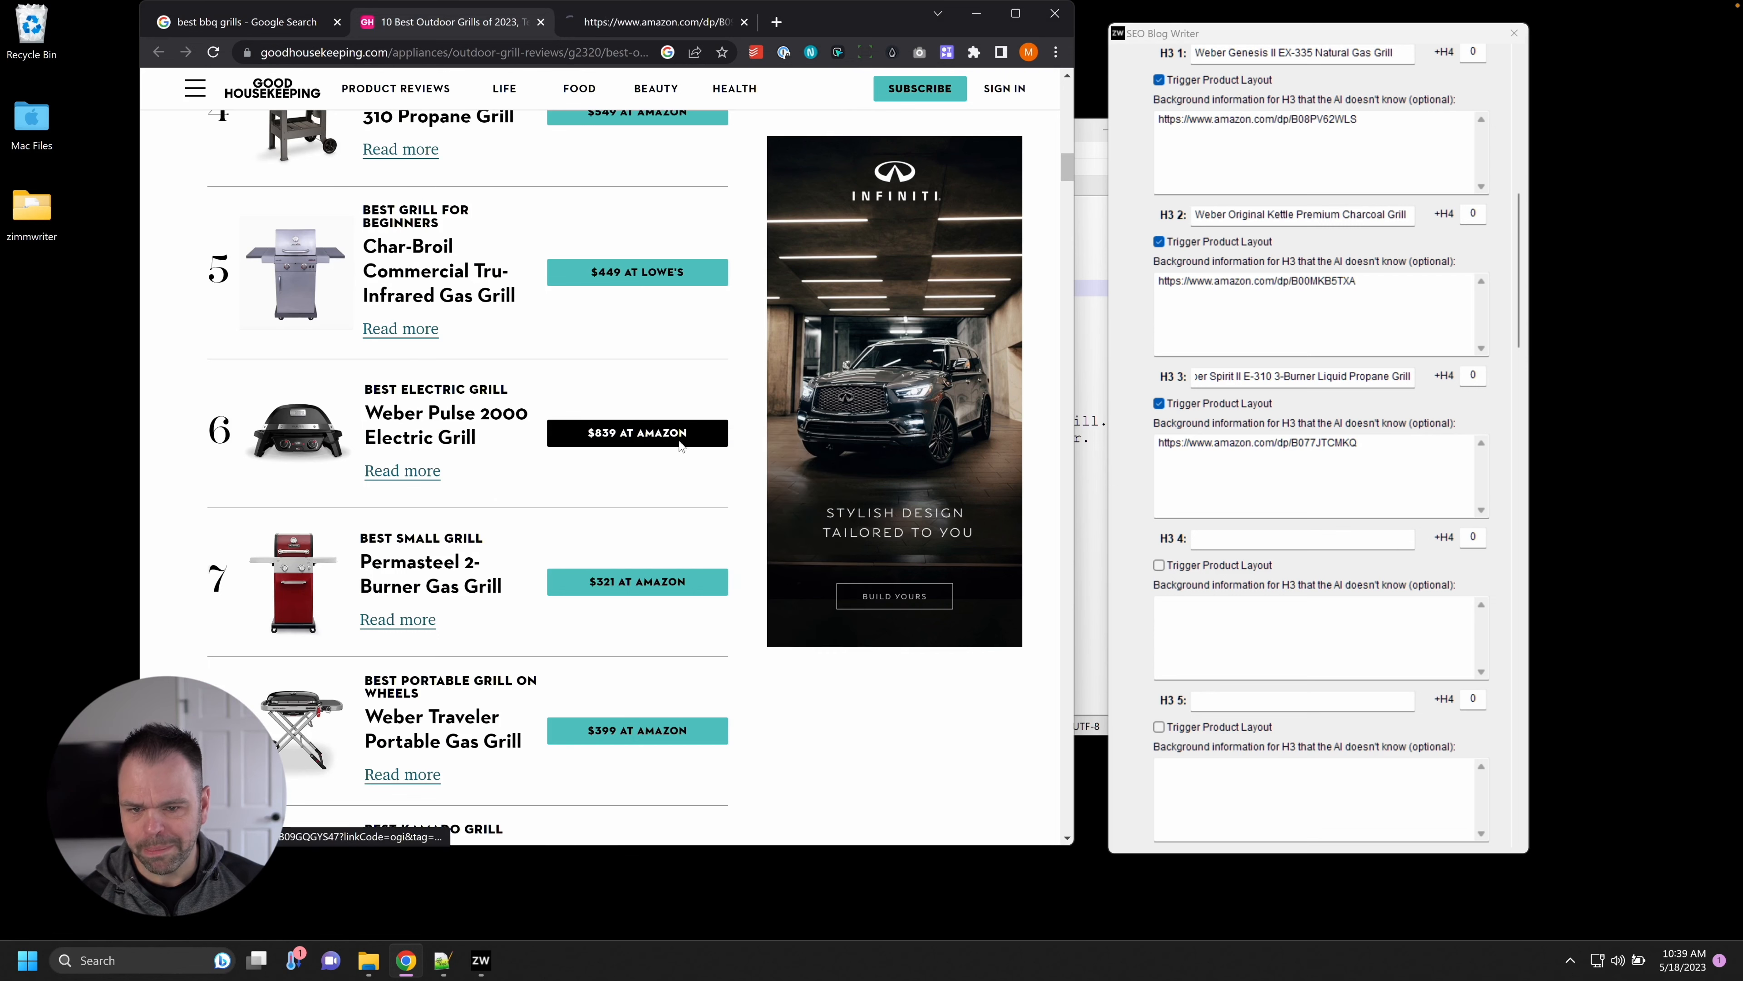
{"action": "left_click", "coordinate": [648, 21]}
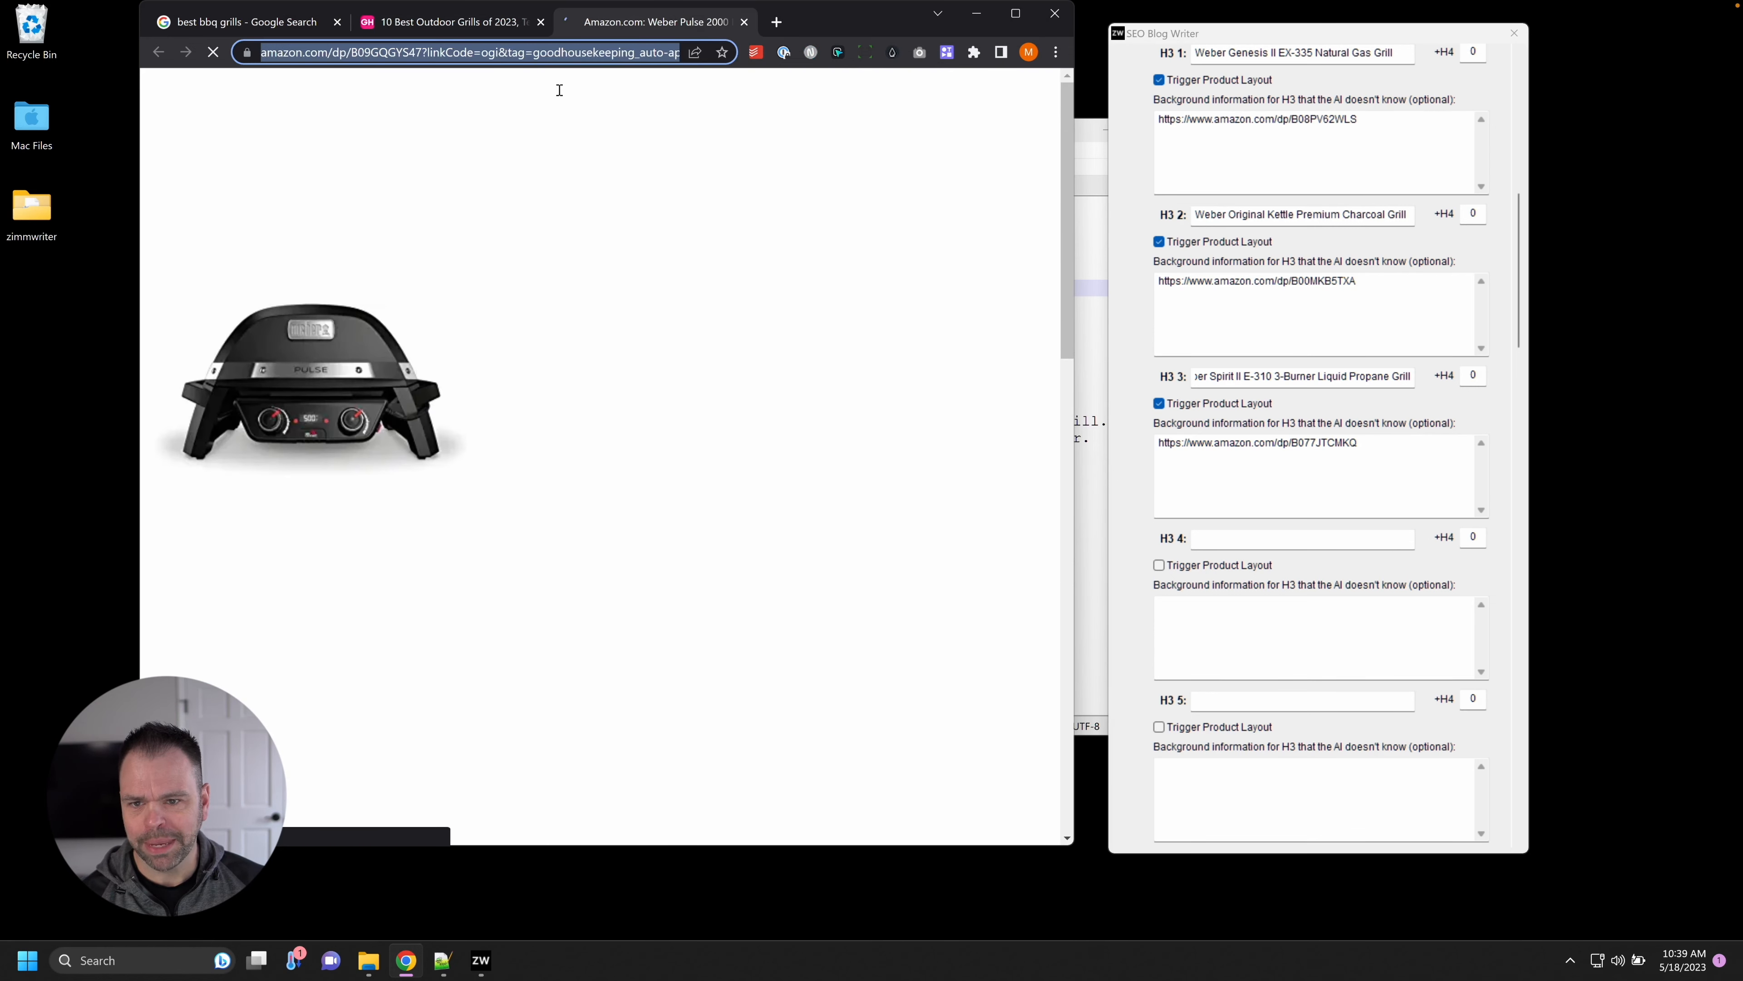
{"action": "key", "text": "ctrl+c"}
{"action": "left_click", "coordinate": [1311, 623]}
{"action": "key", "text": "ctrl+v"}
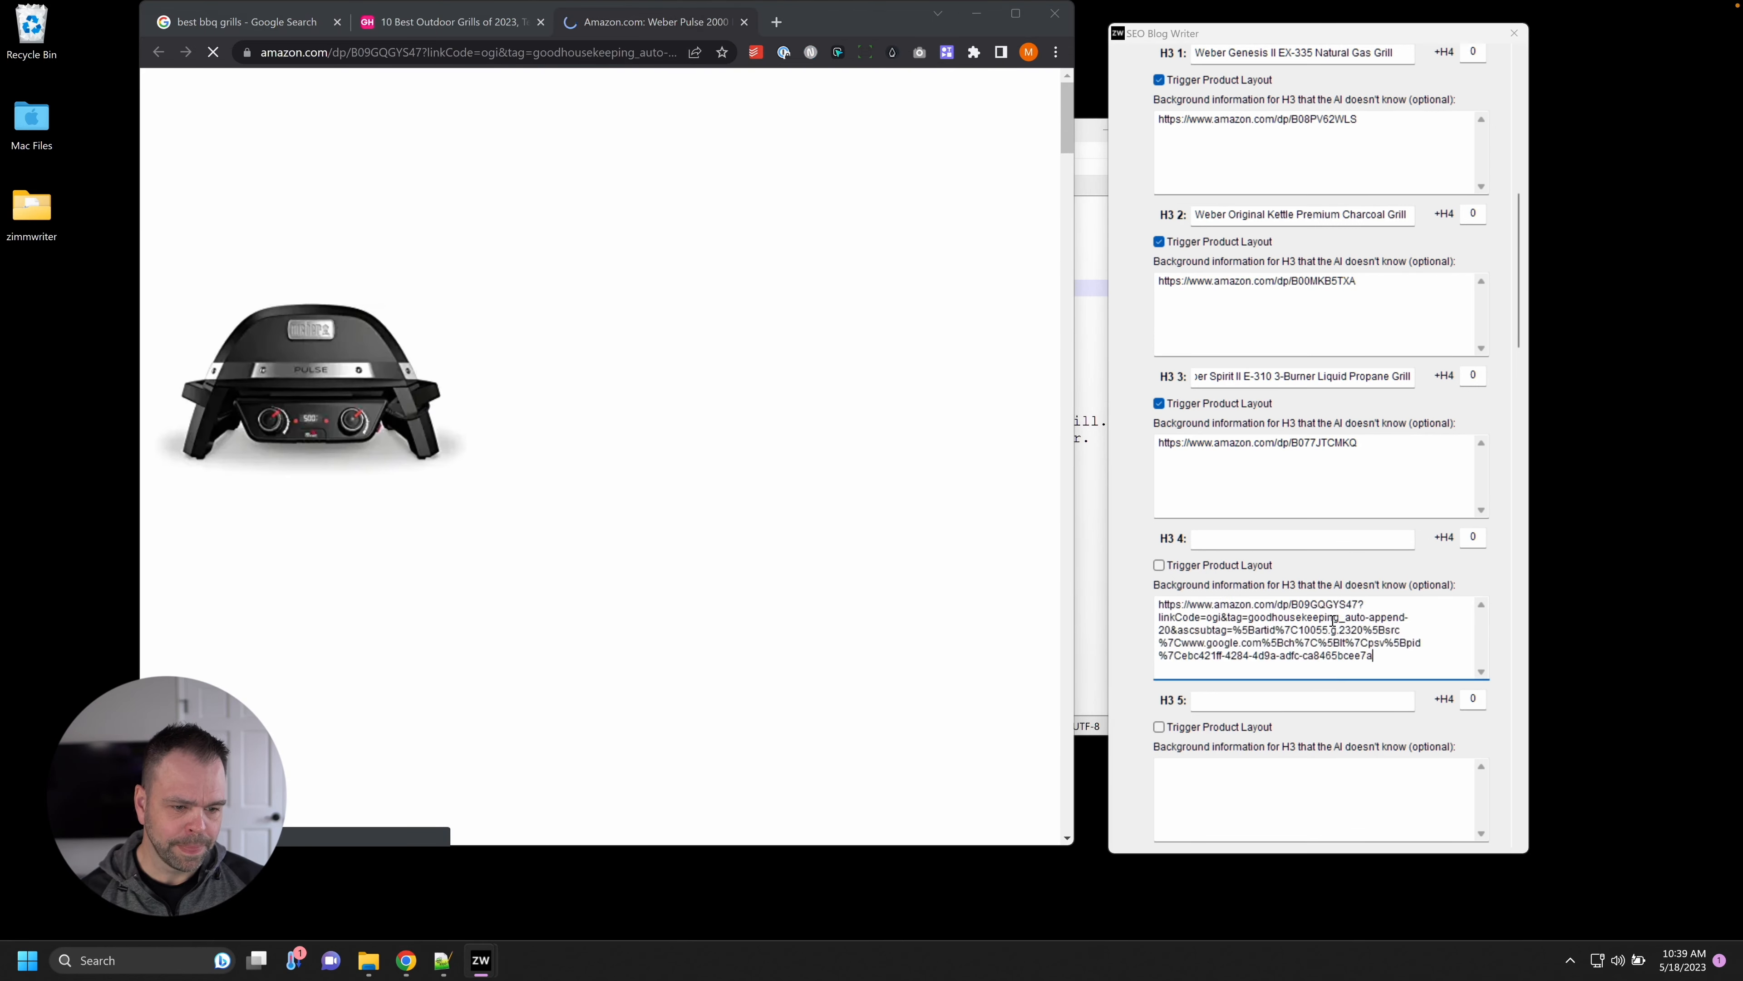
{"action": "left_click_drag", "start_coordinate": [1357, 605], "coordinate": [1376, 657]}
{"action": "key", "text": "BackSpace"}
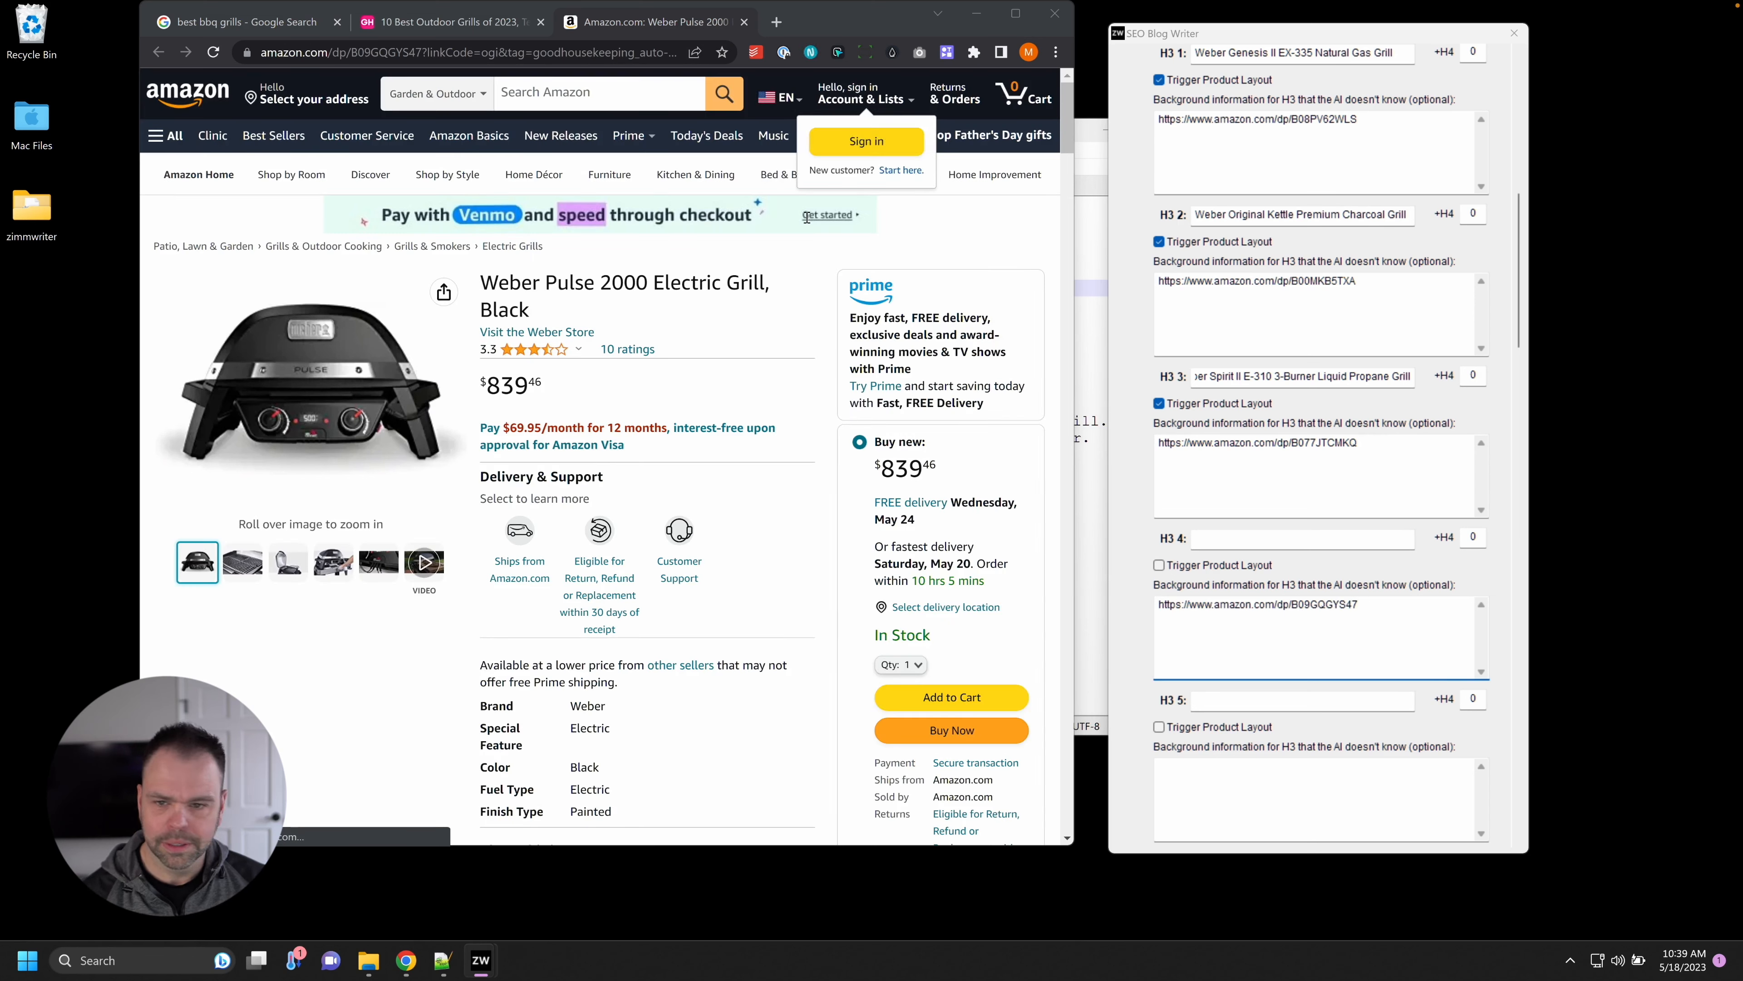
Title H3 4 'Weber Pulse 2000 Electric Grill' with product layout on, then close its Amazon tab.
{"action": "left_click_drag", "start_coordinate": [481, 282], "coordinate": [766, 281]}
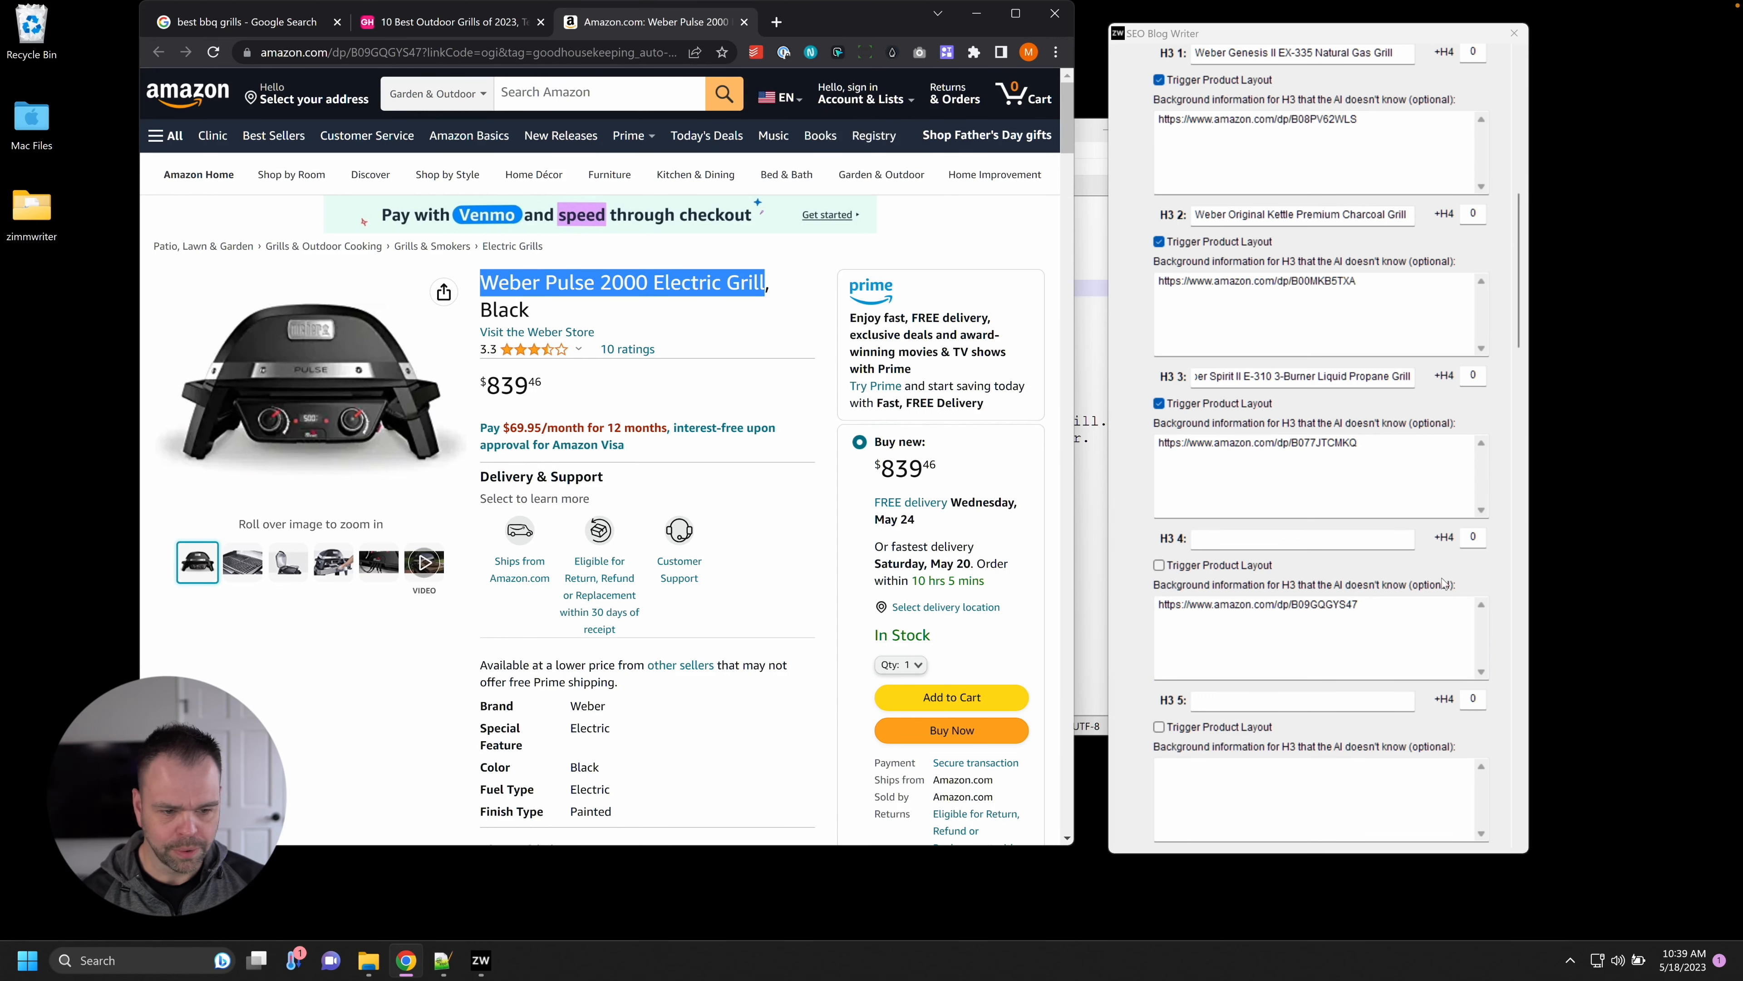
{"action": "left_click", "coordinate": [1365, 541]}
{"action": "key", "text": "ctrl+v"}
{"action": "left_click", "coordinate": [1251, 565]}
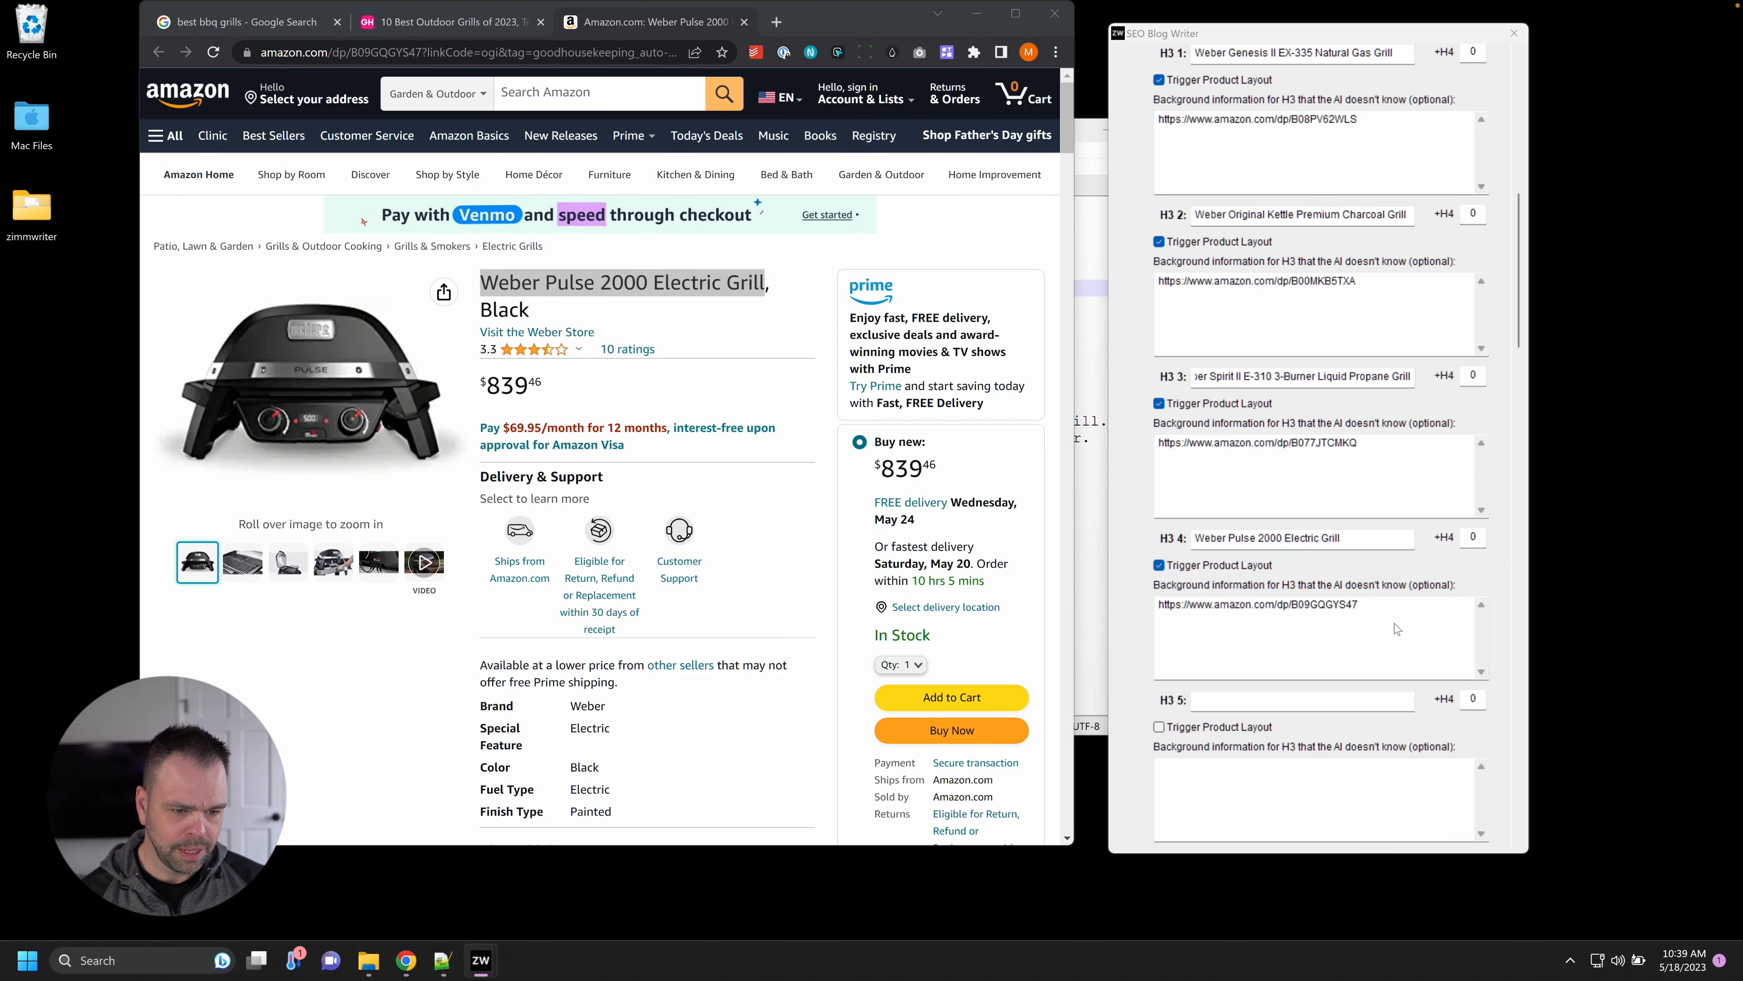
{"action": "scroll", "coordinate": [1500, 610], "scroll_direction": "down", "scroll_amount": 3}
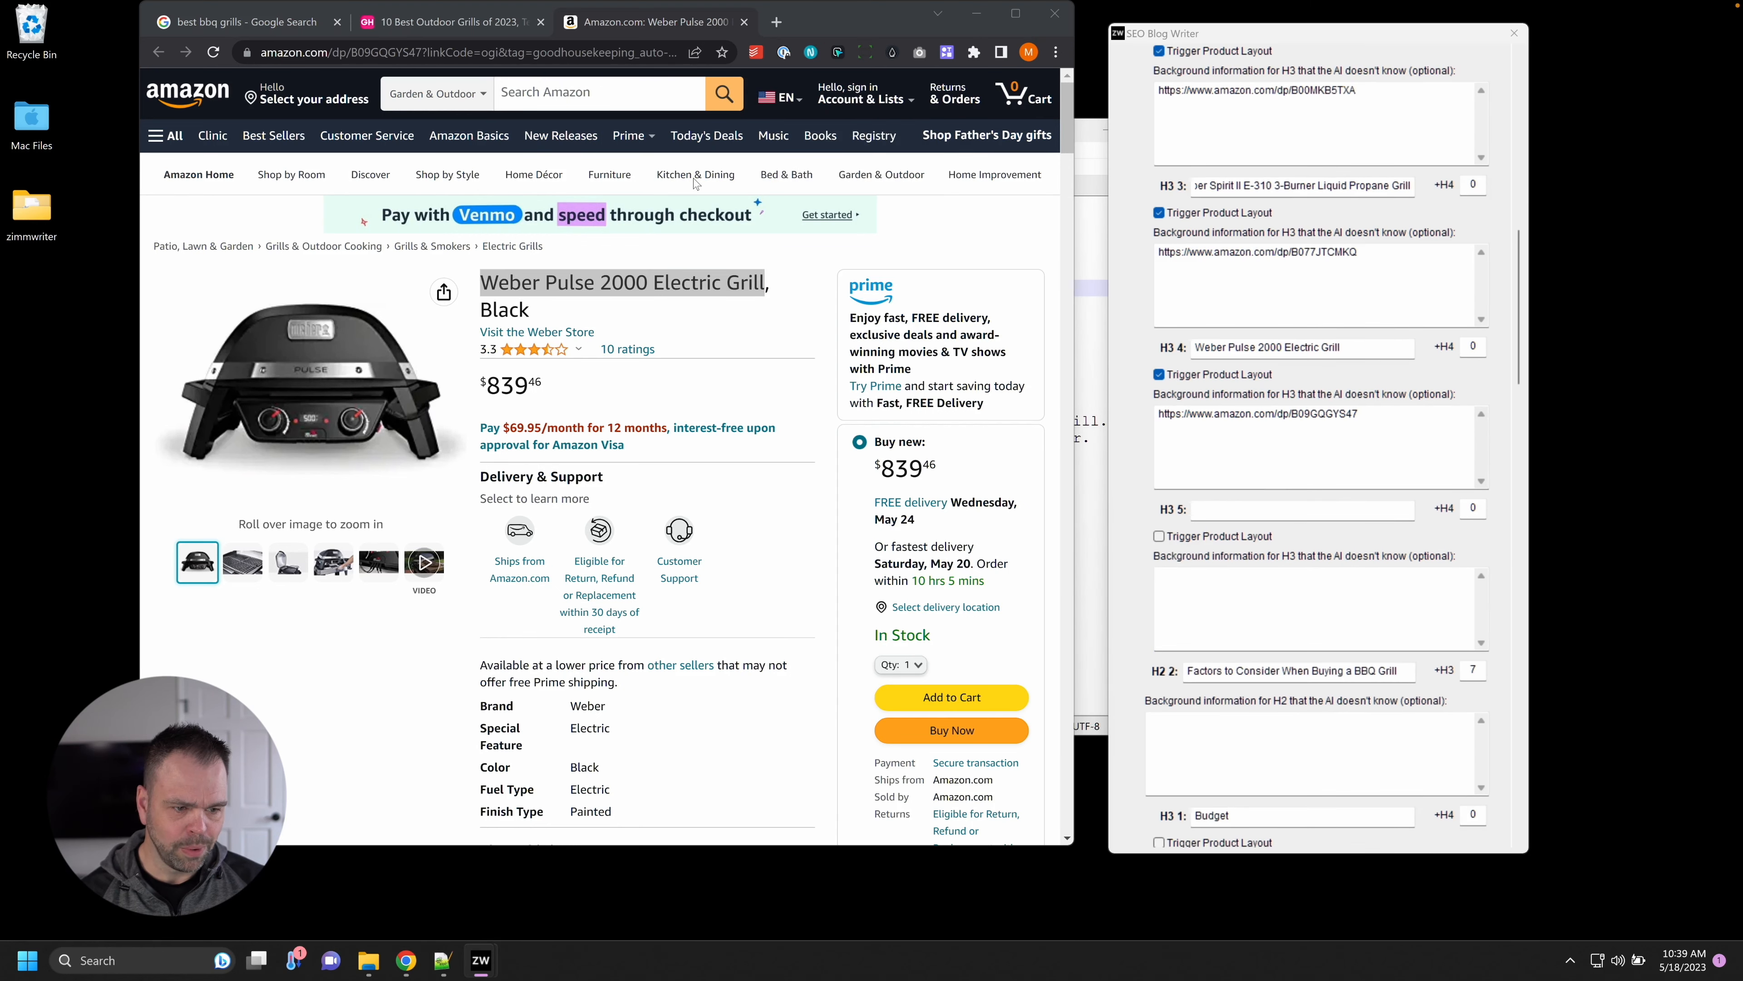
{"action": "left_click", "coordinate": [744, 21]}
{"action": "scroll", "coordinate": [631, 384], "scroll_direction": "down", "scroll_amount": 2}
Open the Permasteel Amazon page and title H3 5 'Permasteel 2-Burner Gas Grill | Cast Iron Cooking Grates'.
{"action": "right_click", "coordinate": [630, 383]}
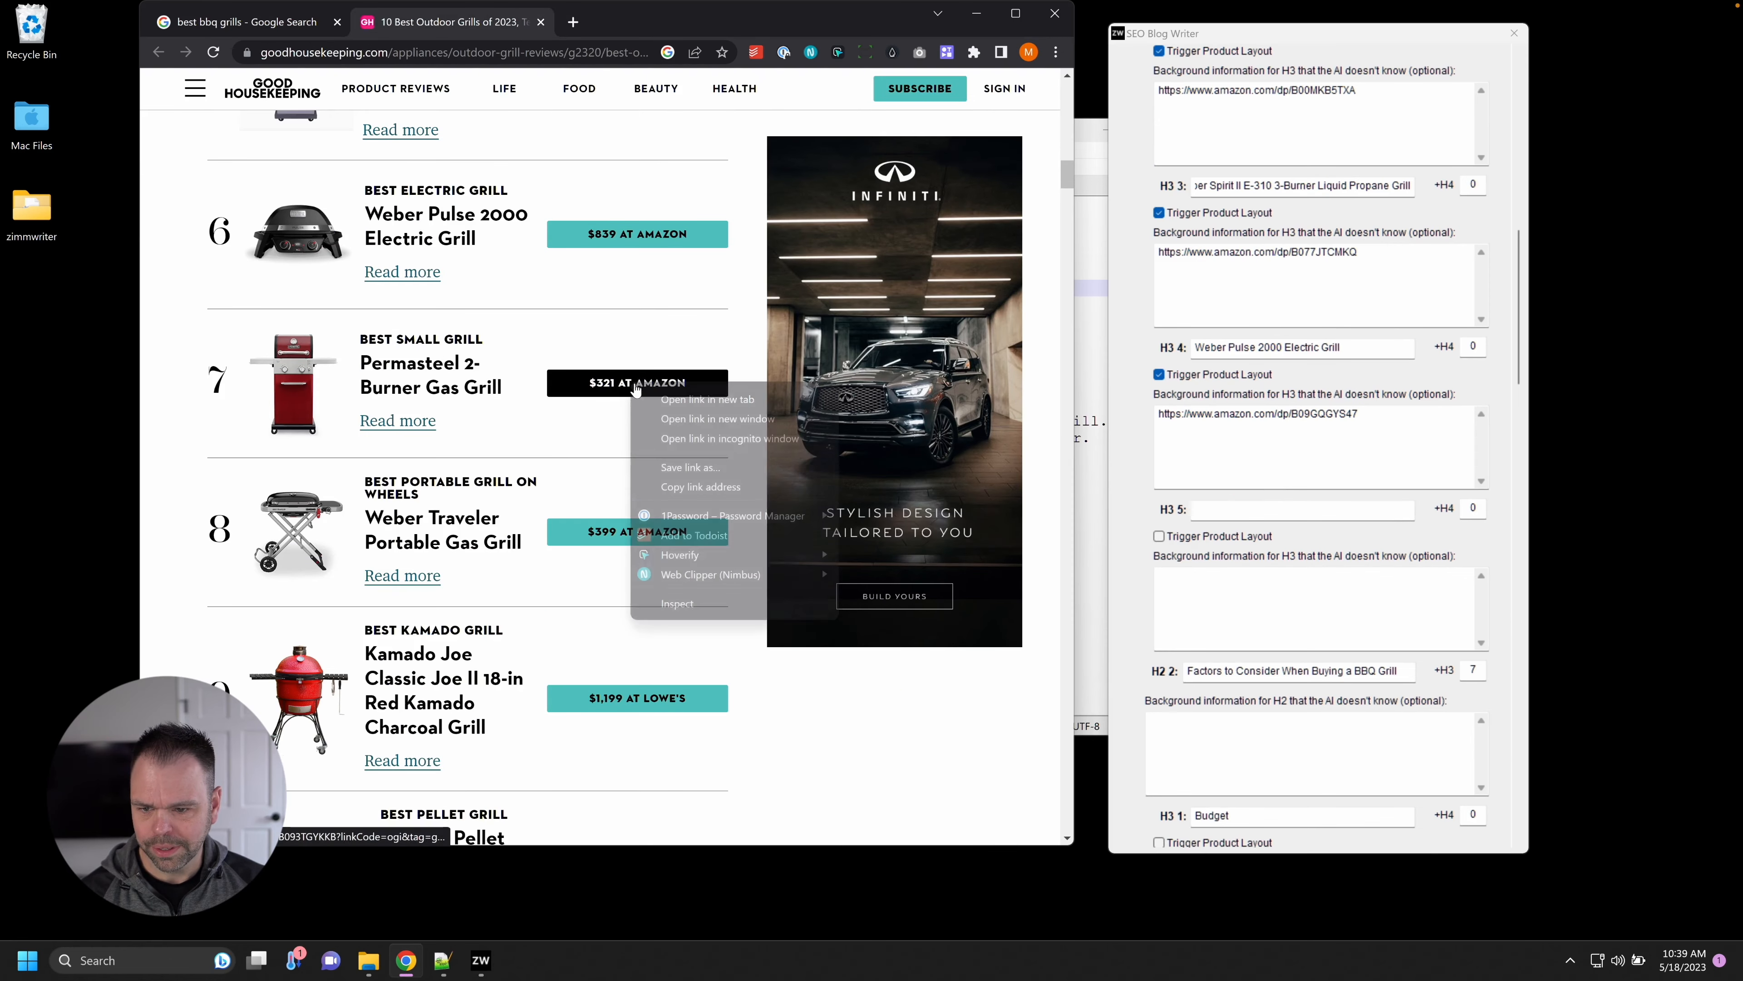
{"action": "left_click", "coordinate": [680, 397]}
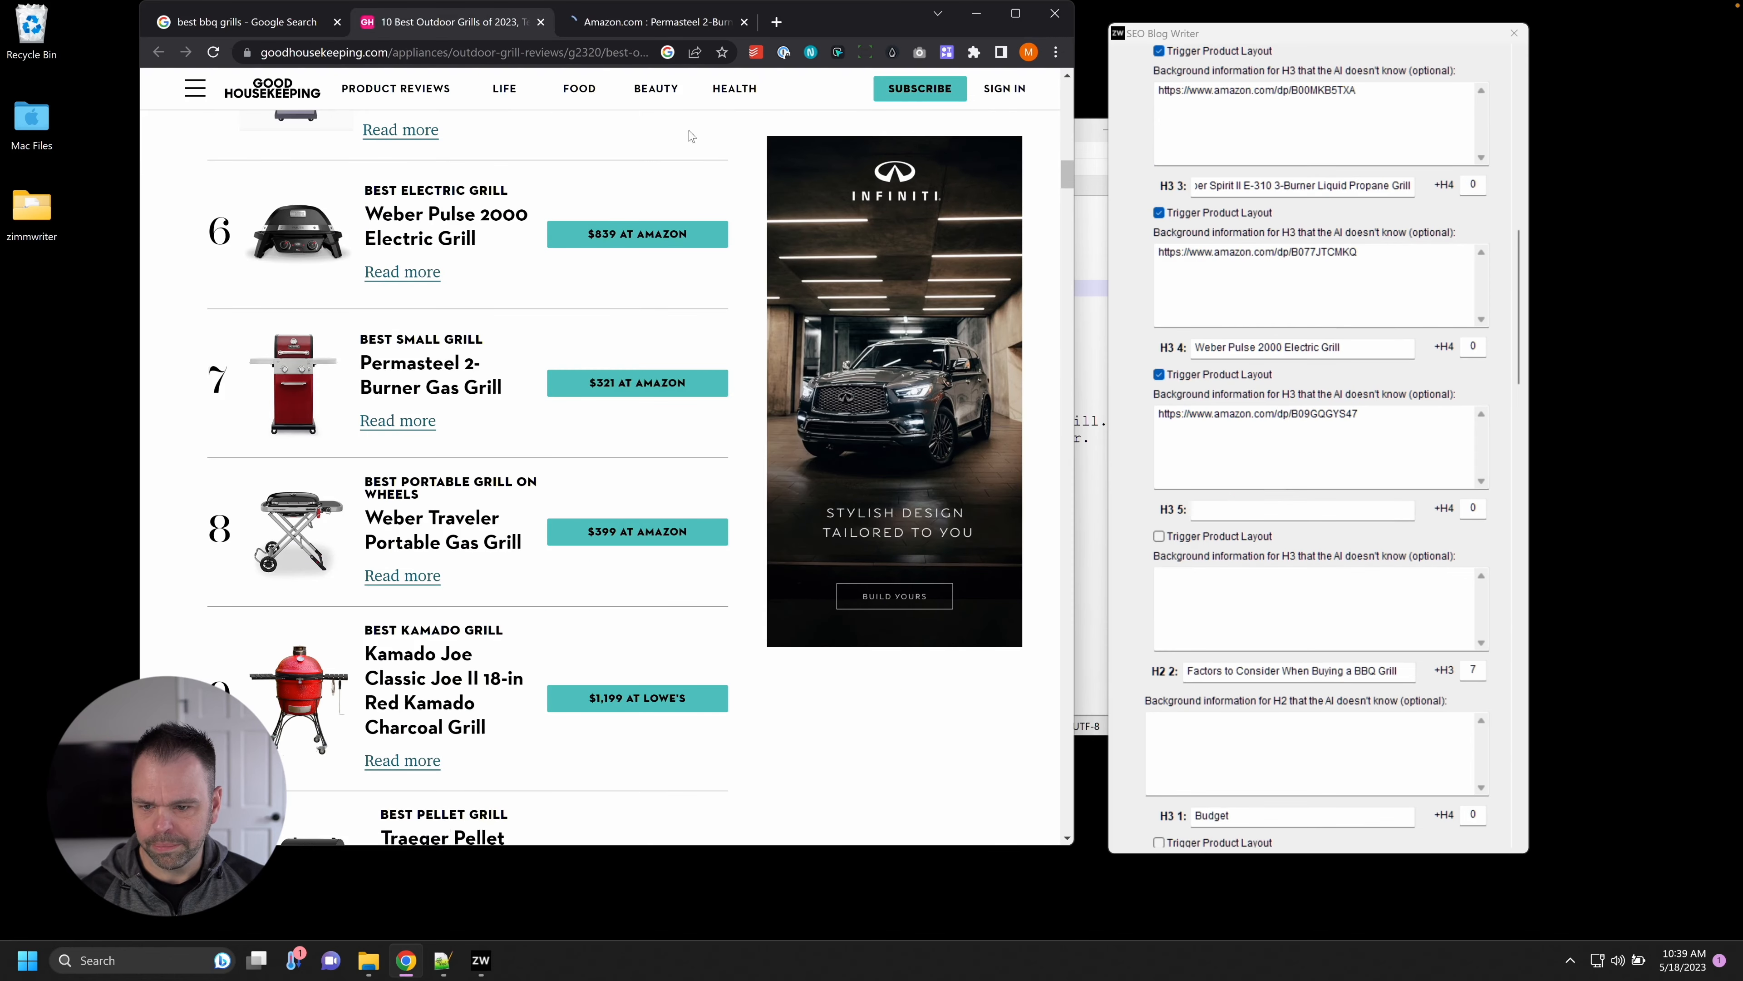
{"action": "left_click", "coordinate": [658, 22]}
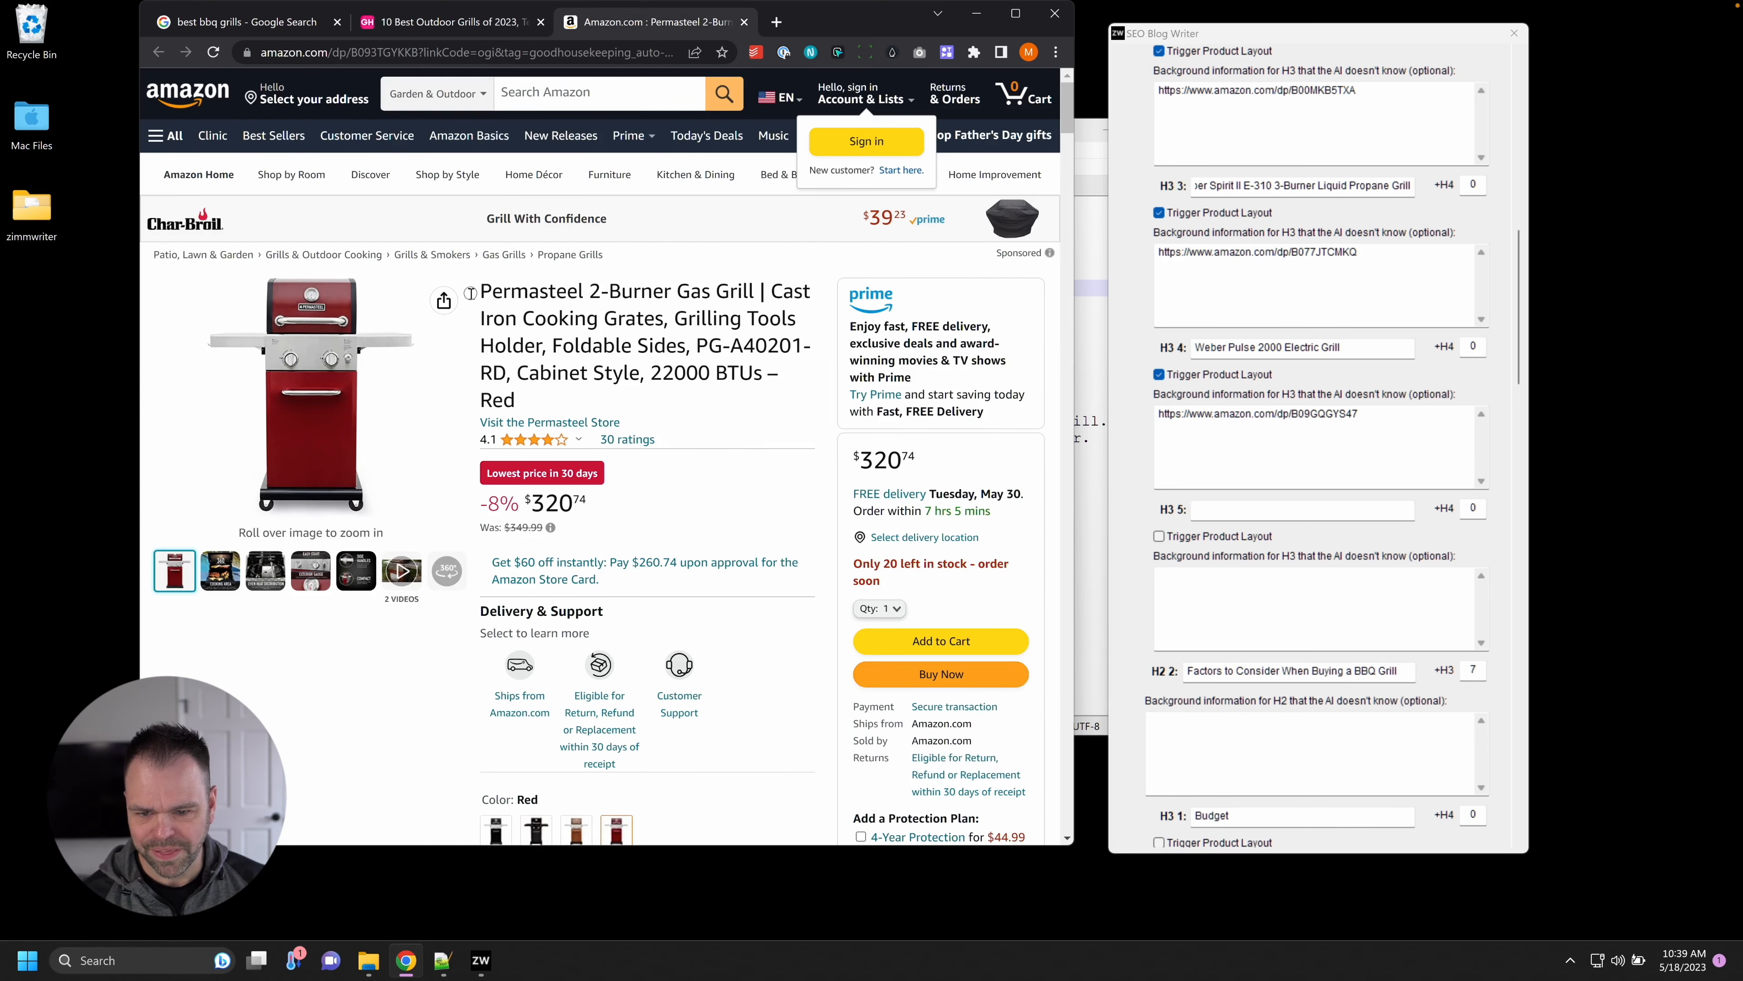
{"action": "left_click_drag", "start_coordinate": [663, 318], "coordinate": [480, 290]}
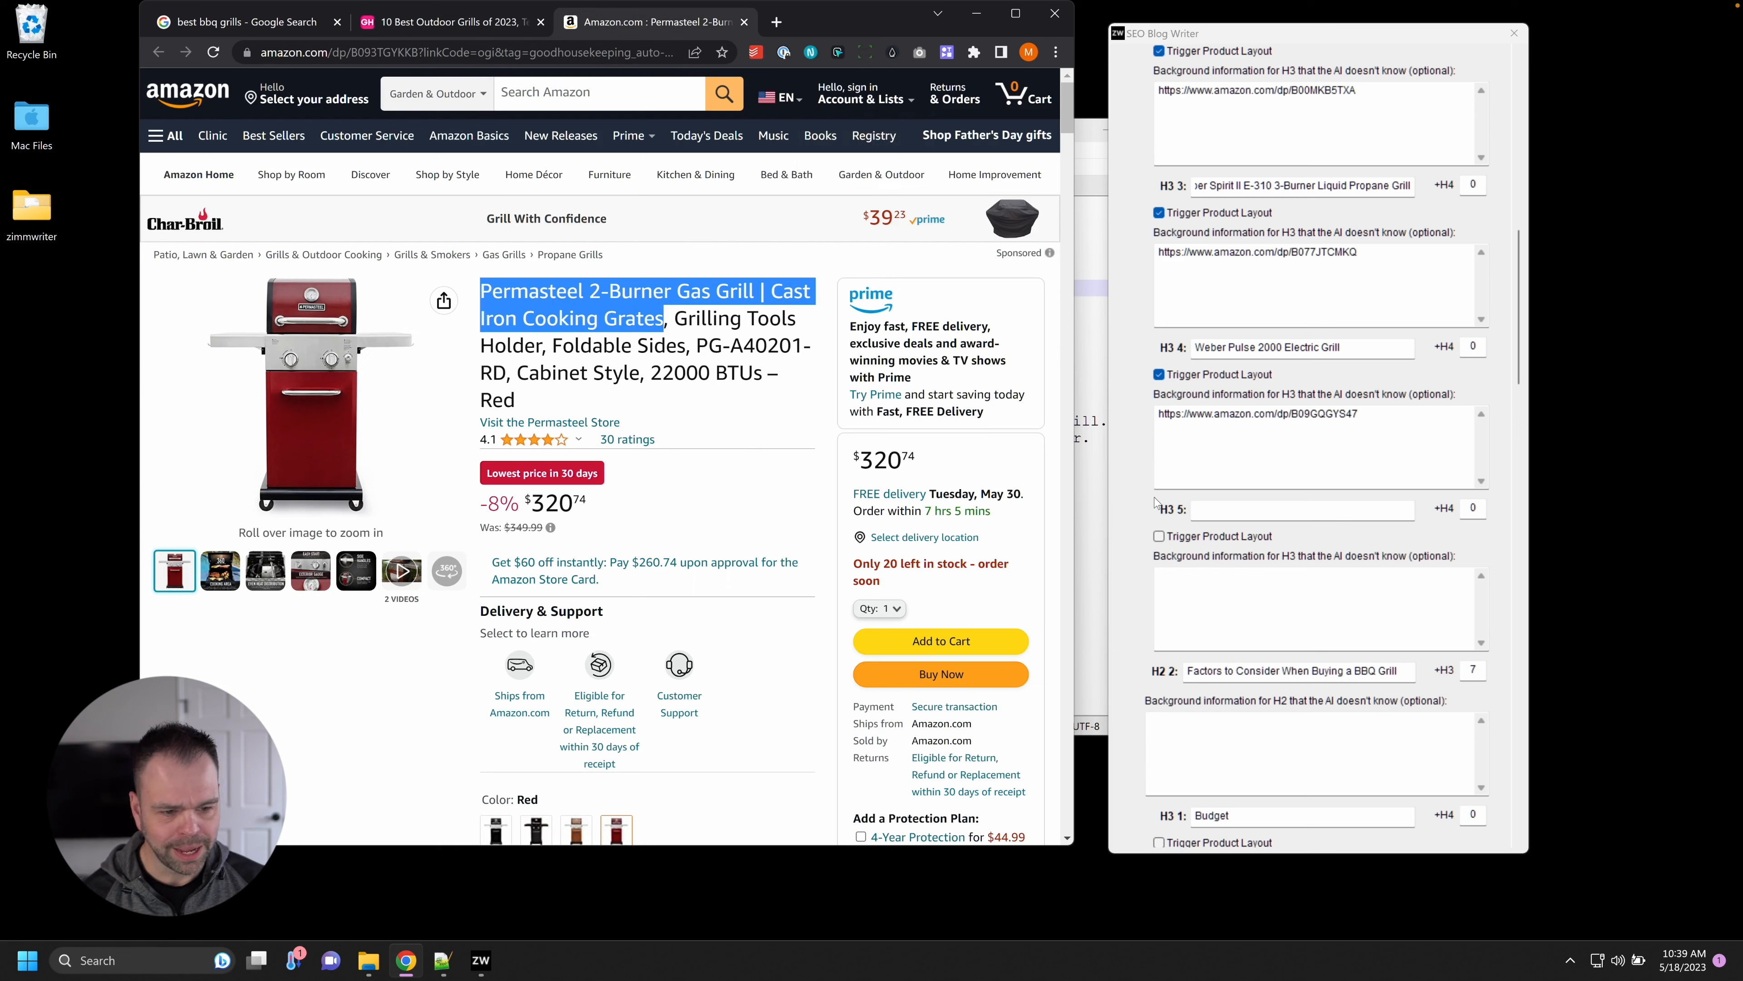
{"action": "left_click", "coordinate": [1329, 511]}
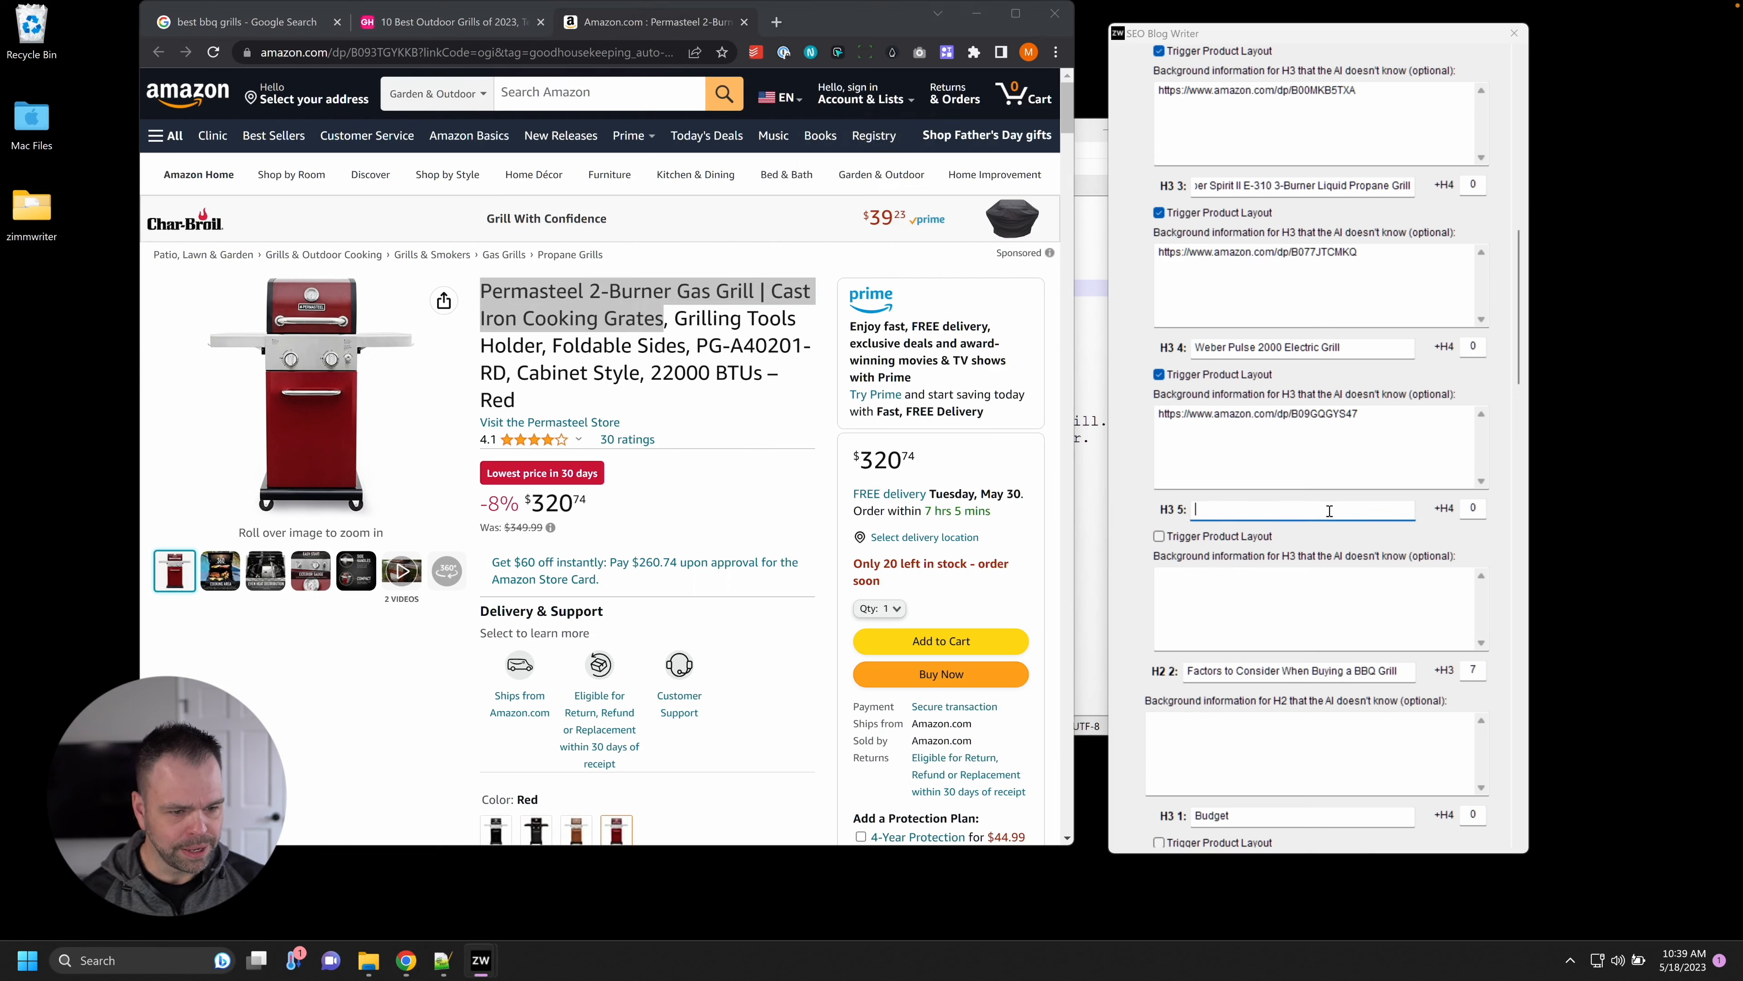
{"action": "key", "text": "ctrl+v"}
{"action": "left_click", "coordinate": [594, 54]}
{"action": "key", "text": "ctrl+c"}
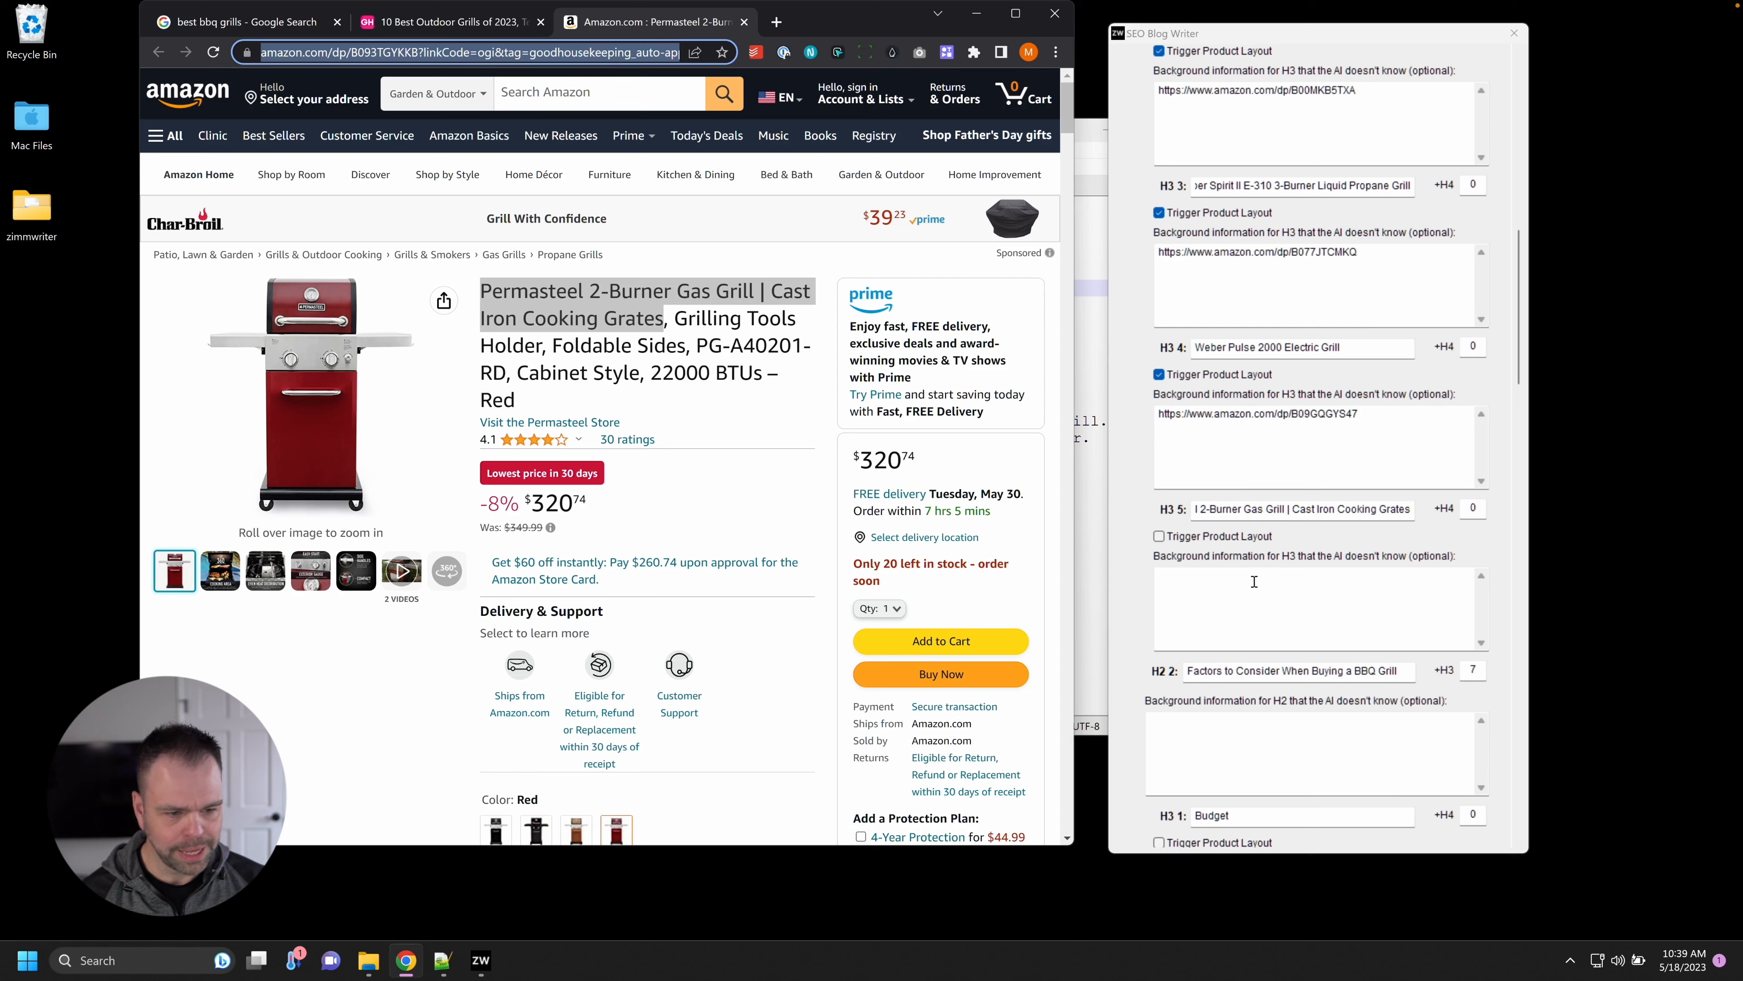
{"action": "left_click", "coordinate": [1305, 601]}
{"action": "key", "text": "ctrl+v"}
{"action": "left_click_drag", "start_coordinate": [1361, 577], "coordinate": [1428, 633]}
{"action": "key", "text": "BackSpace"}
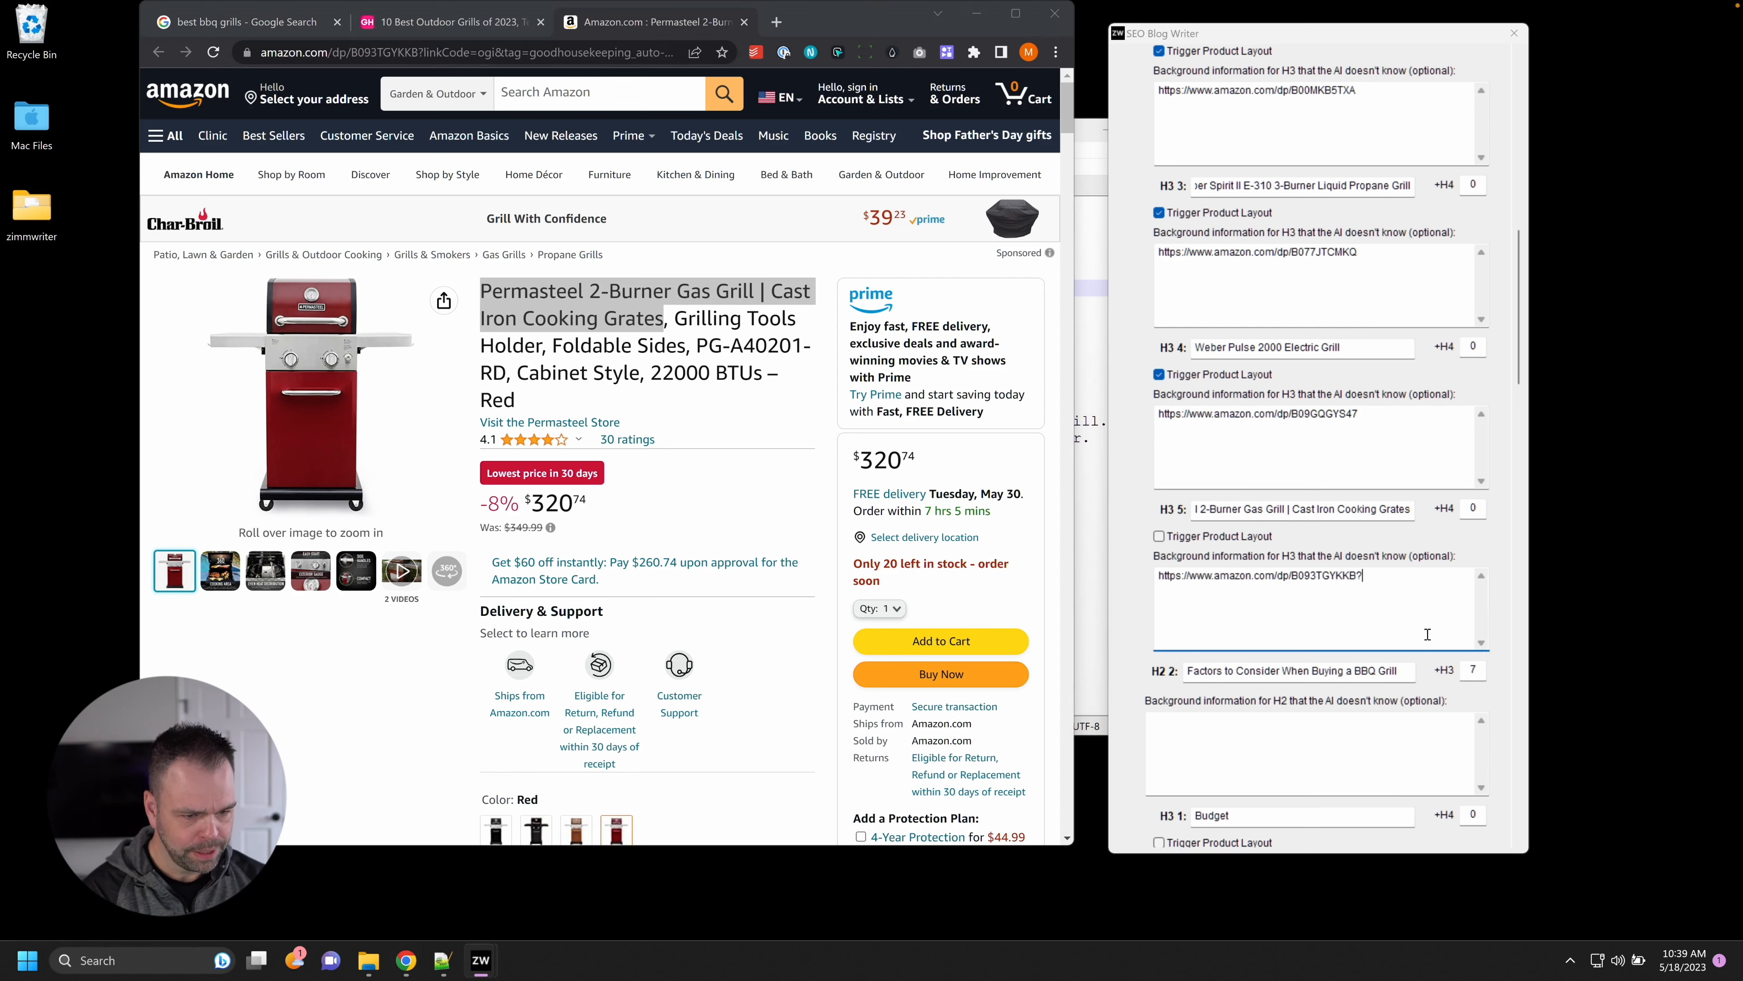
{"action": "left_click", "coordinate": [1158, 536]}
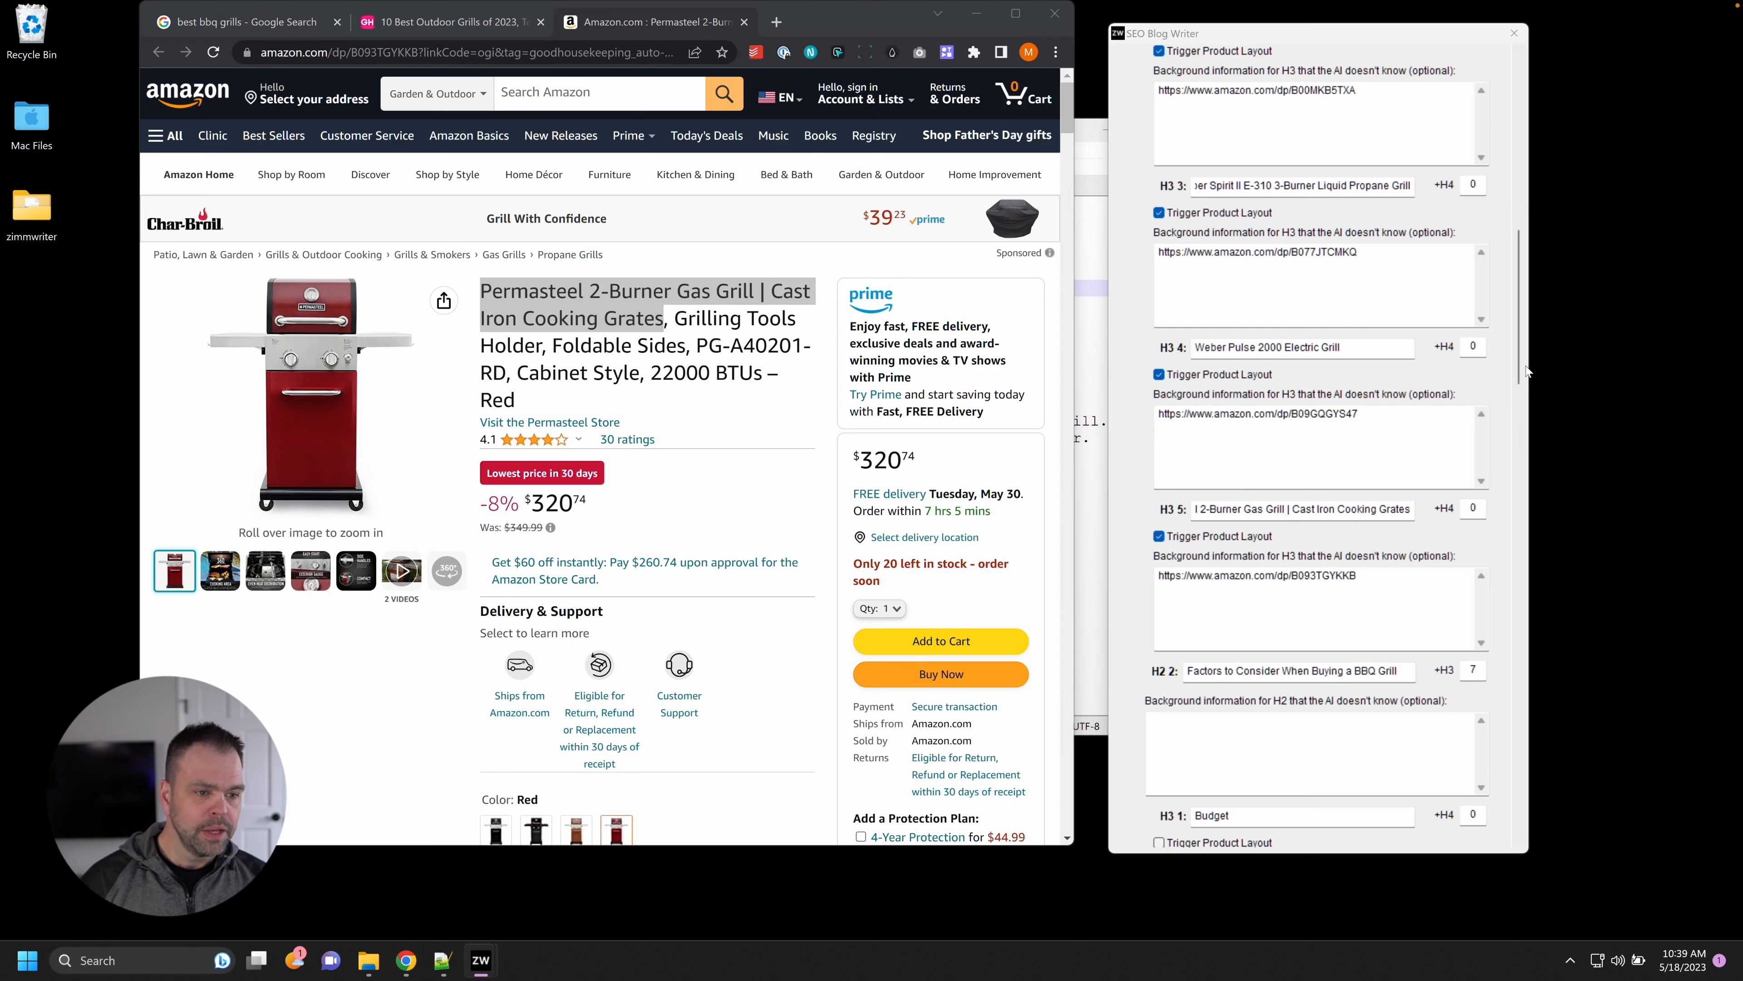
{"action": "mouse_move", "coordinate": [1528, 371]}
{"action": "left_mouse_down"}
{"action": "mouse_move", "coordinate": [1526, 212]}
{"action": "mouse_move", "coordinate": [1524, 351]}
{"action": "left_mouse_up"}
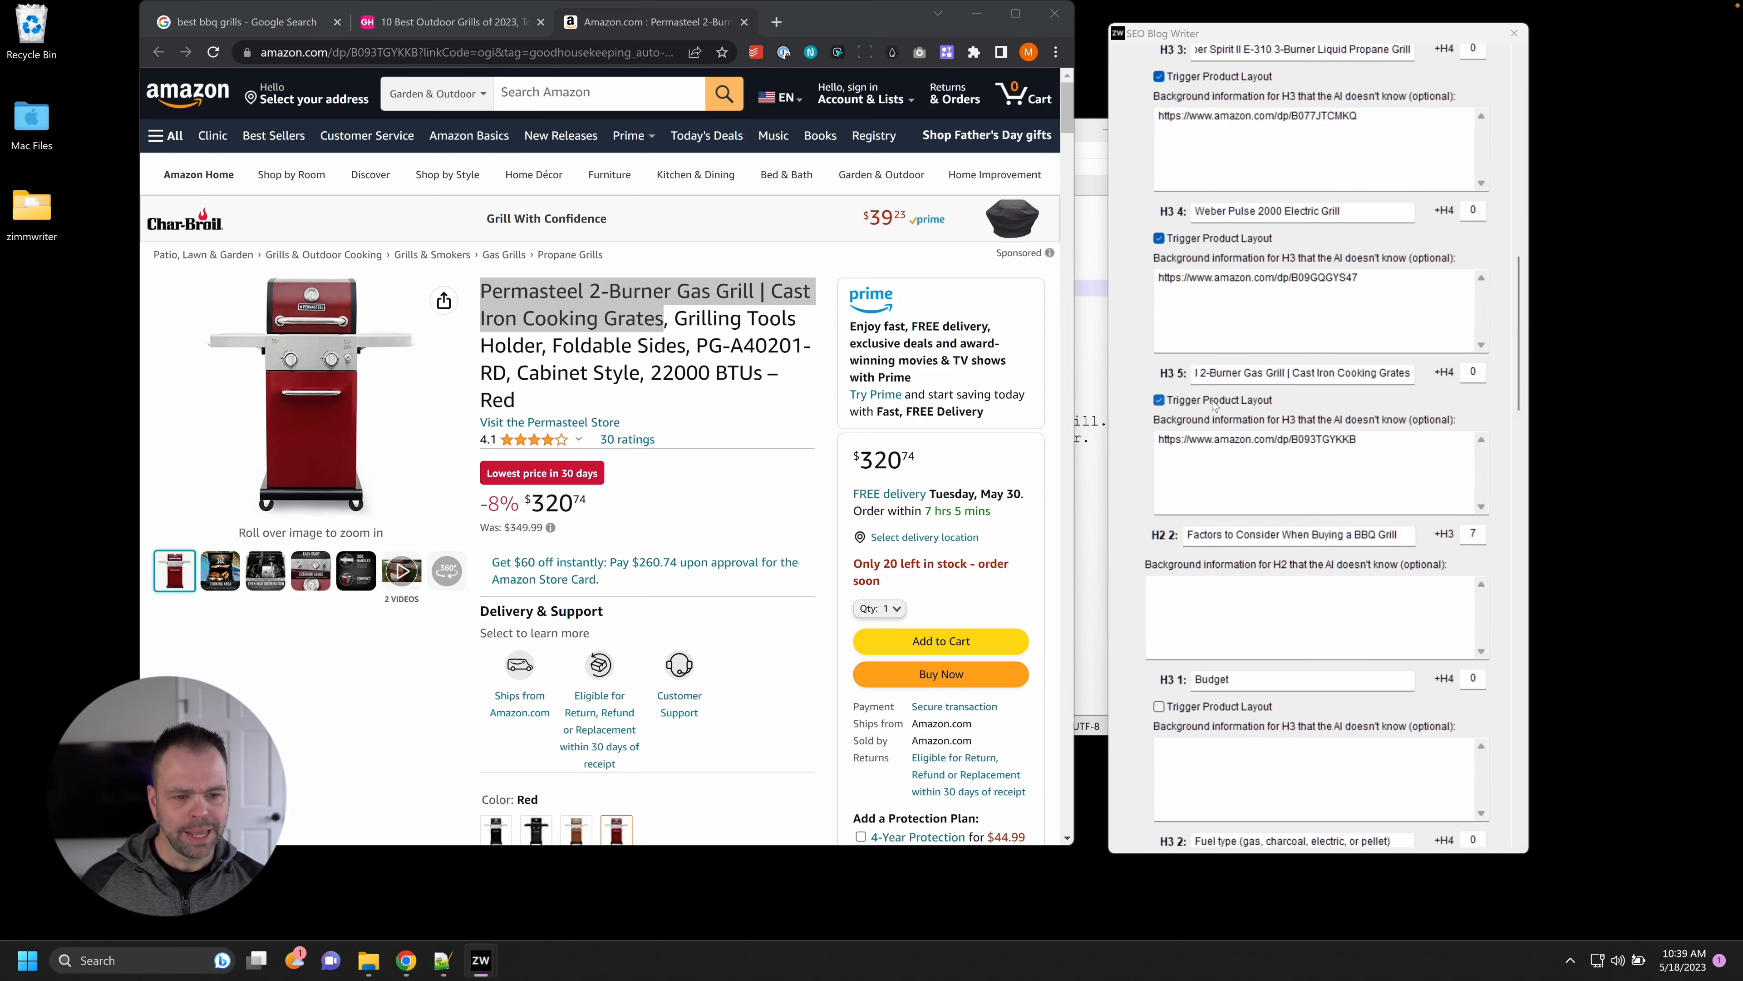
{"action": "left_click_drag", "start_coordinate": [1522, 358], "coordinate": [1522, 157]}
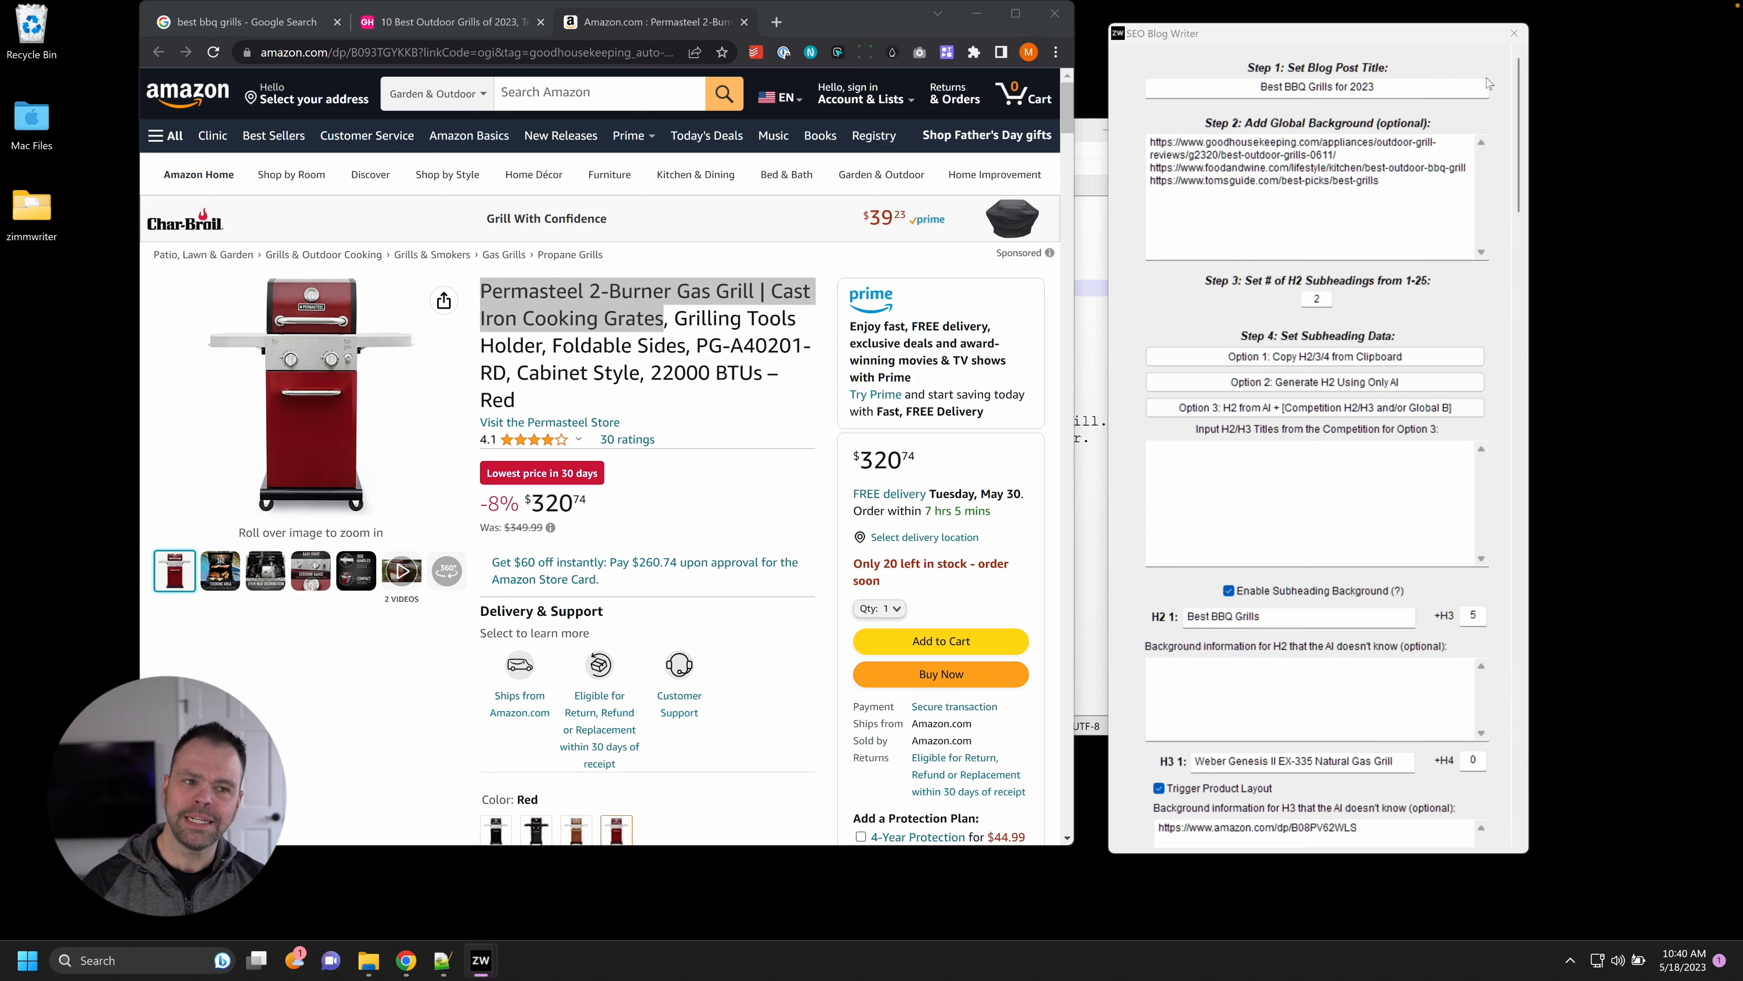
{"action": "left_click_drag", "start_coordinate": [1519, 93], "coordinate": [1572, 452]}
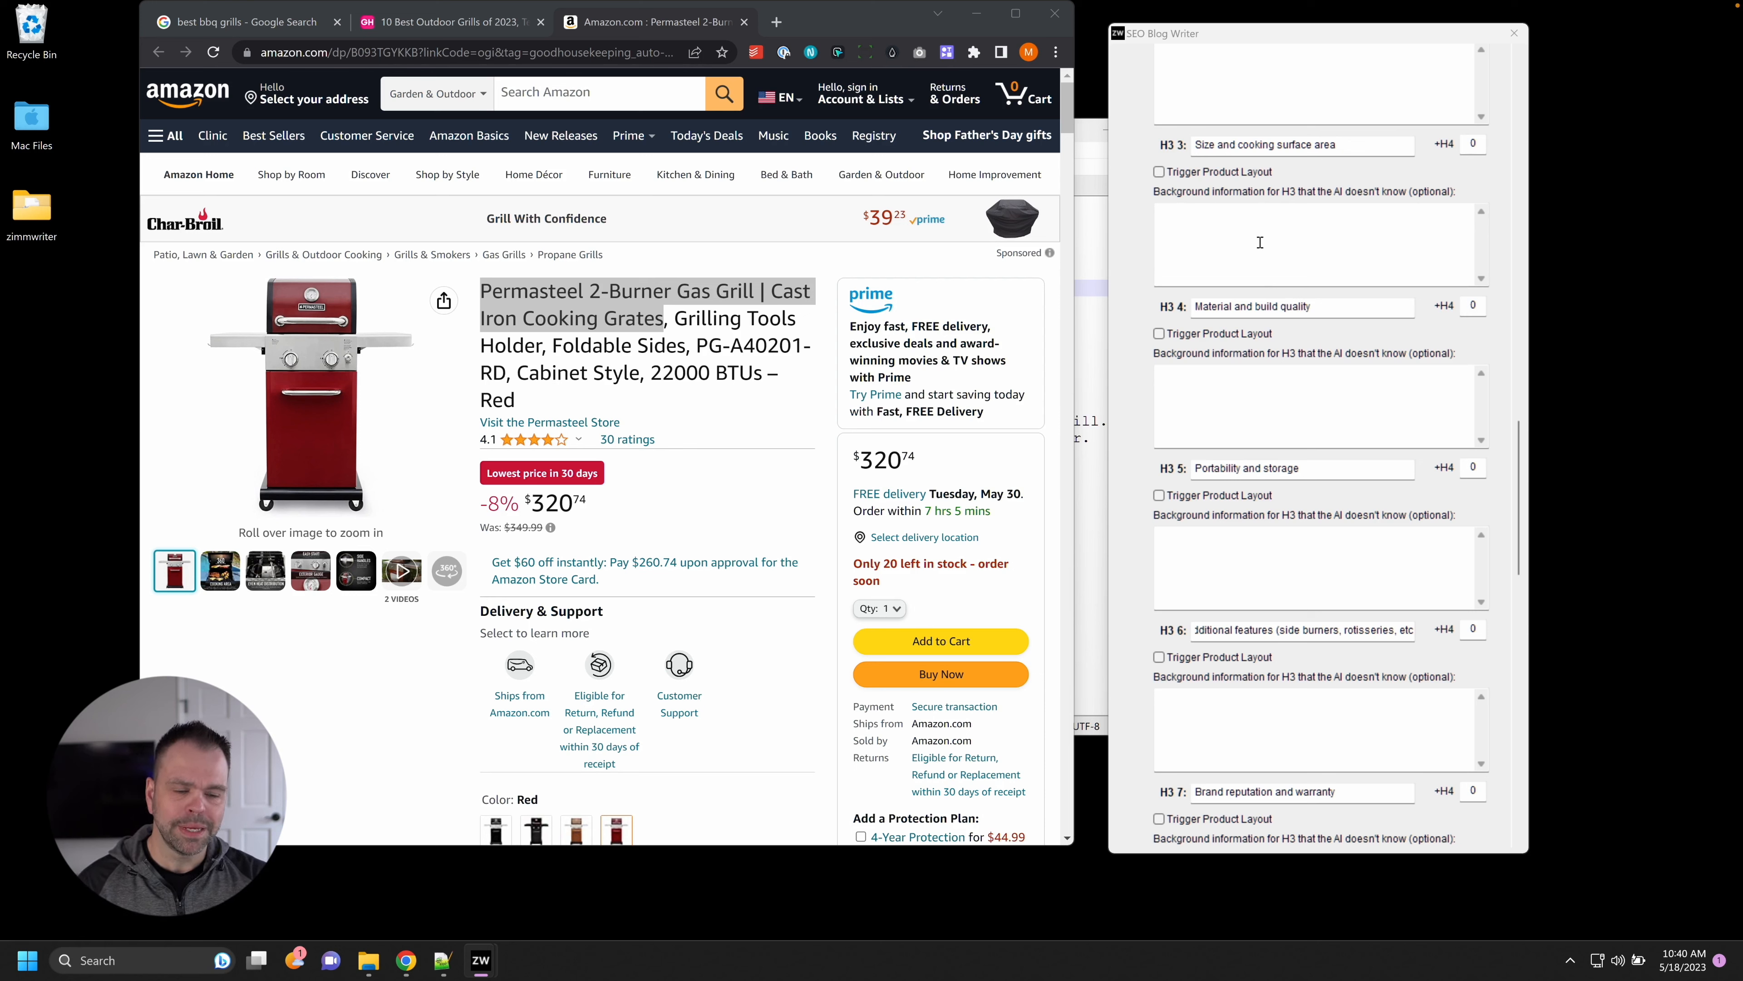
{"action": "left_click", "coordinate": [1289, 238]}
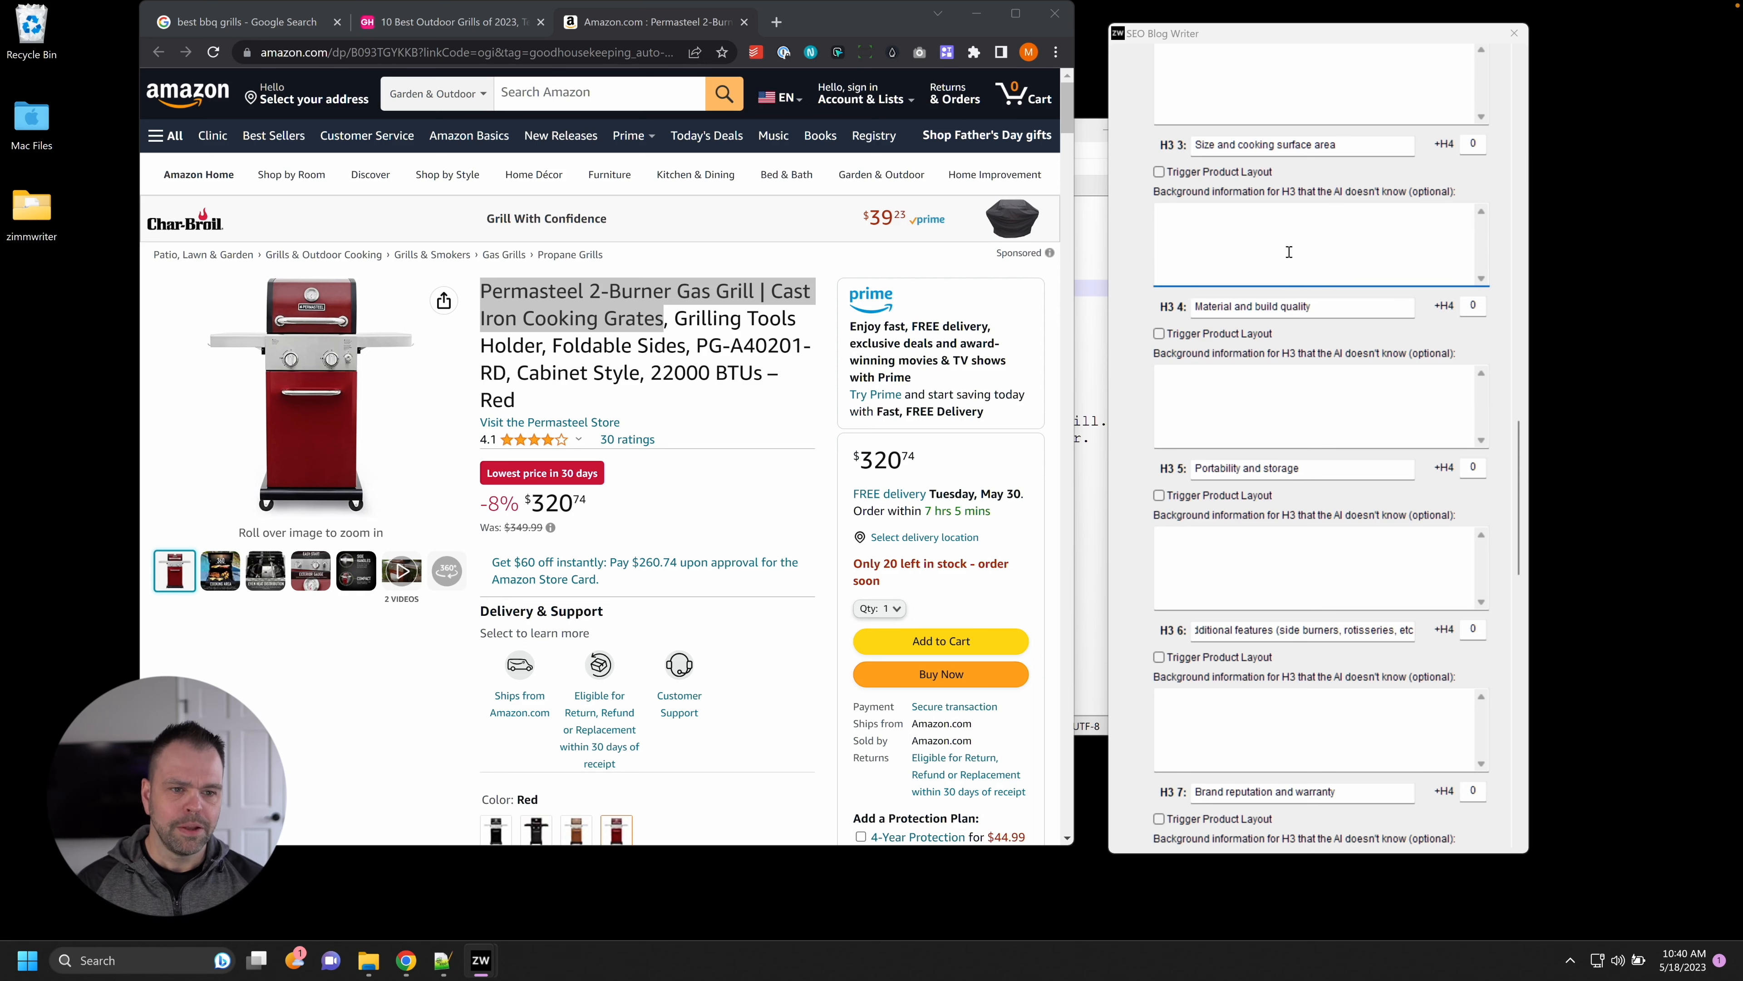
{"action": "scroll", "coordinate": [1513, 444], "scroll_direction": "up", "scroll_amount": 12}
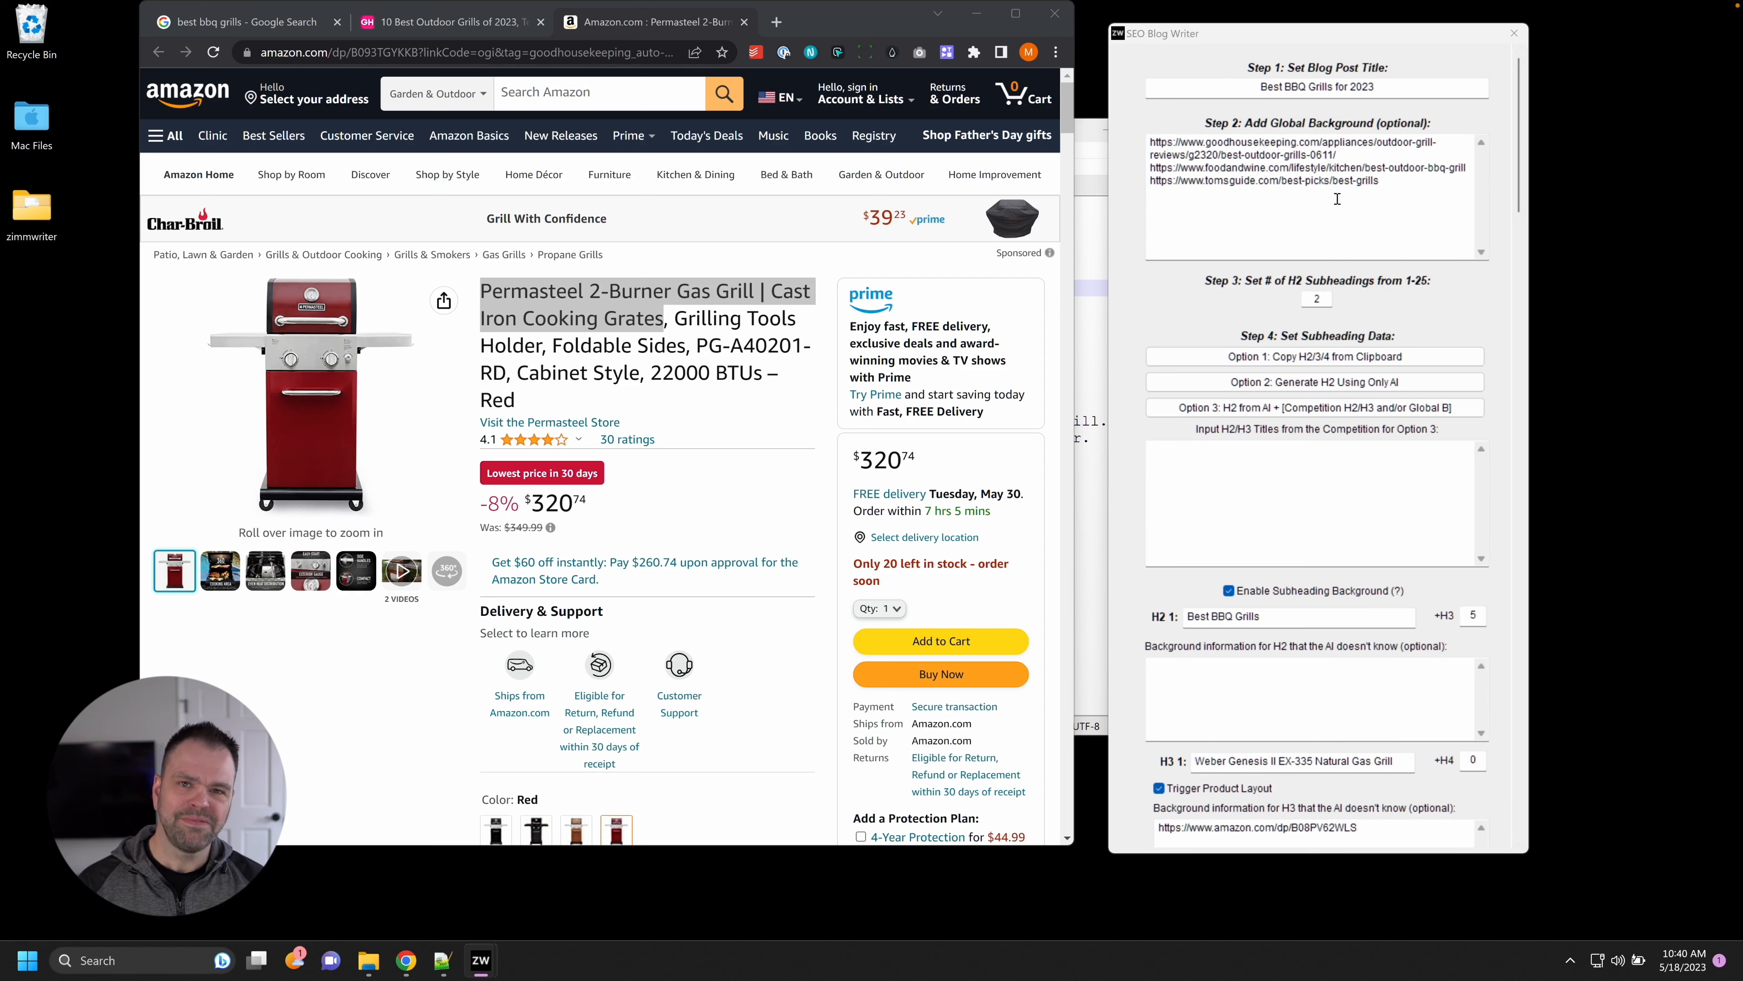
{"action": "left_click_drag", "start_coordinate": [1519, 87], "coordinate": [1576, 752]}
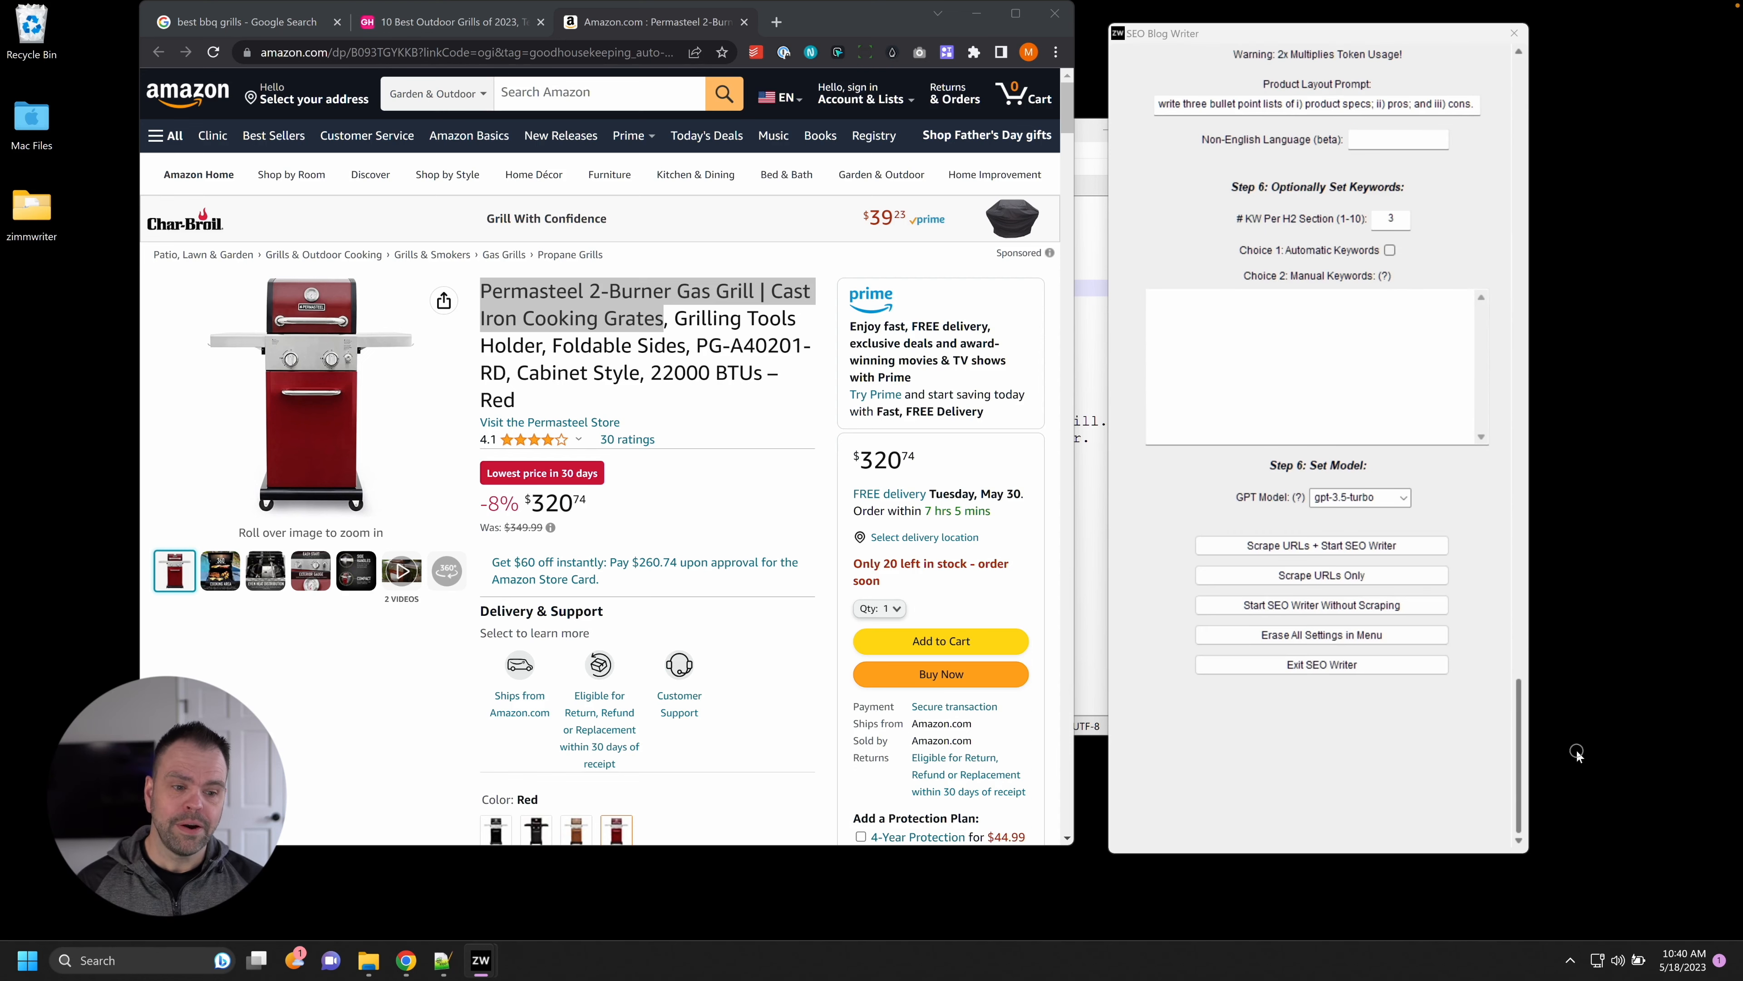
{"action": "left_click", "coordinate": [1403, 497]}
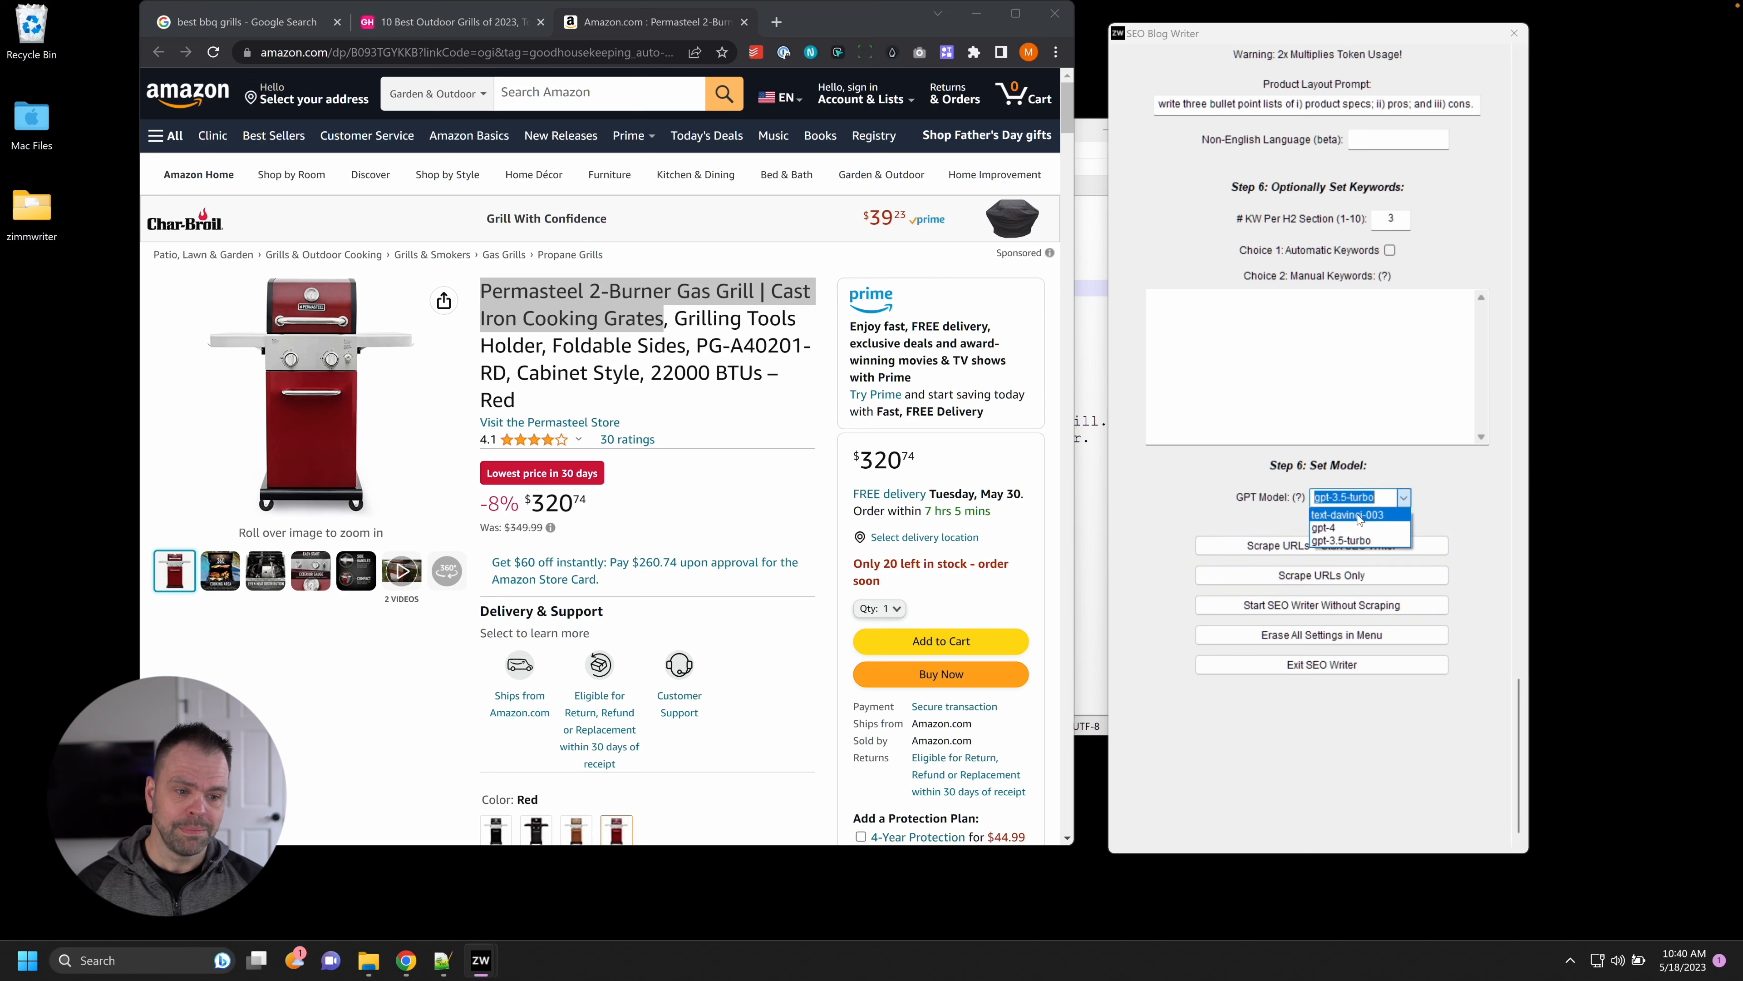
{"action": "left_click", "coordinate": [1352, 541]}
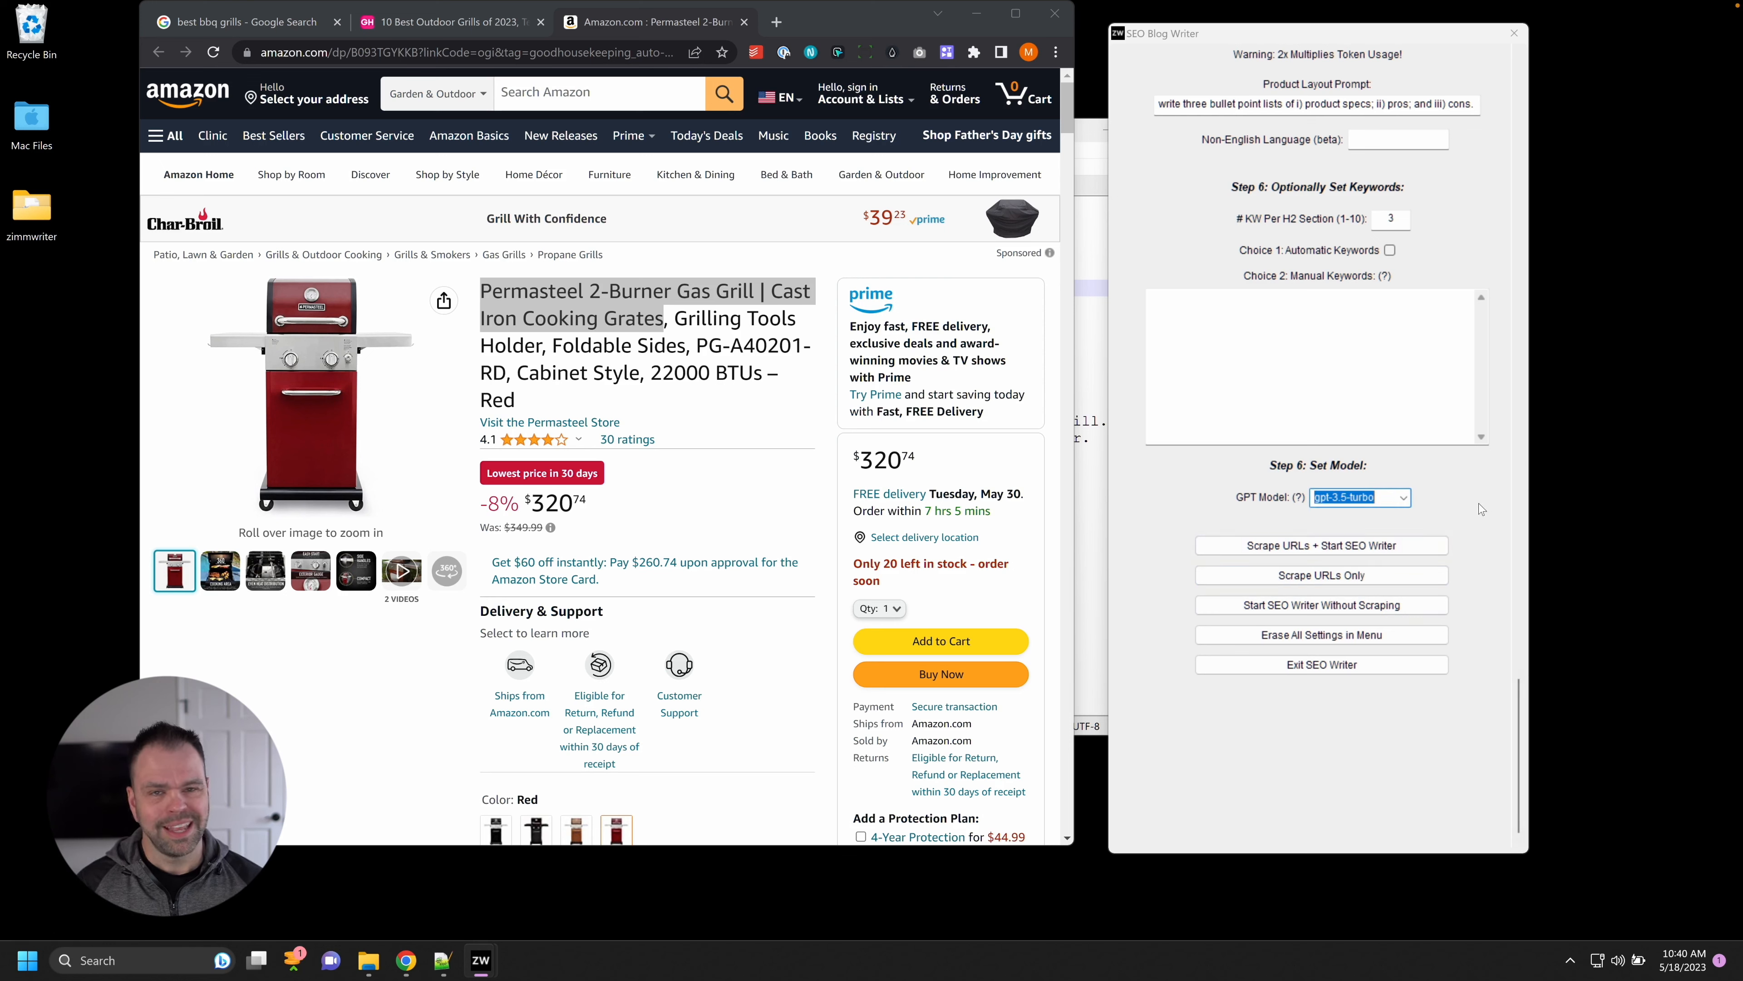
{"action": "left_click_drag", "start_coordinate": [1521, 718], "coordinate": [1525, 597]}
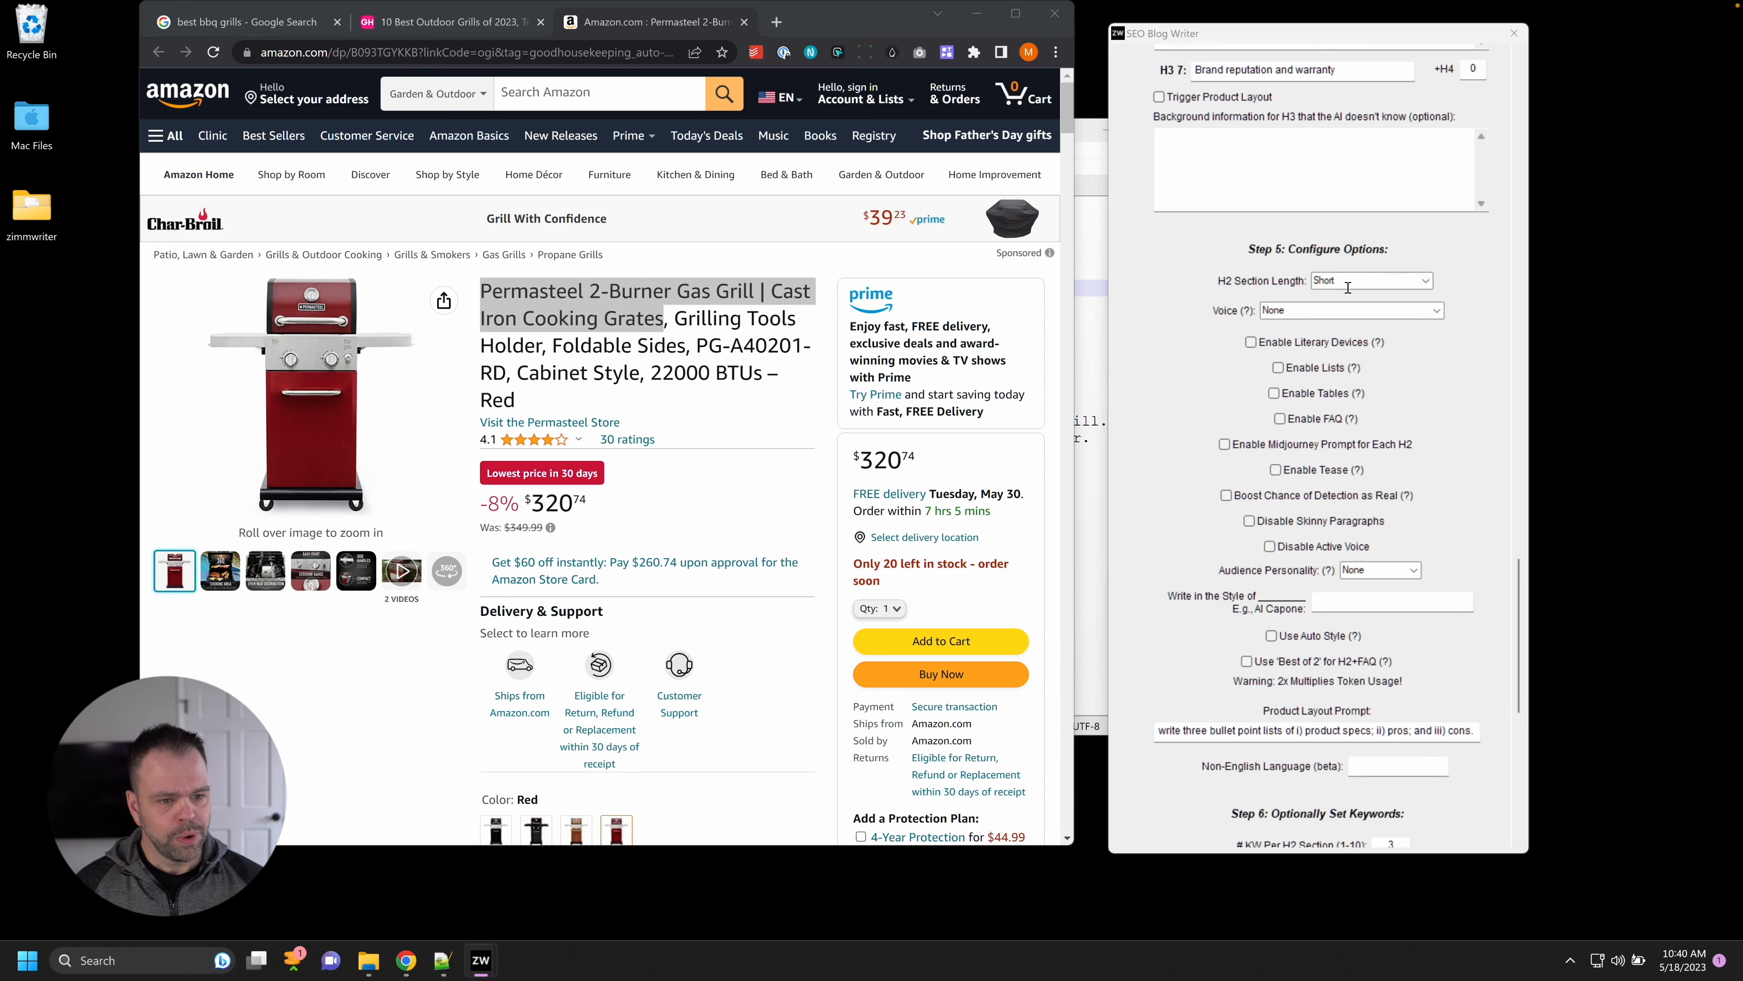
Set the voice to Second Person and enable literary devices, lists and the FAQ section.
{"action": "left_click", "coordinate": [1438, 312]}
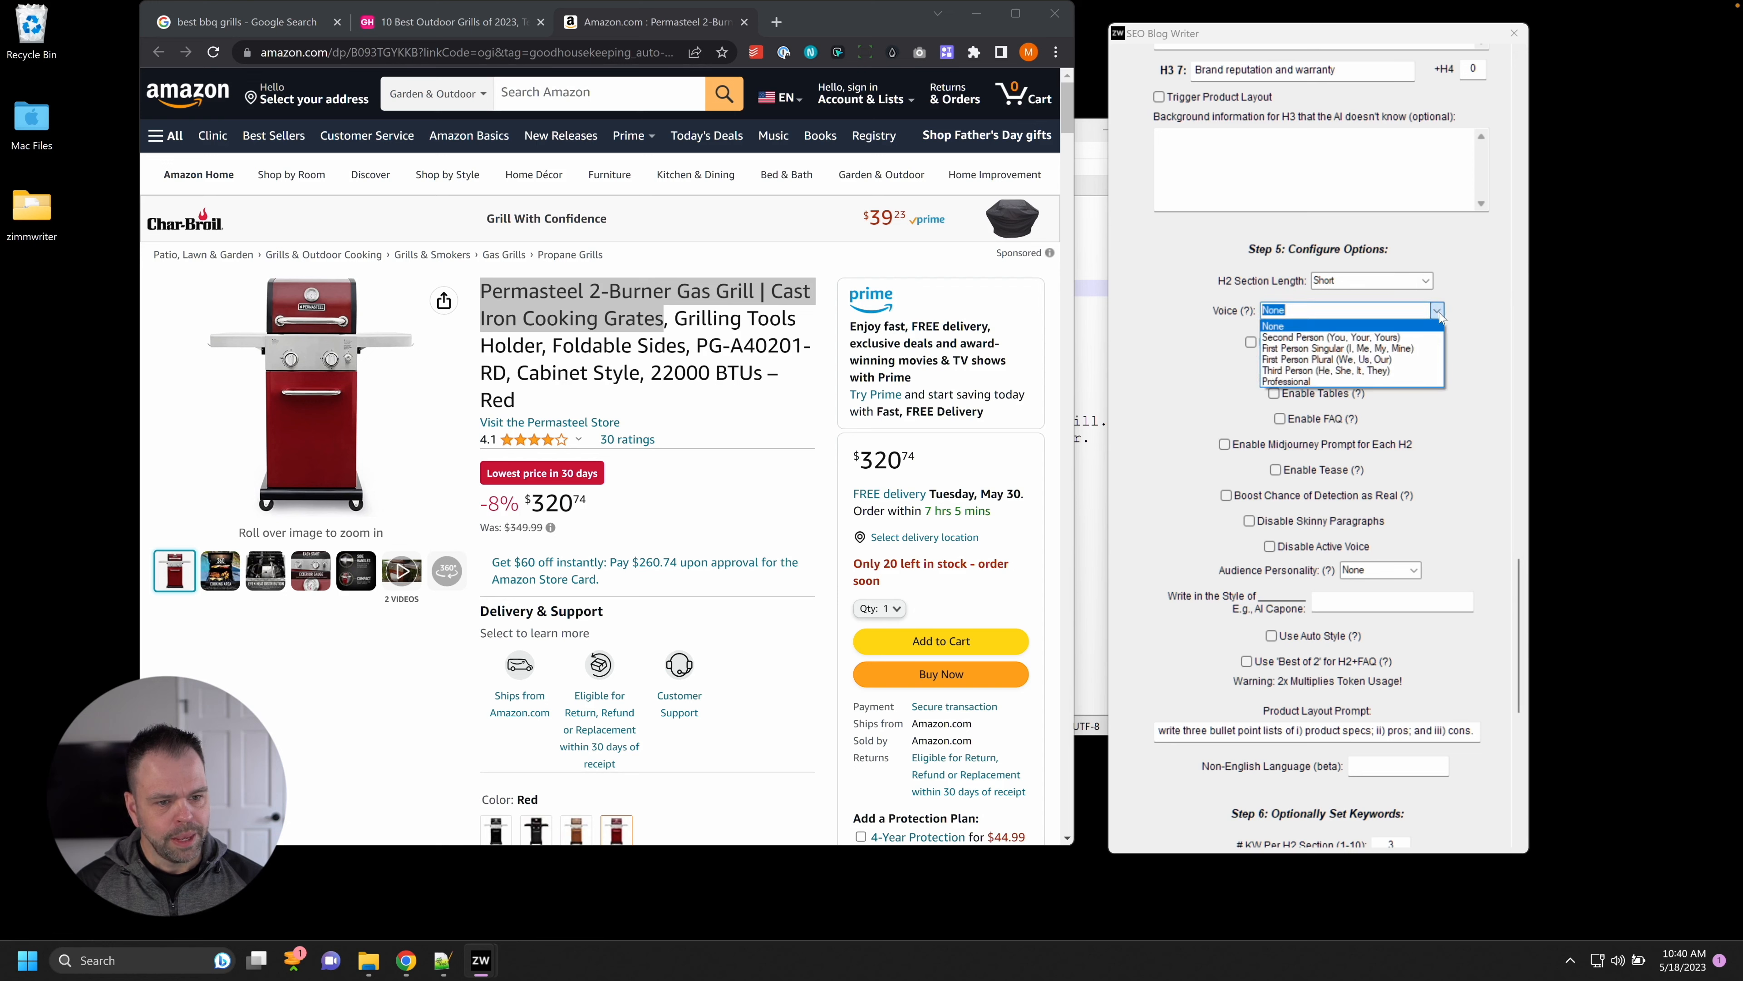
{"action": "left_click", "coordinate": [1304, 338]}
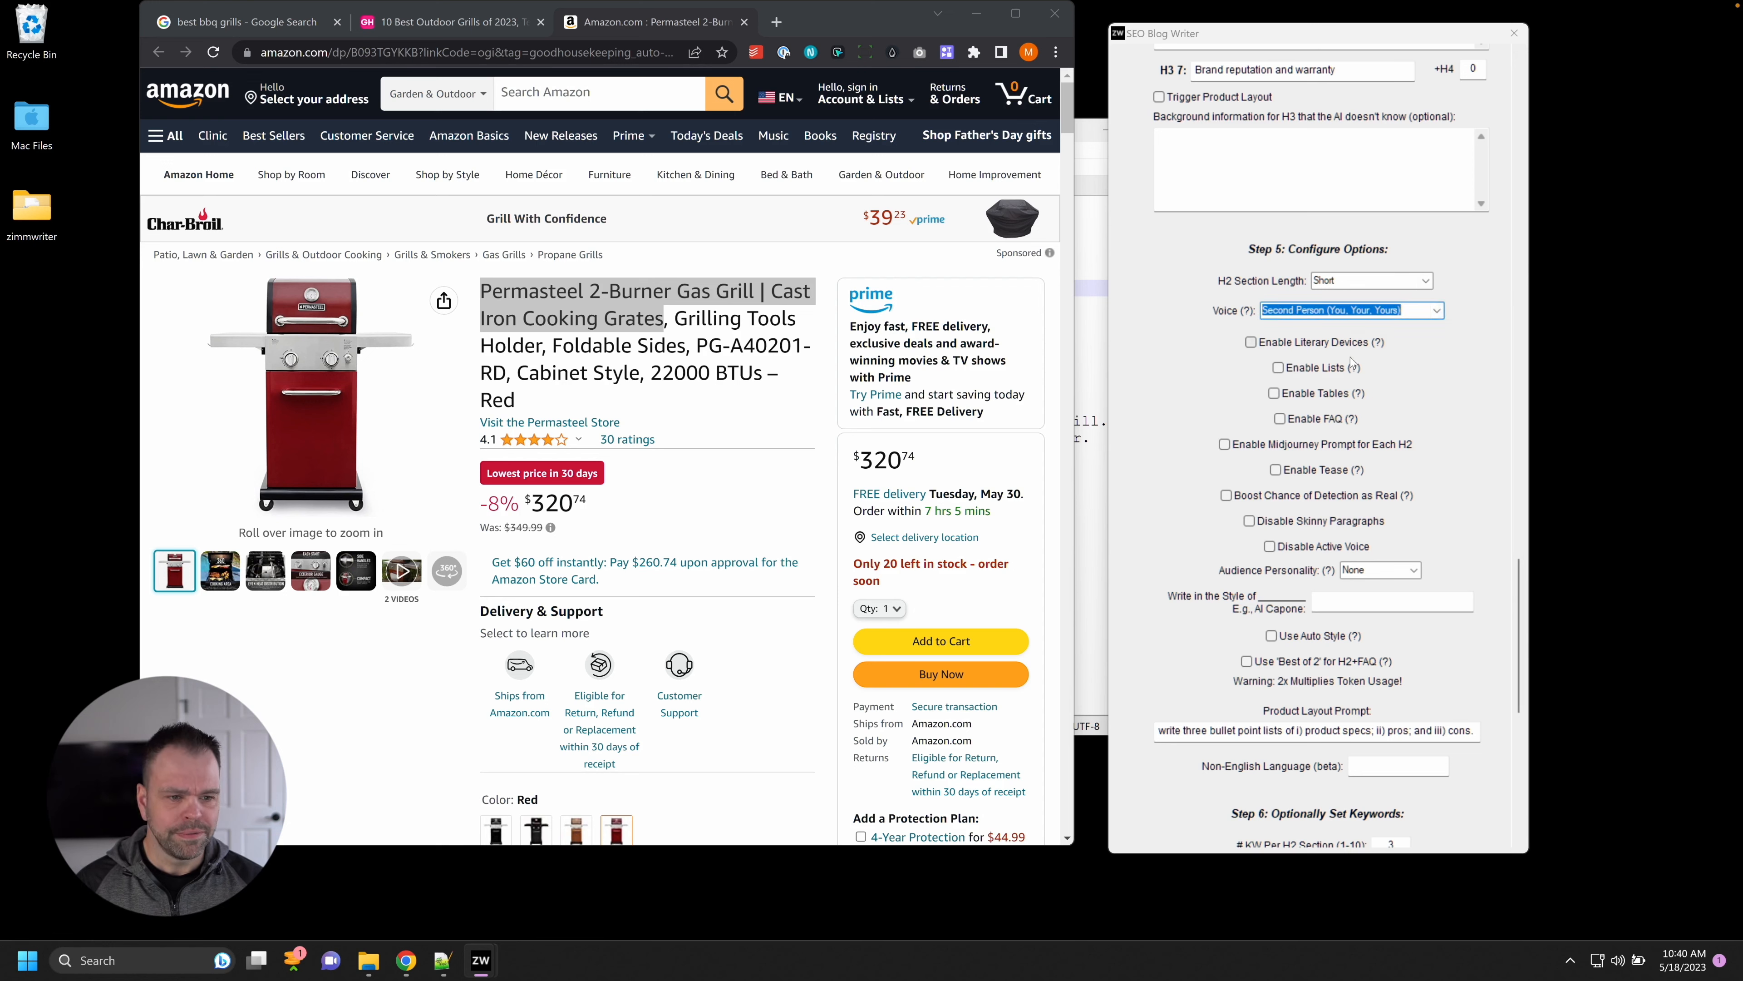
{"action": "left_click", "coordinate": [1251, 342]}
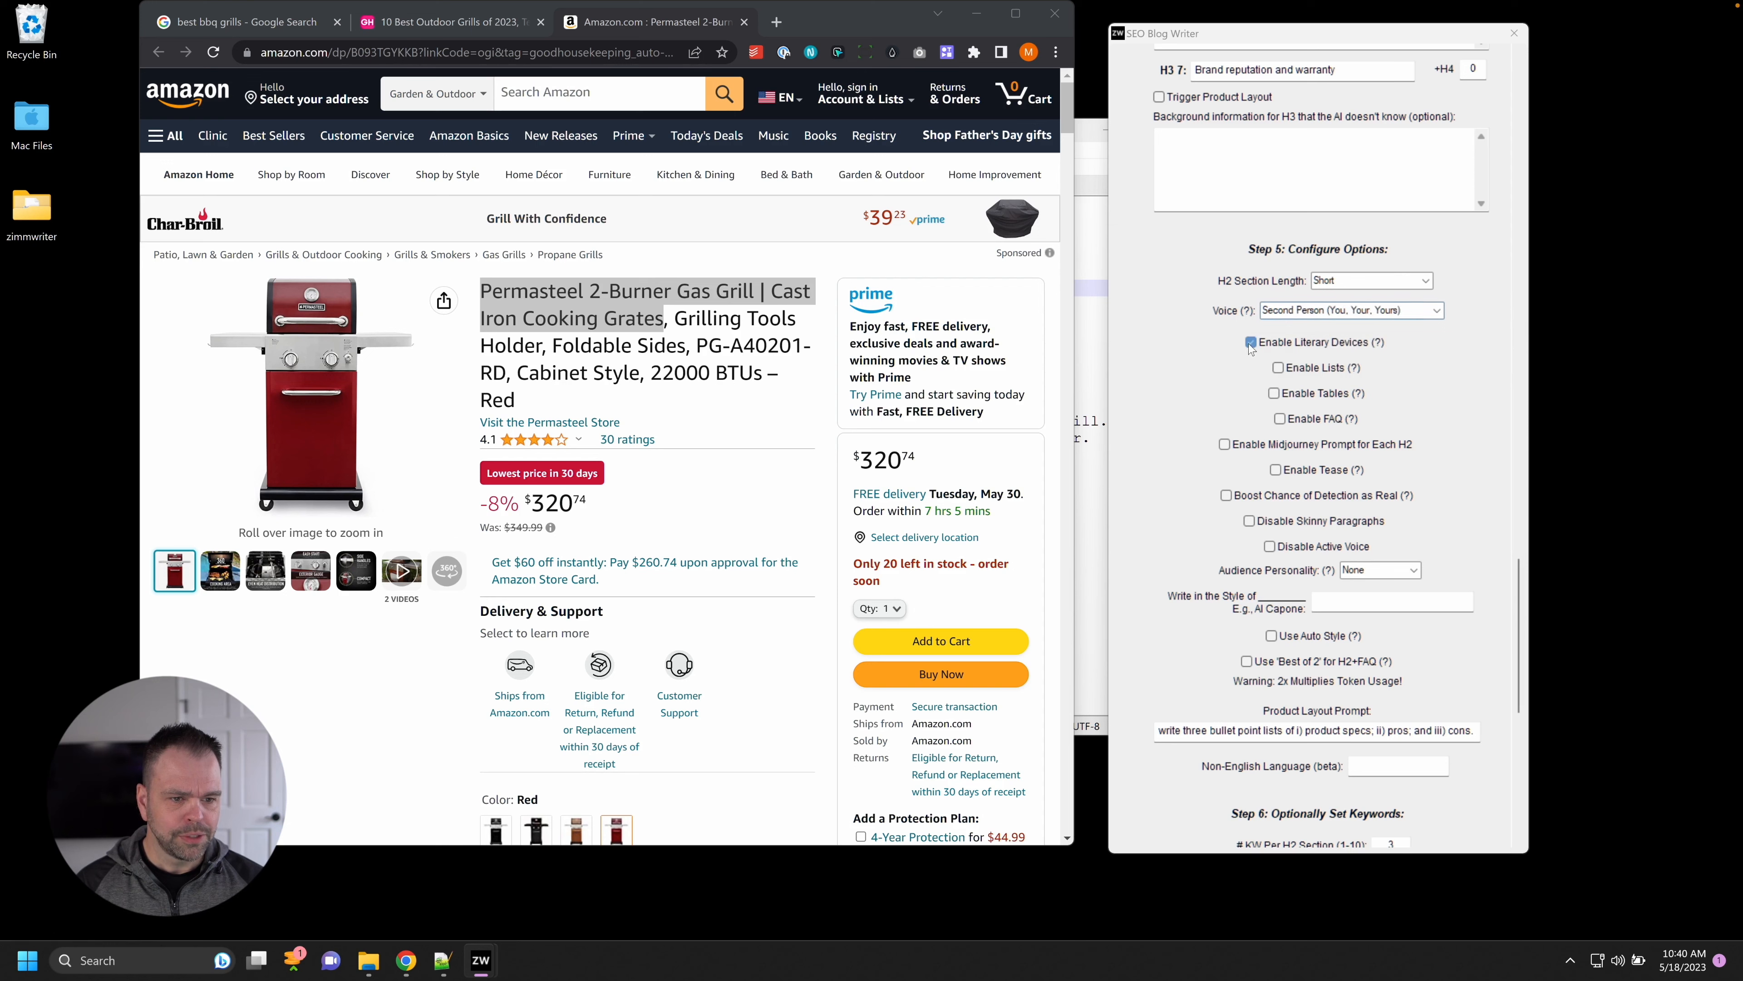
{"action": "left_click", "coordinate": [1278, 368]}
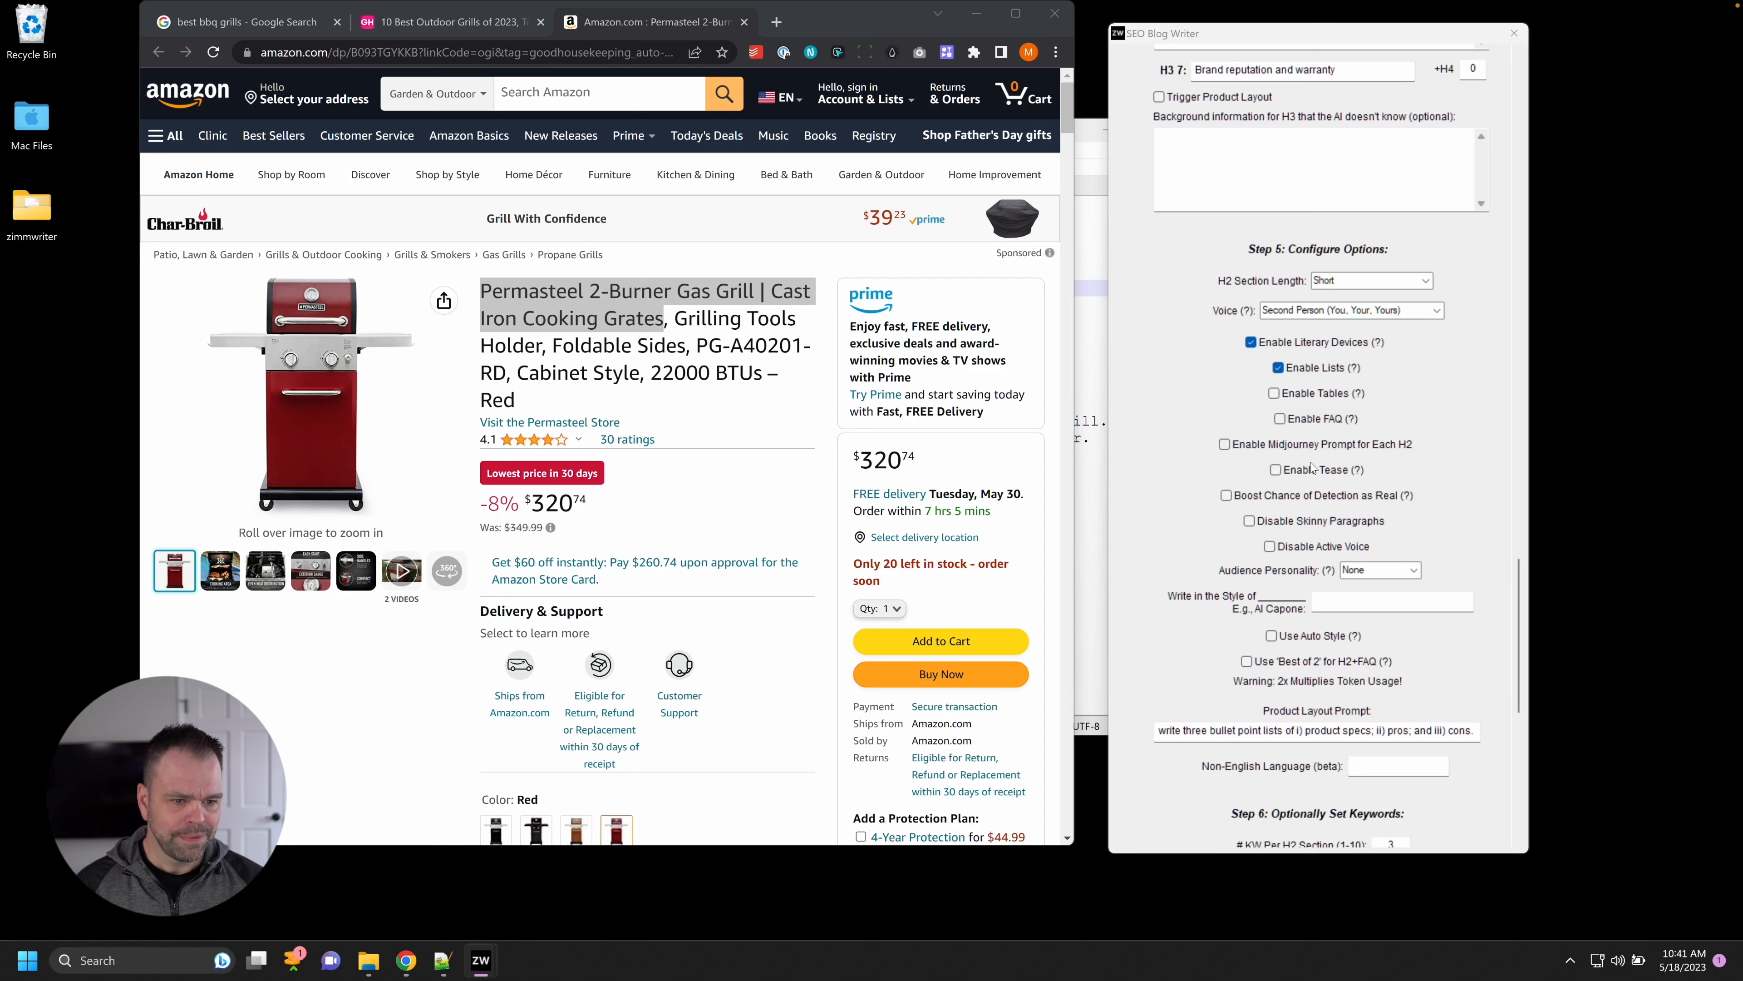
{"action": "left_click", "coordinate": [1281, 419]}
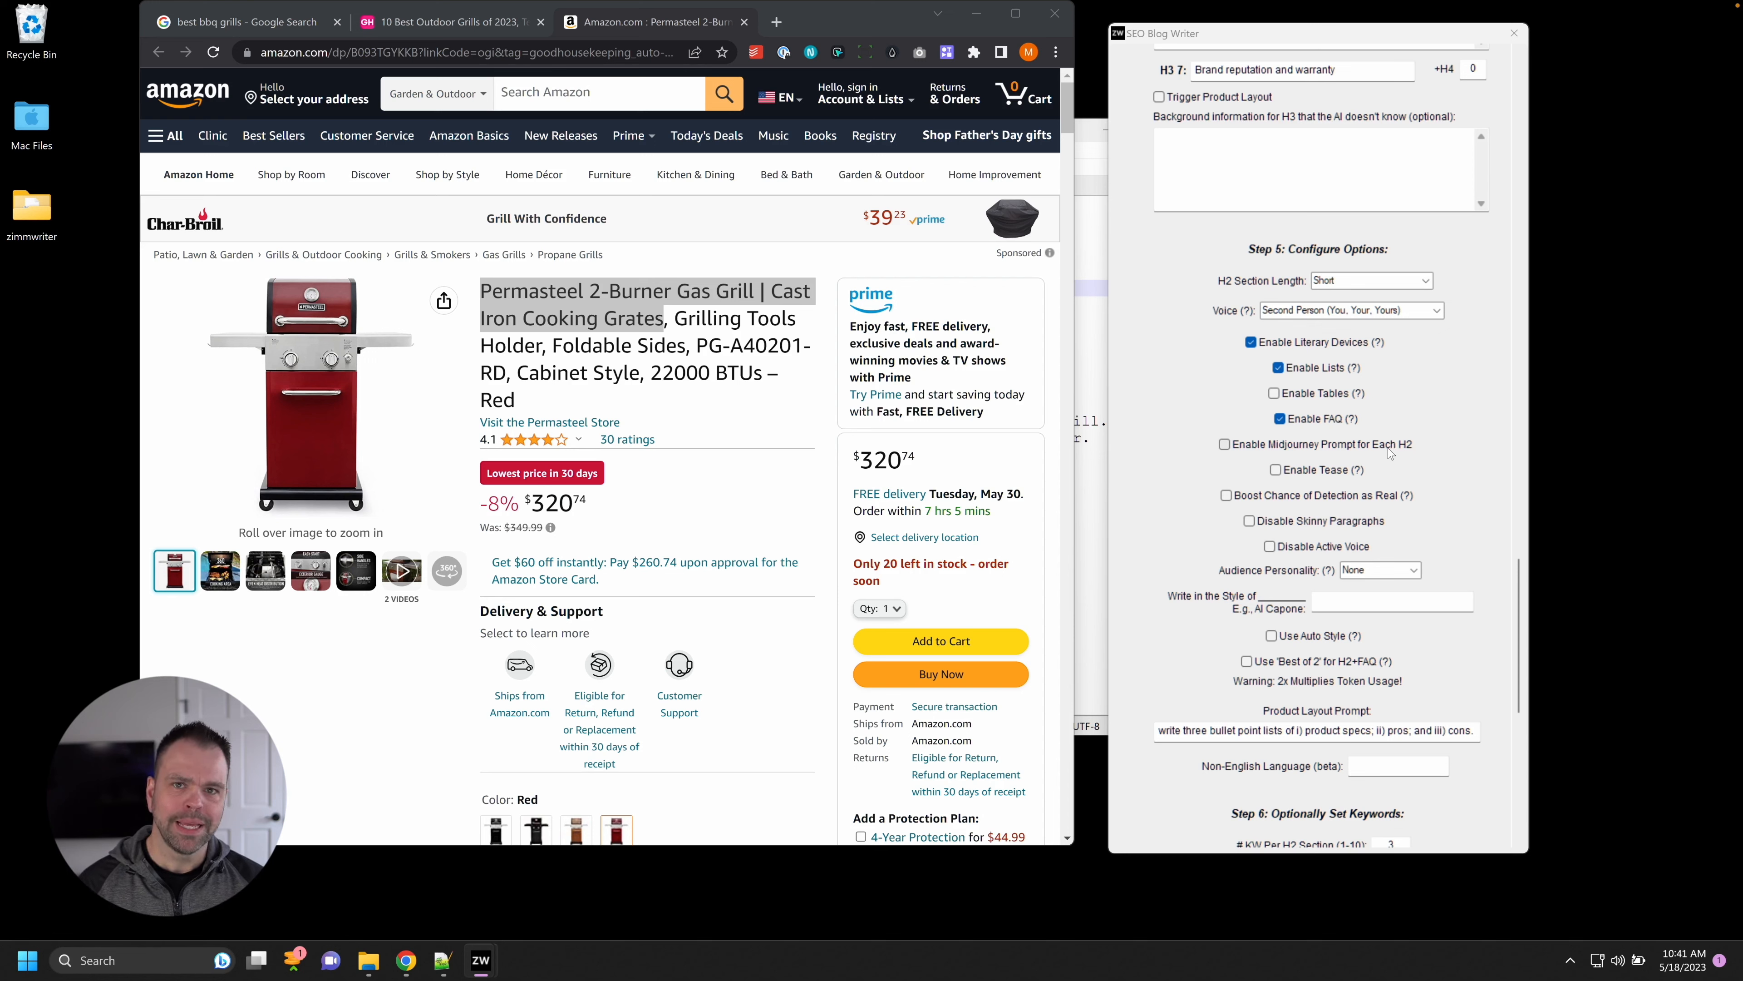
Choose the Everyman audience personality and enable Use Auto Style.
{"action": "scroll", "coordinate": [1508, 555], "scroll_direction": "down", "scroll_amount": 3}
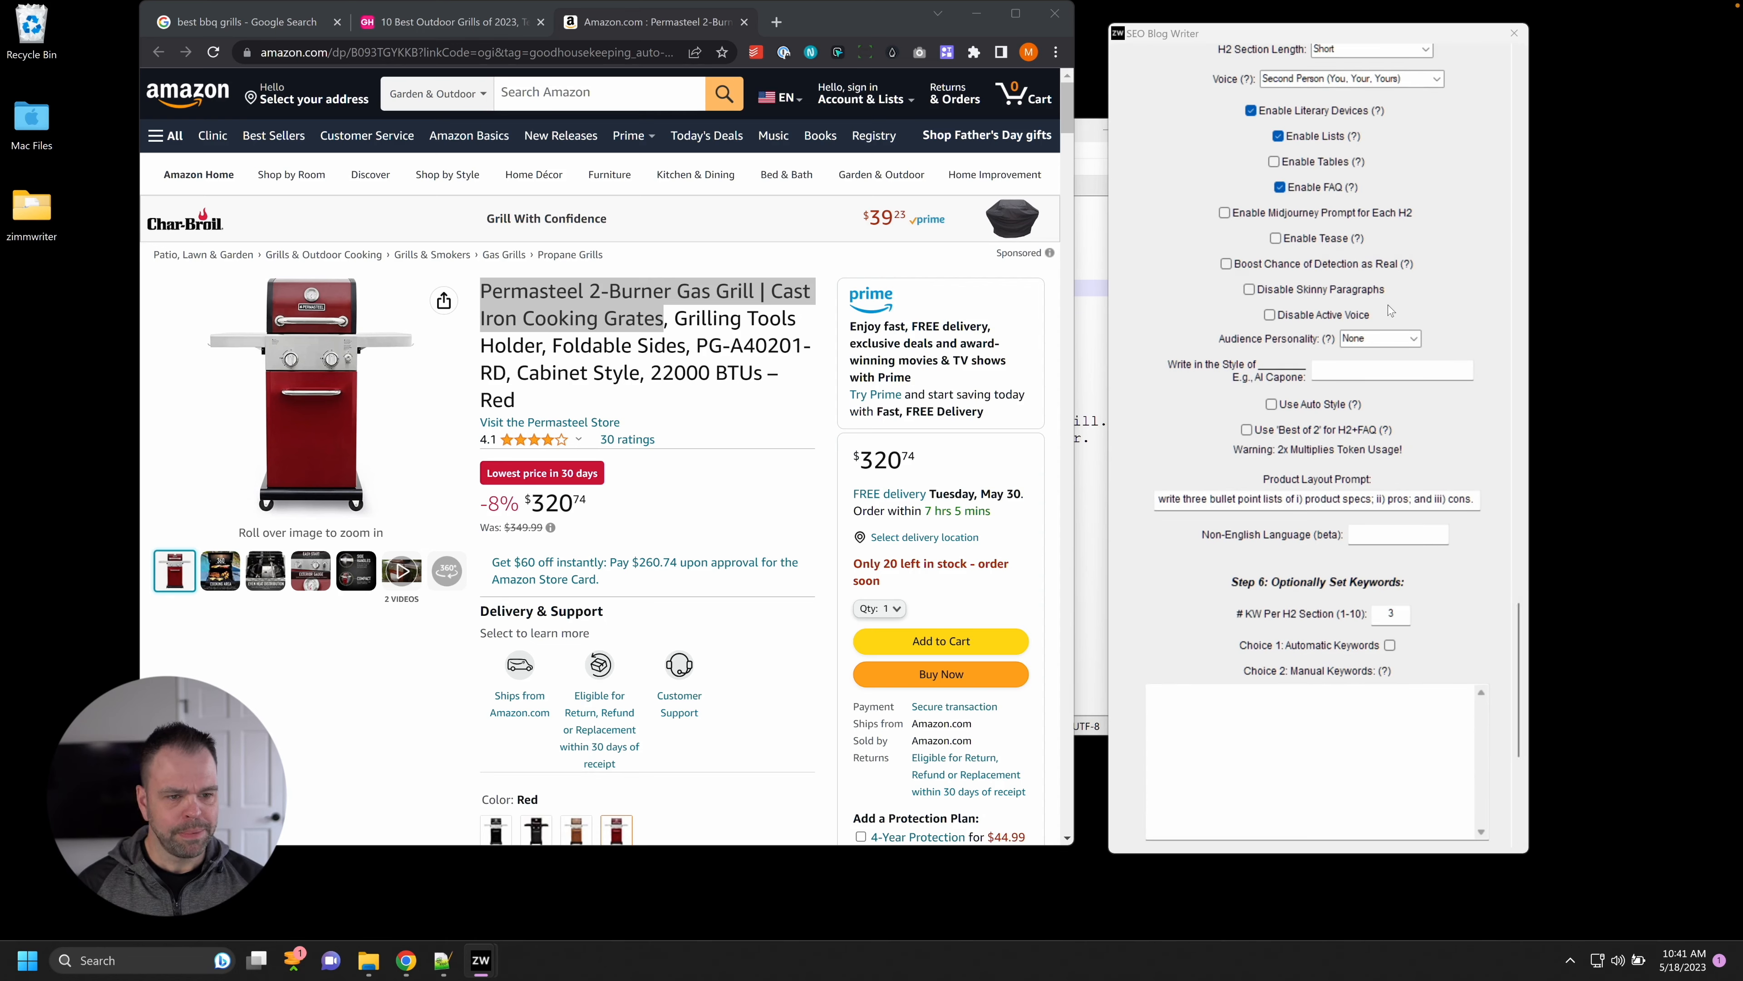
{"action": "left_click", "coordinate": [1414, 338]}
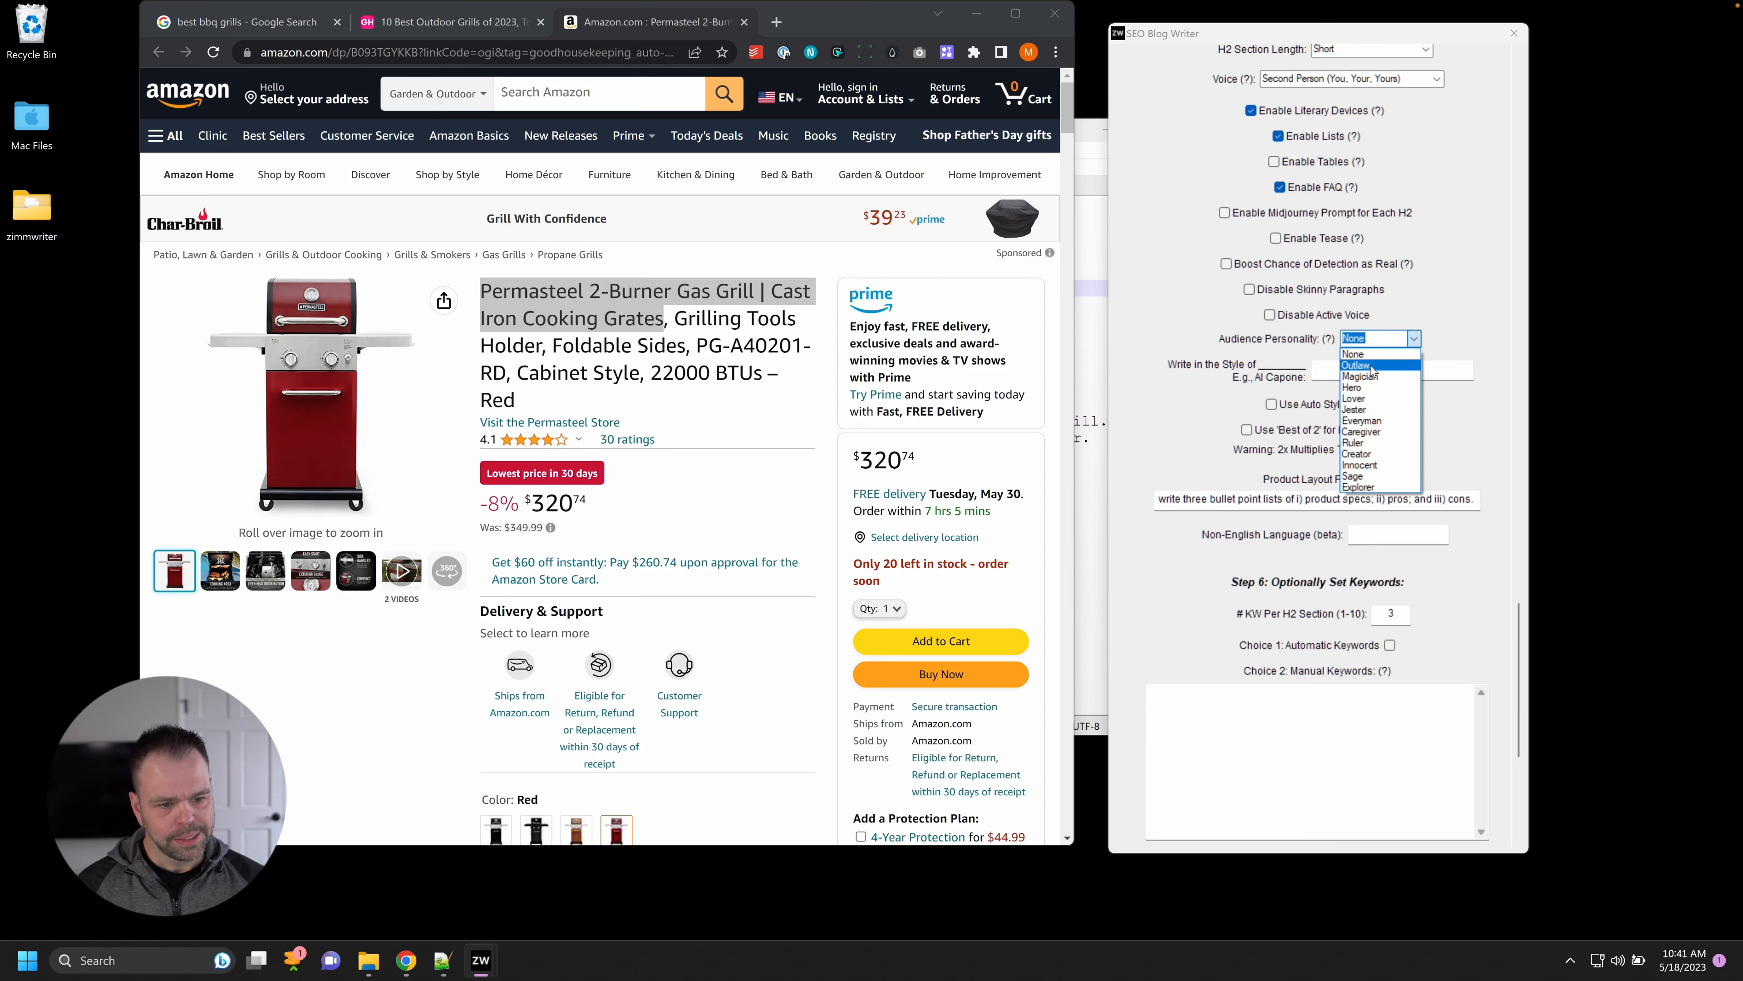
{"action": "left_click", "coordinate": [1362, 421]}
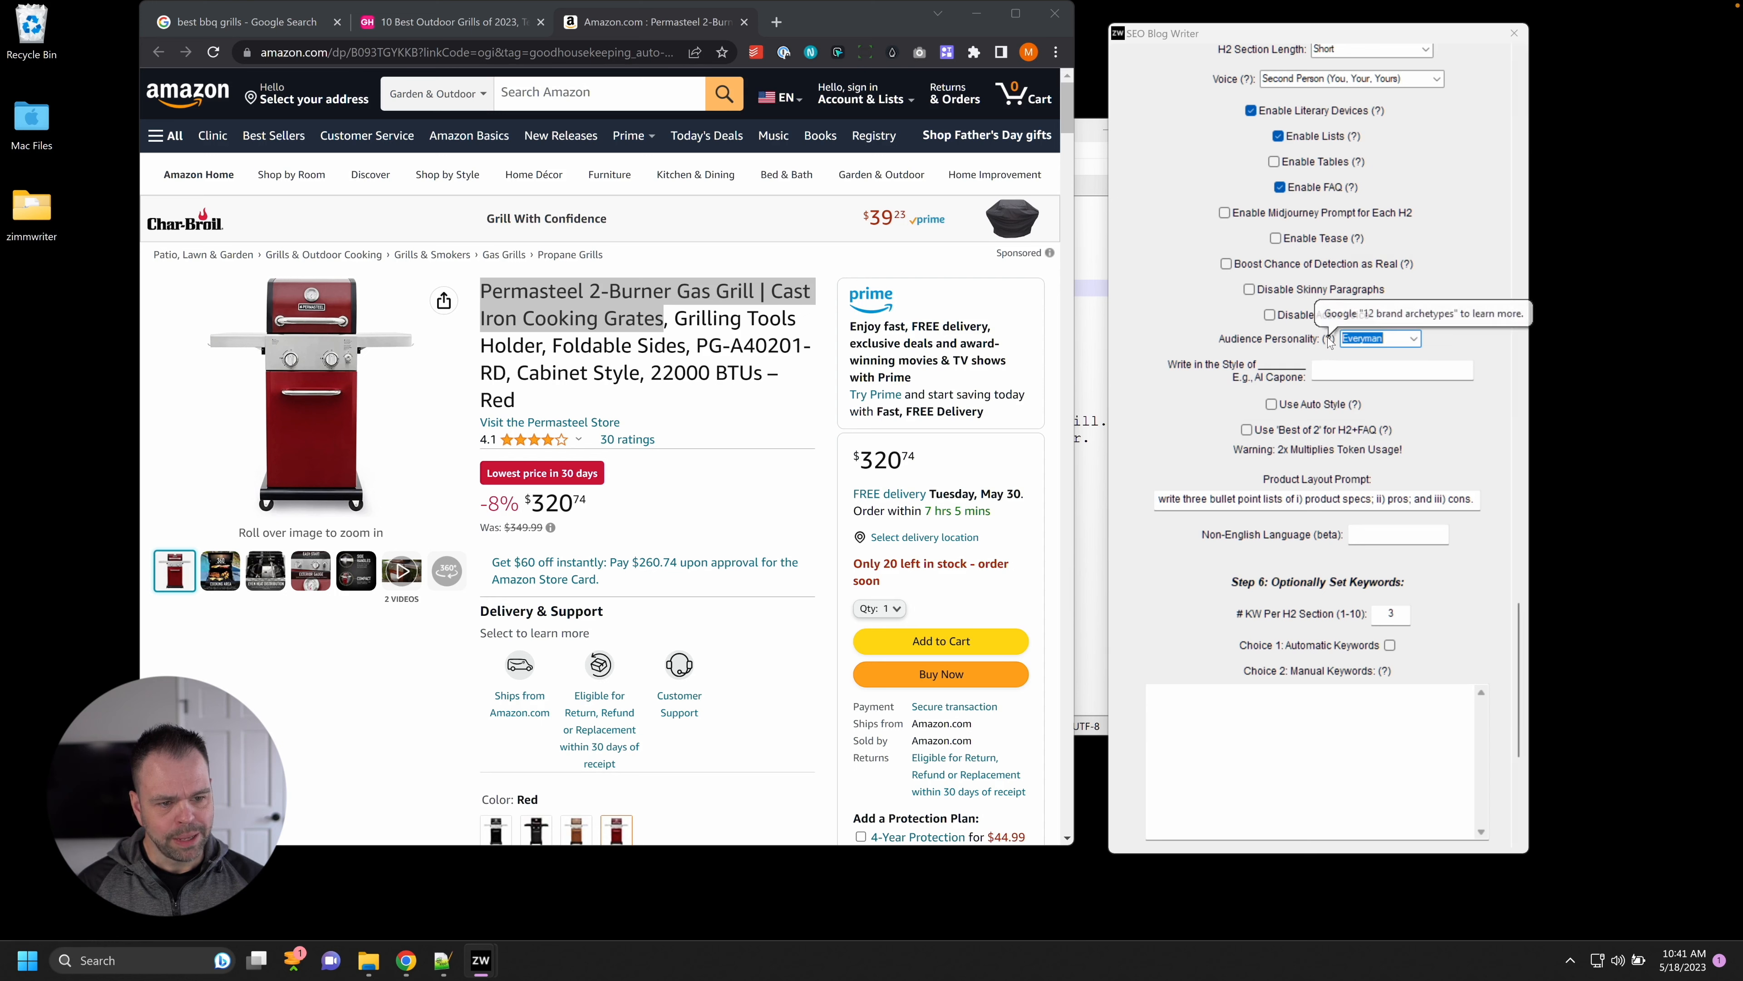
{"action": "mouse_move", "coordinate": [1330, 345]}
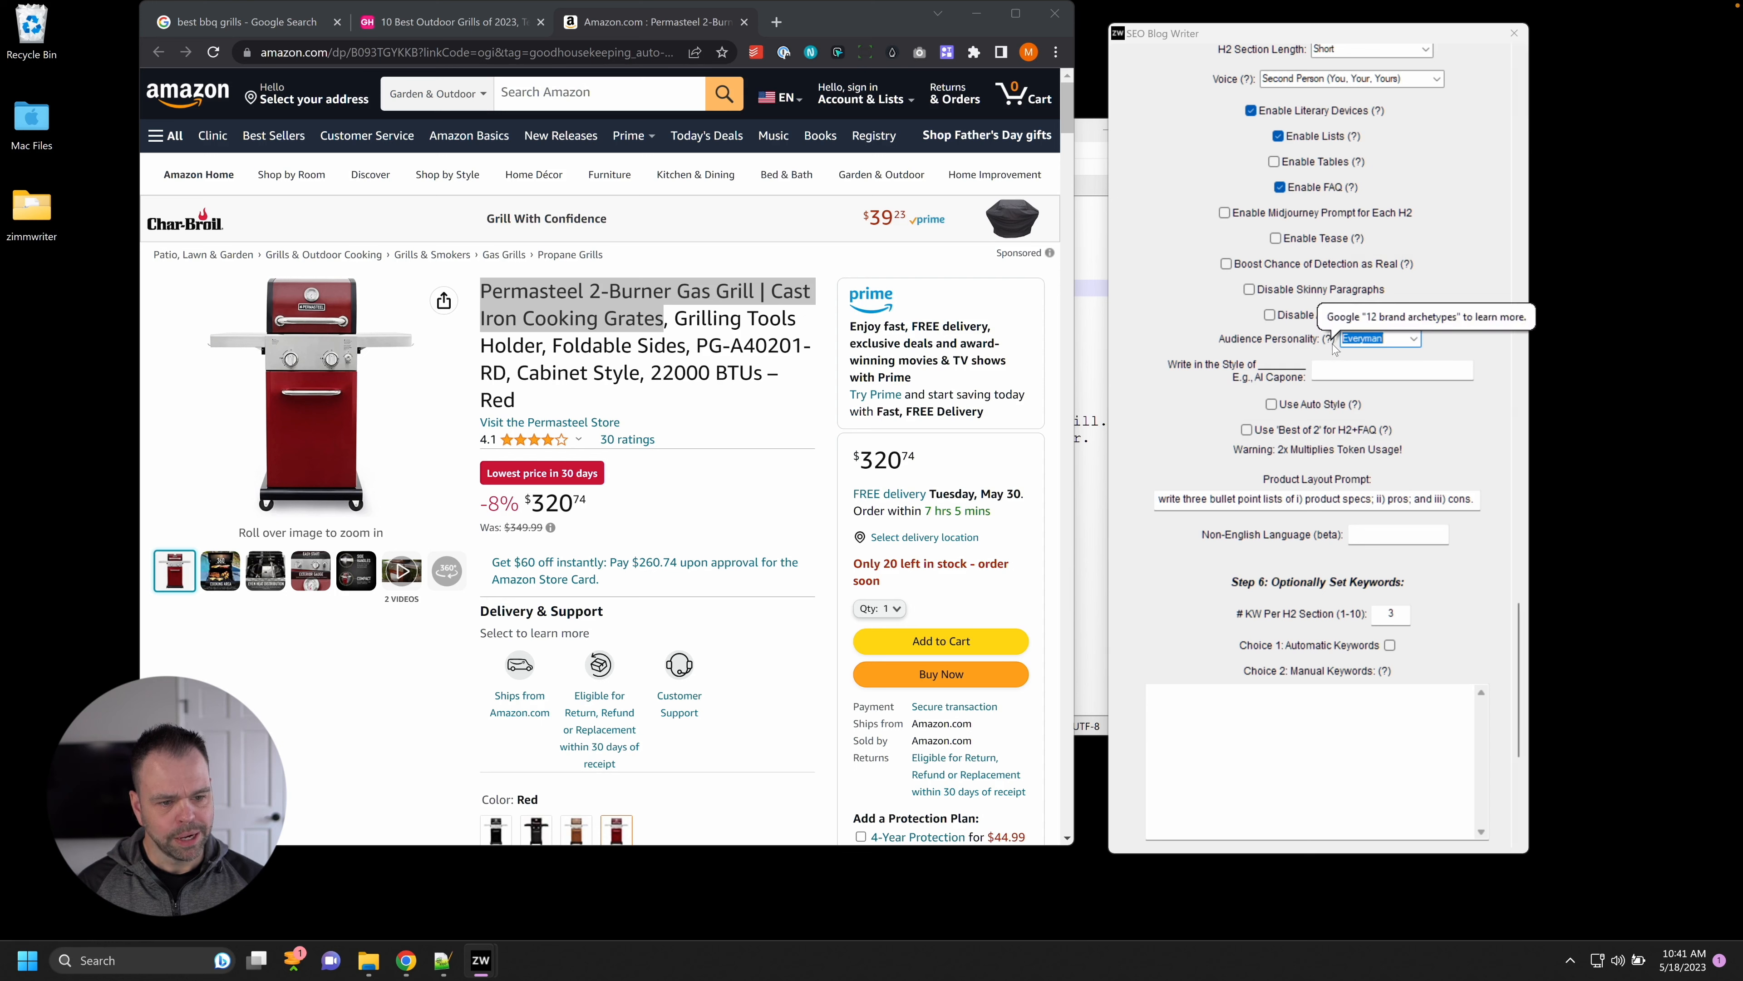
{"action": "left_click", "coordinate": [1321, 405]}
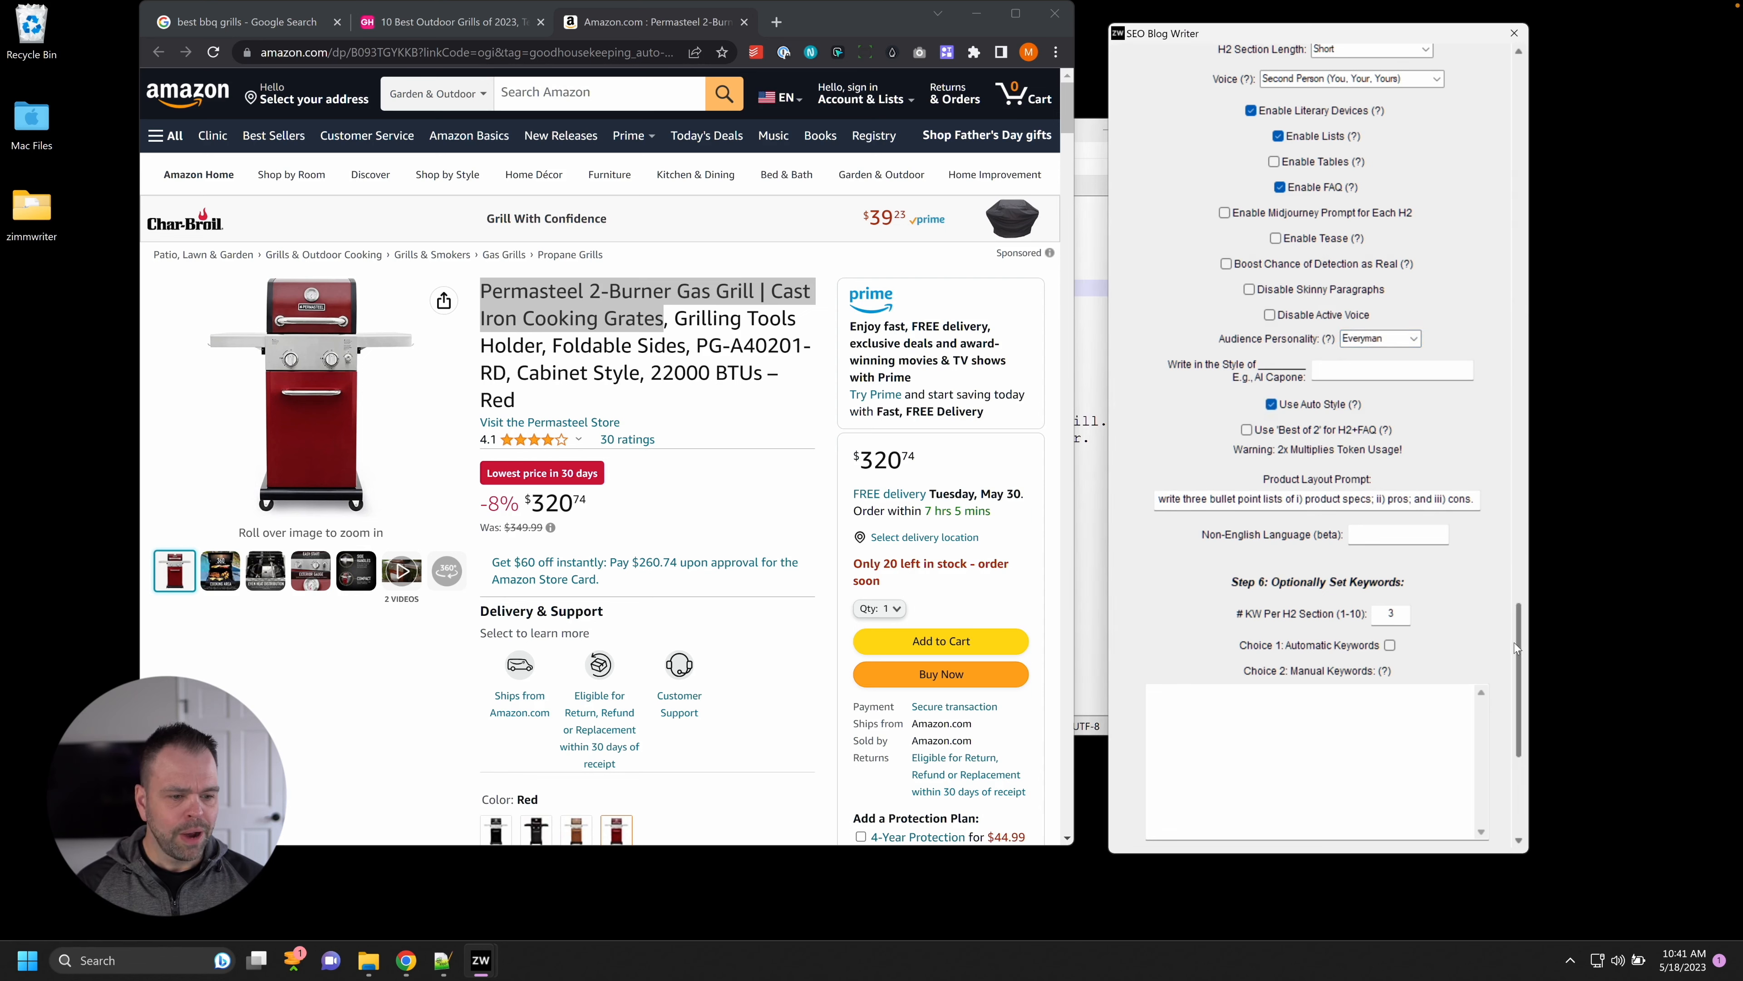
{"action": "scroll", "coordinate": [1527, 663], "scroll_direction": "down", "scroll_amount": 3}
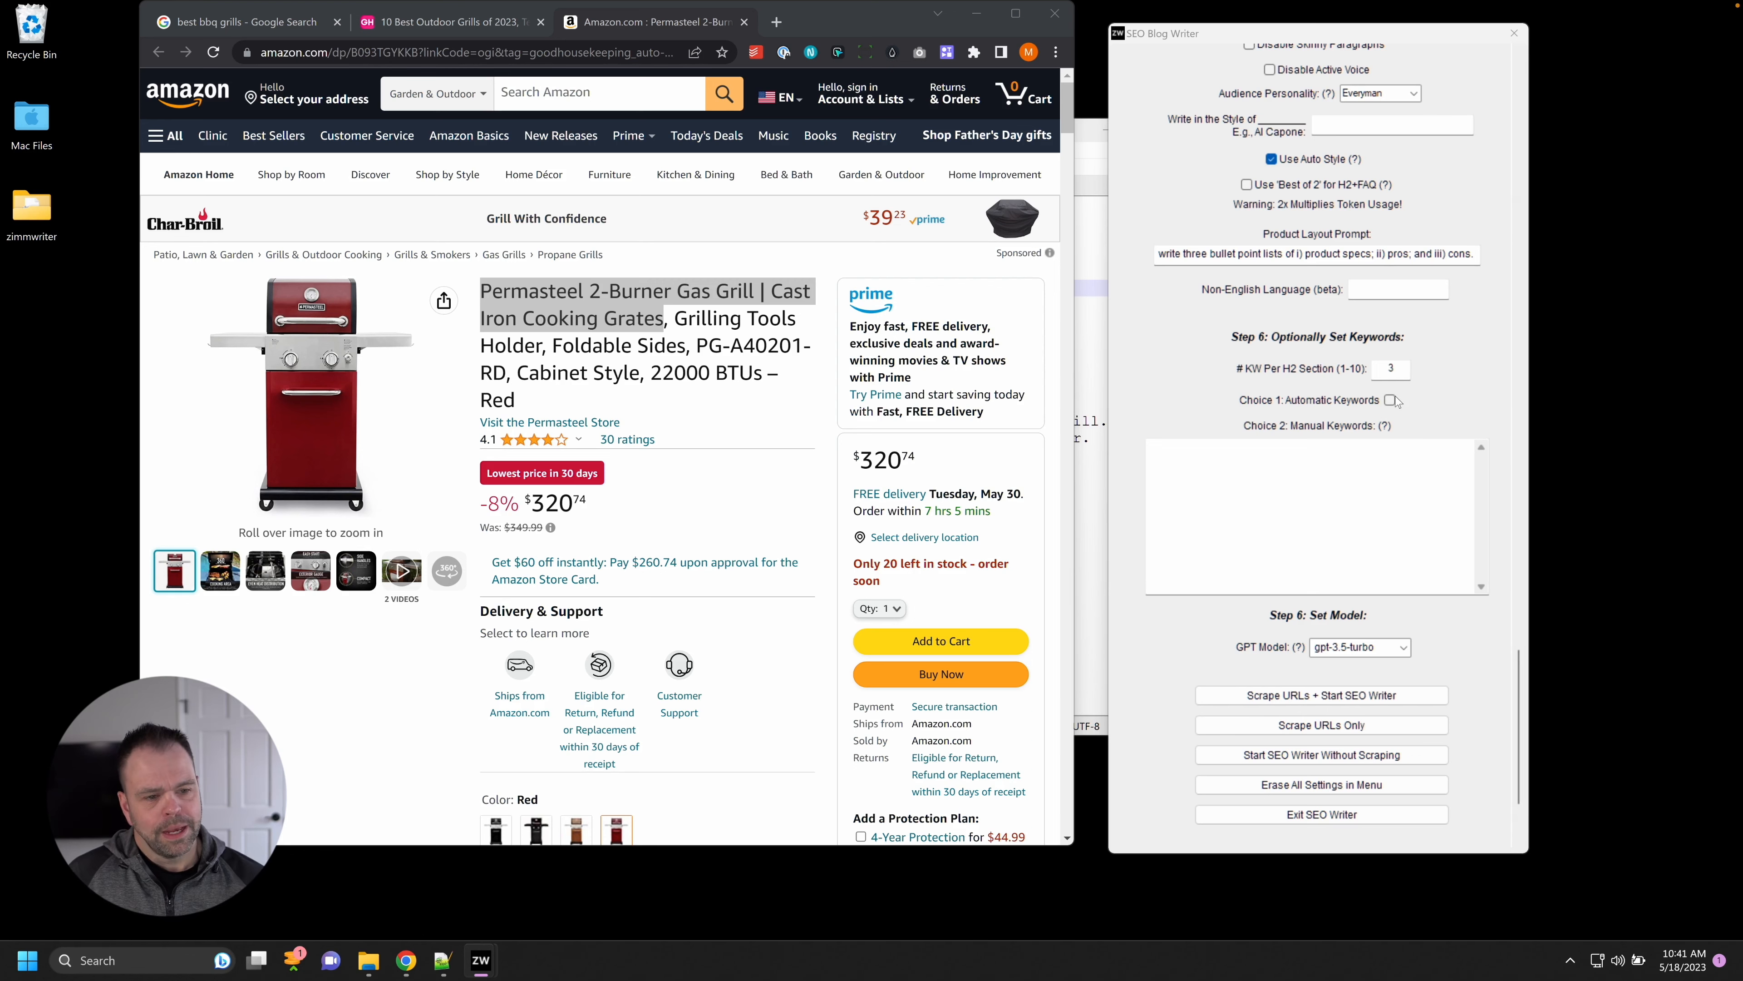
{"action": "left_click_drag", "start_coordinate": [1518, 661], "coordinate": [1584, 702]}
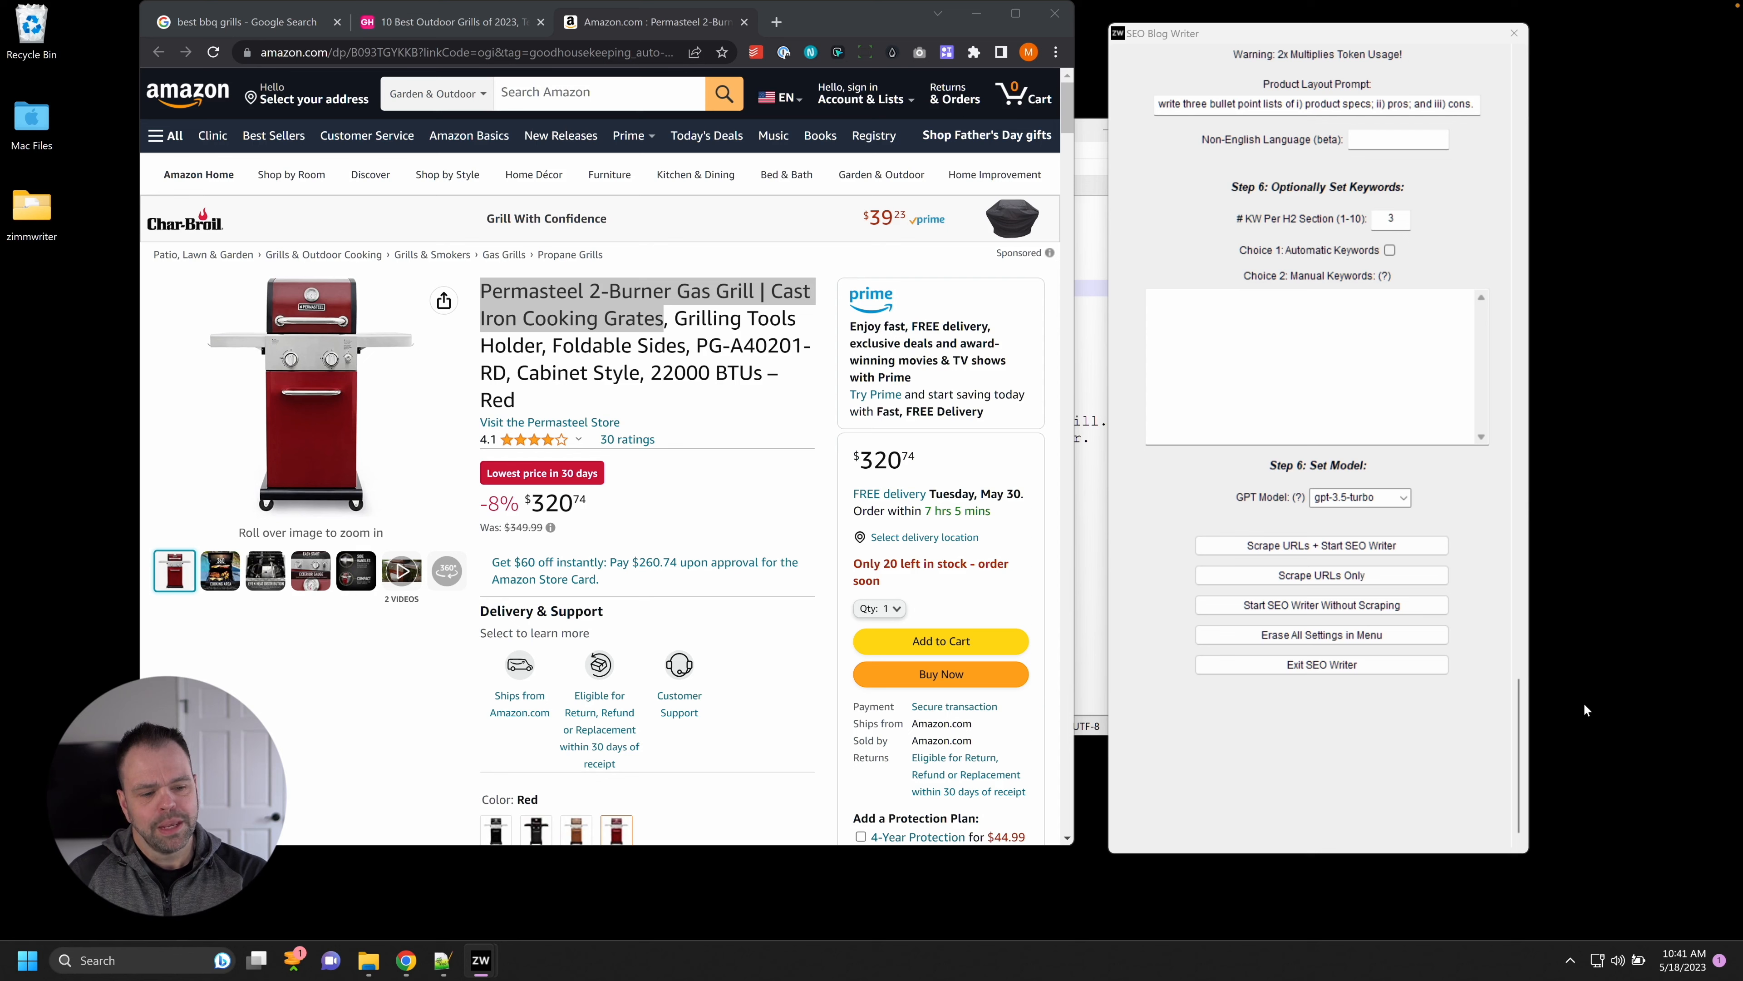
{"action": "left_click_drag", "start_coordinate": [1518, 718], "coordinate": [1517, 679]}
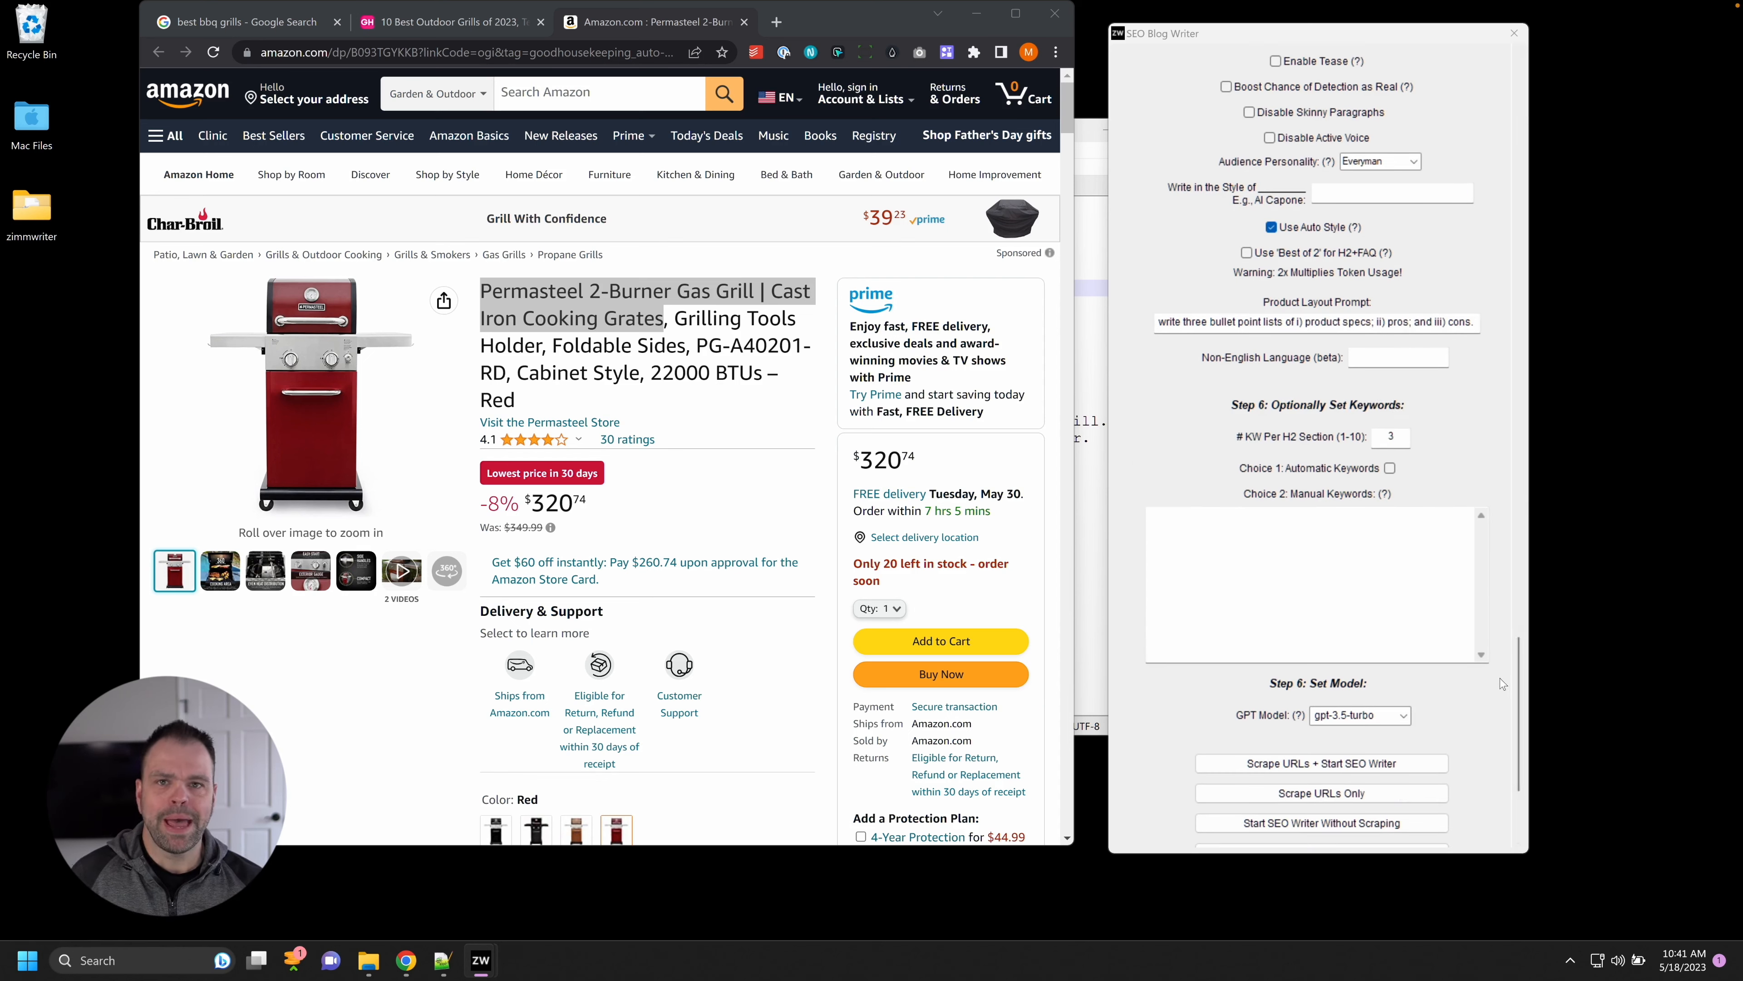
{"action": "left_click_drag", "start_coordinate": [1518, 687], "coordinate": [1518, 729]}
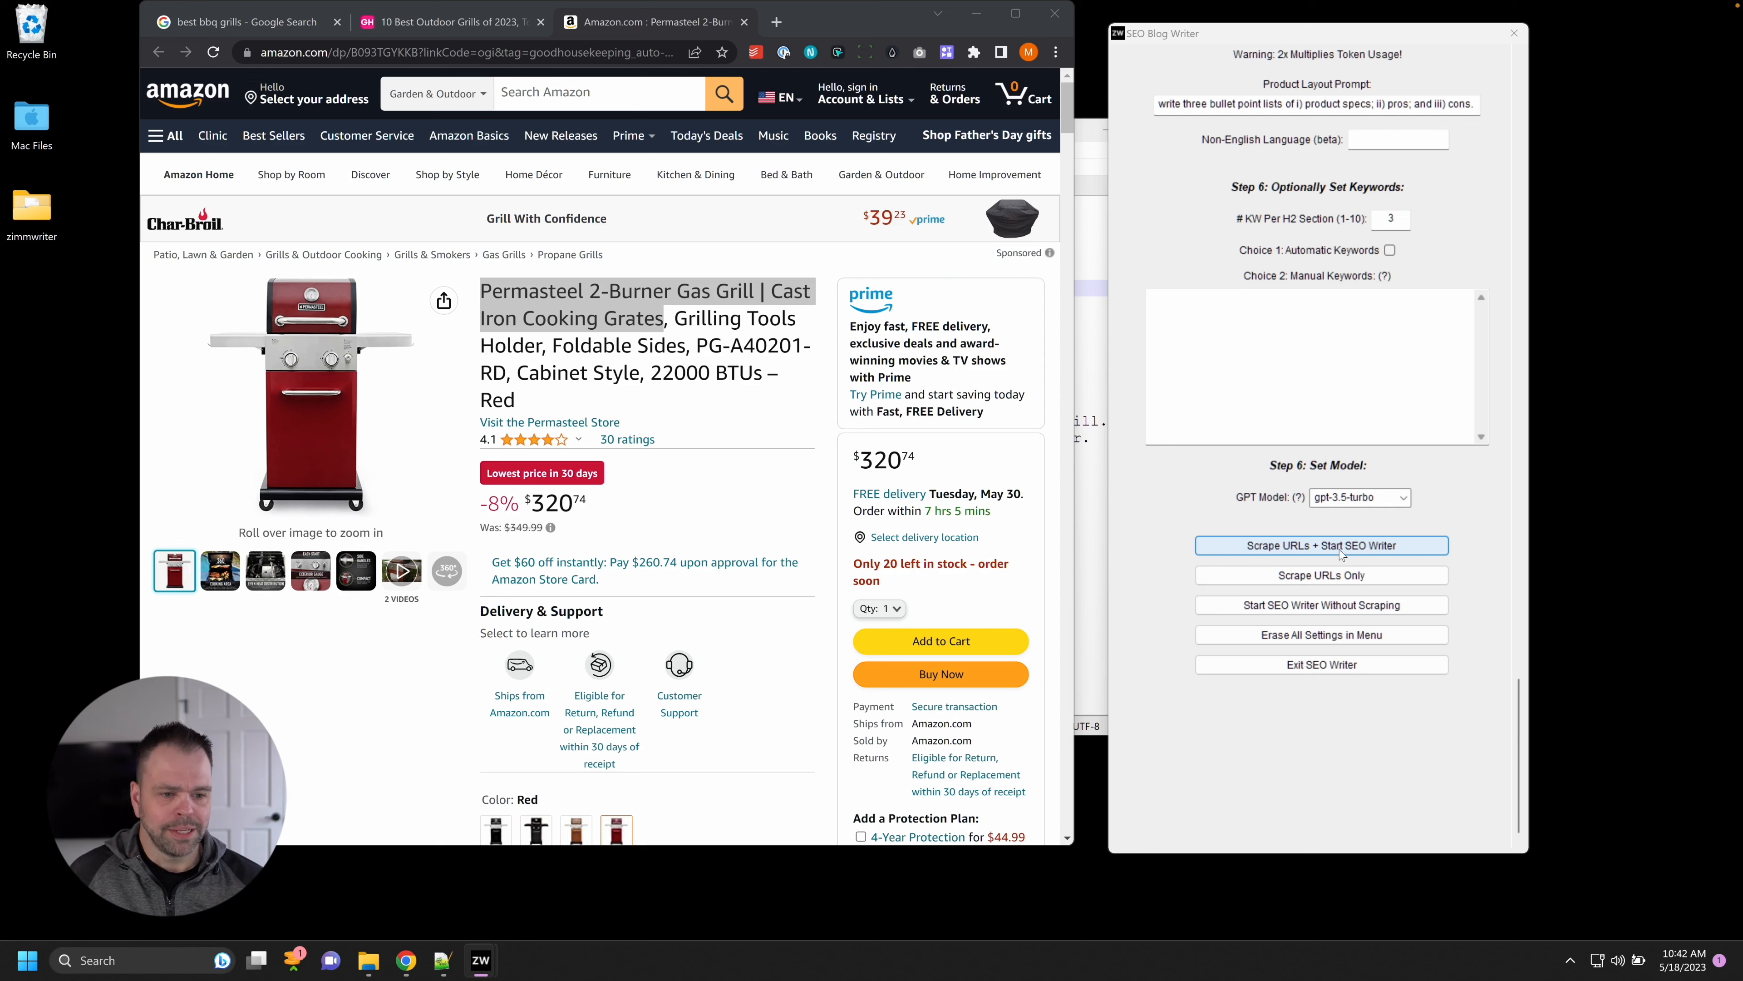
Run Scrape URLs + Start SEO Writer and dismiss the Weber Original Kettle scraping error.
{"action": "left_click", "coordinate": [1325, 553]}
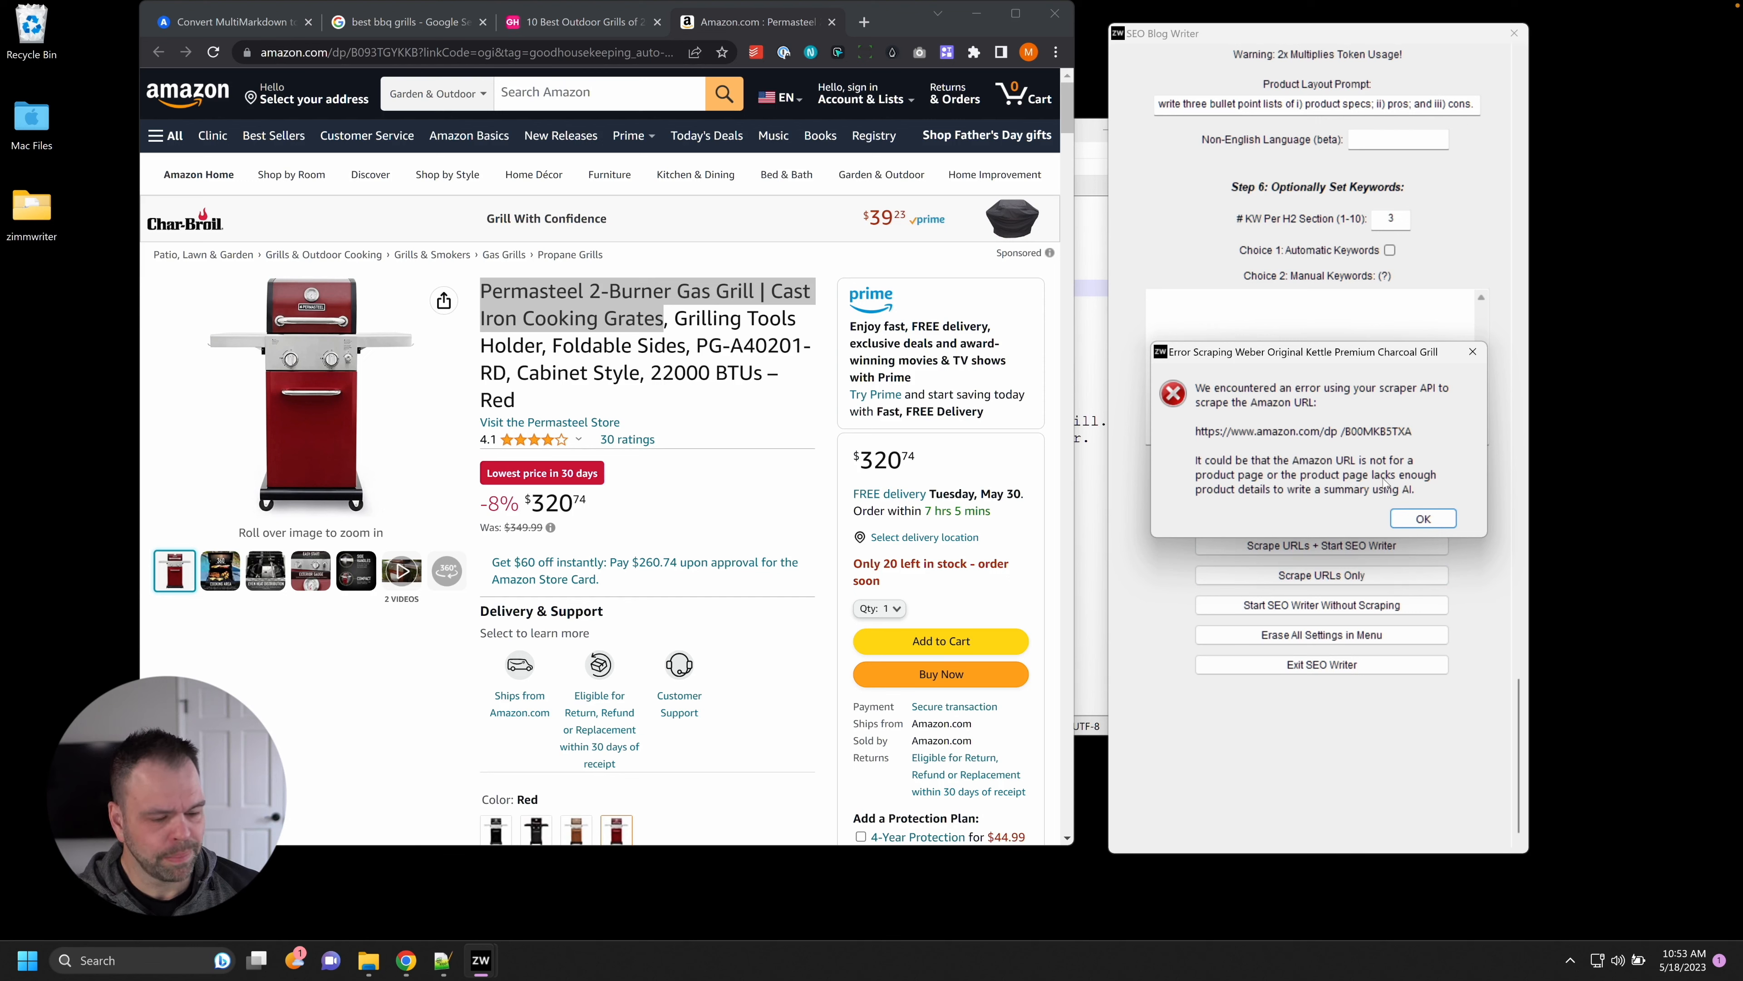
{"action": "left_click", "coordinate": [1444, 522]}
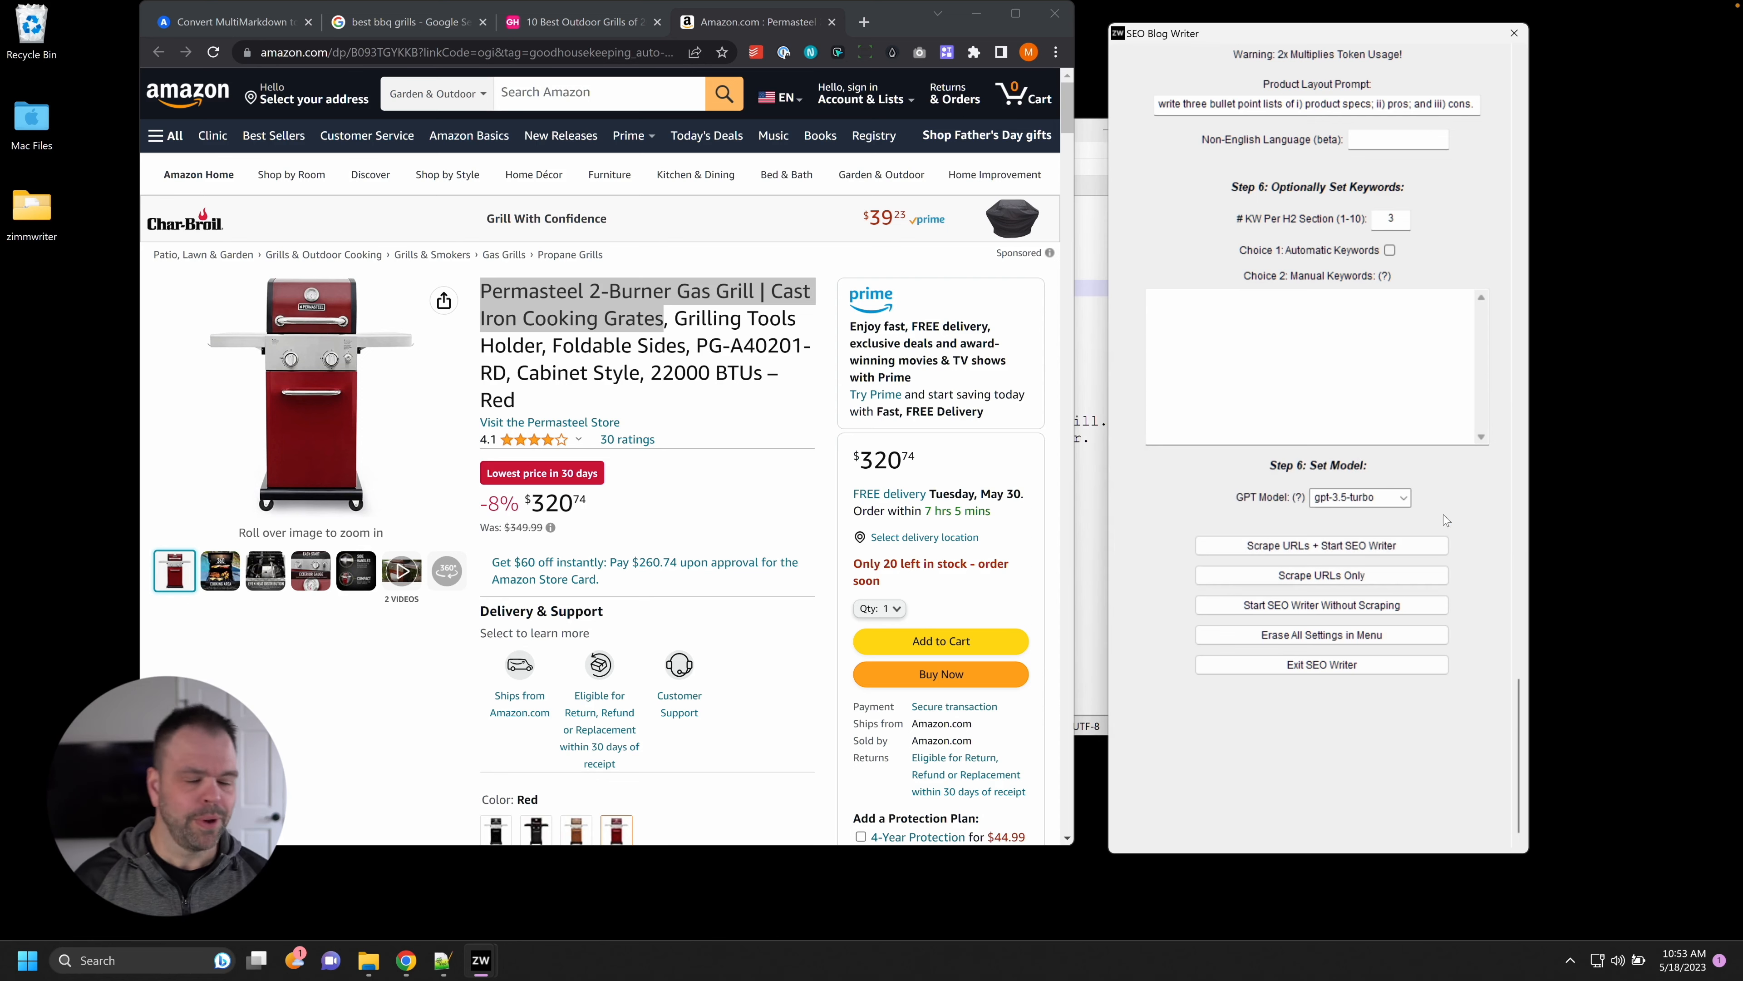
Select and copy all the Global Background text, then open a new Chrome tab.
{"action": "left_click_drag", "start_coordinate": [1524, 694], "coordinate": [1525, 66]}
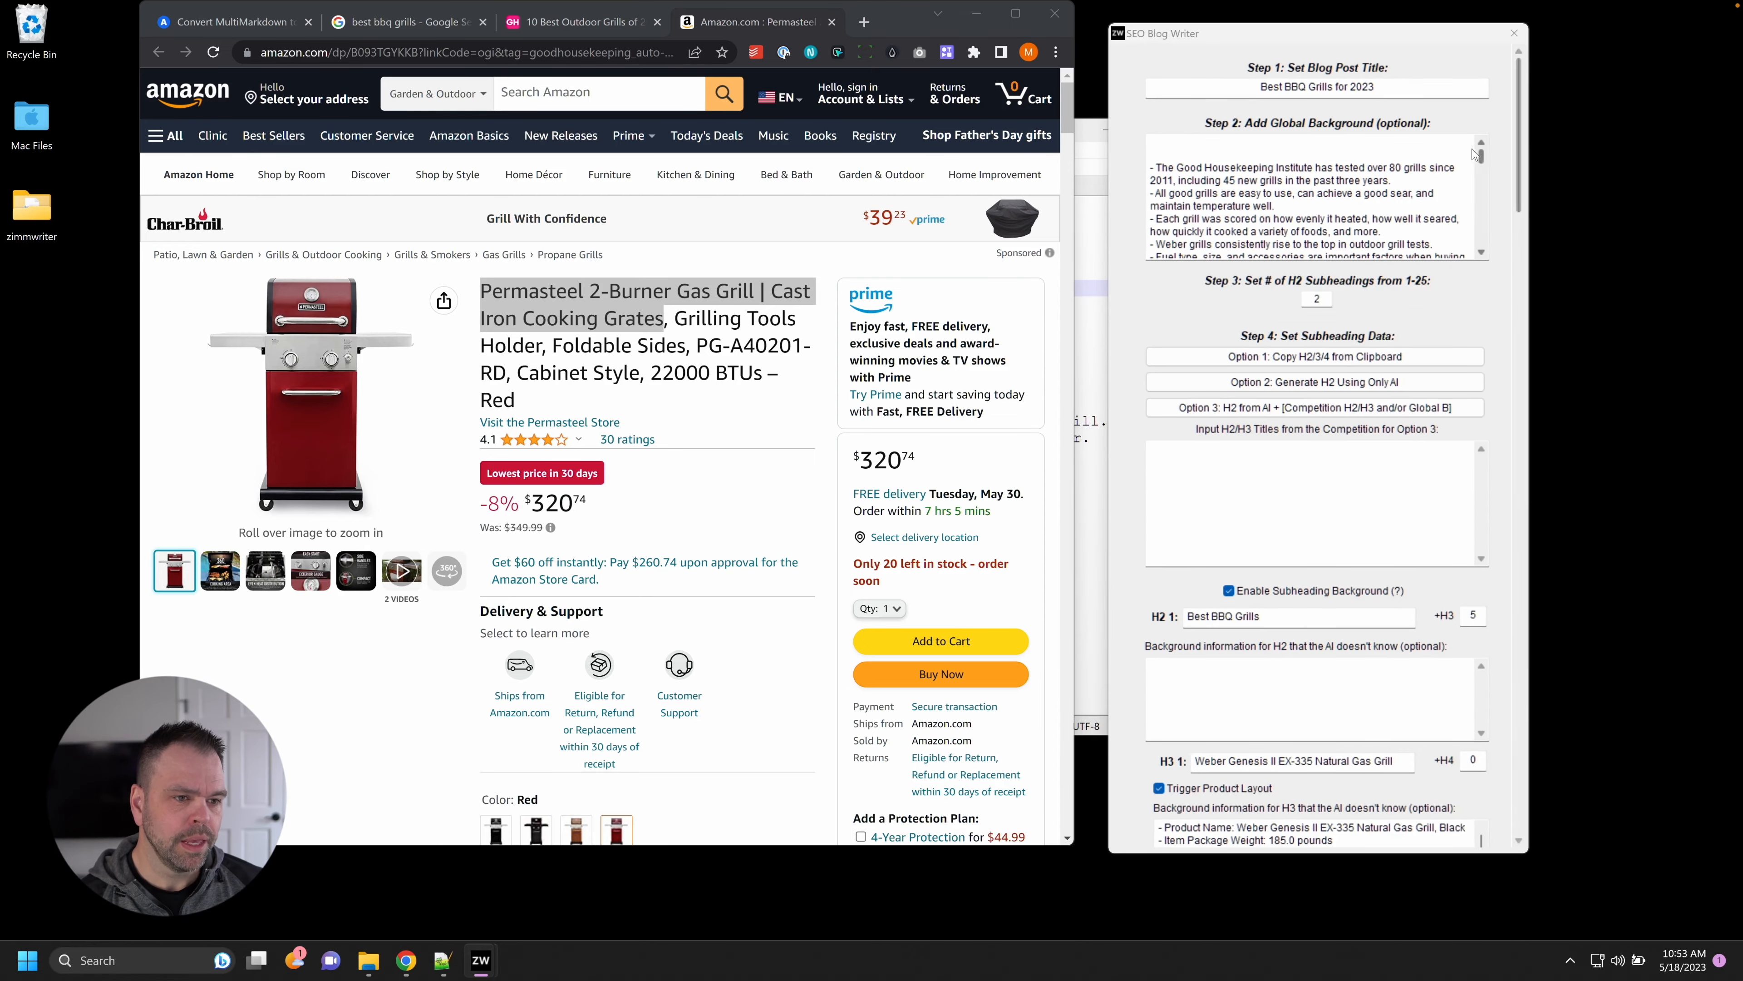
{"action": "left_click_drag", "start_coordinate": [1484, 160], "coordinate": [1486, 238]}
{"action": "left_click", "coordinate": [1400, 206]}
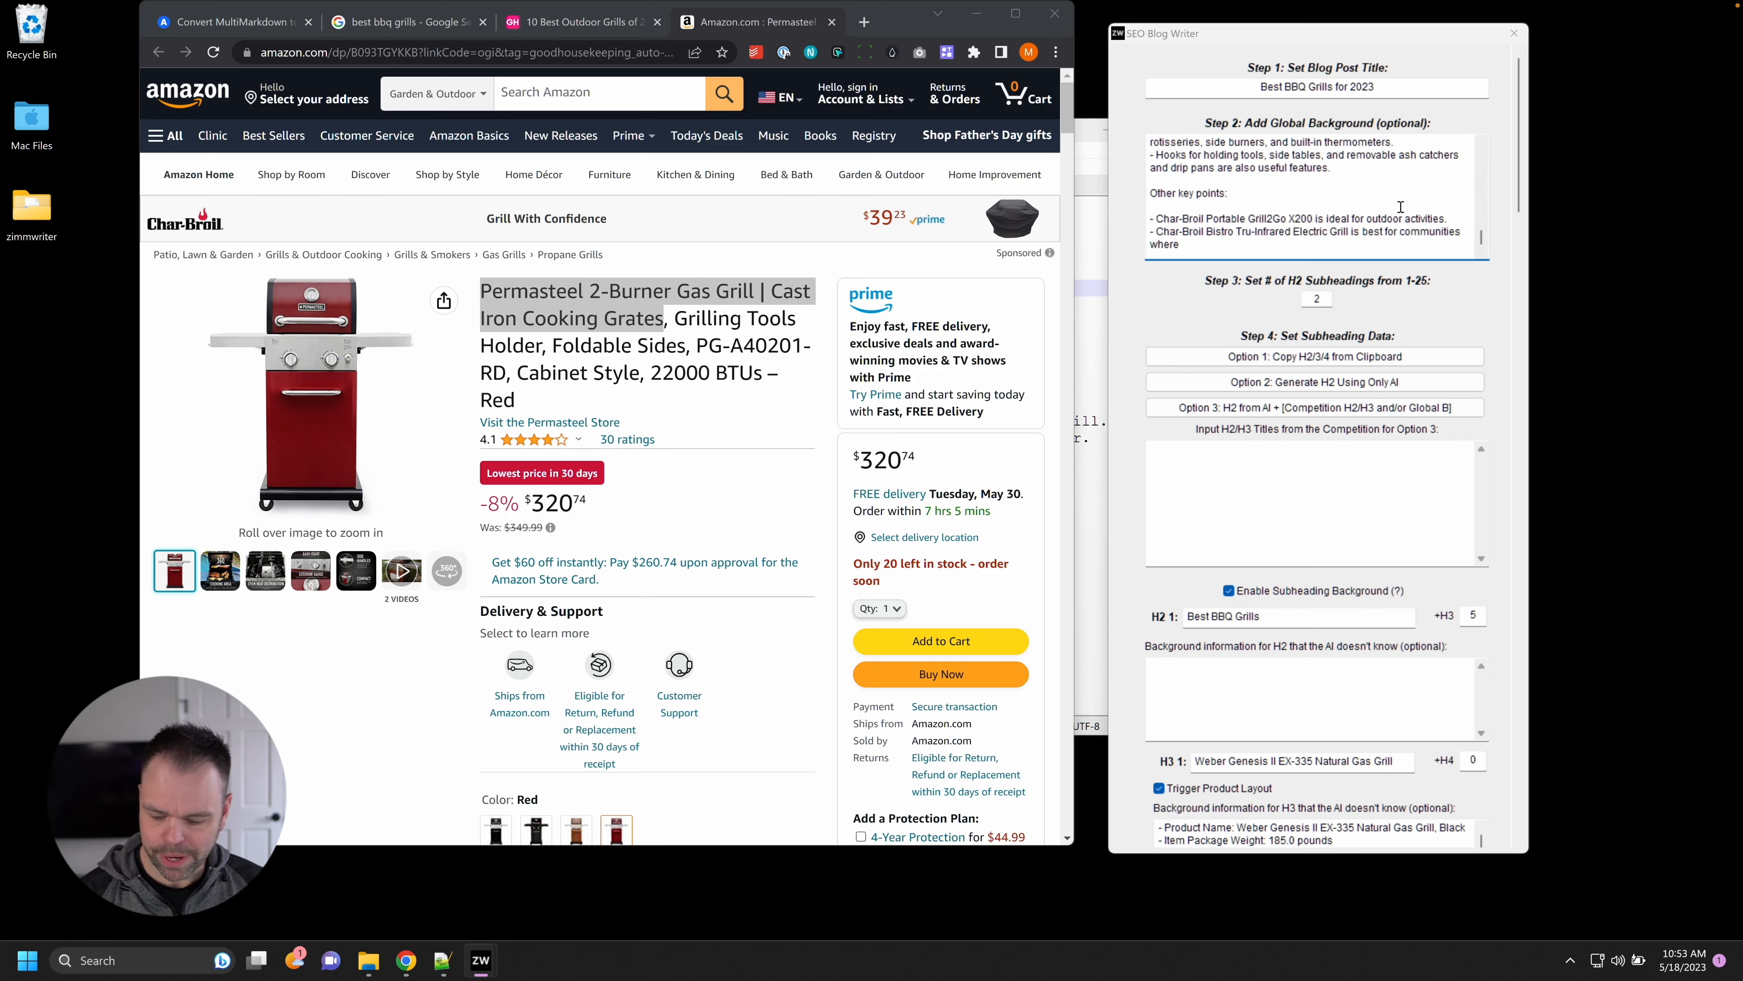
{"action": "key", "text": "ctrl+a"}
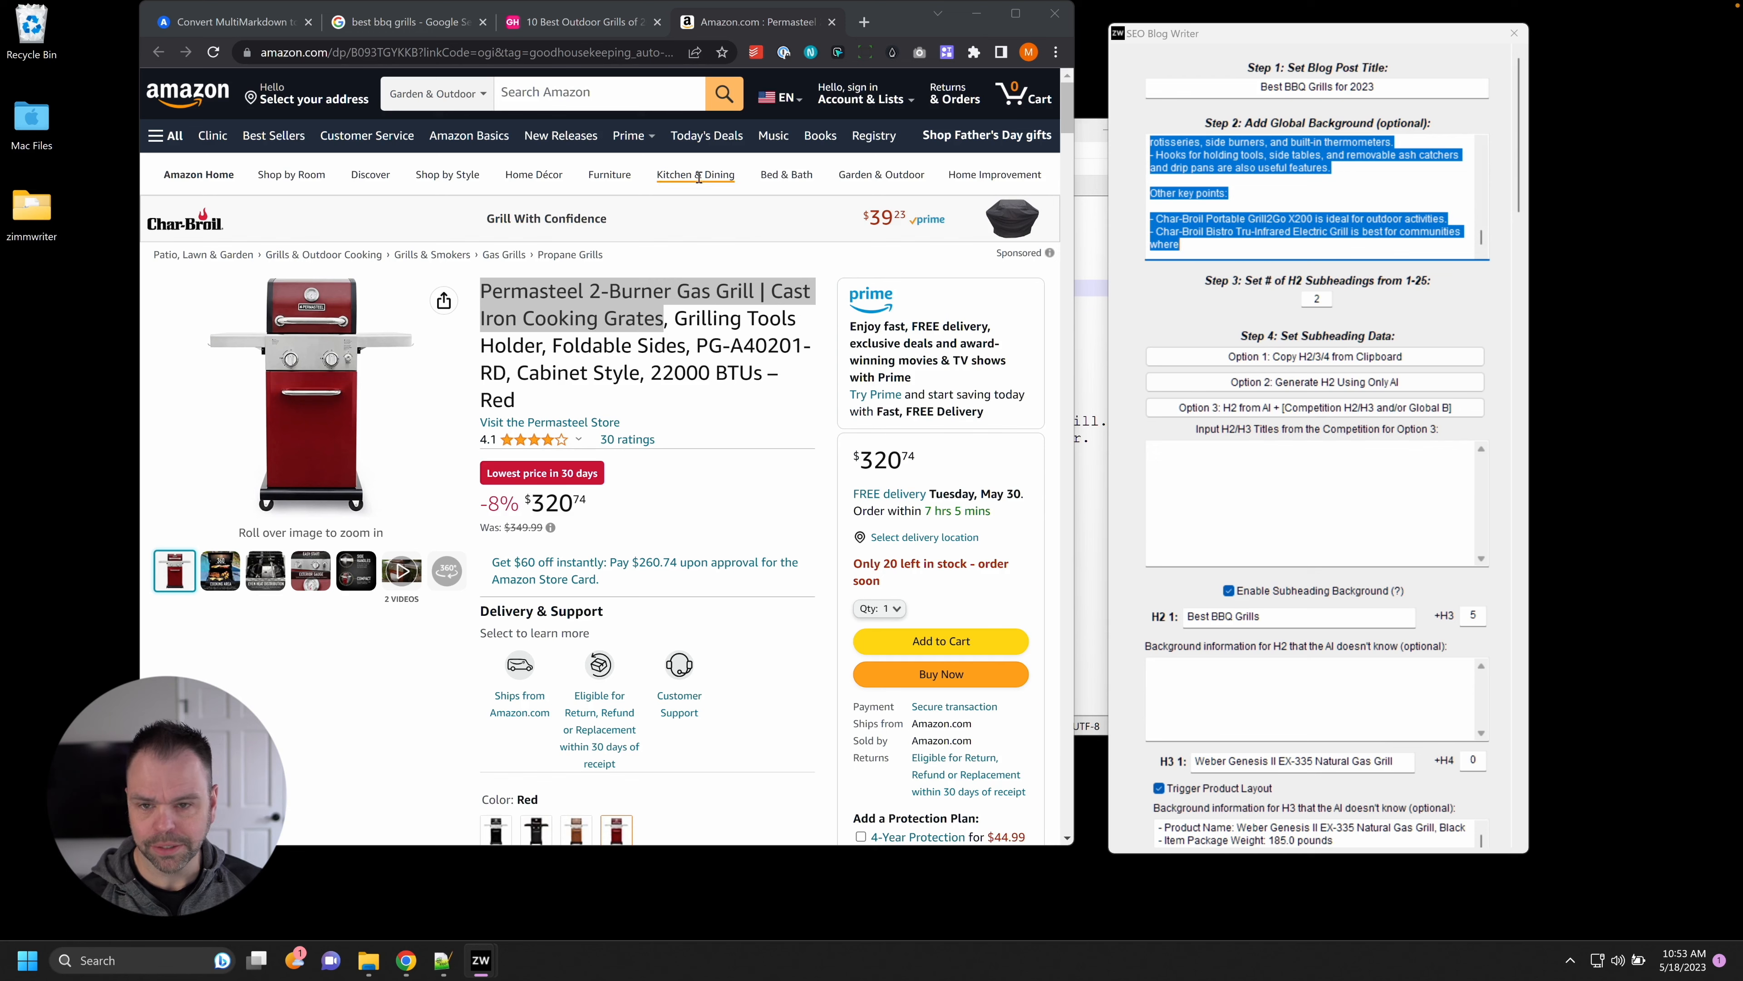
{"action": "left_click", "coordinate": [864, 21]}
Paste the background text into WordCounter.net's character counter: 7350 characters, 1247 words, 93 lines.
{"action": "type", "text": "chja"}
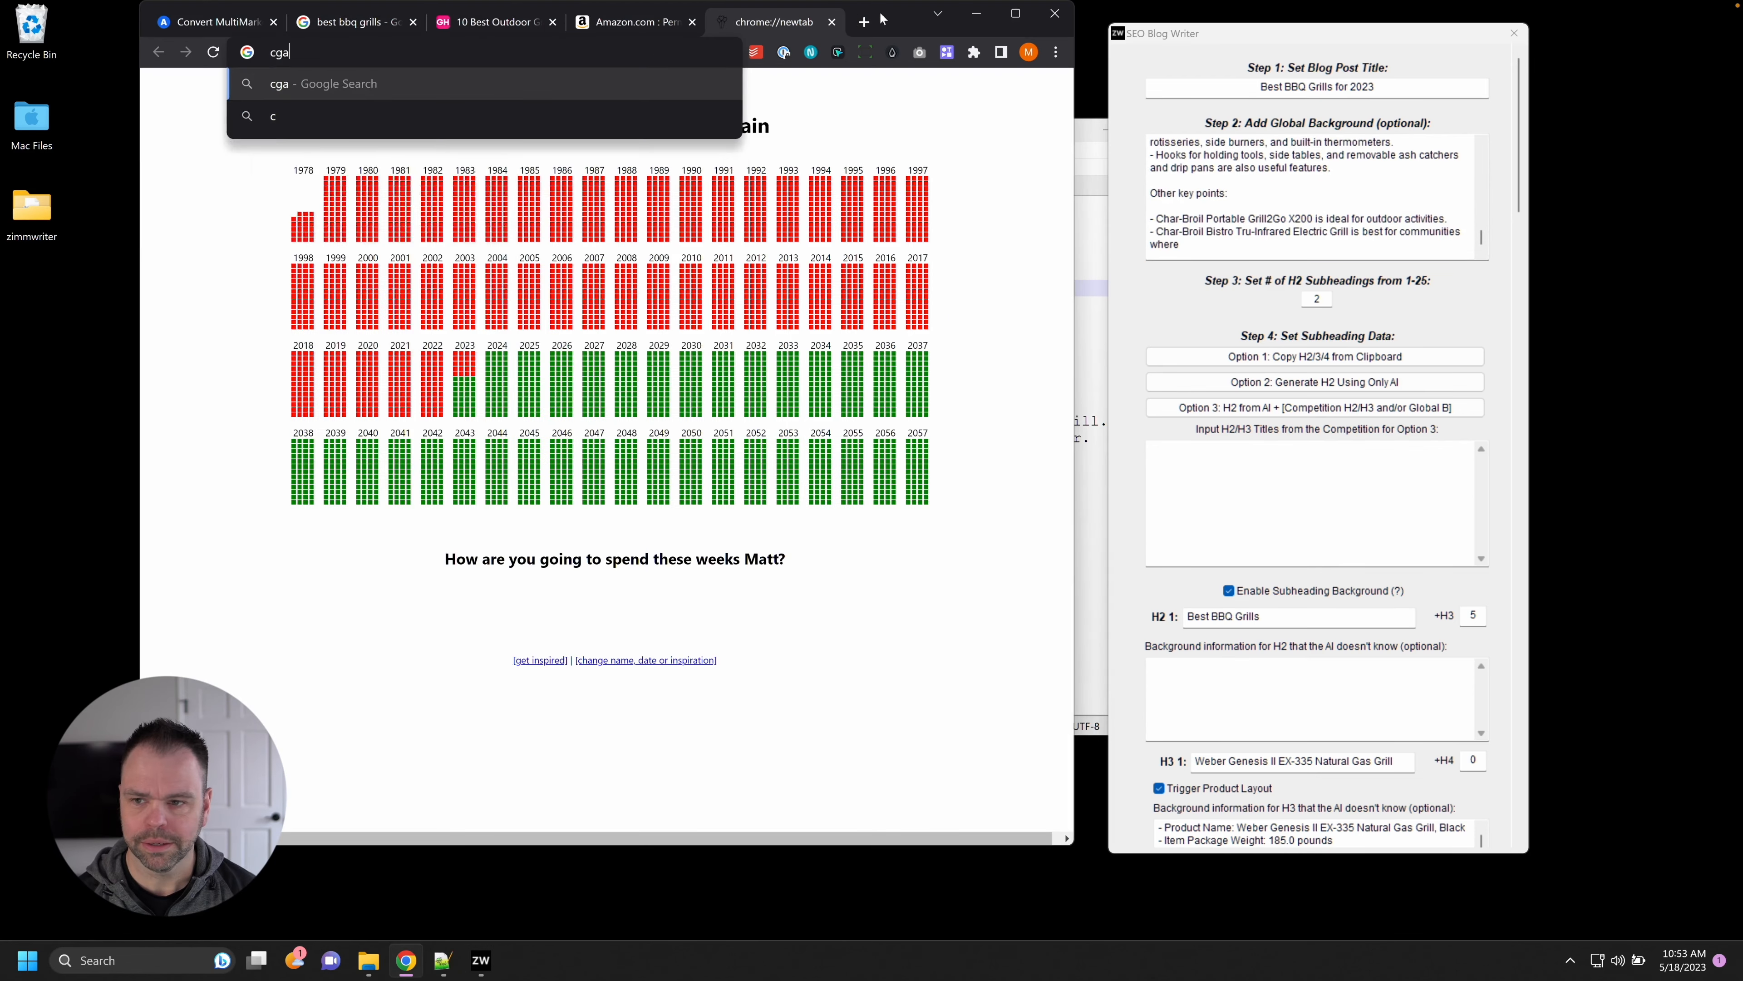
{"action": "key", "text": "BackSpace"}
{"action": "key", "text": "BackSpace"}
{"action": "type", "text": "aracter counter"}
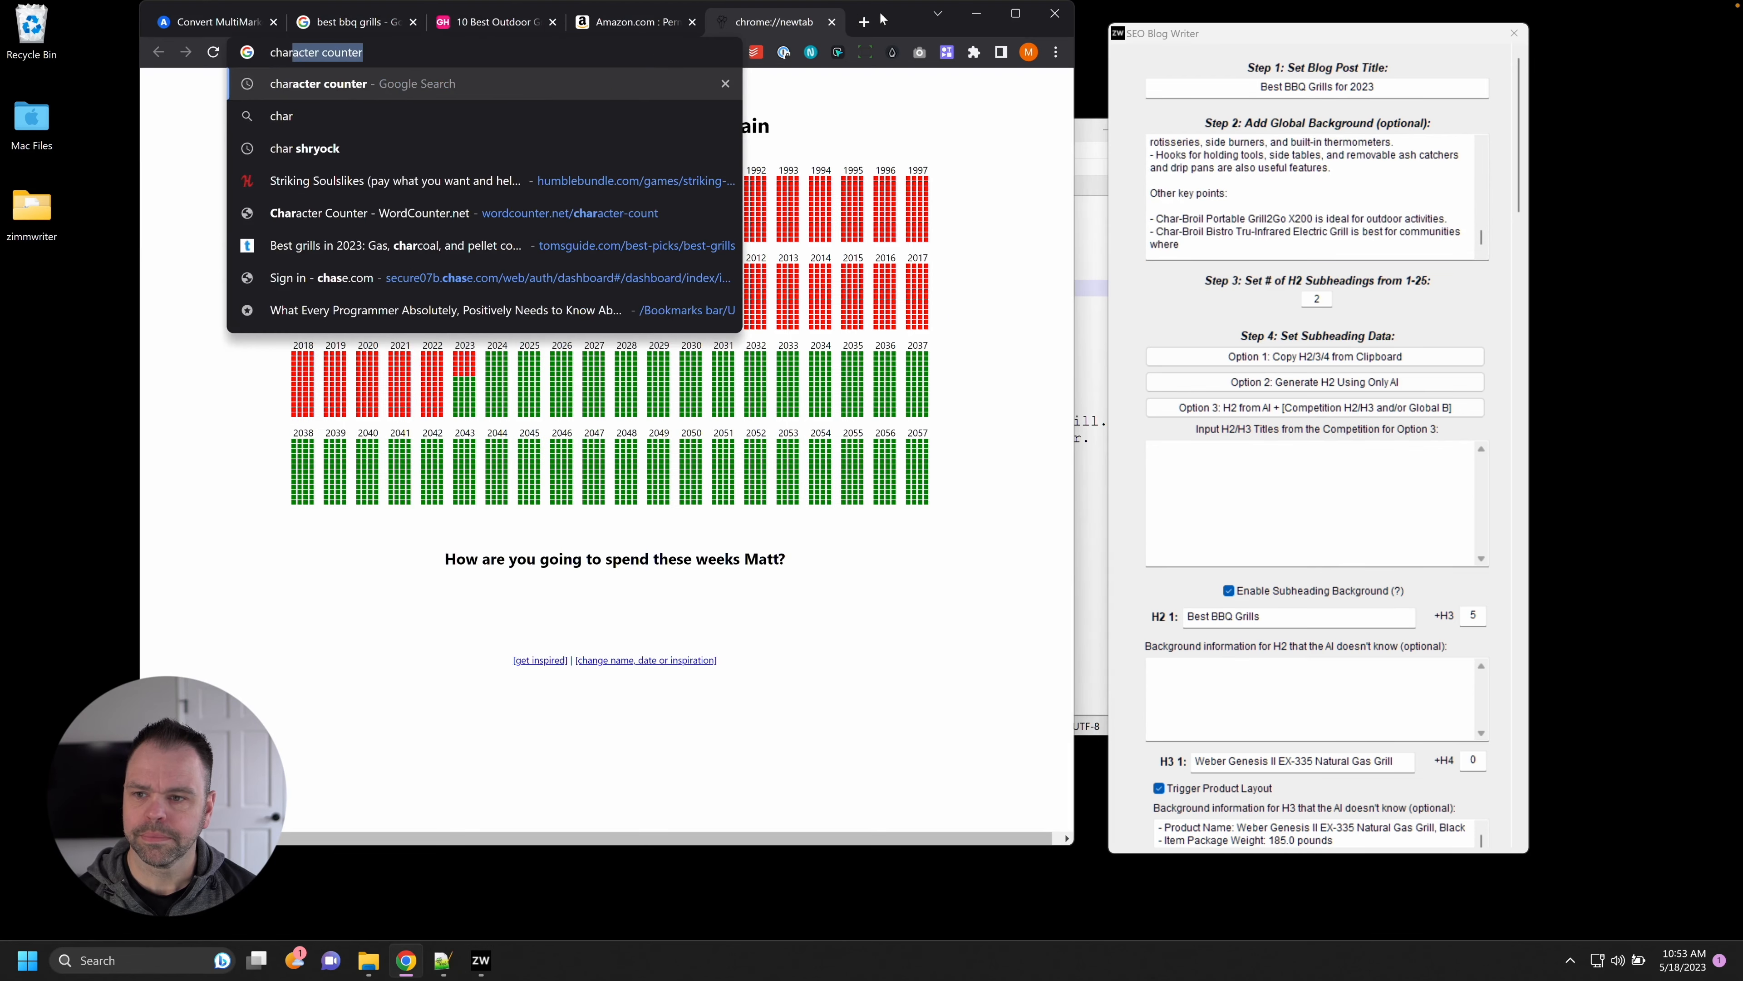
{"action": "key", "text": "Return"}
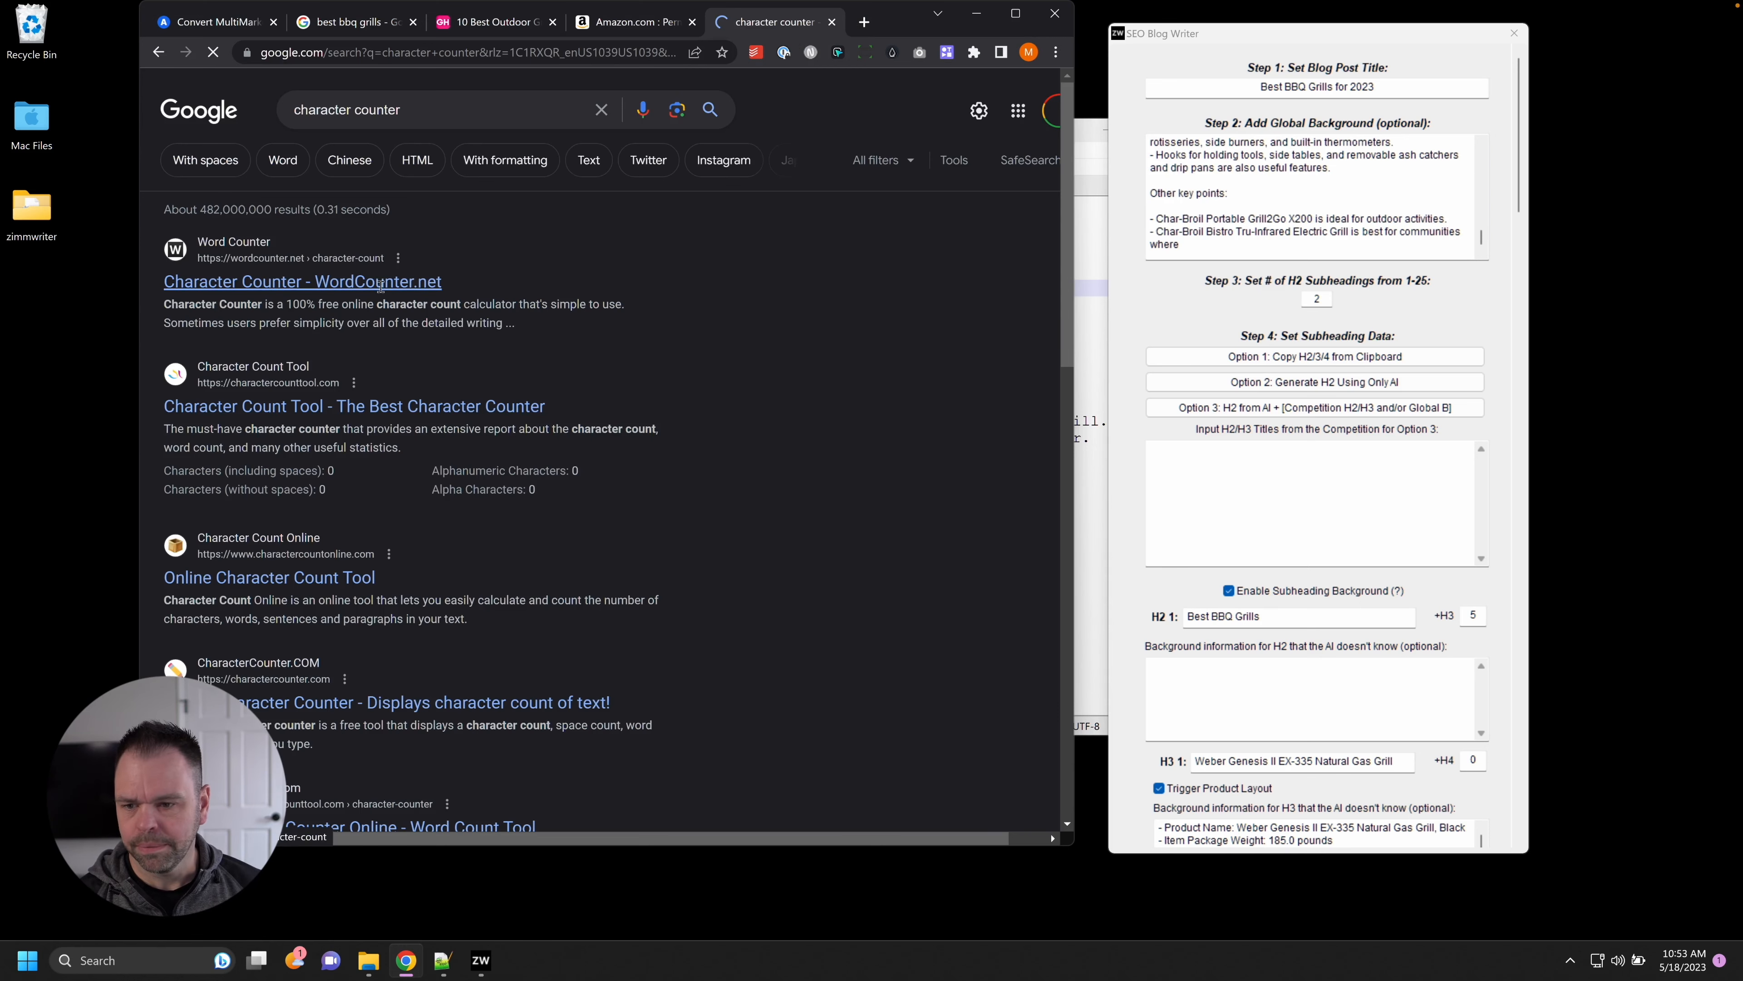
{"action": "left_click", "coordinate": [302, 281]}
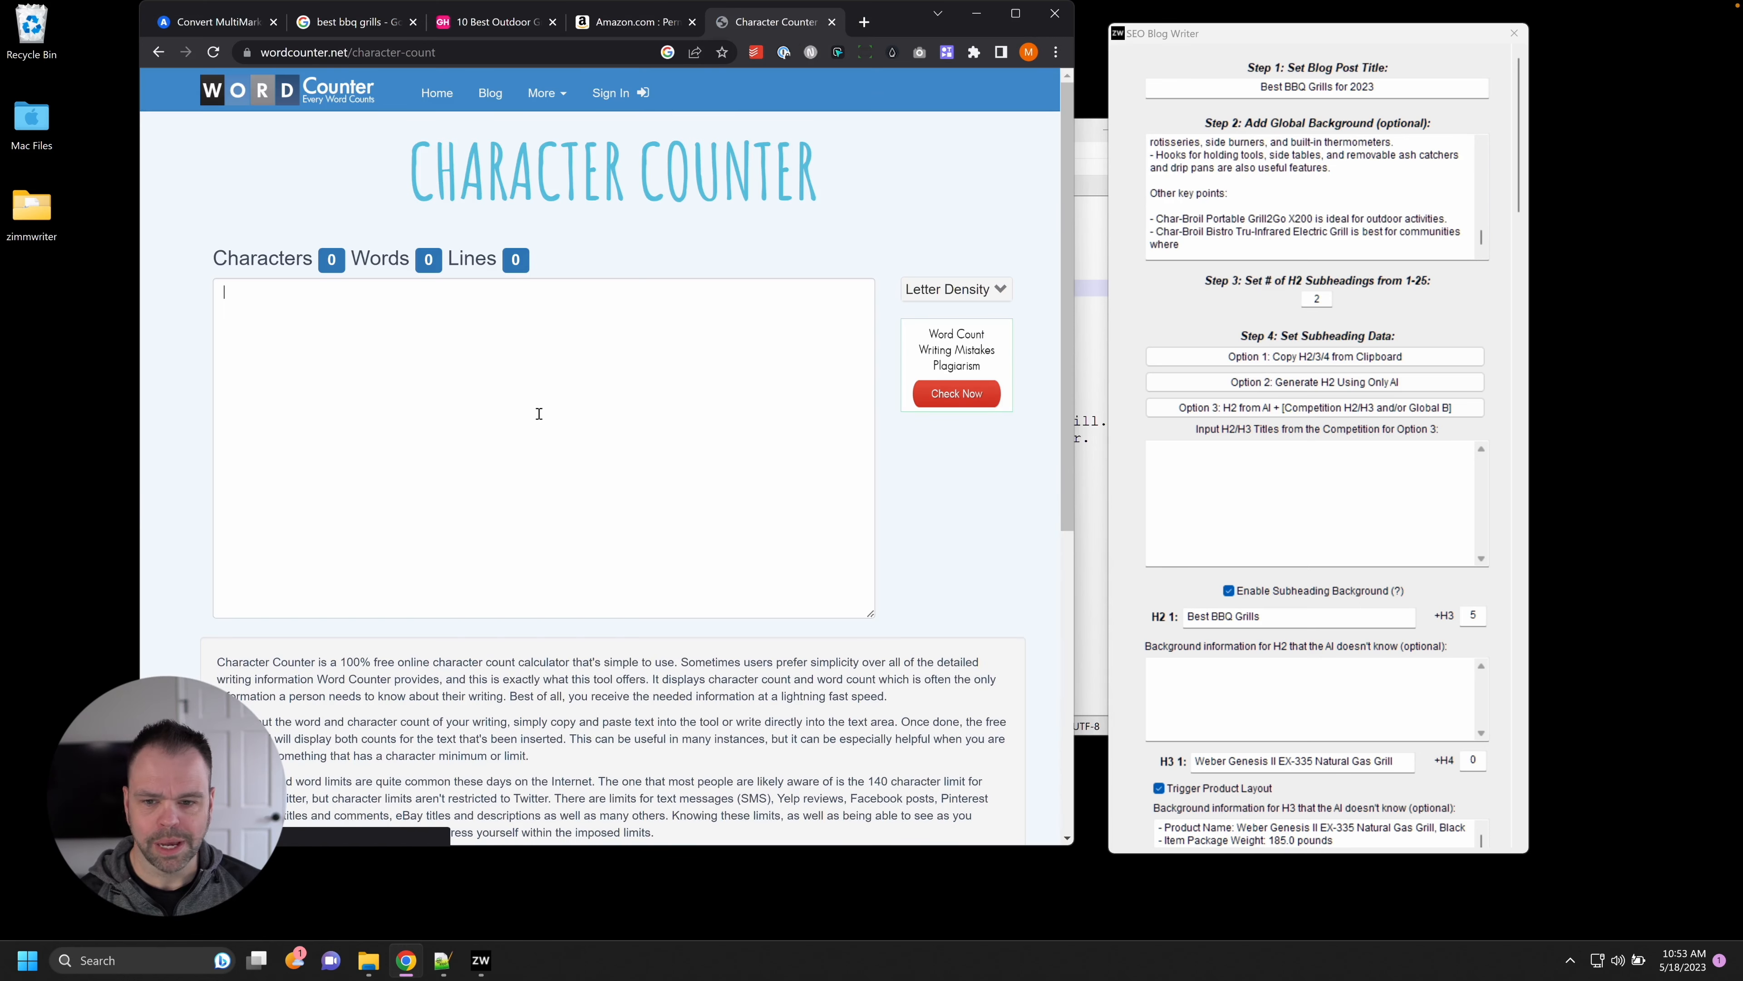
{"action": "left_click", "coordinate": [563, 362]}
{"action": "key", "text": "ctrl+v"}
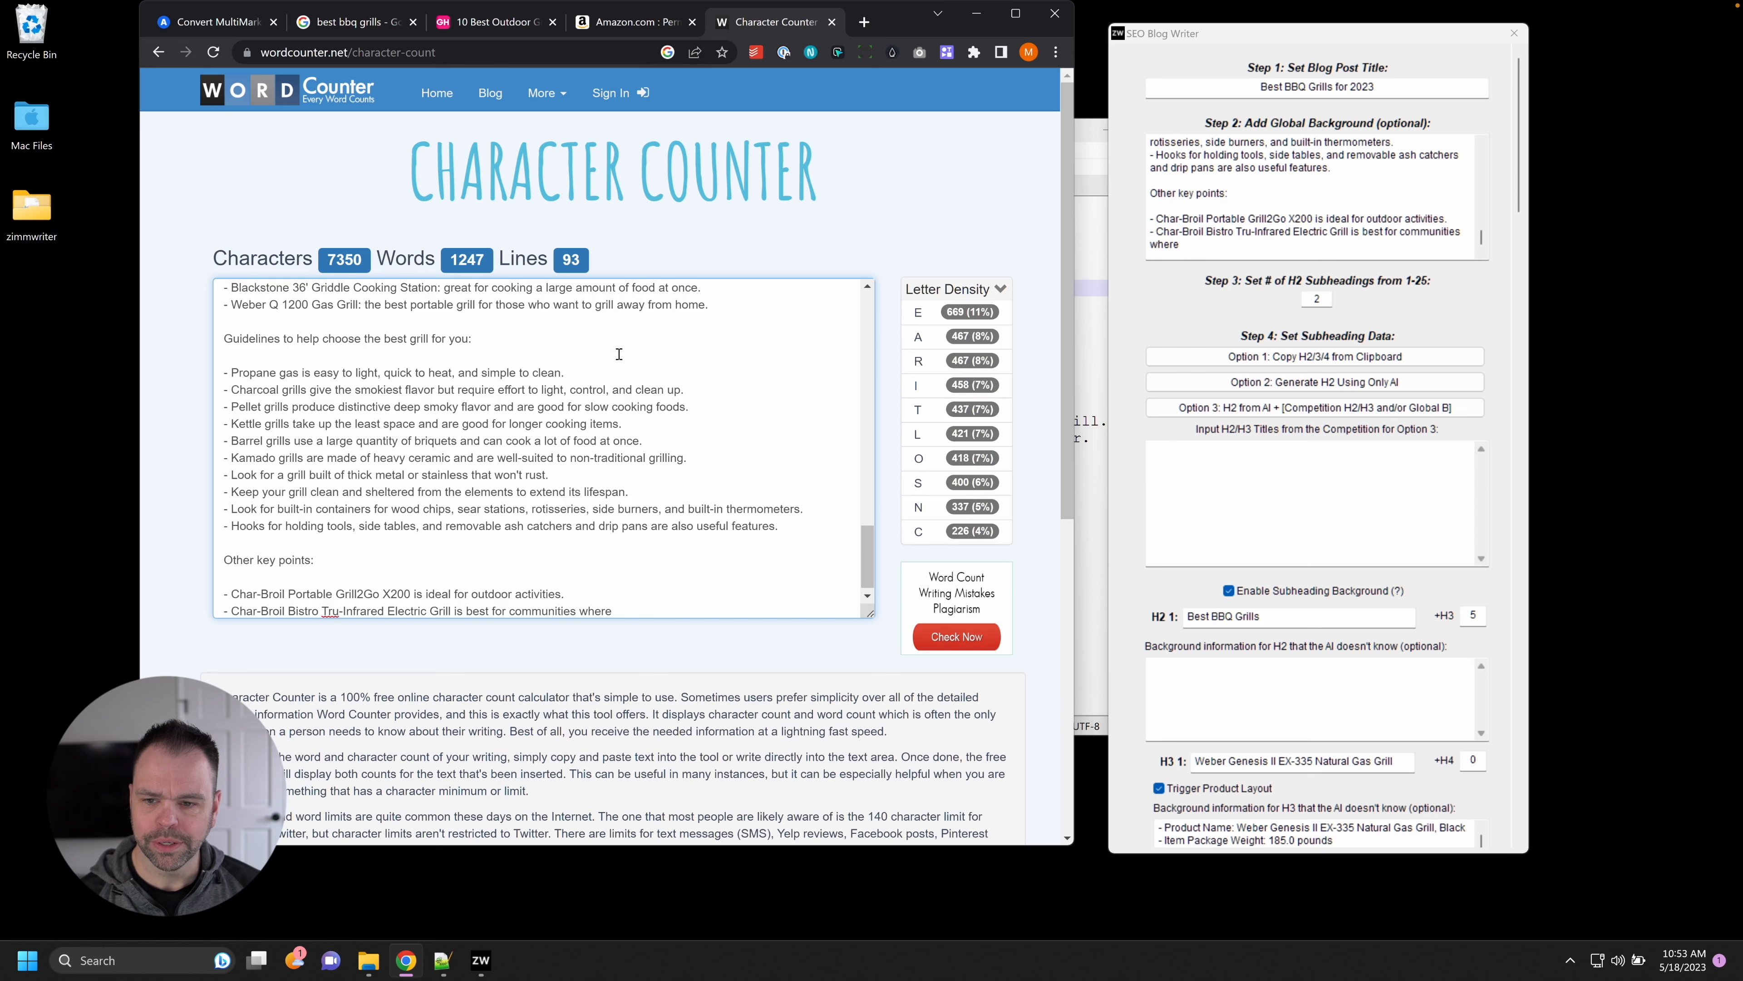
{"action": "left_click", "coordinate": [1420, 209]}
Replace 'The Good Housekeeping Institute' at the start of the first background bullet with 'We have'.
{"action": "key", "text": "ctrl+a"}
{"action": "scroll", "coordinate": [1488, 147], "scroll_direction": "up", "scroll_amount": 10}
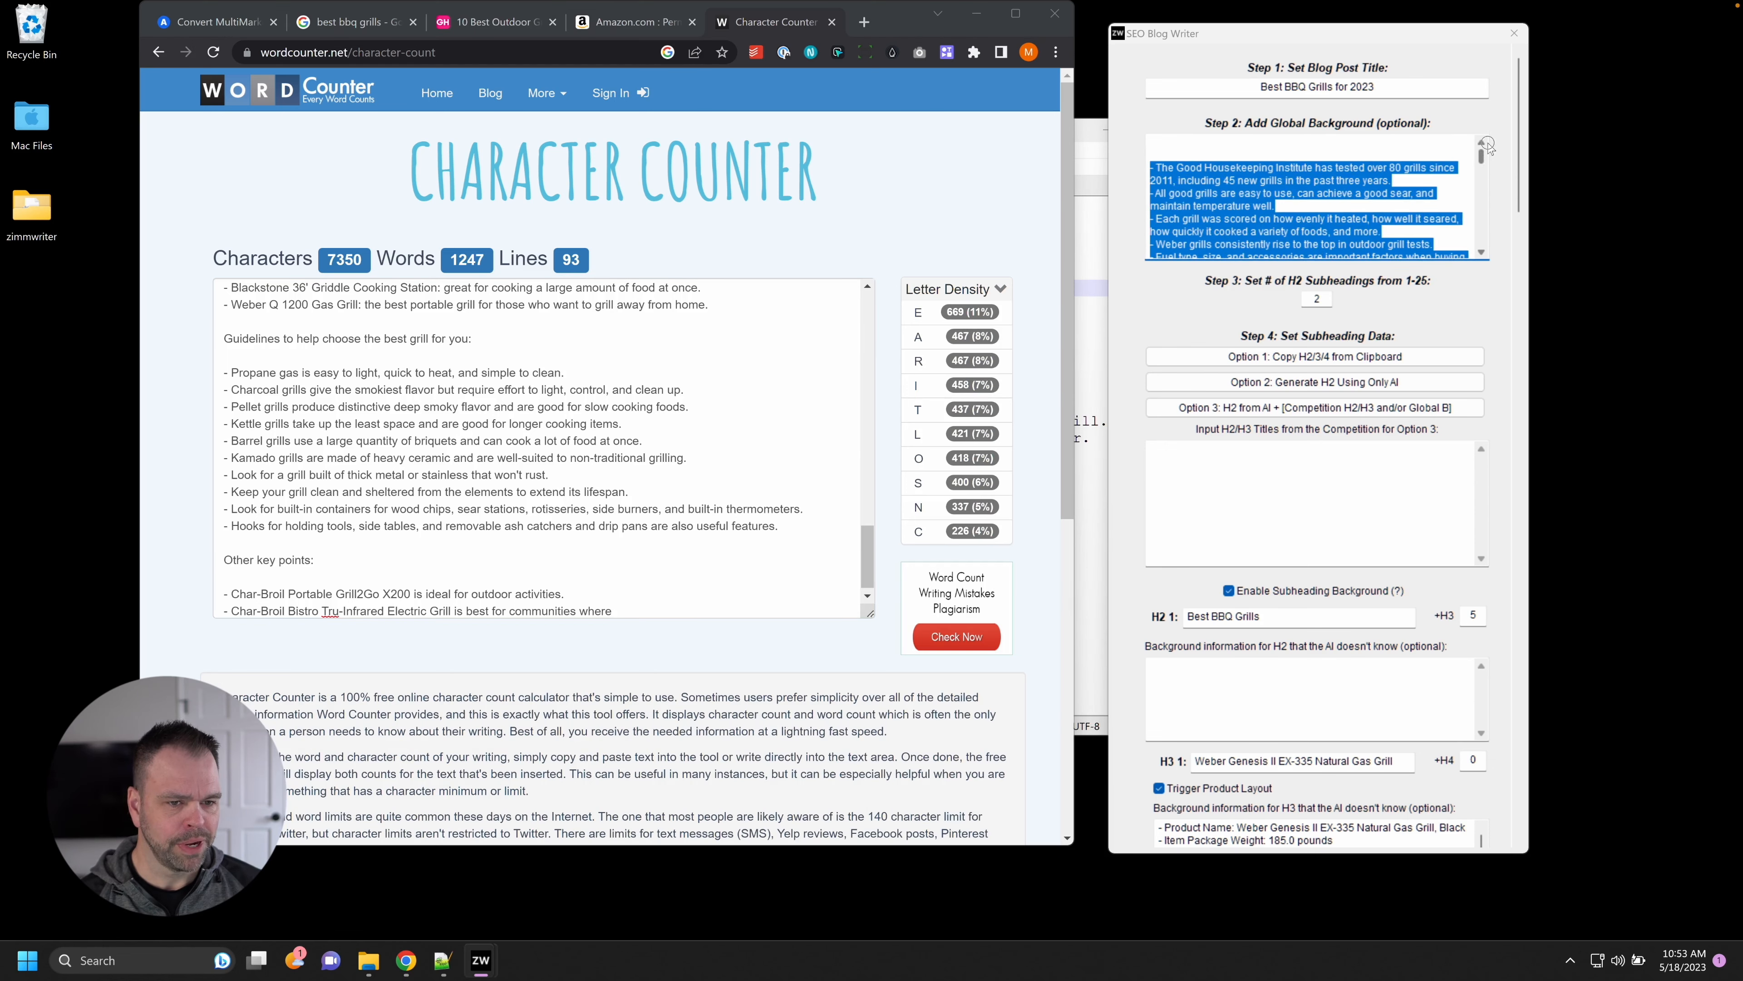
{"action": "left_click", "coordinate": [1430, 168]}
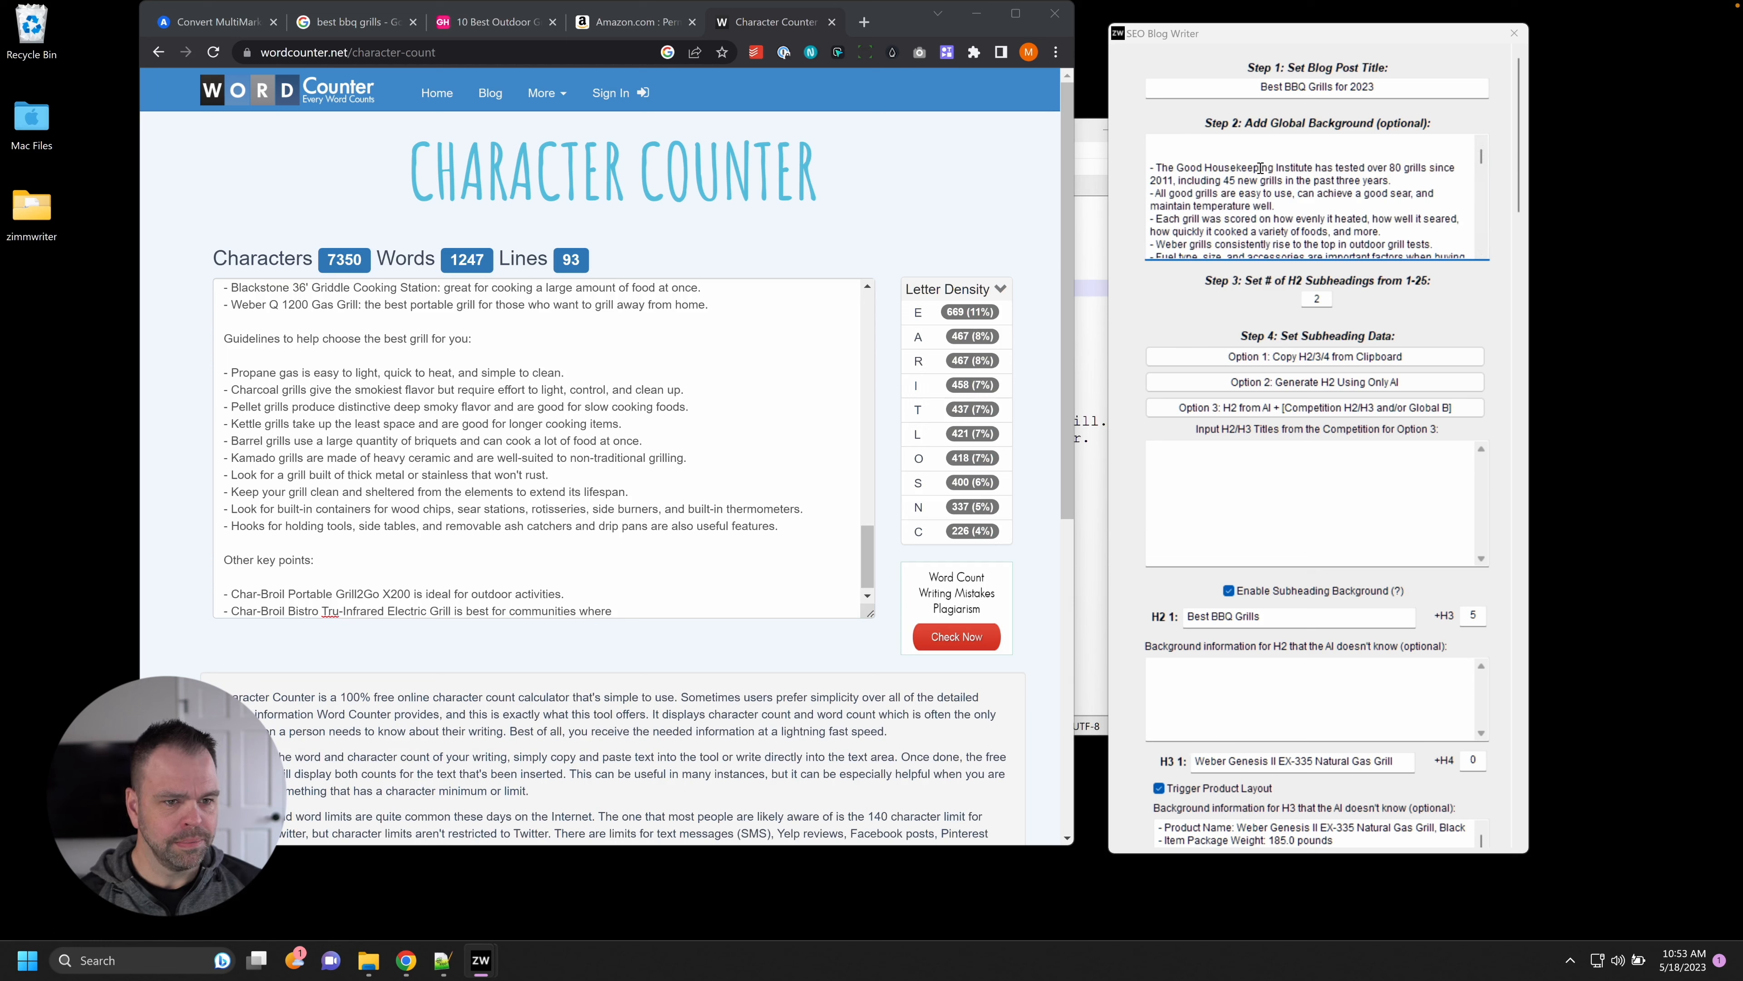
{"action": "left_click_drag", "start_coordinate": [1178, 167], "coordinate": [1306, 166]}
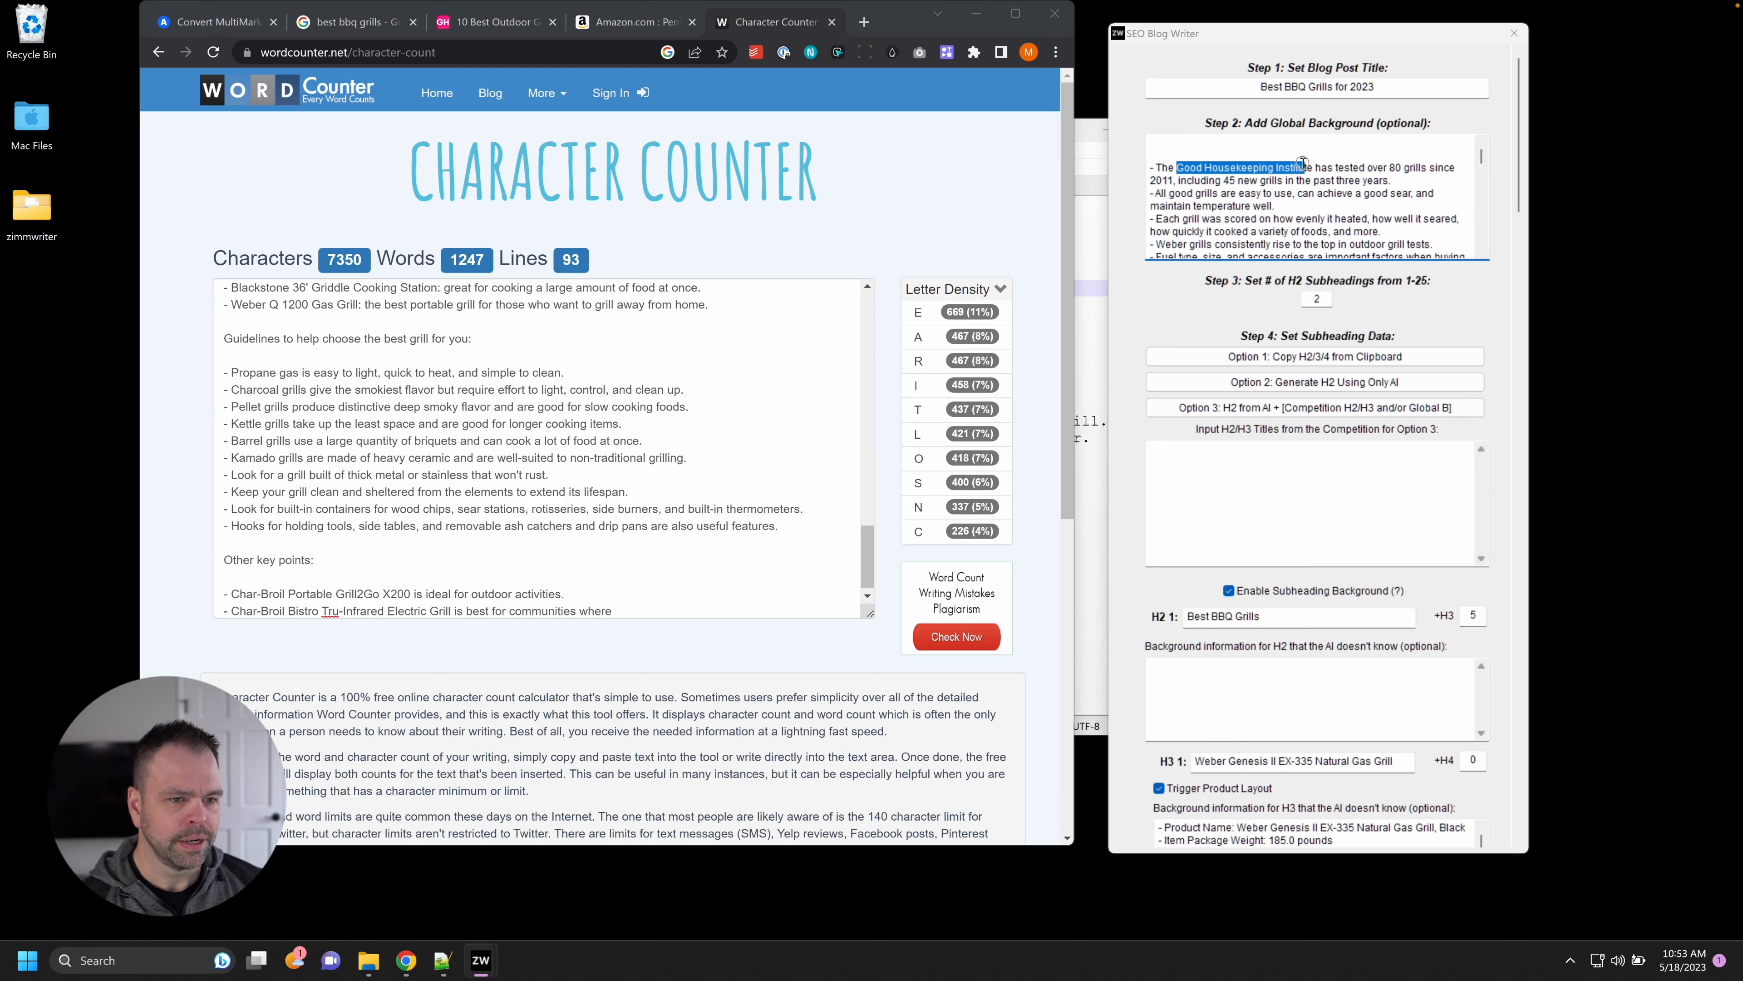
{"action": "key", "text": "BackSpace"}
{"action": "left_click_drag", "start_coordinate": [1185, 169], "coordinate": [1157, 169]}
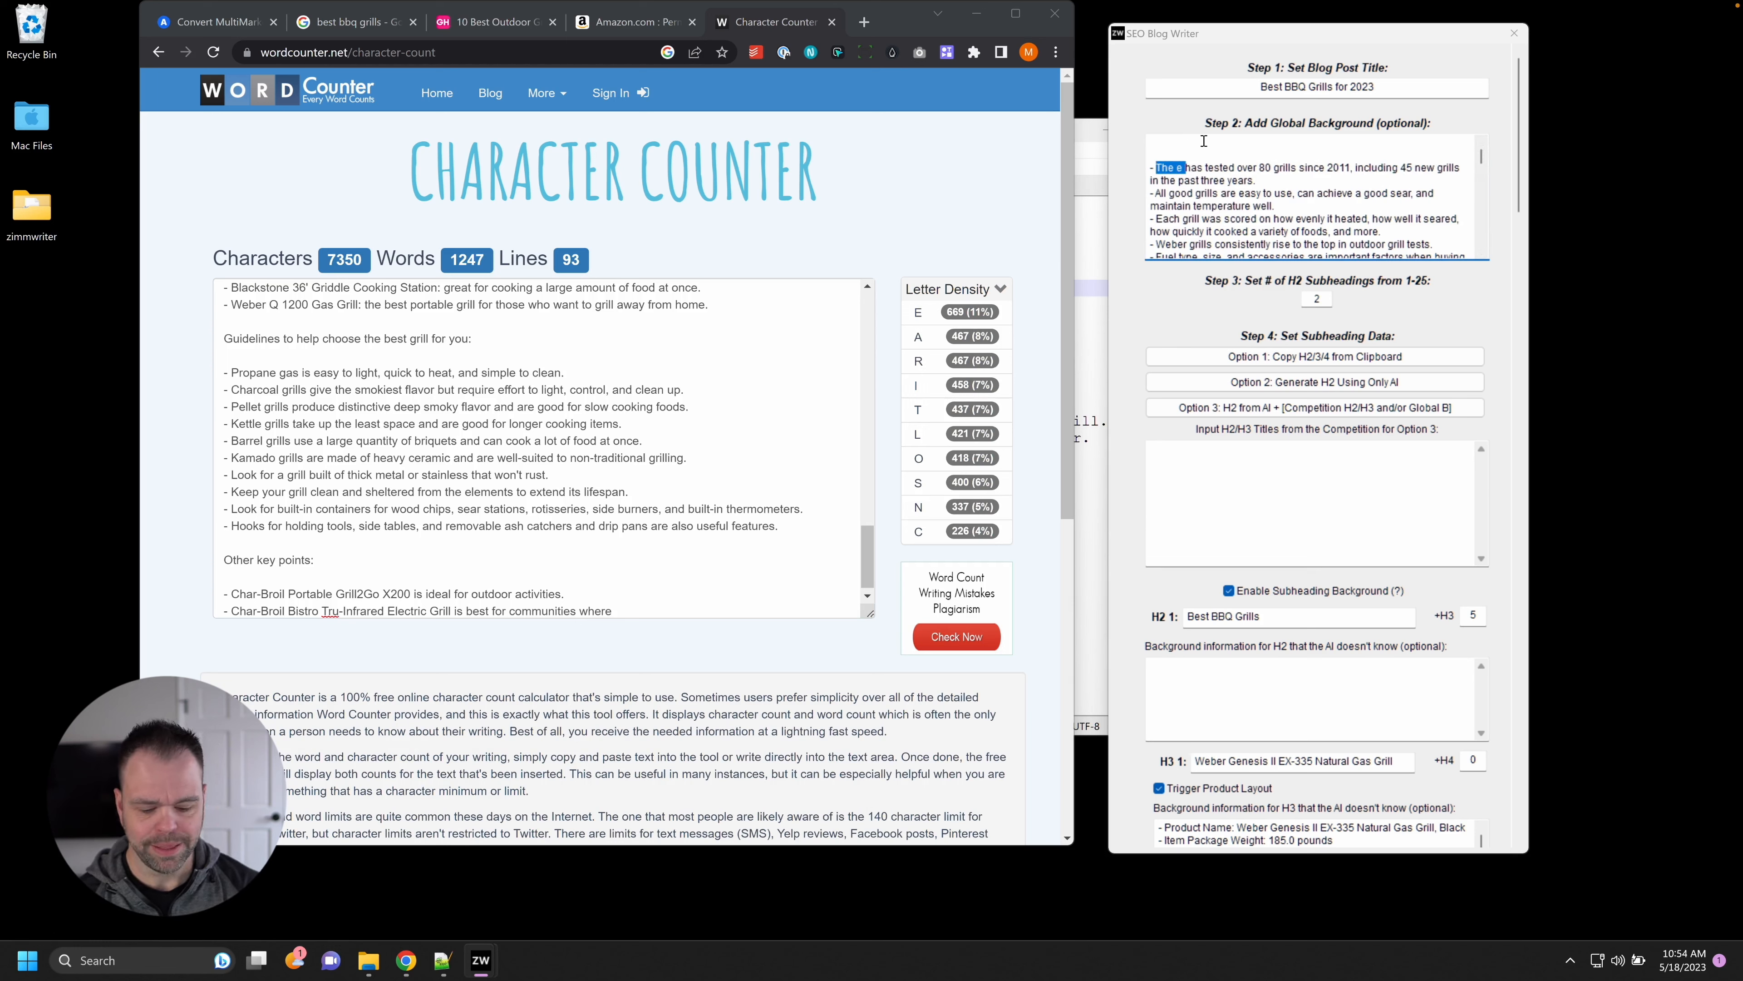
{"action": "type", "text": "We have"}
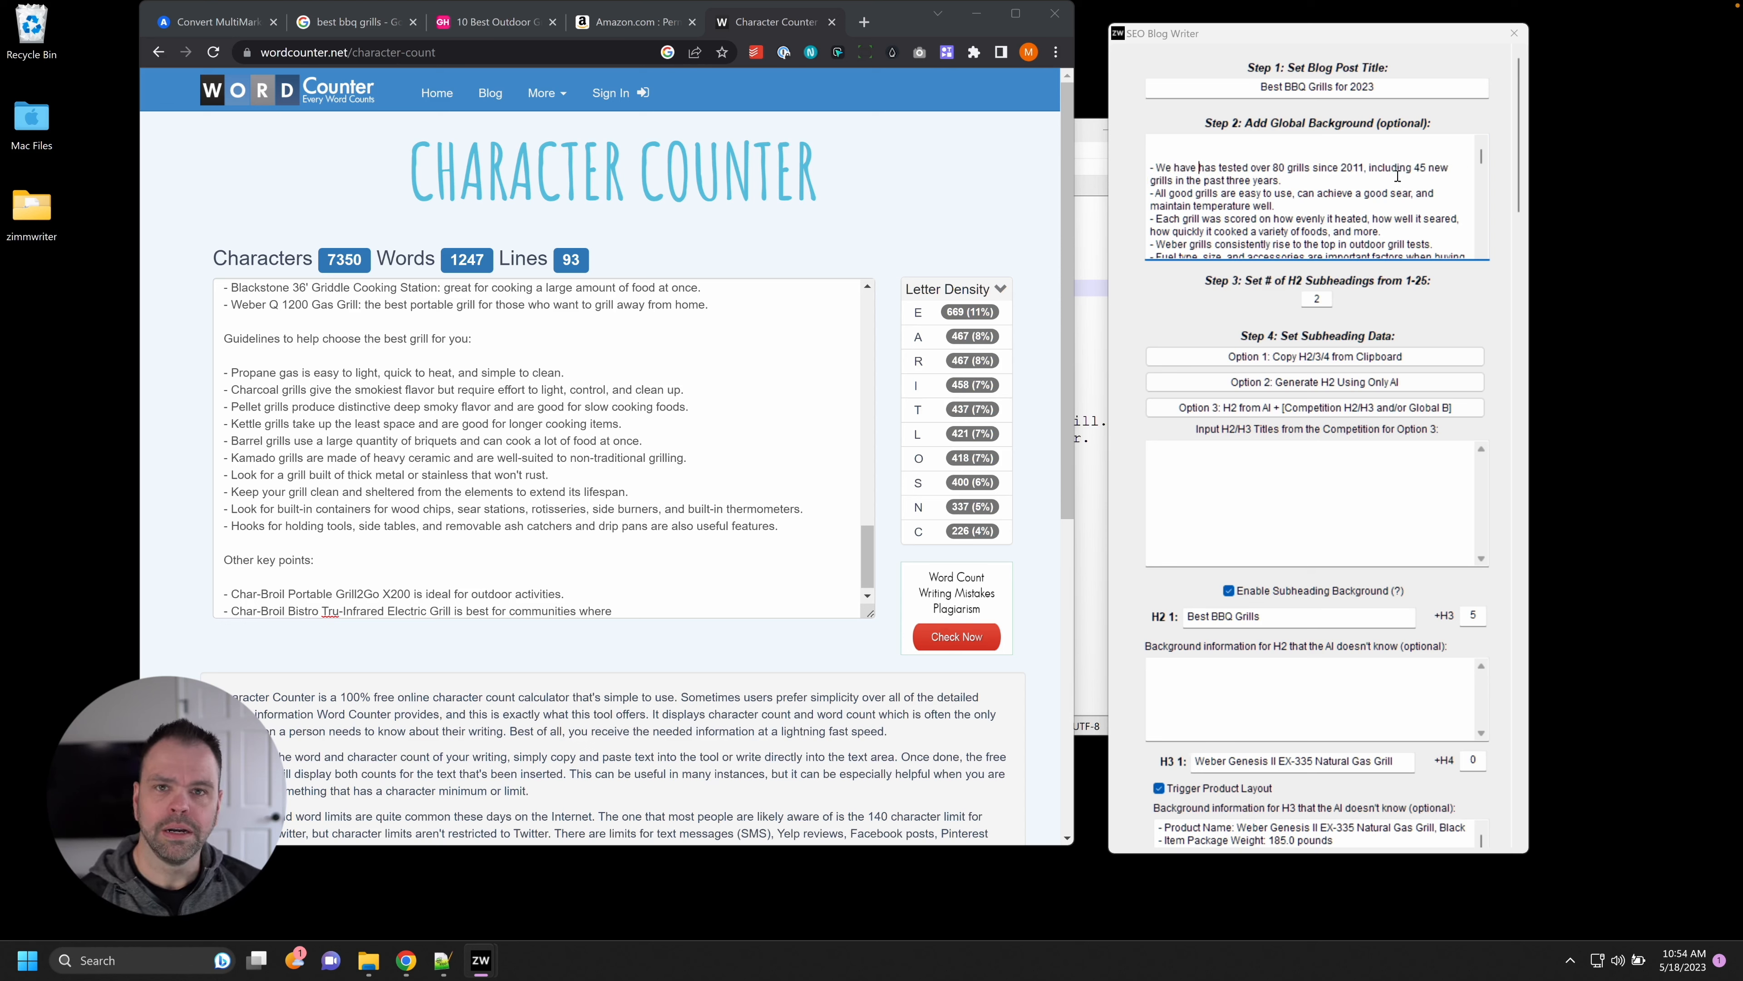
{"action": "left_click_drag", "start_coordinate": [1483, 157], "coordinate": [1522, 293]}
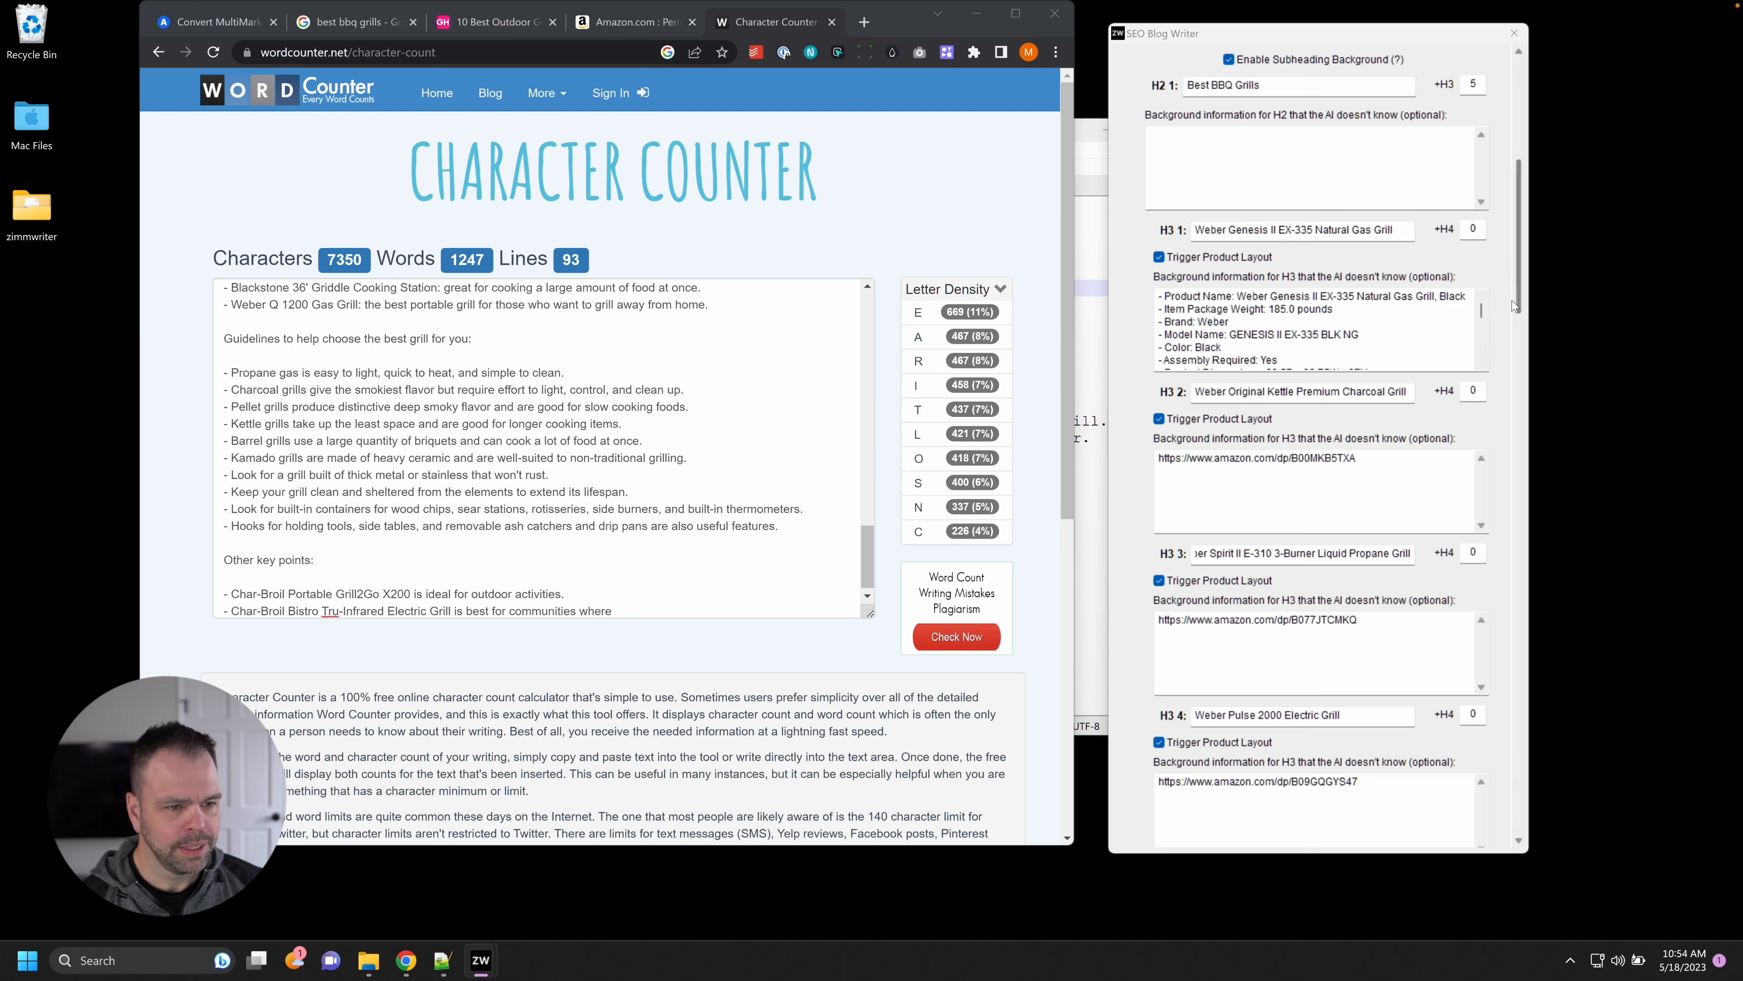
Check the kettle grill's Amazon product ID in the H3 backgrounds, then run Scrape URLs + Start SEO Writer.
{"action": "left_click_drag", "start_coordinate": [1479, 309], "coordinate": [1477, 358]}
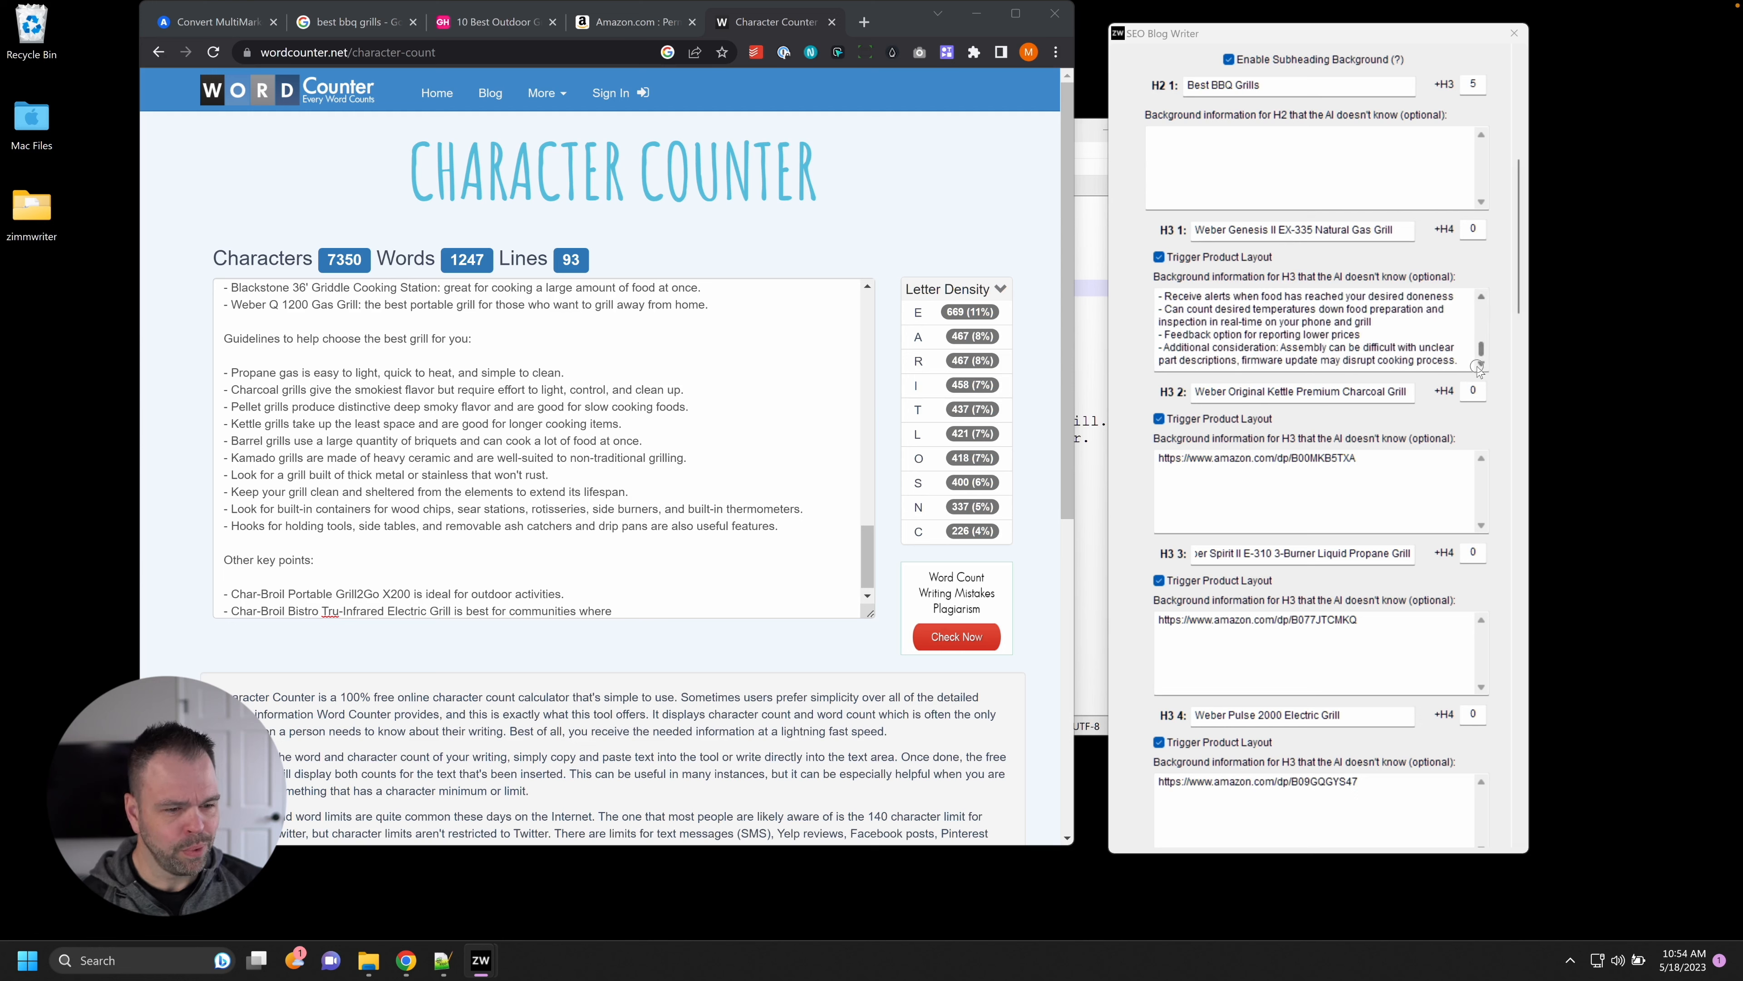
{"action": "left_click_drag", "start_coordinate": [1328, 485], "coordinate": [1143, 459]}
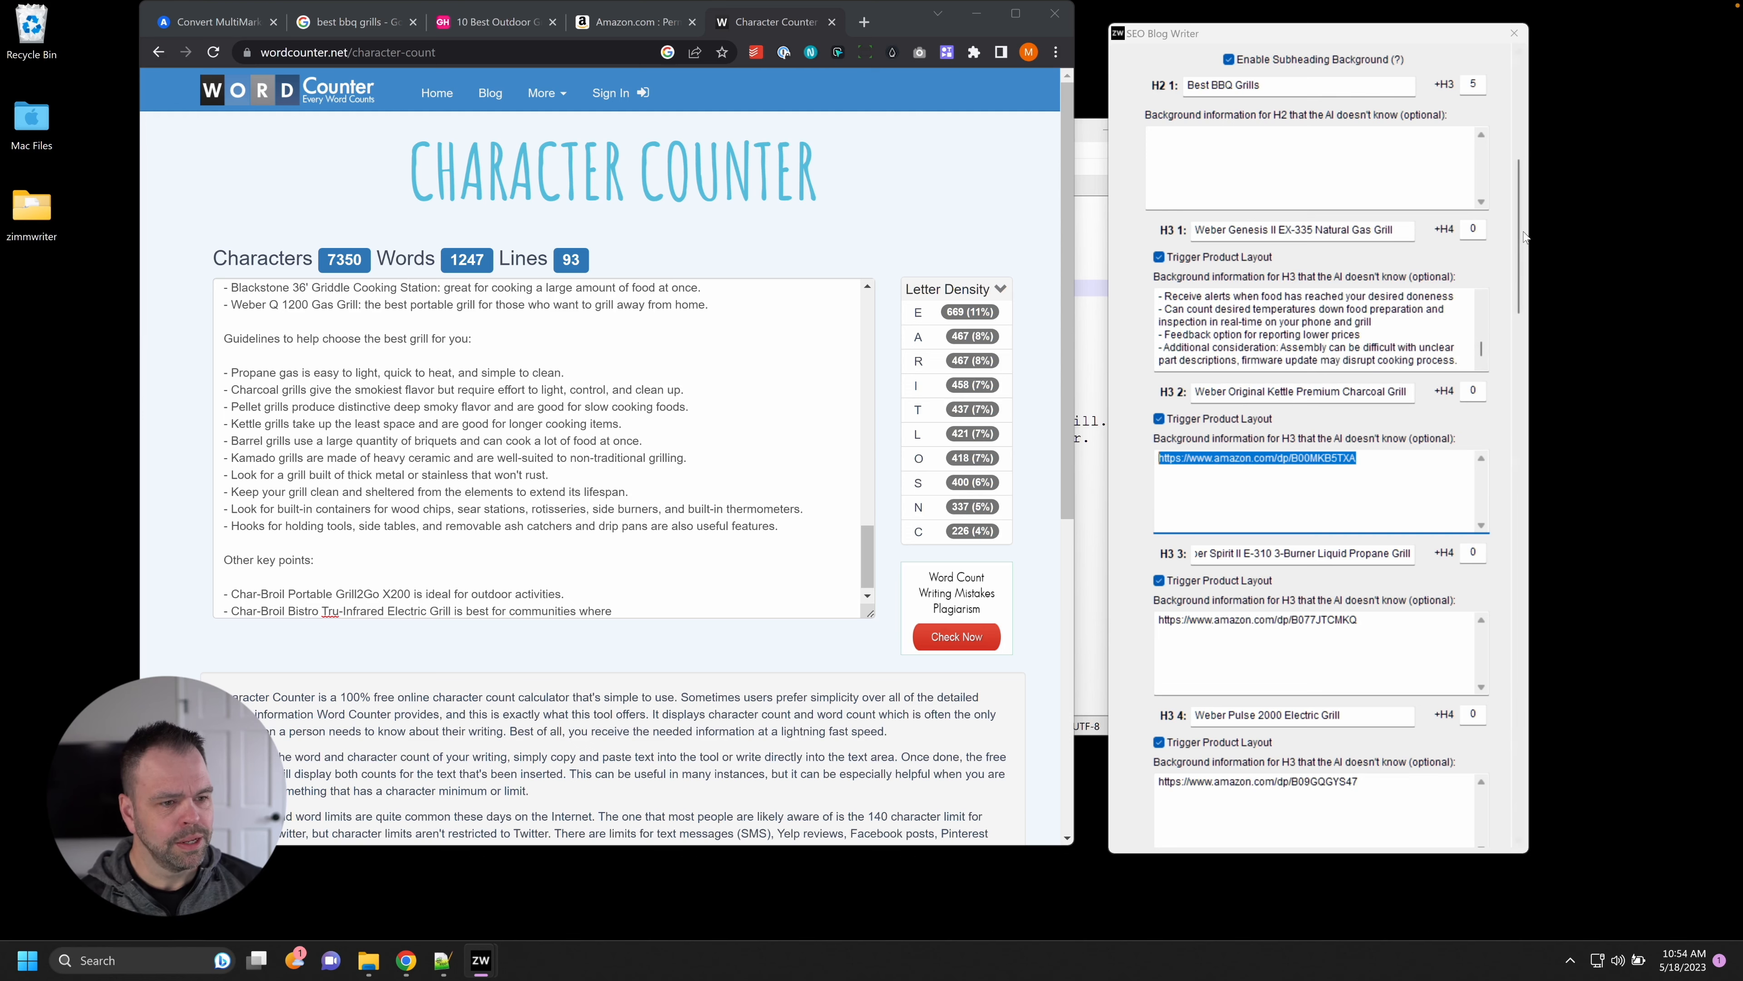
{"action": "scroll", "coordinate": [1480, 656], "scroll_direction": "down", "scroll_amount": 15}
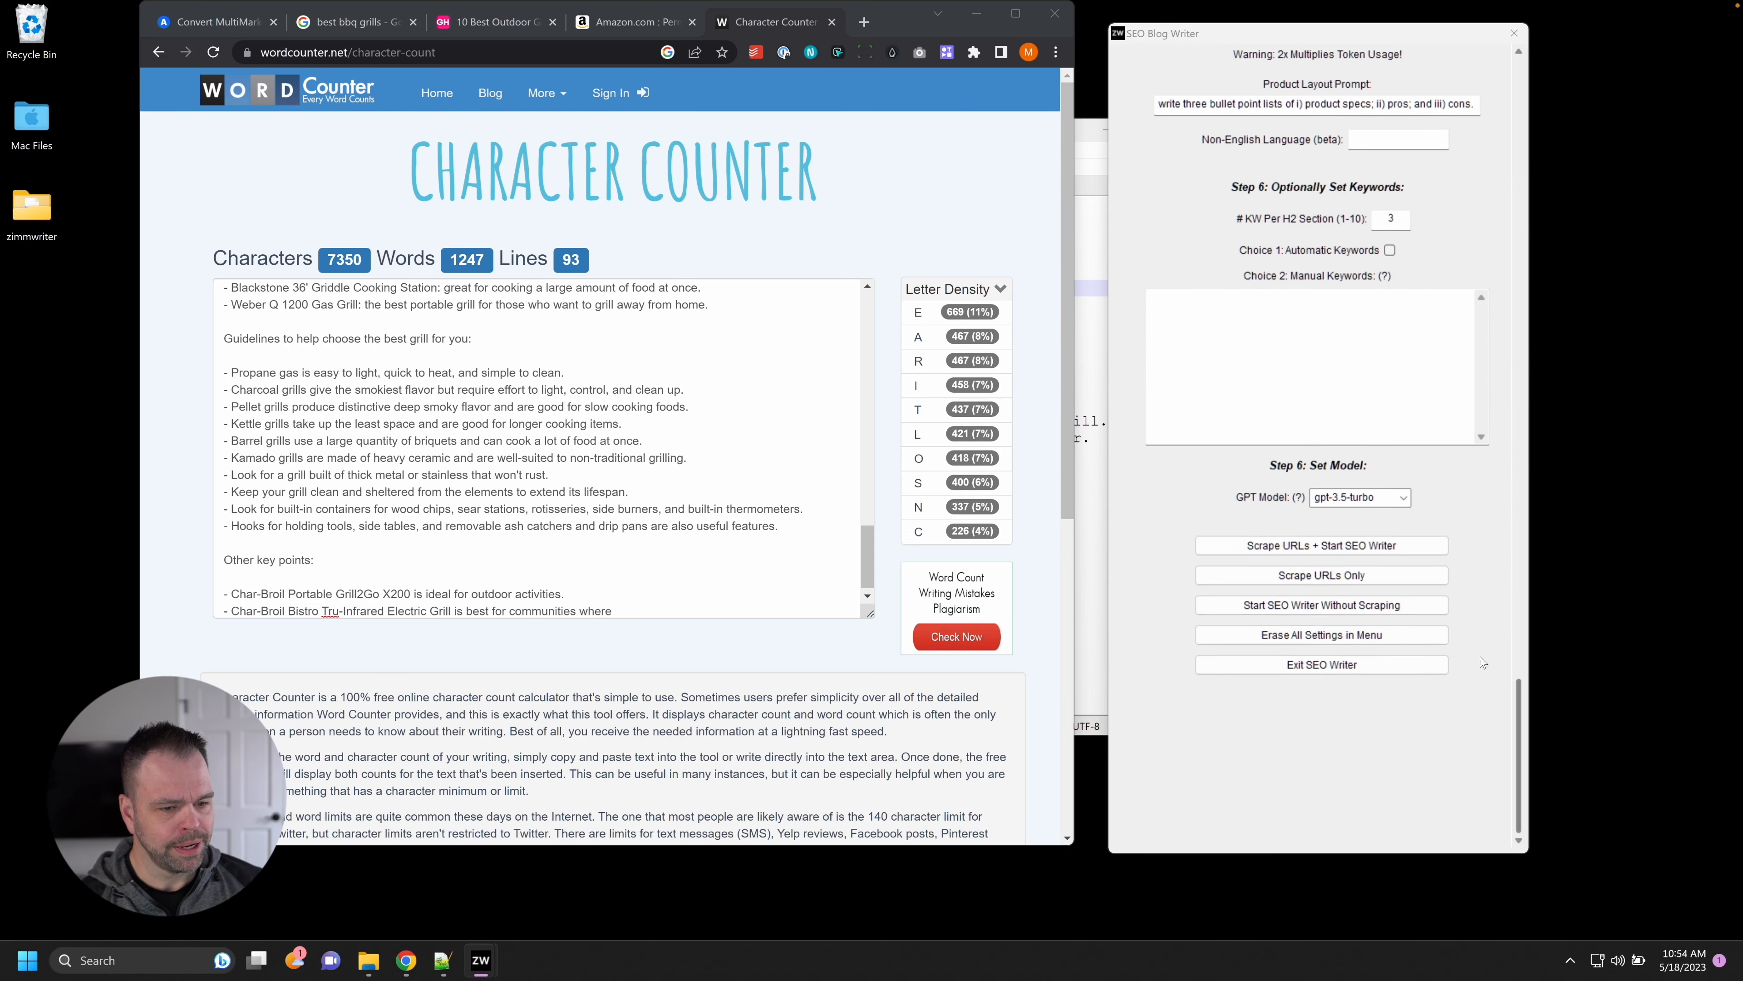
{"action": "left_click", "coordinate": [1332, 549]}
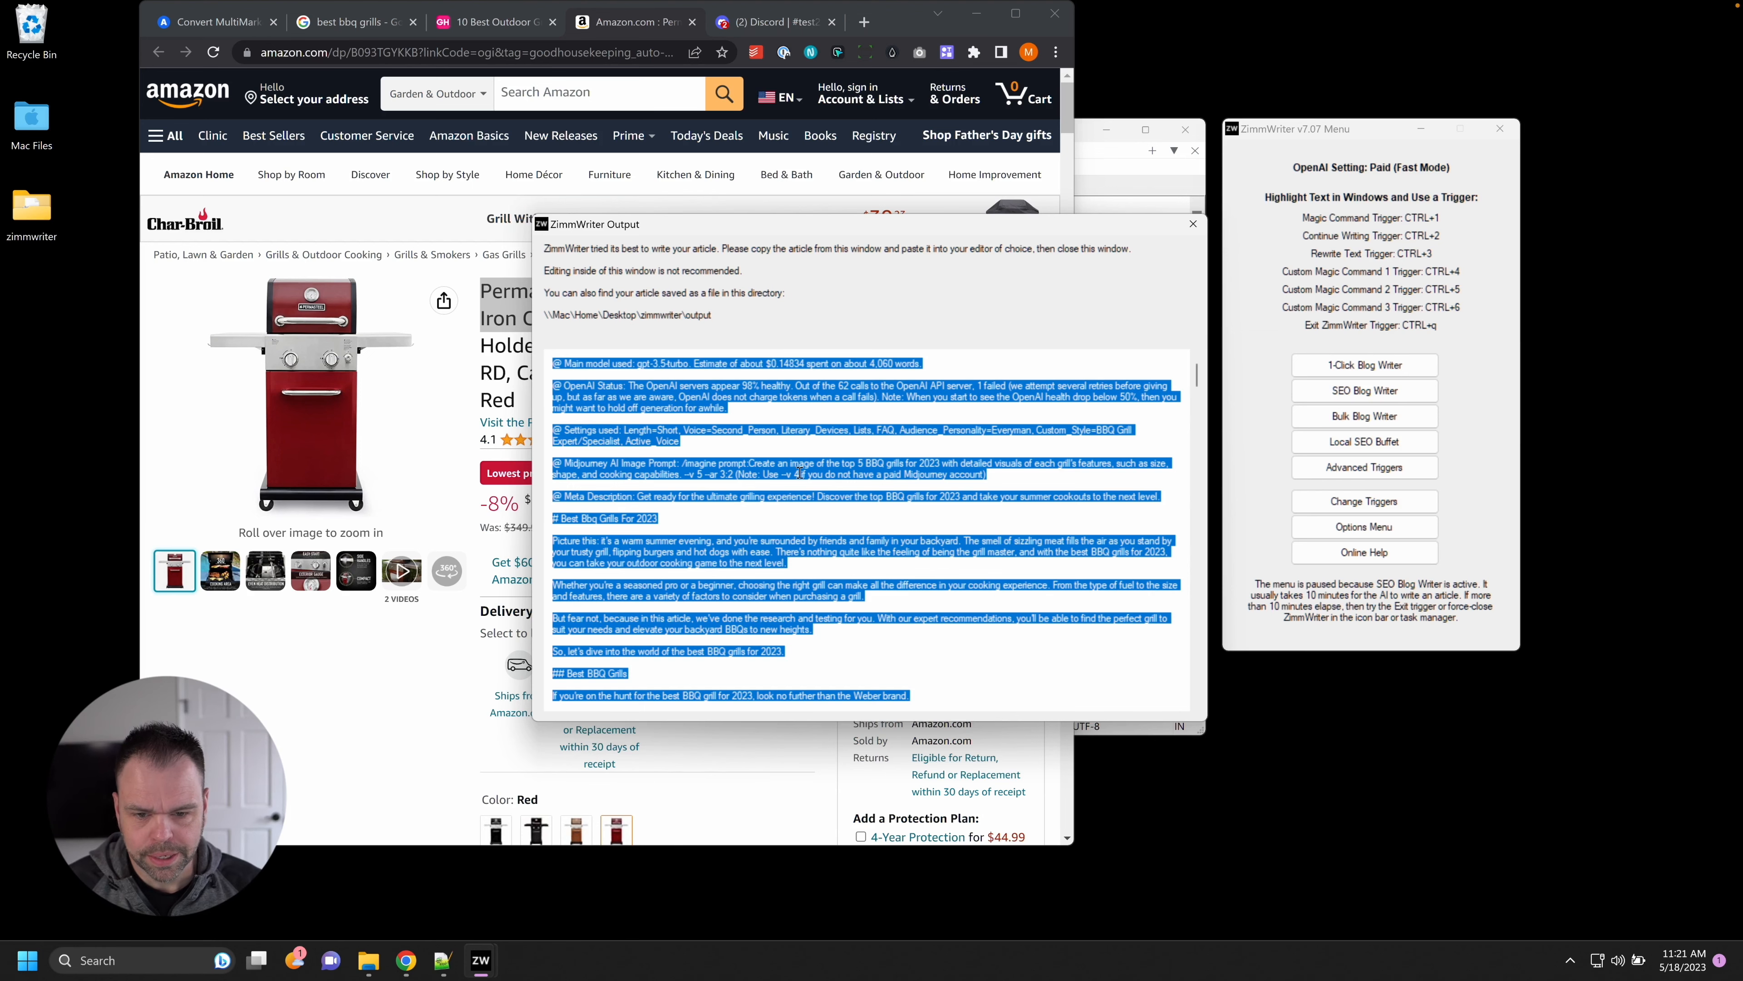
Open the zimmwriter output folder in File Explorer and dismiss the popup notice.
{"action": "double_click", "coordinate": [32, 208]}
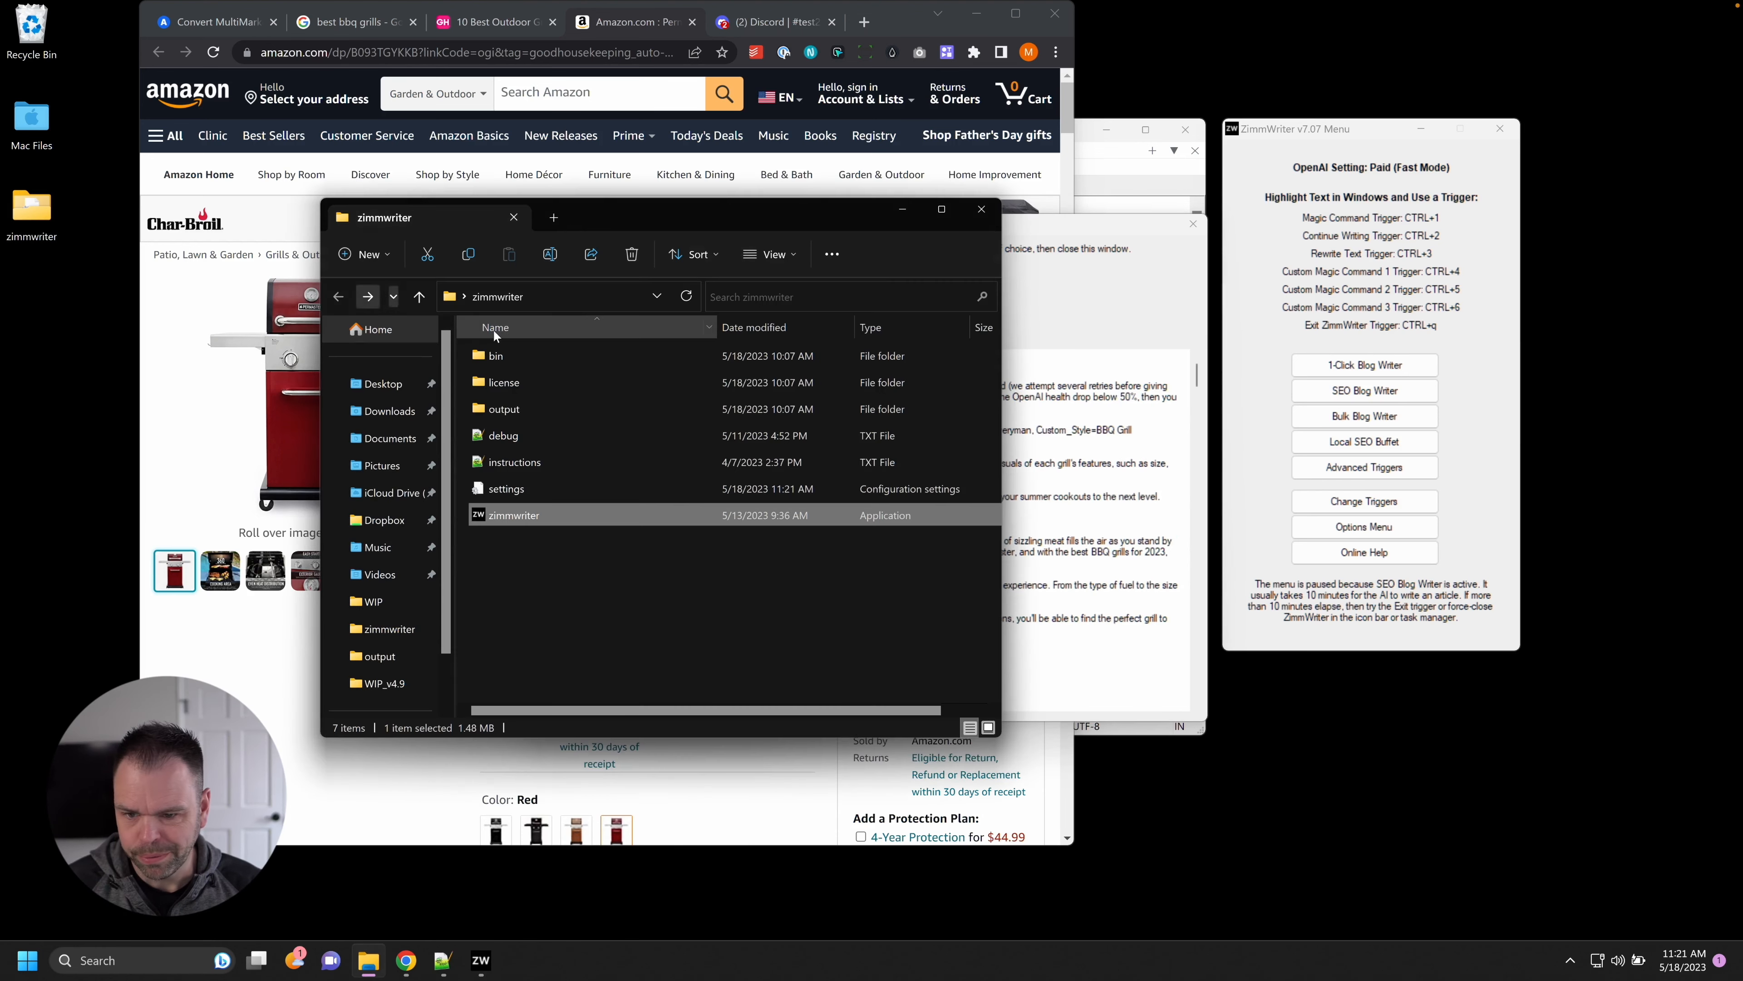
{"action": "double_click", "coordinate": [542, 406]}
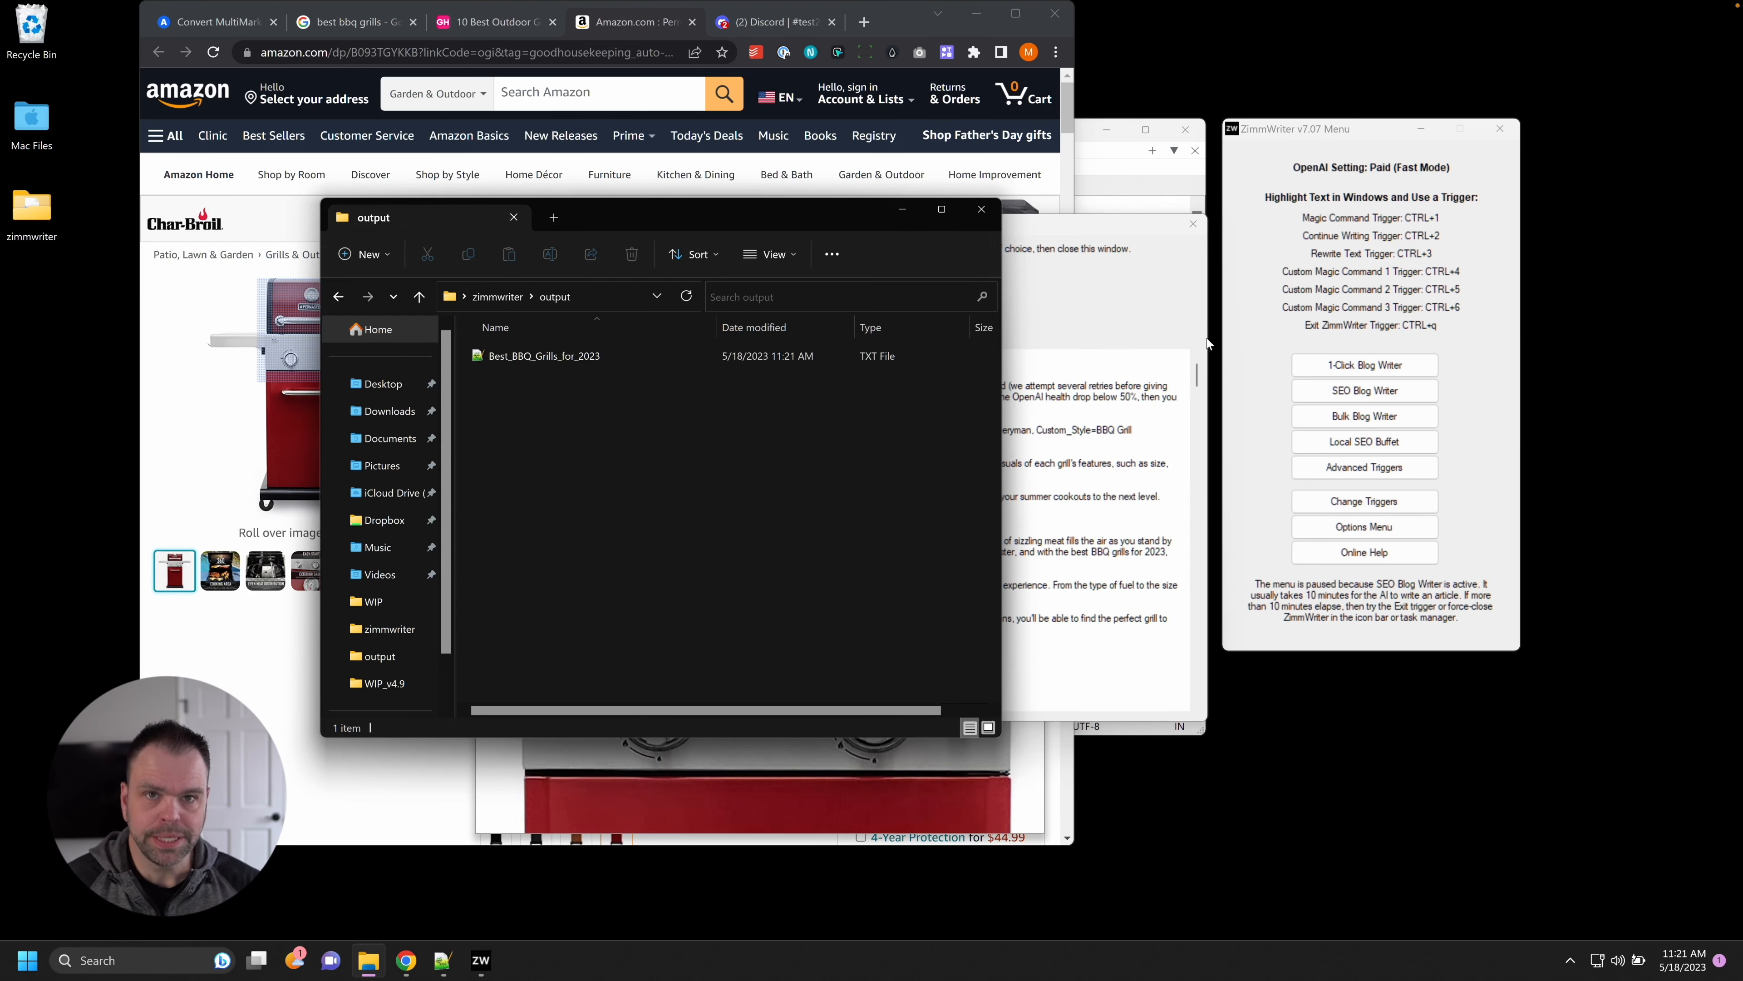
{"action": "left_click", "coordinate": [1193, 225]}
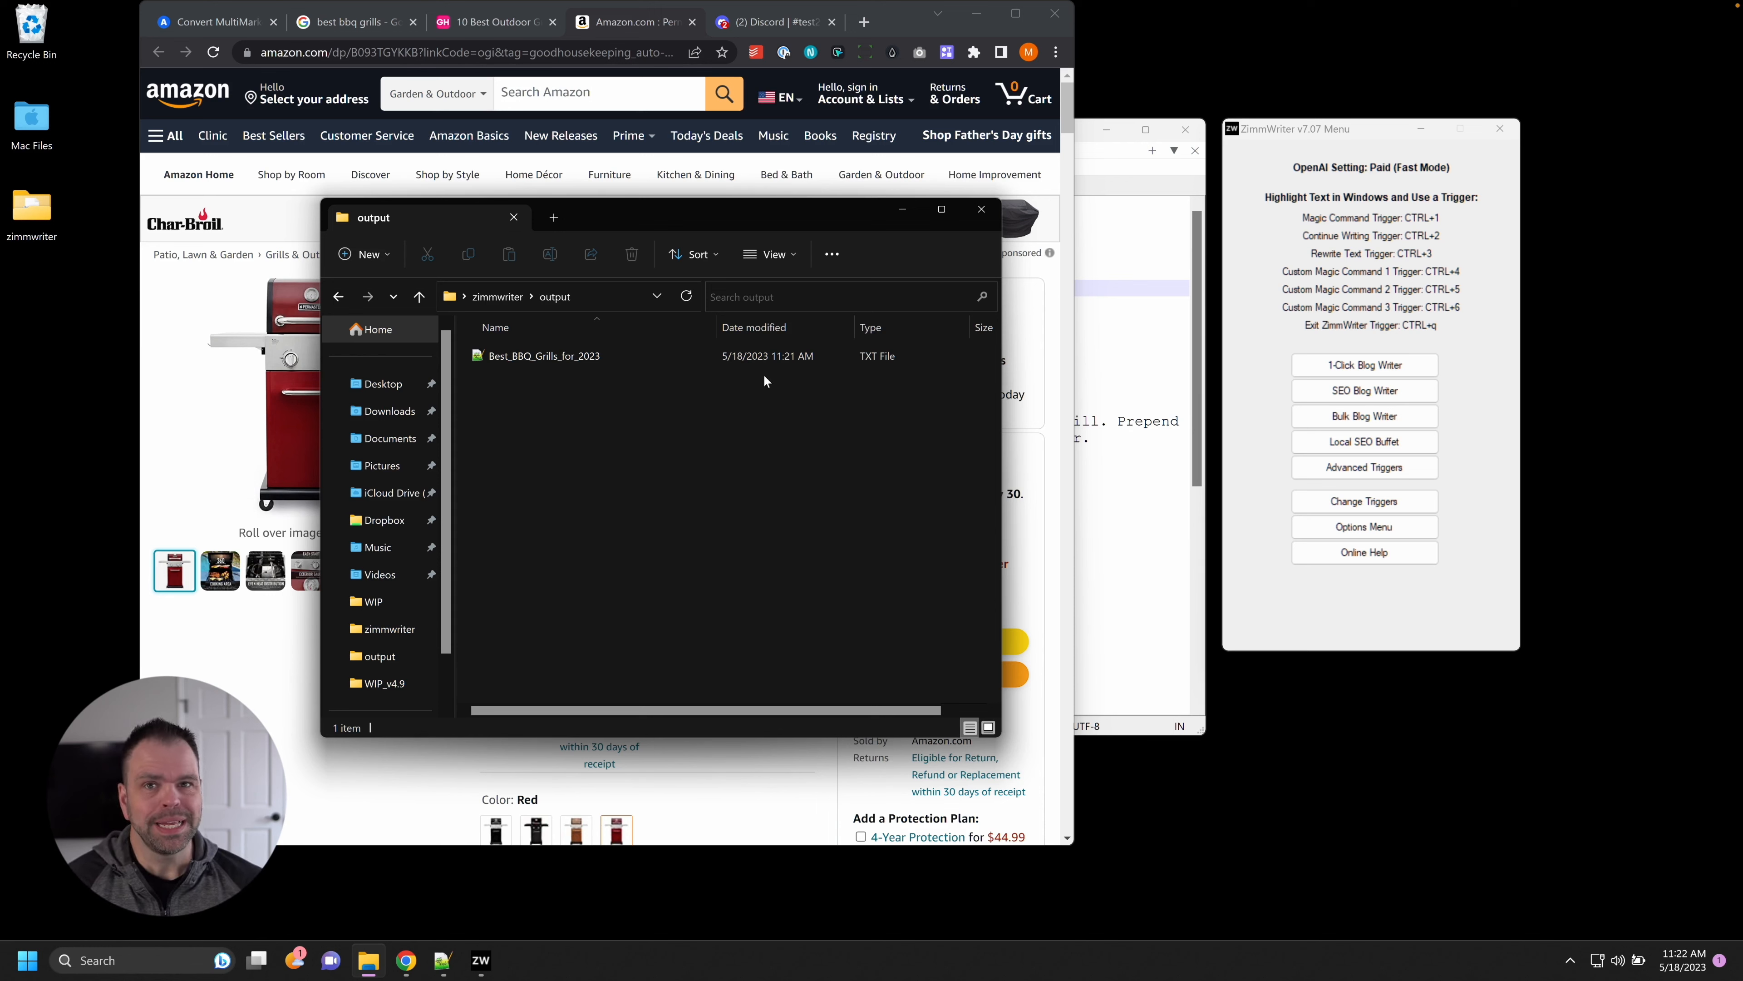
Move the output folder window aside and open ZimmWriter's SEO Blog Writer.
{"action": "left_click_drag", "start_coordinate": [689, 205], "coordinate": [1270, 266]}
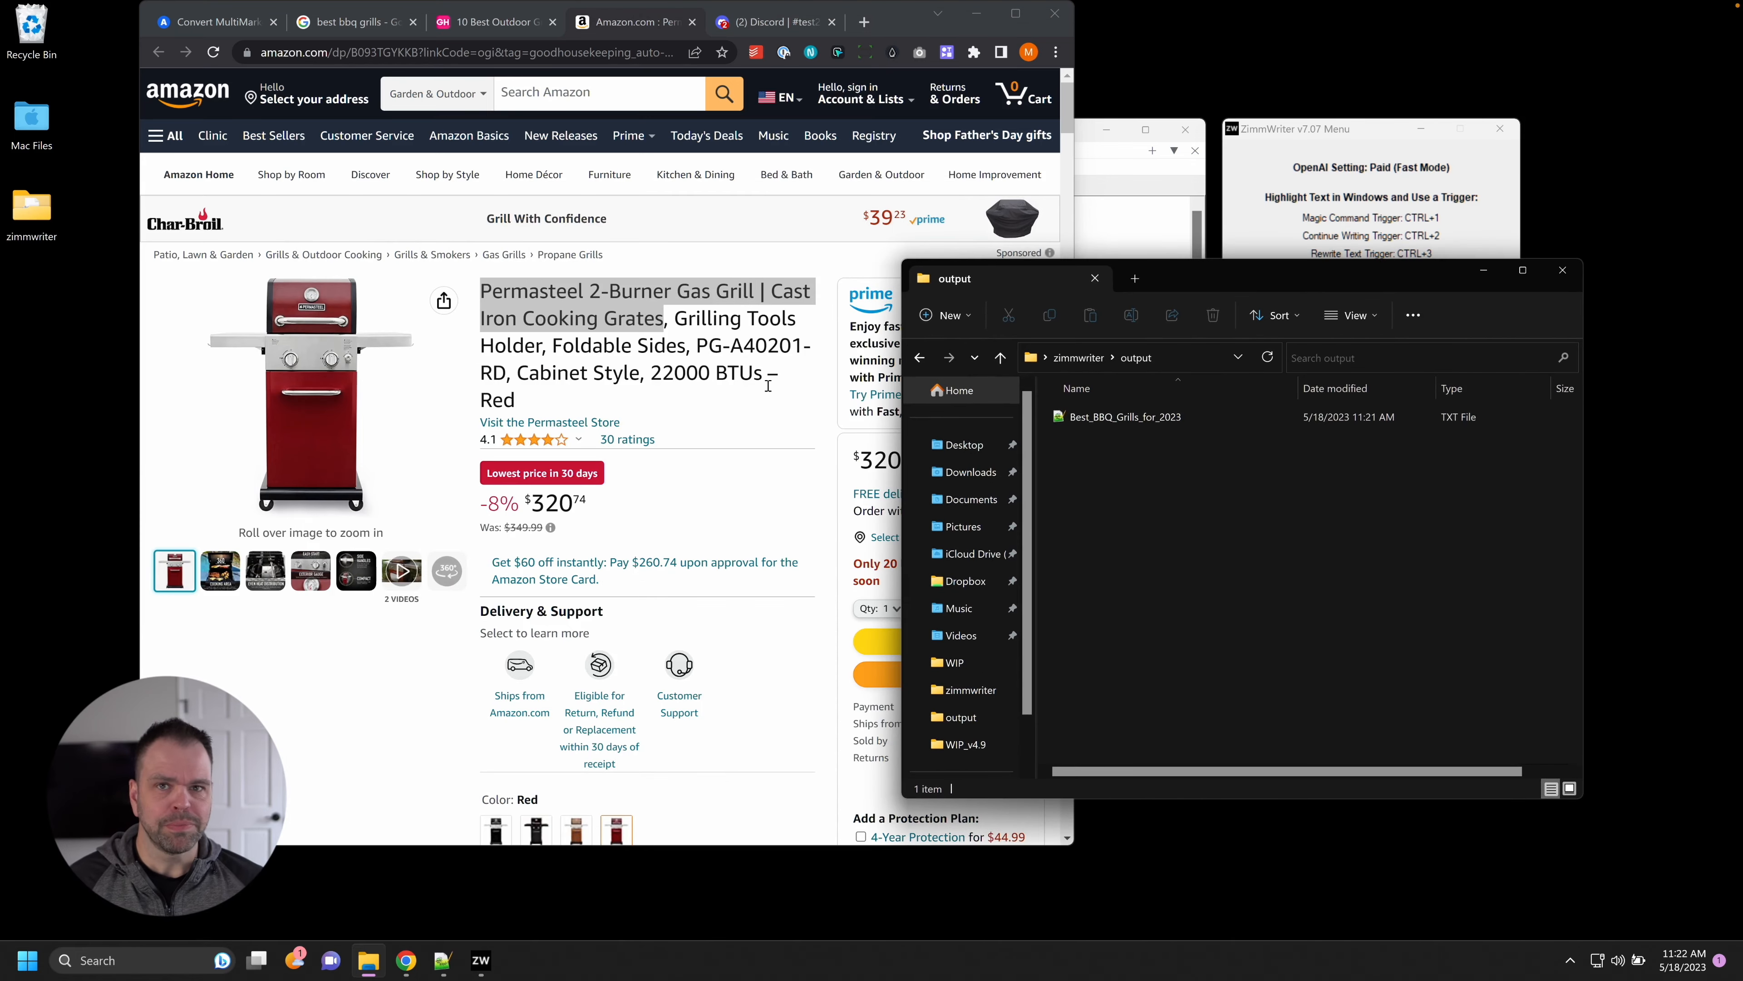
{"action": "left_click_drag", "start_coordinate": [1245, 274], "coordinate": [729, 249]}
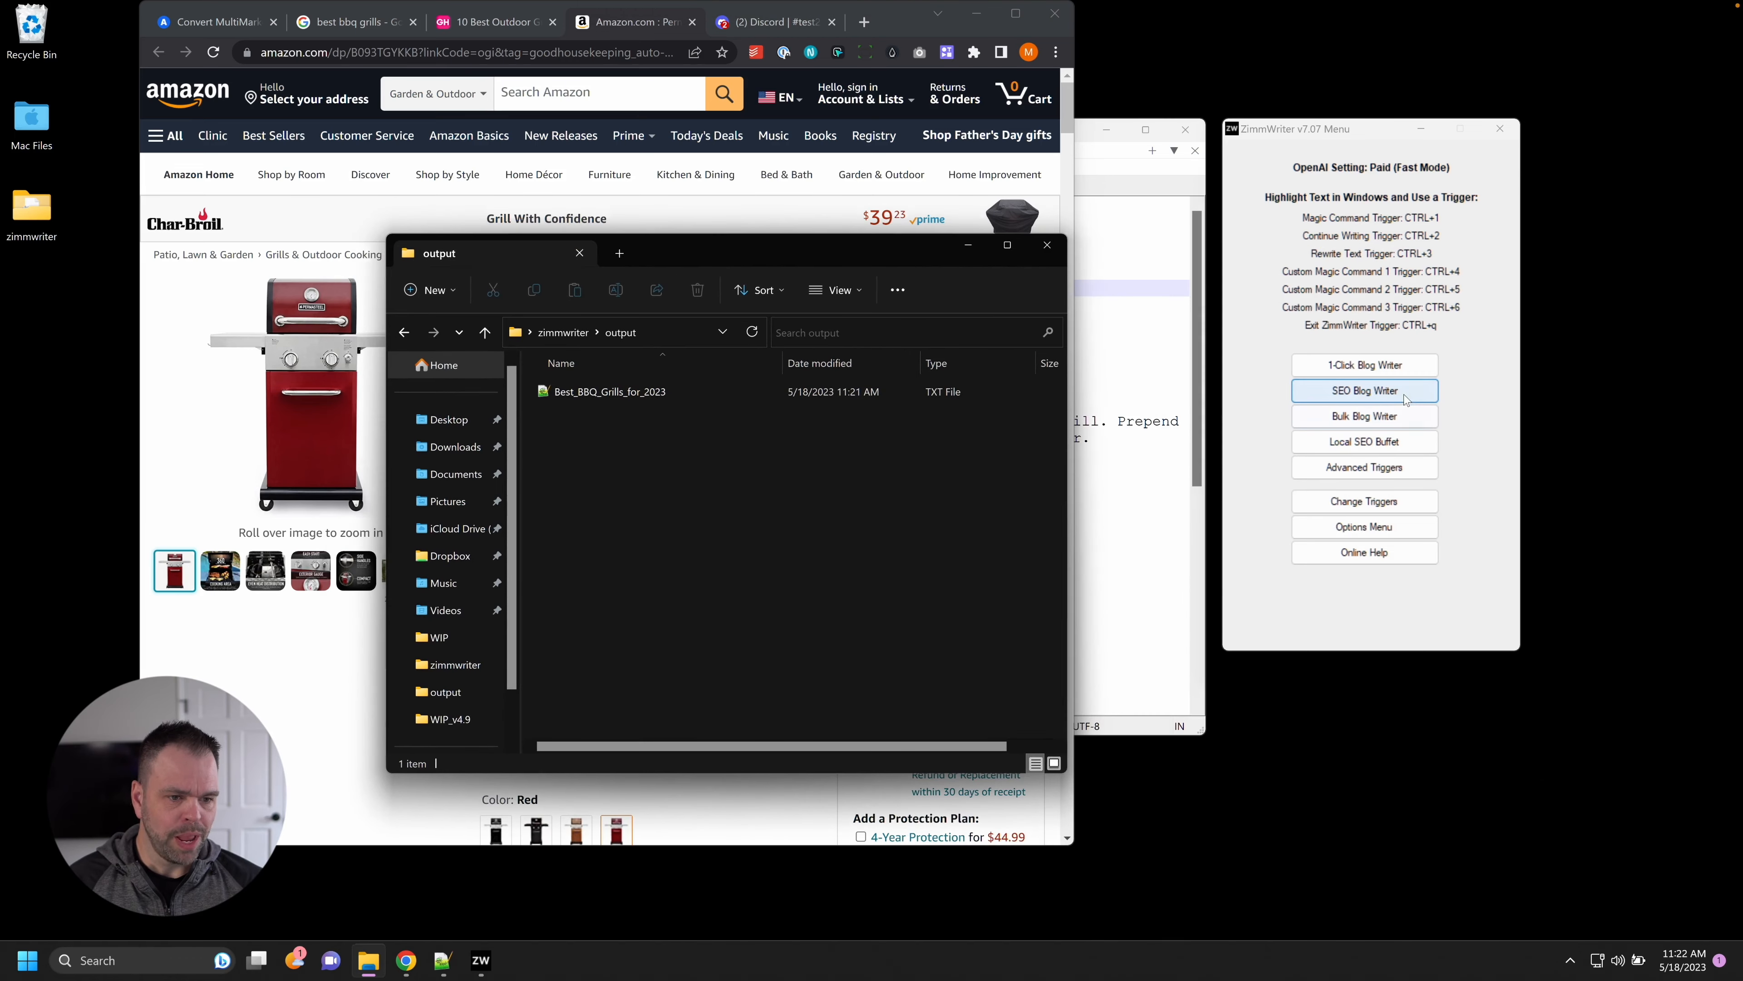
{"action": "left_click", "coordinate": [1364, 390]}
Copy all of the SEO Blog Writer's global background notes and bring Notepad++ forward.
{"action": "left_click_drag", "start_coordinate": [883, 63], "coordinate": [1300, 43]}
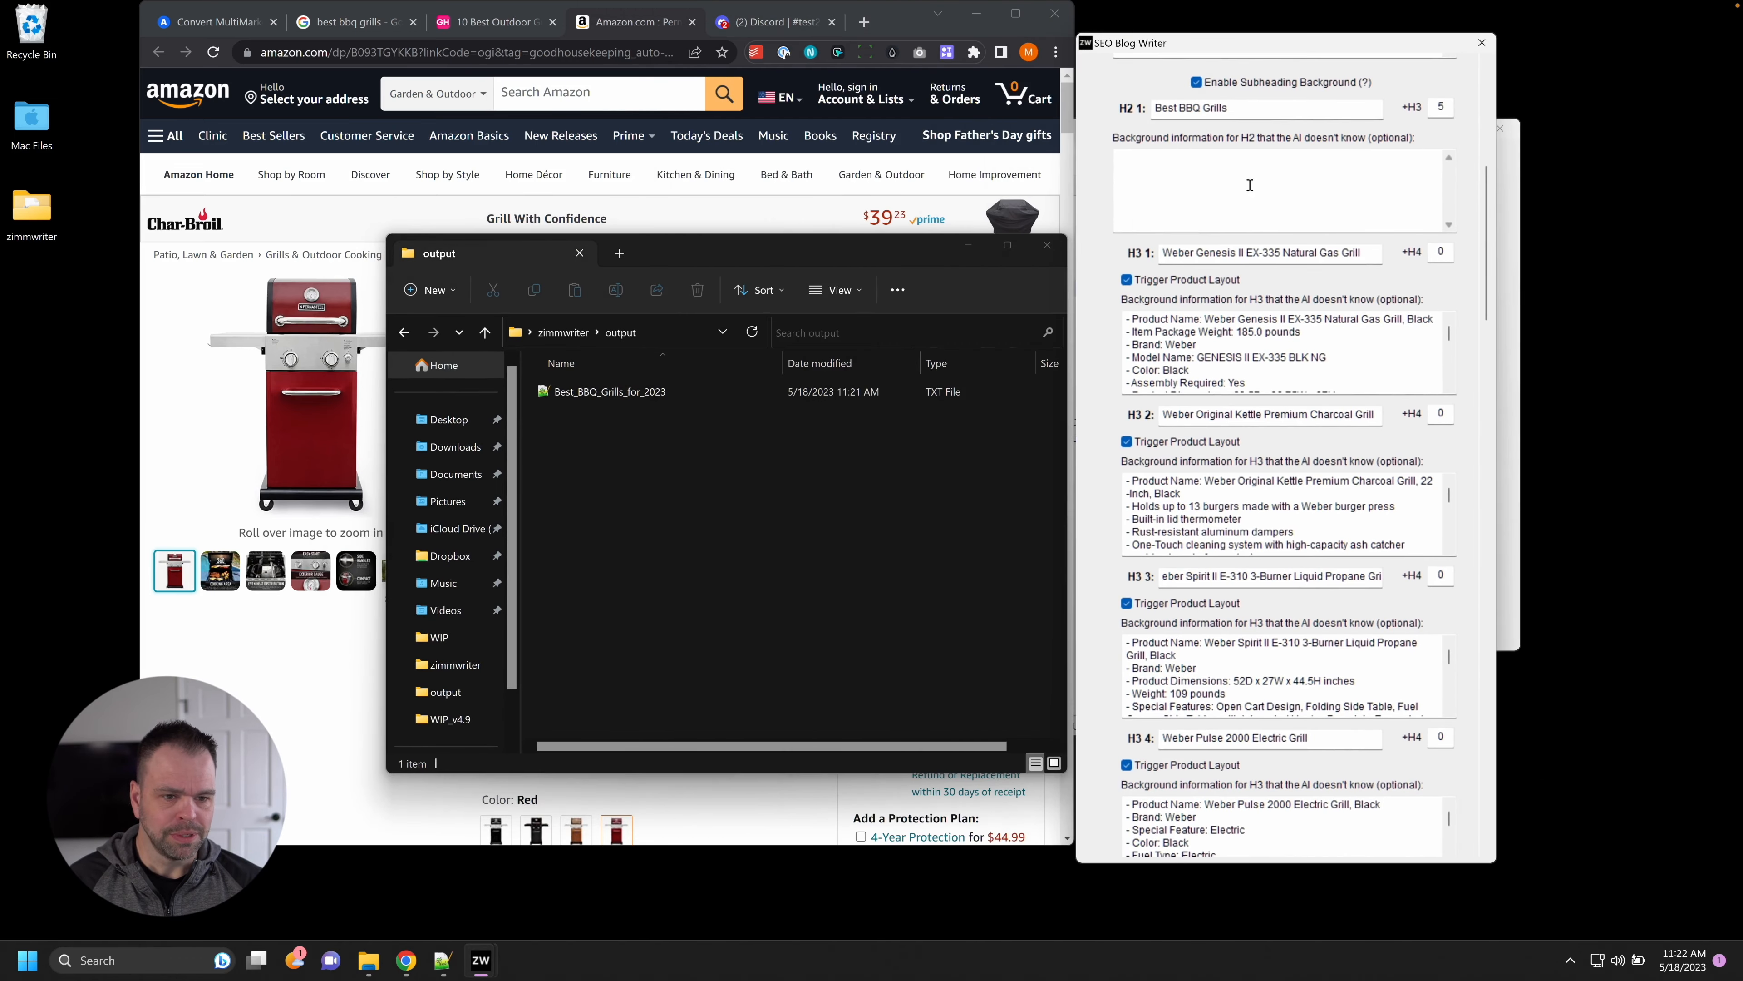
{"action": "scroll", "coordinate": [1475, 316], "scroll_direction": "up", "scroll_amount": 5}
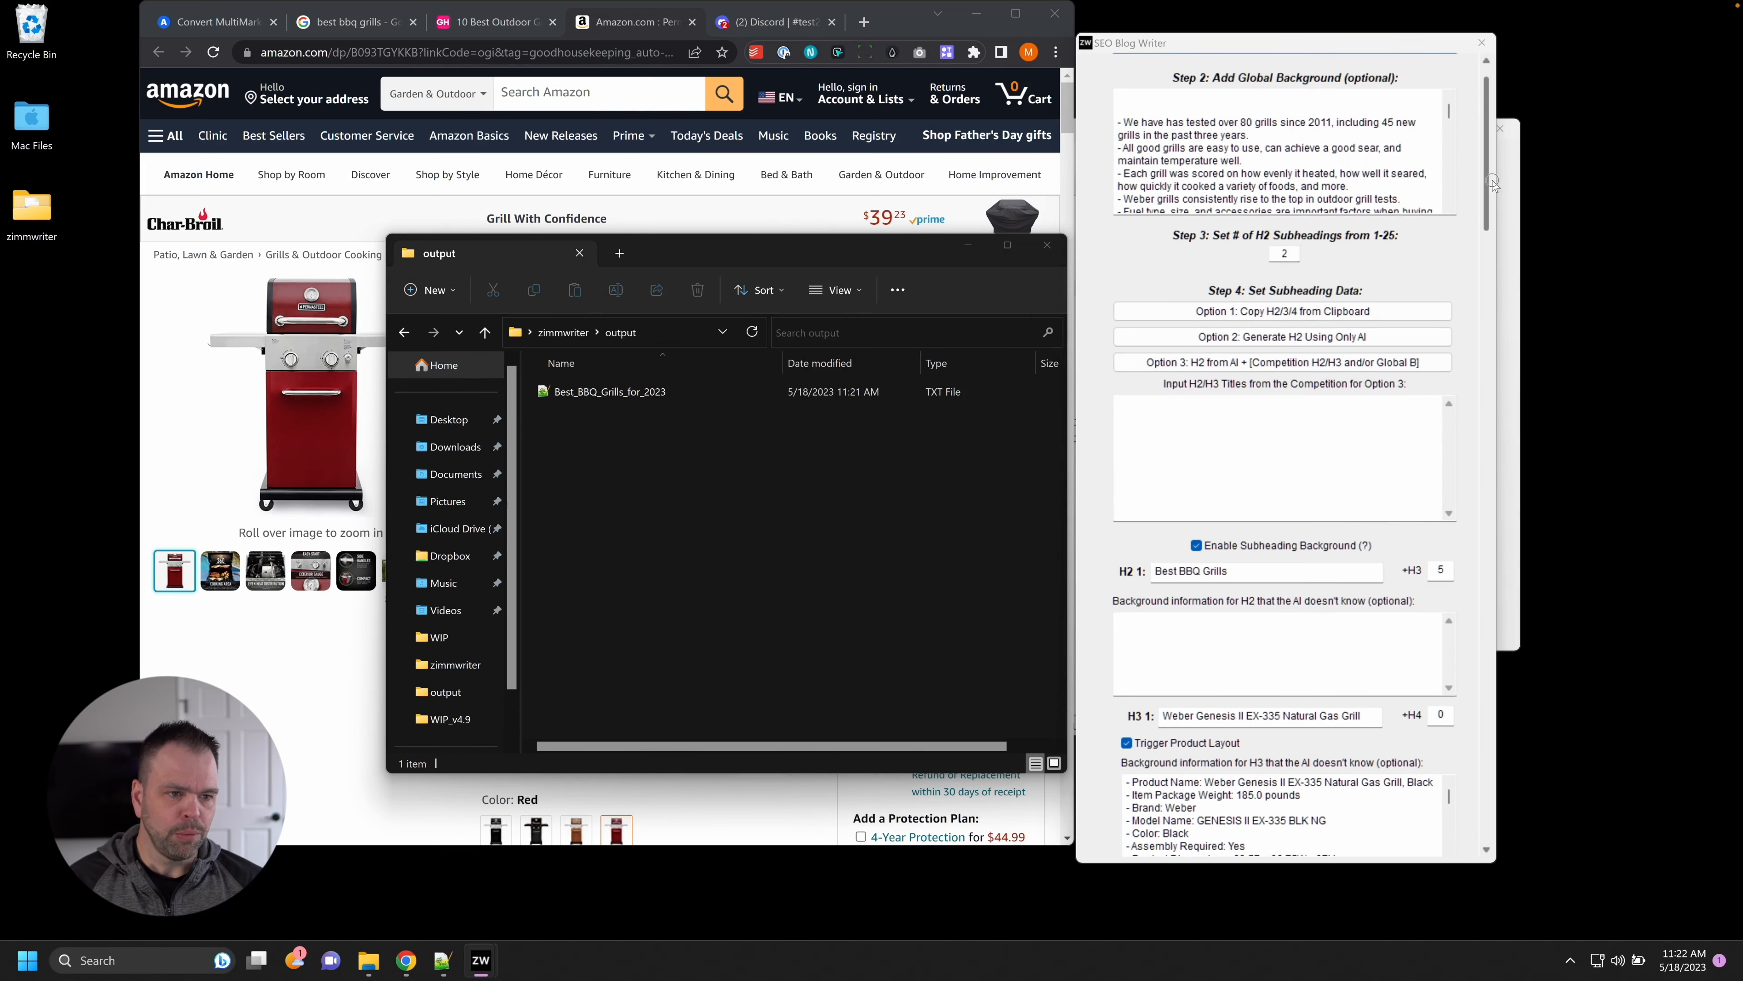
{"action": "left_click", "coordinate": [1258, 147]}
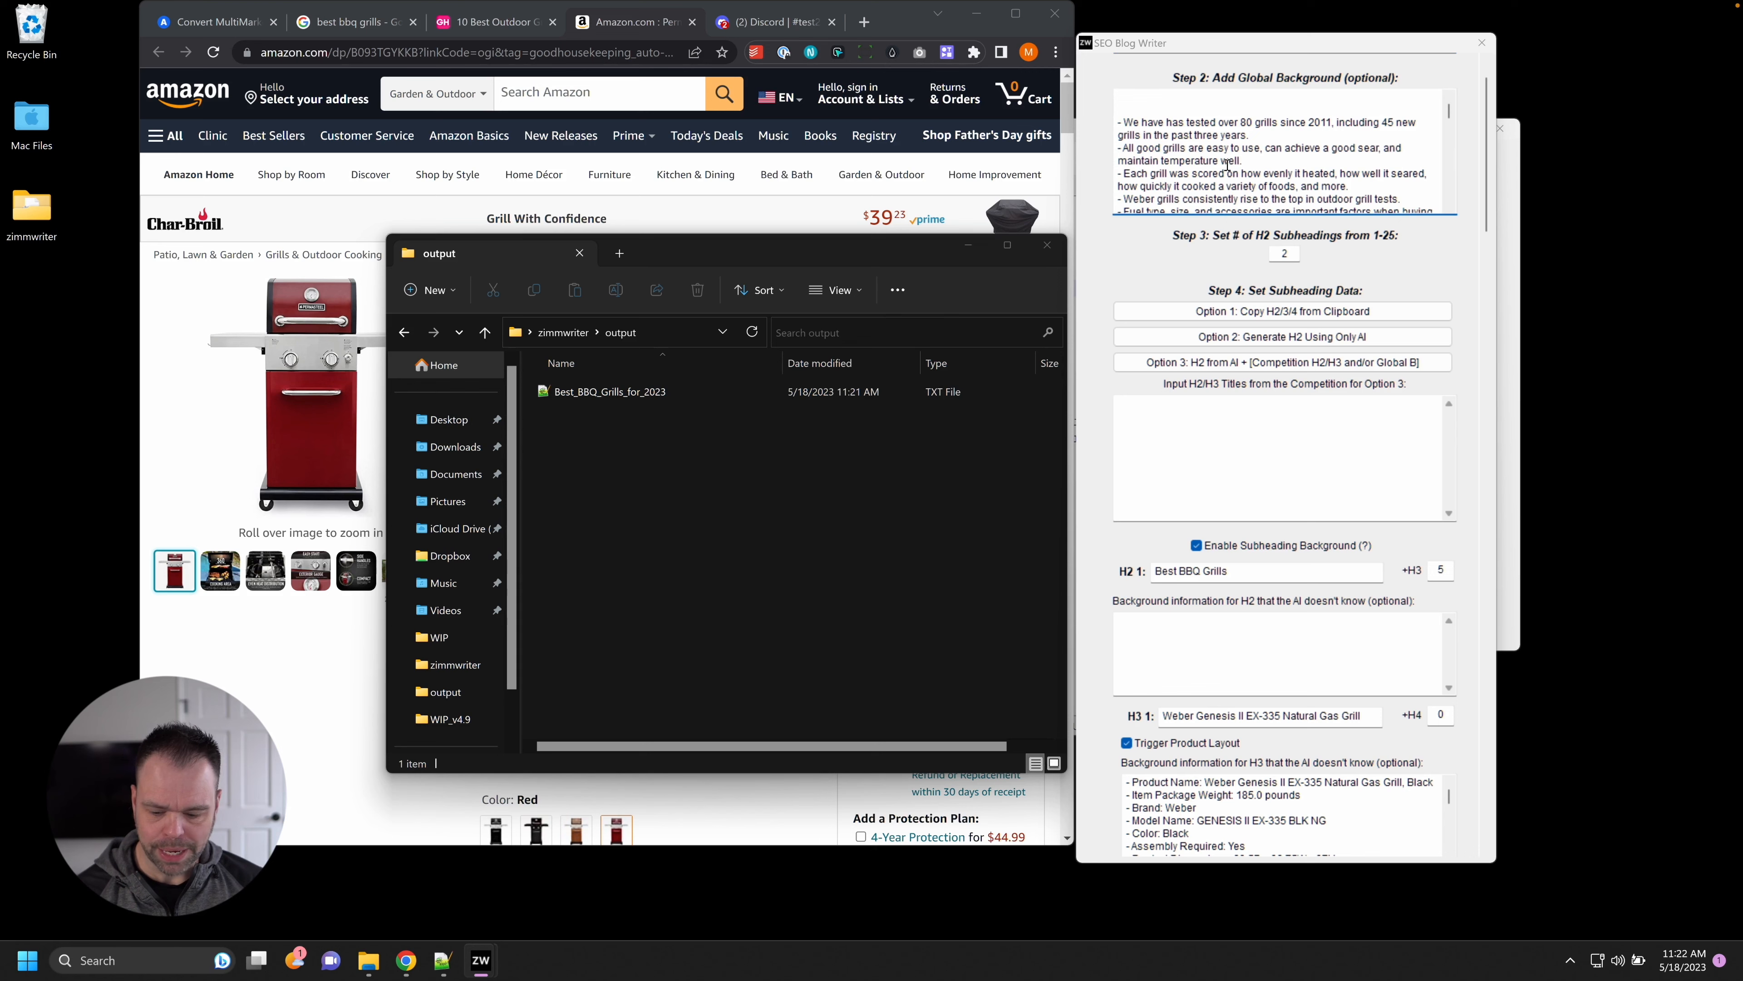
{"action": "key", "text": "ctrl+a"}
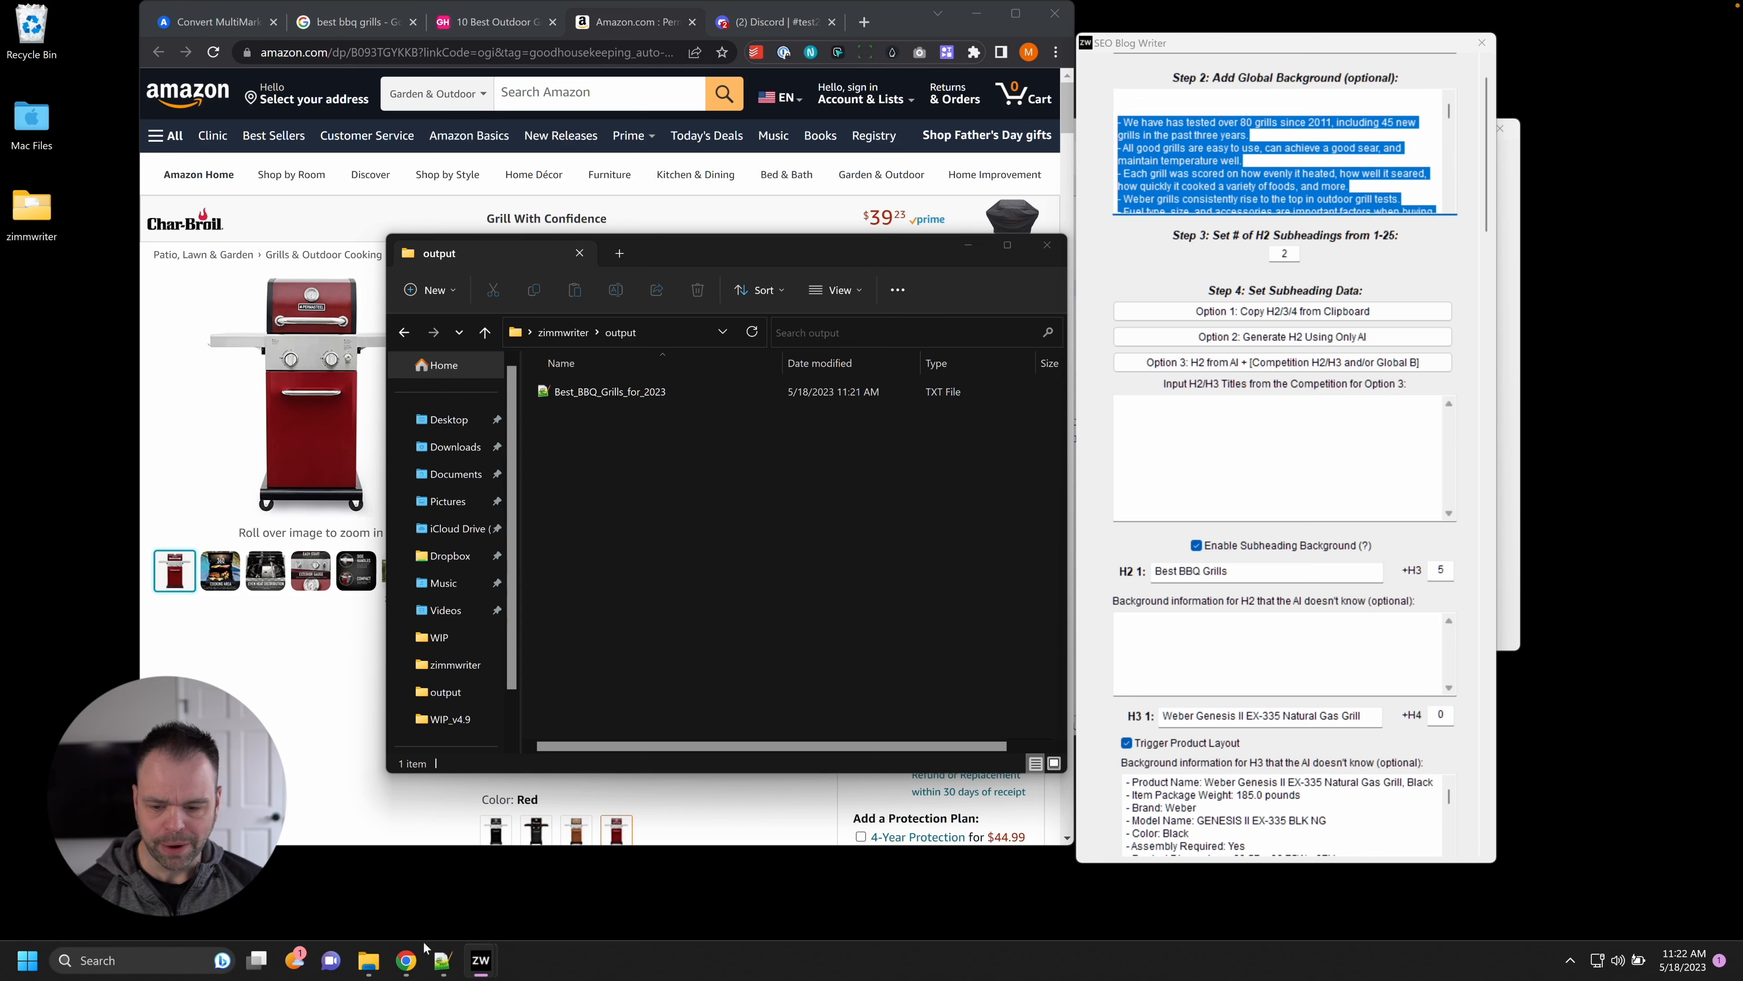
{"action": "left_click", "coordinate": [443, 960]}
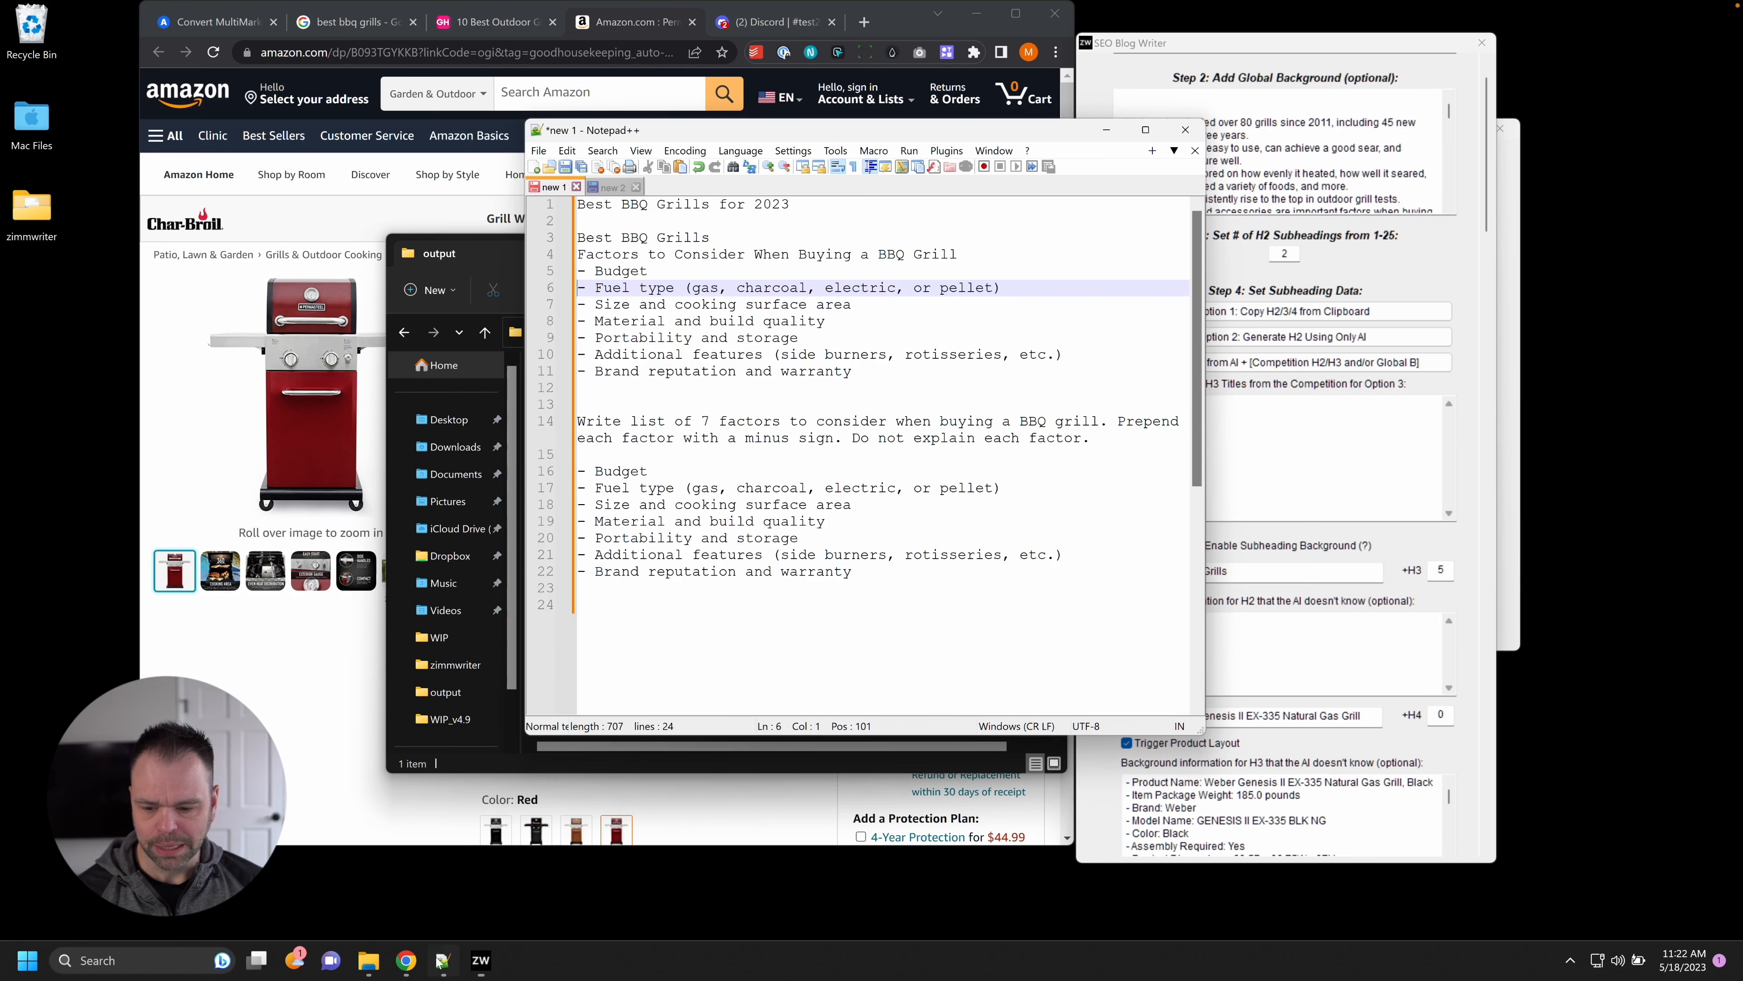
Paste the grill background notes over the contents of the new 2 document.
{"action": "left_click", "coordinate": [609, 186]}
{"action": "left_click", "coordinate": [664, 258]}
{"action": "key", "text": "ctrl+a"}
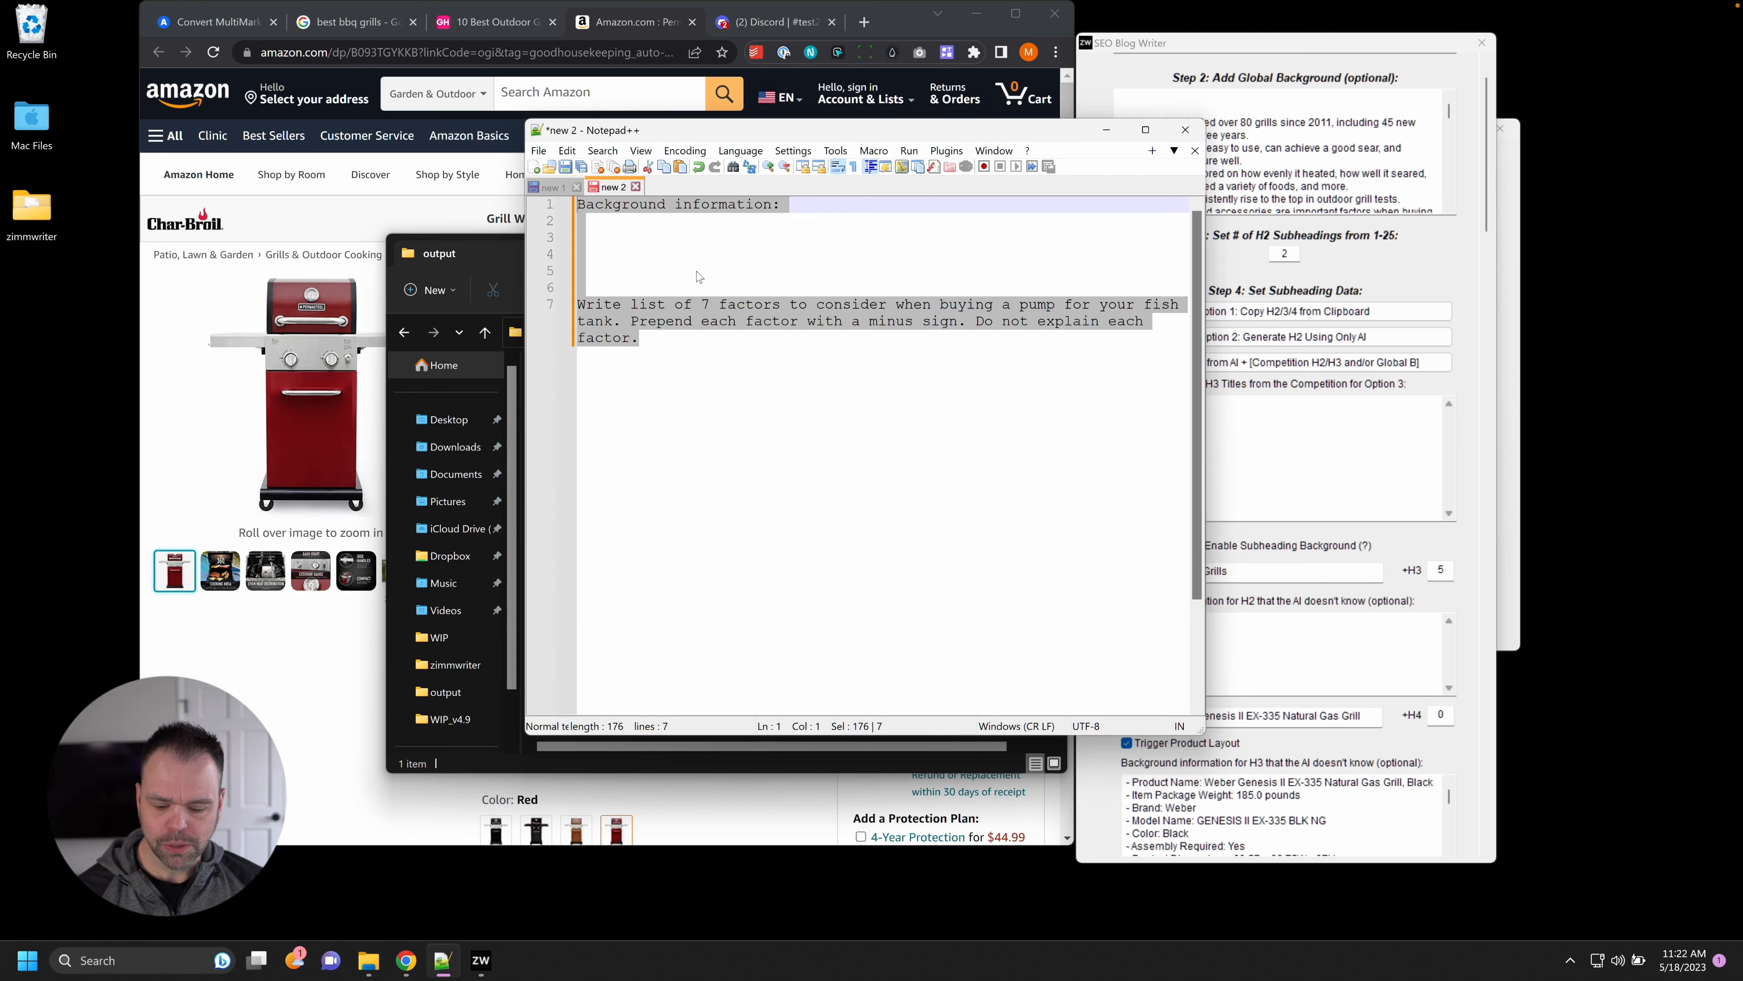
{"action": "key", "text": "ctrl+v"}
Review the blog writer's global background and Weber Genesis II EX-335 background notes.
{"action": "left_click_drag", "start_coordinate": [923, 131], "coordinate": [776, 127]}
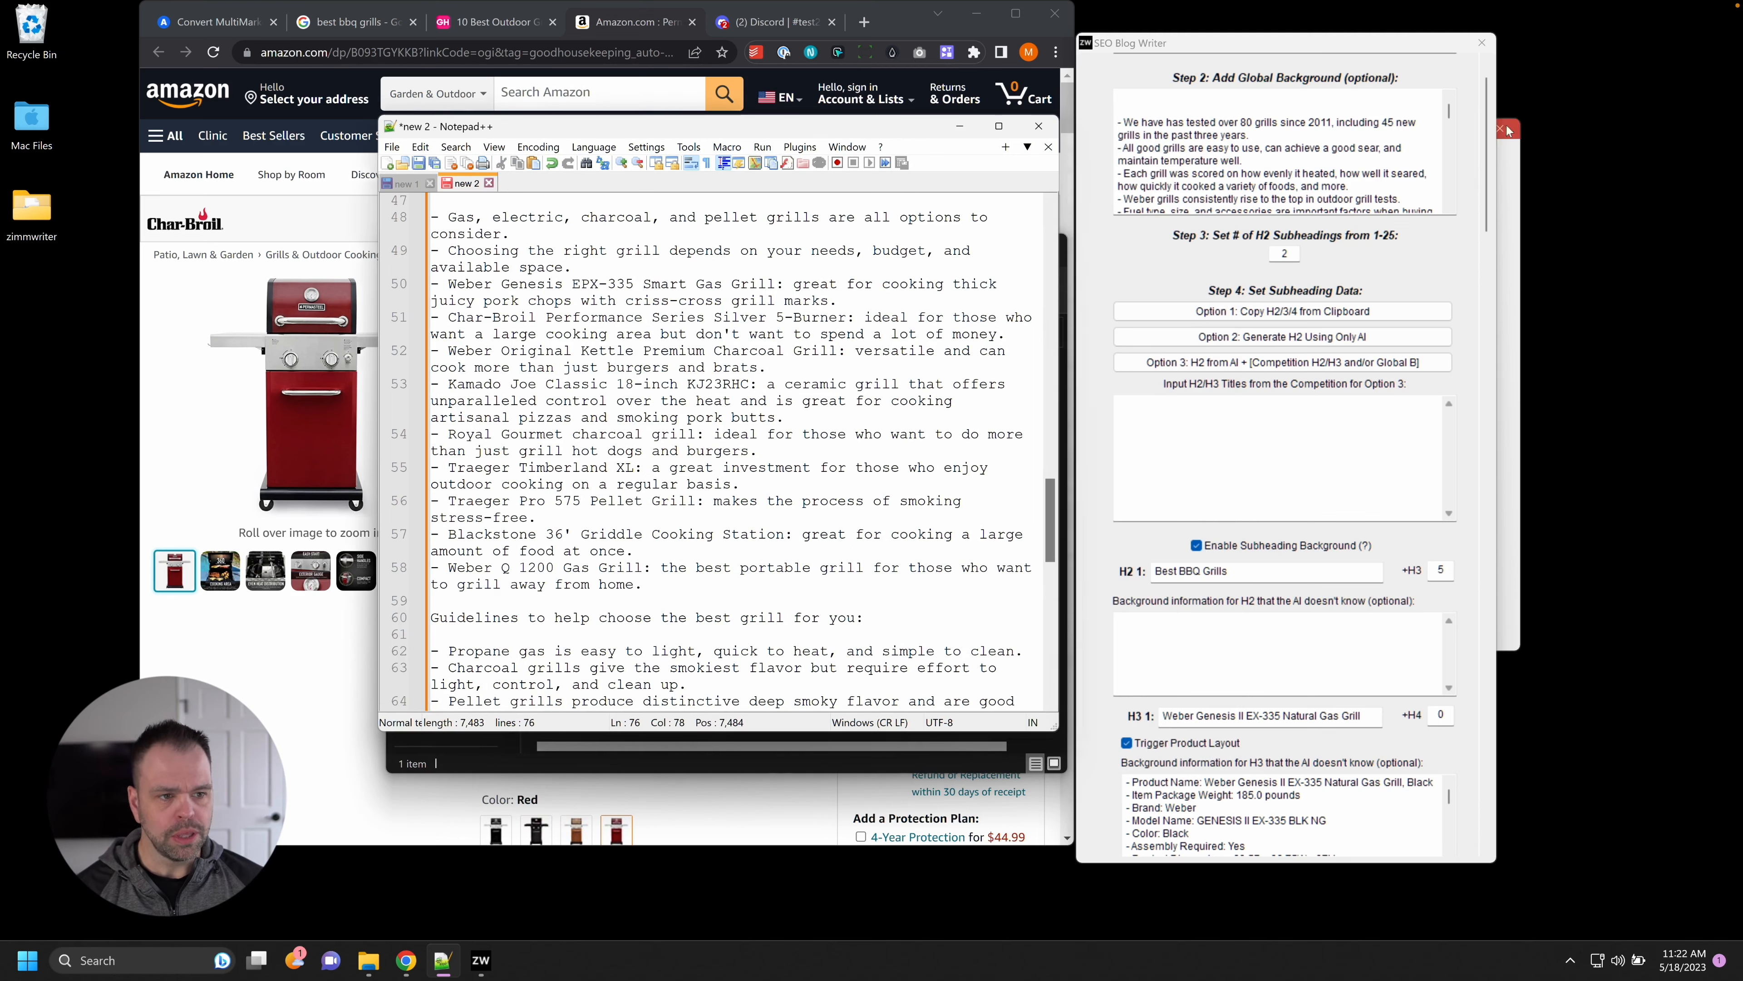
{"action": "scroll", "coordinate": [1477, 279], "scroll_direction": "down", "scroll_amount": 10}
{"action": "scroll", "coordinate": [1477, 279], "scroll_direction": "down", "scroll_amount": 4}
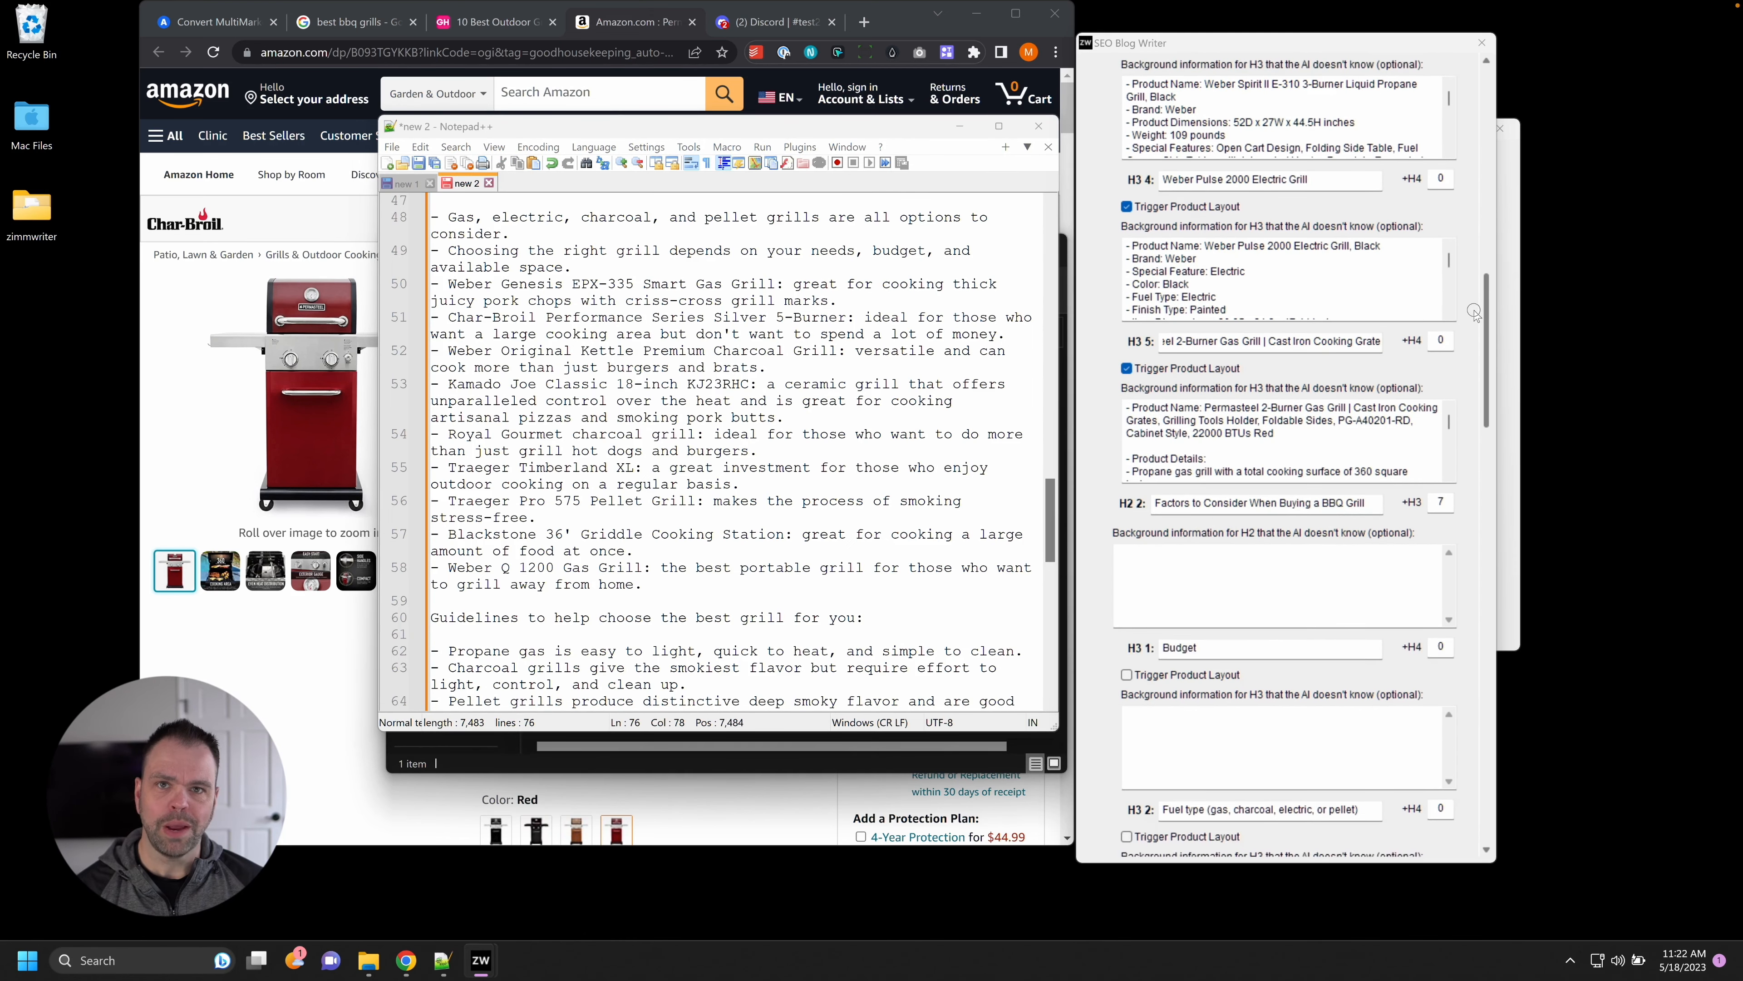
{"action": "scroll", "coordinate": [1474, 312], "scroll_direction": "up", "scroll_amount": 15}
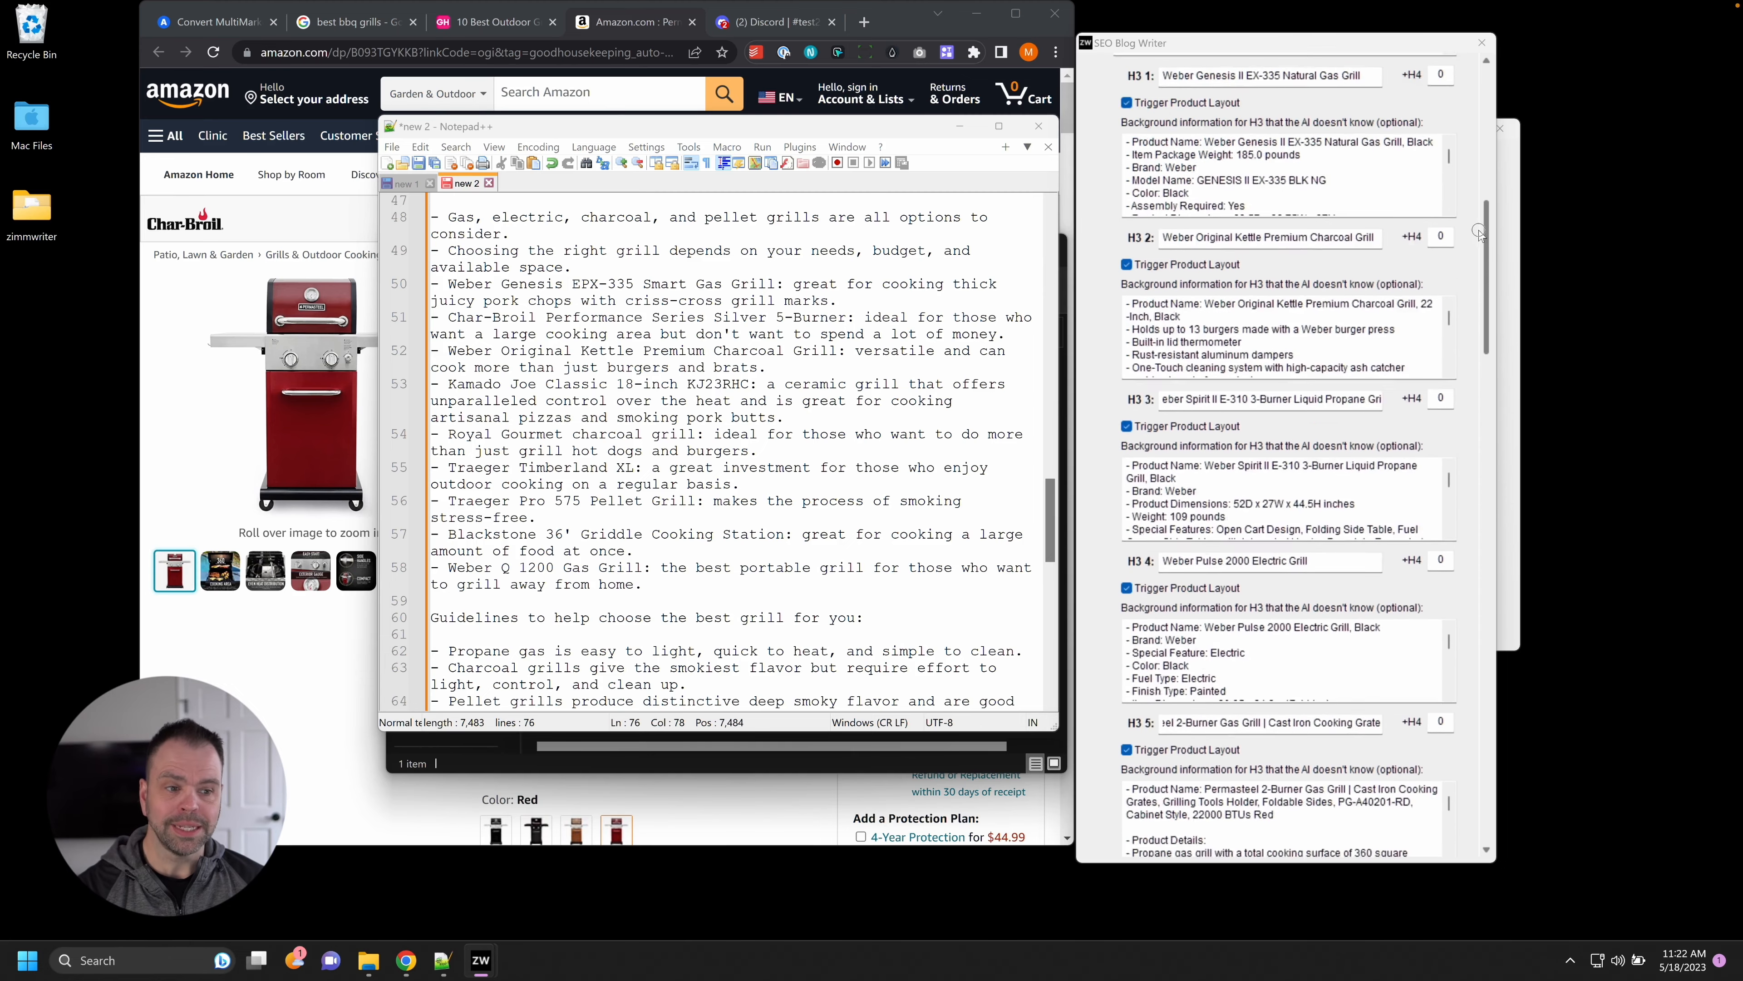
{"action": "left_click", "coordinate": [1418, 155]}
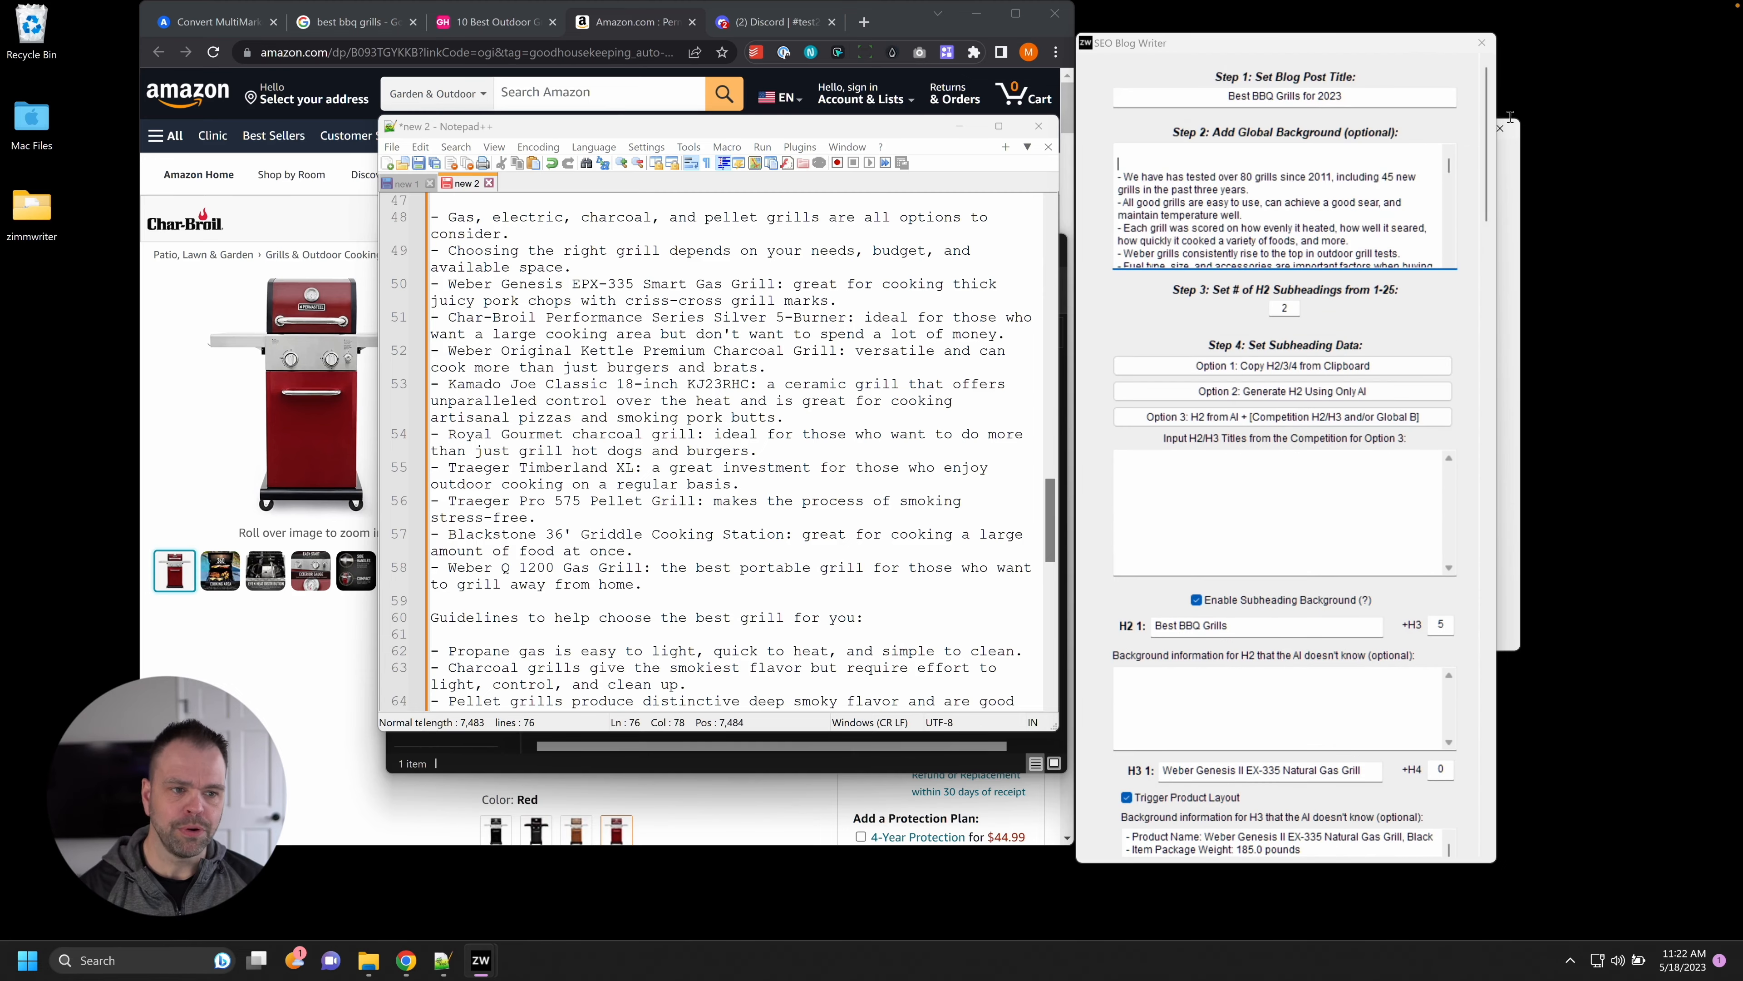
{"action": "left_click_drag", "start_coordinate": [1489, 97], "coordinate": [1489, 173]}
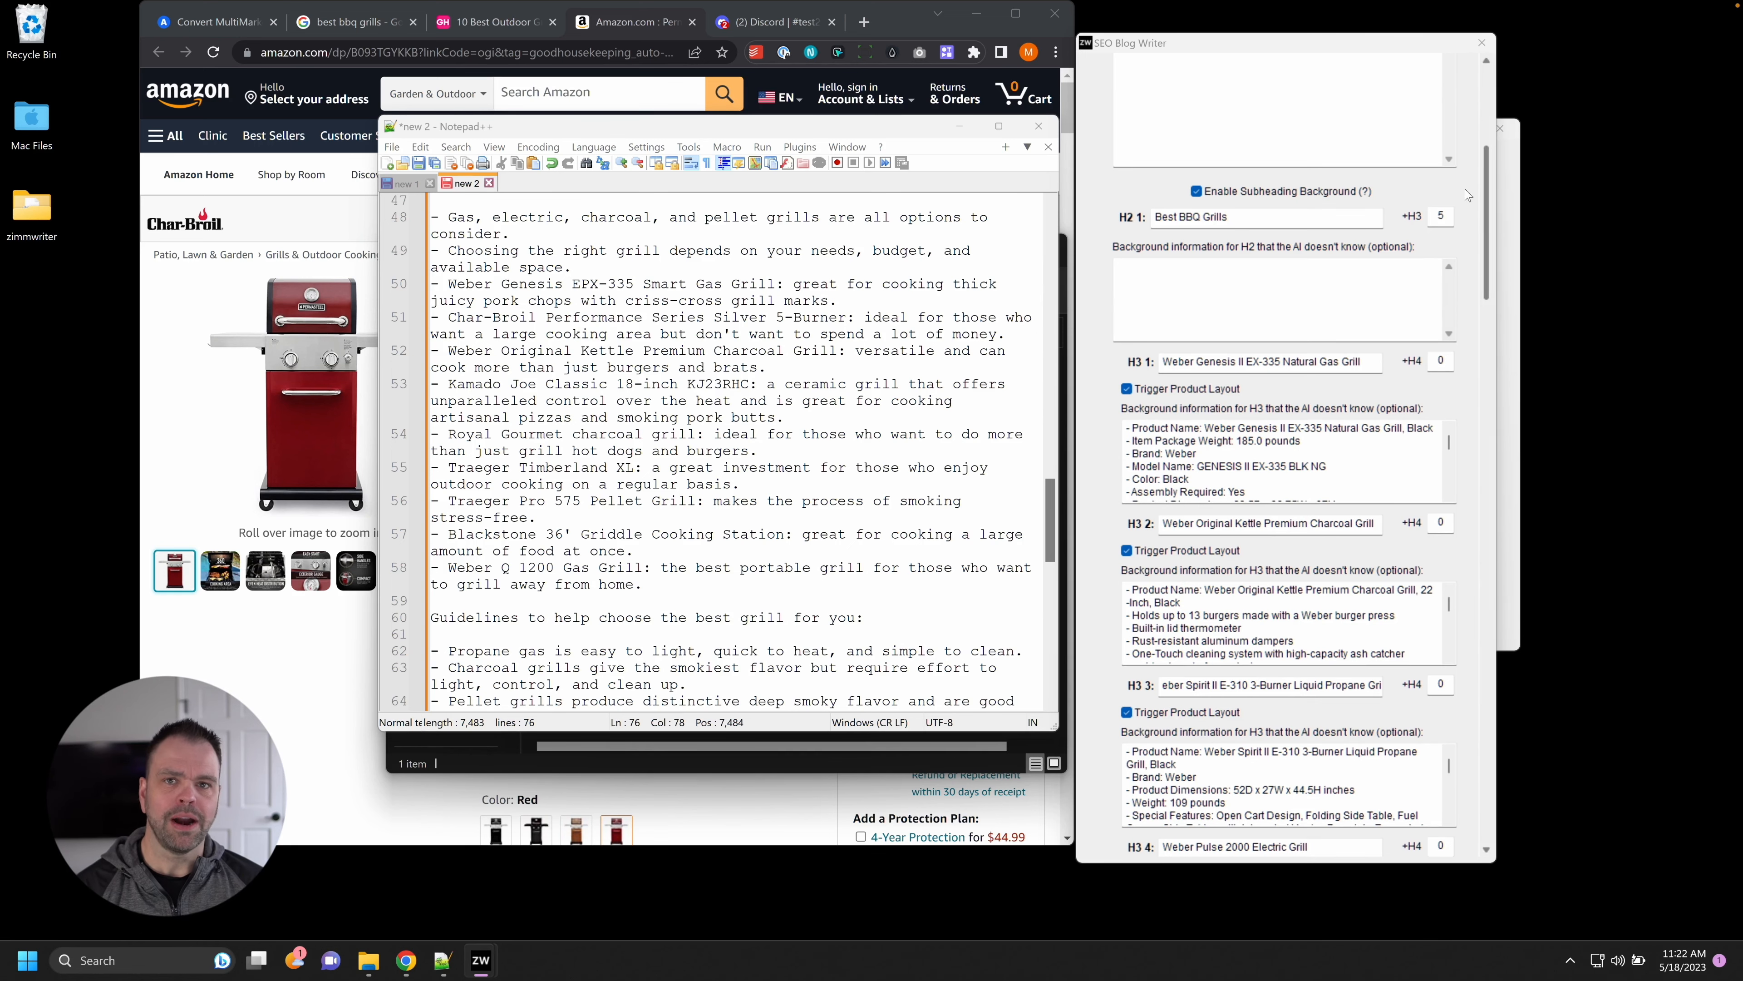
{"action": "scroll", "coordinate": [1469, 204], "scroll_direction": "up", "scroll_amount": 6}
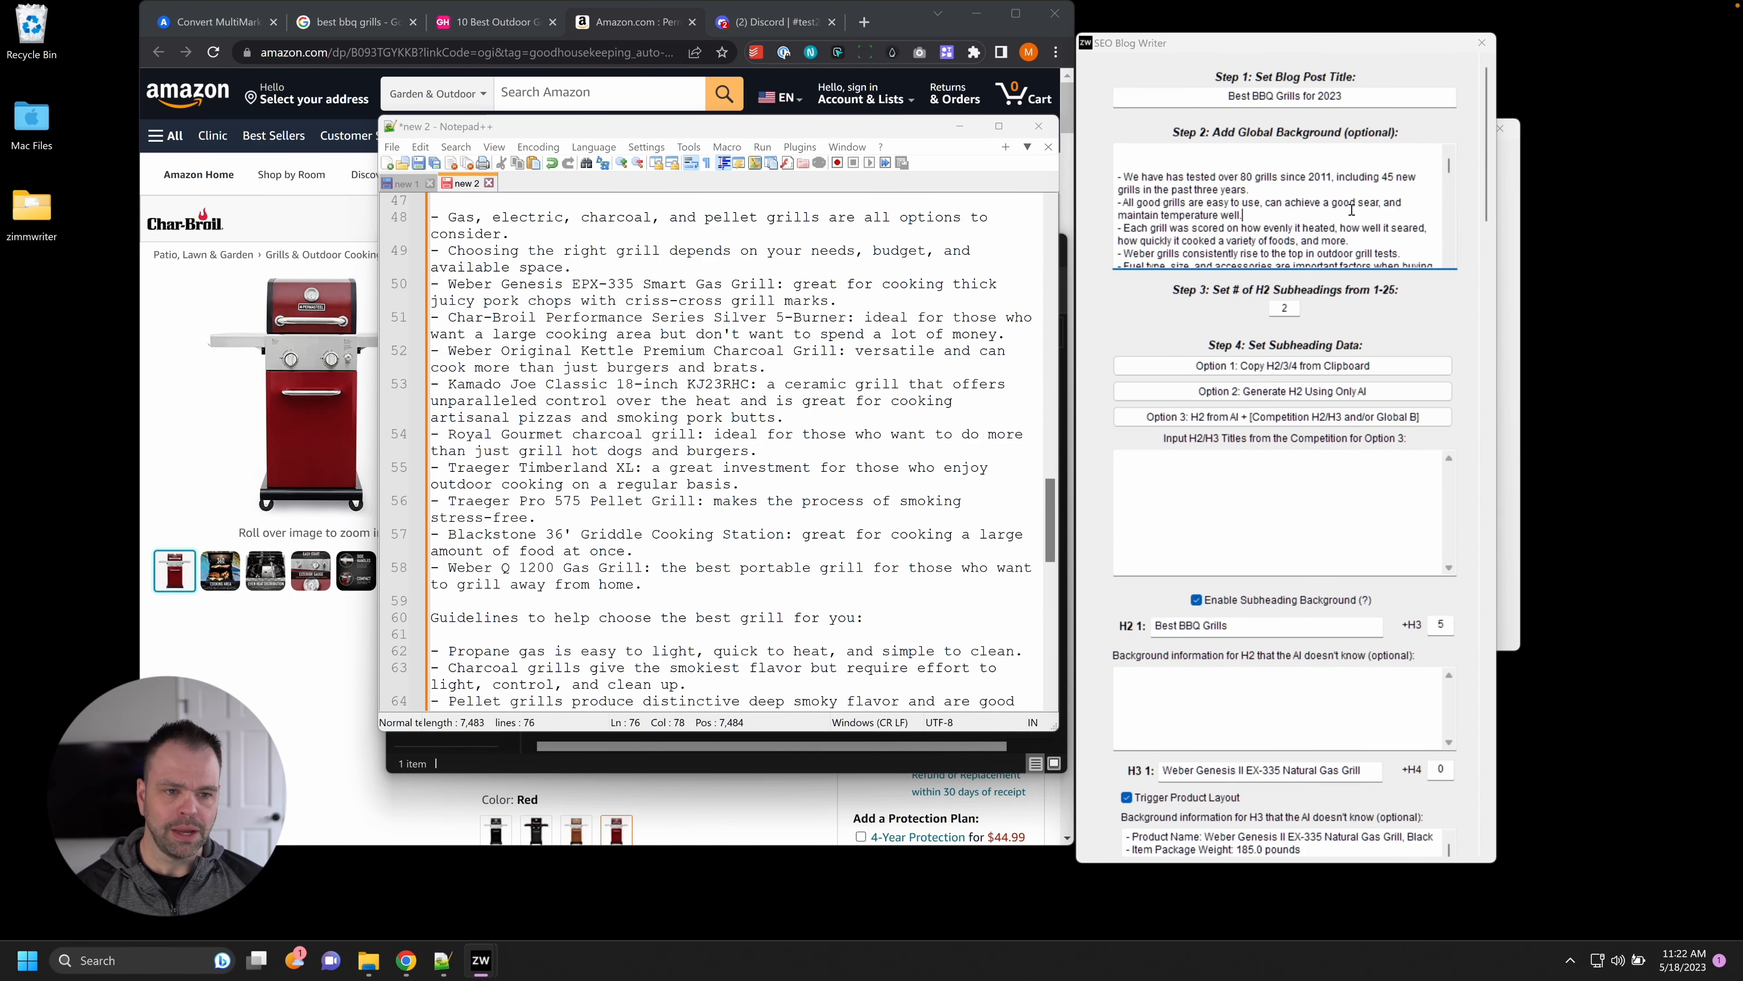
{"action": "left_click", "coordinate": [1254, 209]}
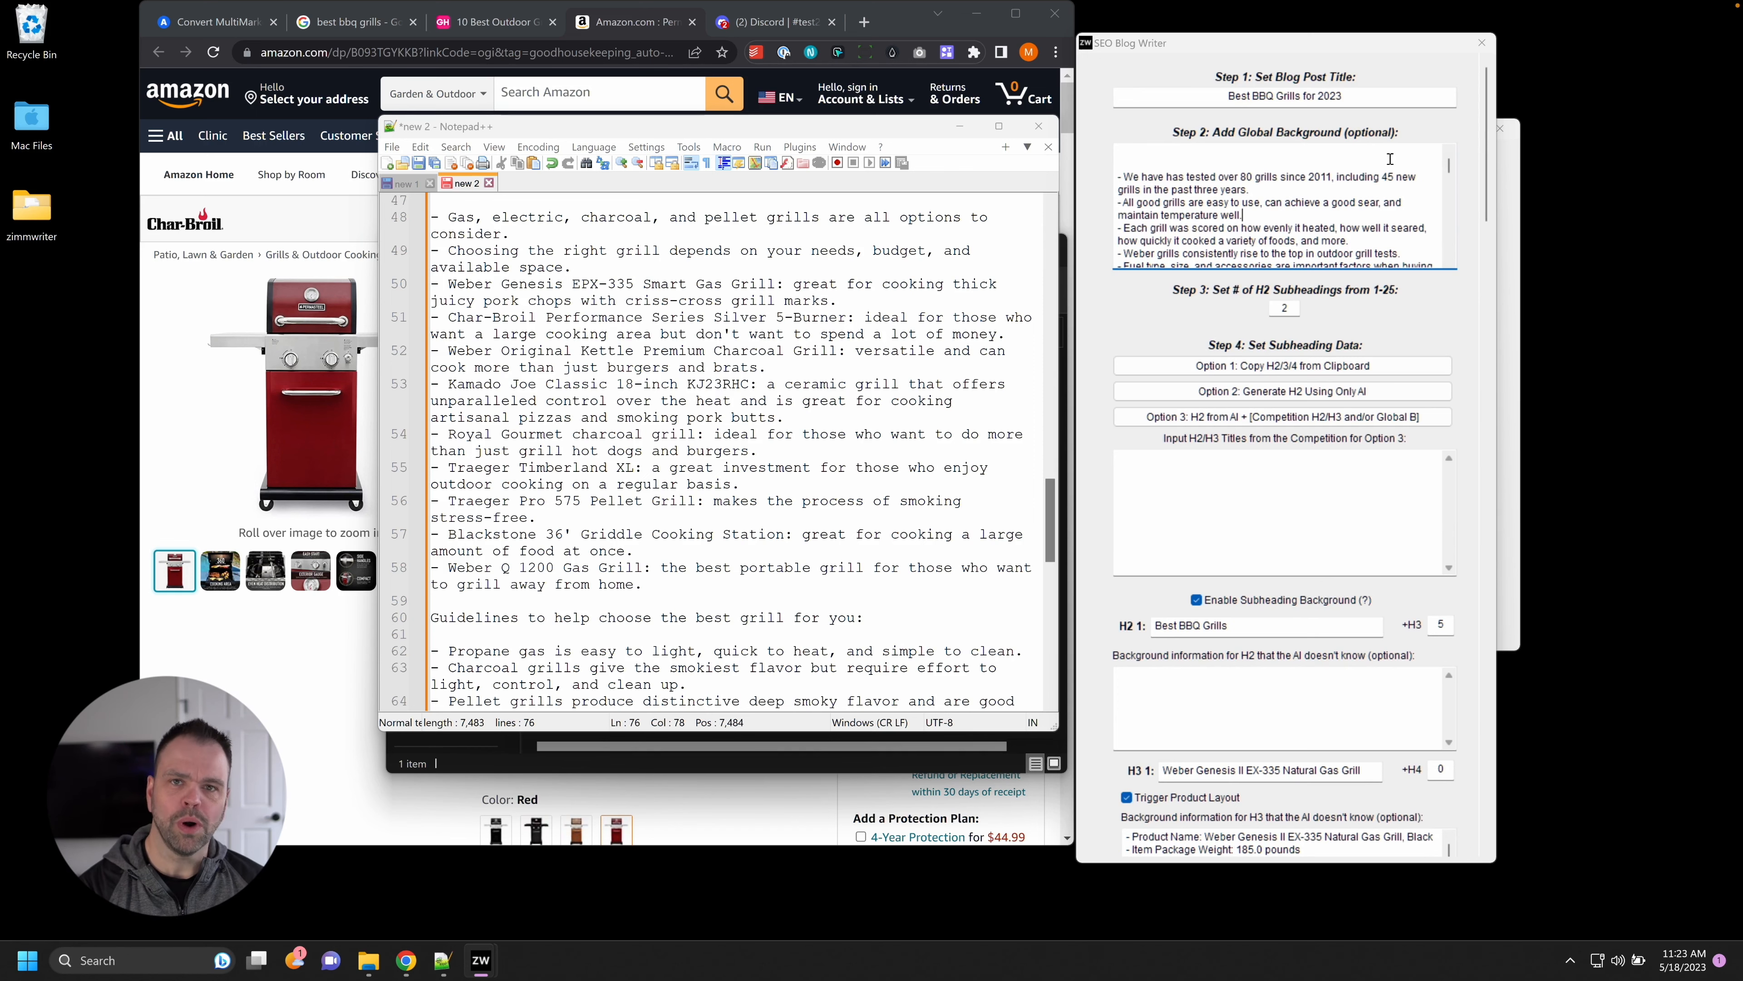
{"action": "scroll", "coordinate": [1497, 206], "scroll_direction": "down", "scroll_amount": 8}
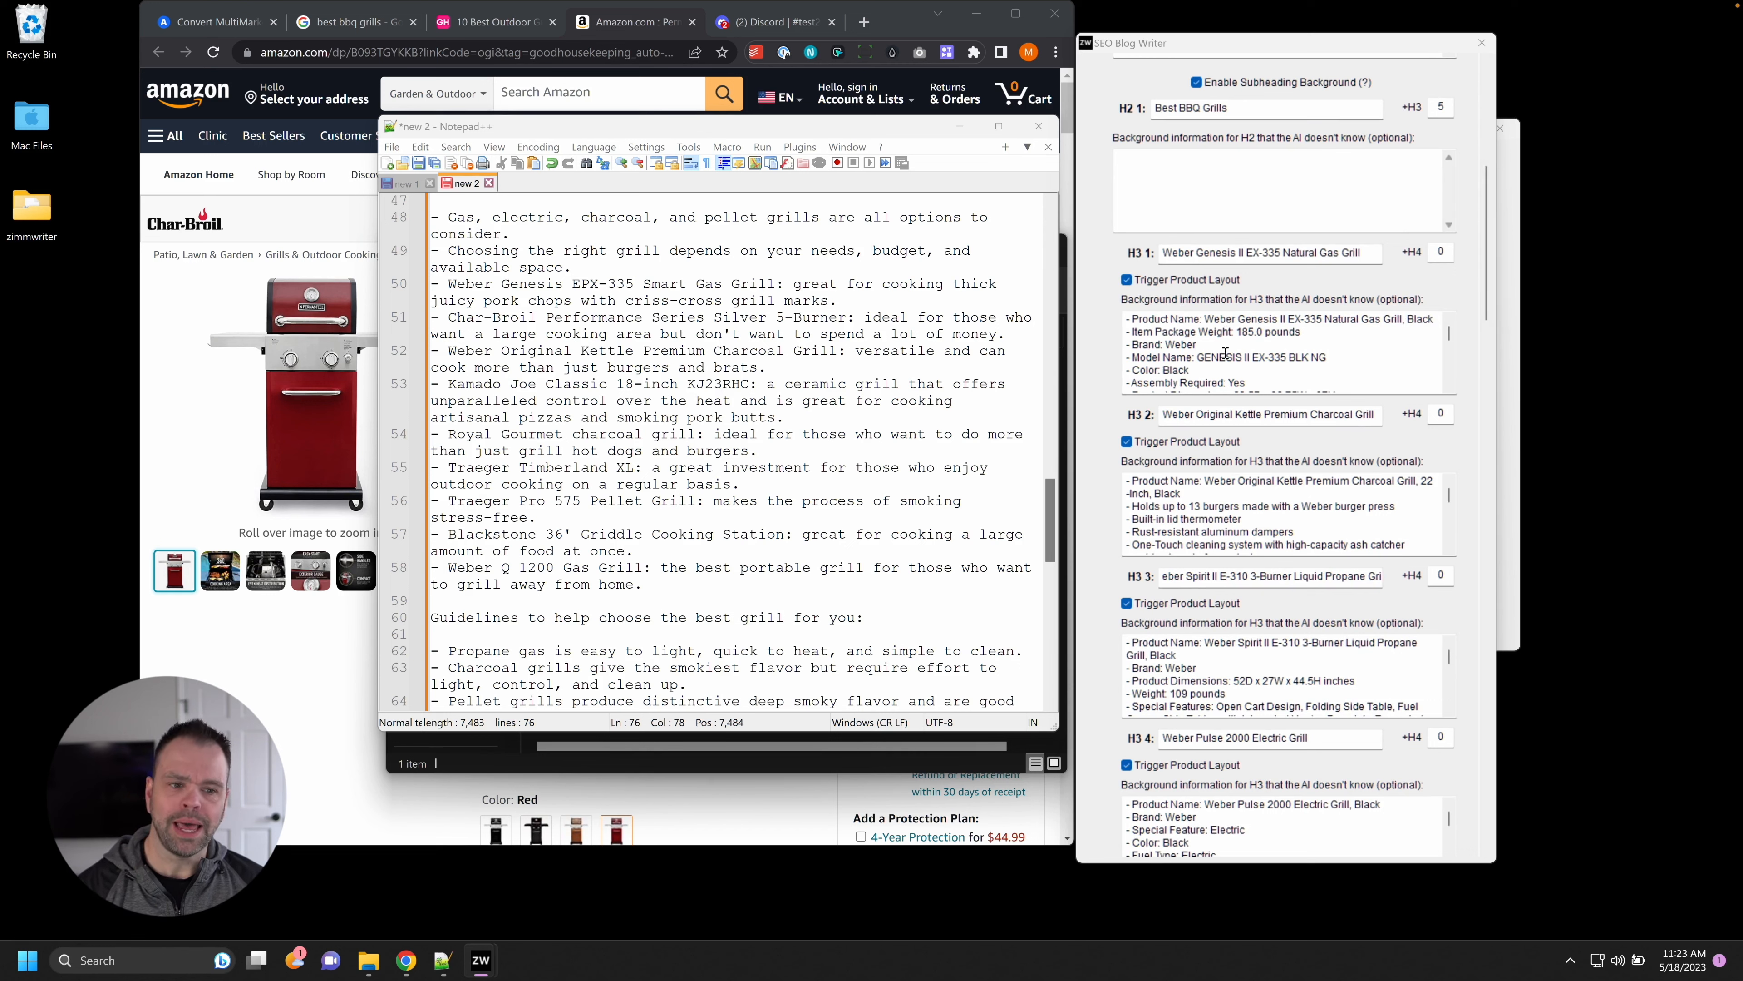
{"action": "left_click_drag", "start_coordinate": [1245, 345], "coordinate": [1266, 403]}
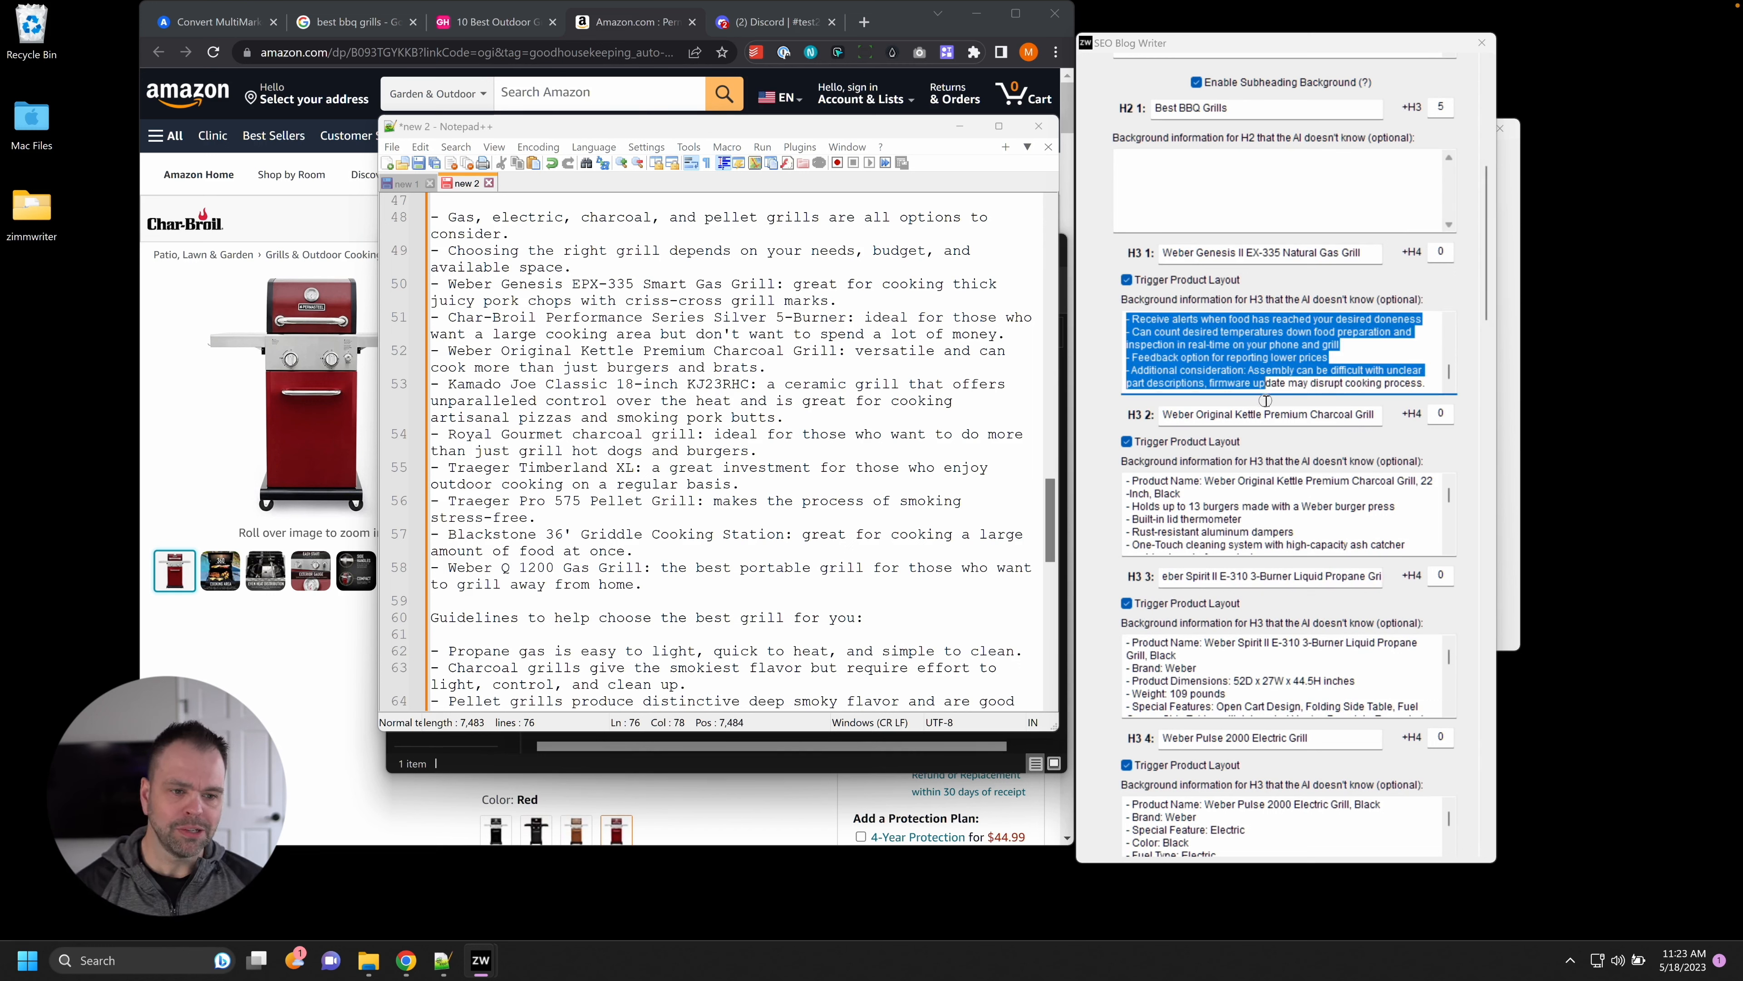
{"action": "left_click", "coordinate": [1311, 383]}
{"action": "key", "text": "ctrl+a"}
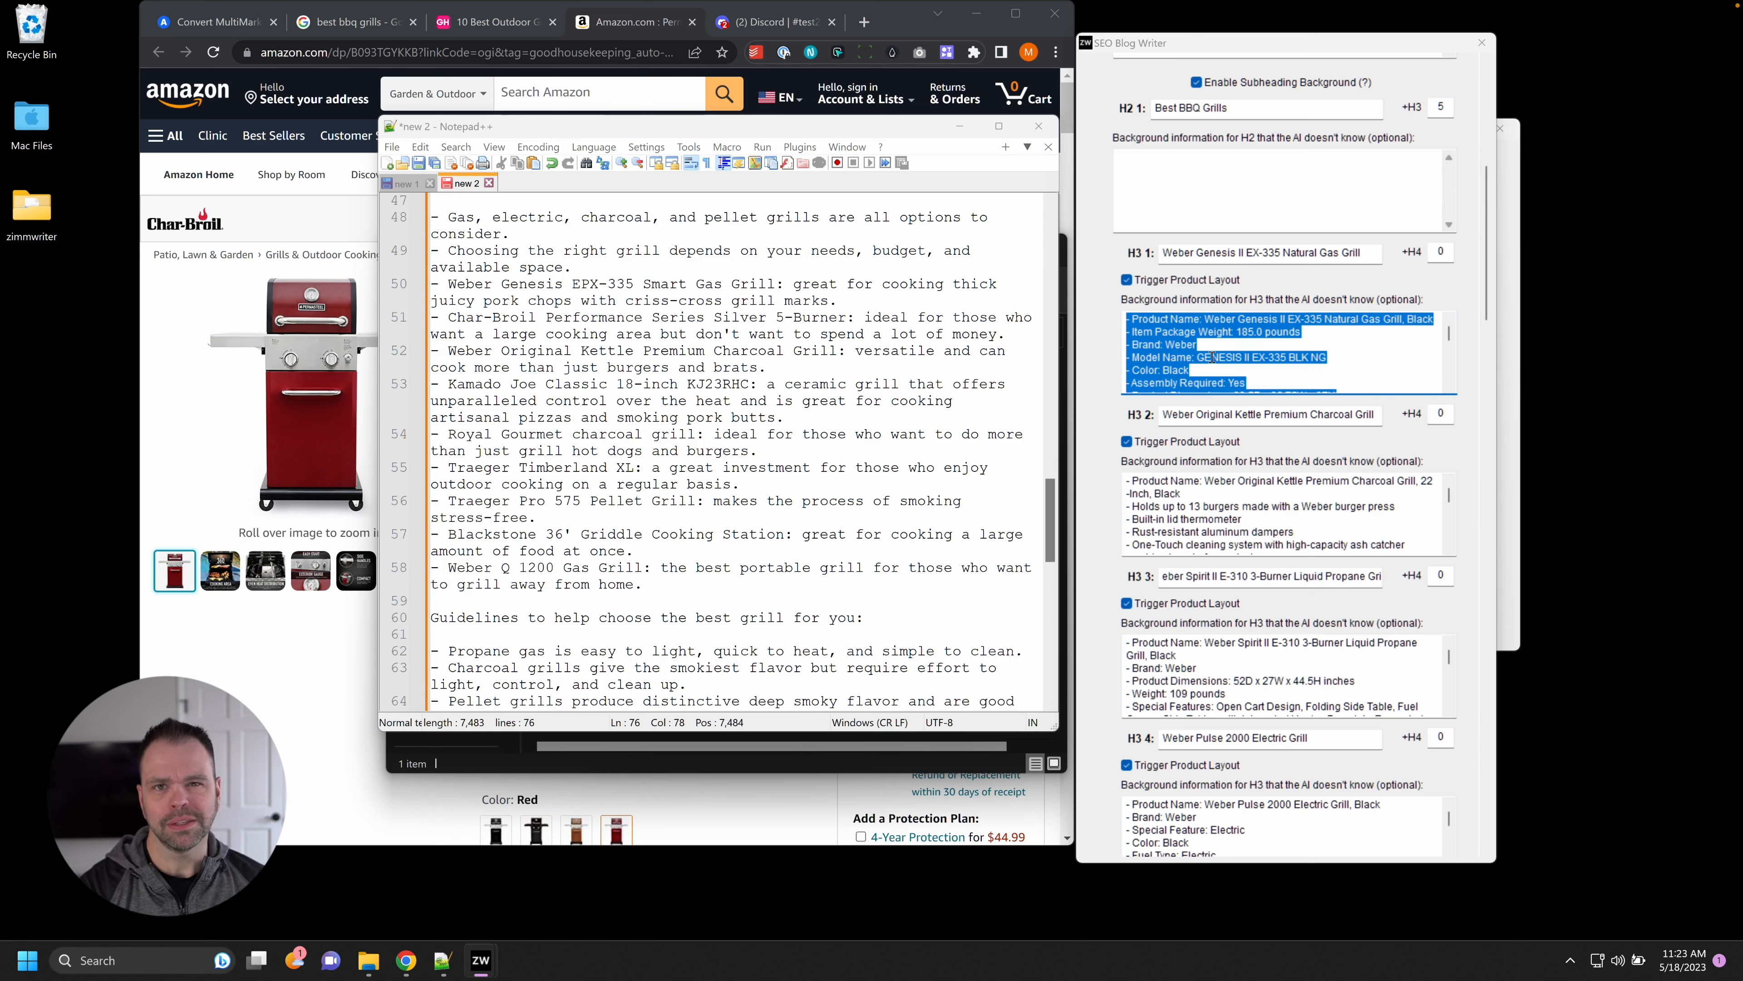
Highlight the grill-types, Nexgrill best-value, tested-grills and grate-material claims, then minimize Notepad++.
{"action": "left_click", "coordinate": [649, 385]}
{"action": "scroll", "coordinate": [648, 386], "scroll_direction": "up", "scroll_amount": 20}
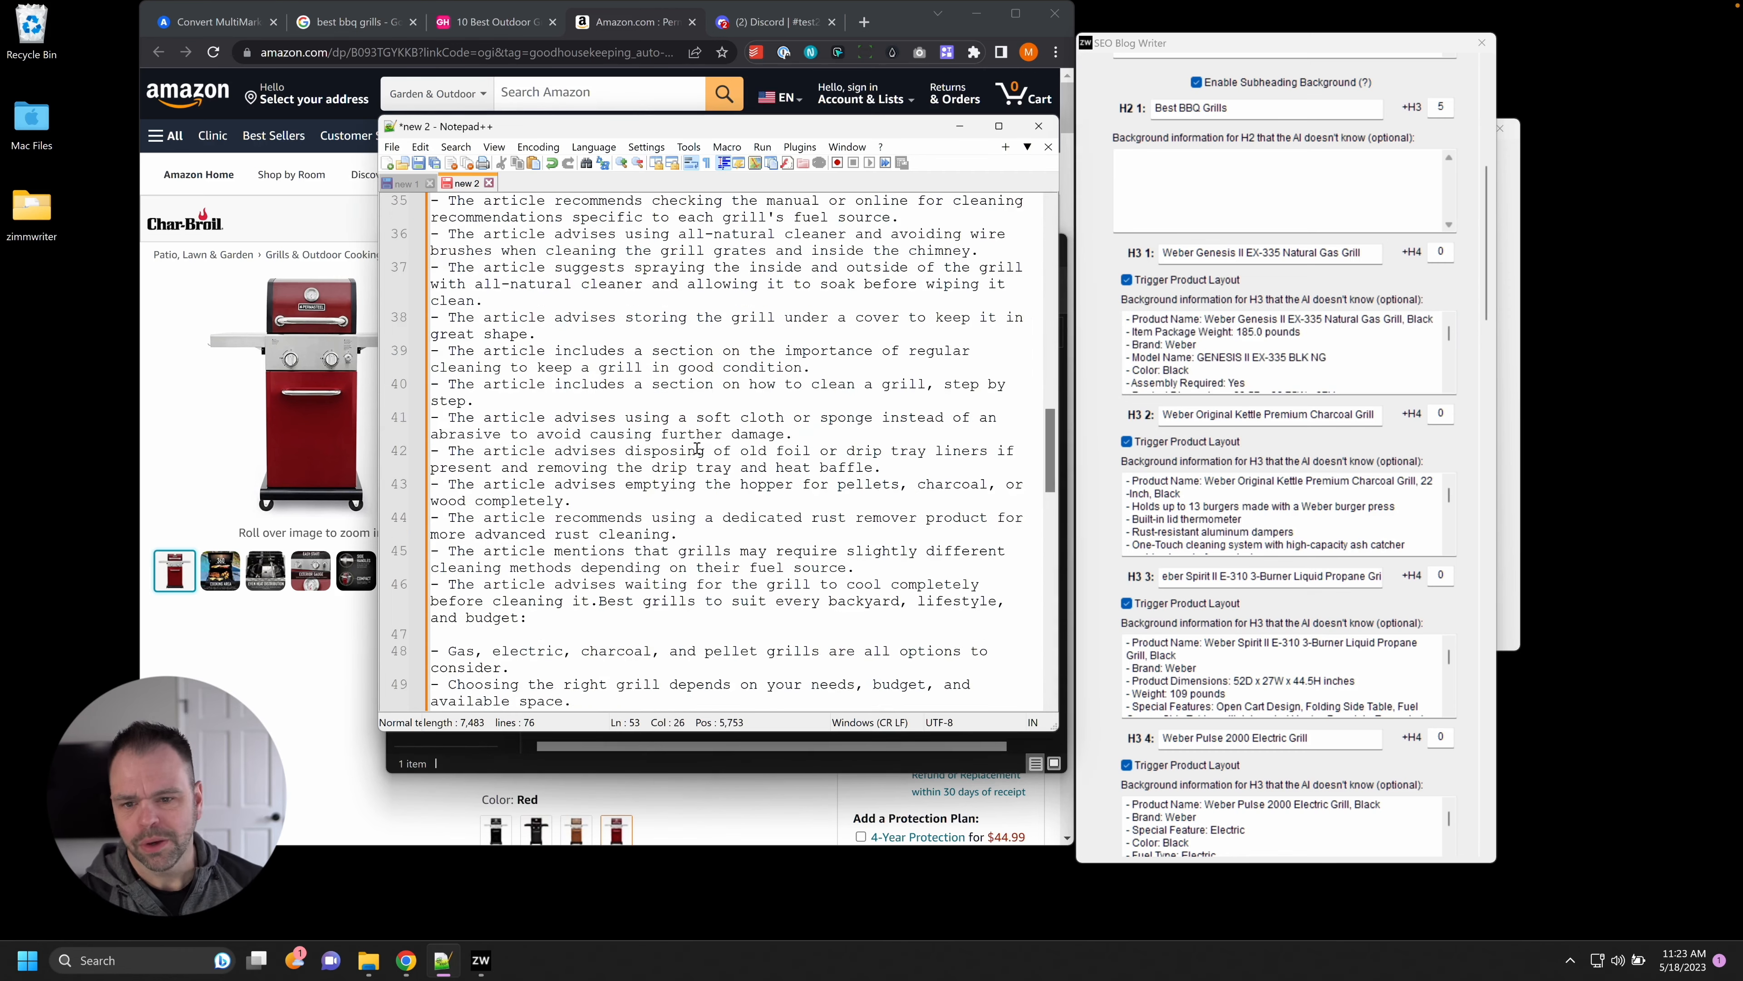
{"action": "left_click_drag", "start_coordinate": [1054, 230], "coordinate": [1077, 95]}
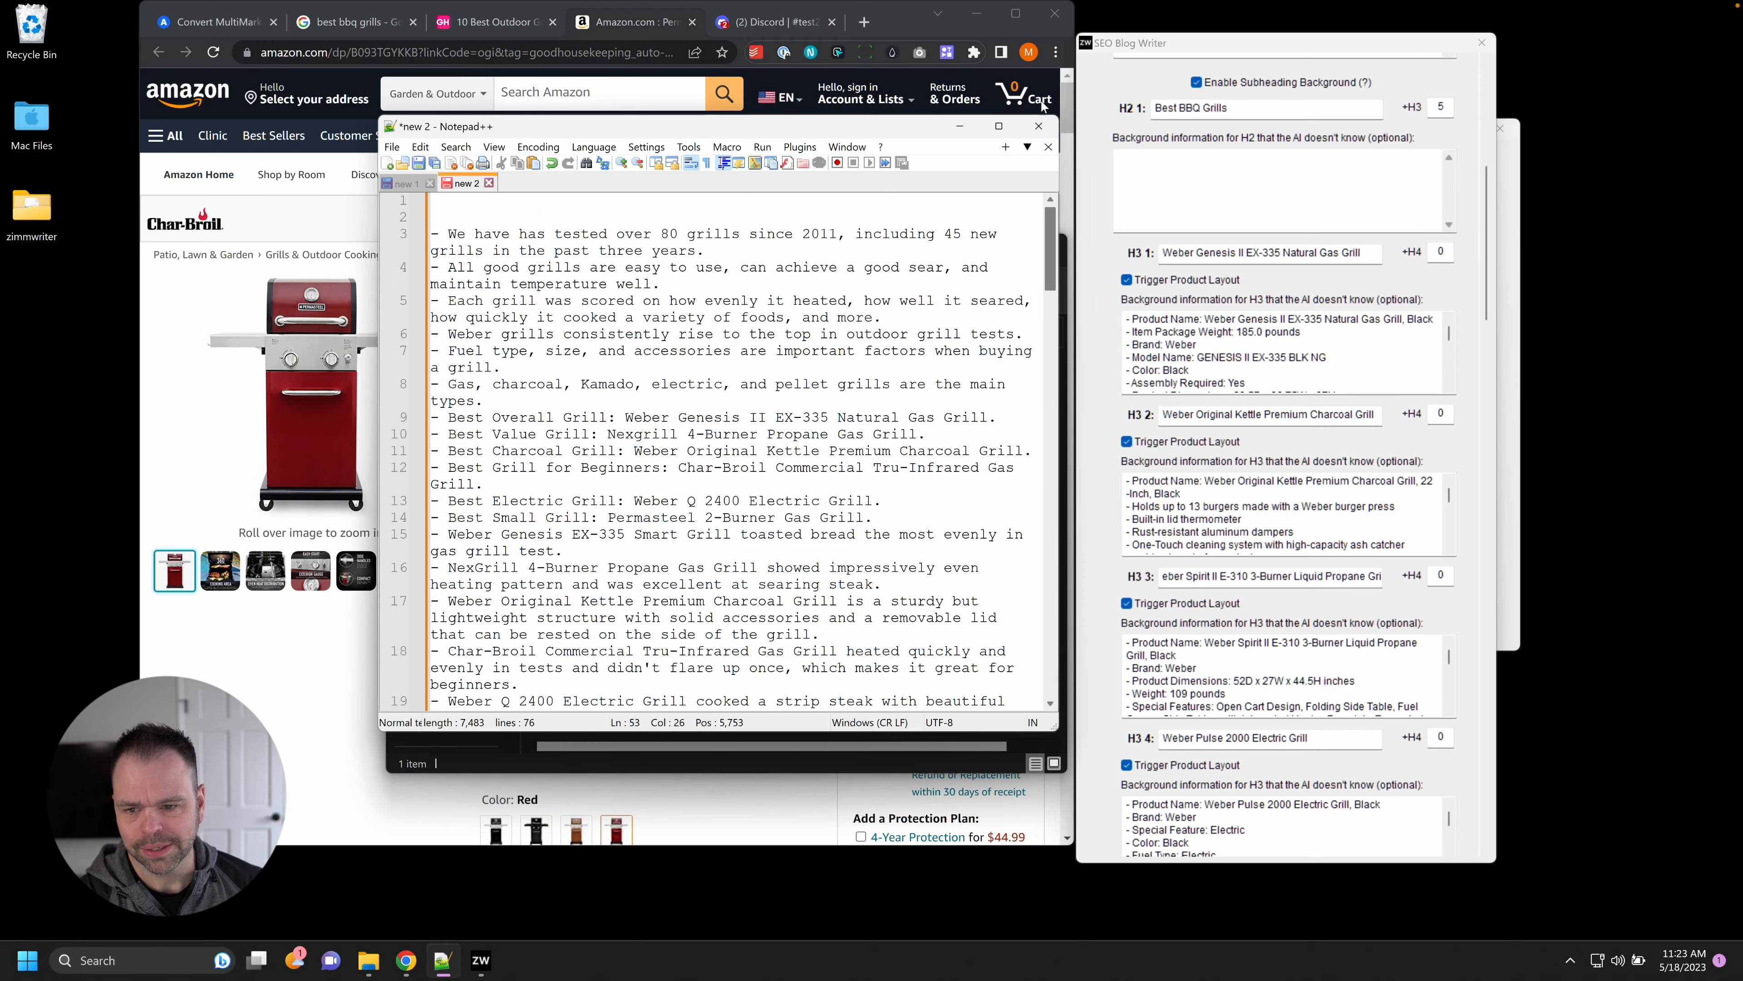
{"action": "left_click_drag", "start_coordinate": [575, 302], "coordinate": [1028, 324]}
{"action": "left_click_drag", "start_coordinate": [448, 384], "coordinate": [794, 397]}
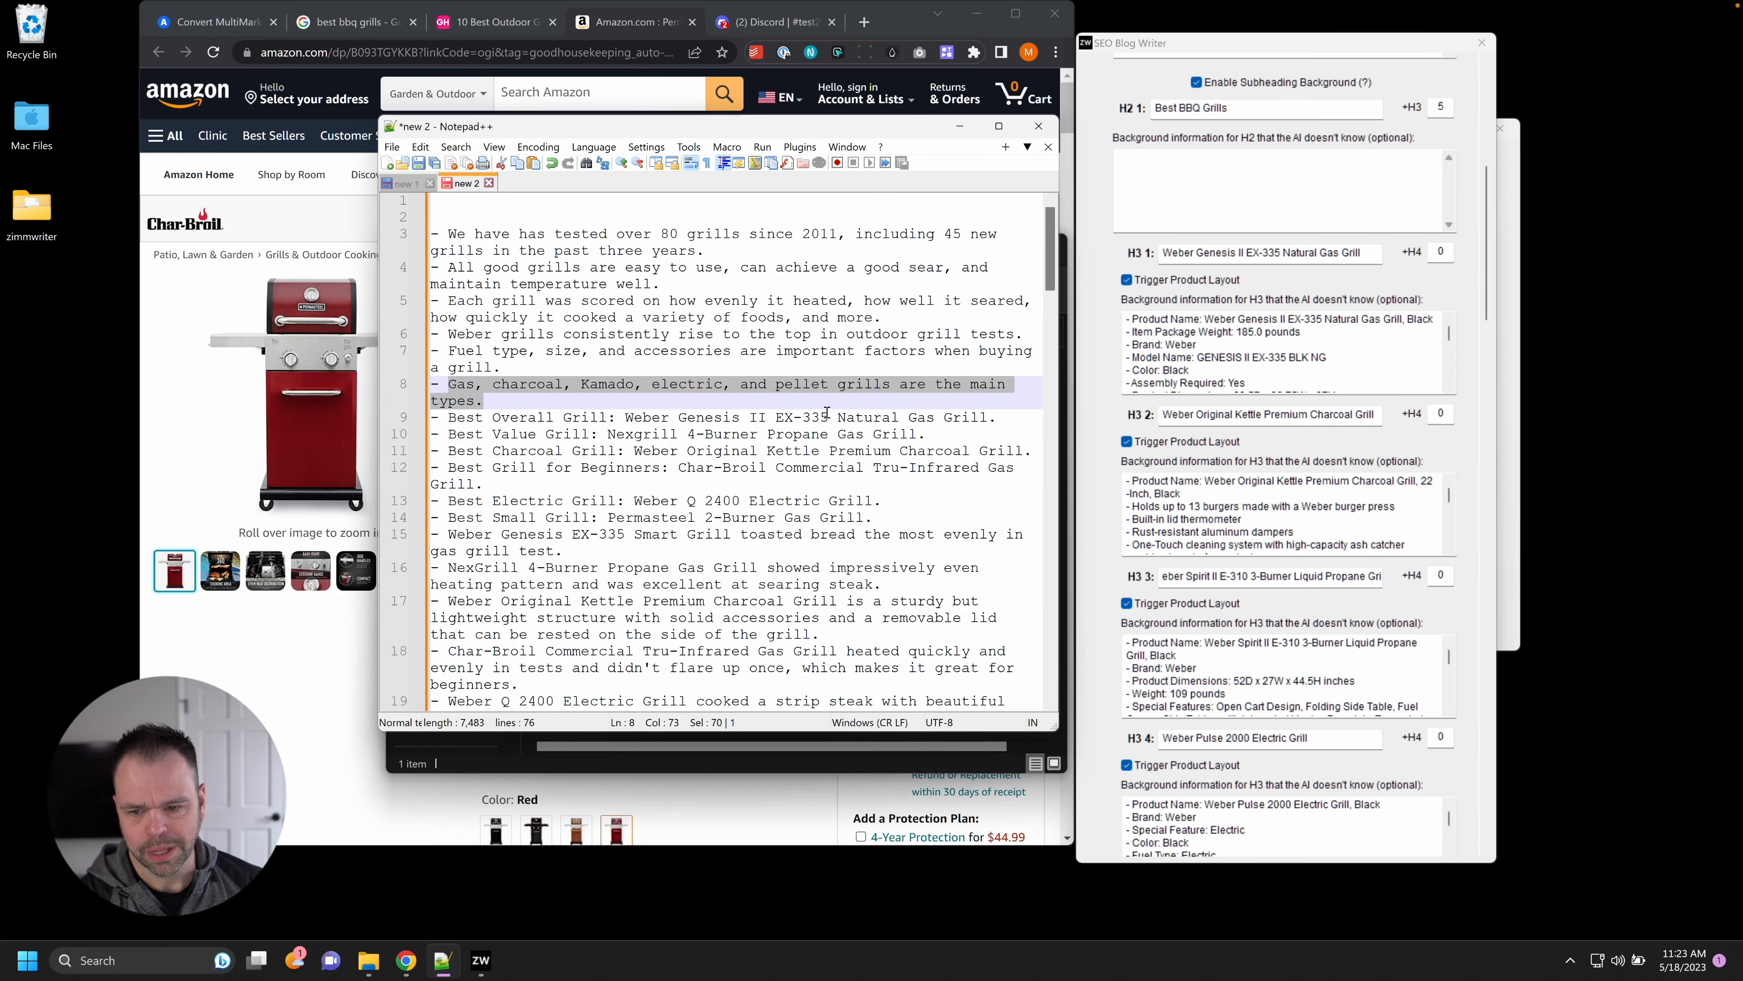
{"action": "left_click_drag", "start_coordinate": [449, 421], "coordinate": [797, 539]}
{"action": "scroll", "coordinate": [799, 550], "scroll_direction": "down", "scroll_amount": 12}
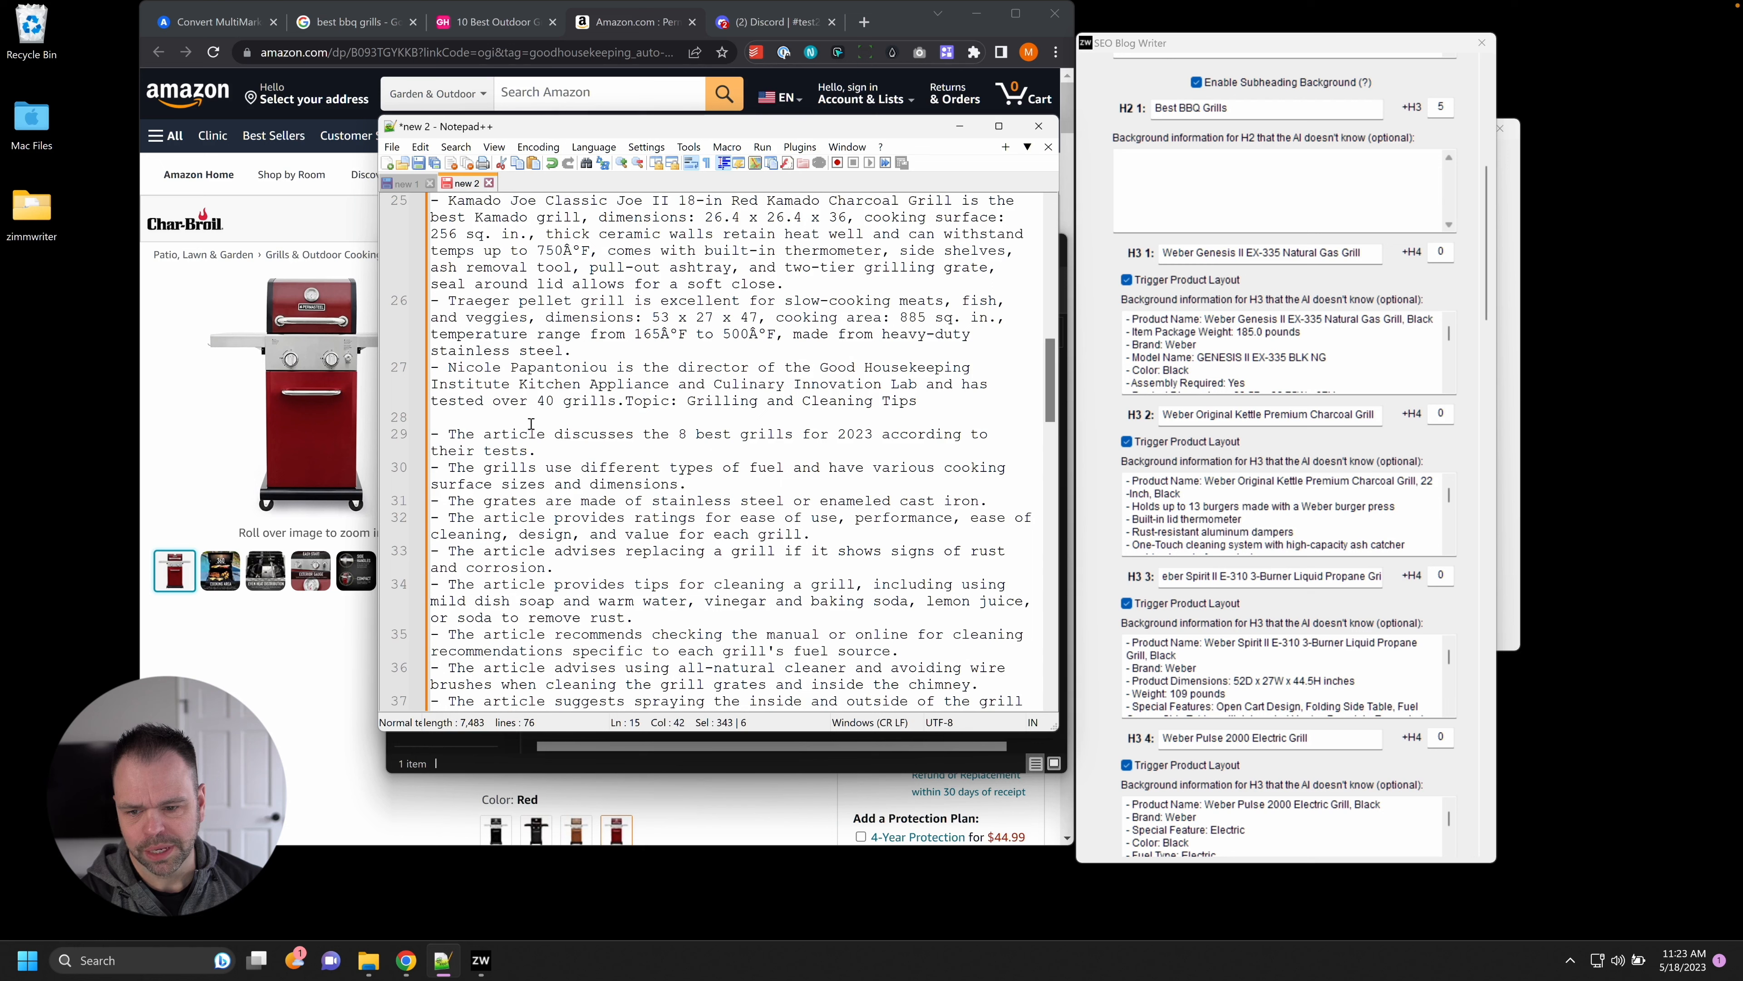
{"action": "left_click_drag", "start_coordinate": [448, 435], "coordinate": [696, 482]}
{"action": "left_click", "coordinate": [750, 489]}
{"action": "left_click_drag", "start_coordinate": [432, 433], "coordinate": [992, 508]}
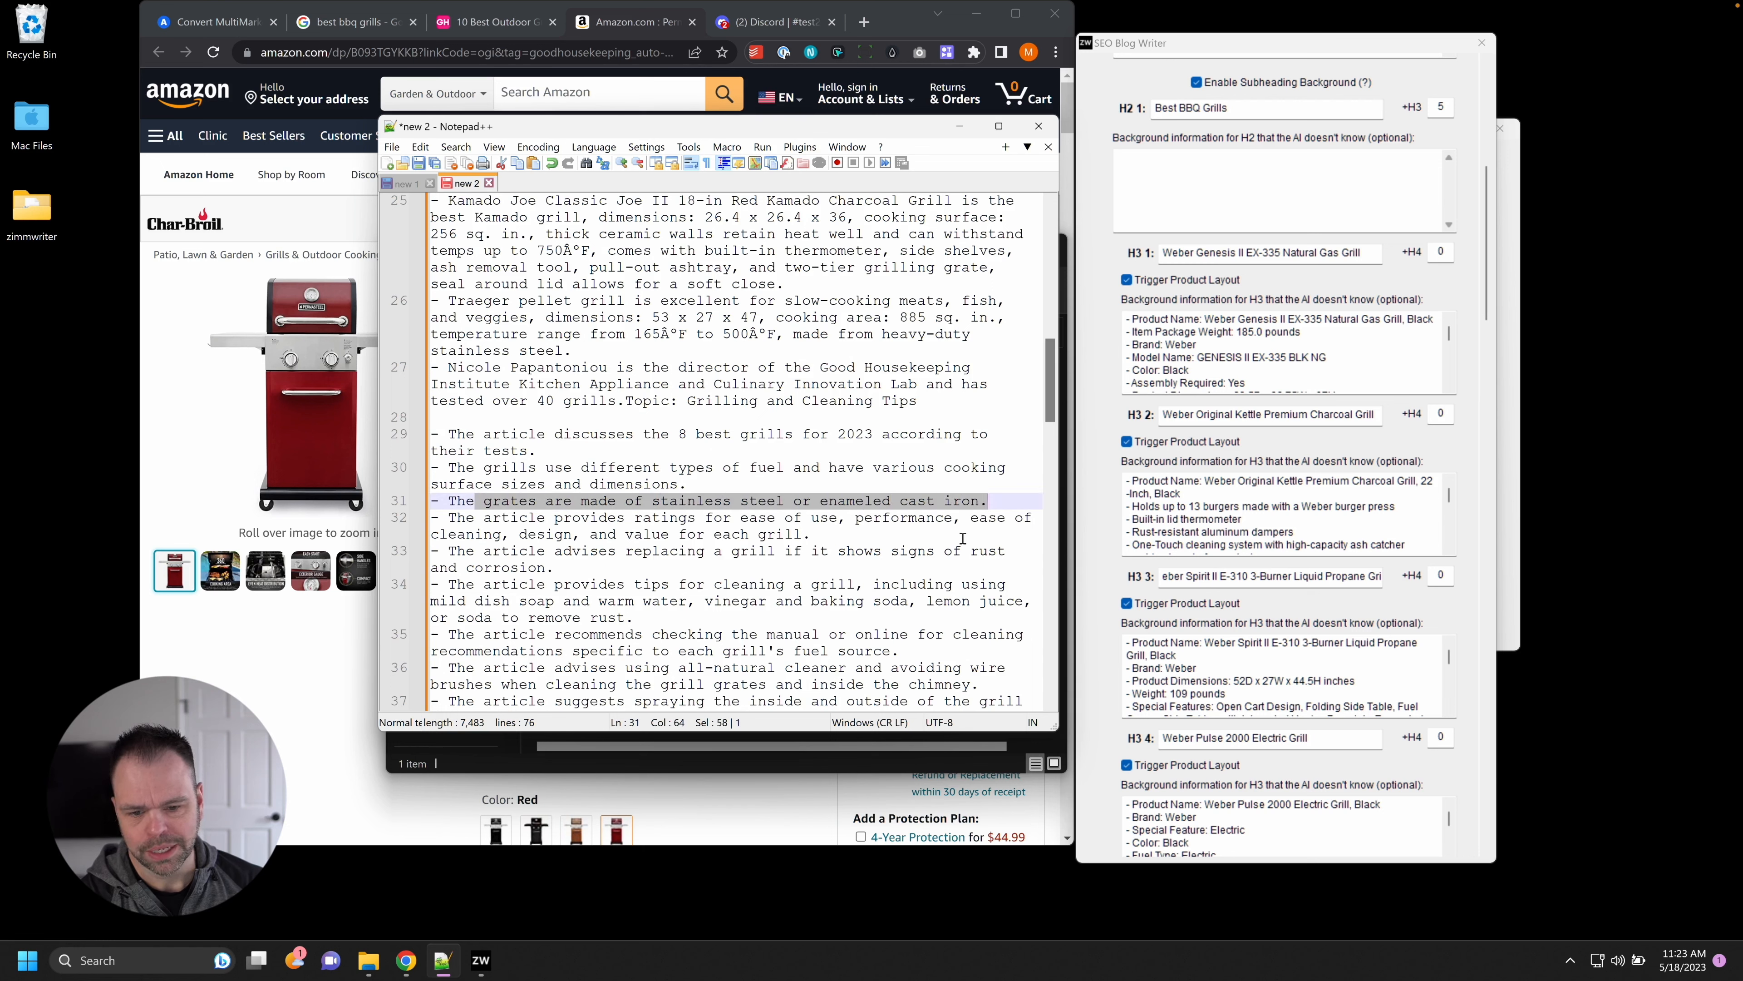
{"action": "scroll", "coordinate": [969, 565], "scroll_direction": "down", "scroll_amount": 7}
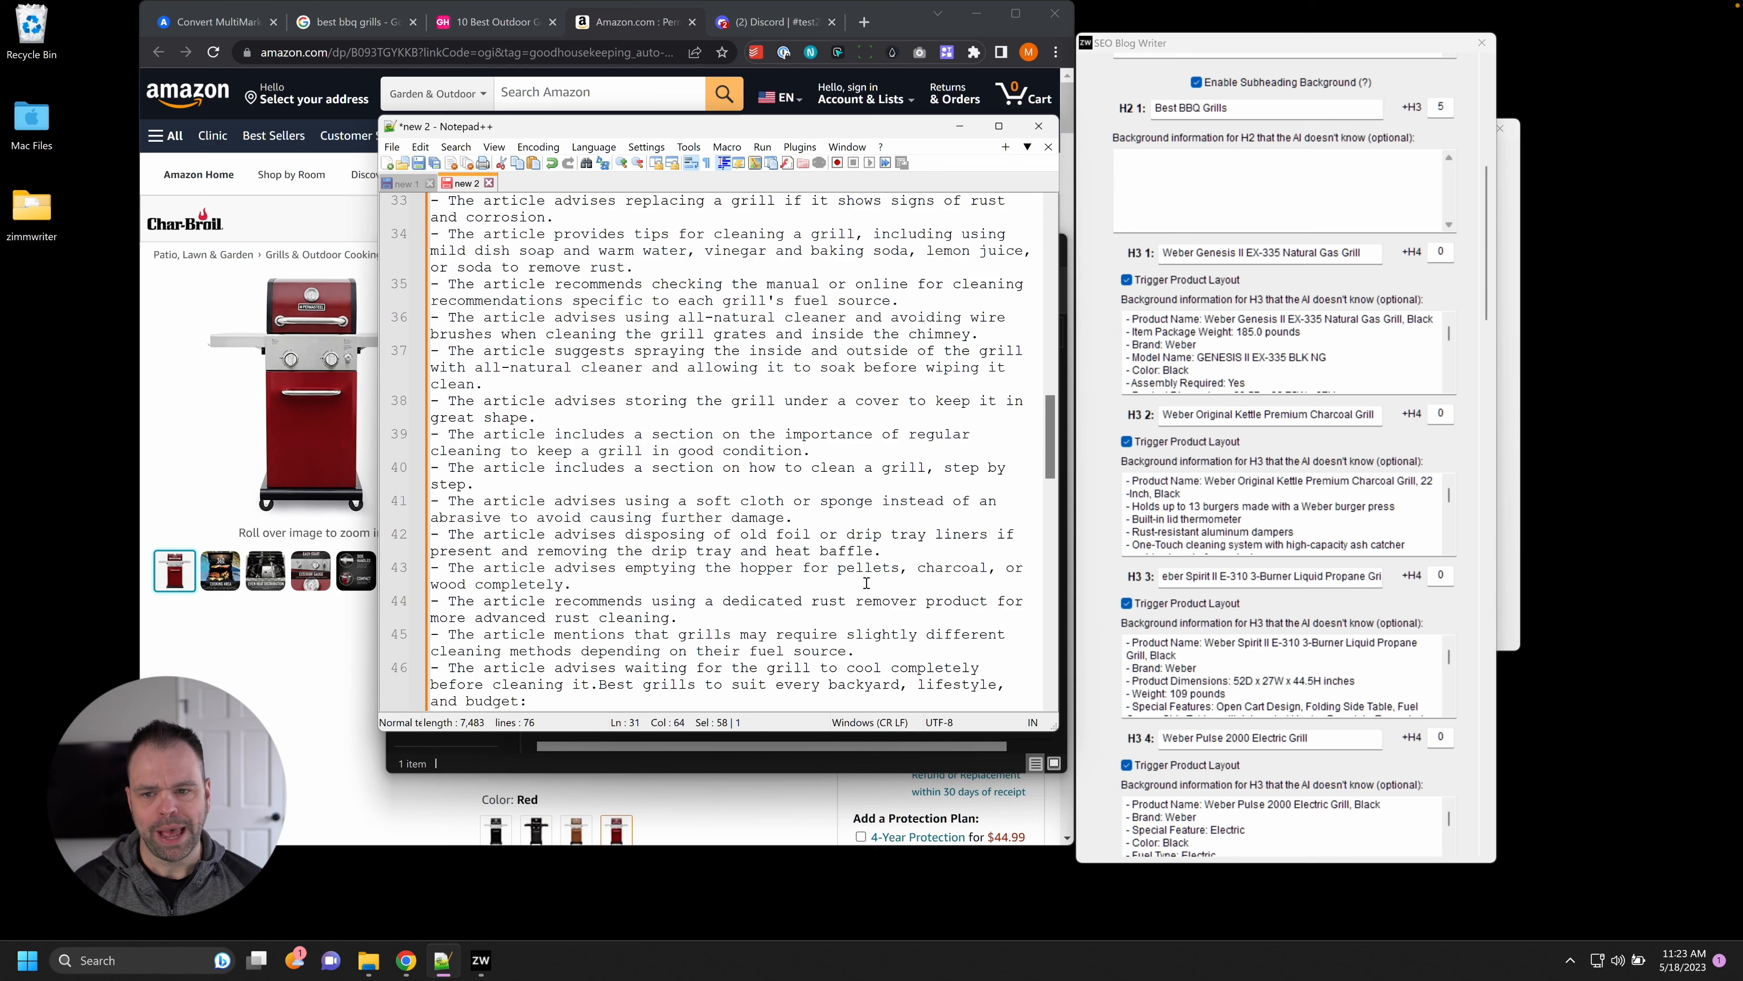
{"action": "left_click", "coordinate": [960, 126]}
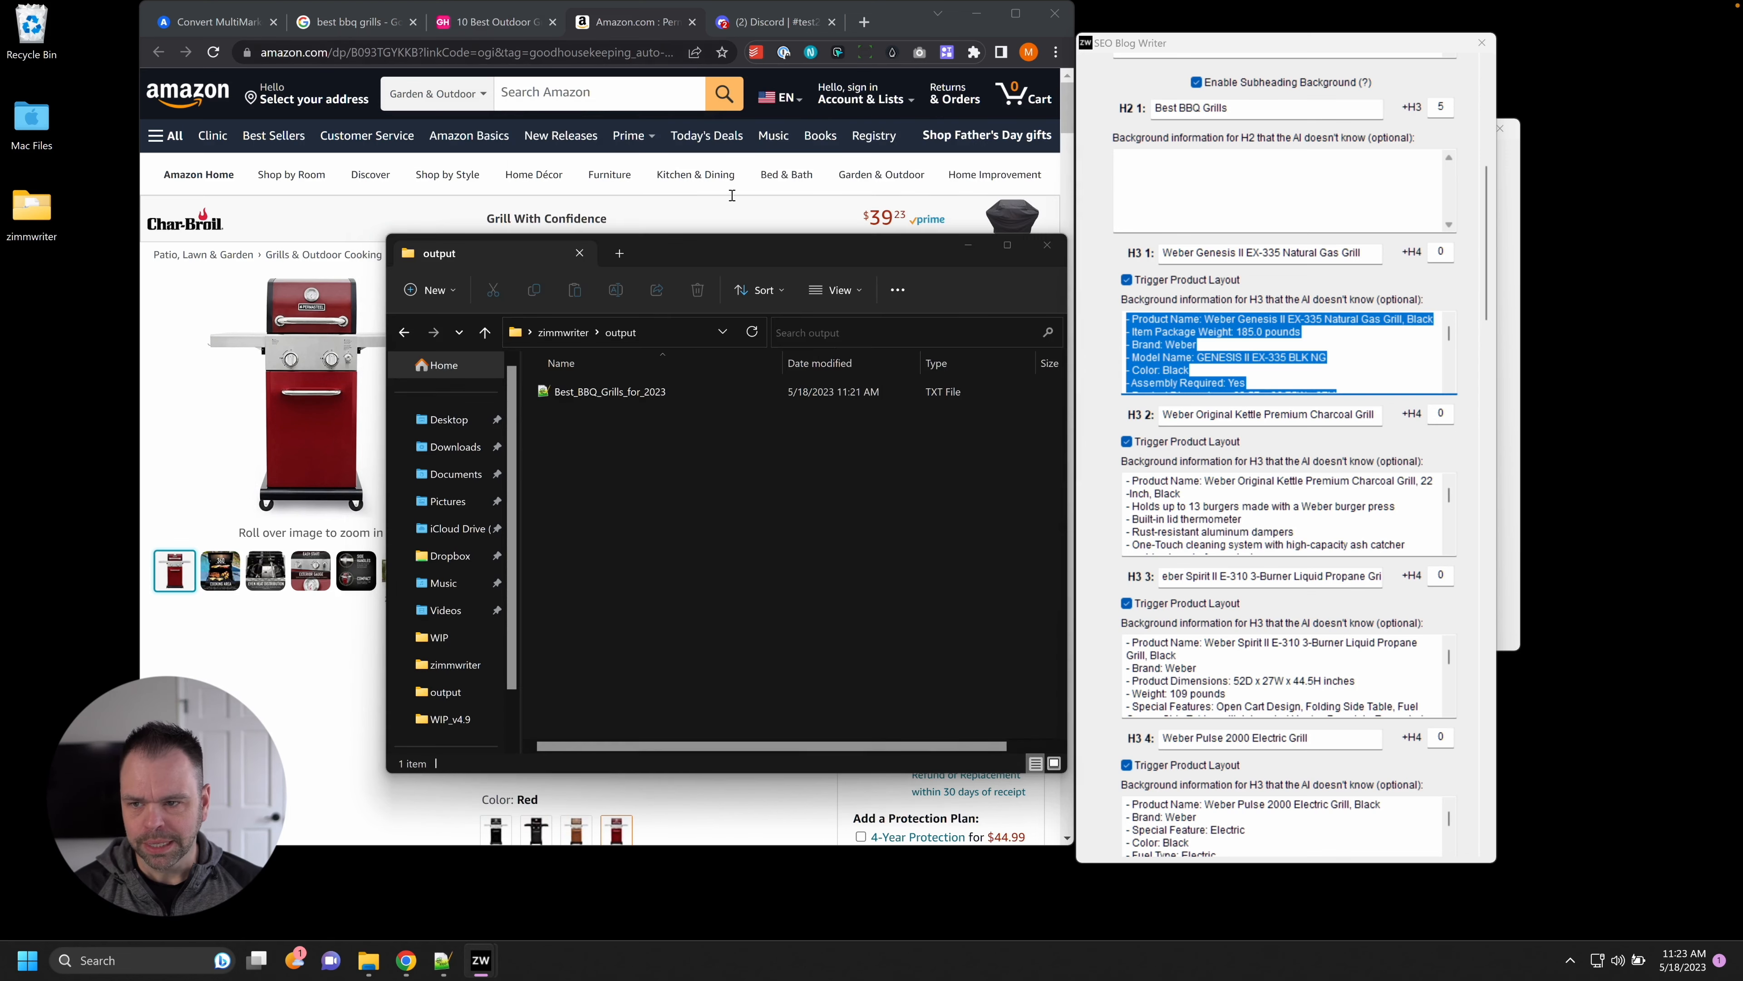
Convert Best_BBQ_Grills_for_2023 to .docx in alldocs, open it in WordPad, and select the Midjourney prompt.
{"action": "left_click_drag", "start_coordinate": [728, 243], "coordinate": [1290, 239]}
{"action": "left_click", "coordinate": [192, 20]}
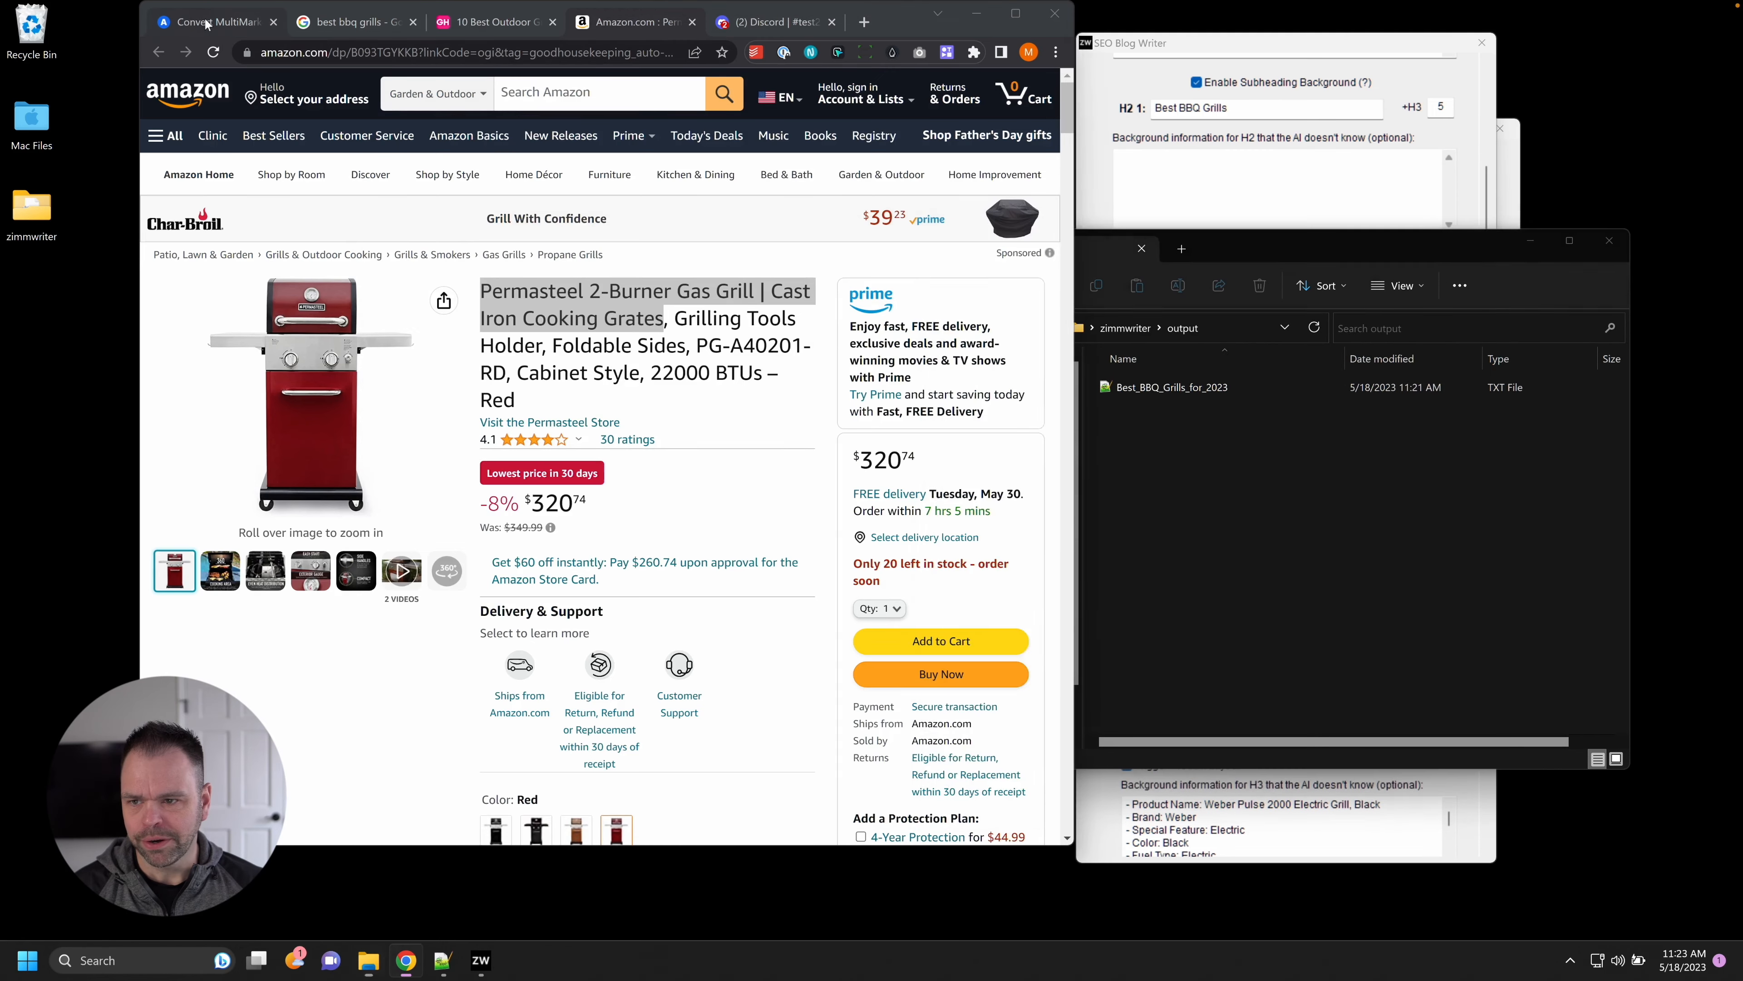
{"action": "left_click_drag", "start_coordinate": [1155, 404], "coordinate": [535, 480]}
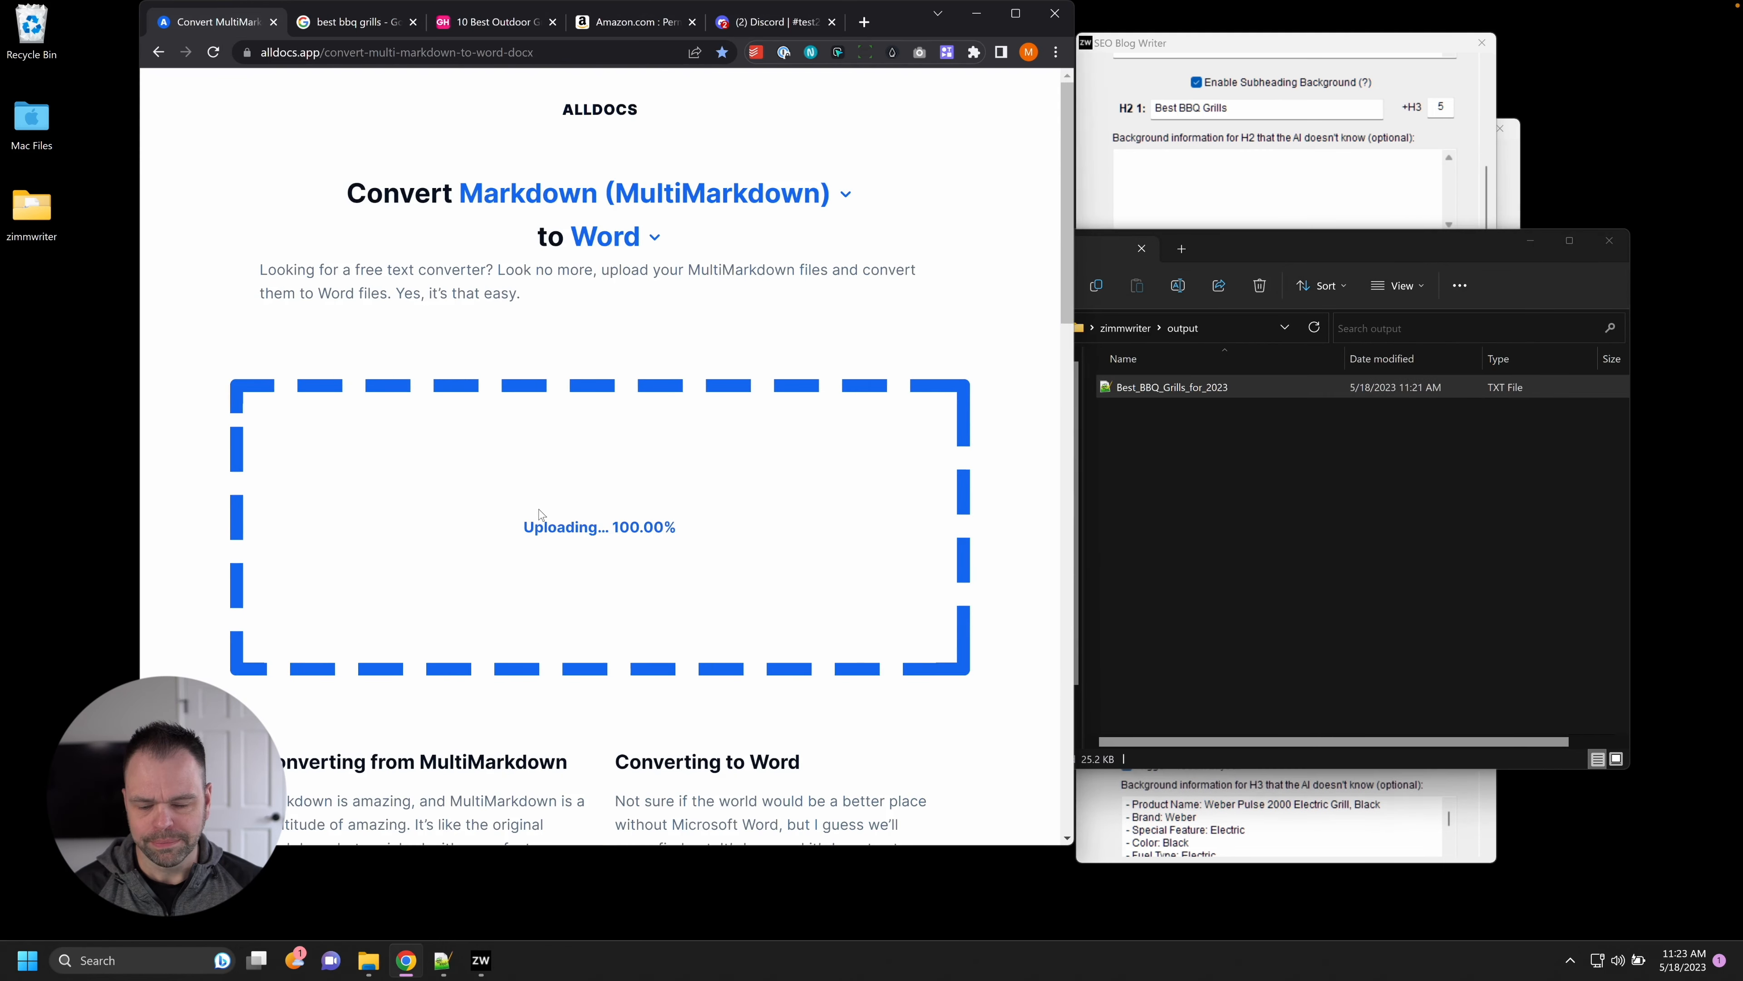
{"action": "left_click", "coordinate": [565, 512]}
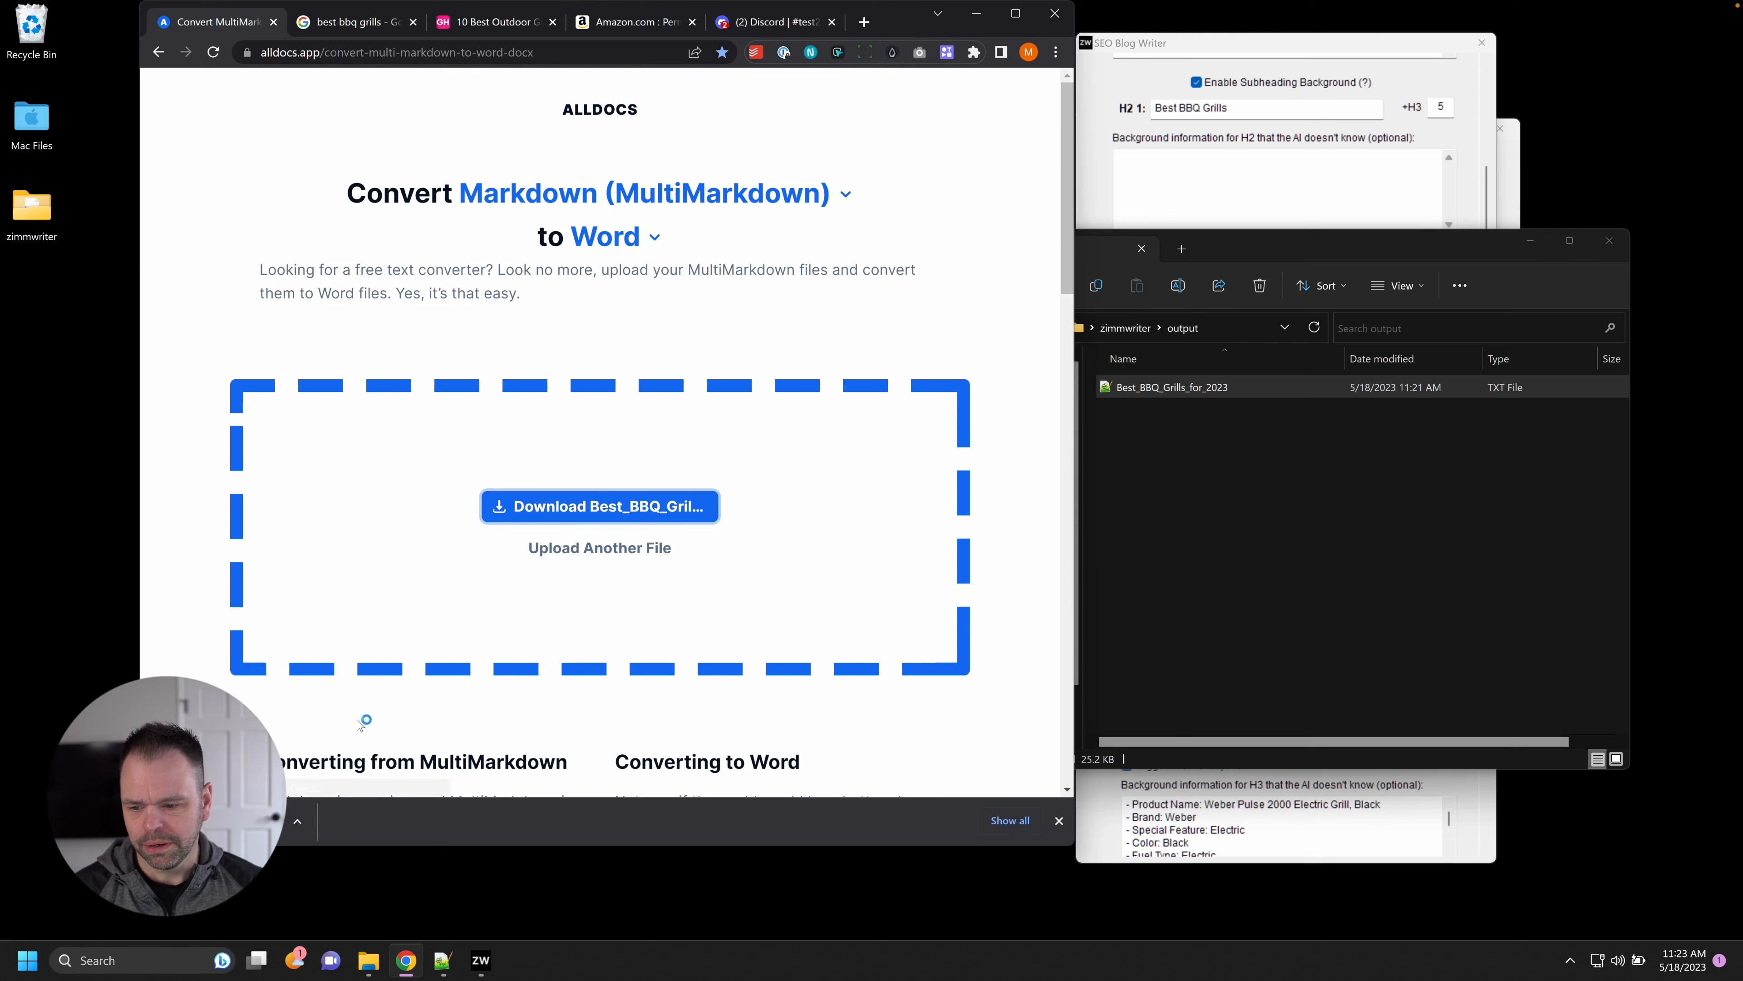
{"action": "left_click", "coordinate": [293, 820]}
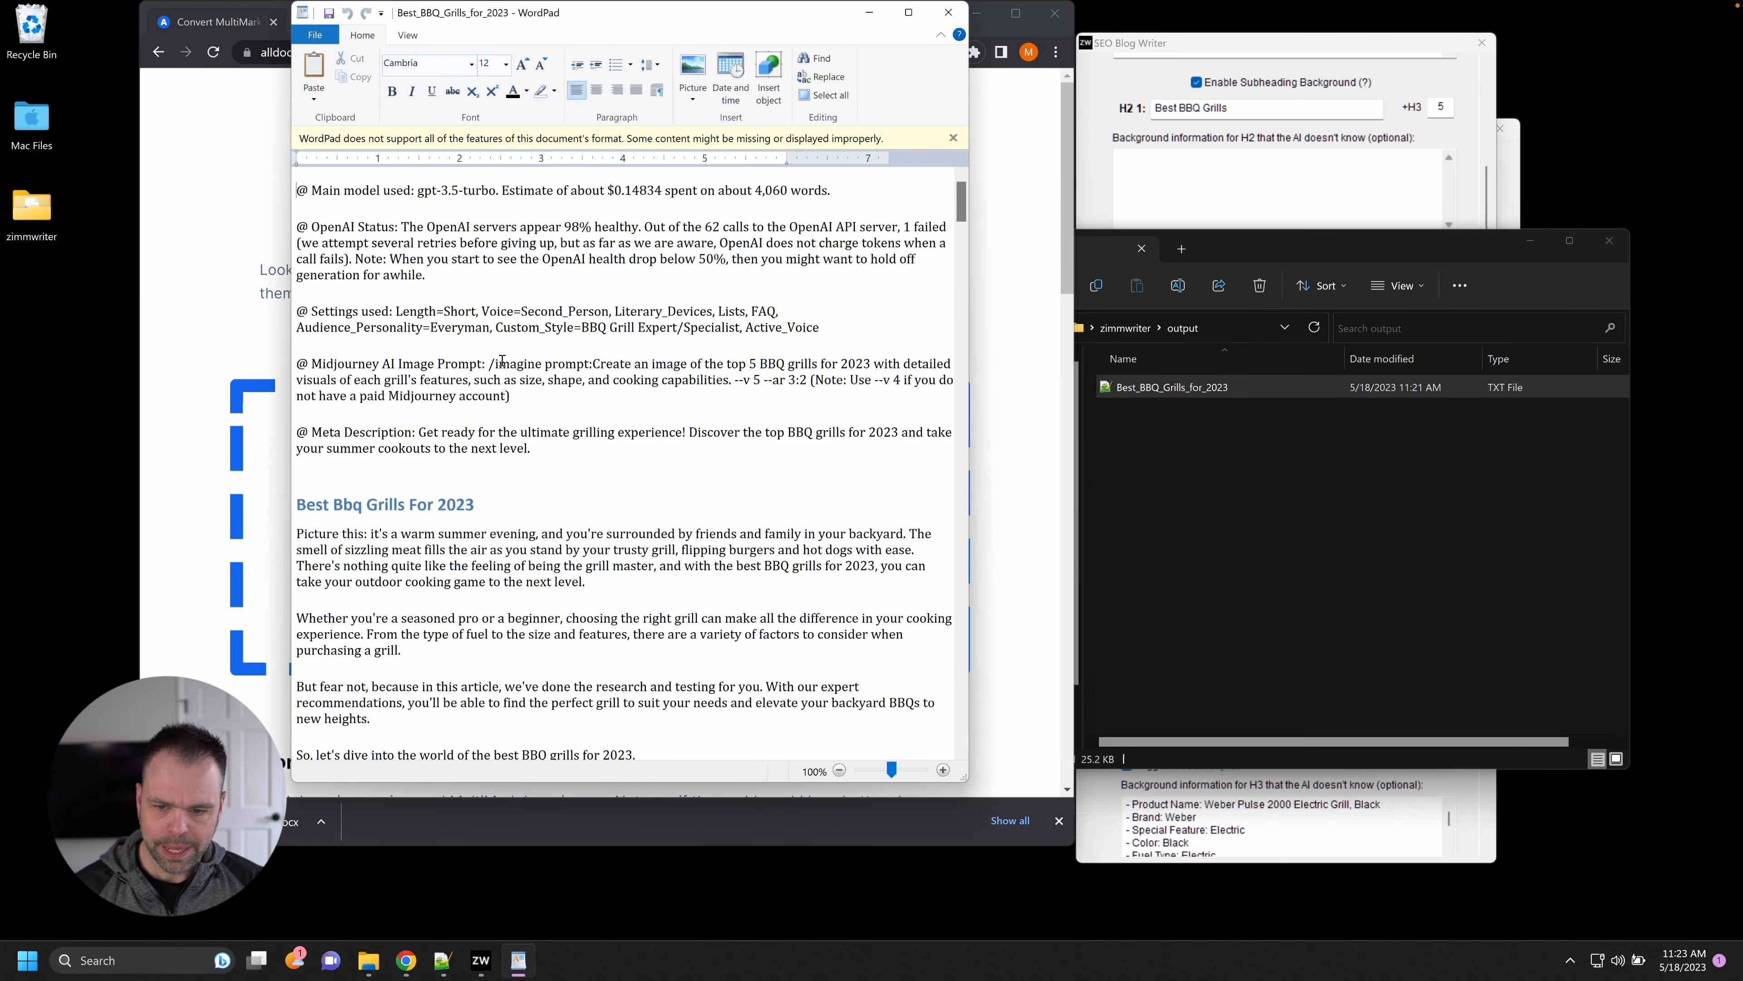
{"action": "left_click_drag", "start_coordinate": [488, 363], "coordinate": [803, 379]}
{"action": "key", "text": "ctrl+c"}
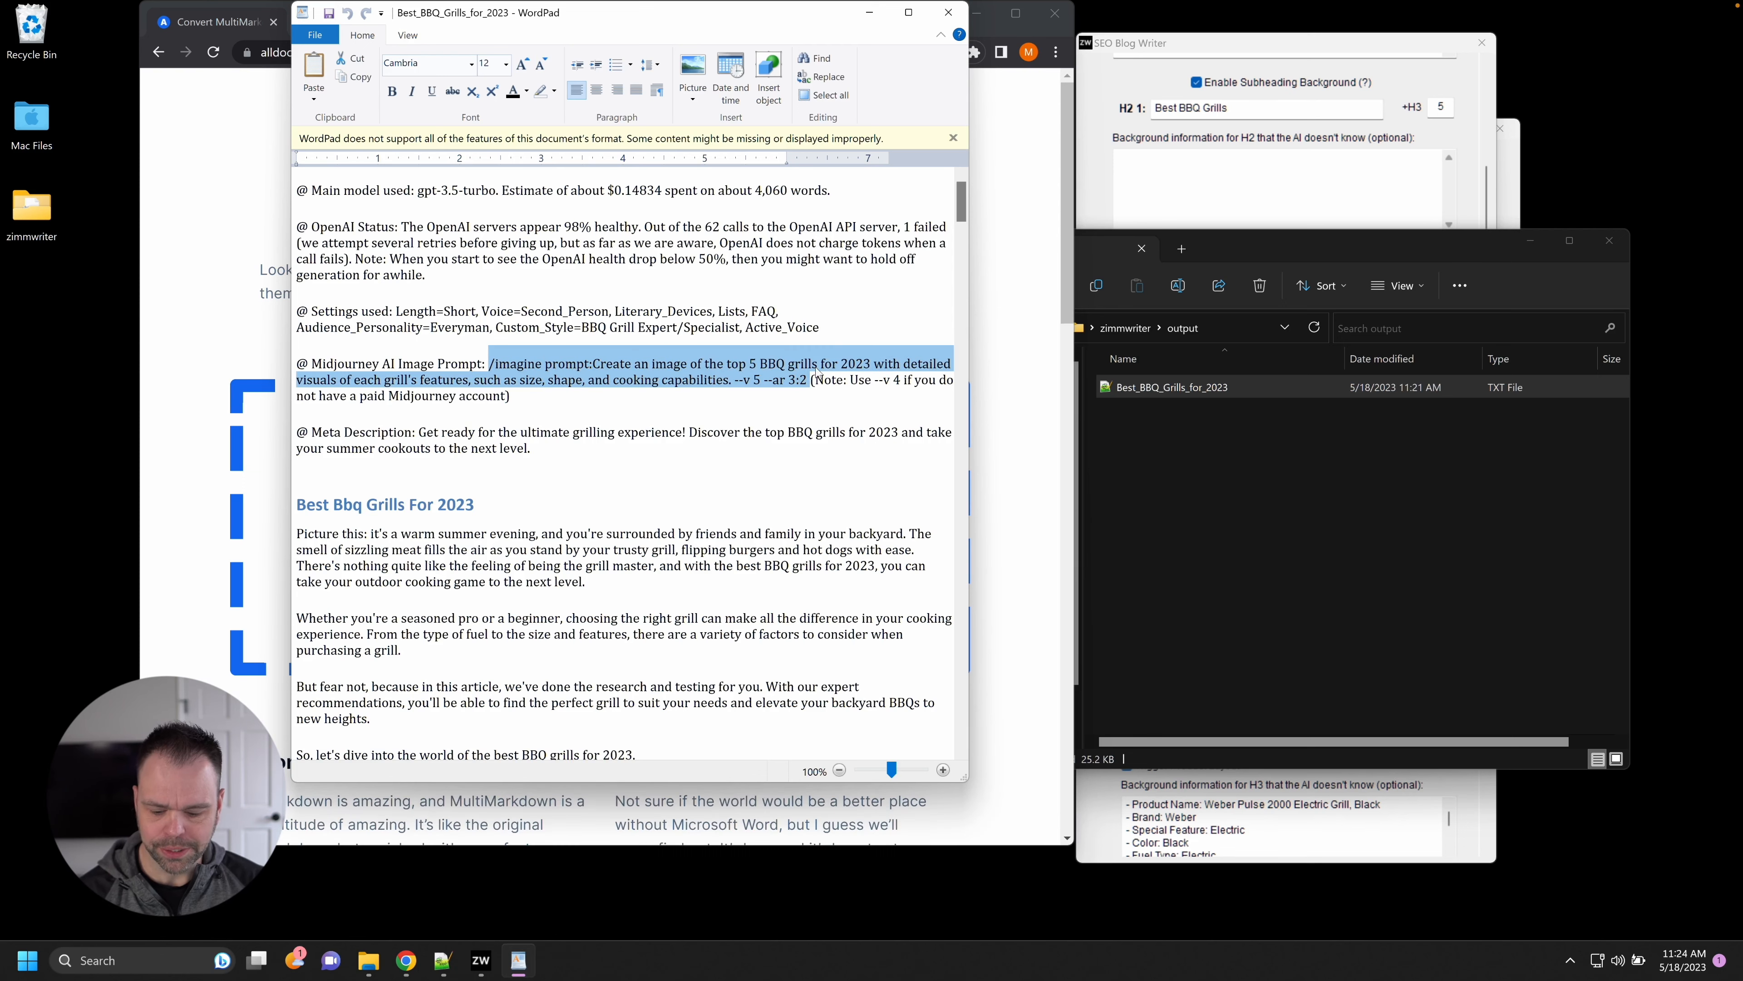
{"action": "left_click", "coordinate": [995, 205]}
Submit the /imagine prompt for the top 5 BBQ grills for 2023 in Midjourney's #test2 channel.
{"action": "left_click", "coordinate": [789, 28]}
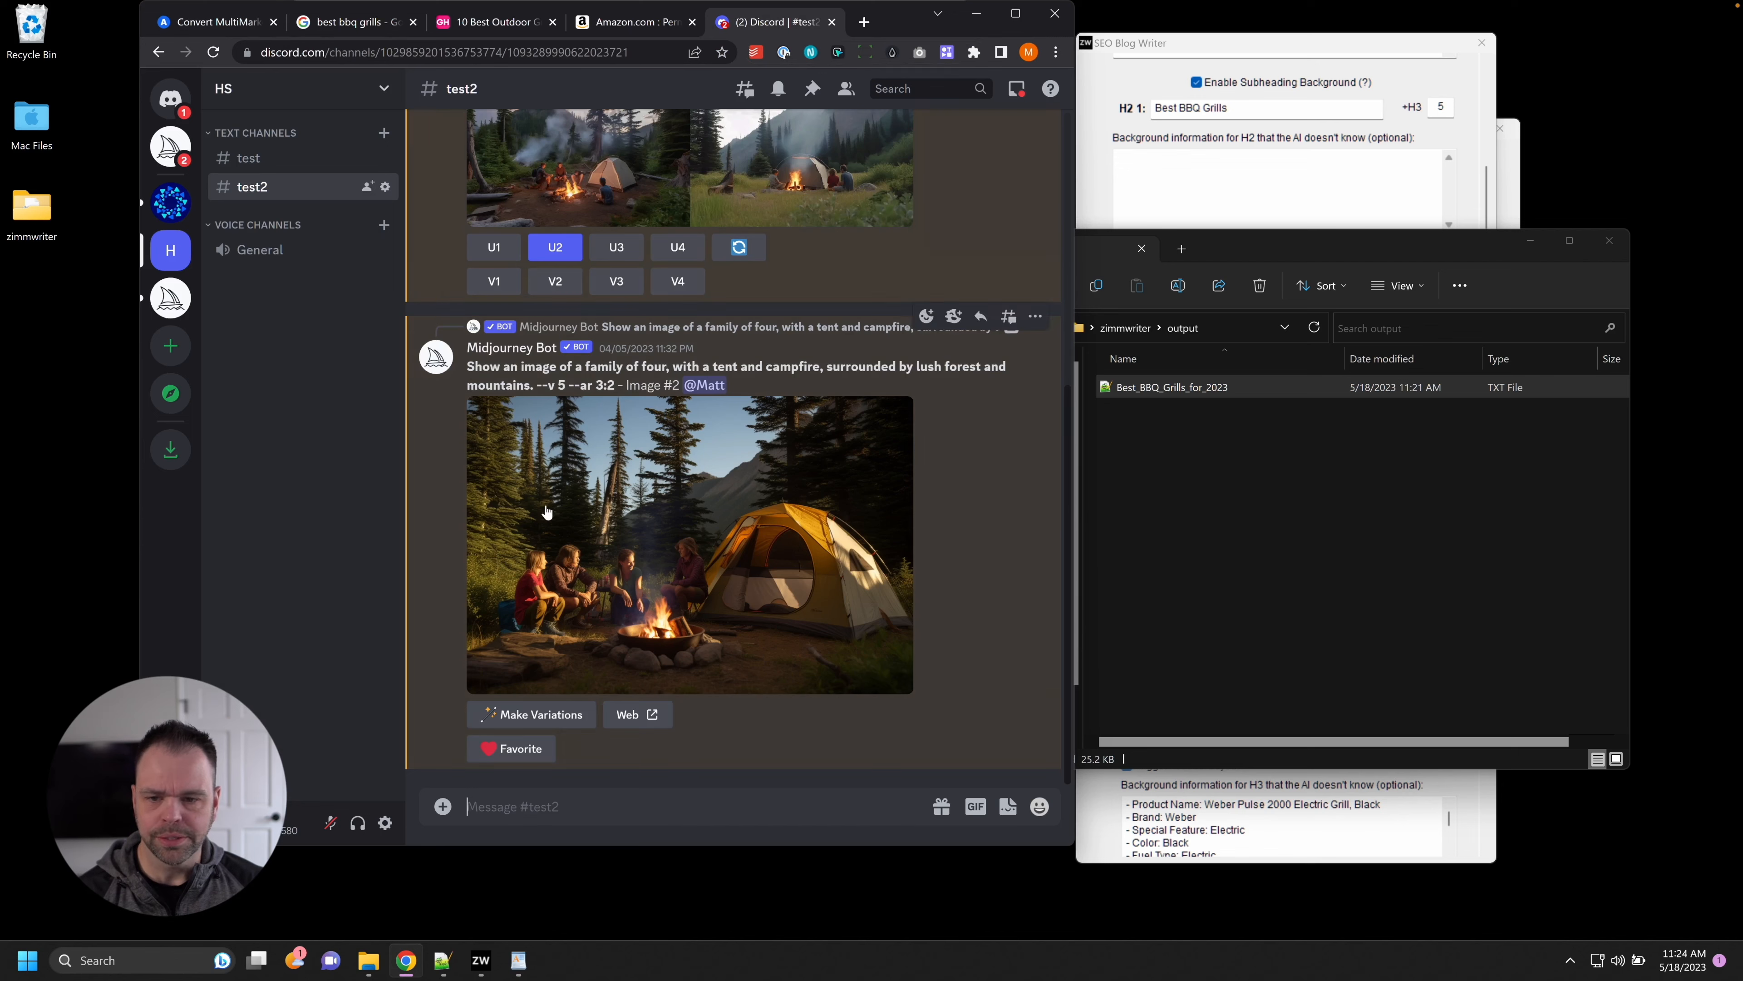
{"action": "left_click", "coordinate": [588, 774]}
{"action": "key", "text": "ctrl+v"}
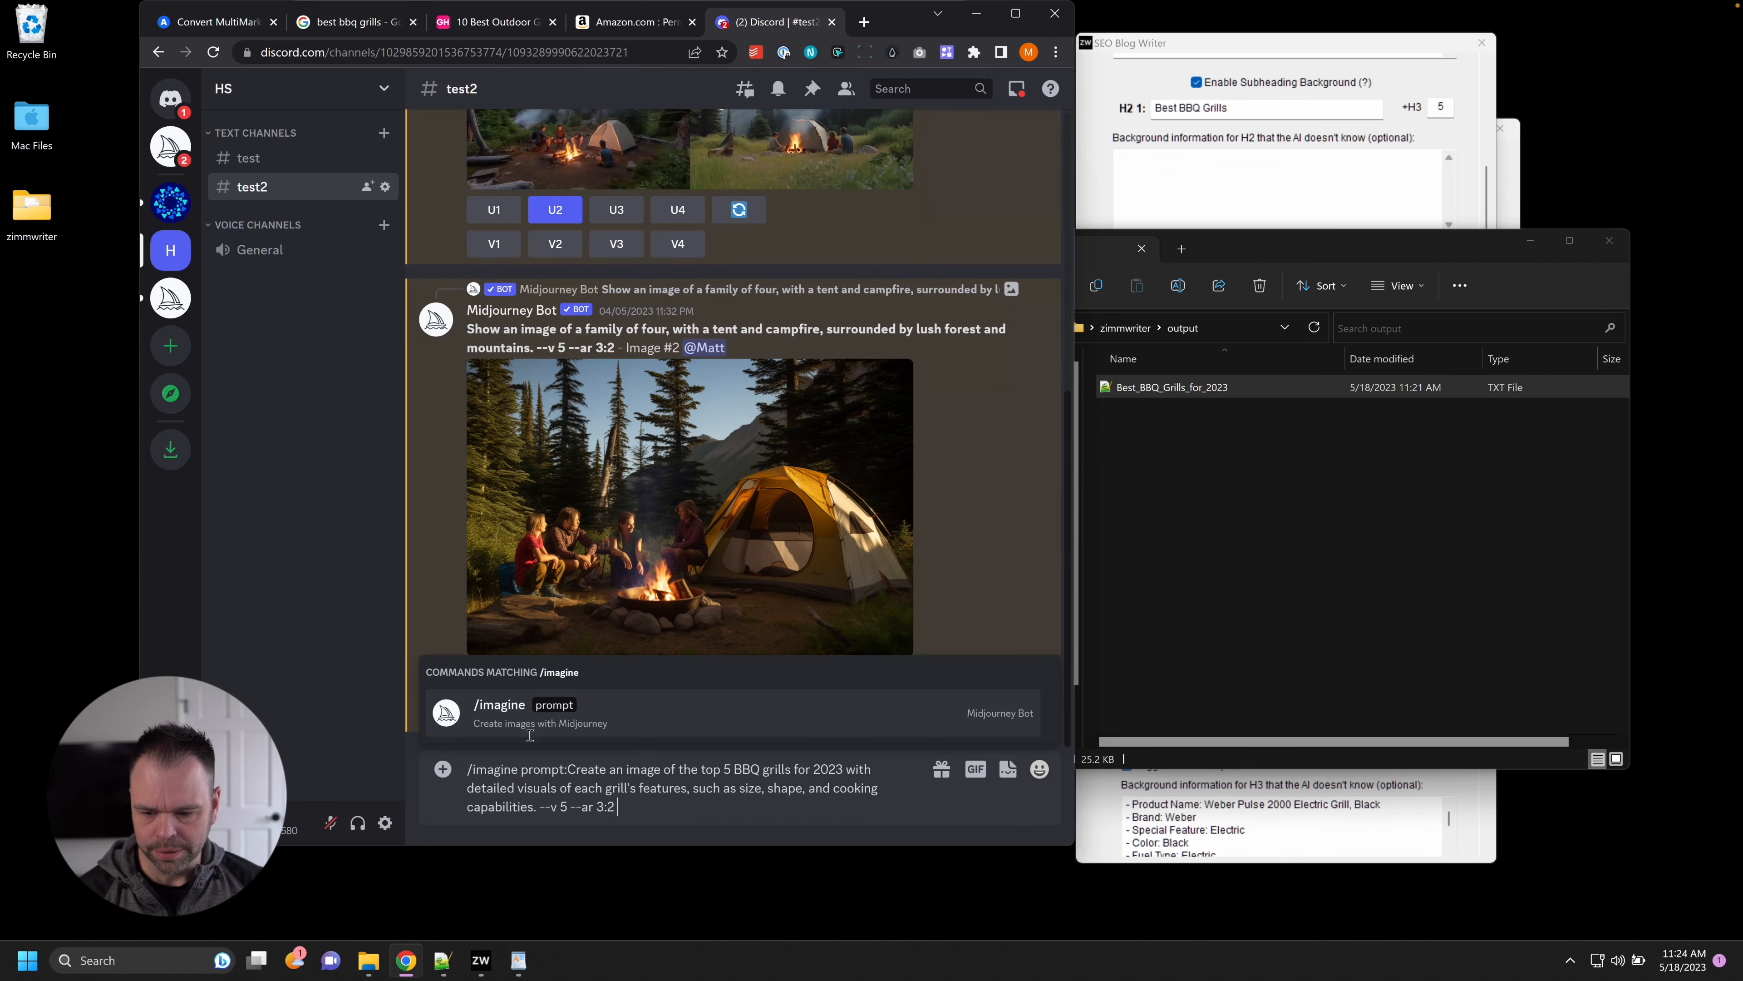
{"action": "key", "text": "Return"}
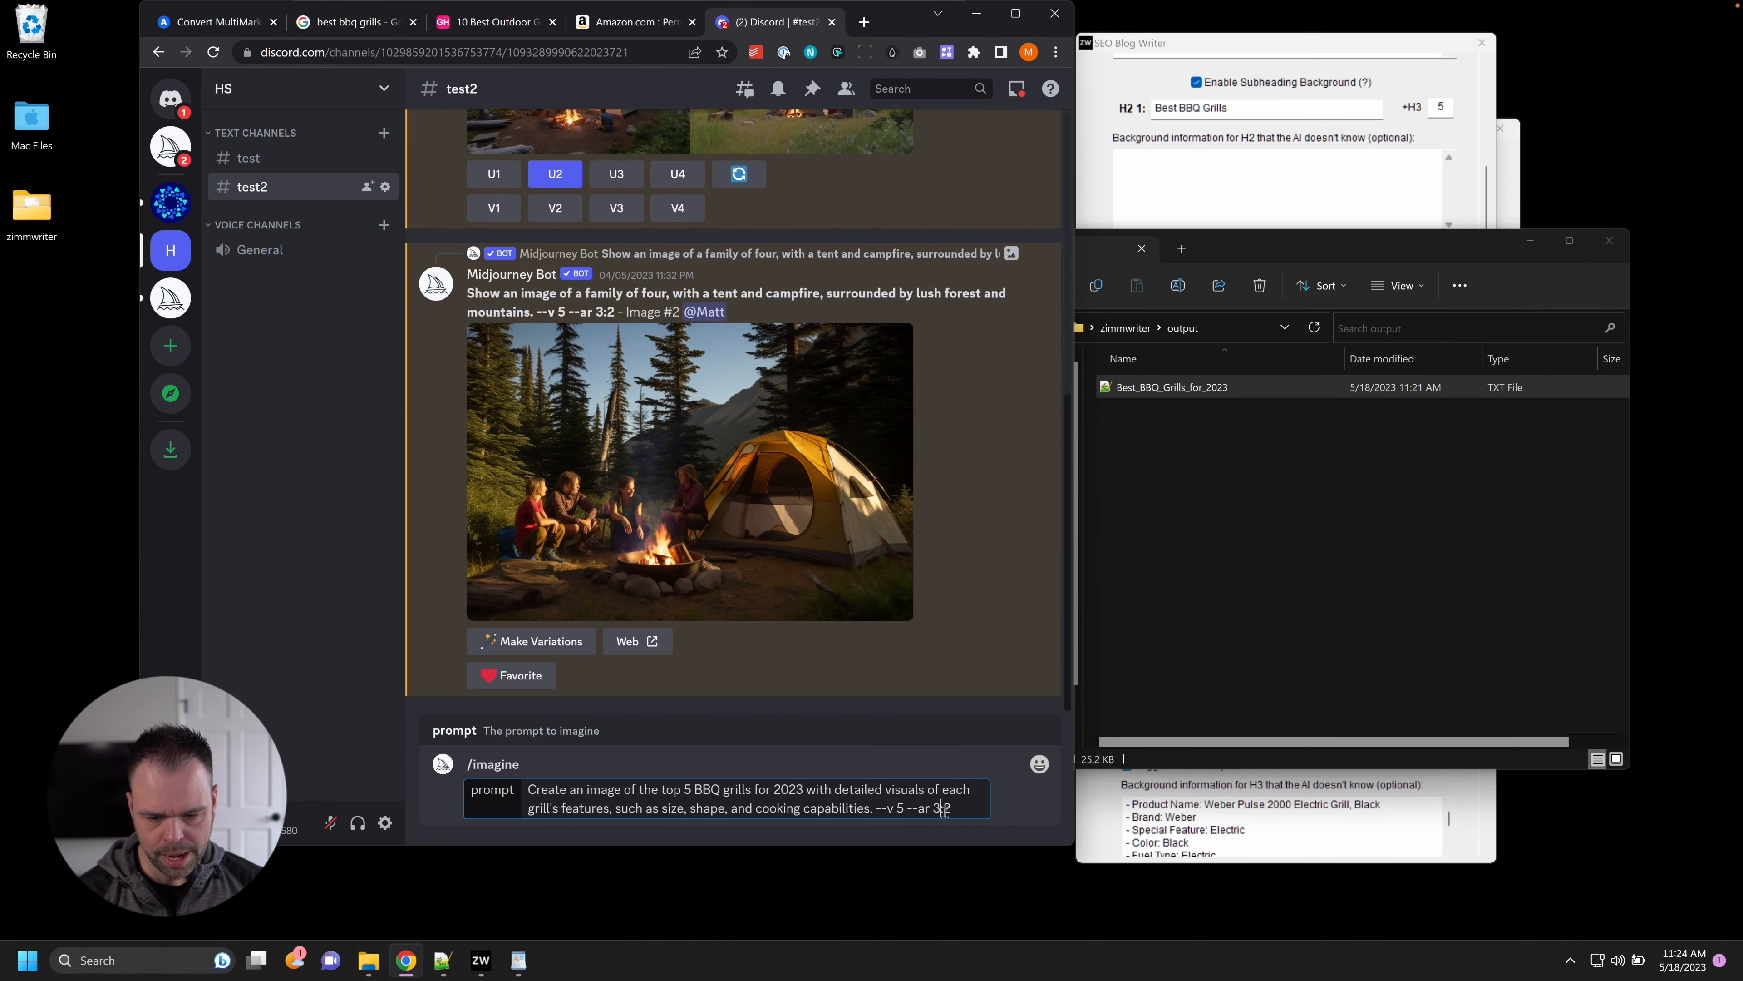
{"action": "key", "text": "Return"}
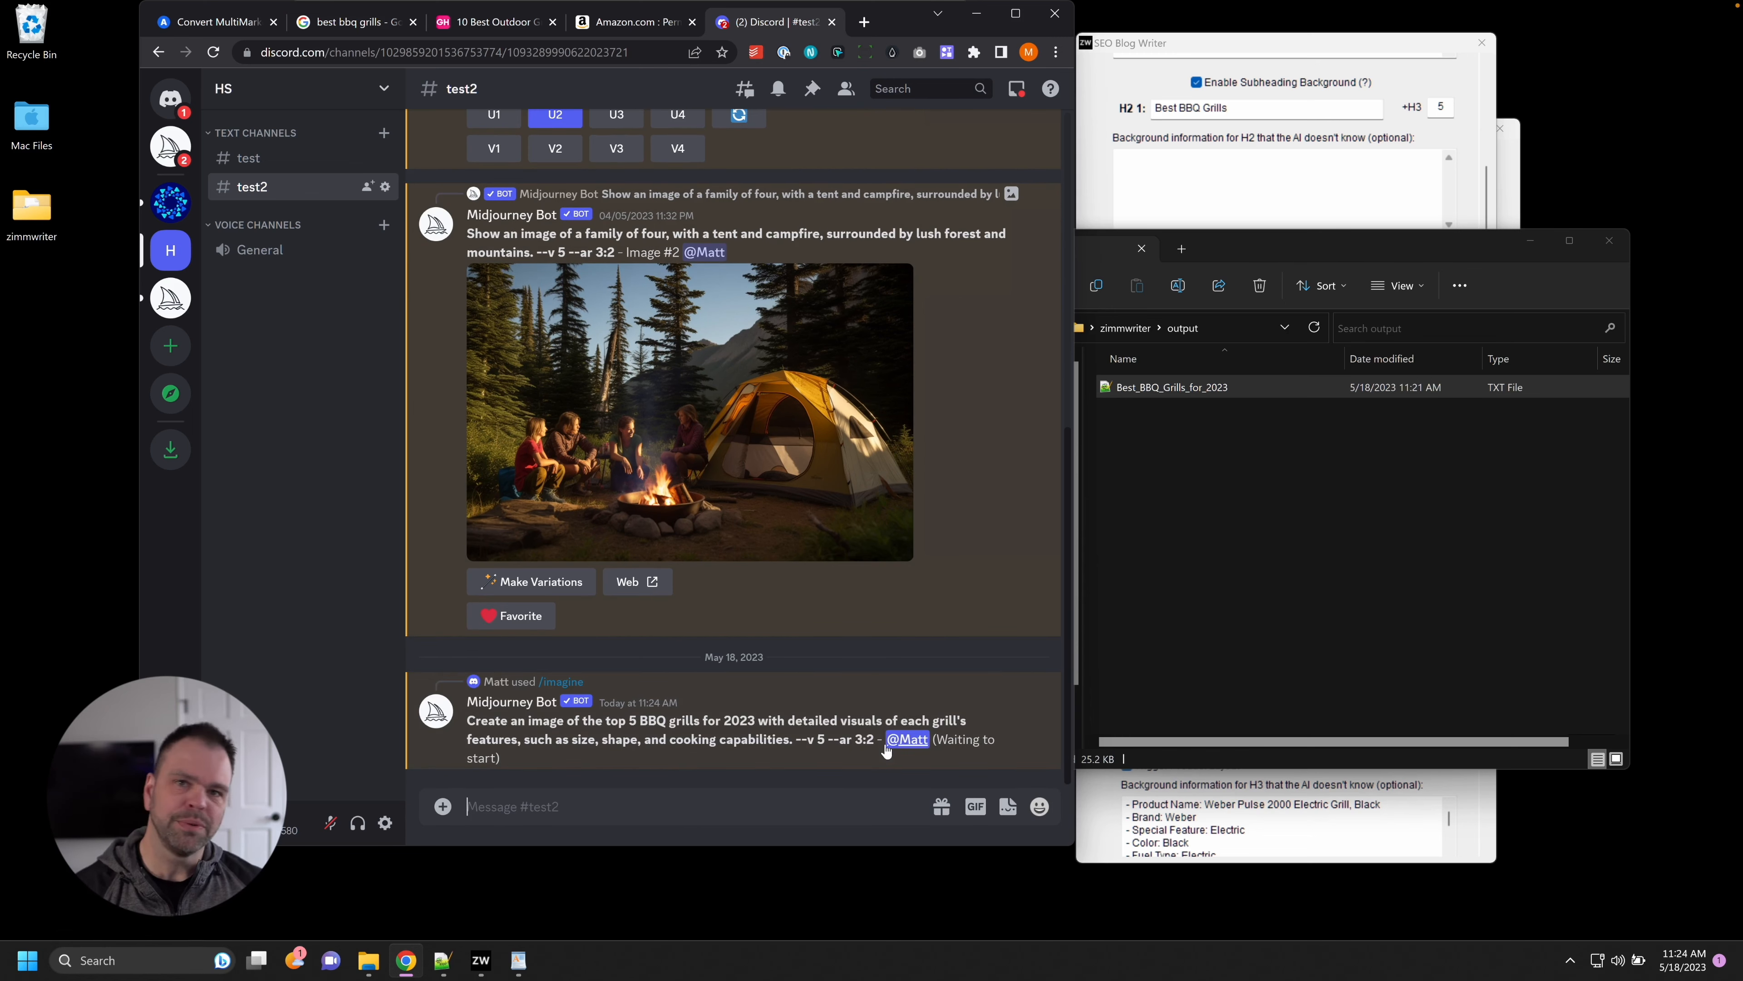
{"action": "left_click", "coordinate": [518, 960]}
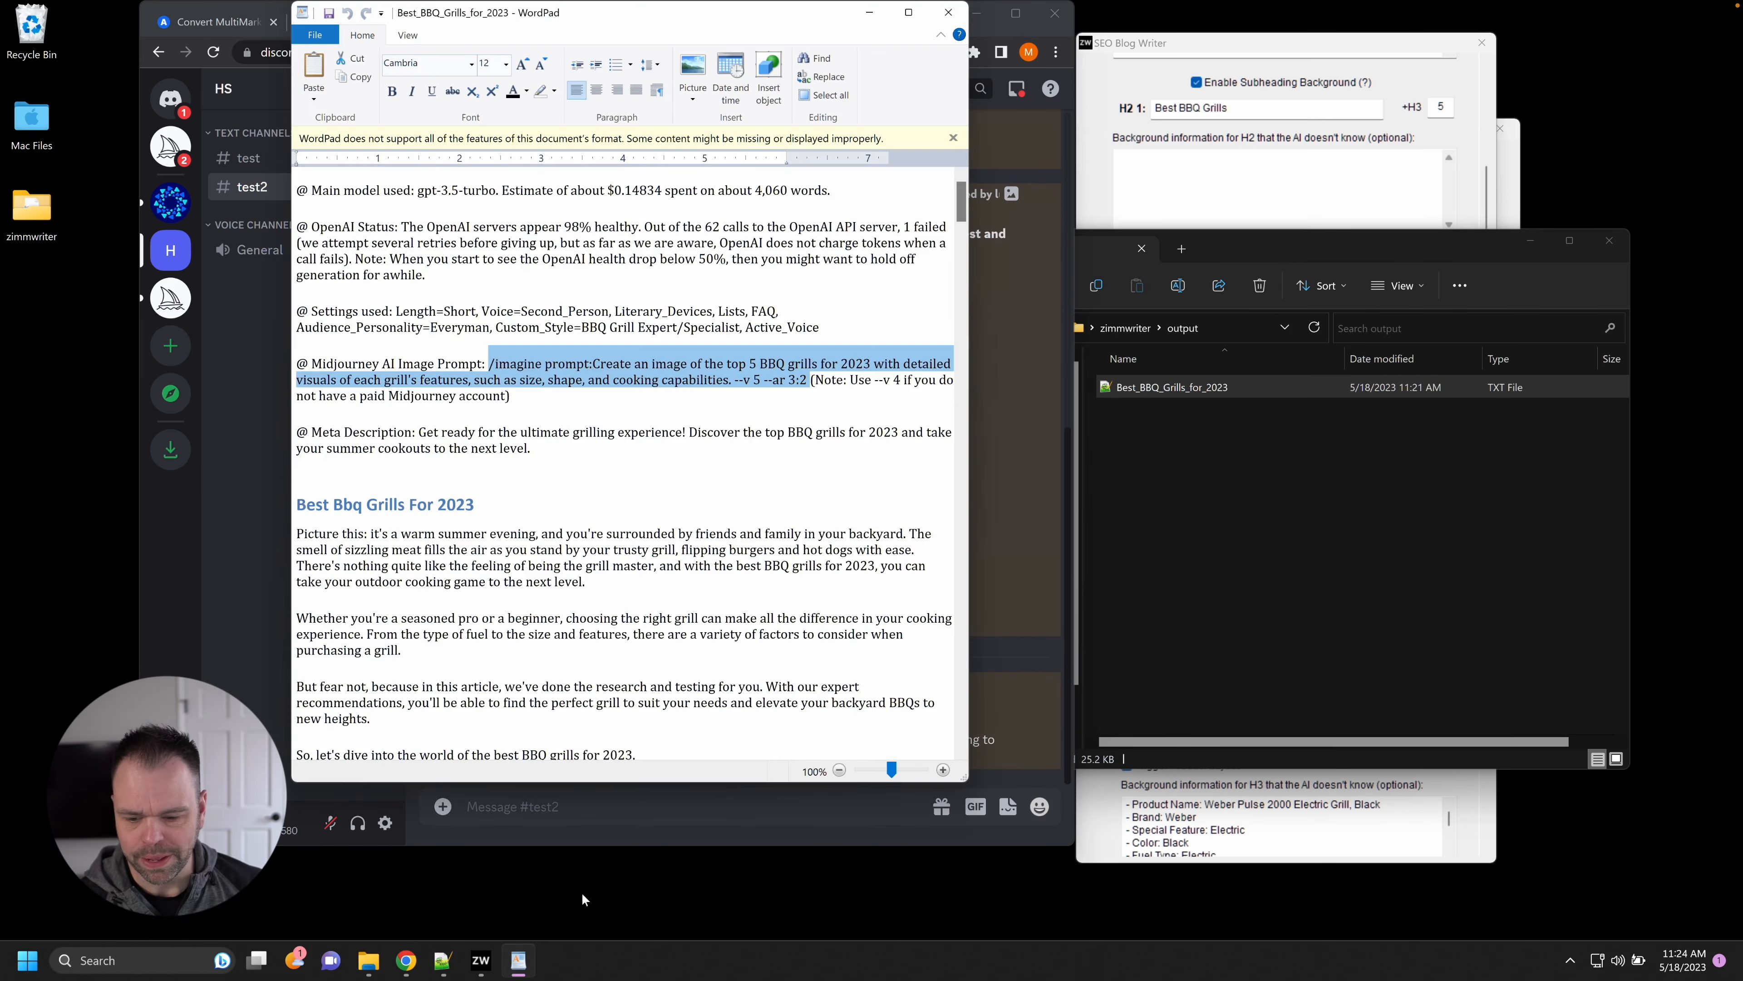
{"action": "left_click", "coordinate": [694, 410]}
{"action": "left_click_drag", "start_coordinate": [418, 199], "coordinate": [494, 198]}
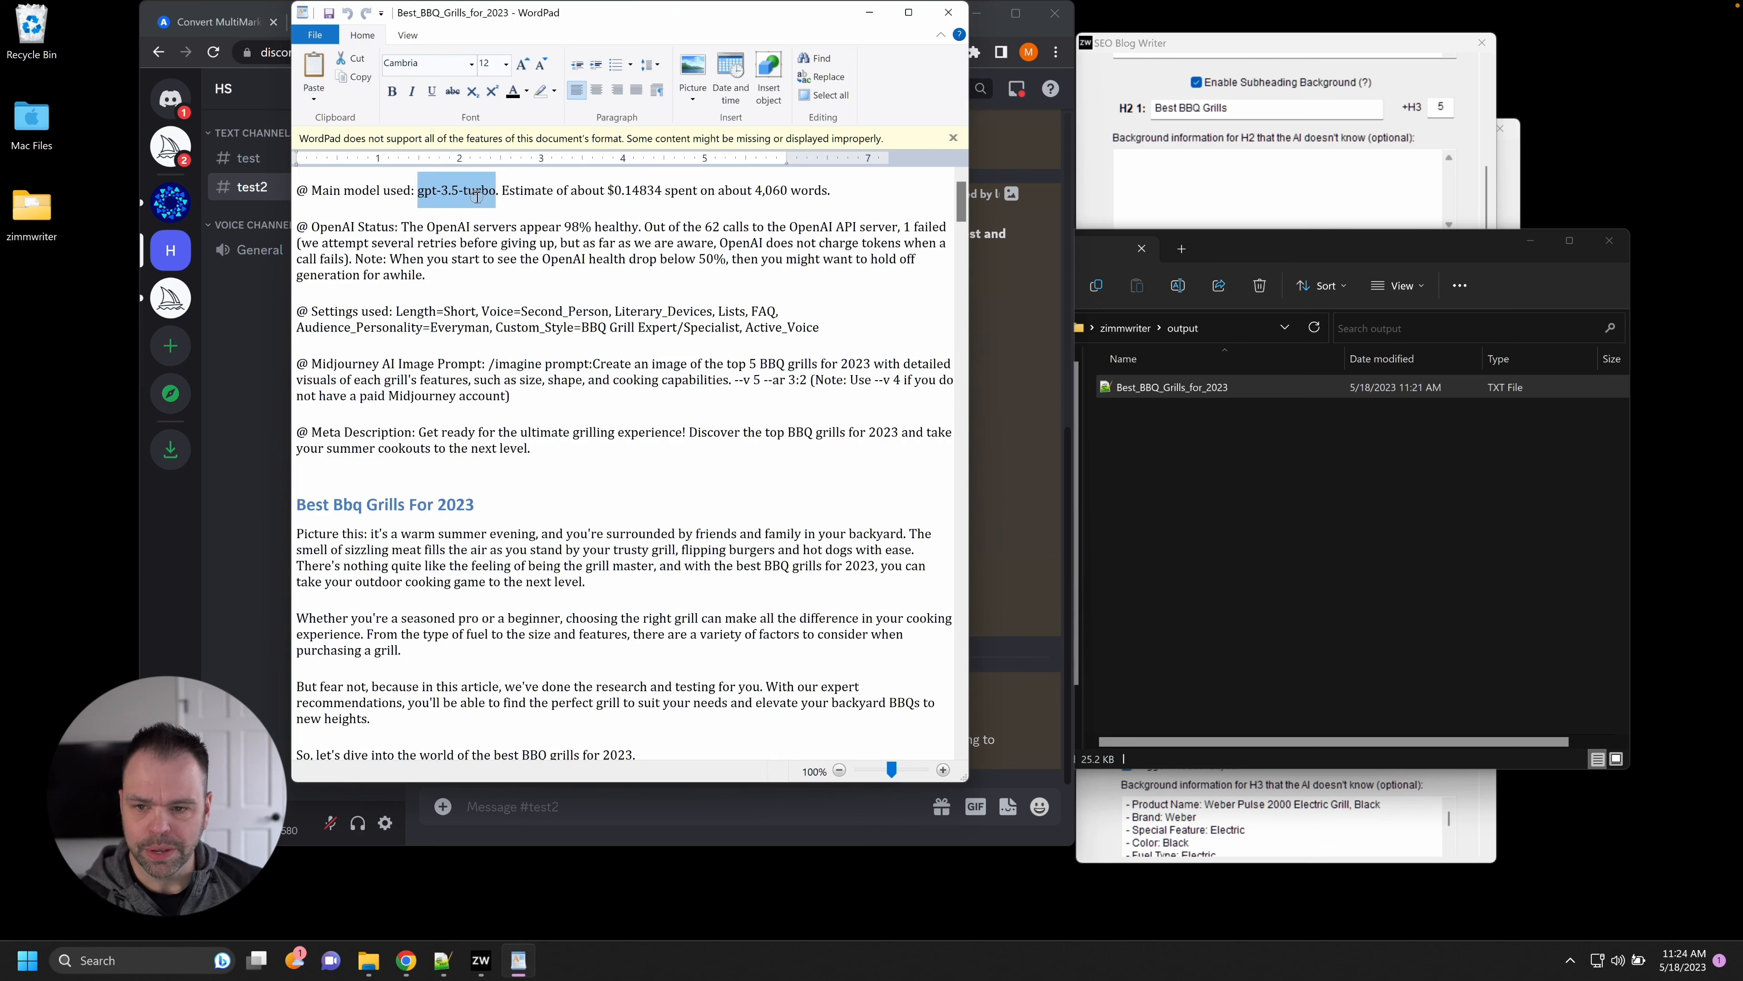
{"action": "left_click_drag", "start_coordinate": [664, 192], "coordinate": [616, 199]}
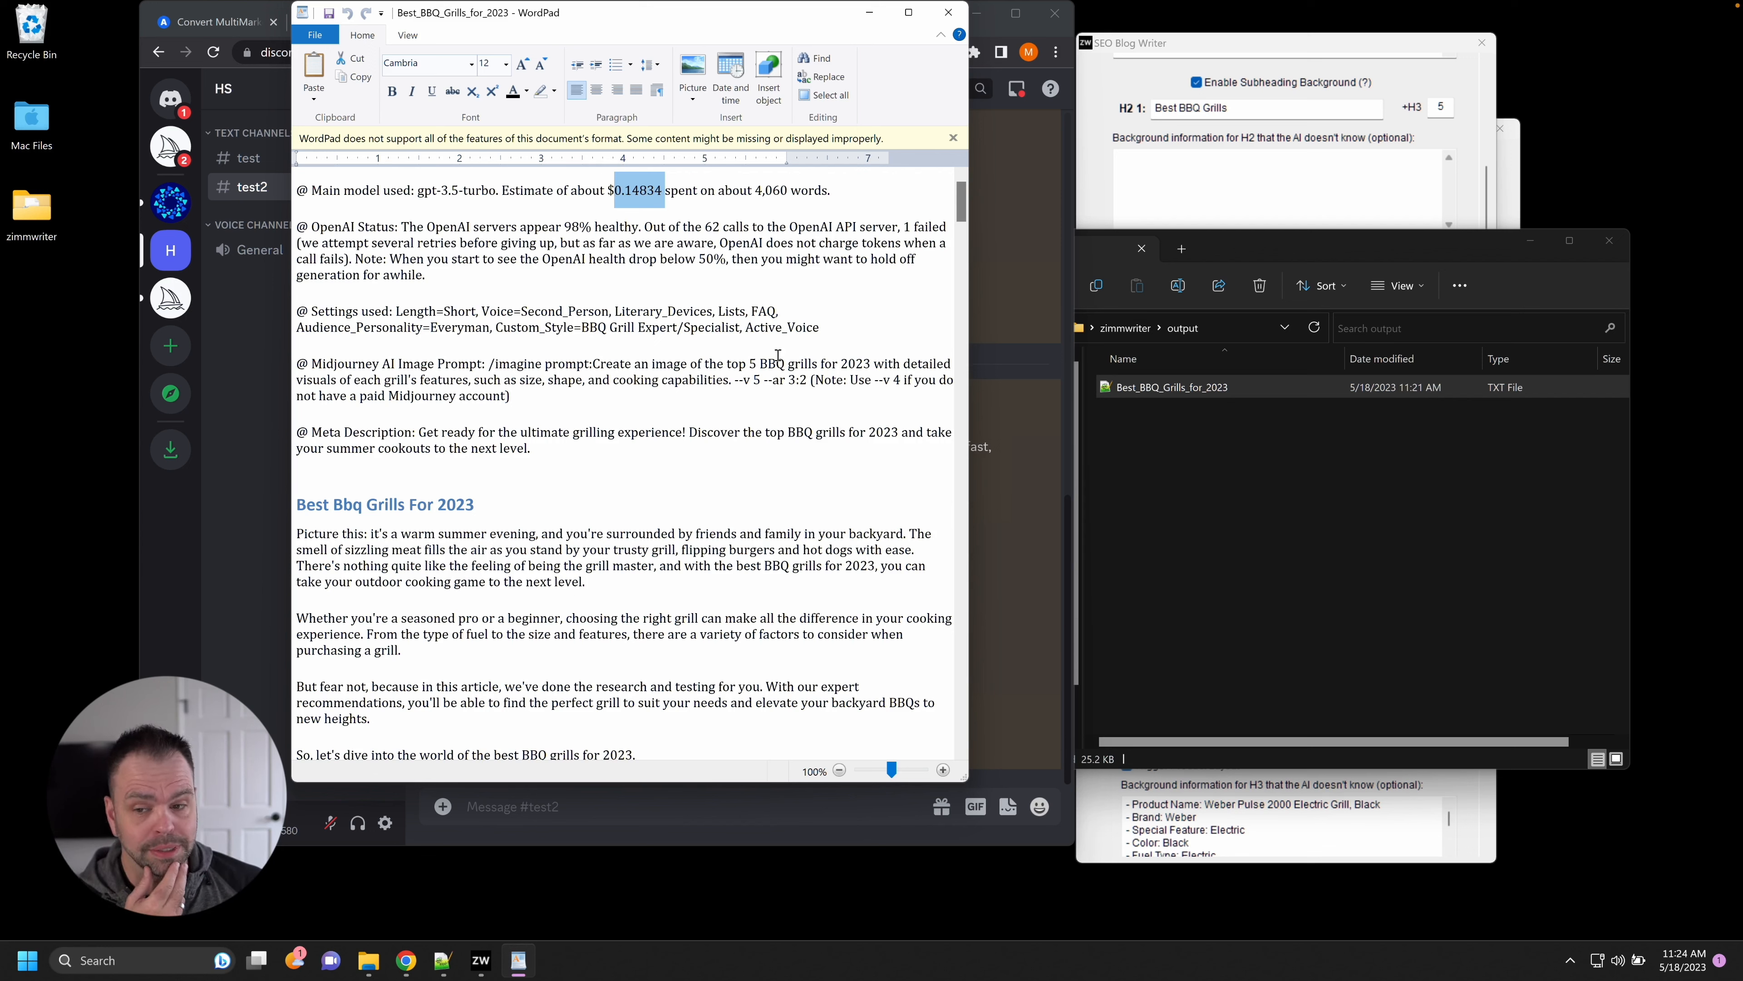
{"action": "left_click_drag", "start_coordinate": [545, 229], "coordinate": [654, 273]}
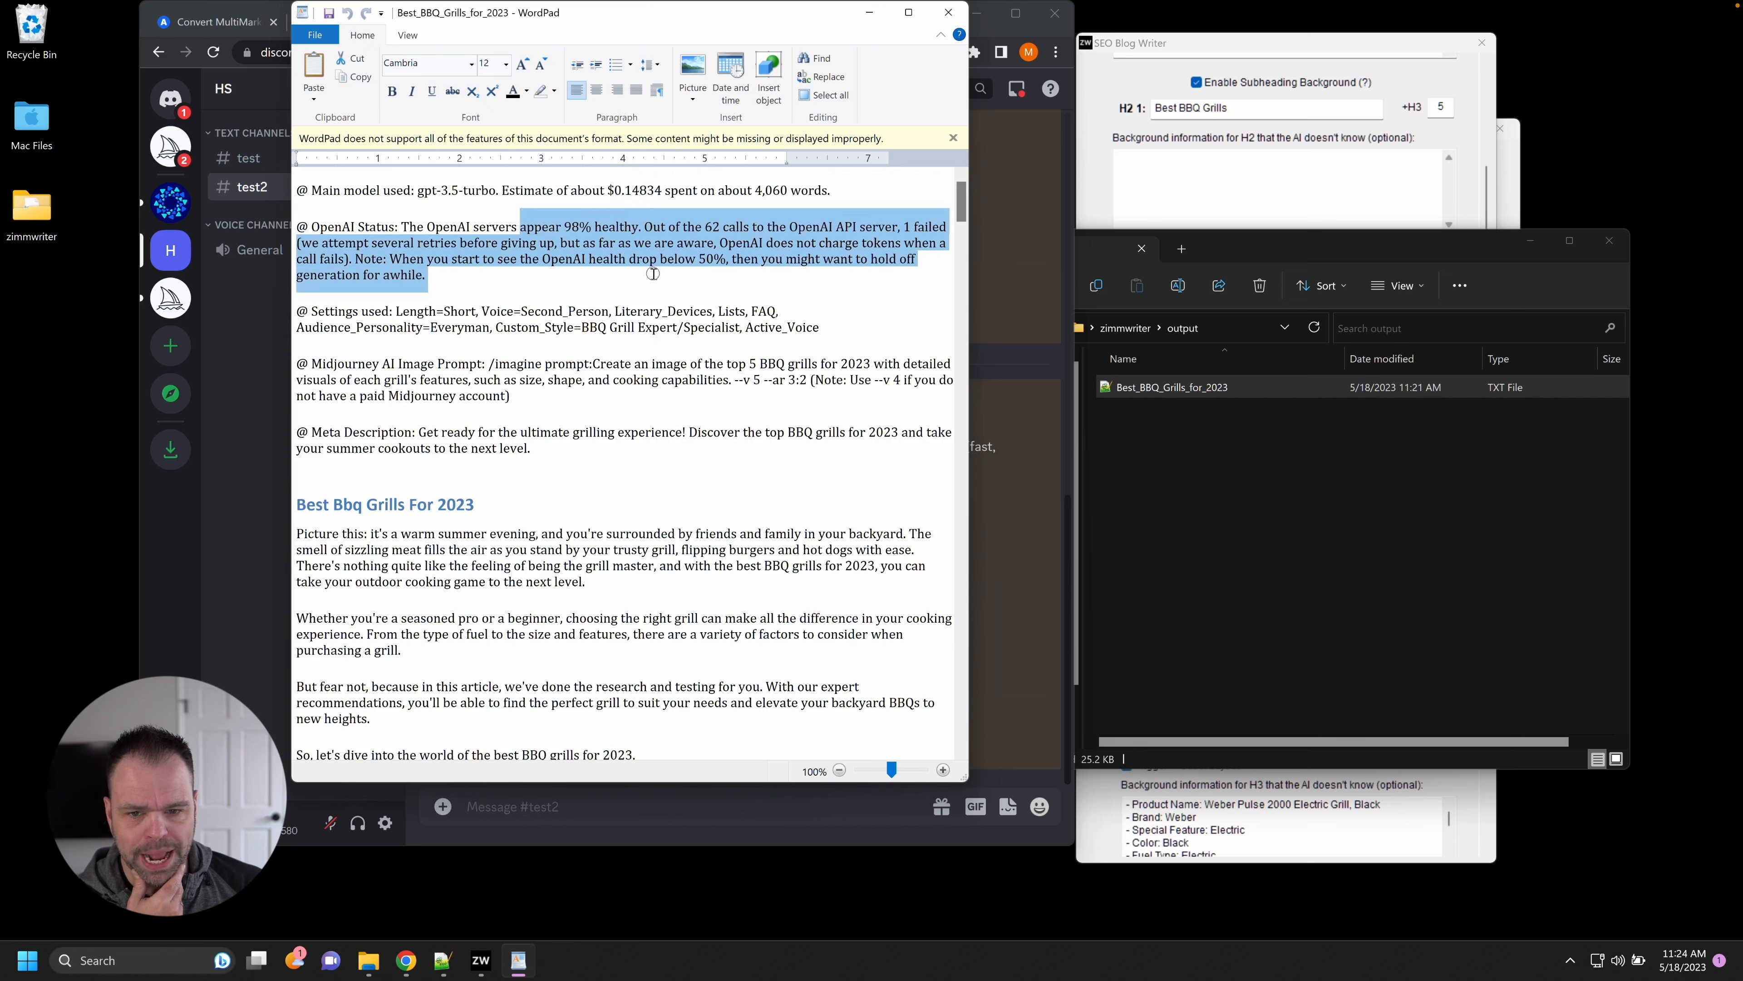
{"action": "left_click", "coordinate": [723, 225]}
{"action": "left_click_drag", "start_coordinate": [722, 226], "coordinate": [704, 228]}
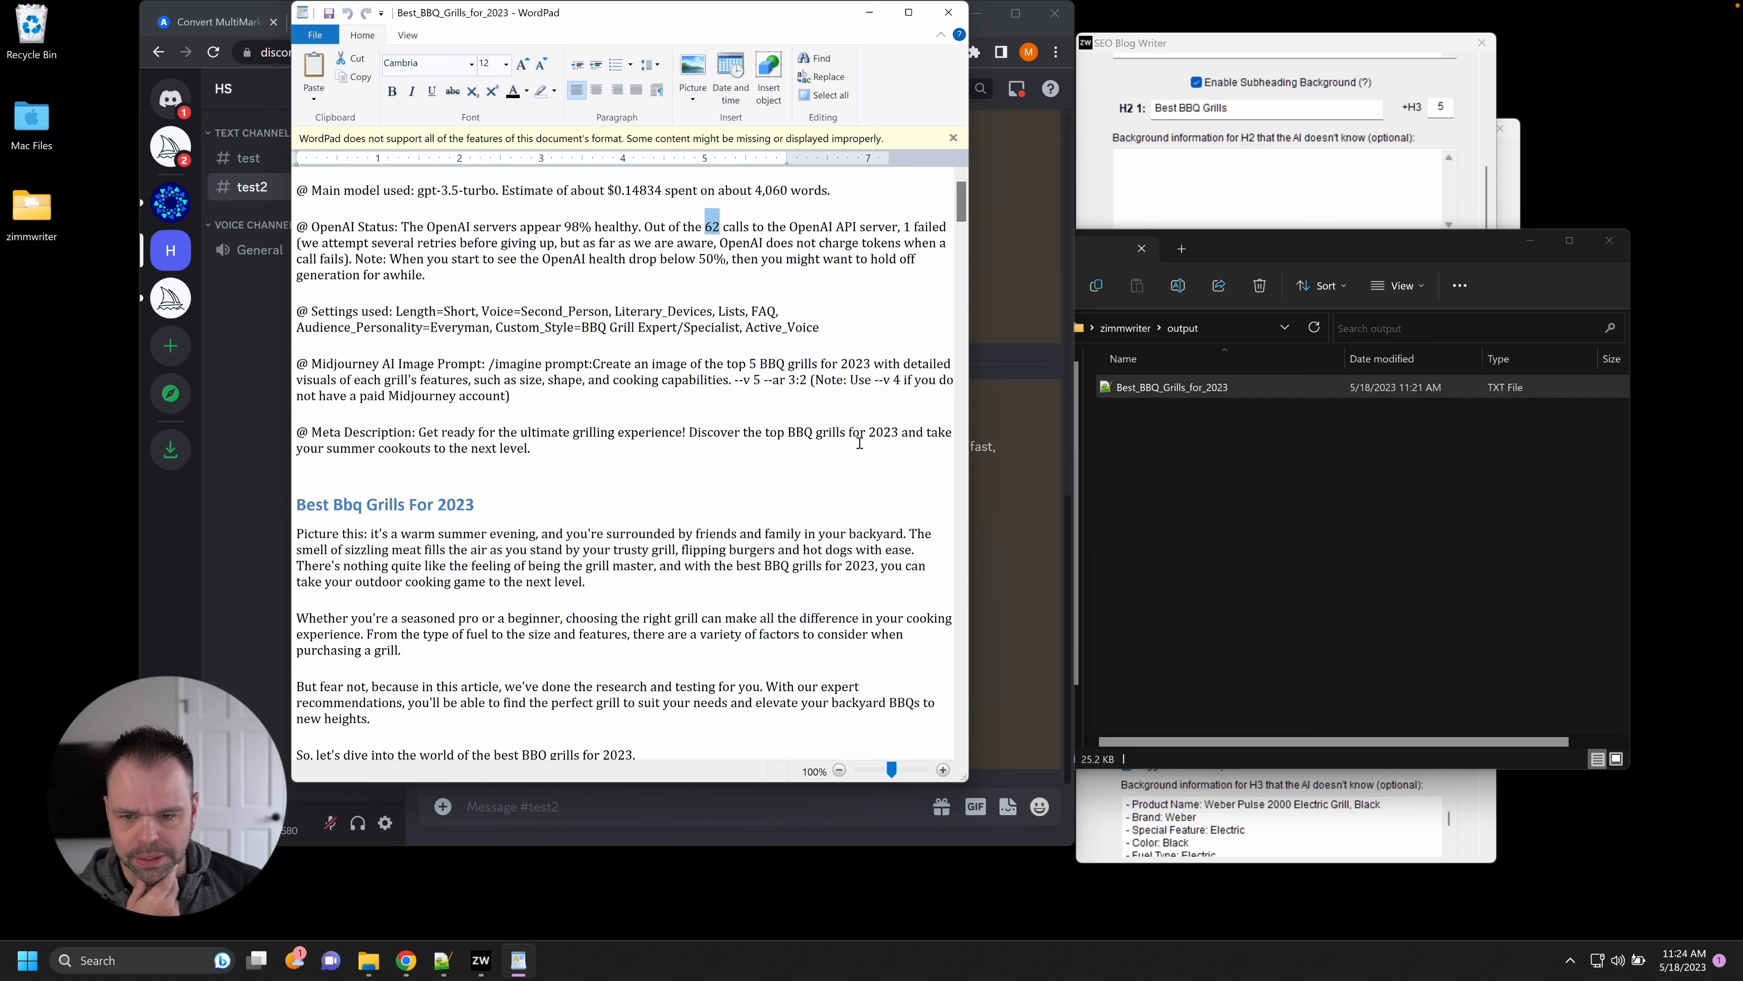
{"action": "left_click_drag", "start_coordinate": [740, 313], "coordinate": [729, 312]}
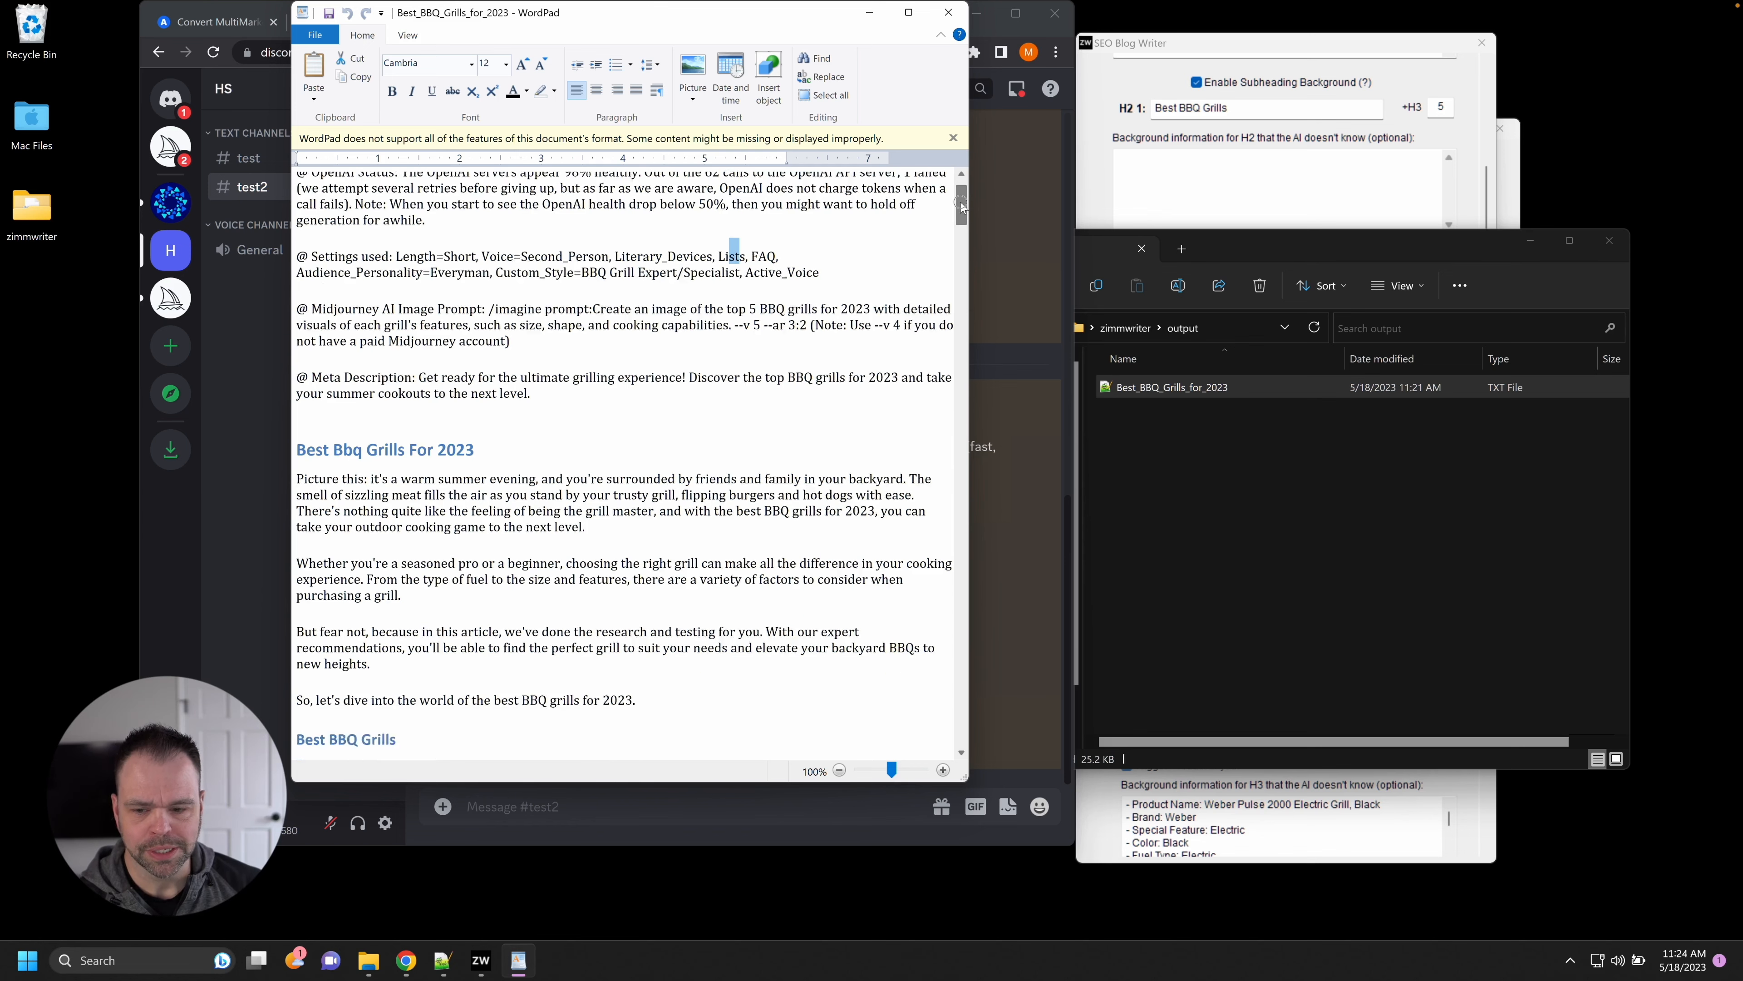
{"action": "left_click_drag", "start_coordinate": [961, 203], "coordinate": [958, 229]}
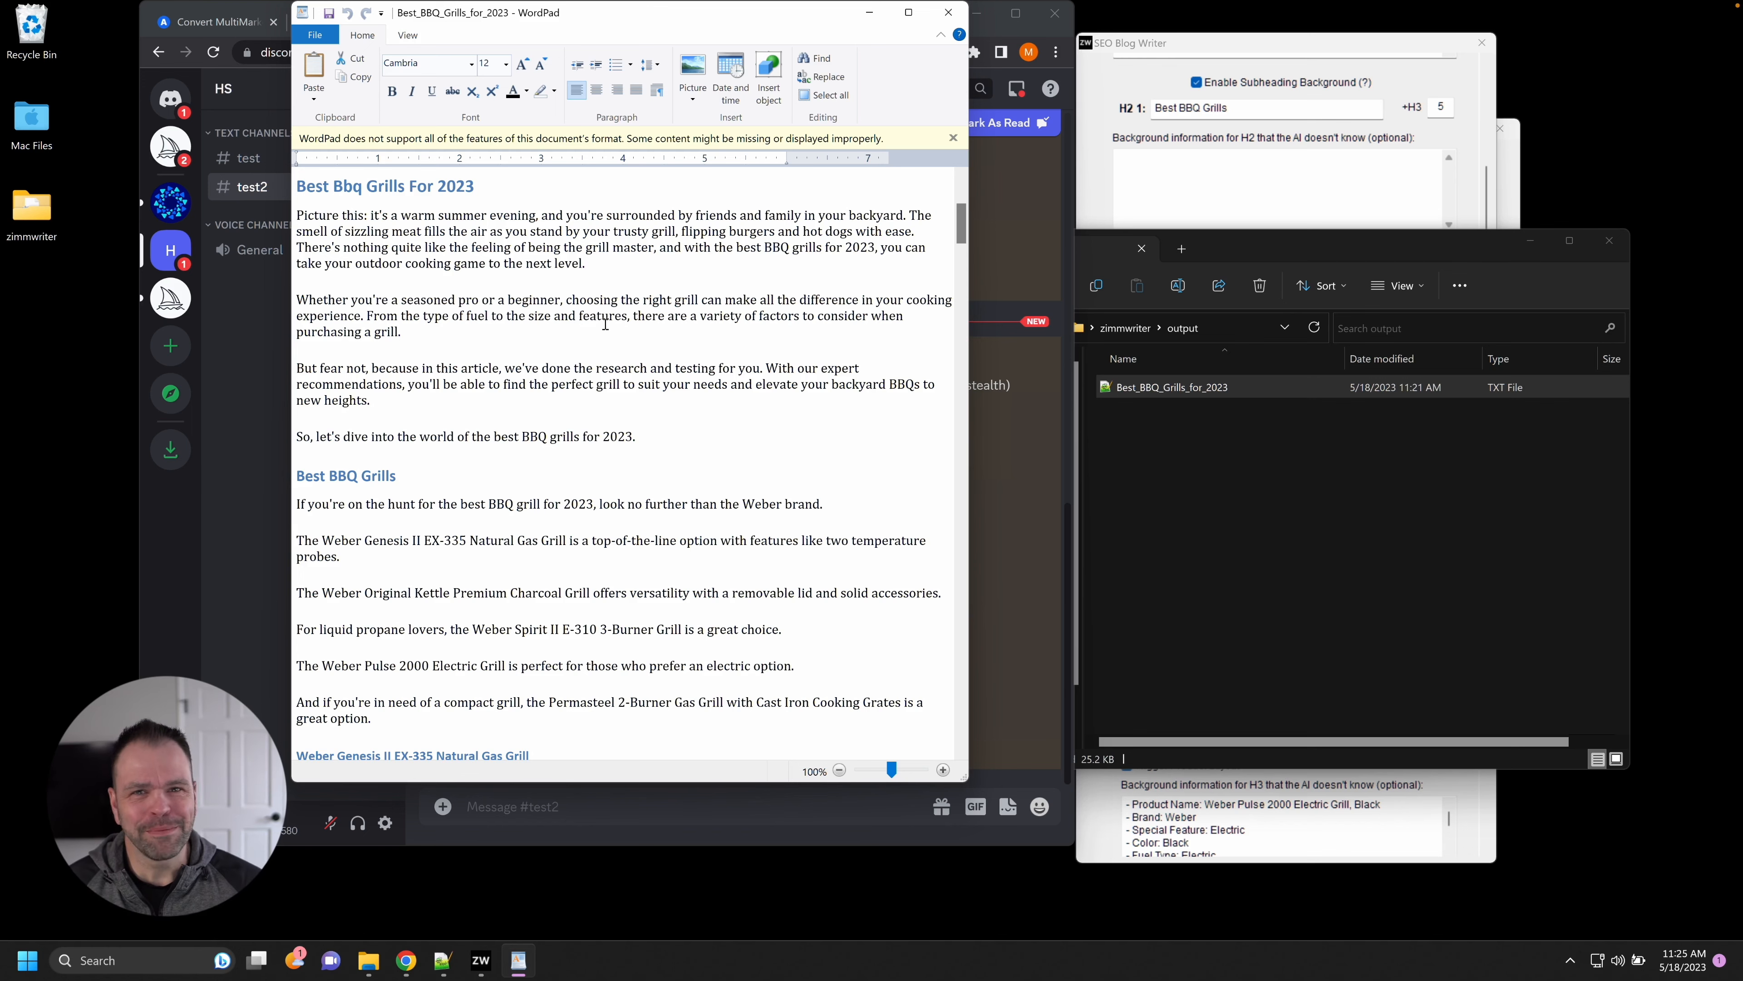
Review the intro's grill summary sentences, from the Weber Genesis II EX-335 to the Permasteel compact grill.
{"action": "scroll", "coordinate": [608, 345], "scroll_direction": "down", "scroll_amount": 7}
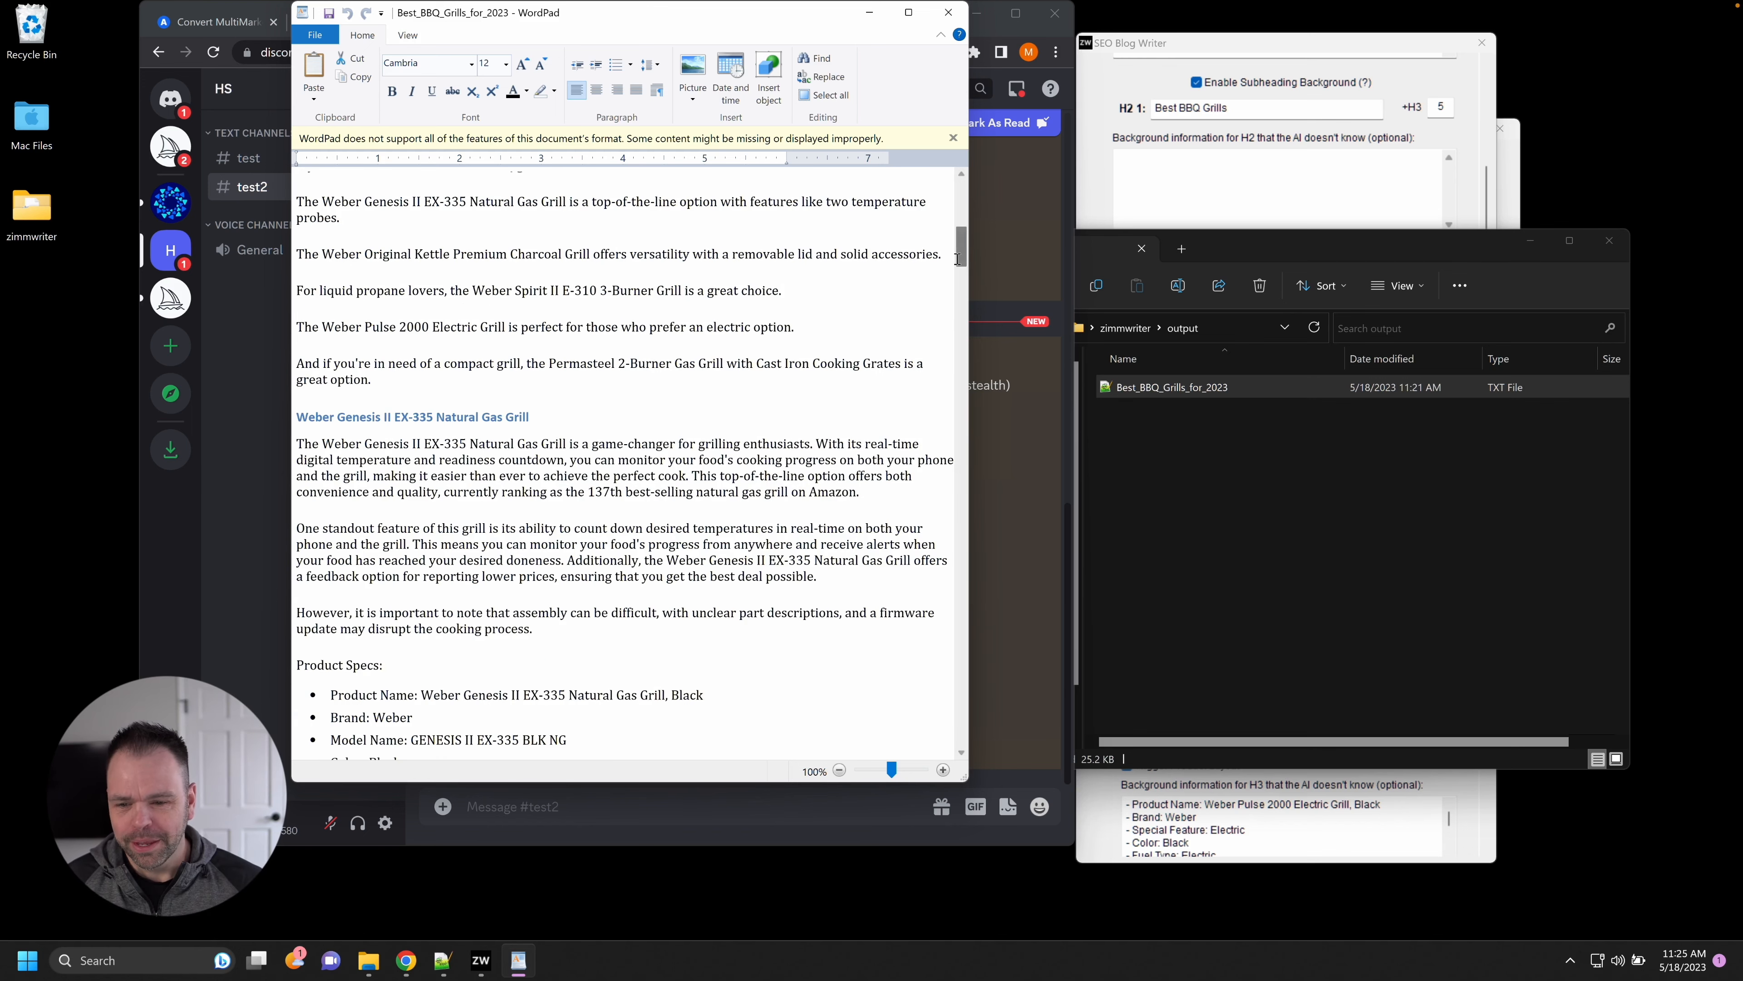
{"action": "scroll", "coordinate": [958, 258], "scroll_direction": "up", "scroll_amount": 2}
{"action": "left_click", "coordinate": [314, 205]}
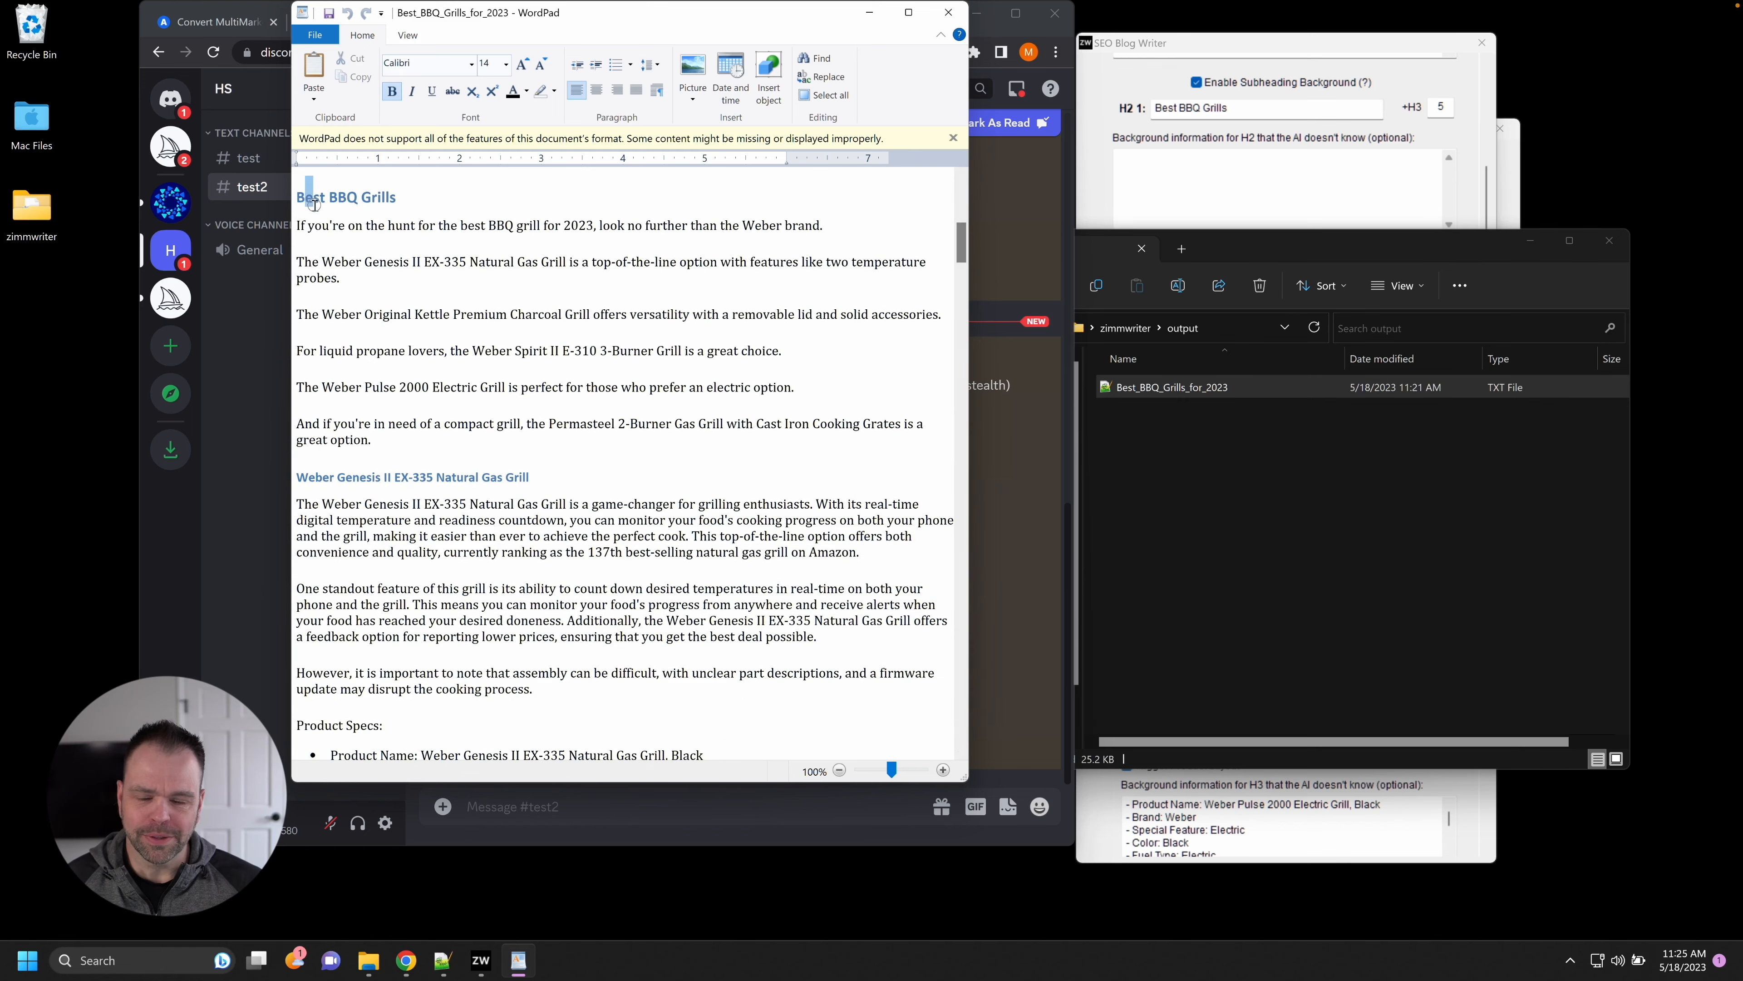
{"action": "left_click_drag", "start_coordinate": [314, 205], "coordinate": [657, 359]}
{"action": "left_click_drag", "start_coordinate": [363, 481], "coordinate": [507, 625]}
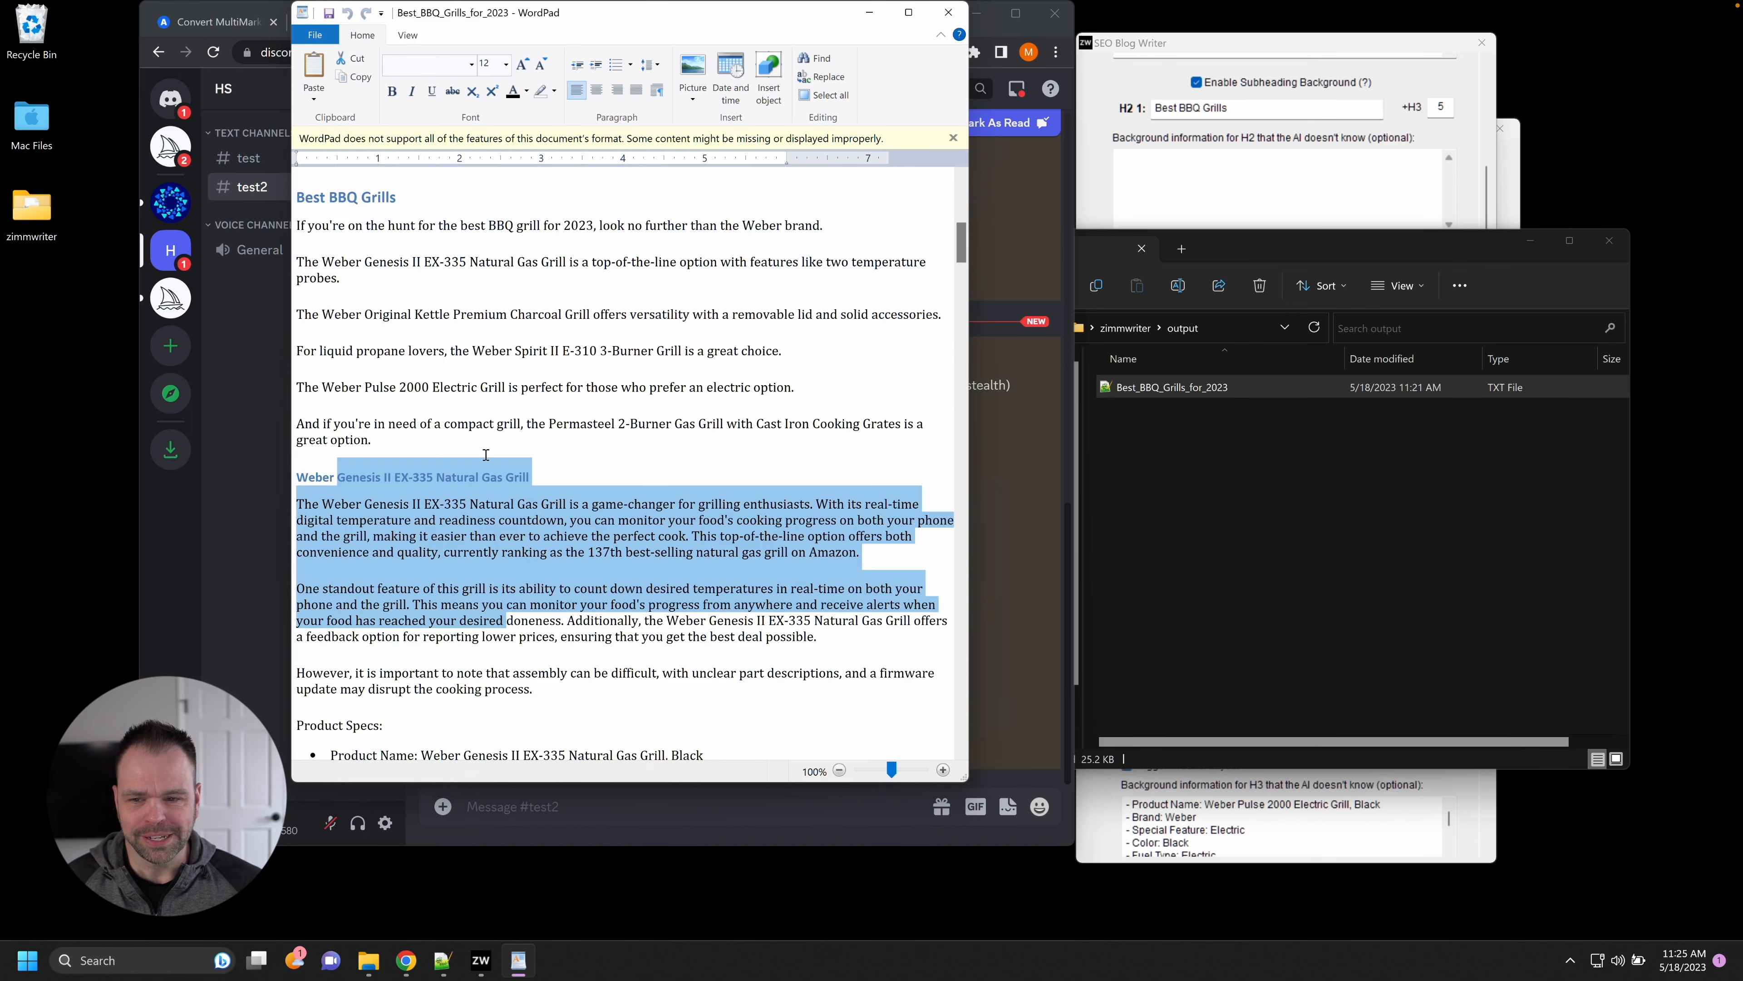
{"action": "left_click", "coordinate": [385, 241]}
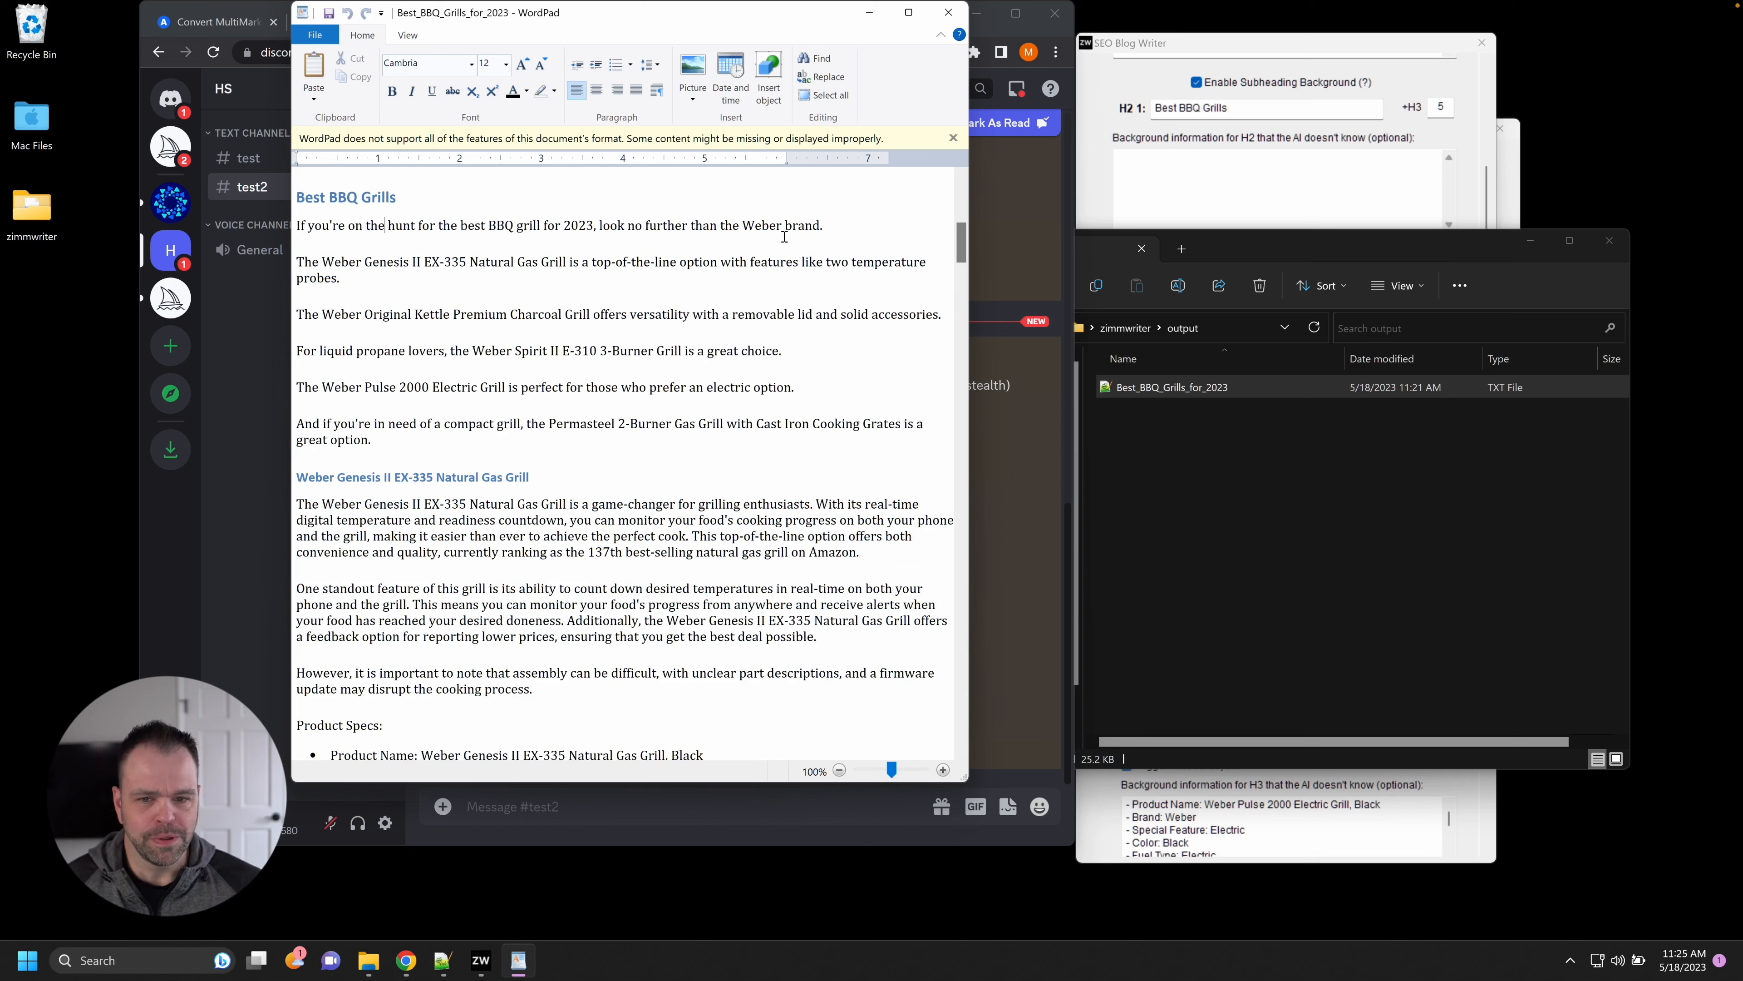
{"action": "left_click_drag", "start_coordinate": [321, 273], "coordinate": [695, 273]}
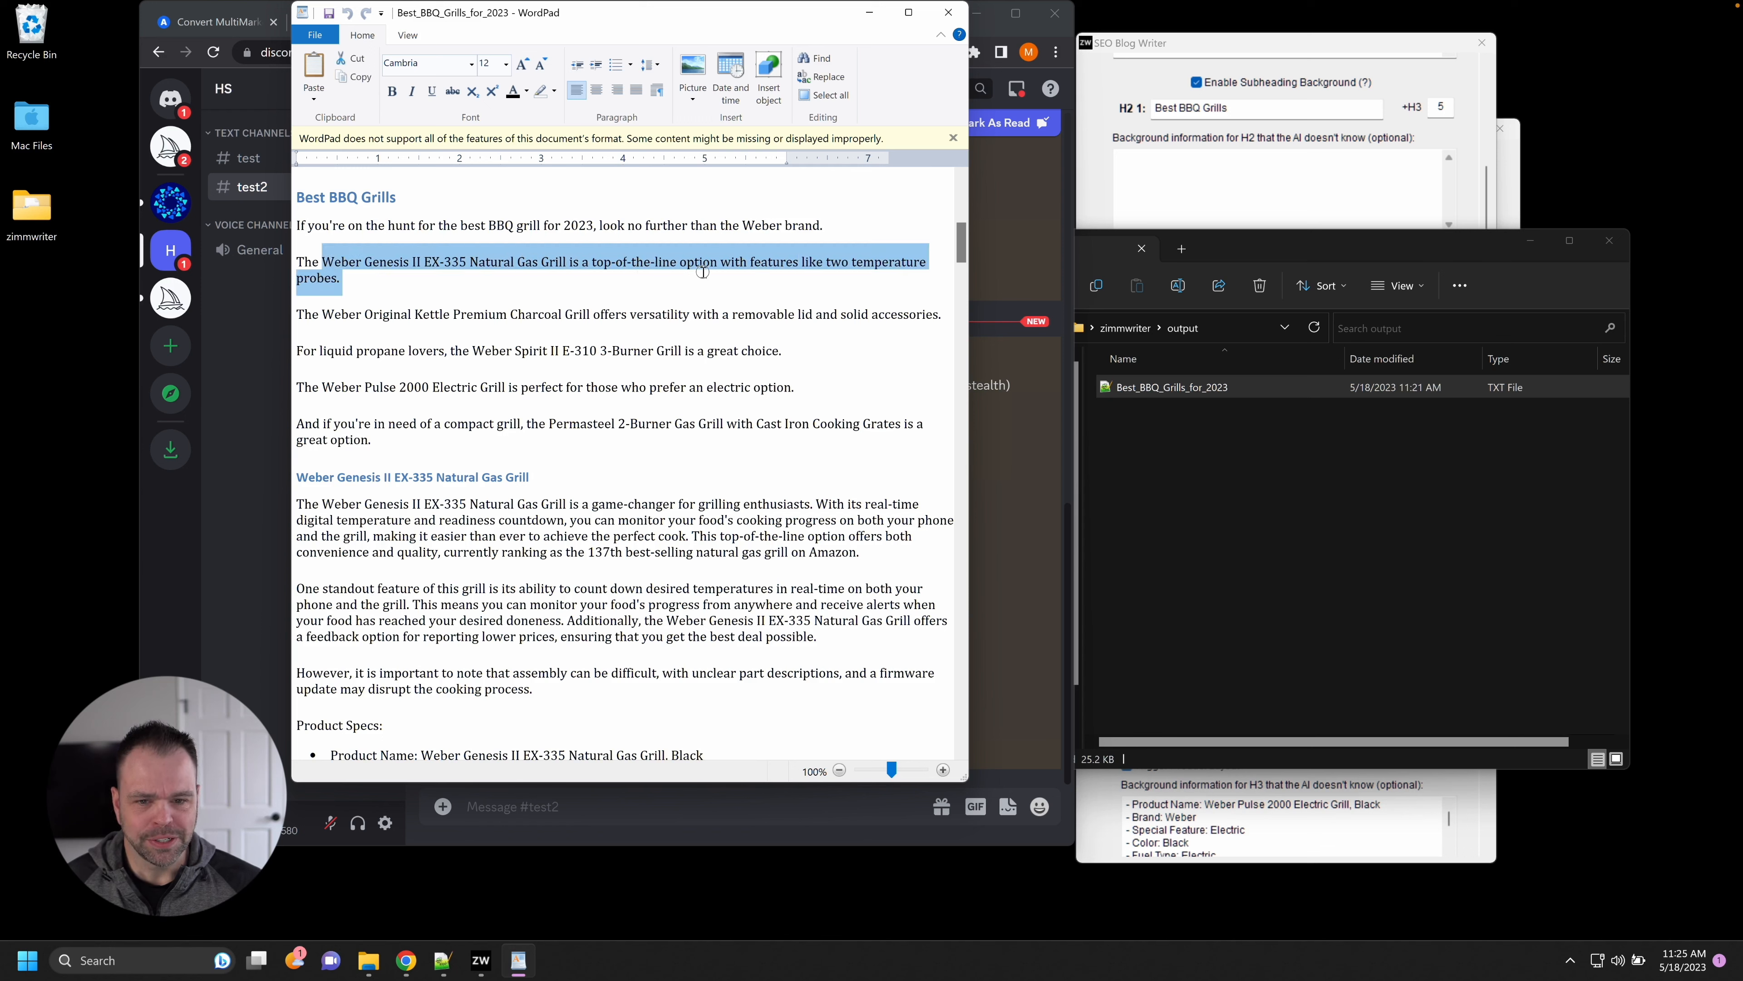
{"action": "left_click_drag", "start_coordinate": [354, 316], "coordinate": [912, 316]}
{"action": "left_click_drag", "start_coordinate": [300, 352], "coordinate": [779, 350]}
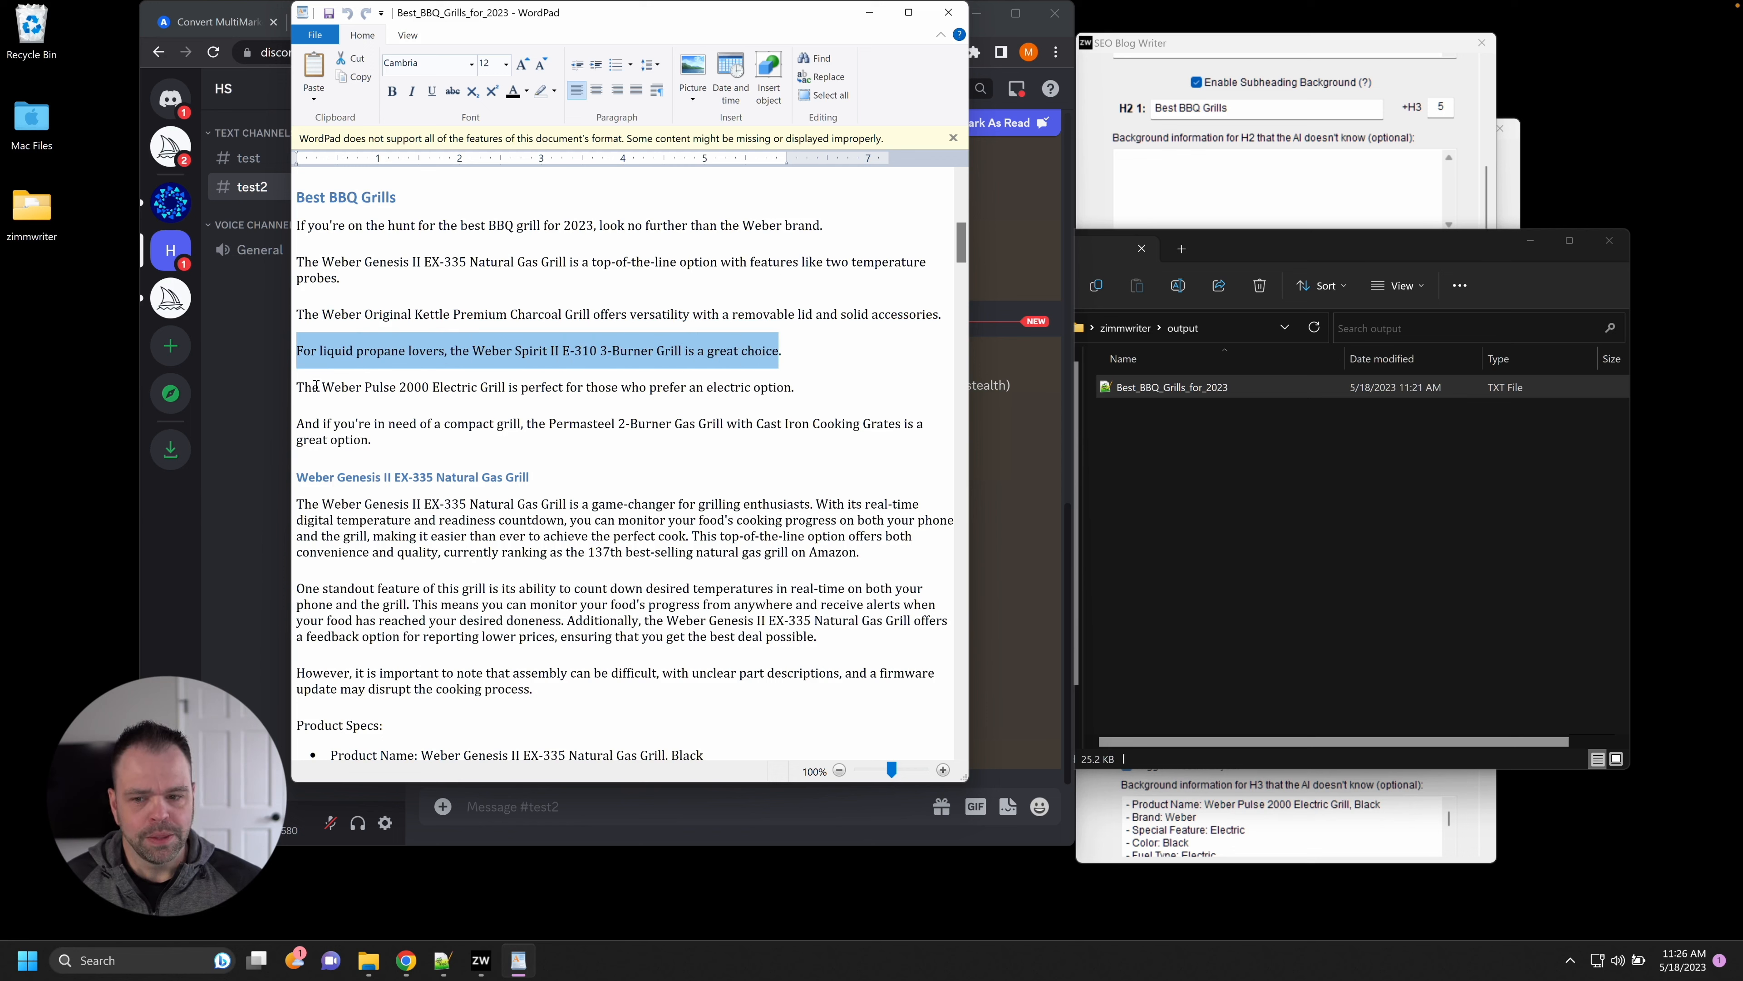
{"action": "left_click_drag", "start_coordinate": [299, 387], "coordinate": [774, 392]}
{"action": "triple_click", "coordinate": [311, 423]}
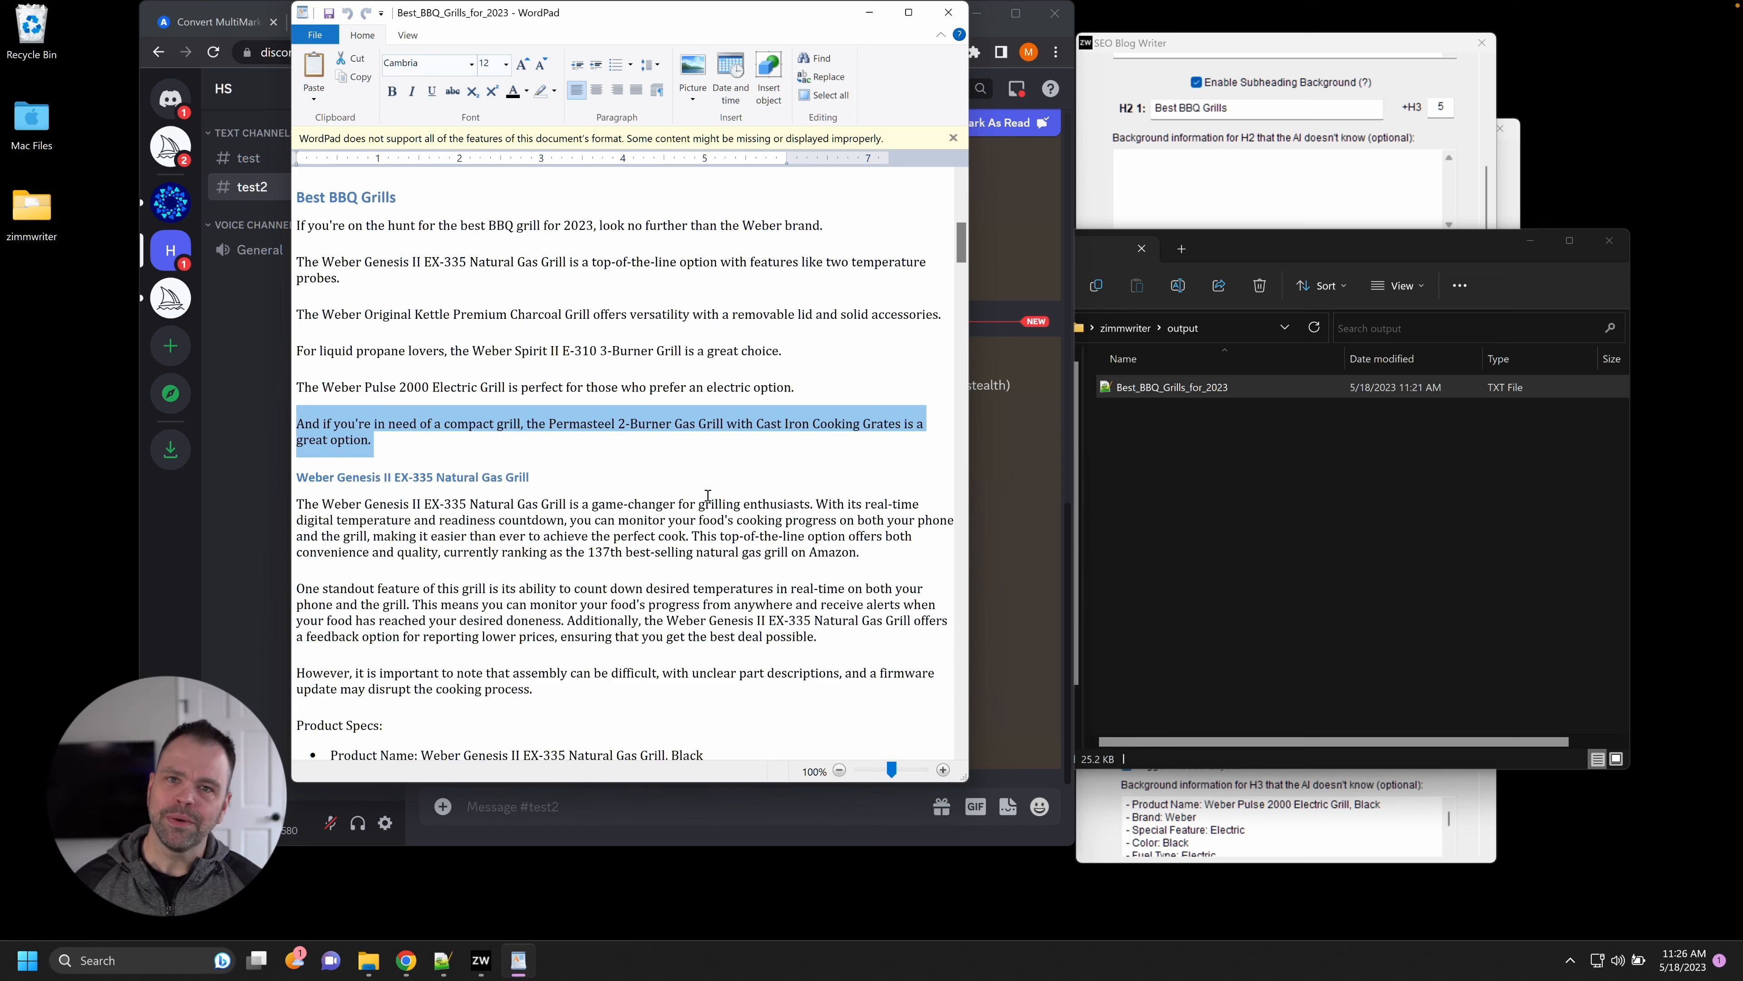
{"action": "scroll", "coordinate": [559, 524], "scroll_direction": "down", "scroll_amount": 5}
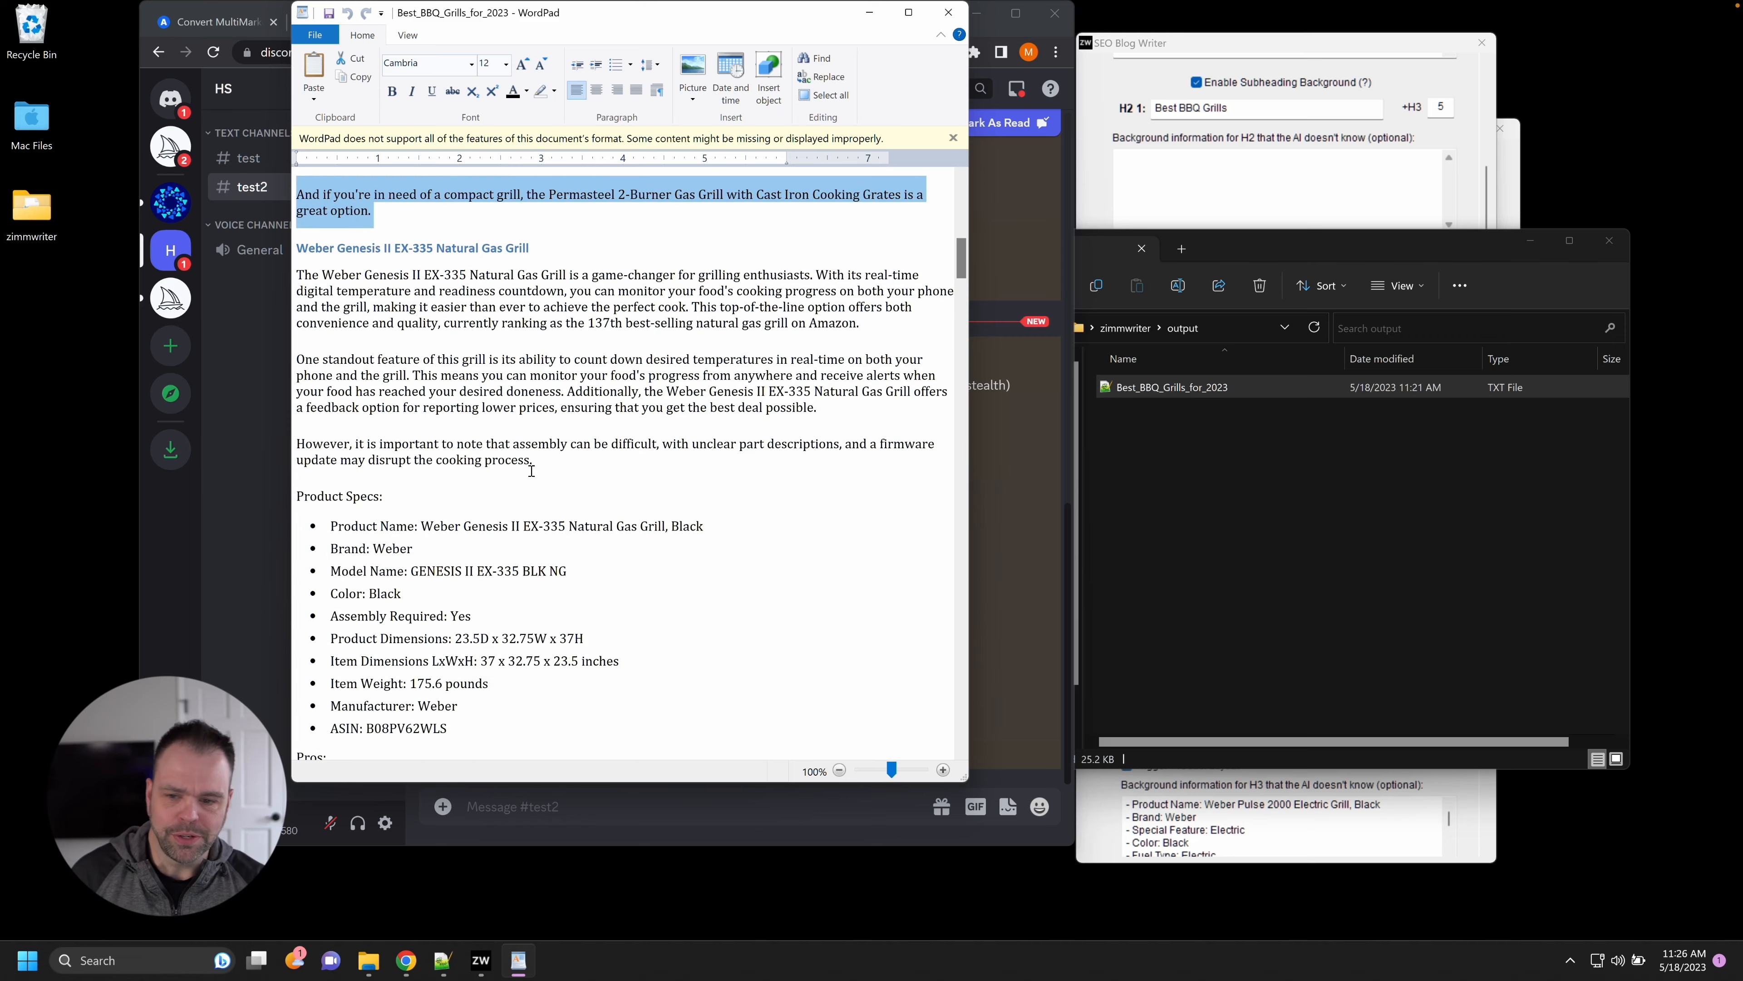
Place Chrome's Amazon page right and WordPad left, then select the Weber Genesis II EX-335 Natural Gas Grill heading.
{"action": "left_click", "coordinate": [988, 37]}
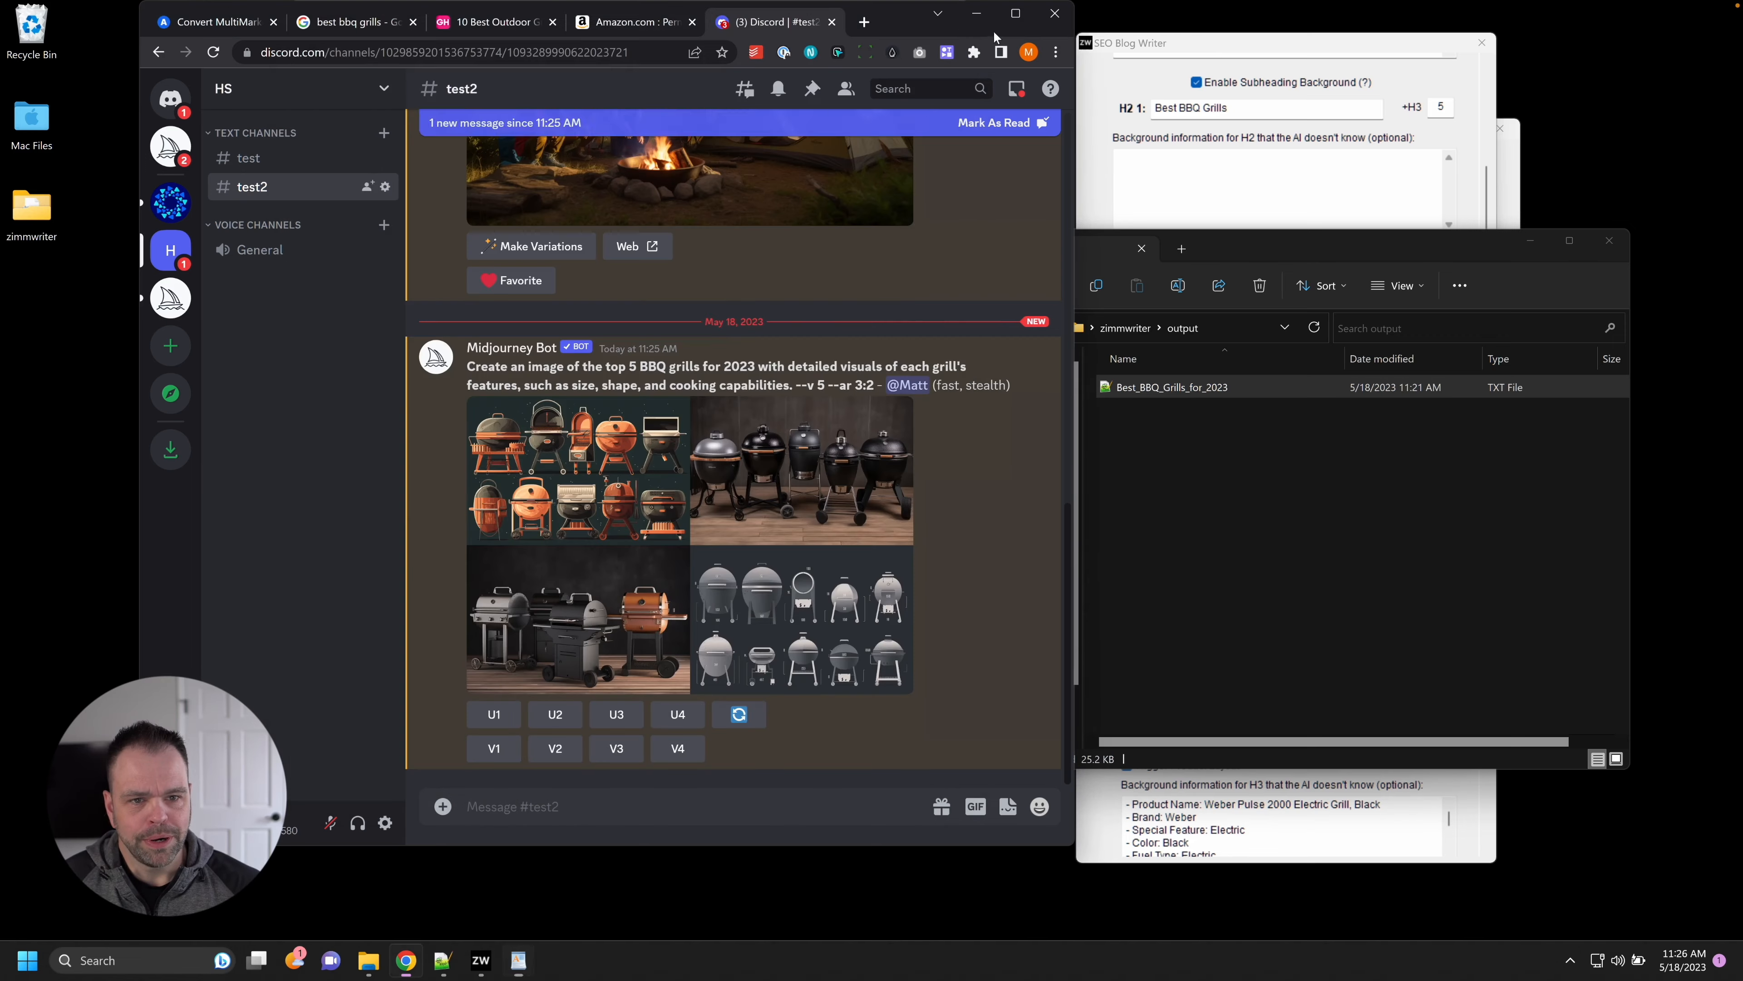
{"action": "left_click", "coordinate": [637, 22]}
{"action": "left_click_drag", "start_coordinate": [891, 20], "coordinate": [1485, 35]}
{"action": "left_click_drag", "start_coordinate": [609, 16], "coordinate": [425, 36]}
{"action": "left_click_drag", "start_coordinate": [348, 269], "coordinate": [135, 275]}
{"action": "key", "text": "ctrl+c"}
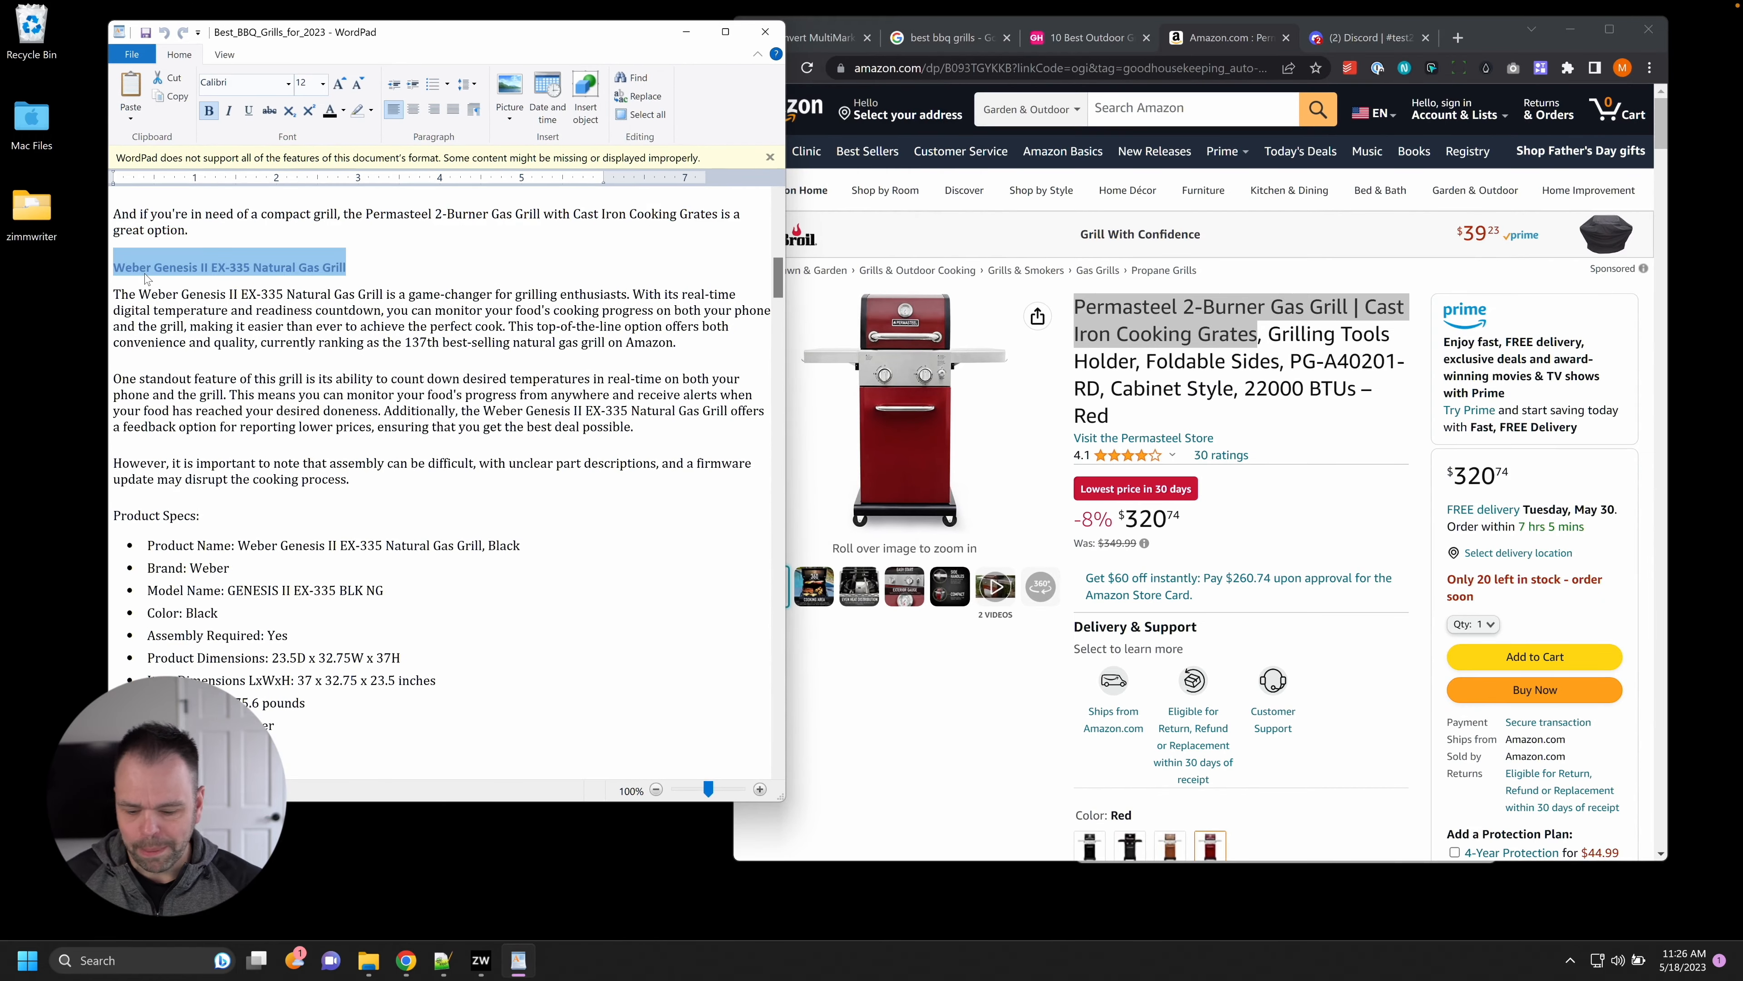
Search Amazon for the Weber Genesis II EX-335 Natural Gas Grill and open the Weber Genesis E-335 listing.
{"action": "left_click", "coordinate": [1167, 110]}
{"action": "key", "text": "ctrl+v"}
{"action": "left_click", "coordinate": [1314, 123]}
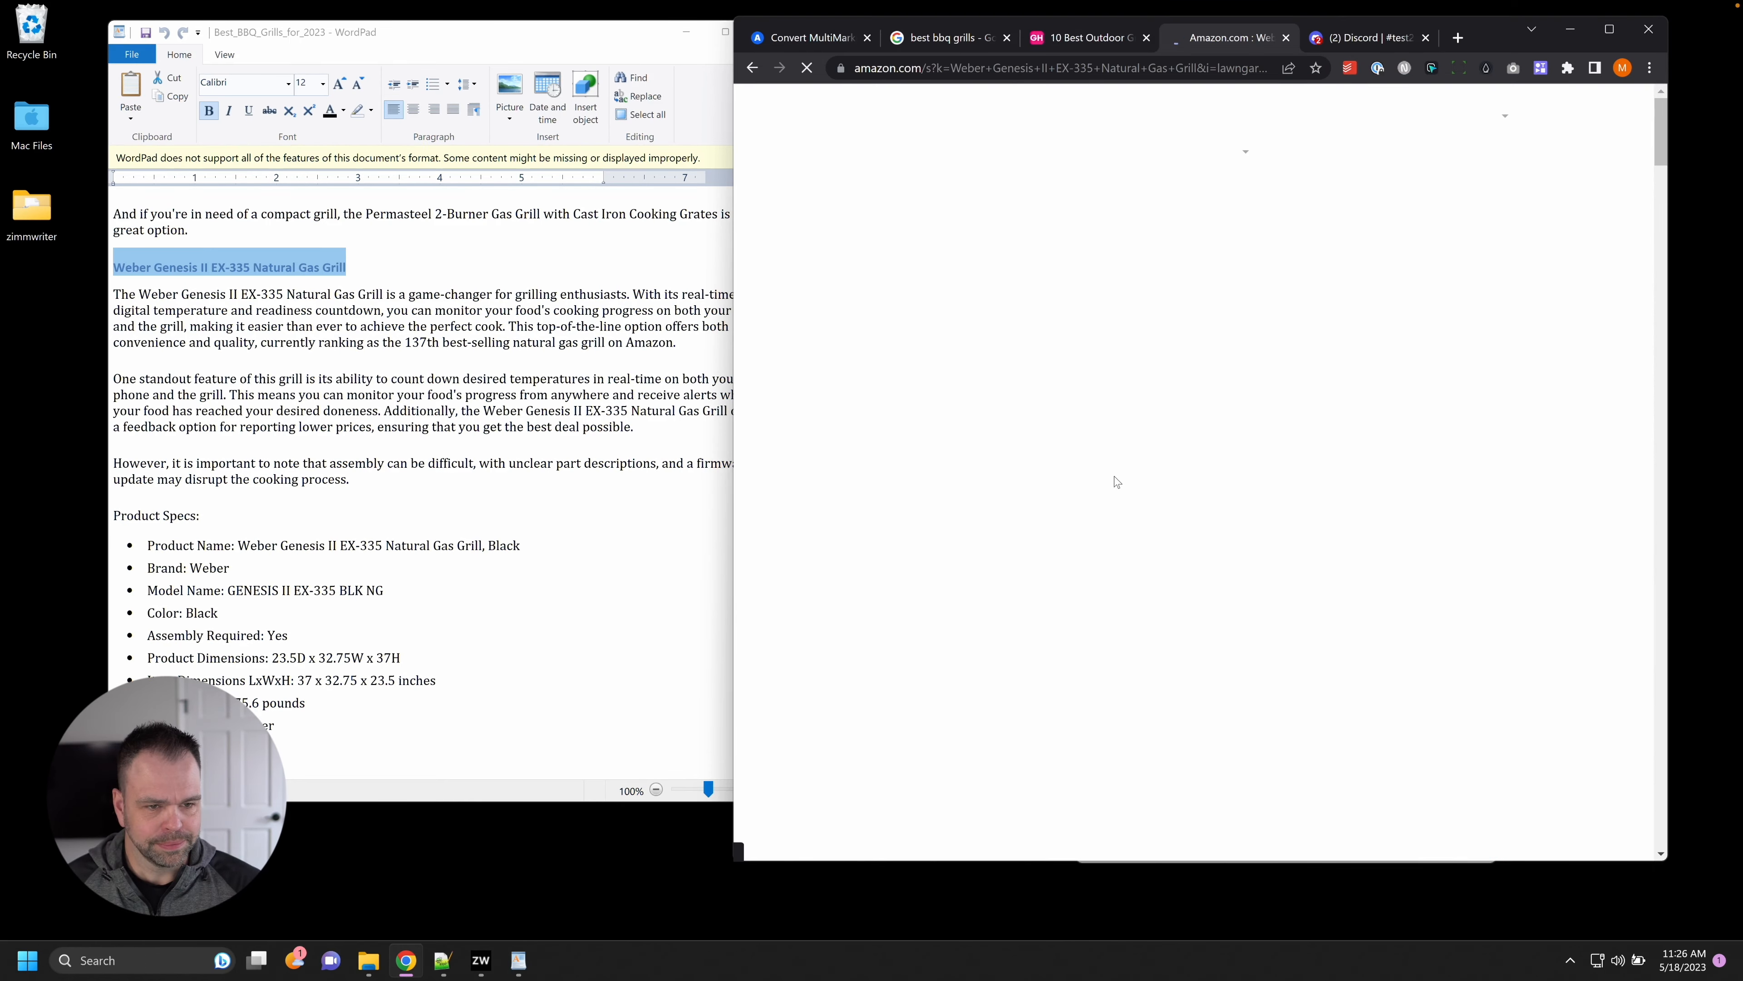
{"action": "scroll", "coordinate": [1387, 677], "scroll_direction": "down", "scroll_amount": 7}
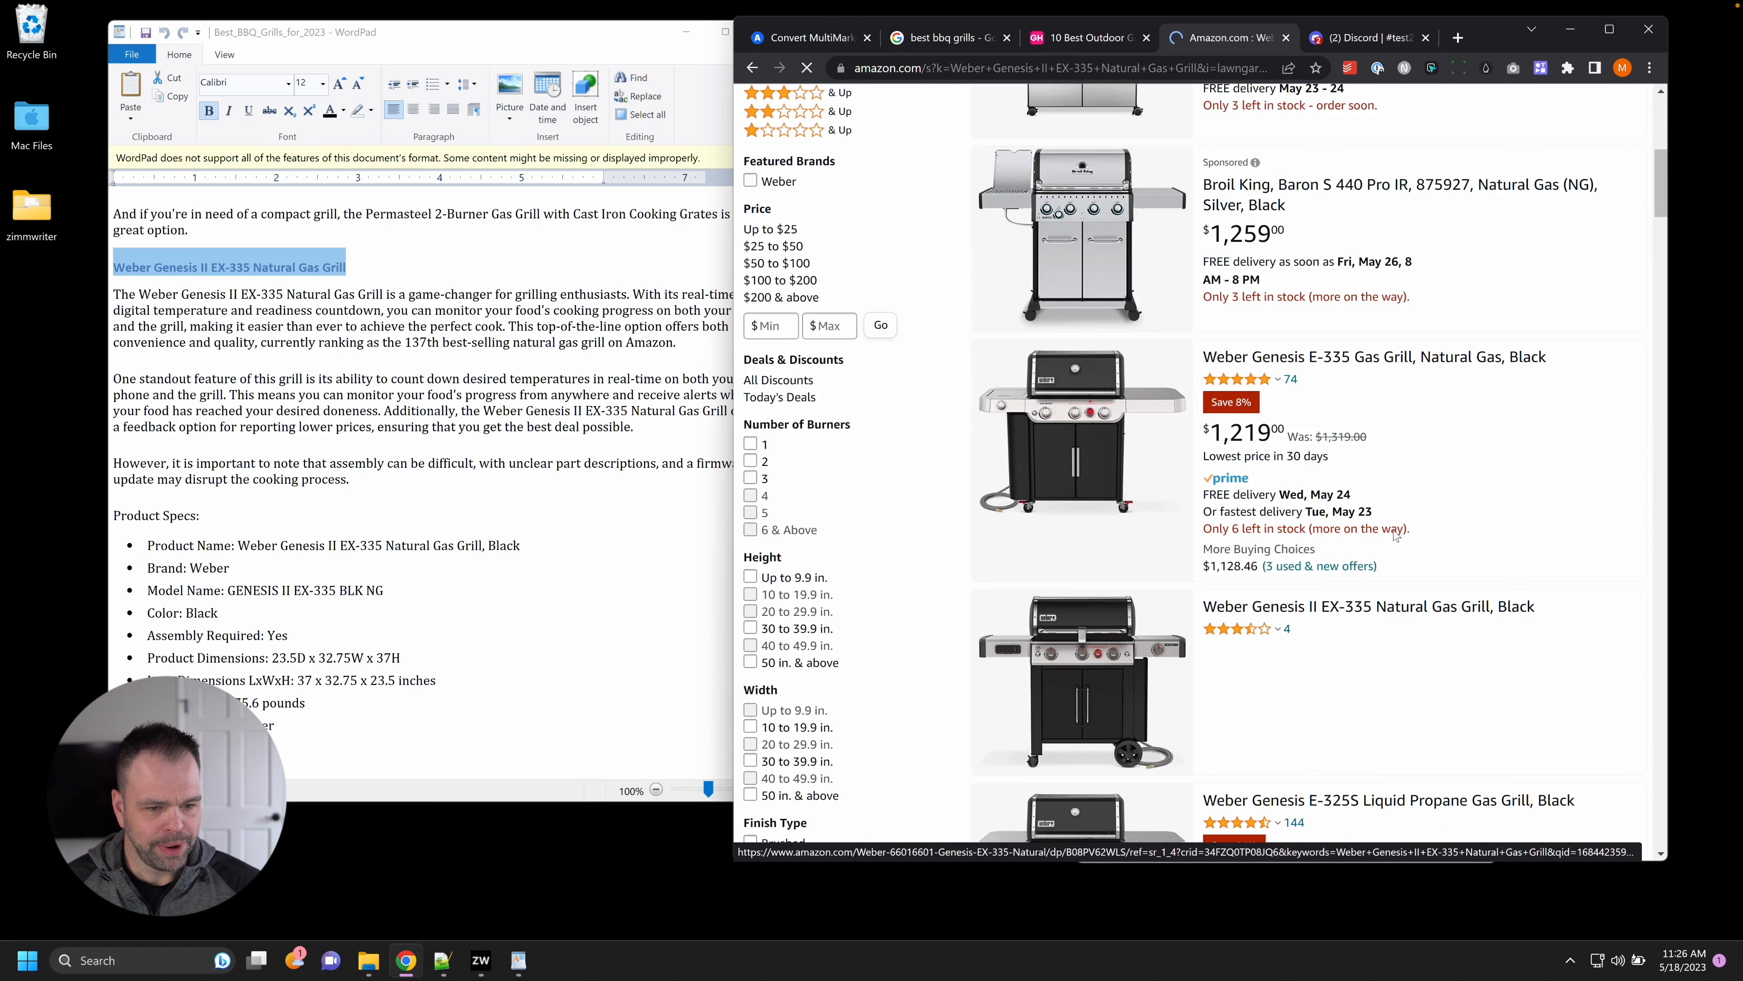
{"action": "left_click", "coordinate": [1393, 358]}
Narrow the WordPad article beside the browser and scroll through the $1,219 product page.
{"action": "left_click", "coordinate": [591, 479]}
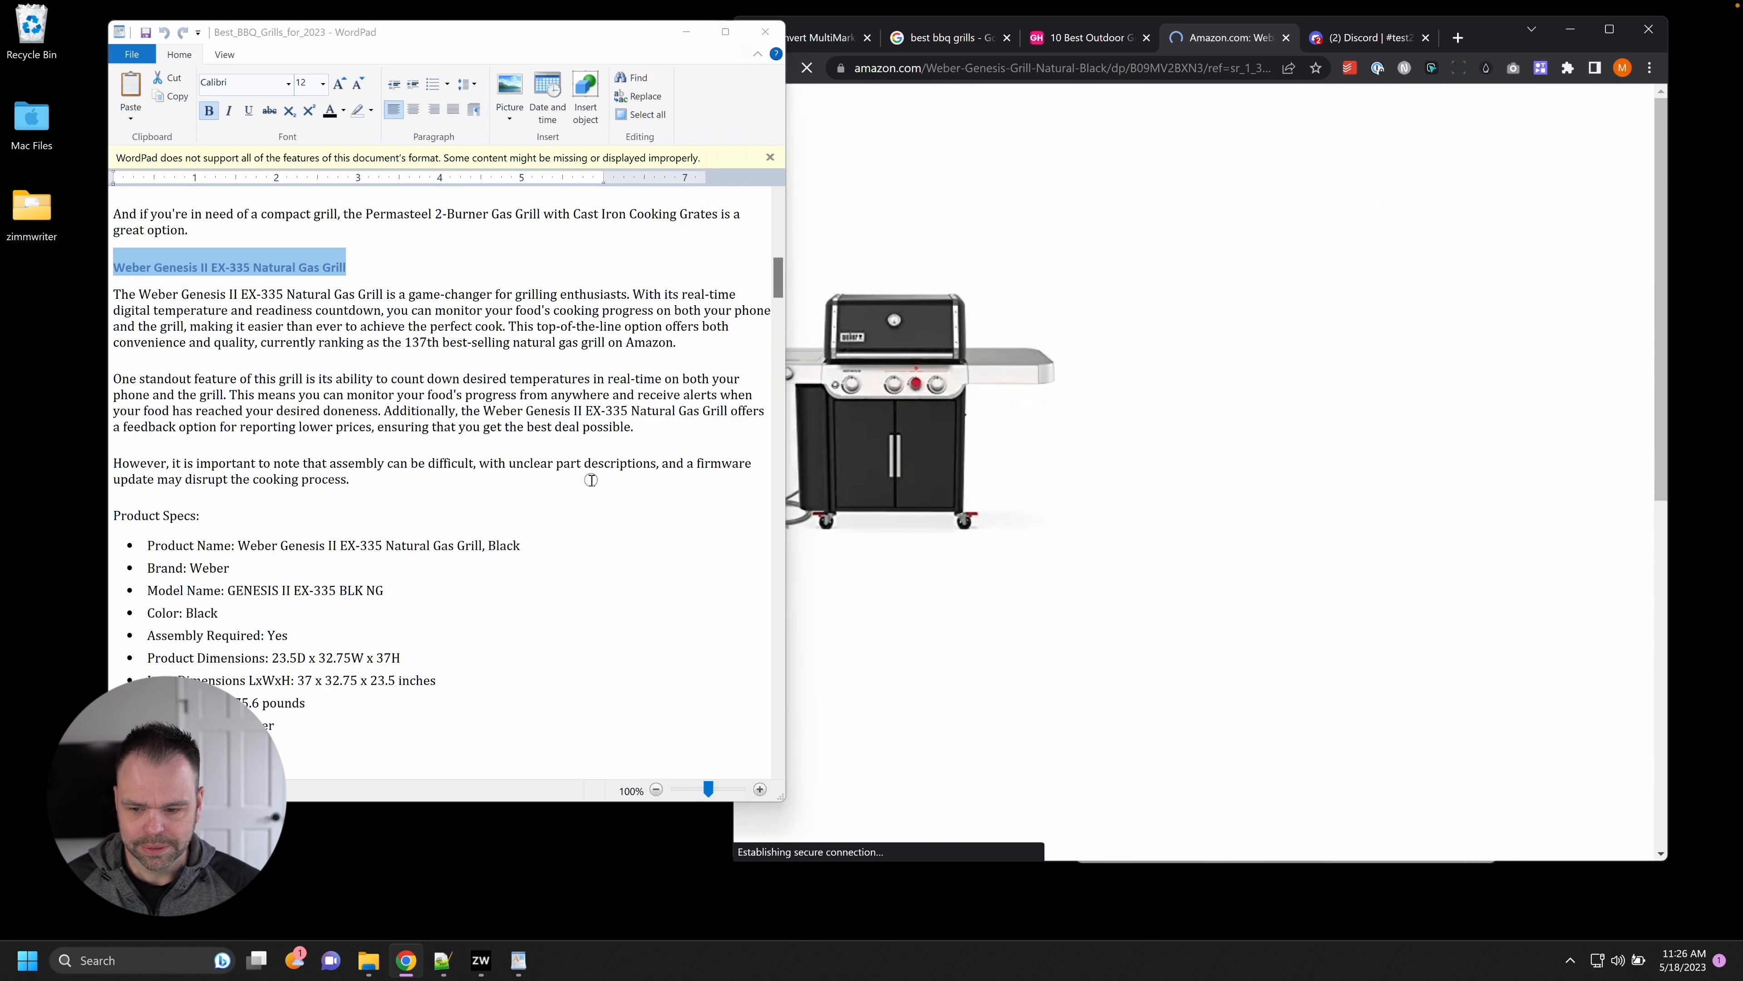
{"action": "left_click_drag", "start_coordinate": [787, 360], "coordinate": [721, 361]}
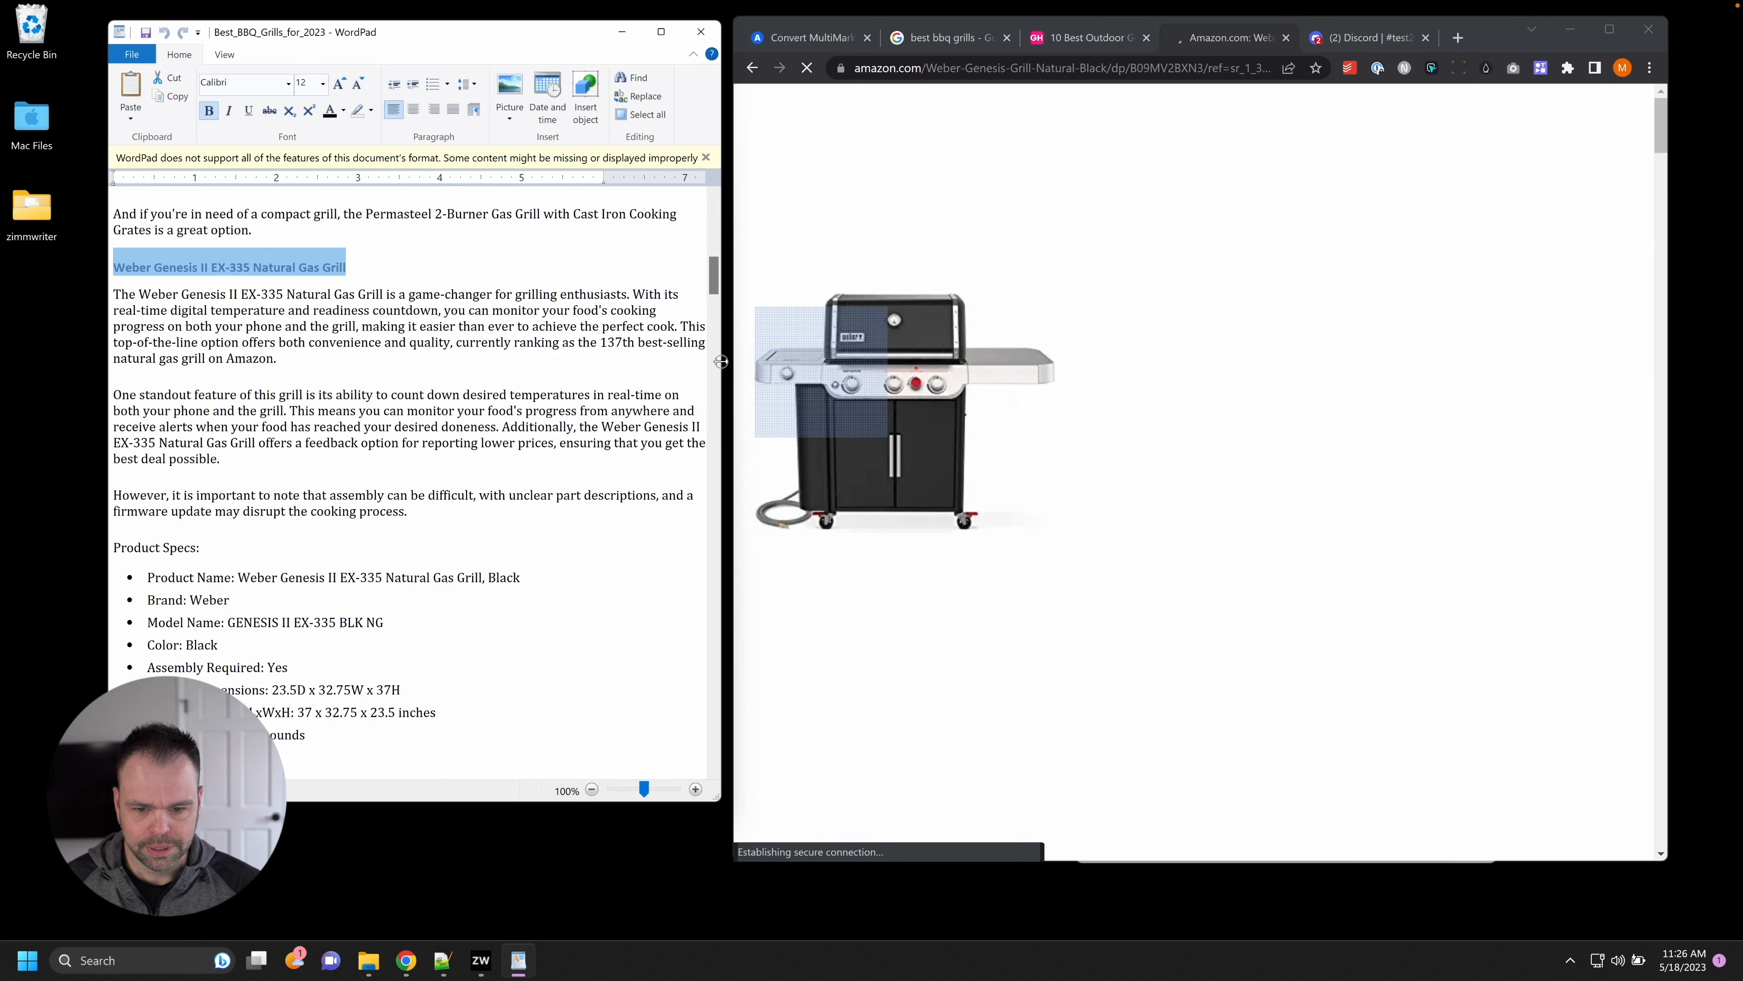
{"action": "left_click_drag", "start_coordinate": [718, 802], "coordinate": [726, 859]}
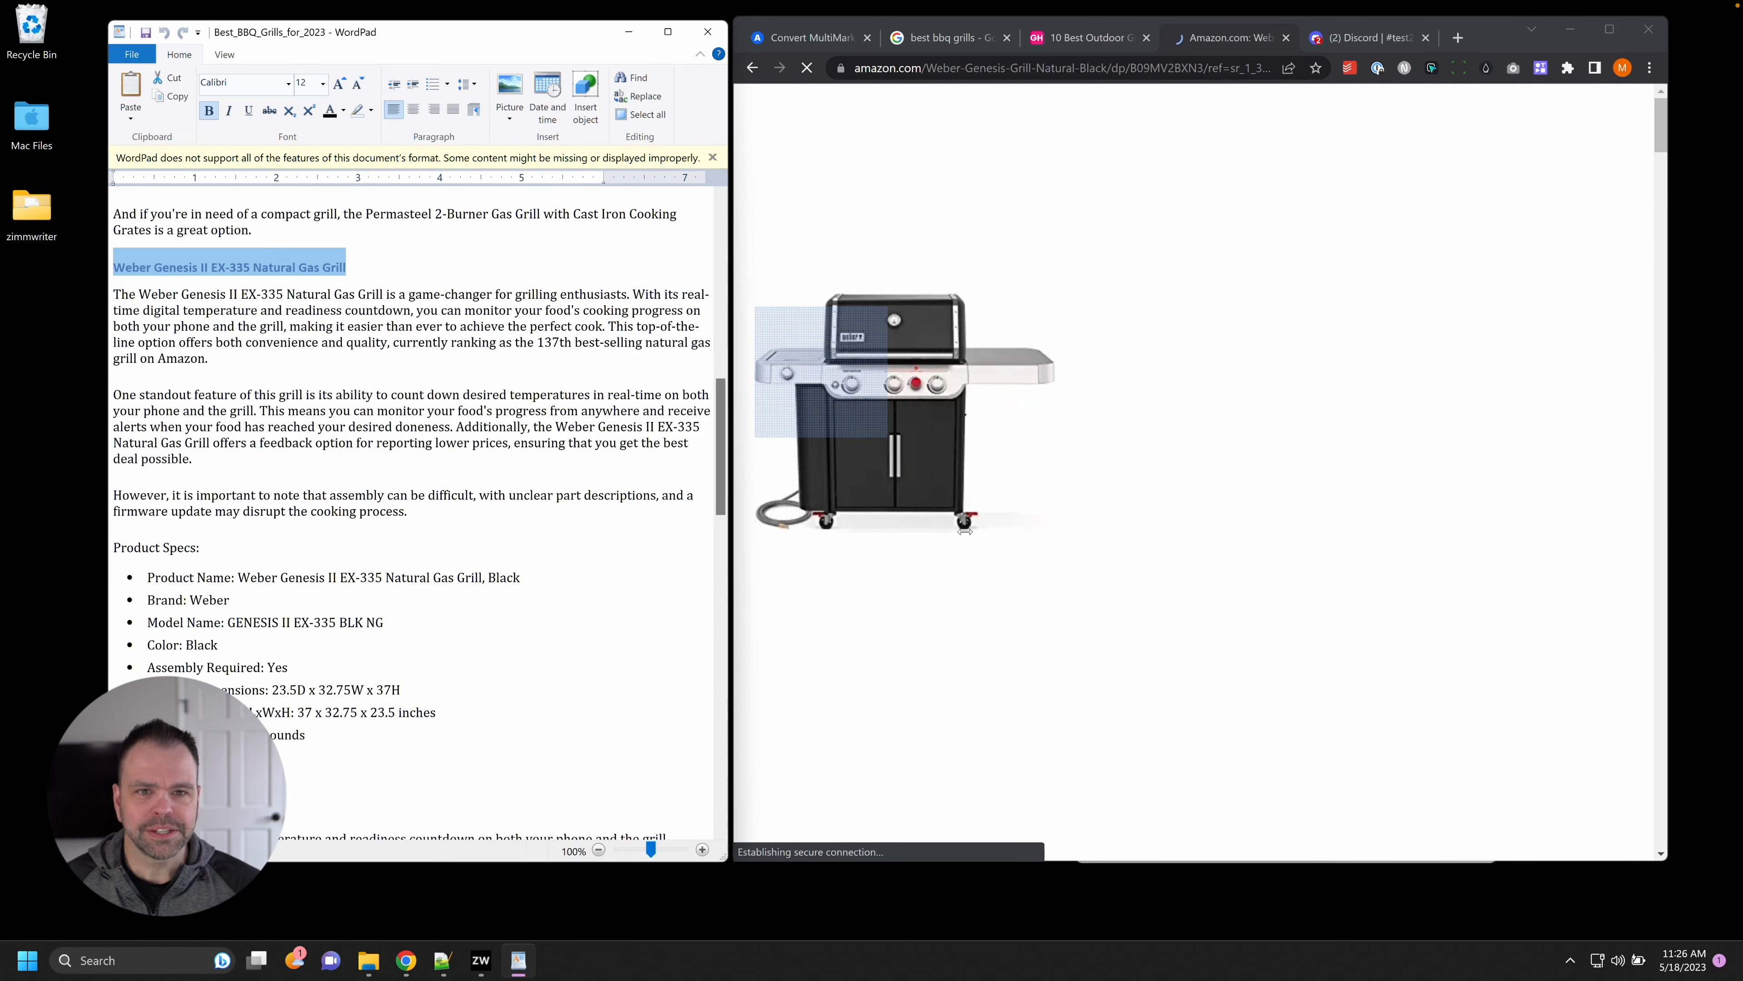
{"action": "scroll", "coordinate": [1349, 356], "scroll_direction": "down", "scroll_amount": 3}
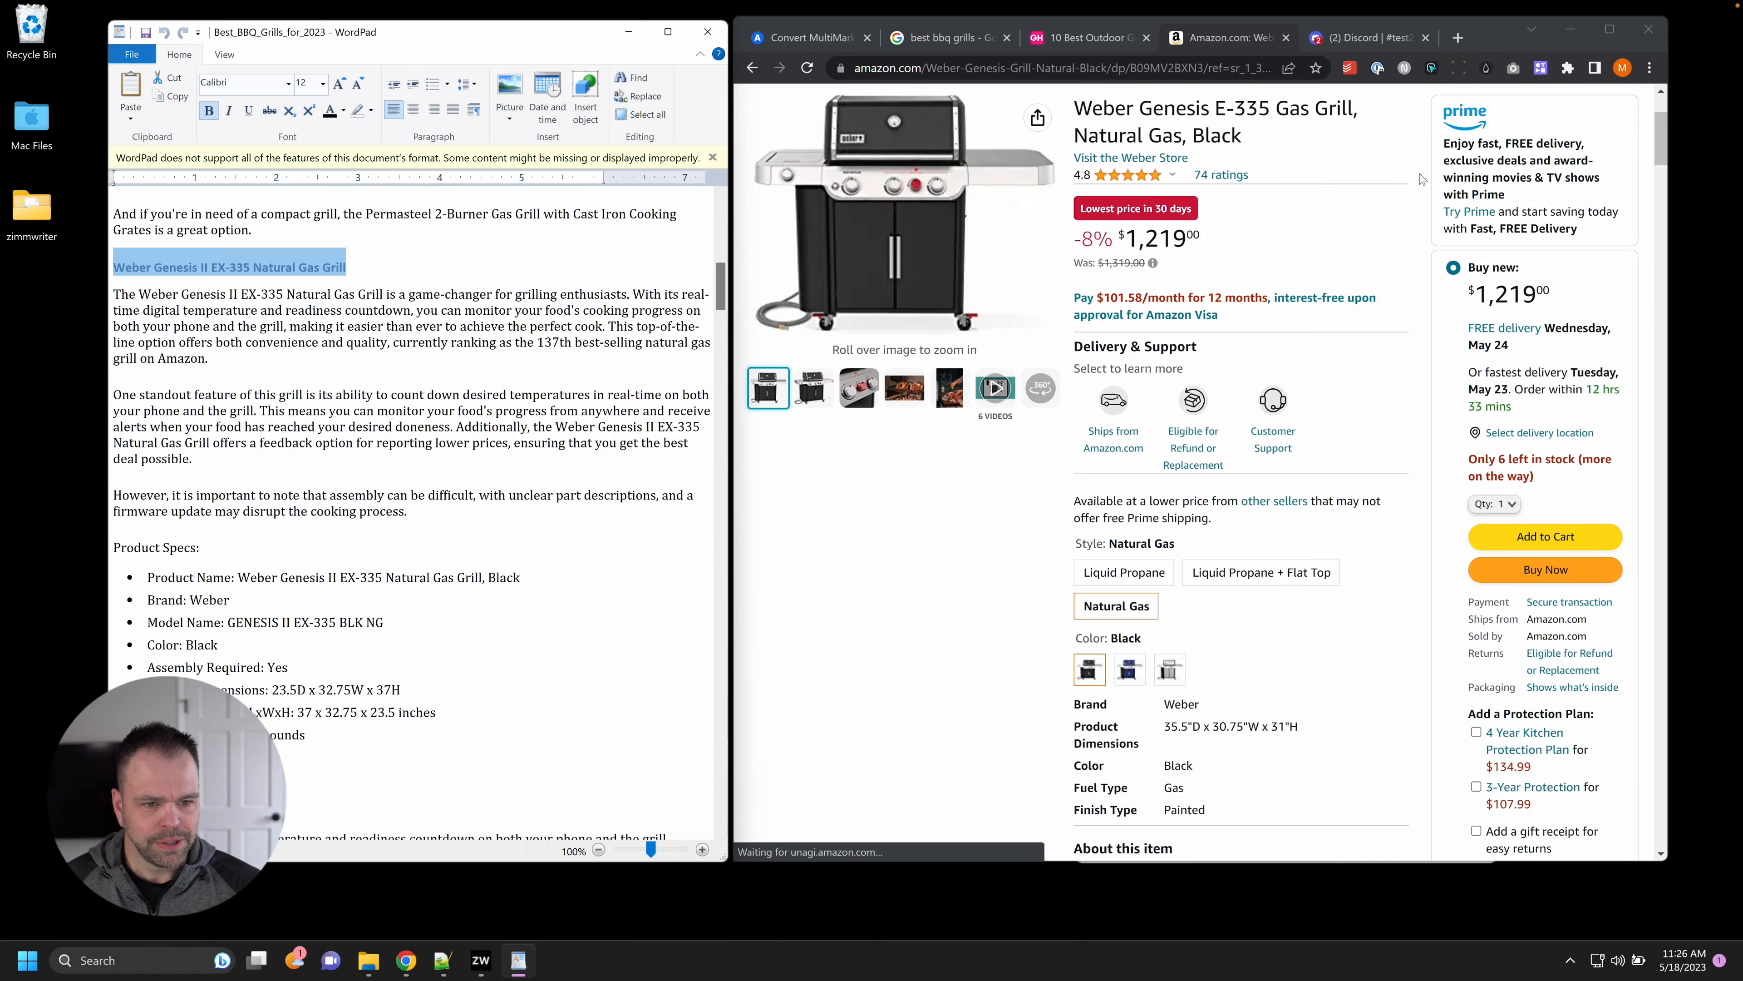
{"action": "scroll", "coordinate": [1344, 448], "scroll_direction": "down", "scroll_amount": 15}
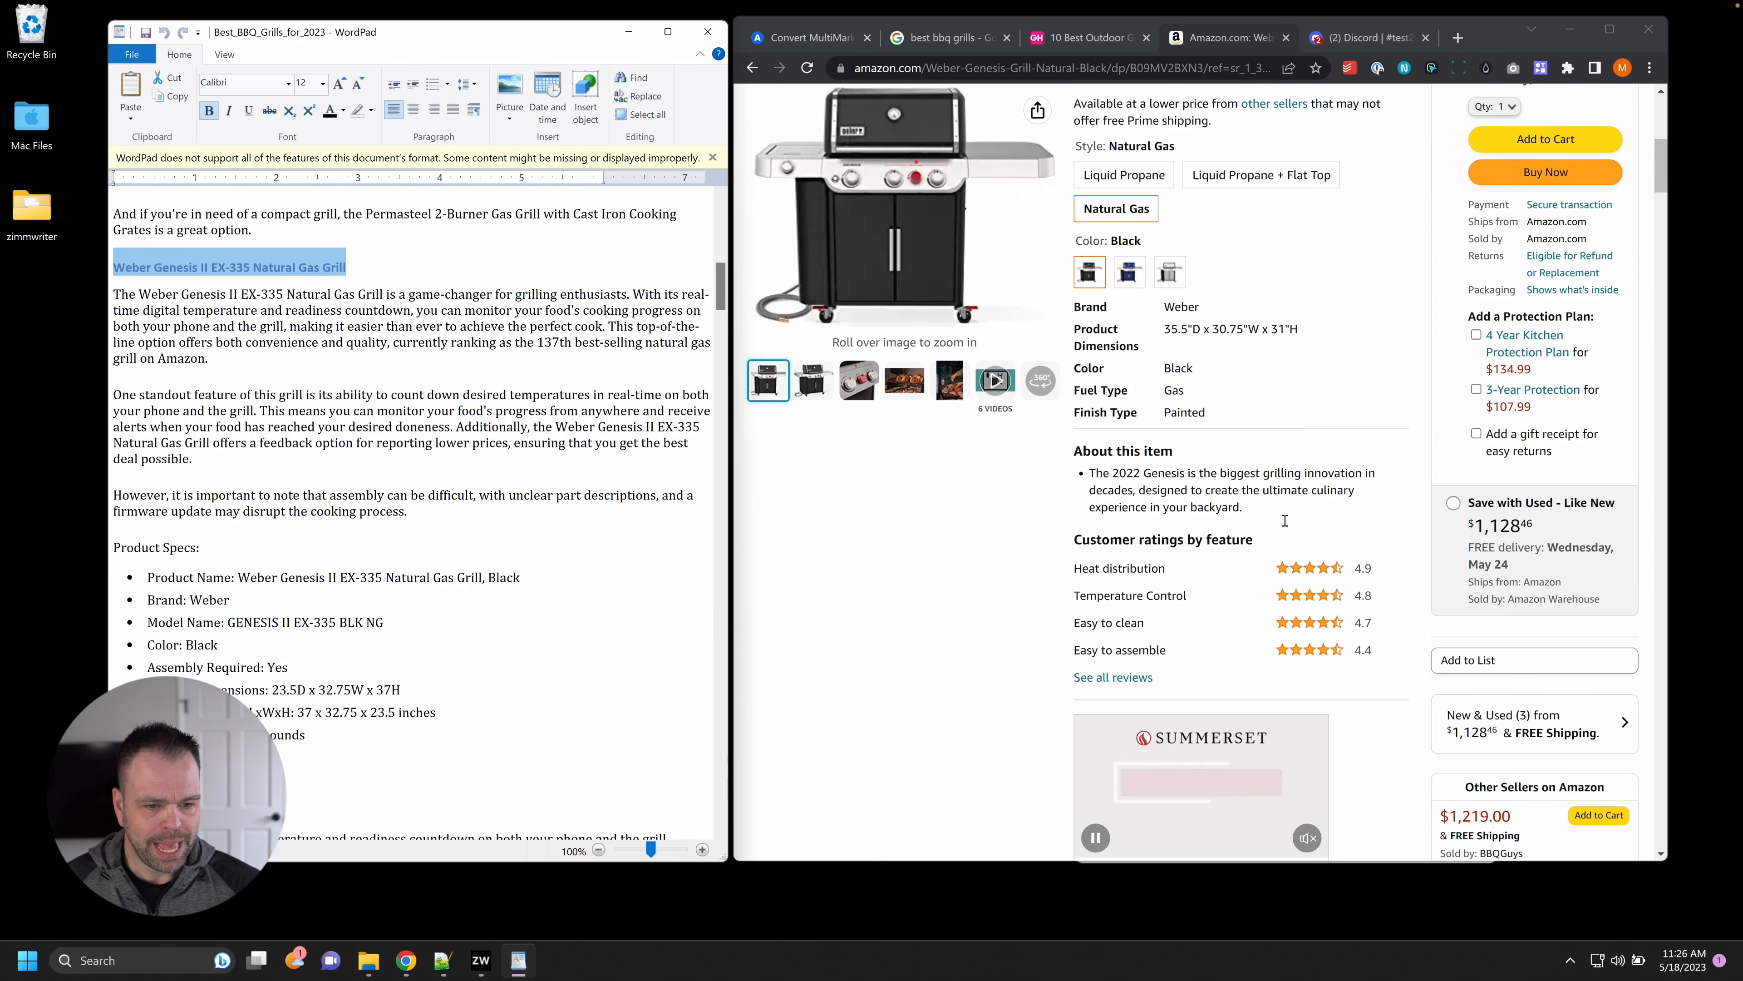
{"action": "scroll", "coordinate": [1293, 554], "scroll_direction": "down", "scroll_amount": 15}
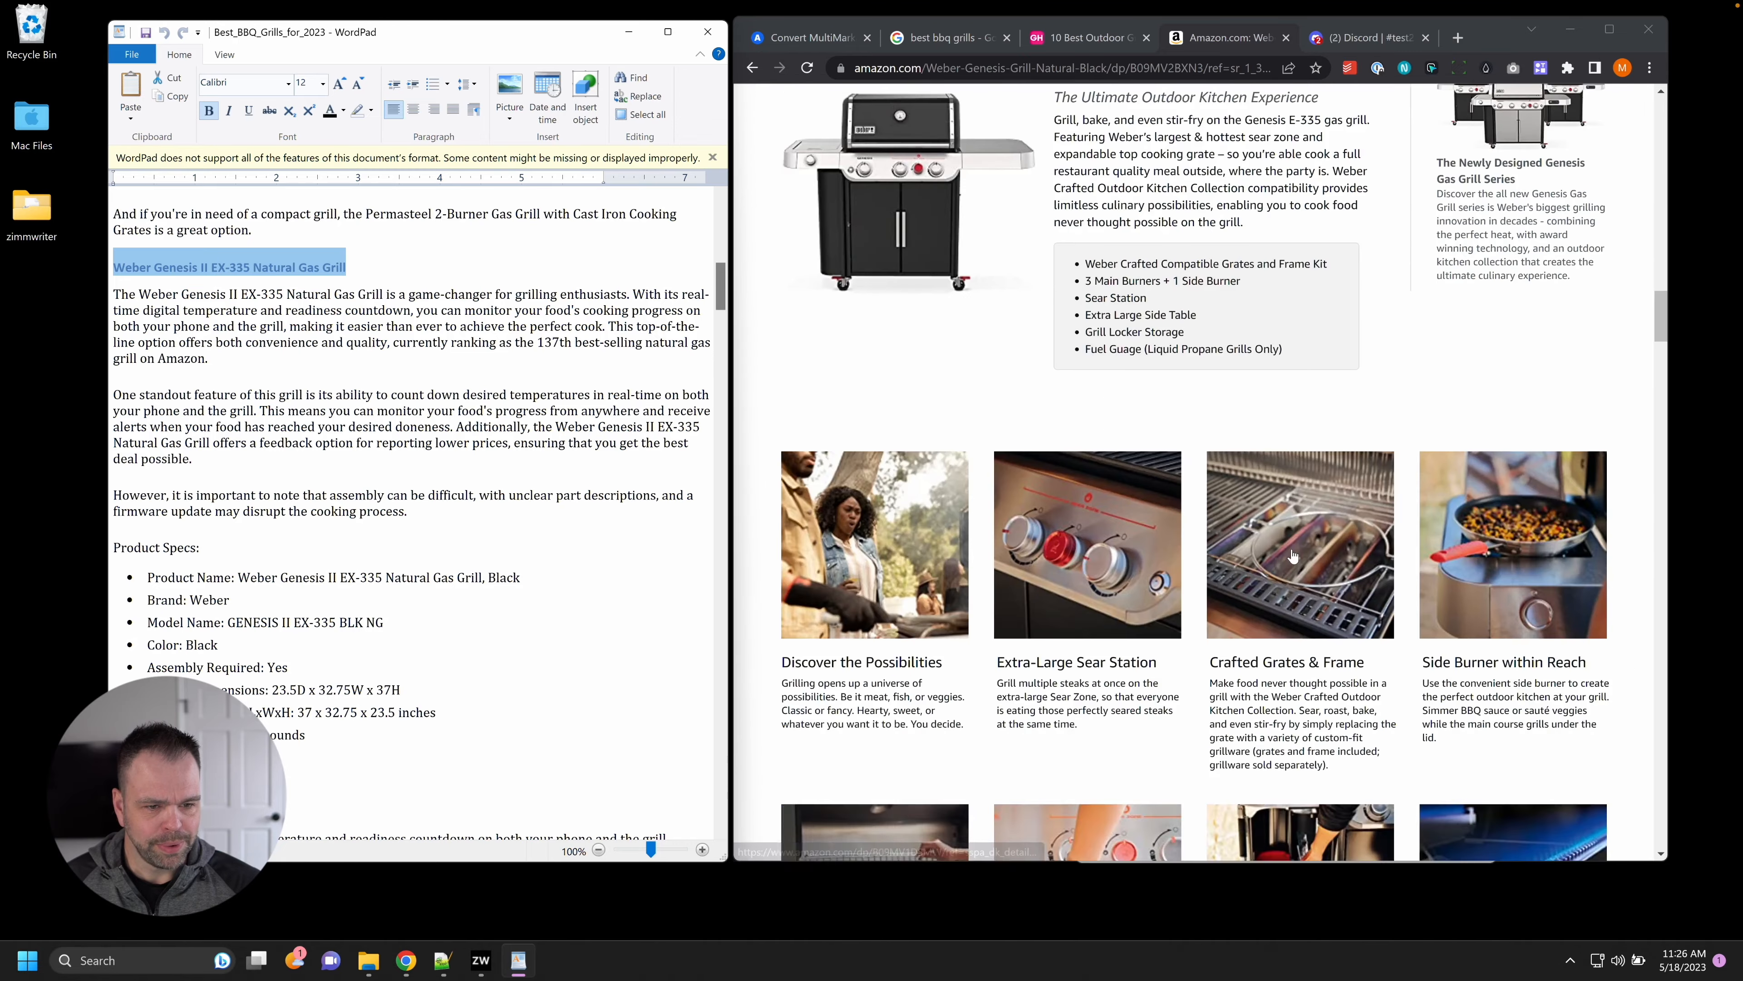
{"action": "scroll", "coordinate": [1293, 554], "scroll_direction": "up", "scroll_amount": 4}
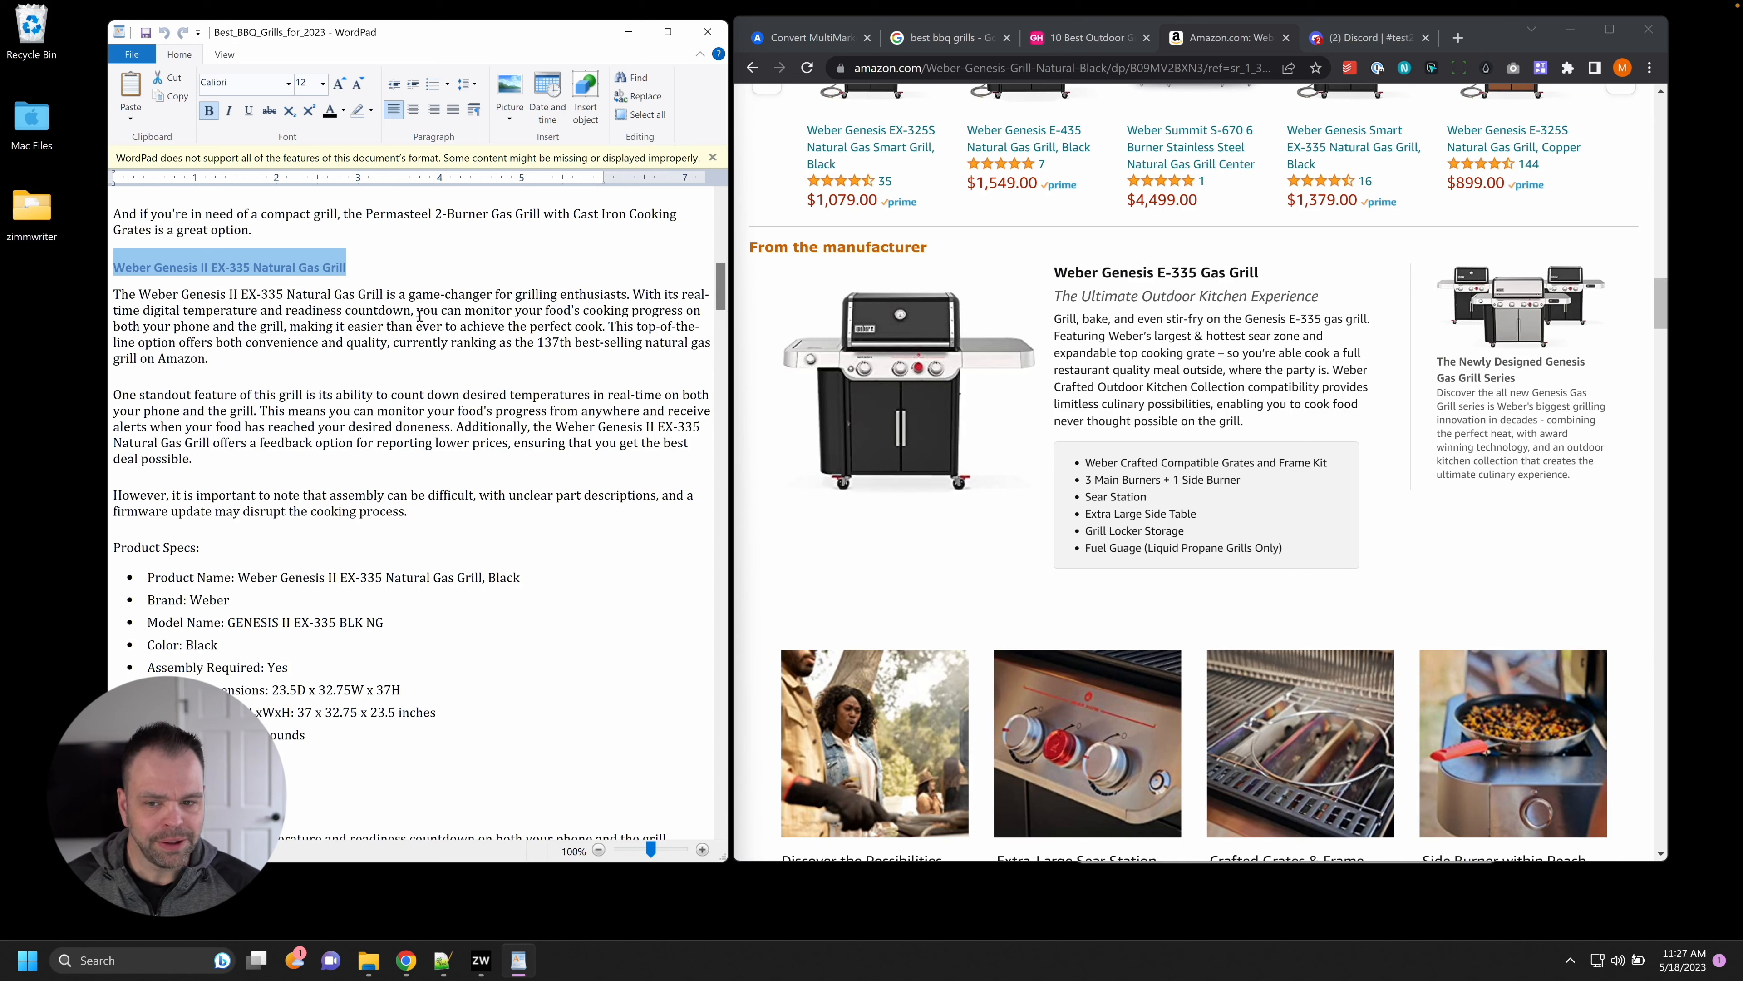
Search the Weber Genesis E-335 product page for 'countdown', then 'timer', scrolling through the listing.
{"action": "left_click", "coordinate": [1182, 363]}
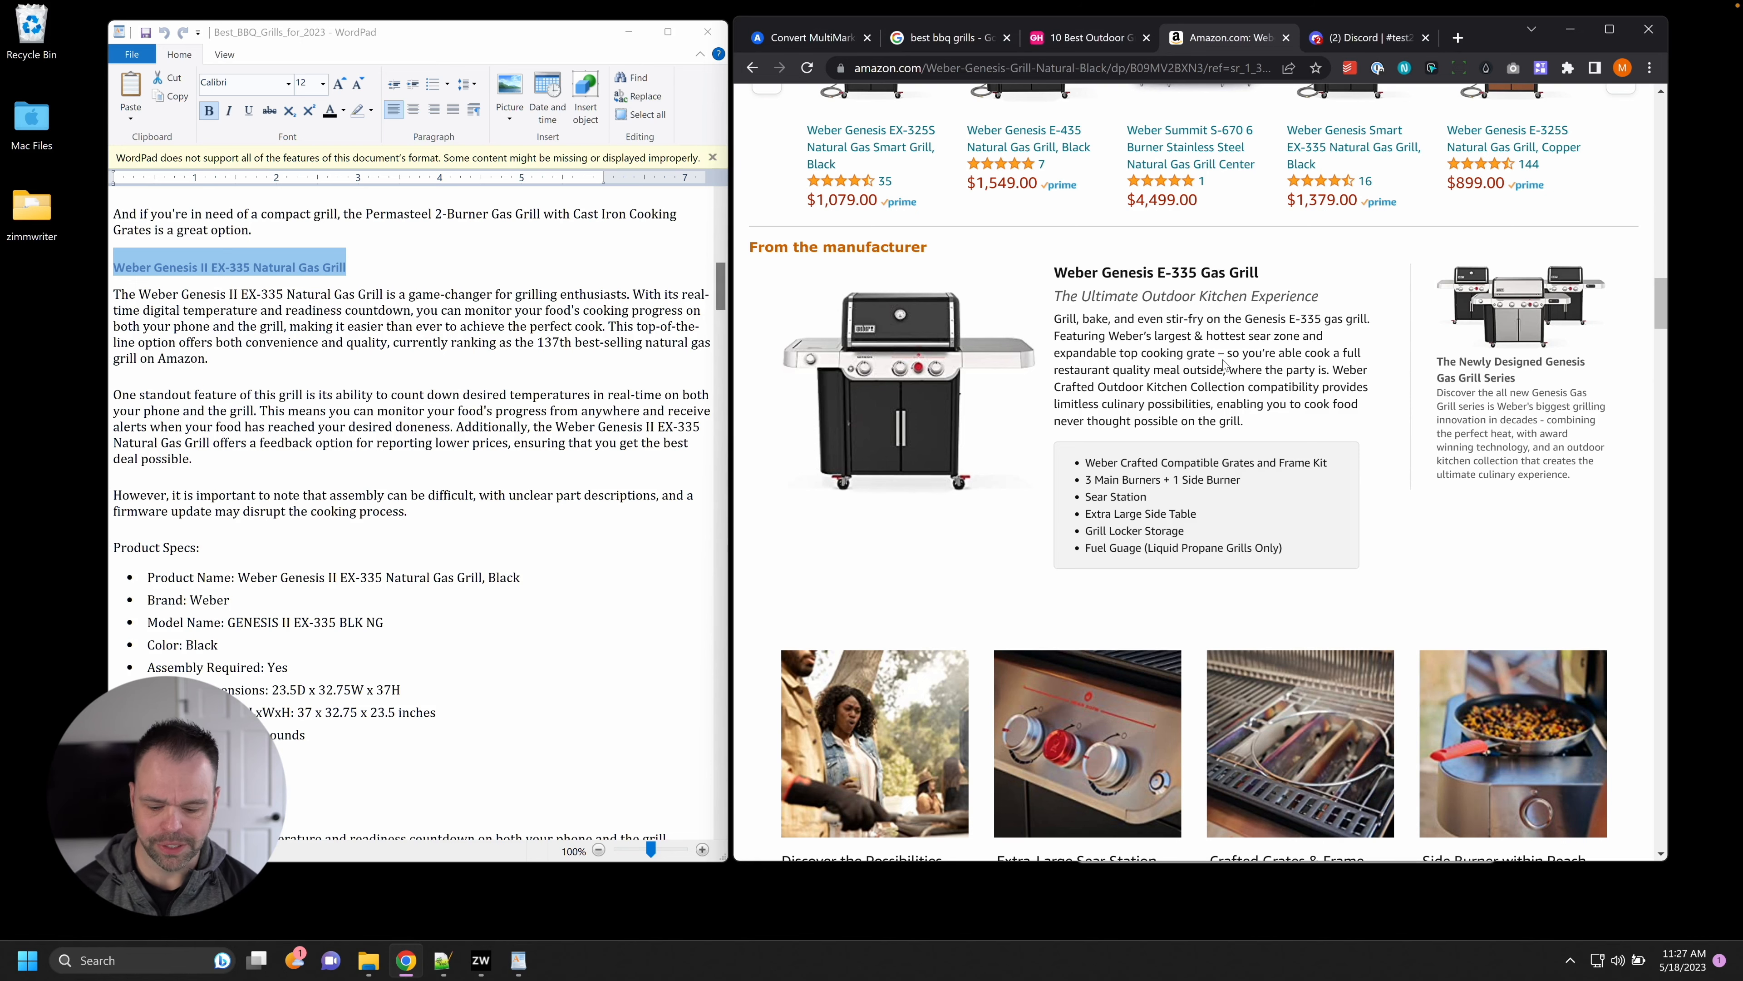
{"action": "key", "text": "ctrl+f"}
{"action": "type", "text": "countdown"}
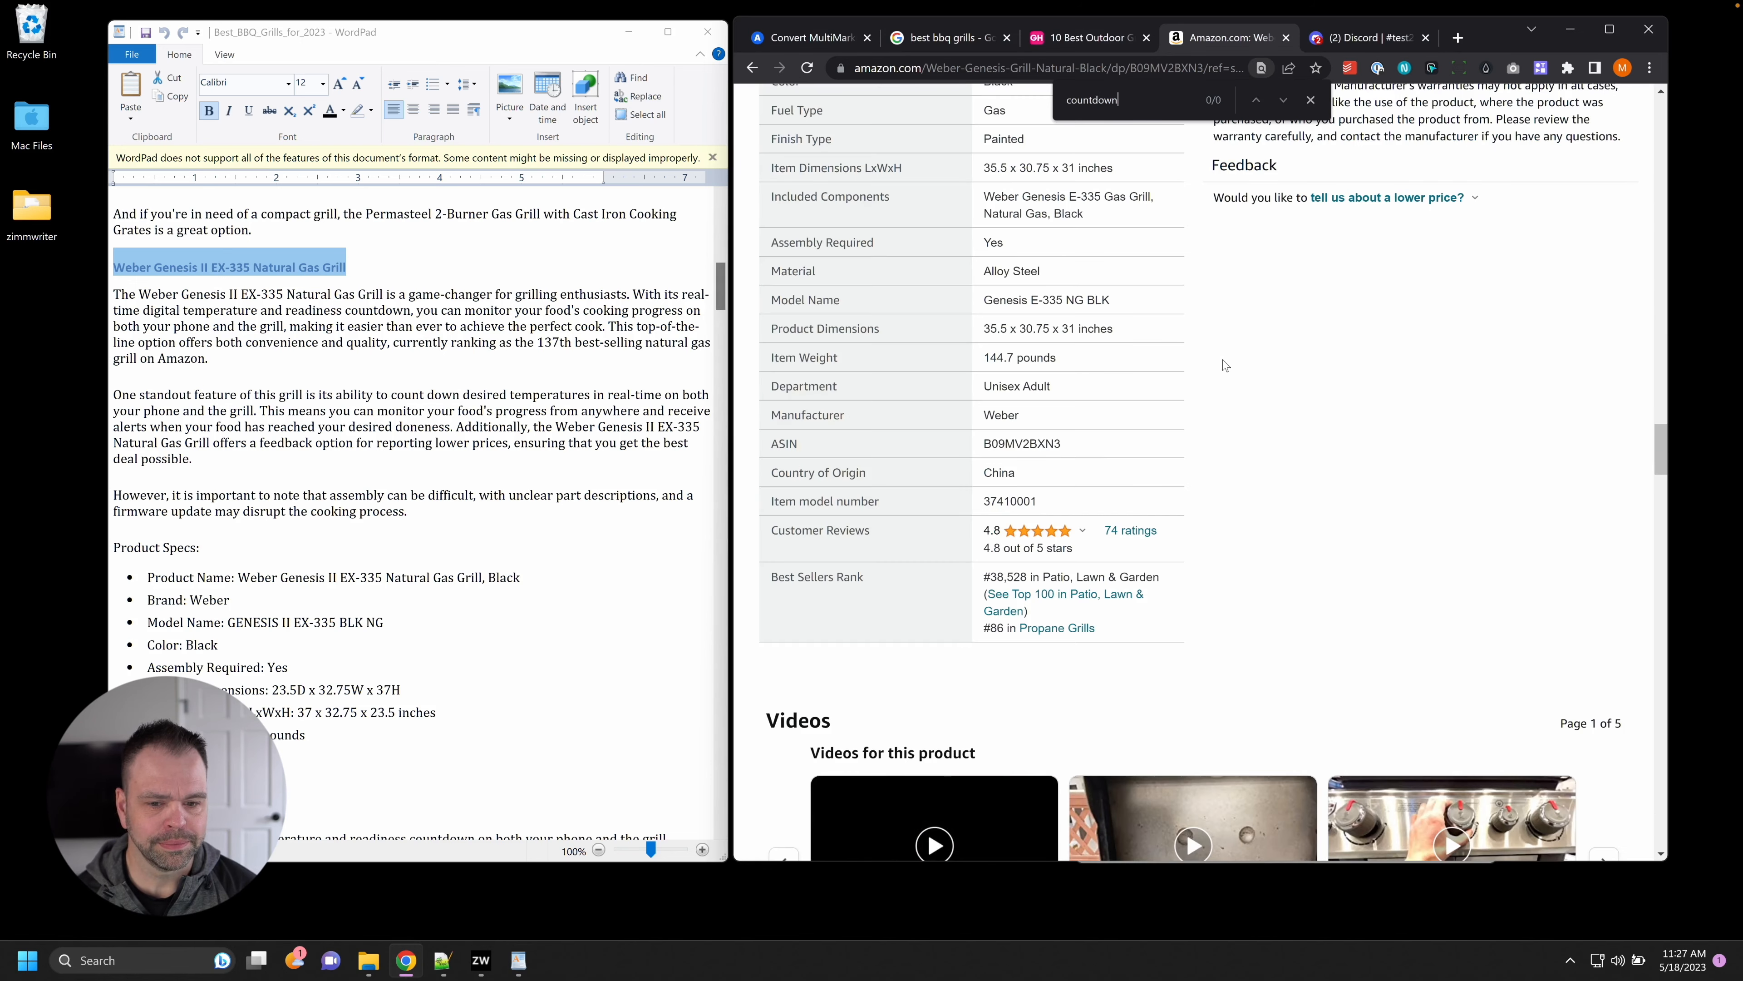
{"action": "key", "text": "ctrl+a"}
{"action": "type", "text": "d"}
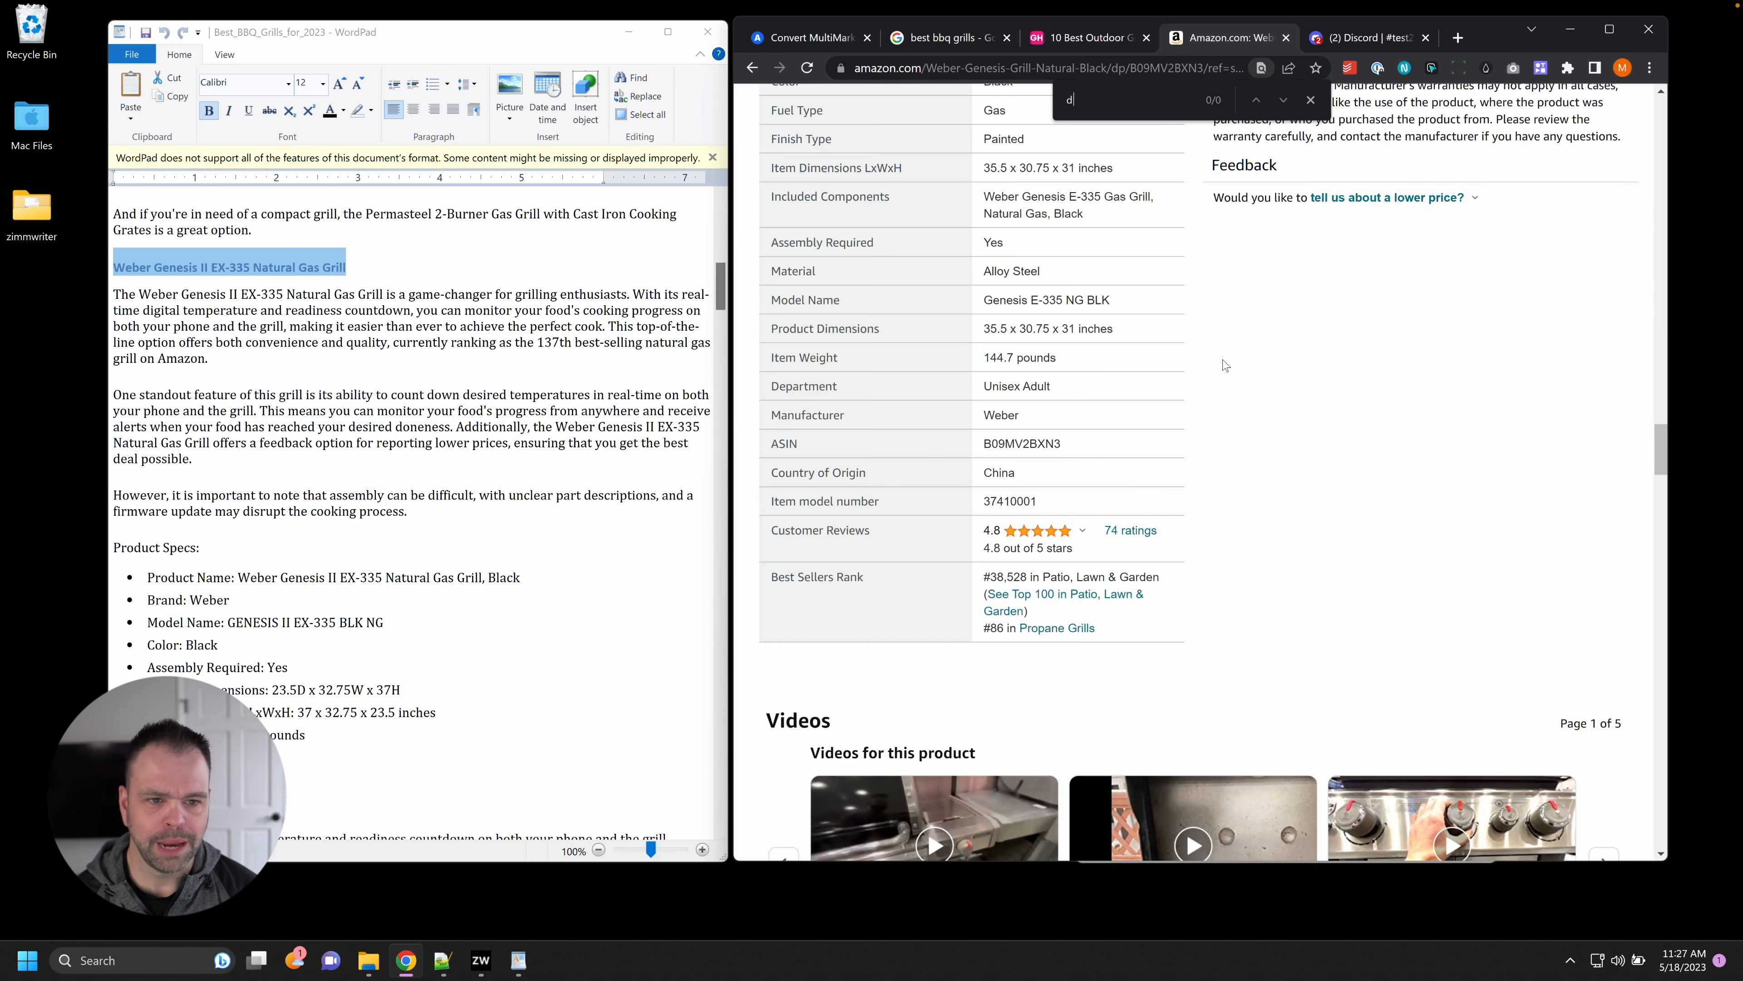
{"action": "key", "text": "BackSpace"}
{"action": "type", "text": "timer"}
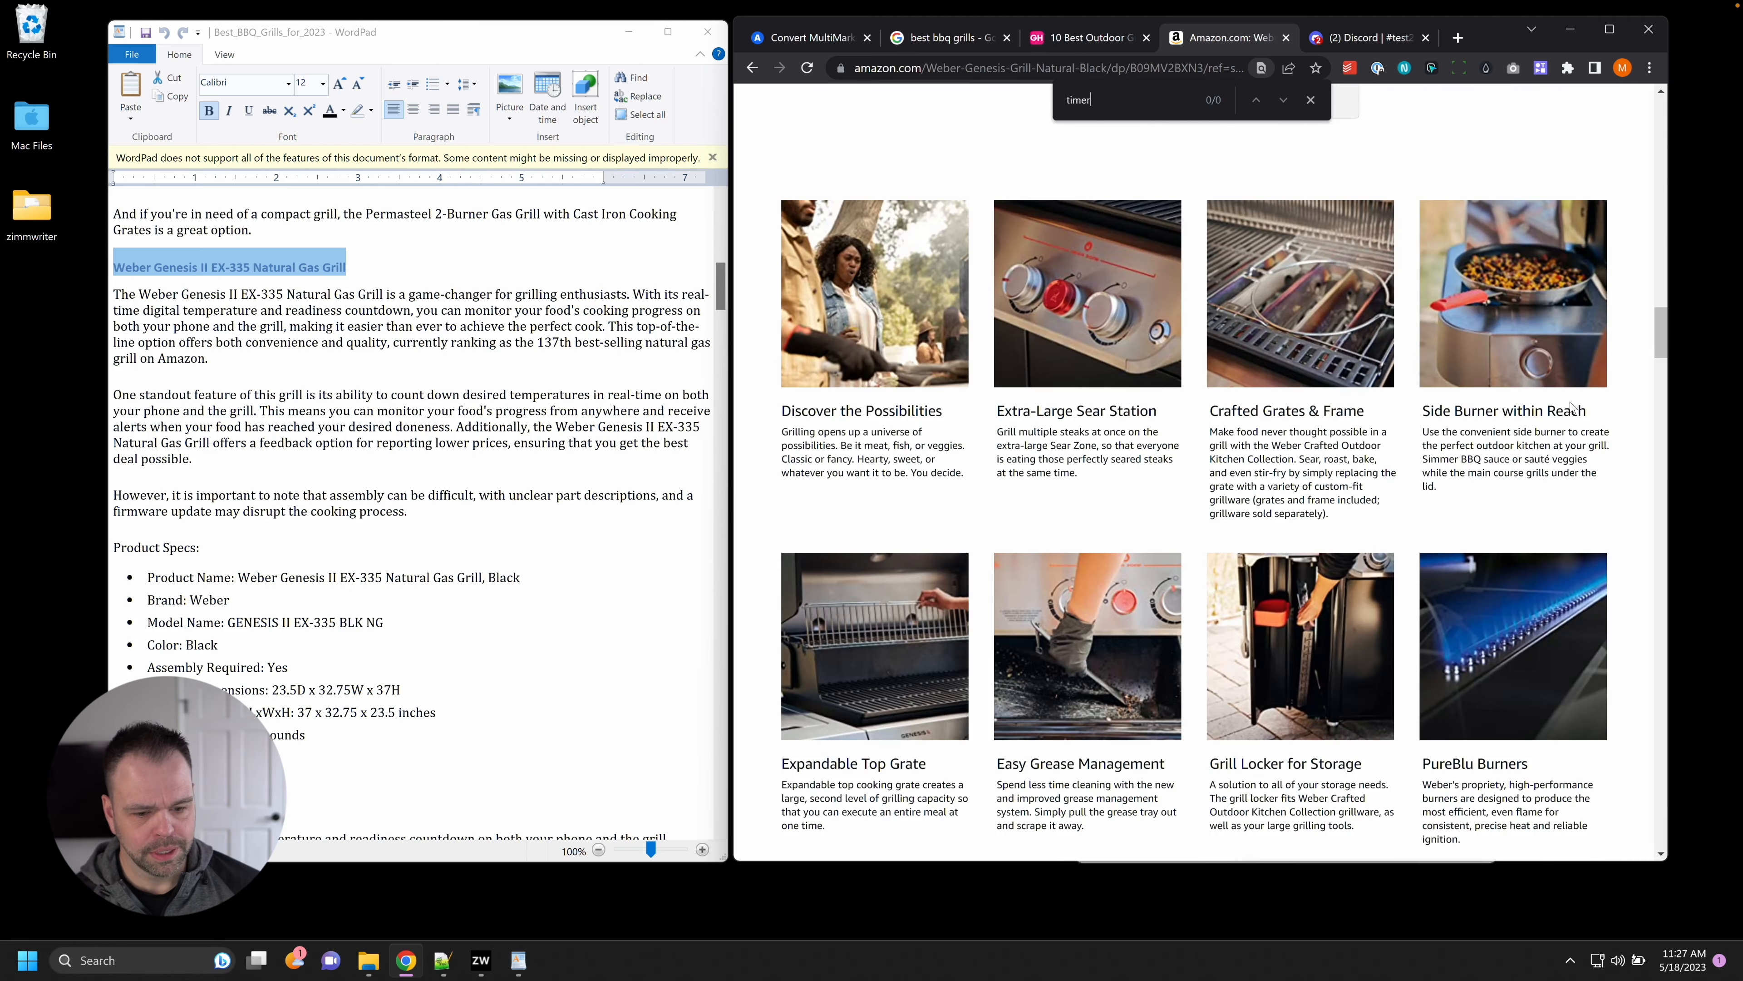
{"action": "scroll", "coordinate": [1356, 746], "scroll_direction": "up", "scroll_amount": 6}
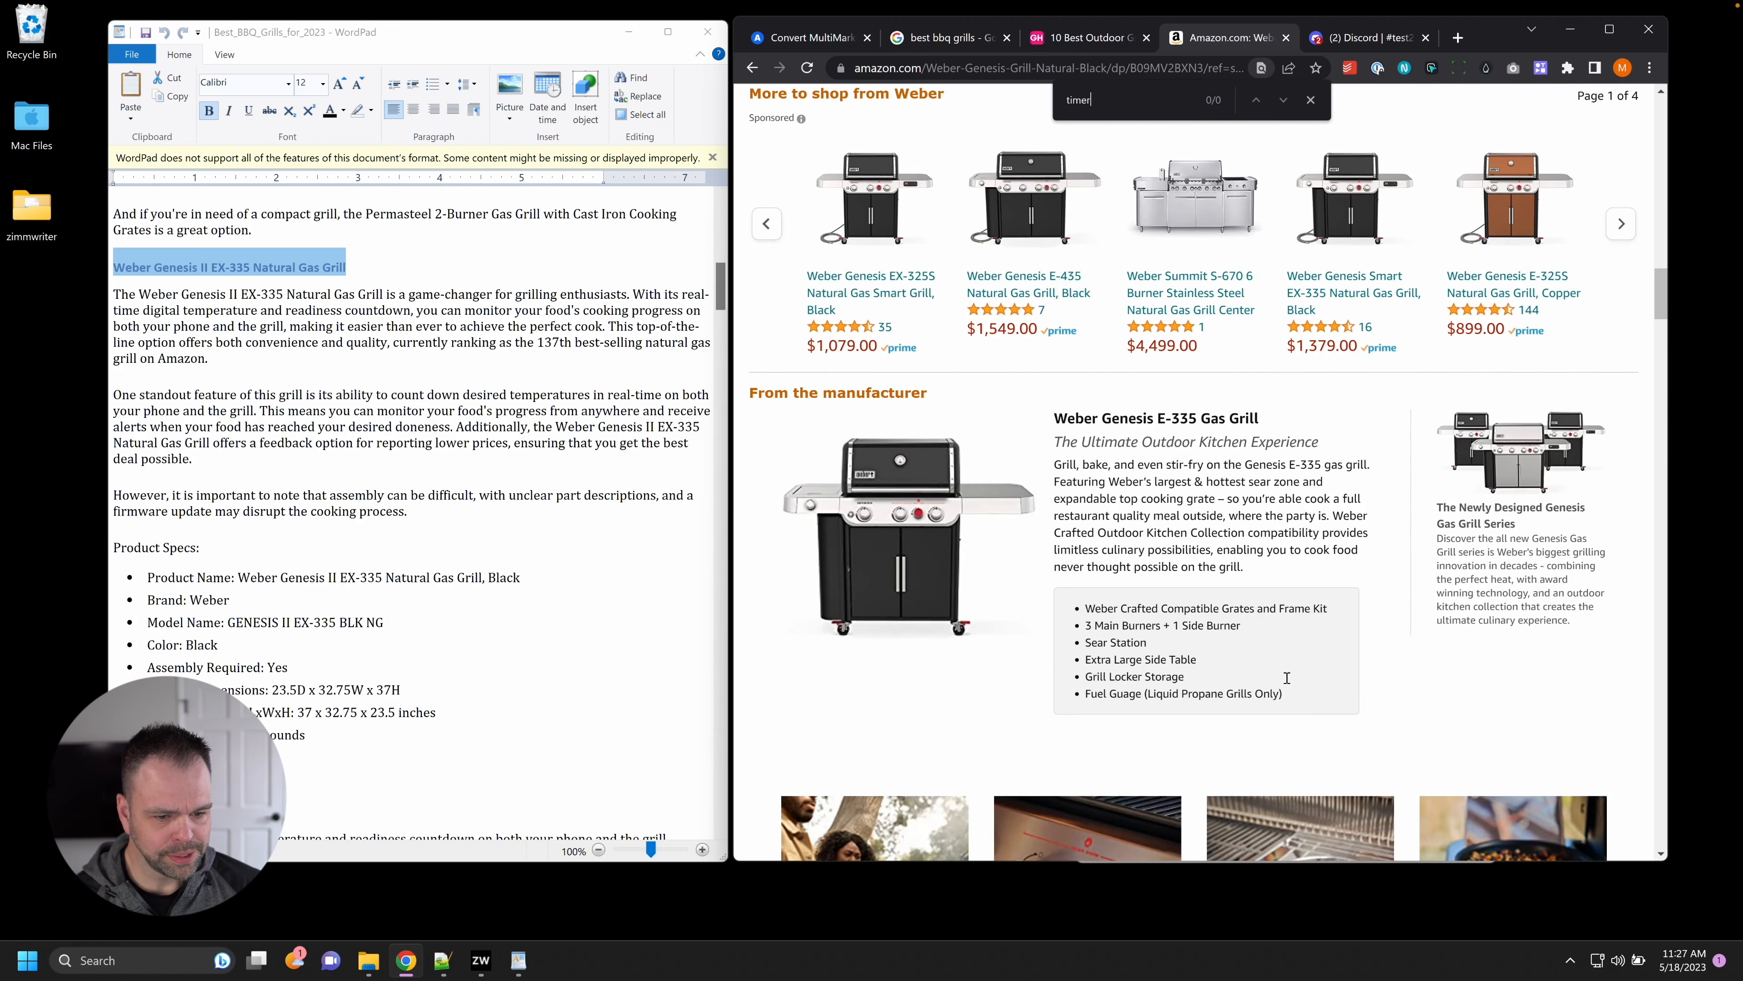
{"action": "scroll", "coordinate": [1288, 678], "scroll_direction": "down", "scroll_amount": 15}
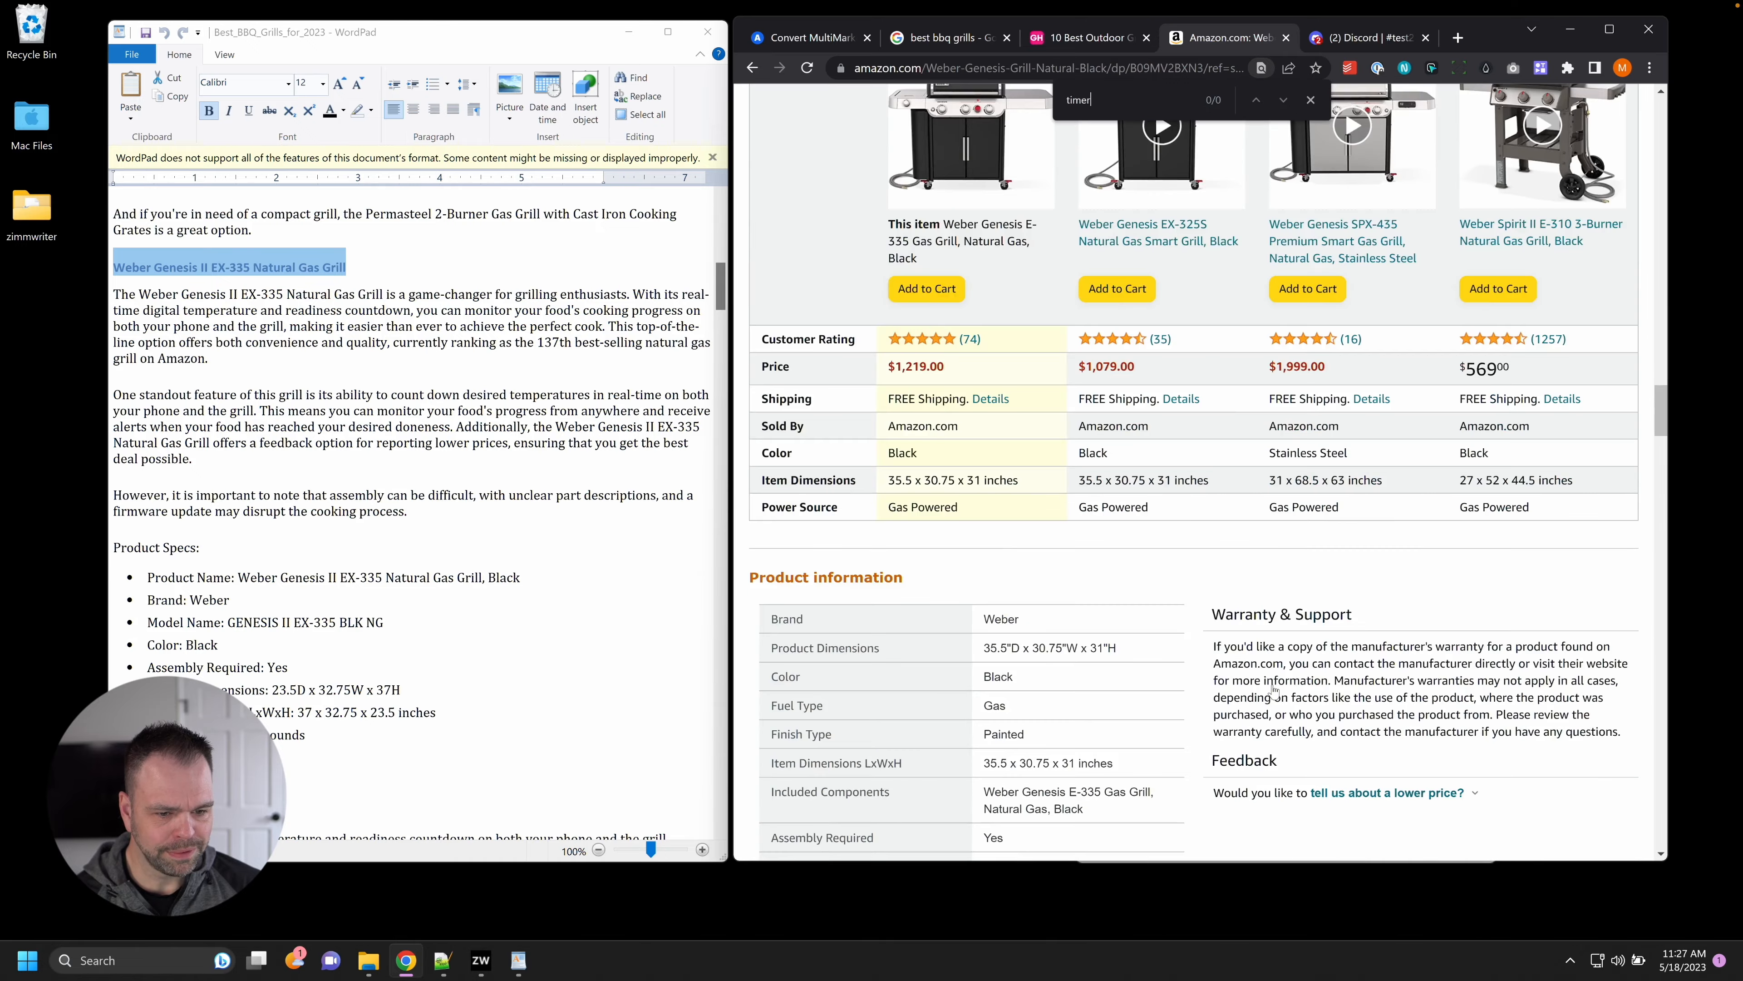
{"action": "scroll", "coordinate": [1273, 688], "scroll_direction": "down", "scroll_amount": 20}
{"action": "scroll", "coordinate": [1273, 688], "scroll_direction": "down", "scroll_amount": 12}
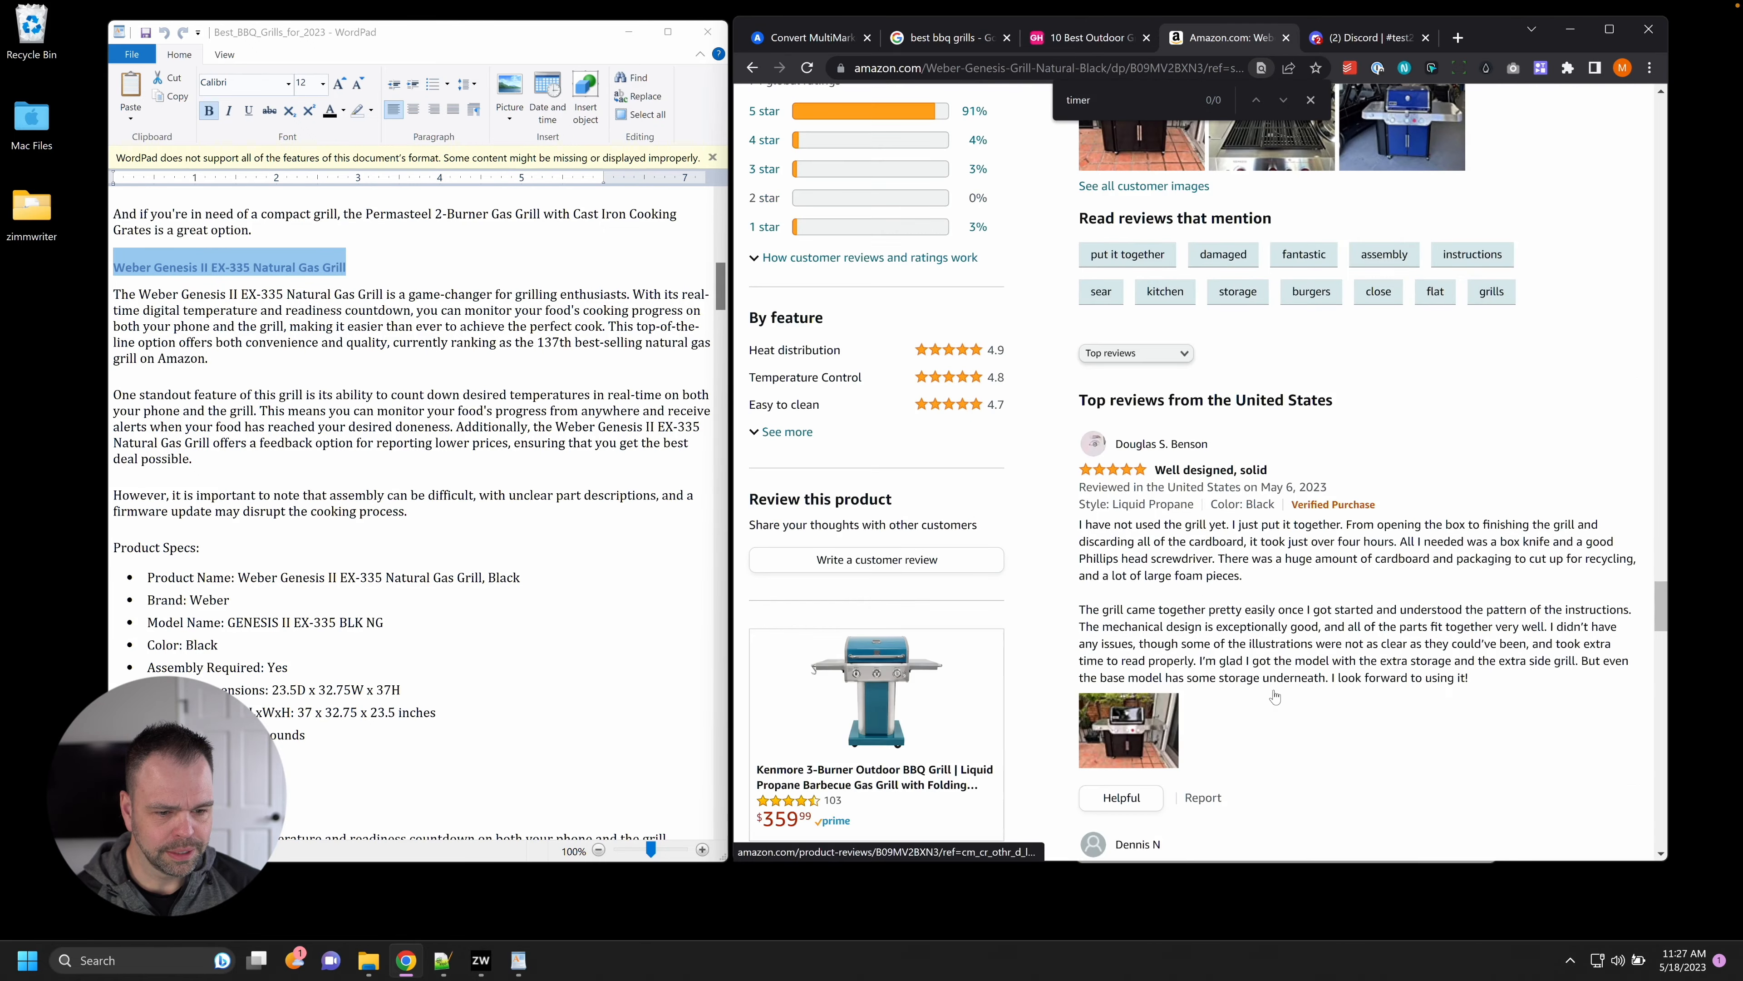
{"action": "scroll", "coordinate": [1274, 697], "scroll_direction": "down", "scroll_amount": 3}
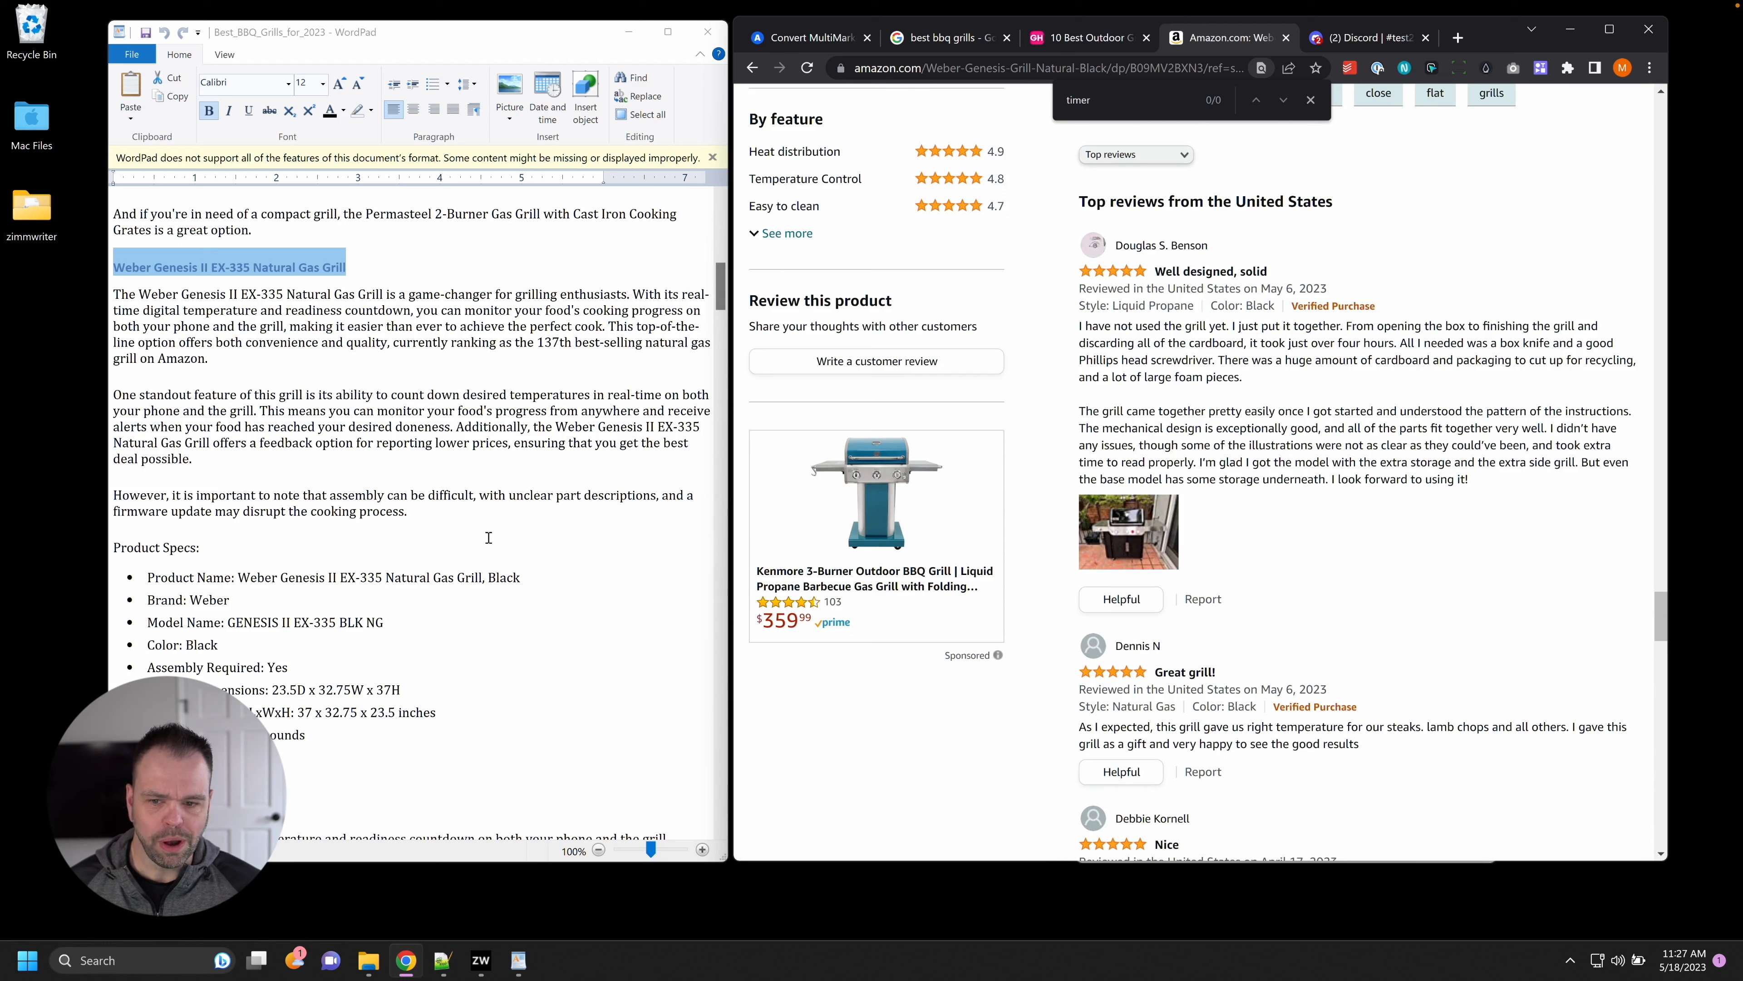
Return to the WordPad article, click into the body text, and scroll back up.
{"action": "left_click", "coordinate": [554, 319]}
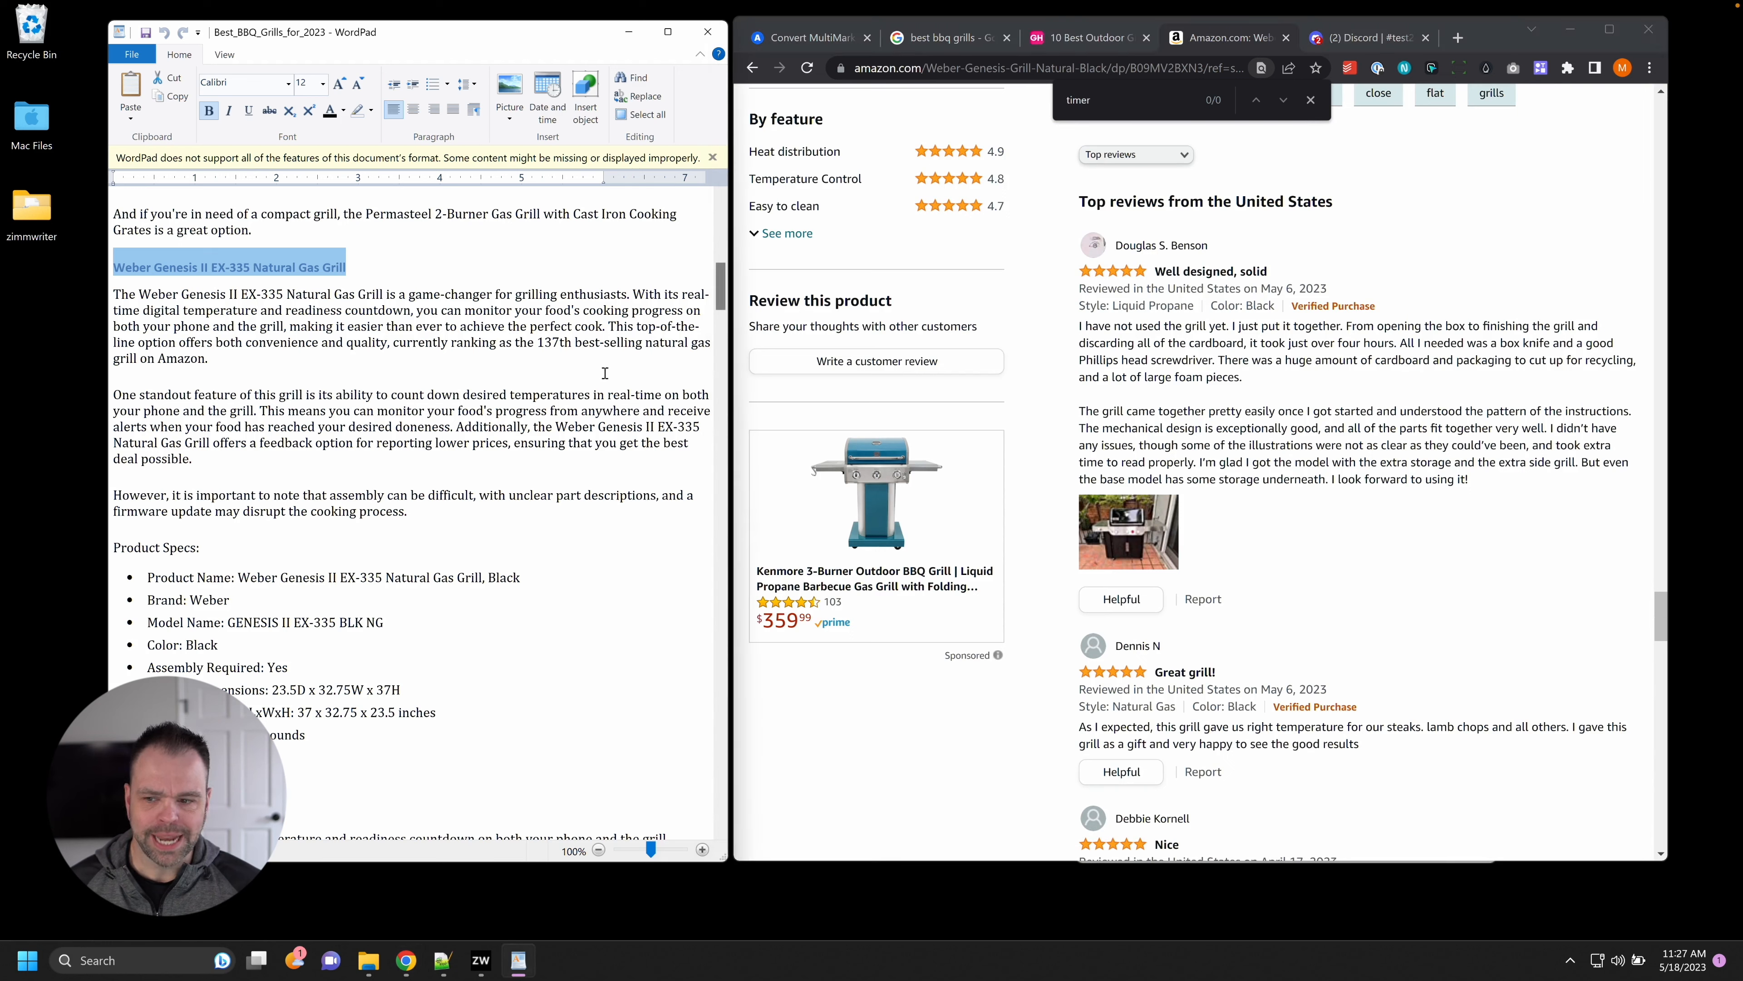
{"action": "left_click", "coordinate": [515, 401]}
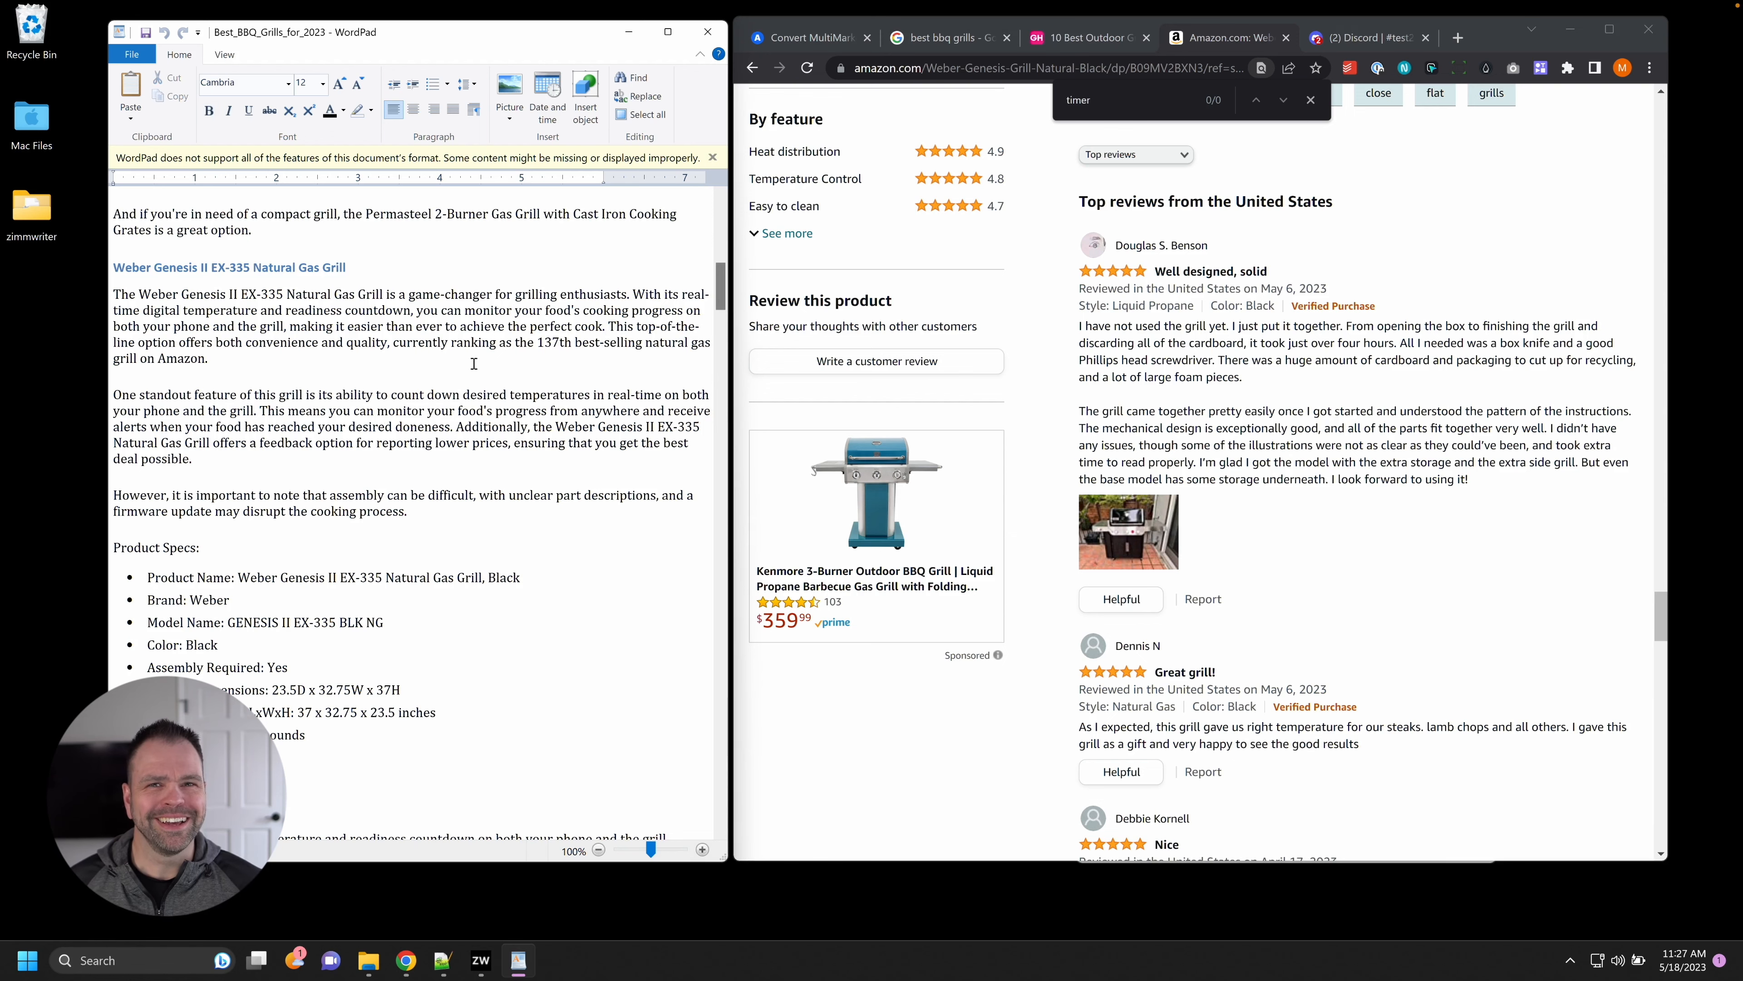
{"action": "scroll", "coordinate": [1490, 537], "scroll_direction": "up", "scroll_amount": 5}
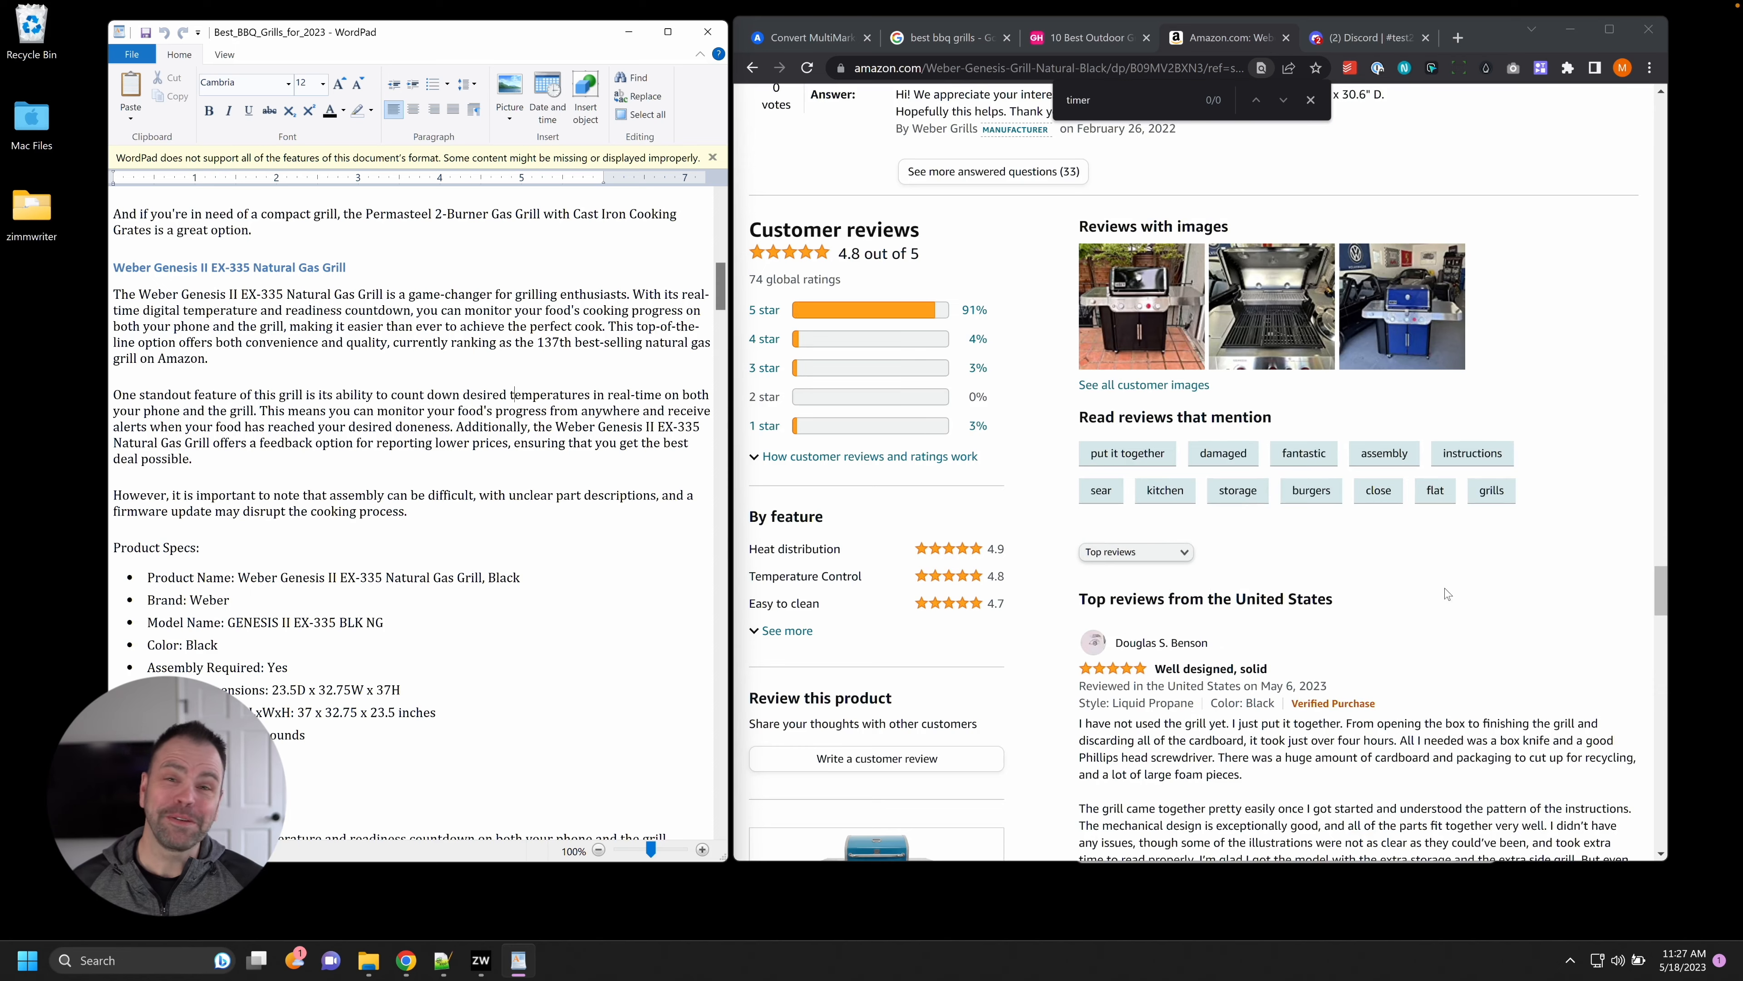
{"action": "scroll", "coordinate": [1444, 588], "scroll_direction": "up", "scroll_amount": 5}
{"action": "scroll", "coordinate": [1338, 618], "scroll_direction": "up", "scroll_amount": 7}
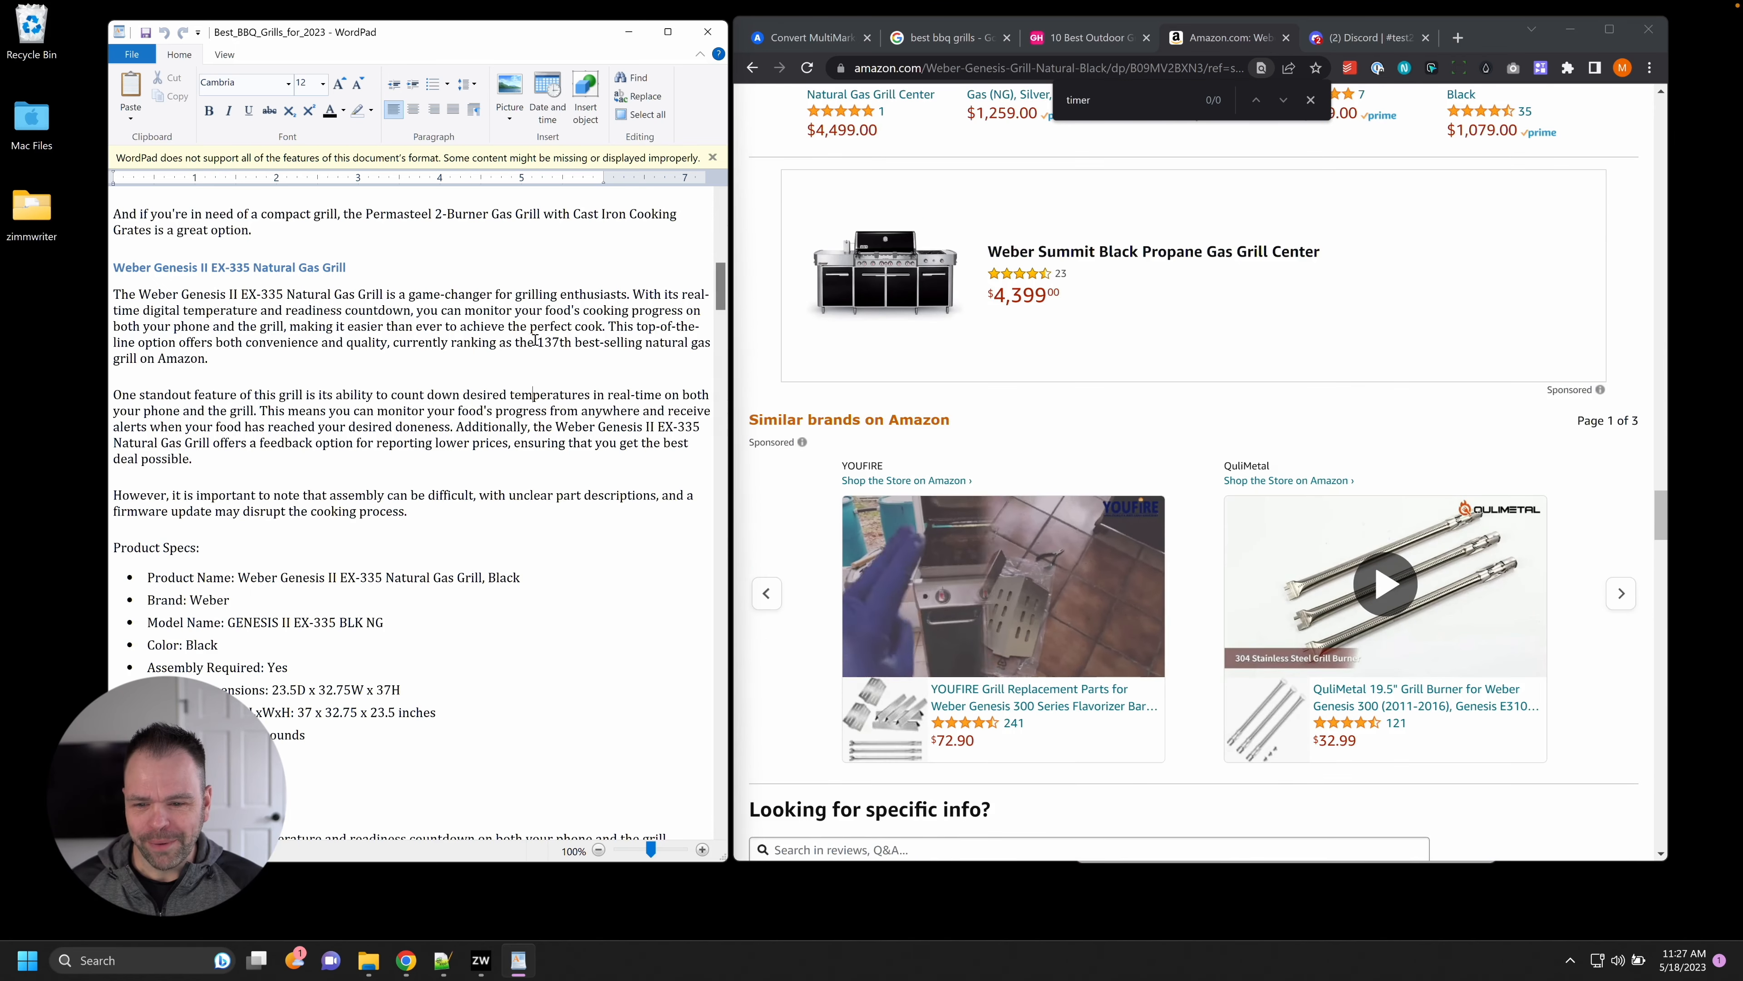
Change 'the 137th' to 'one of the' best-selling grills and select the phone-monitoring claim.
{"action": "left_click_drag", "start_coordinate": [536, 340], "coordinate": [557, 340]}
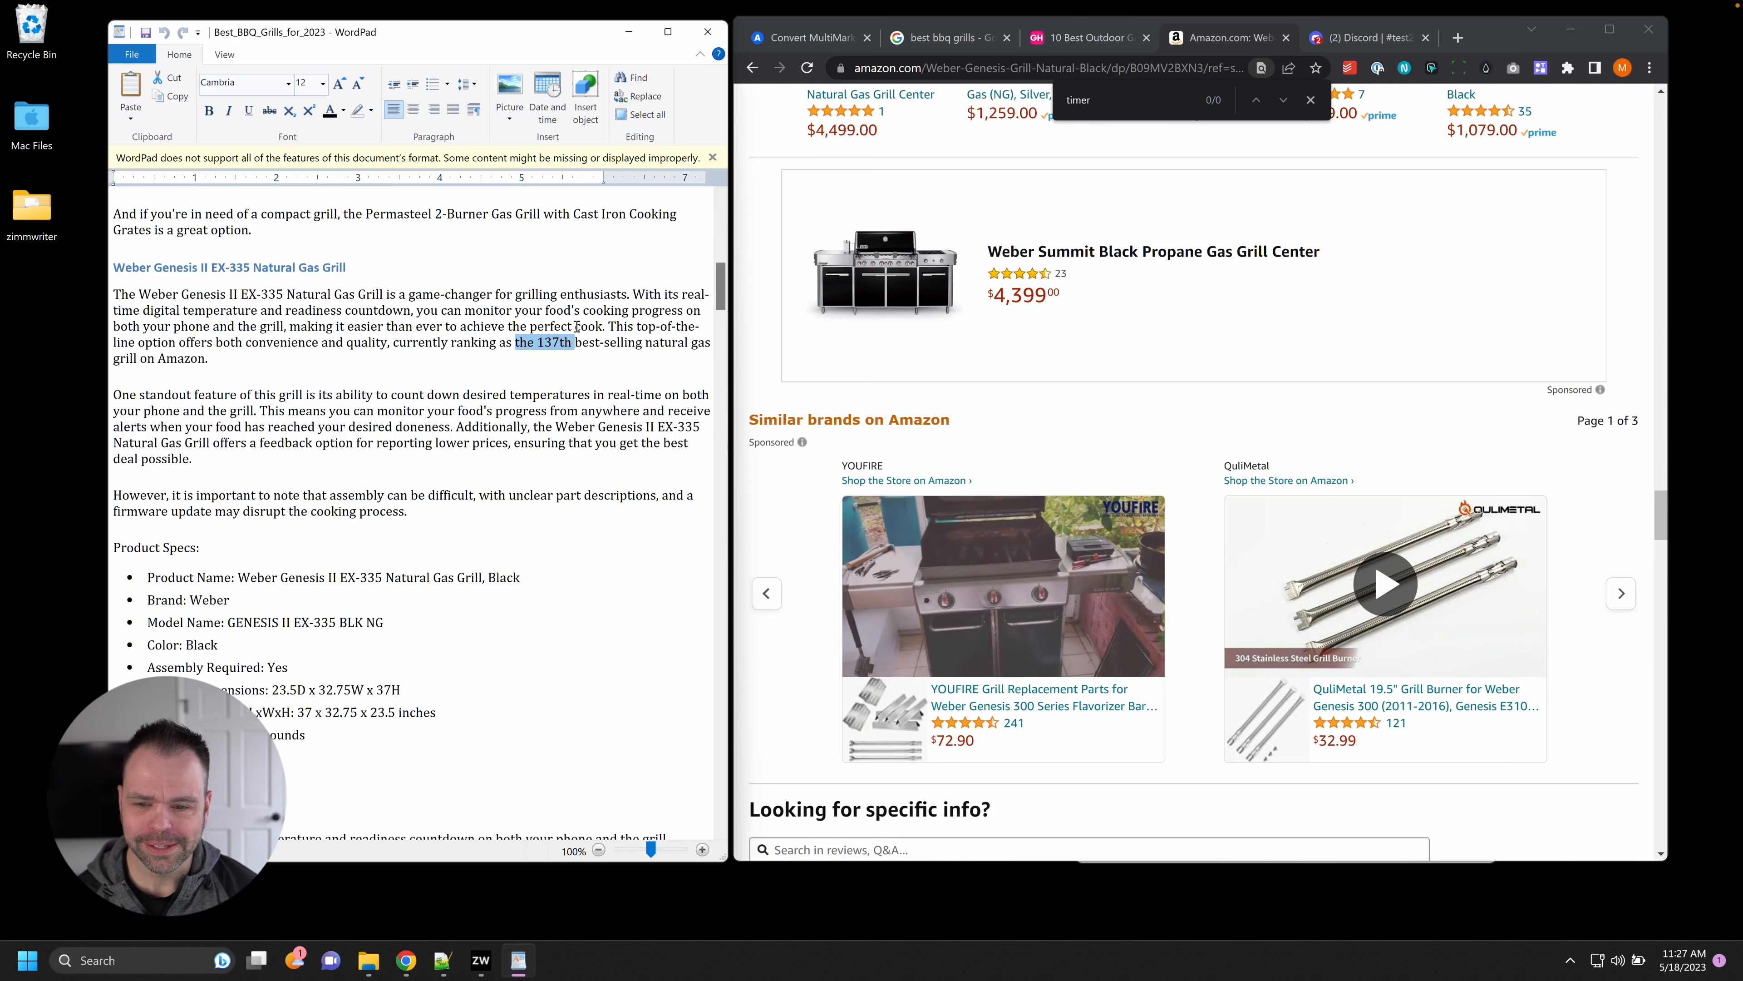
{"action": "type", "text": "one of the"}
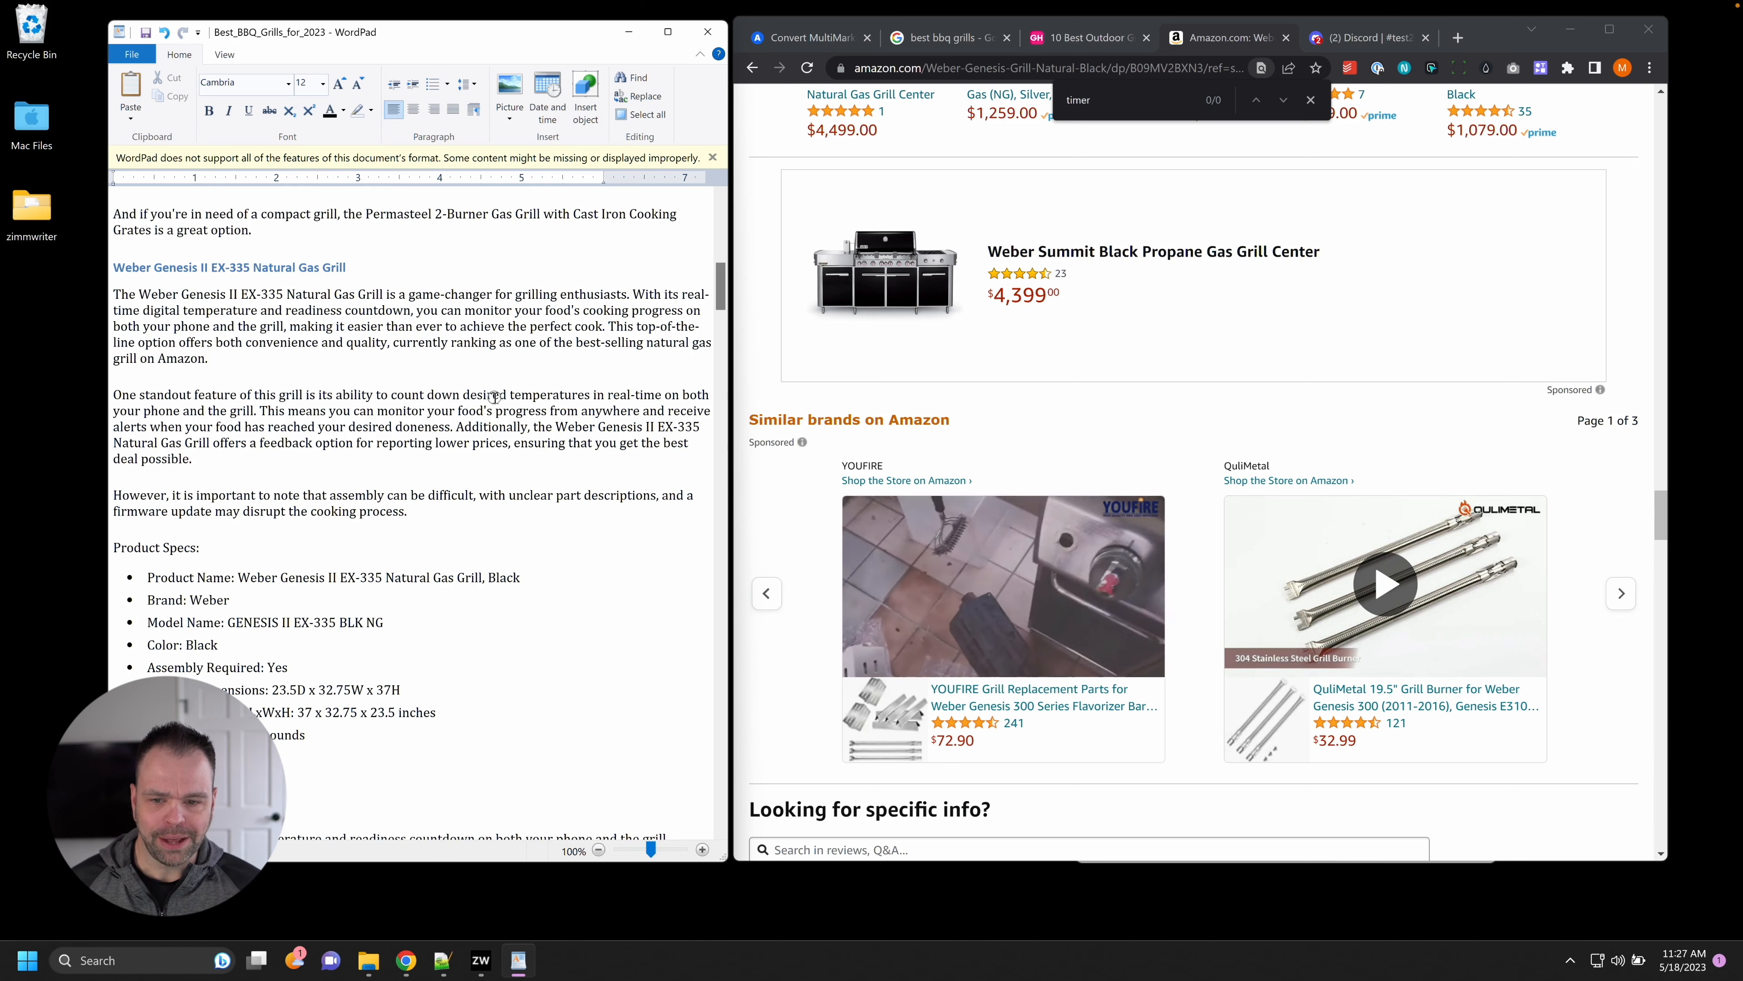
{"action": "left_click_drag", "start_coordinate": [494, 398], "coordinate": [437, 472]}
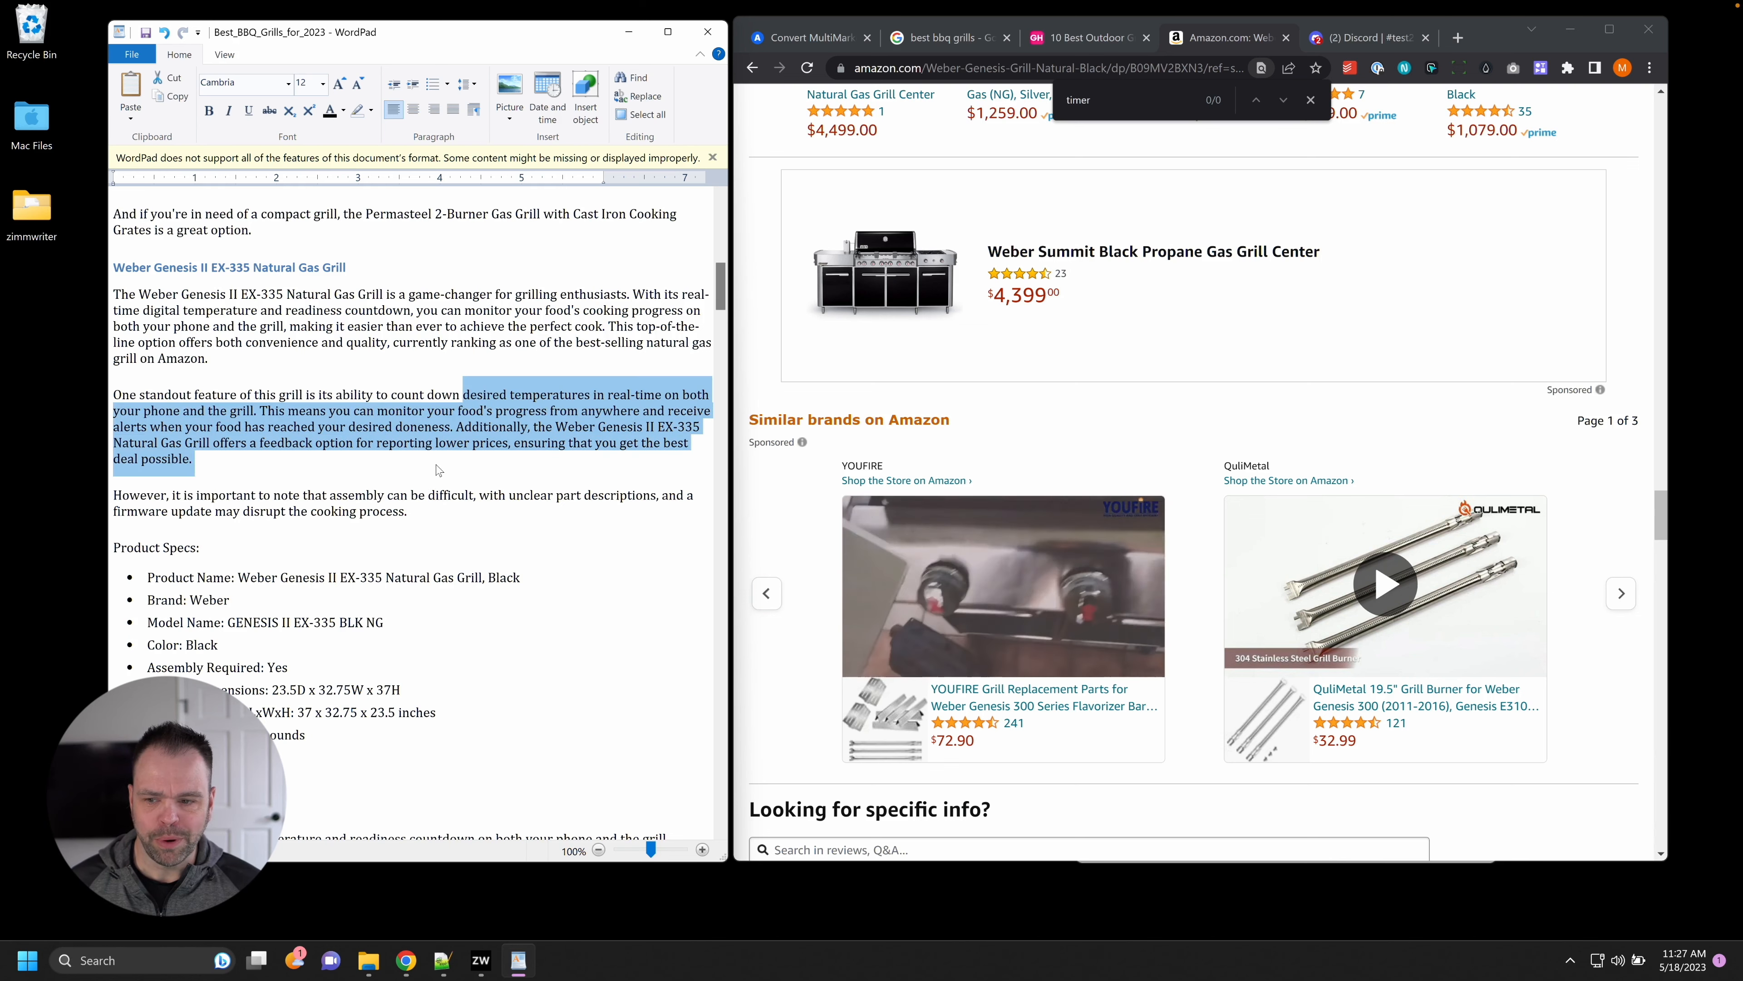
Search the EX-335 Amazon listing for 'phone' to verify the phone-monitoring claim.
{"action": "left_click", "coordinate": [1291, 467]}
{"action": "scroll", "coordinate": [1291, 475], "scroll_direction": "up", "scroll_amount": 5}
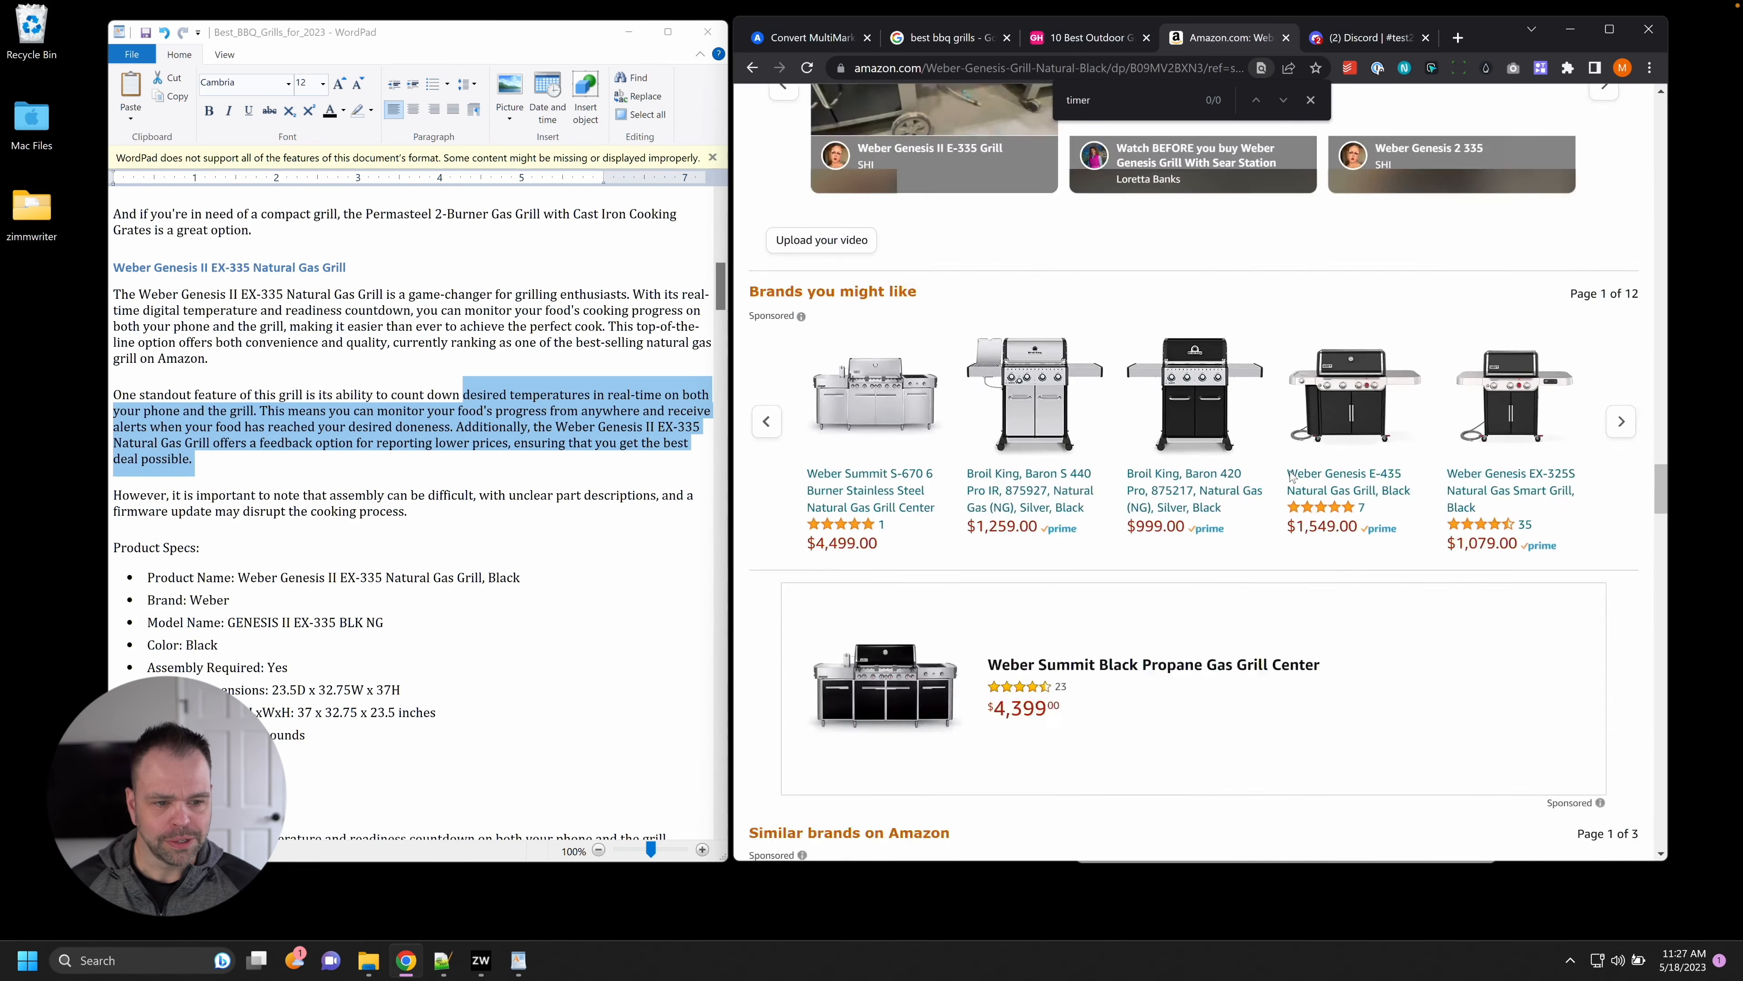
{"action": "scroll", "coordinate": [1292, 476], "scroll_direction": "down", "scroll_amount": 10}
{"action": "key", "text": "ctrl+f"}
{"action": "type", "text": "pho"}
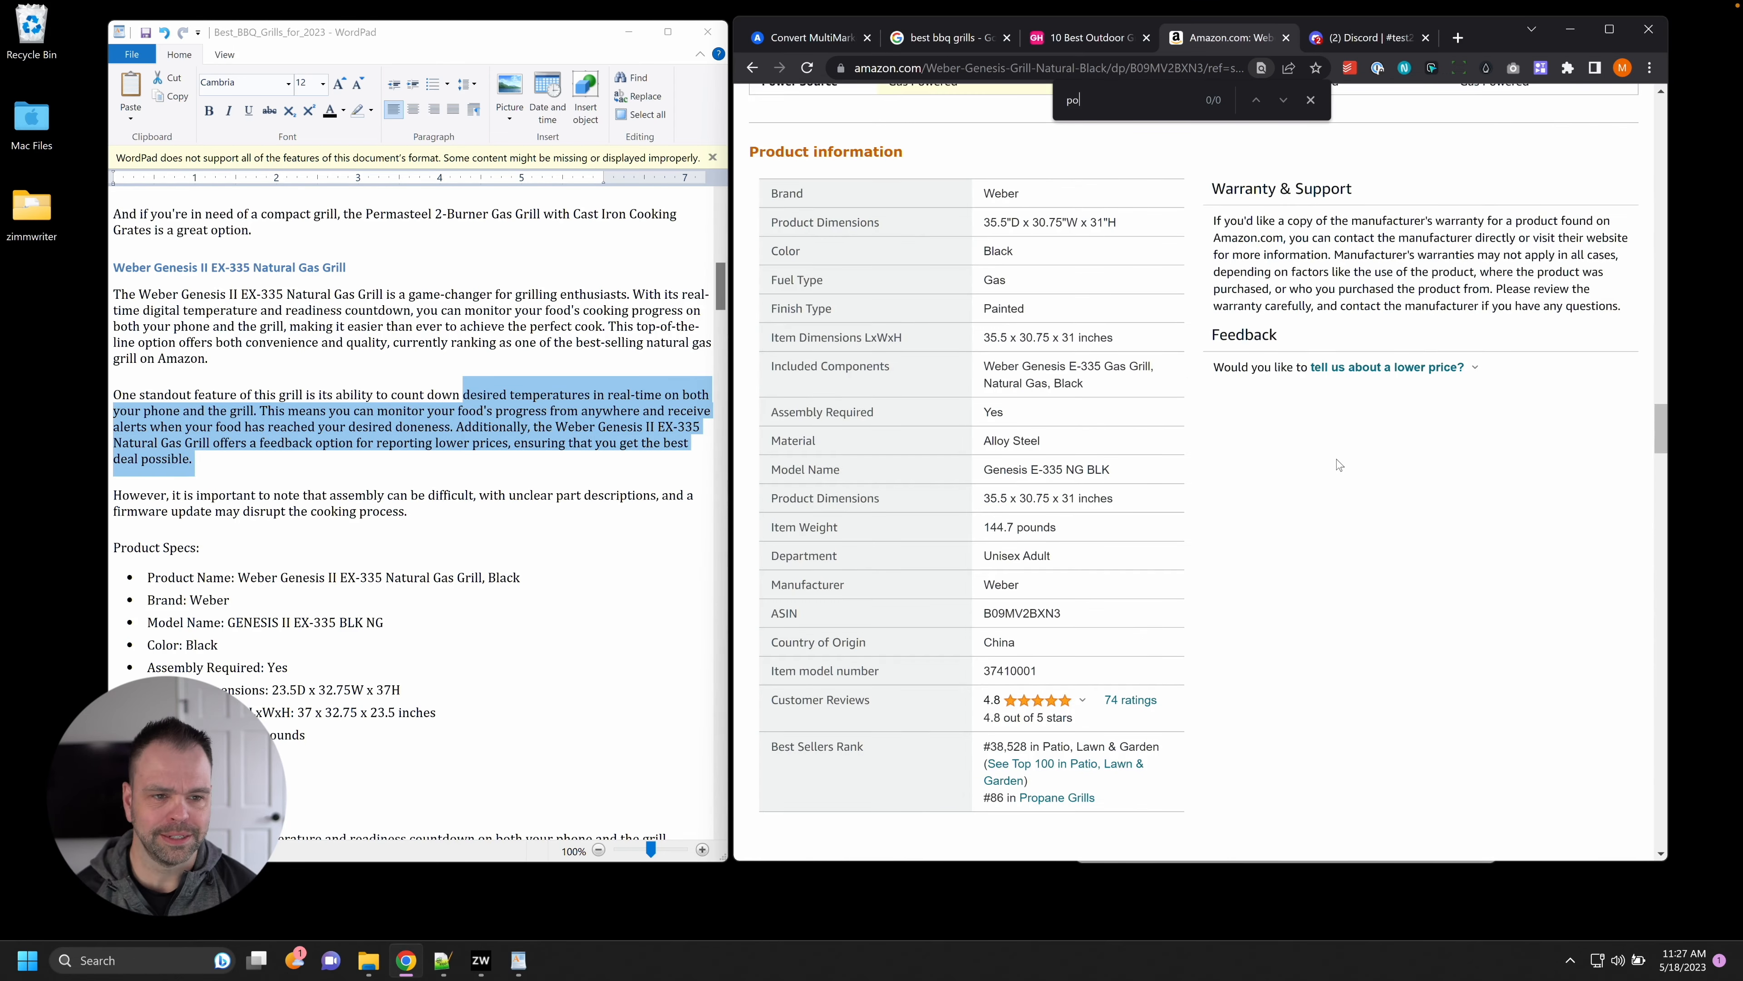
{"action": "type", "text": "ne"}
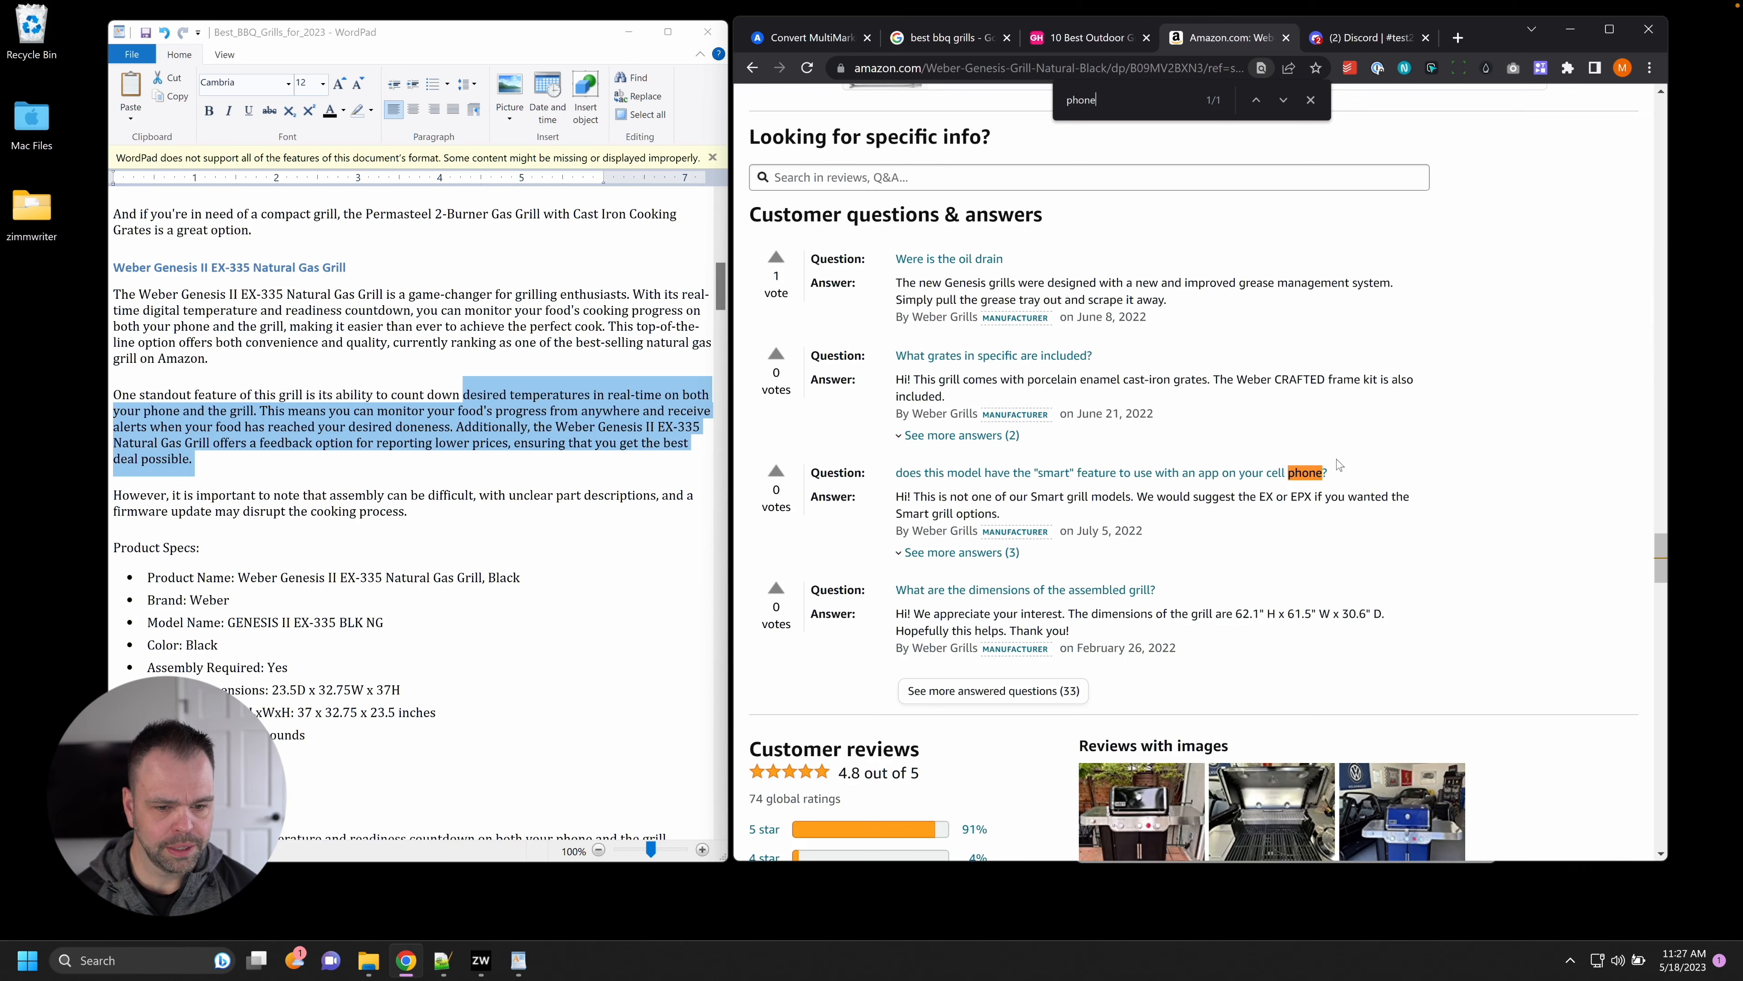
Open the Amazon page for Good Housekeeping's top grill pick and review it.
{"action": "scroll", "coordinate": [1261, 384], "scroll_direction": "up", "scroll_amount": 20}
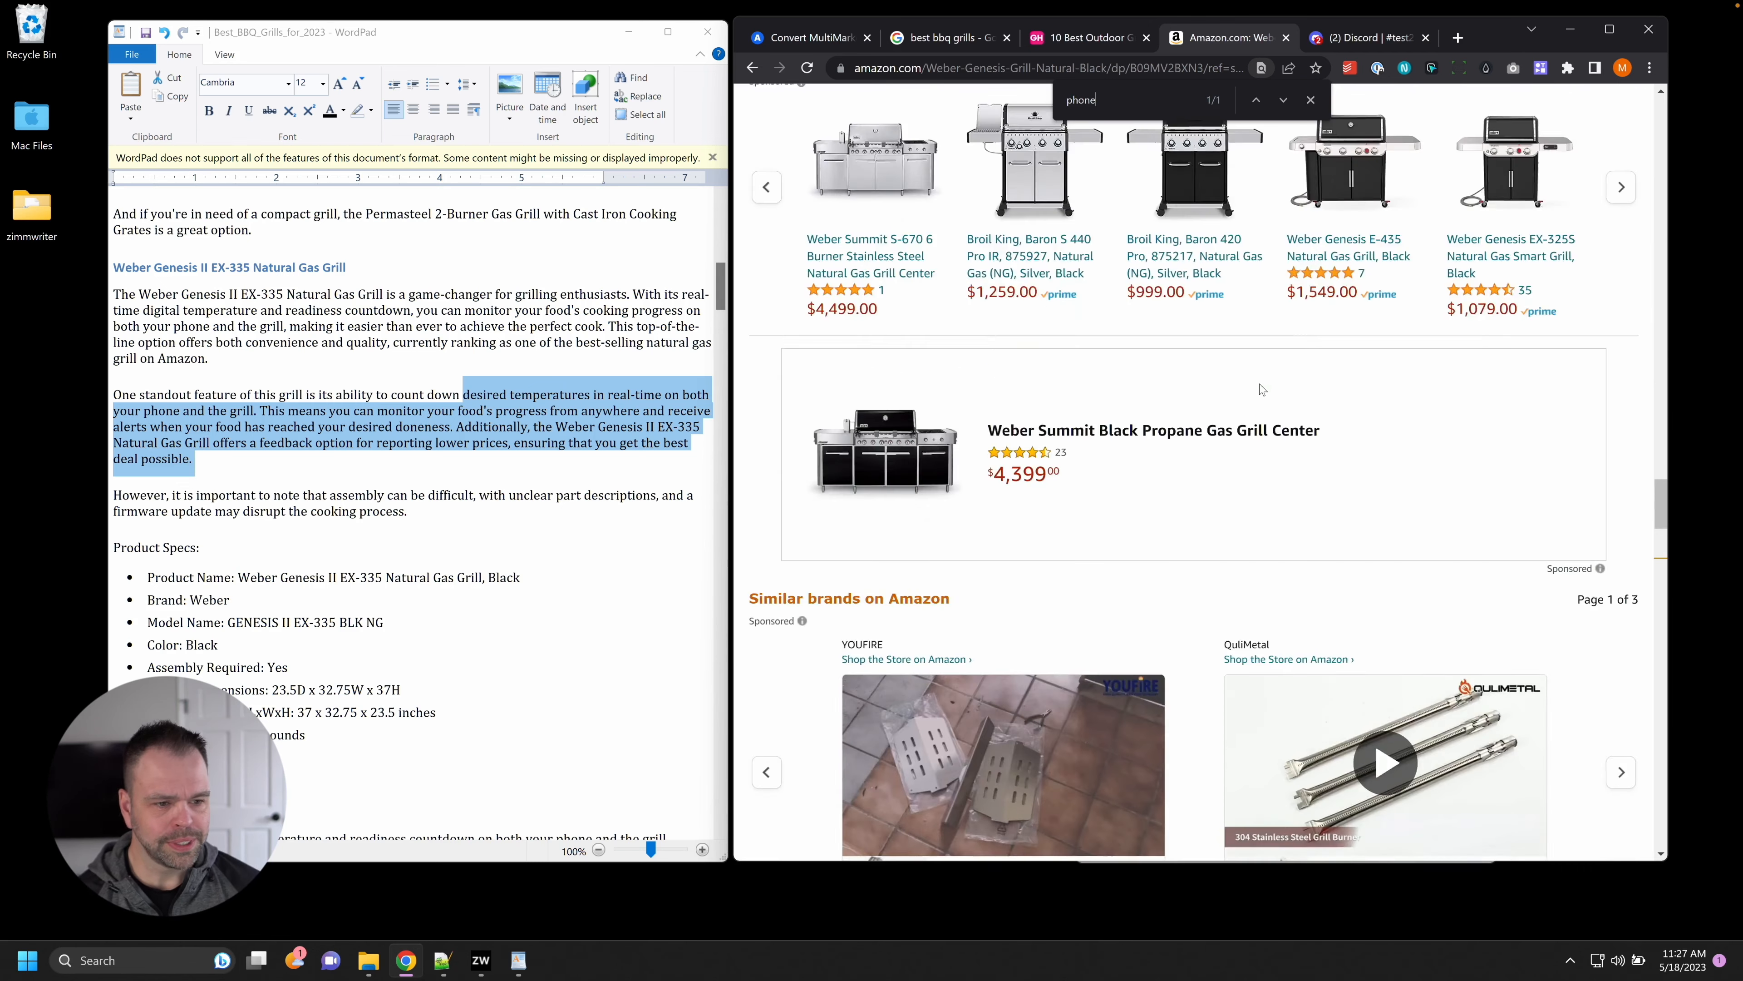
{"action": "left_click", "coordinate": [1096, 38]}
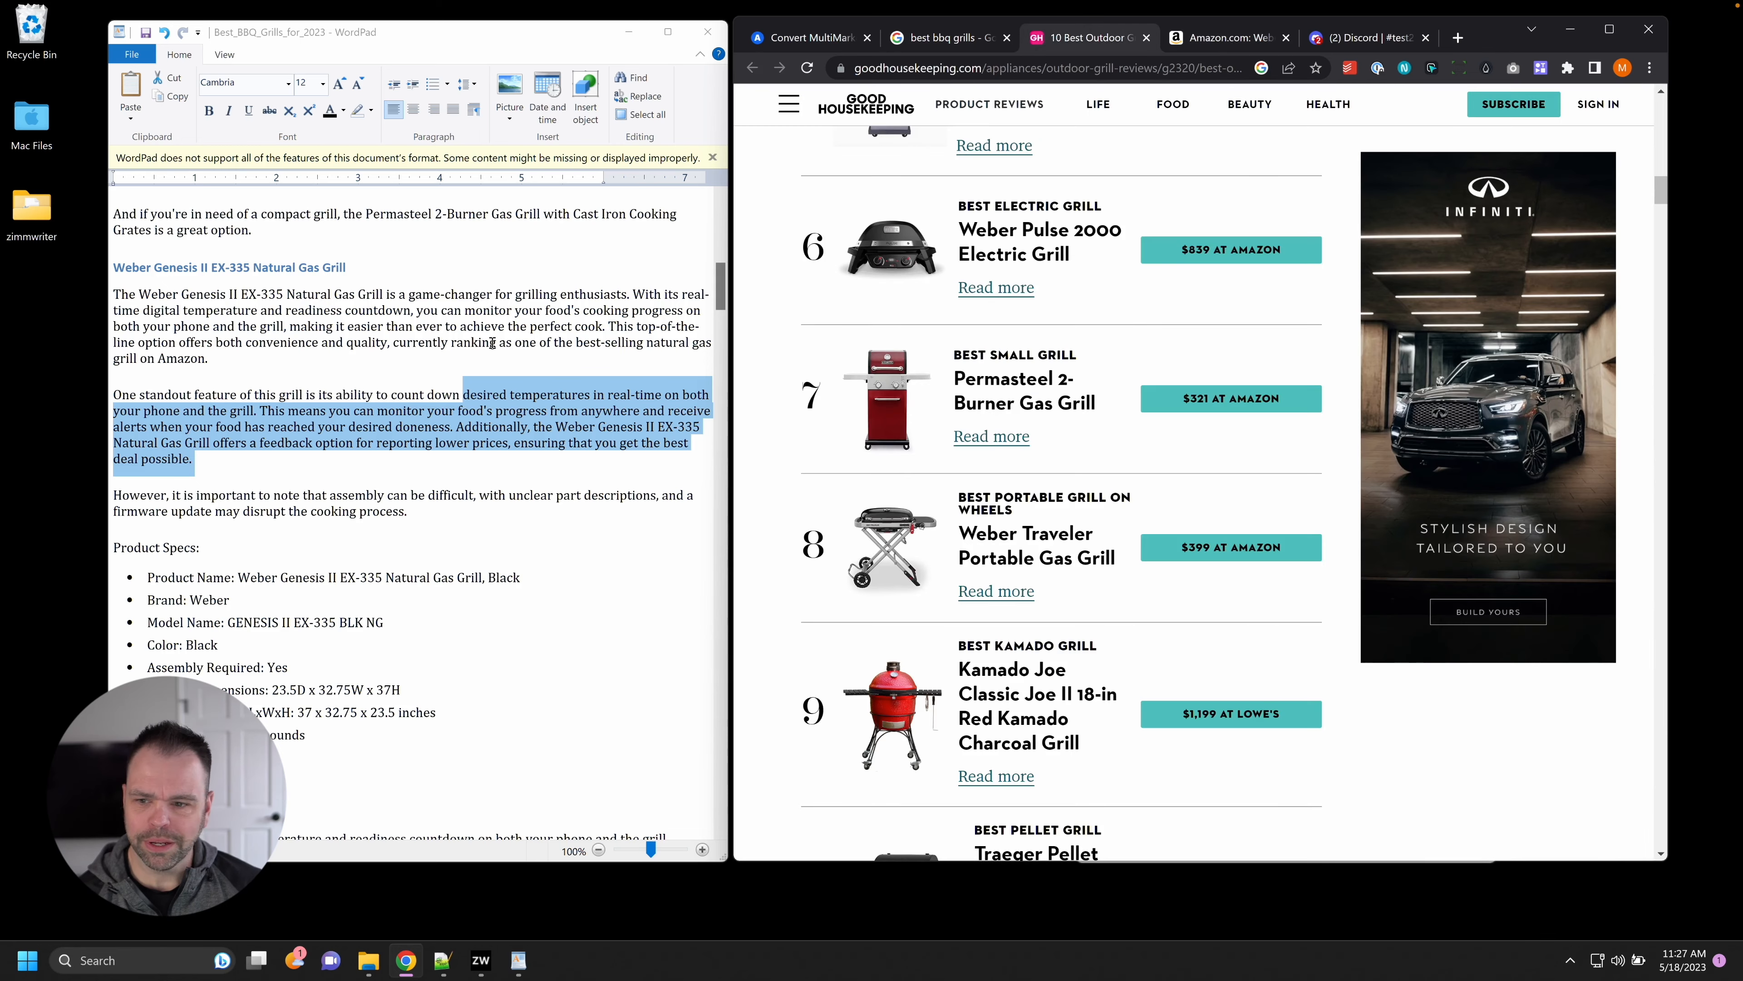
{"action": "scroll", "coordinate": [1016, 474], "scroll_direction": "up", "scroll_amount": 8}
{"action": "scroll", "coordinate": [1035, 481], "scroll_direction": "up", "scroll_amount": 5}
{"action": "triple_click", "coordinate": [1033, 488]}
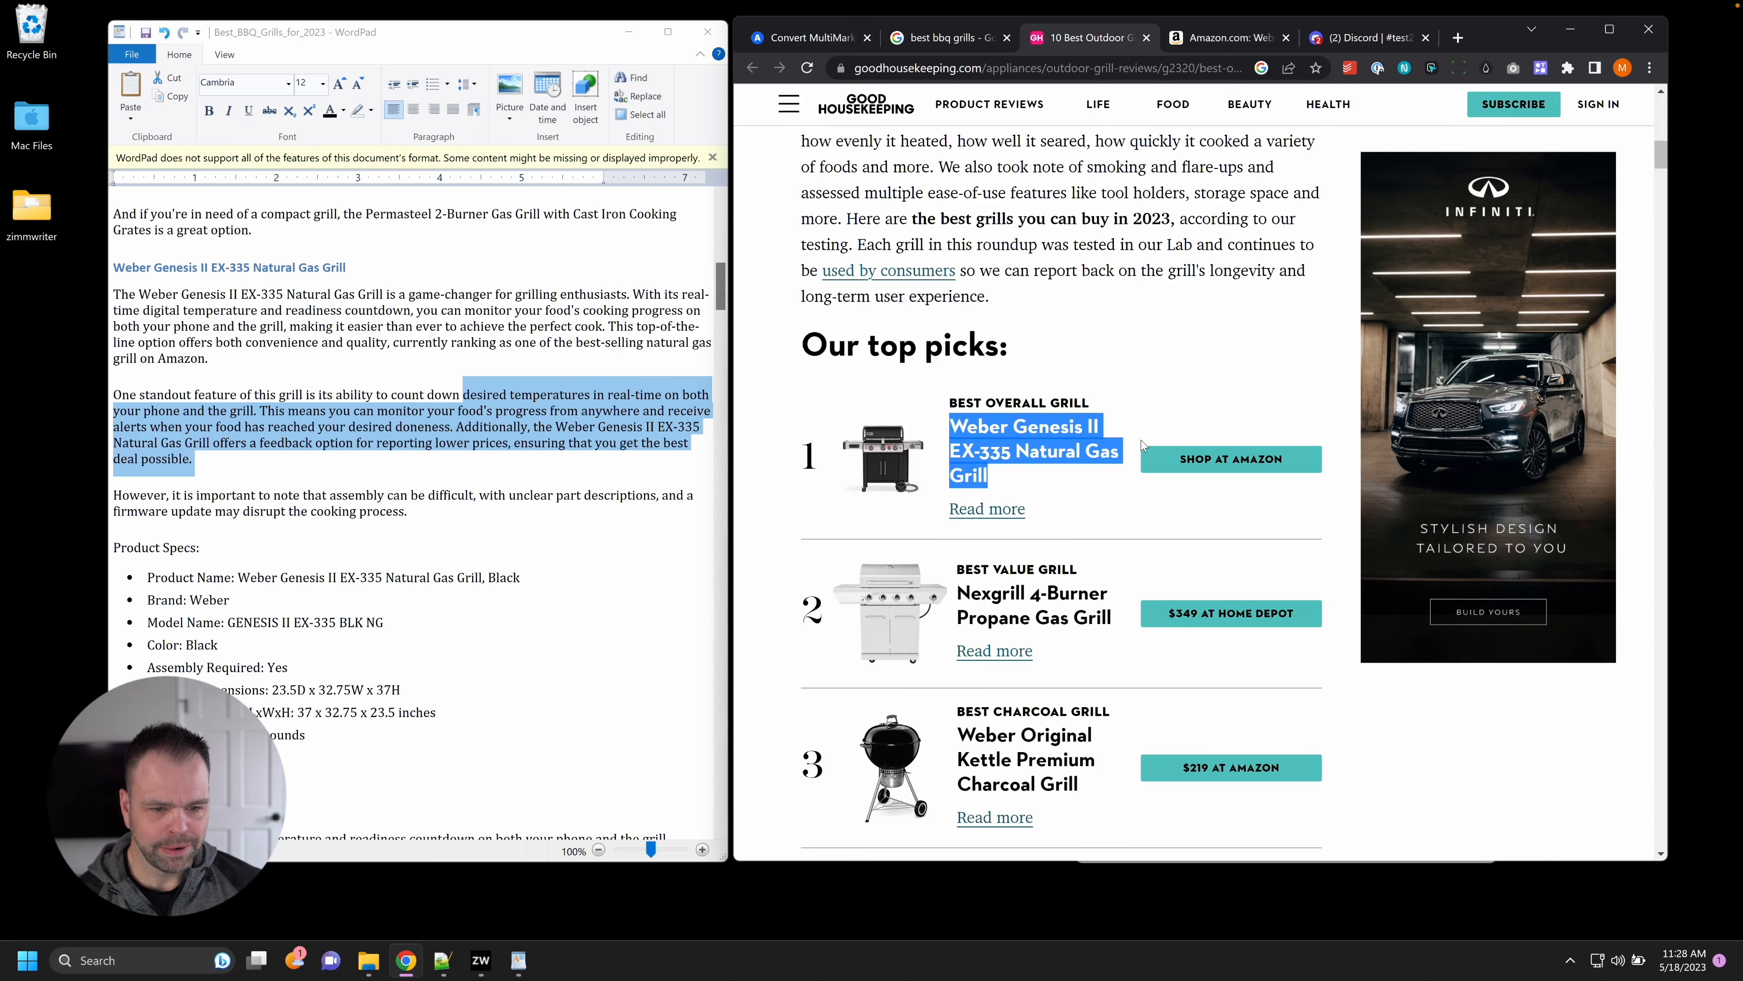
{"action": "left_click", "coordinate": [1156, 458]}
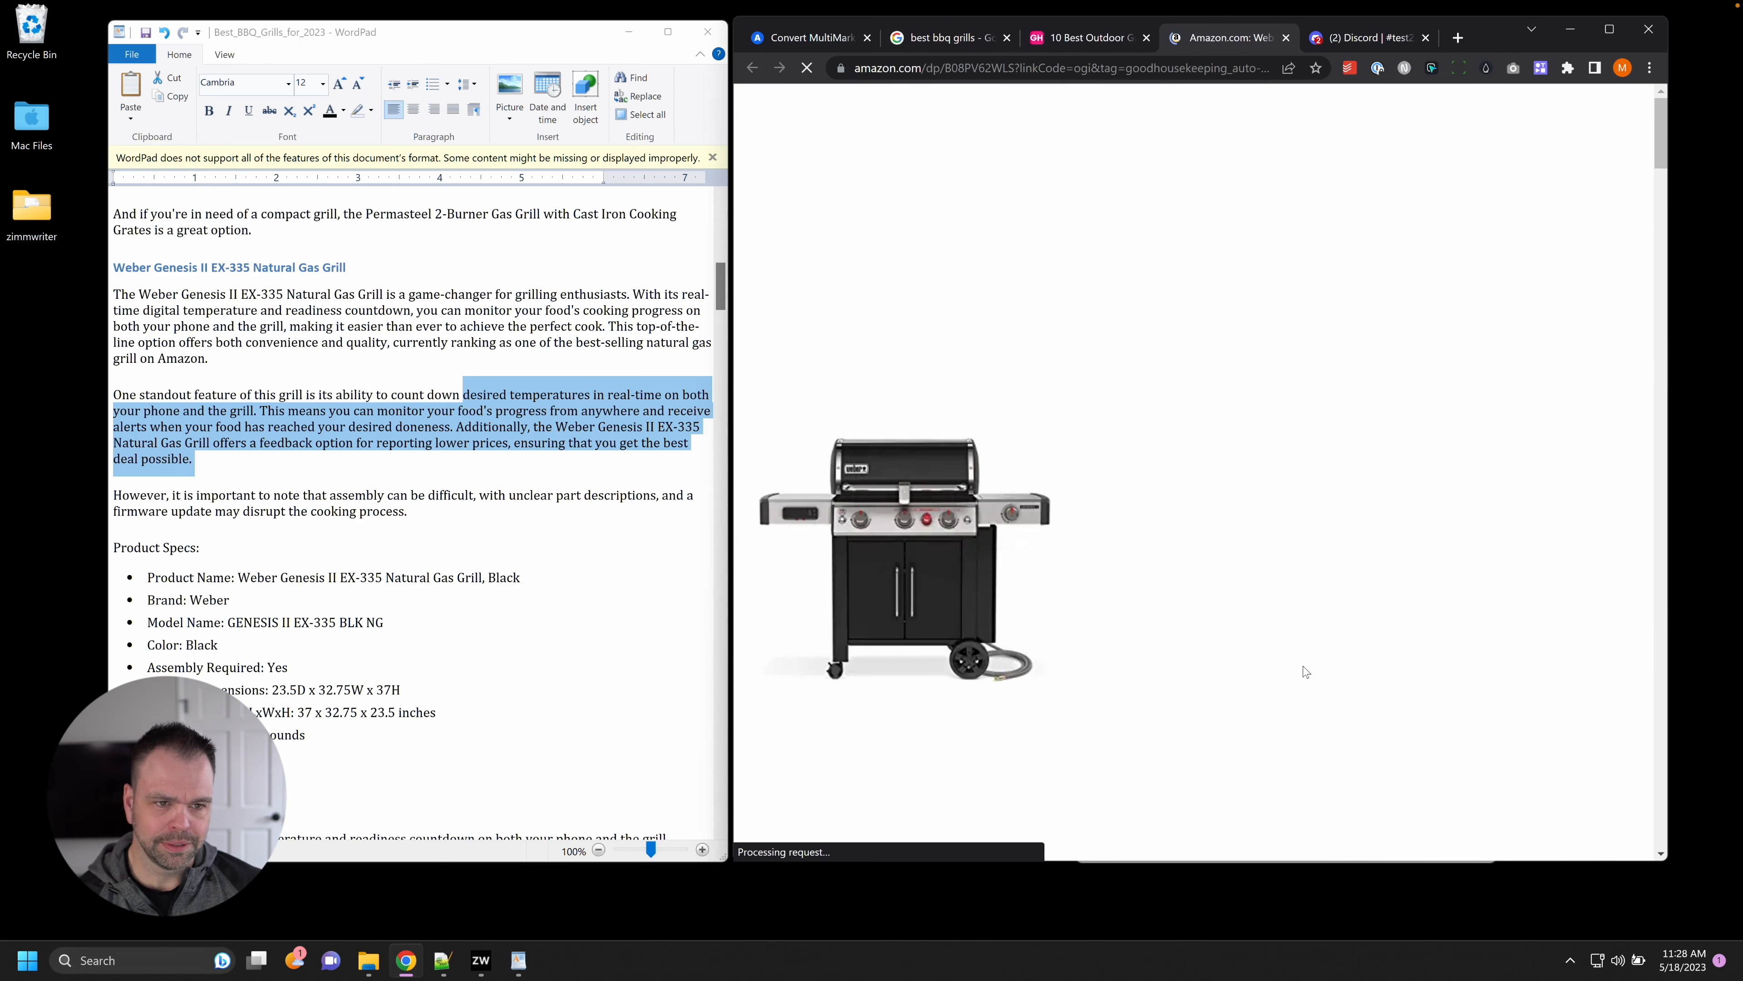
{"action": "scroll", "coordinate": [1281, 695], "scroll_direction": "down", "scroll_amount": 5}
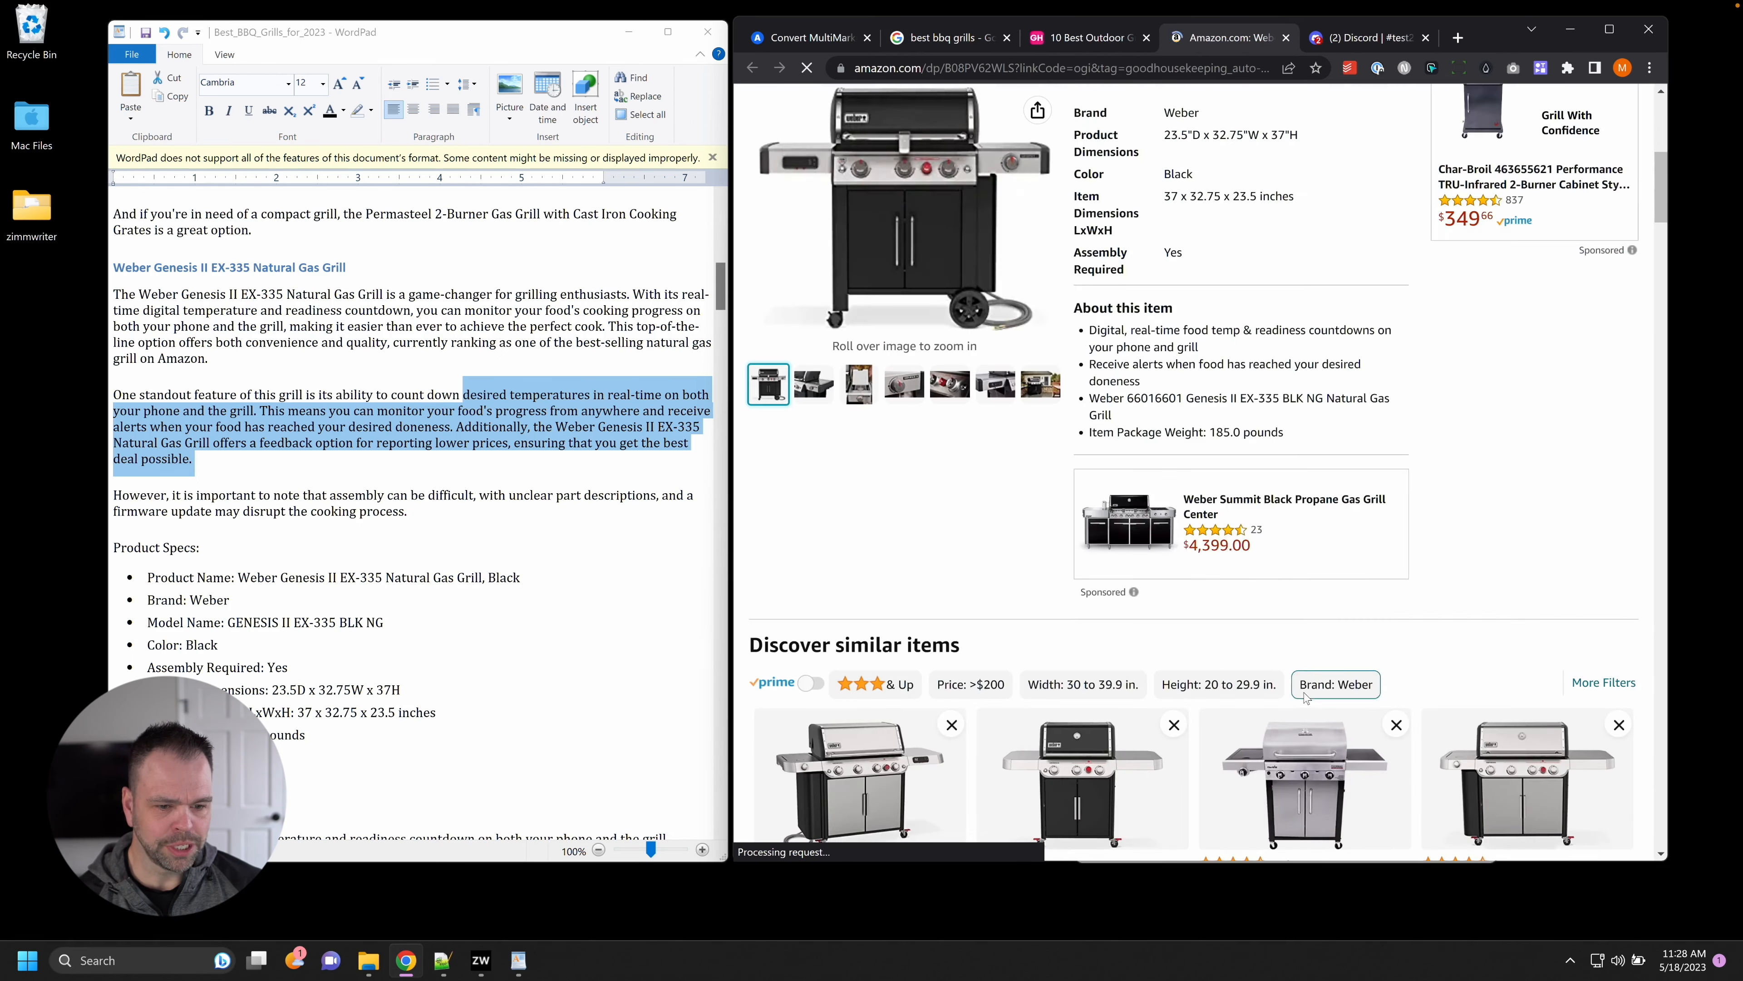
{"action": "scroll", "coordinate": [1263, 240], "scroll_direction": "up", "scroll_amount": 5}
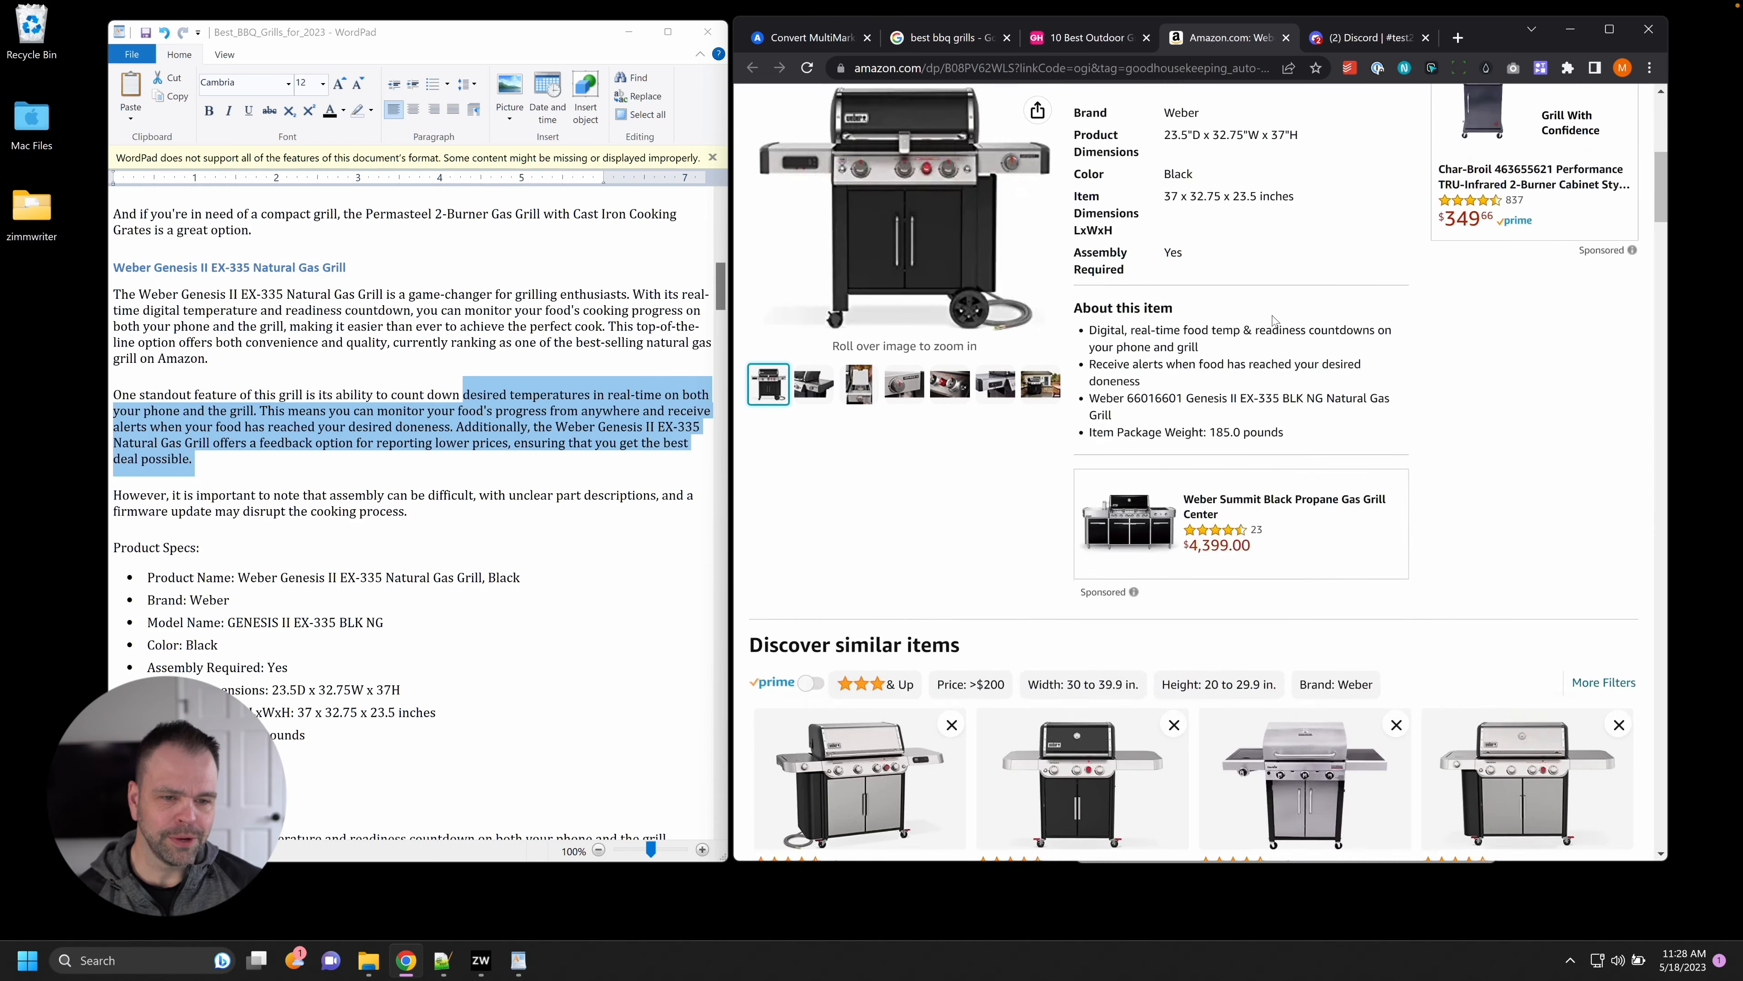
{"action": "scroll", "coordinate": [1166, 225], "scroll_direction": "up", "scroll_amount": 3}
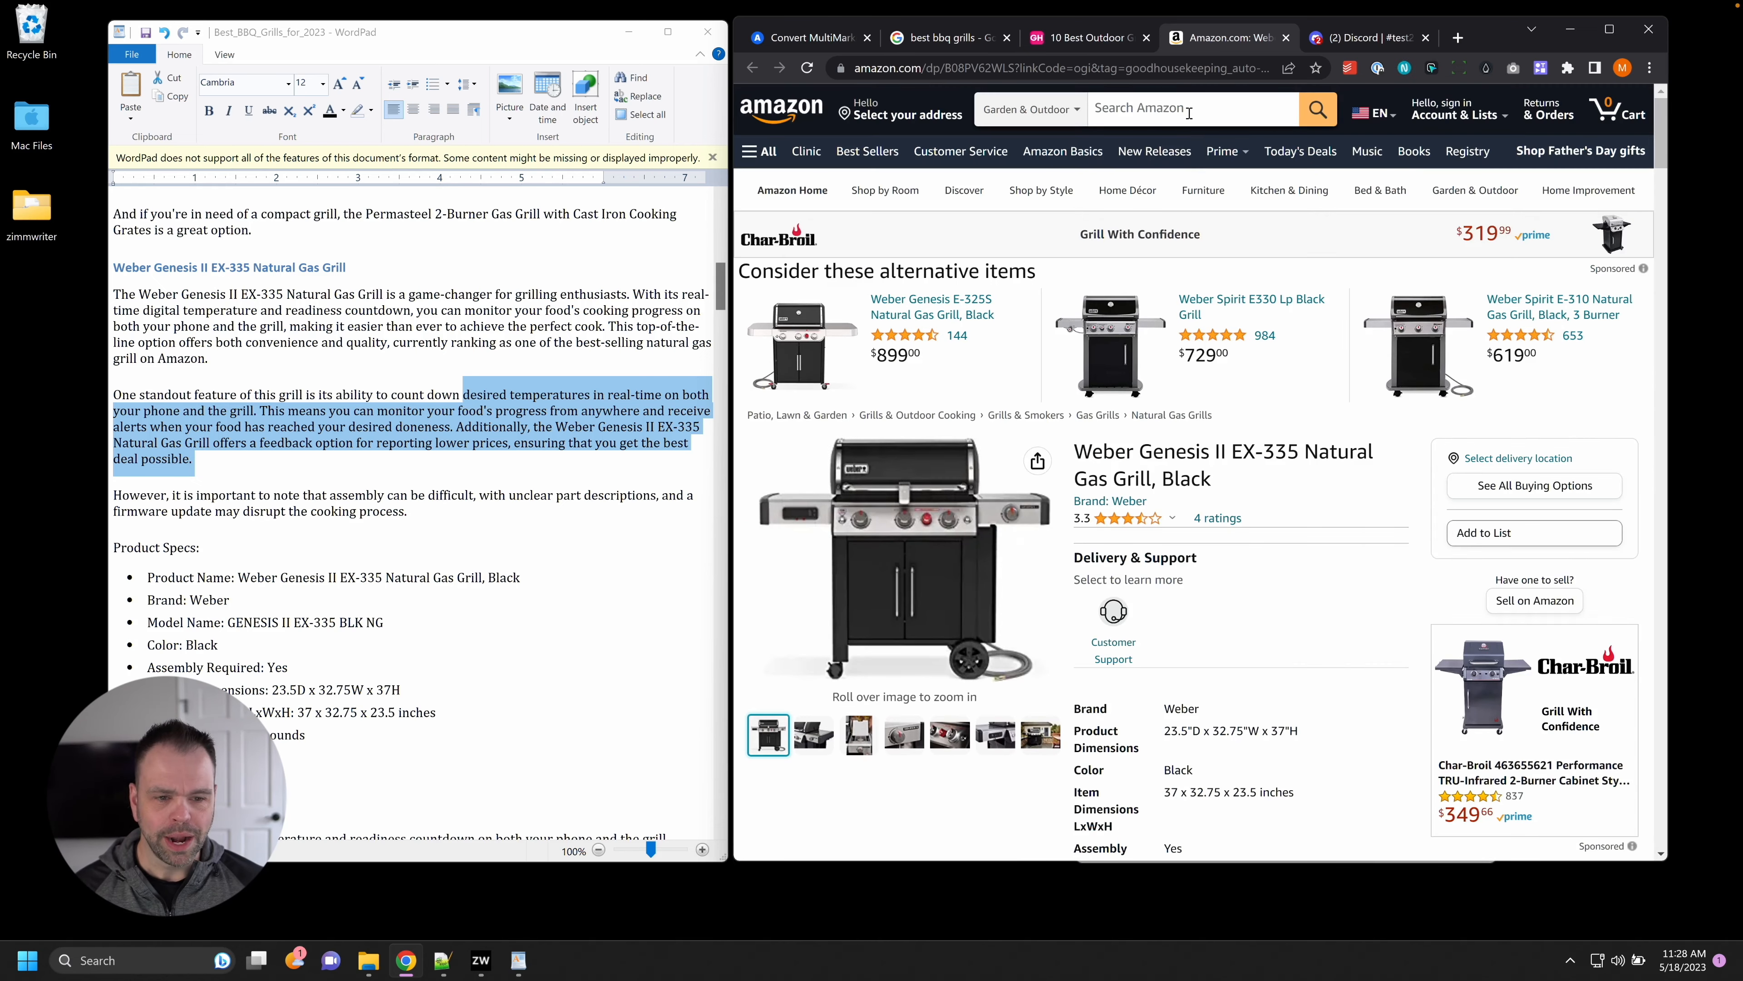
Compare the EX-335 listing's alerts and real-time countdown features with the article's countdown claim.
{"action": "left_click", "coordinate": [1092, 38]}
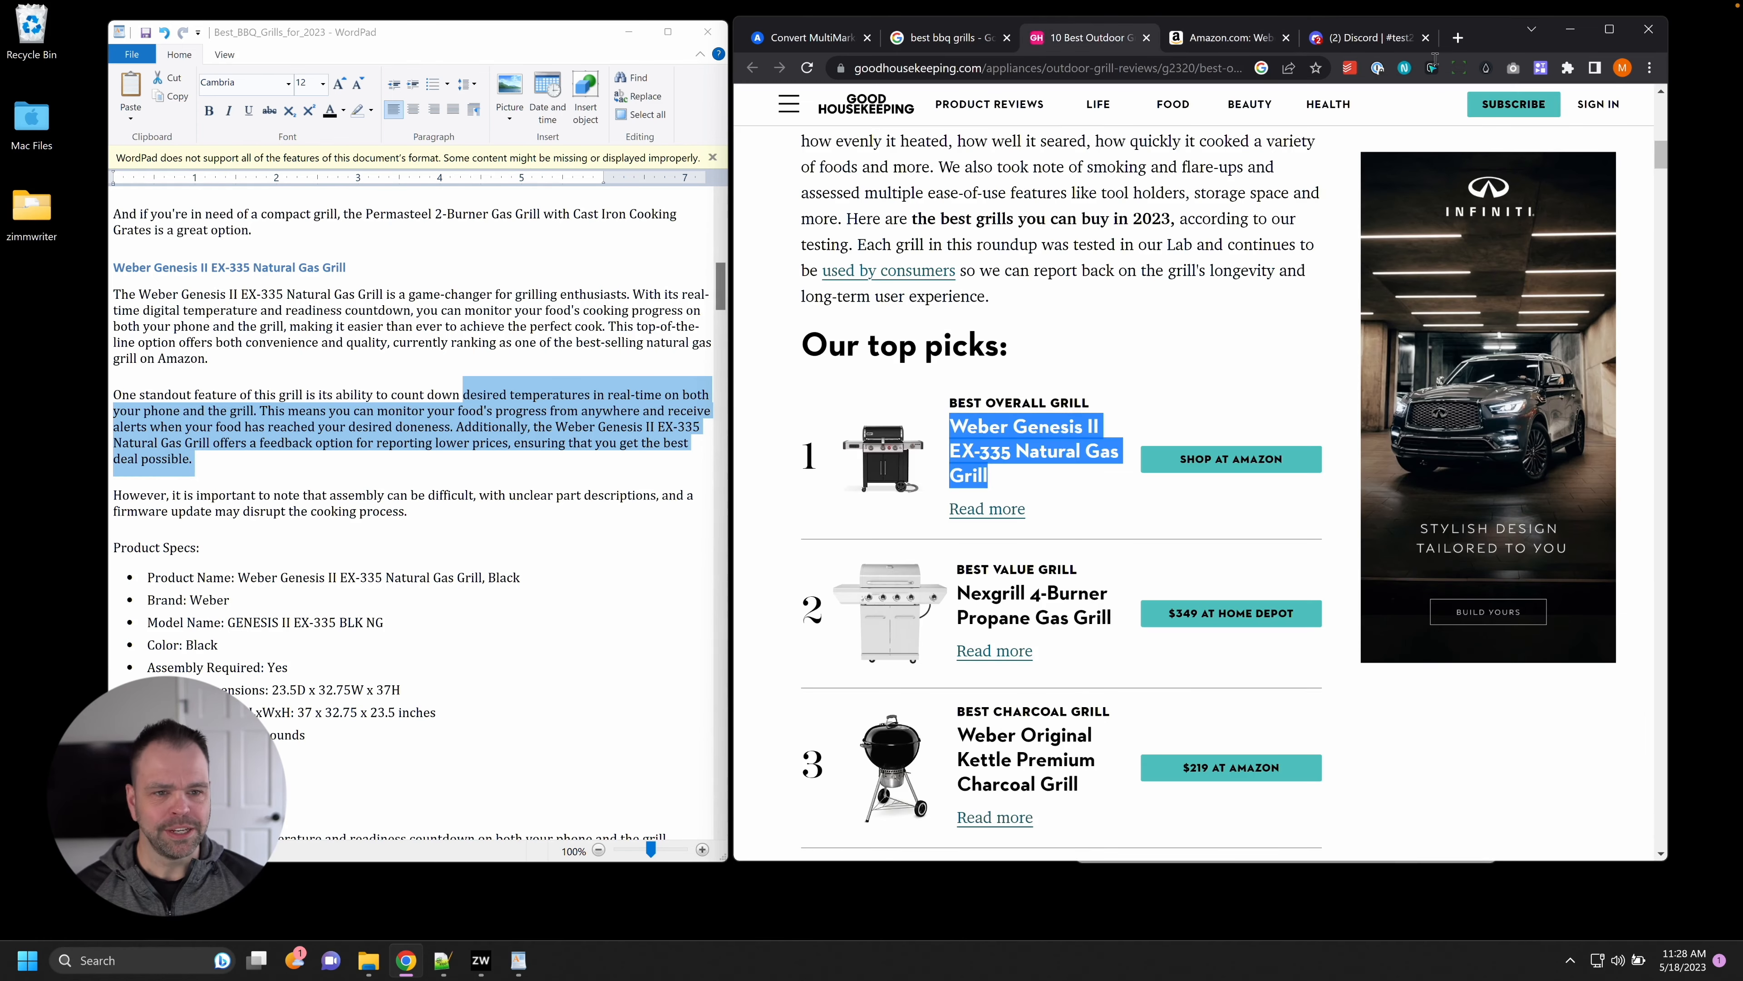
{"action": "left_click", "coordinate": [1174, 42]}
{"action": "scroll", "coordinate": [1194, 467], "scroll_direction": "down", "scroll_amount": 8}
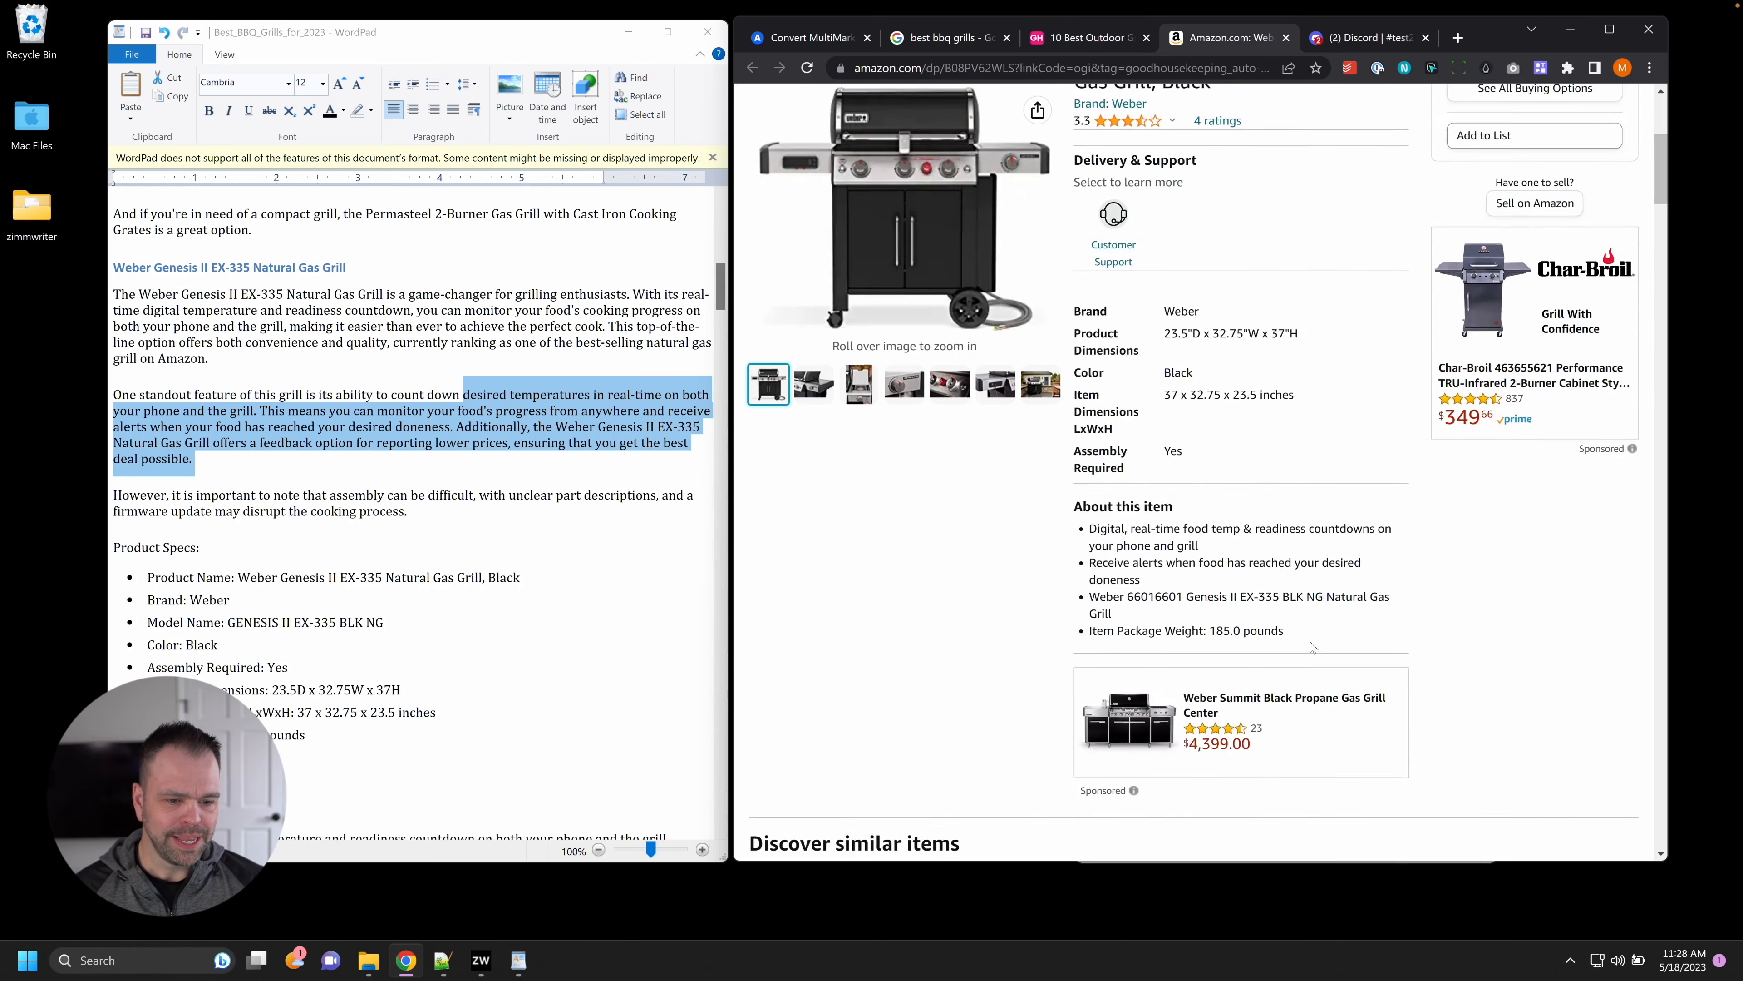
{"action": "left_click_drag", "start_coordinate": [1096, 364], "coordinate": [1157, 390]}
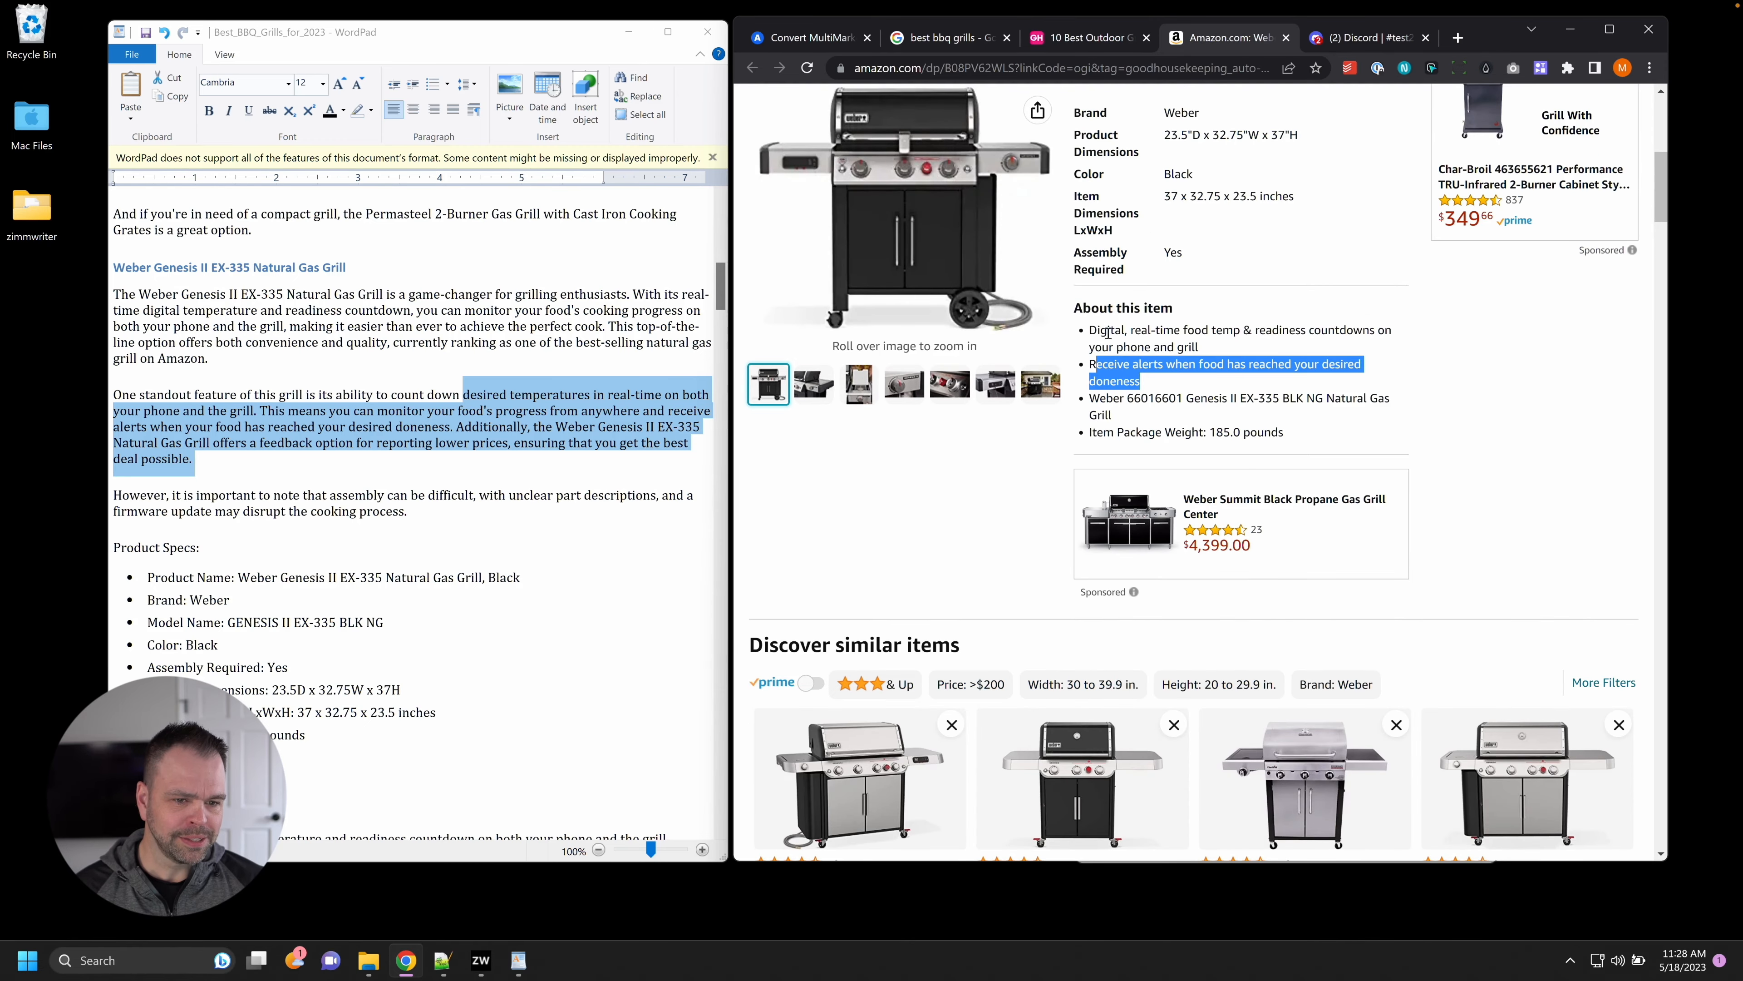
{"action": "left_click_drag", "start_coordinate": [1097, 331], "coordinate": [1208, 347]}
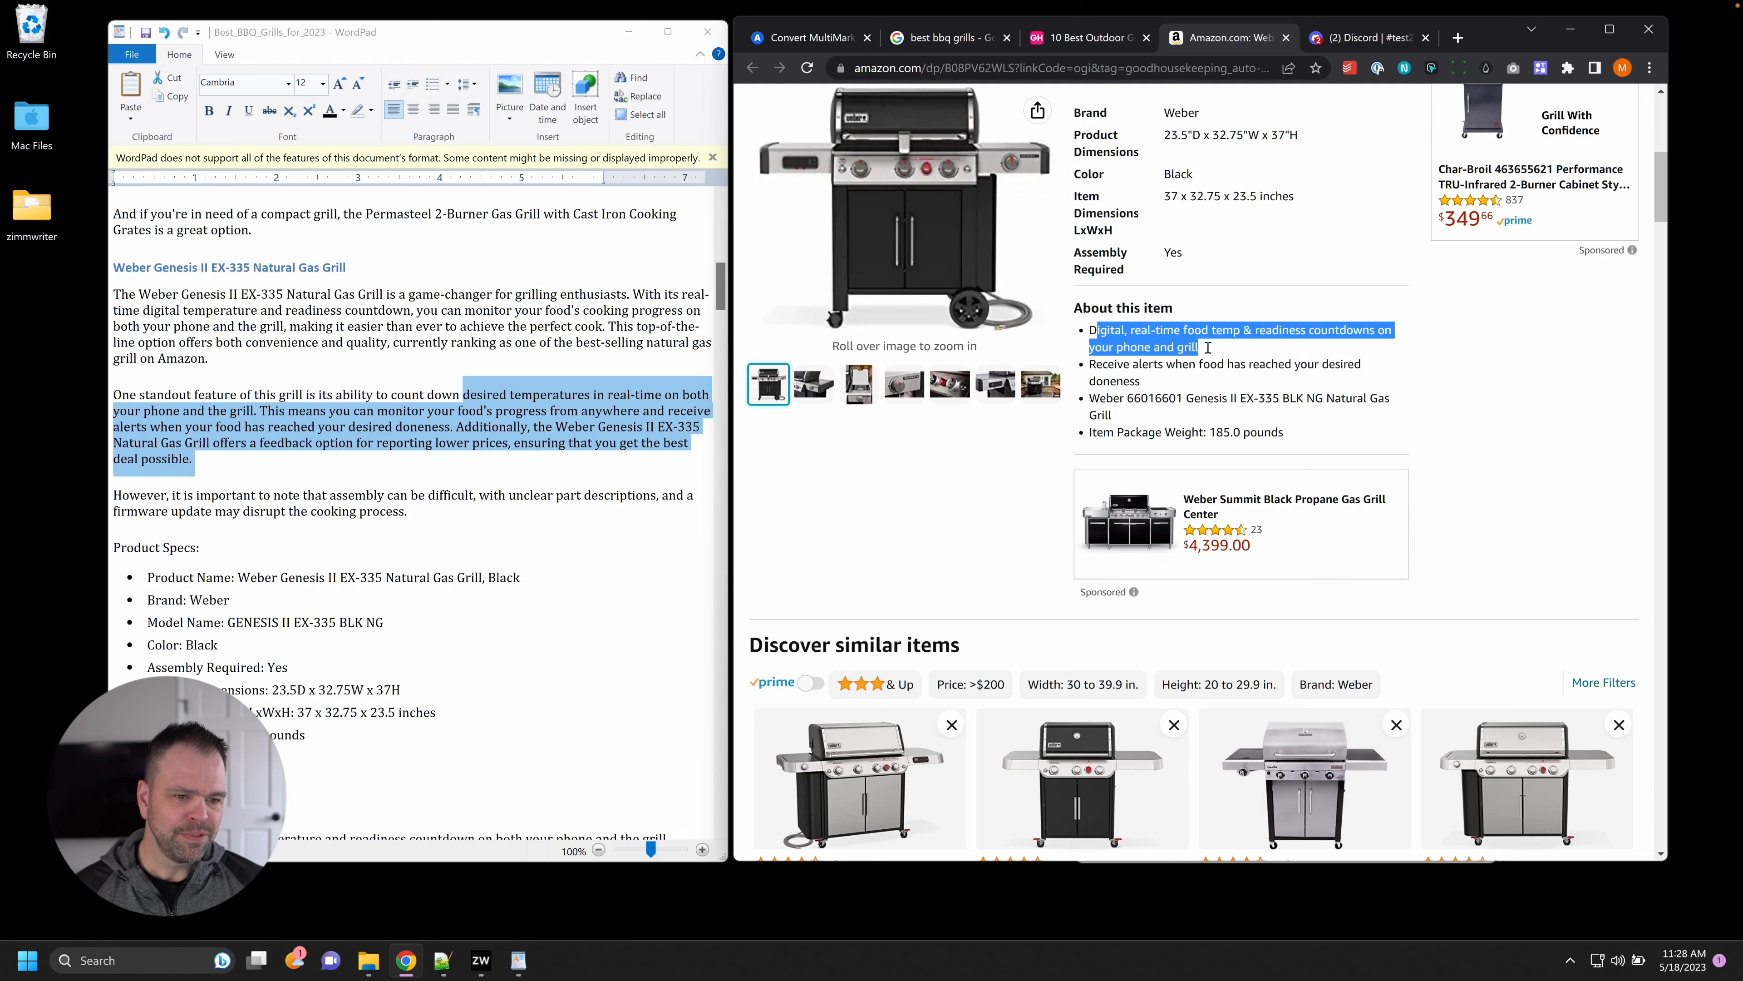
{"action": "left_click_drag", "start_coordinate": [326, 307], "coordinate": [391, 348]}
{"action": "left_click", "coordinate": [428, 396]}
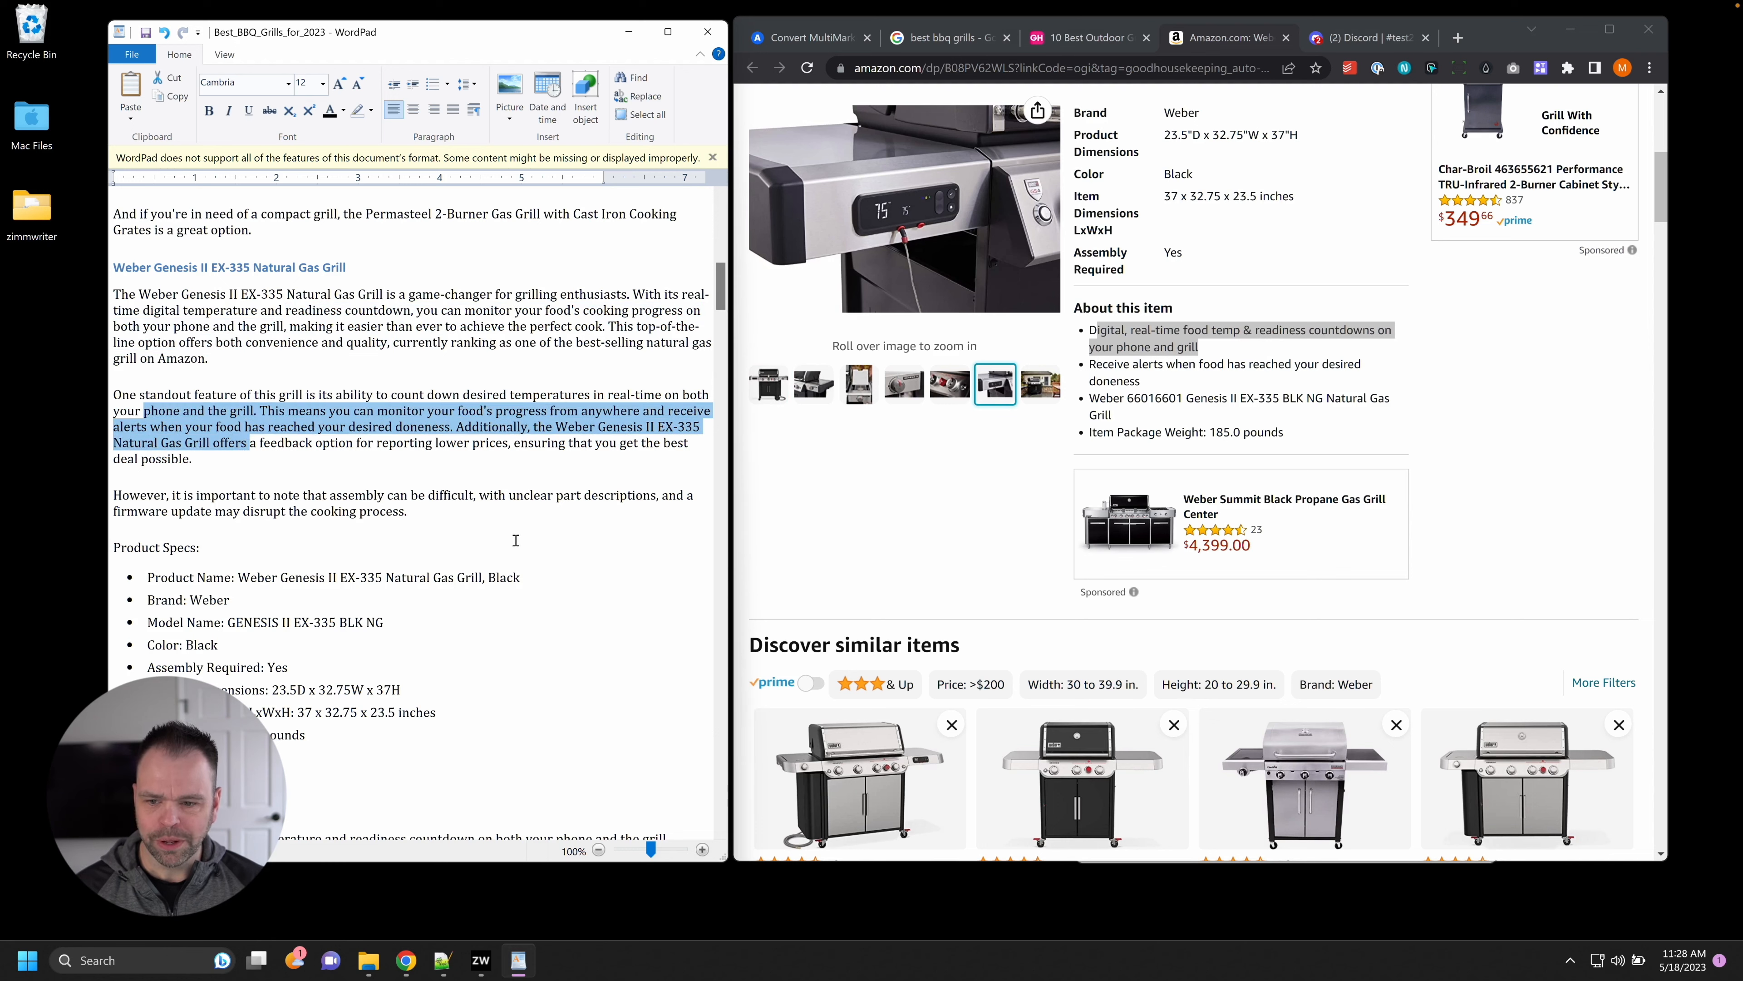
Delete the article's unsupported sentence about a feedback option for lower prices.
{"action": "scroll", "coordinate": [524, 429], "scroll_direction": "down", "scroll_amount": 3}
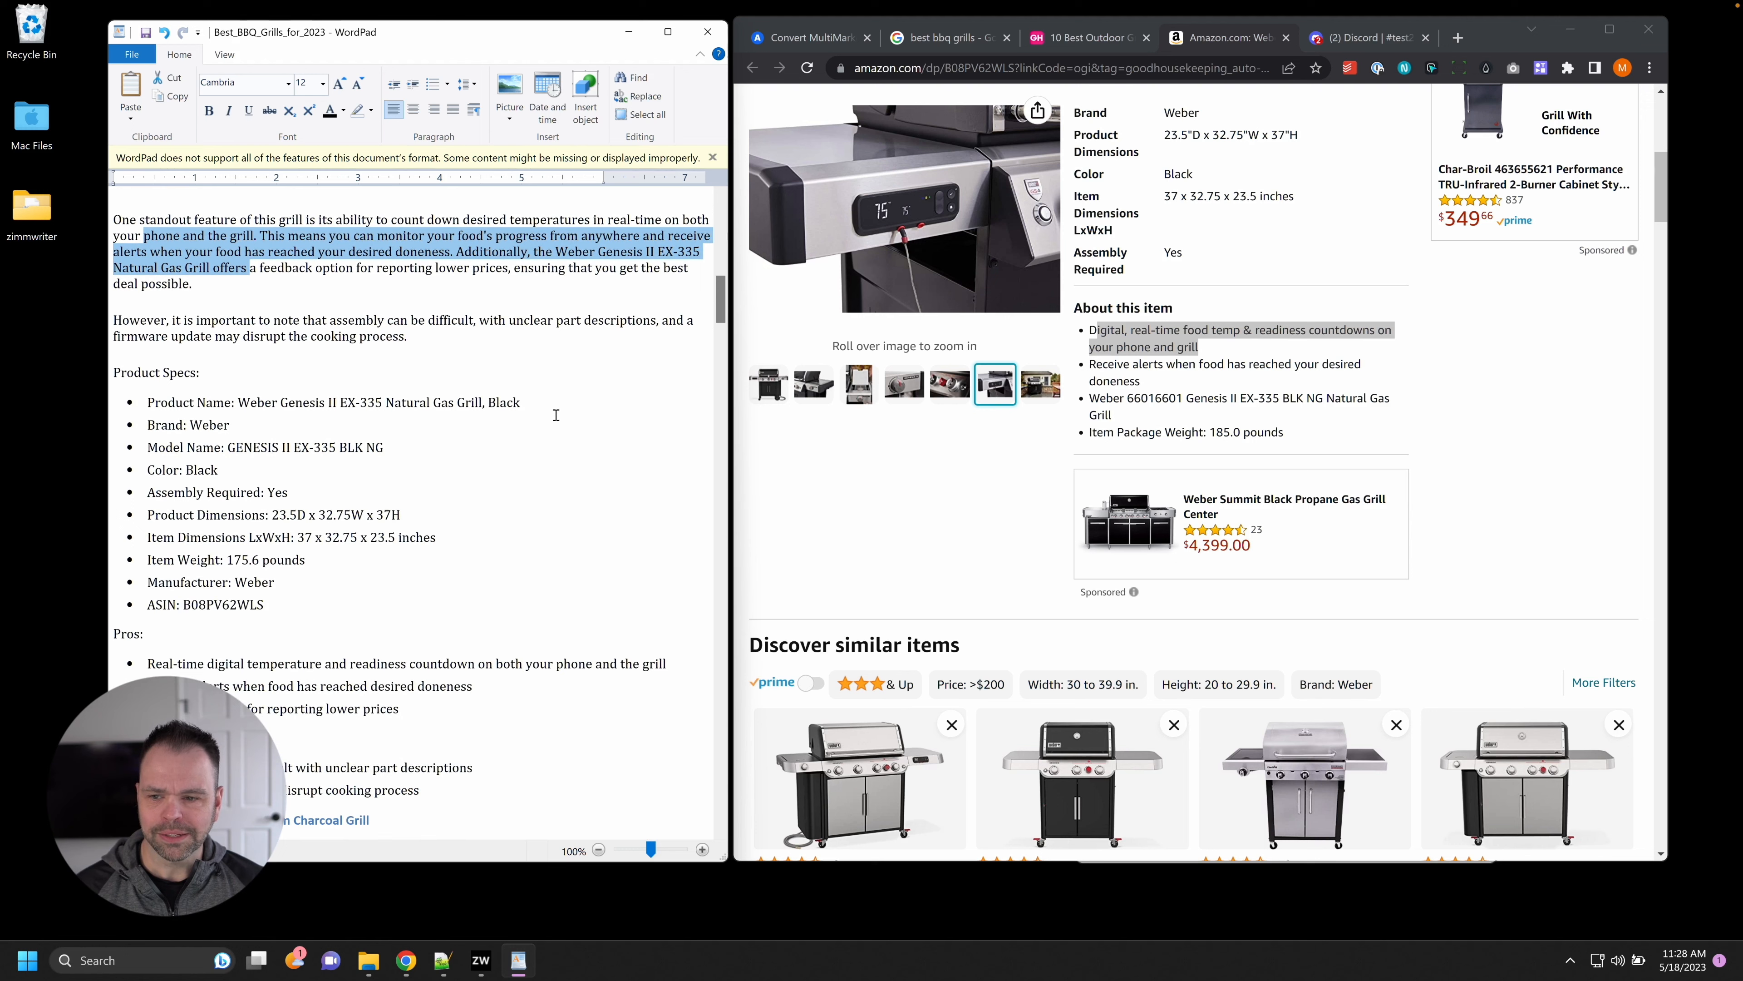
{"action": "left_click_drag", "start_coordinate": [260, 268], "coordinate": [426, 277]}
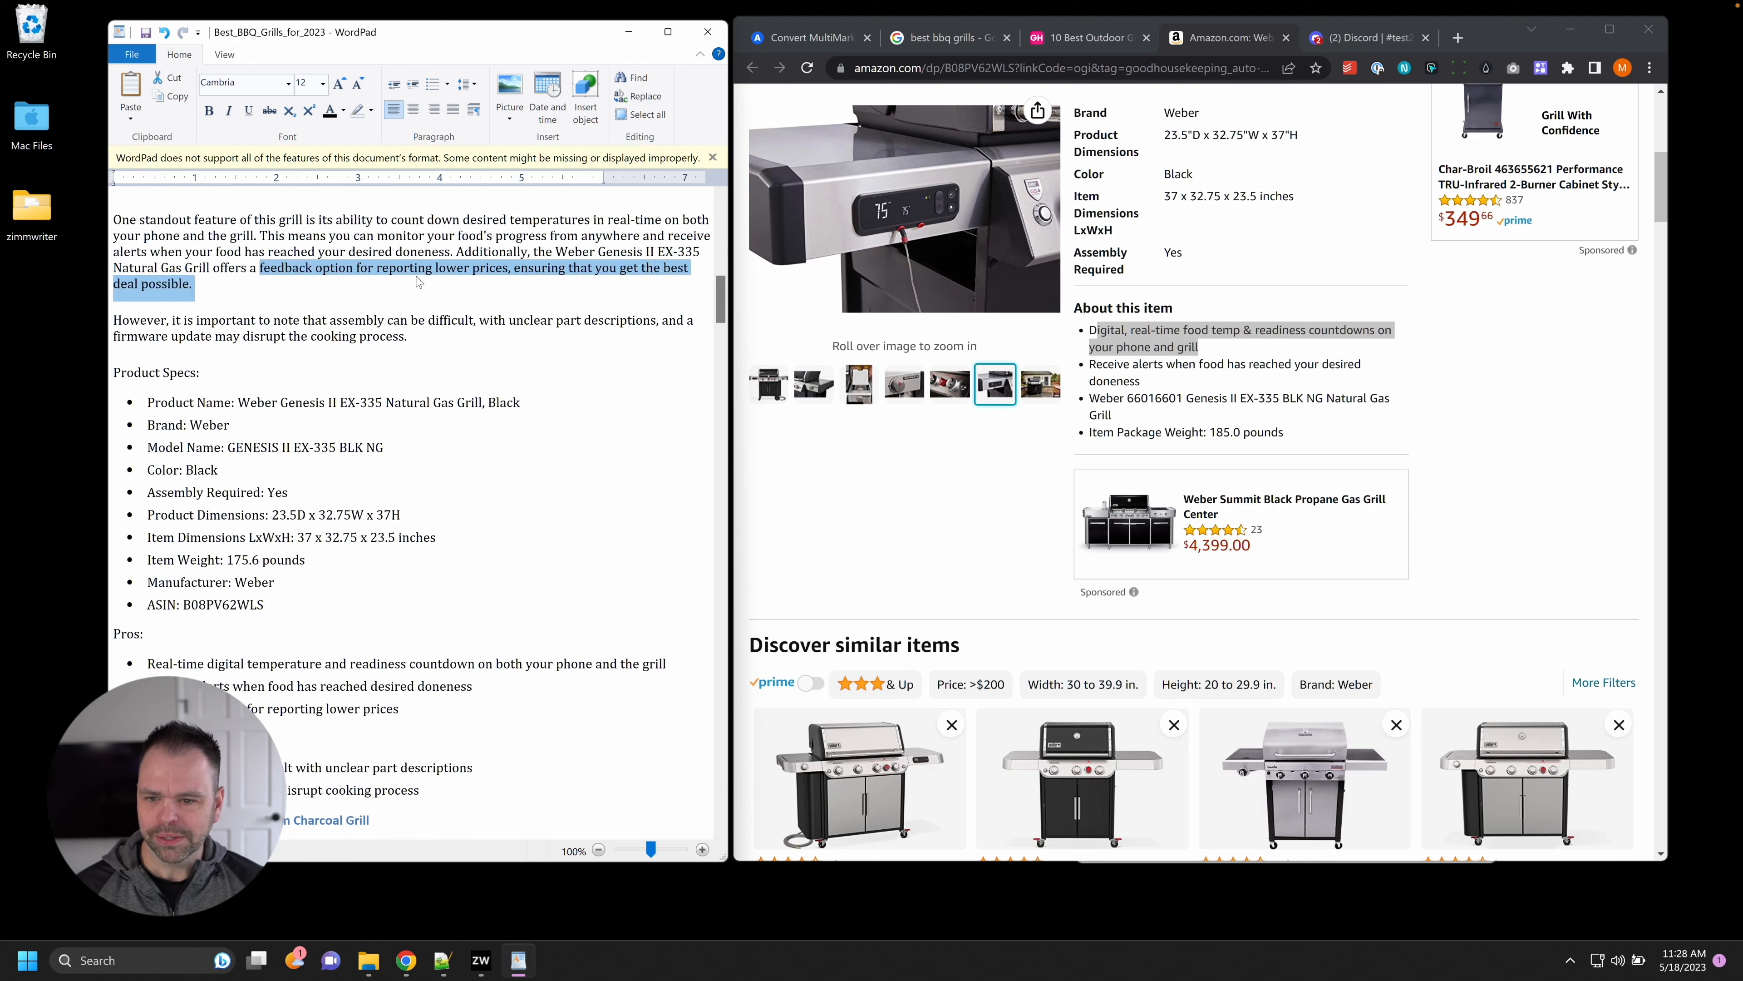
{"action": "left_click", "coordinate": [418, 283]}
{"action": "left_click_drag", "start_coordinate": [251, 284], "coordinate": [456, 247]}
{"action": "key", "text": "Delete"}
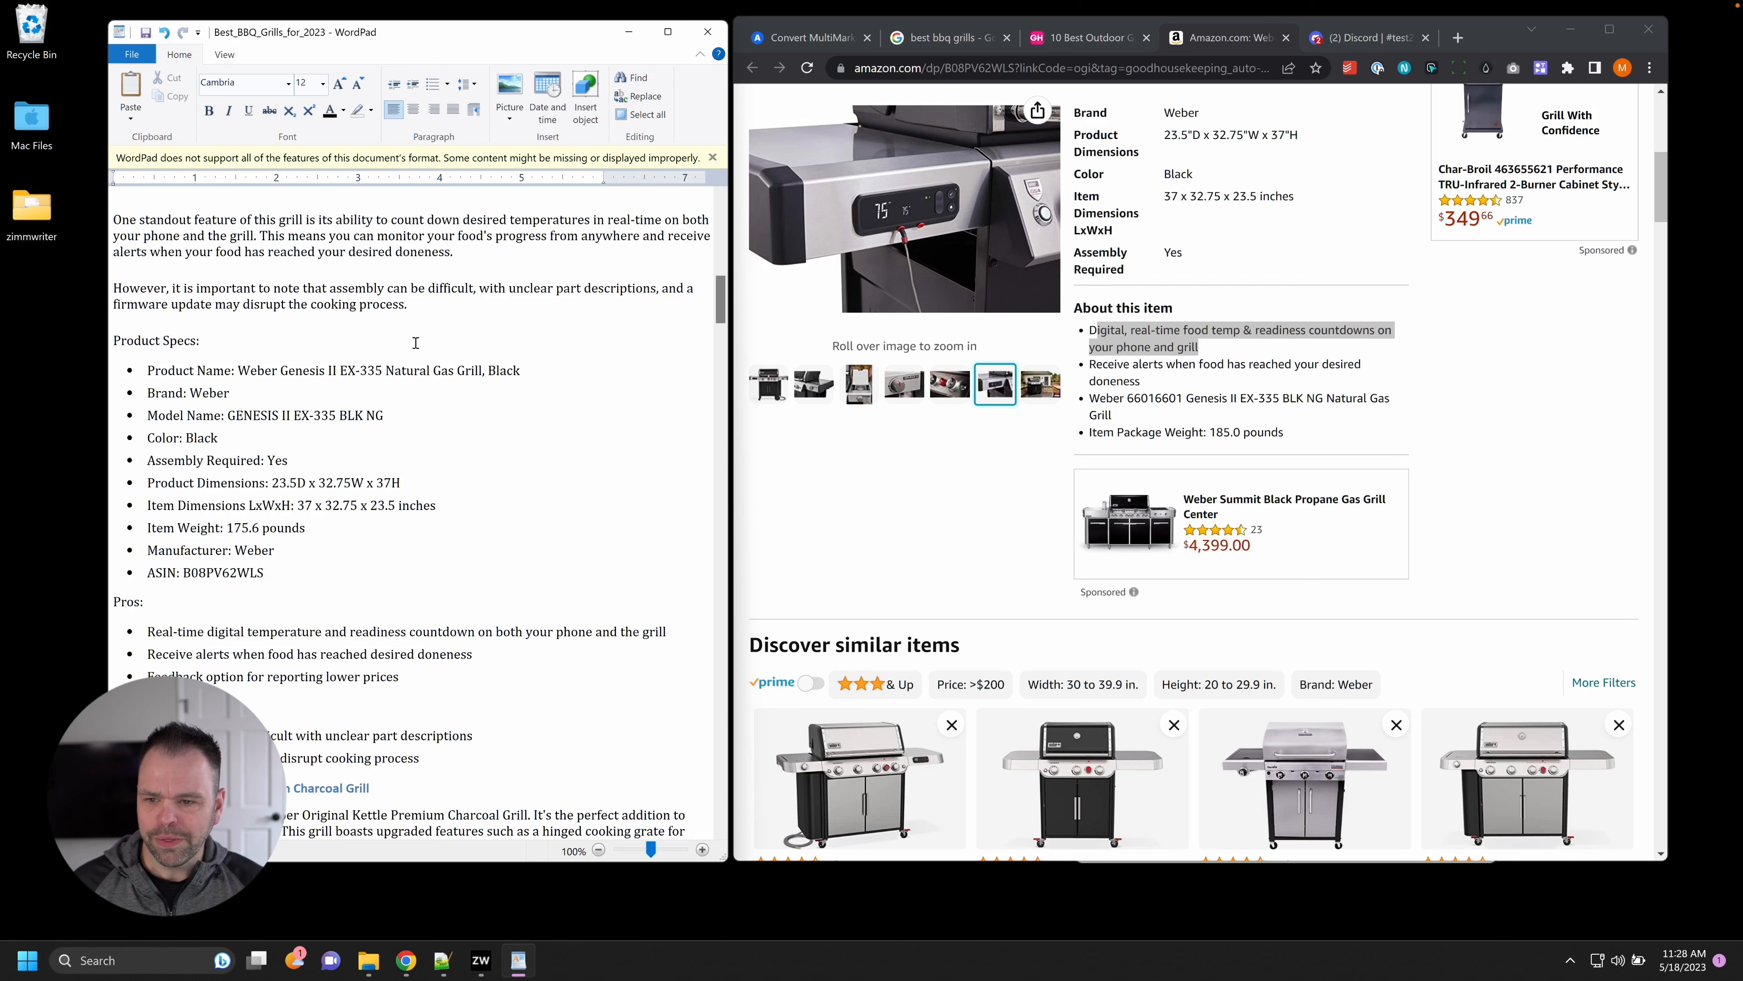
{"action": "left_click", "coordinate": [1435, 375]}
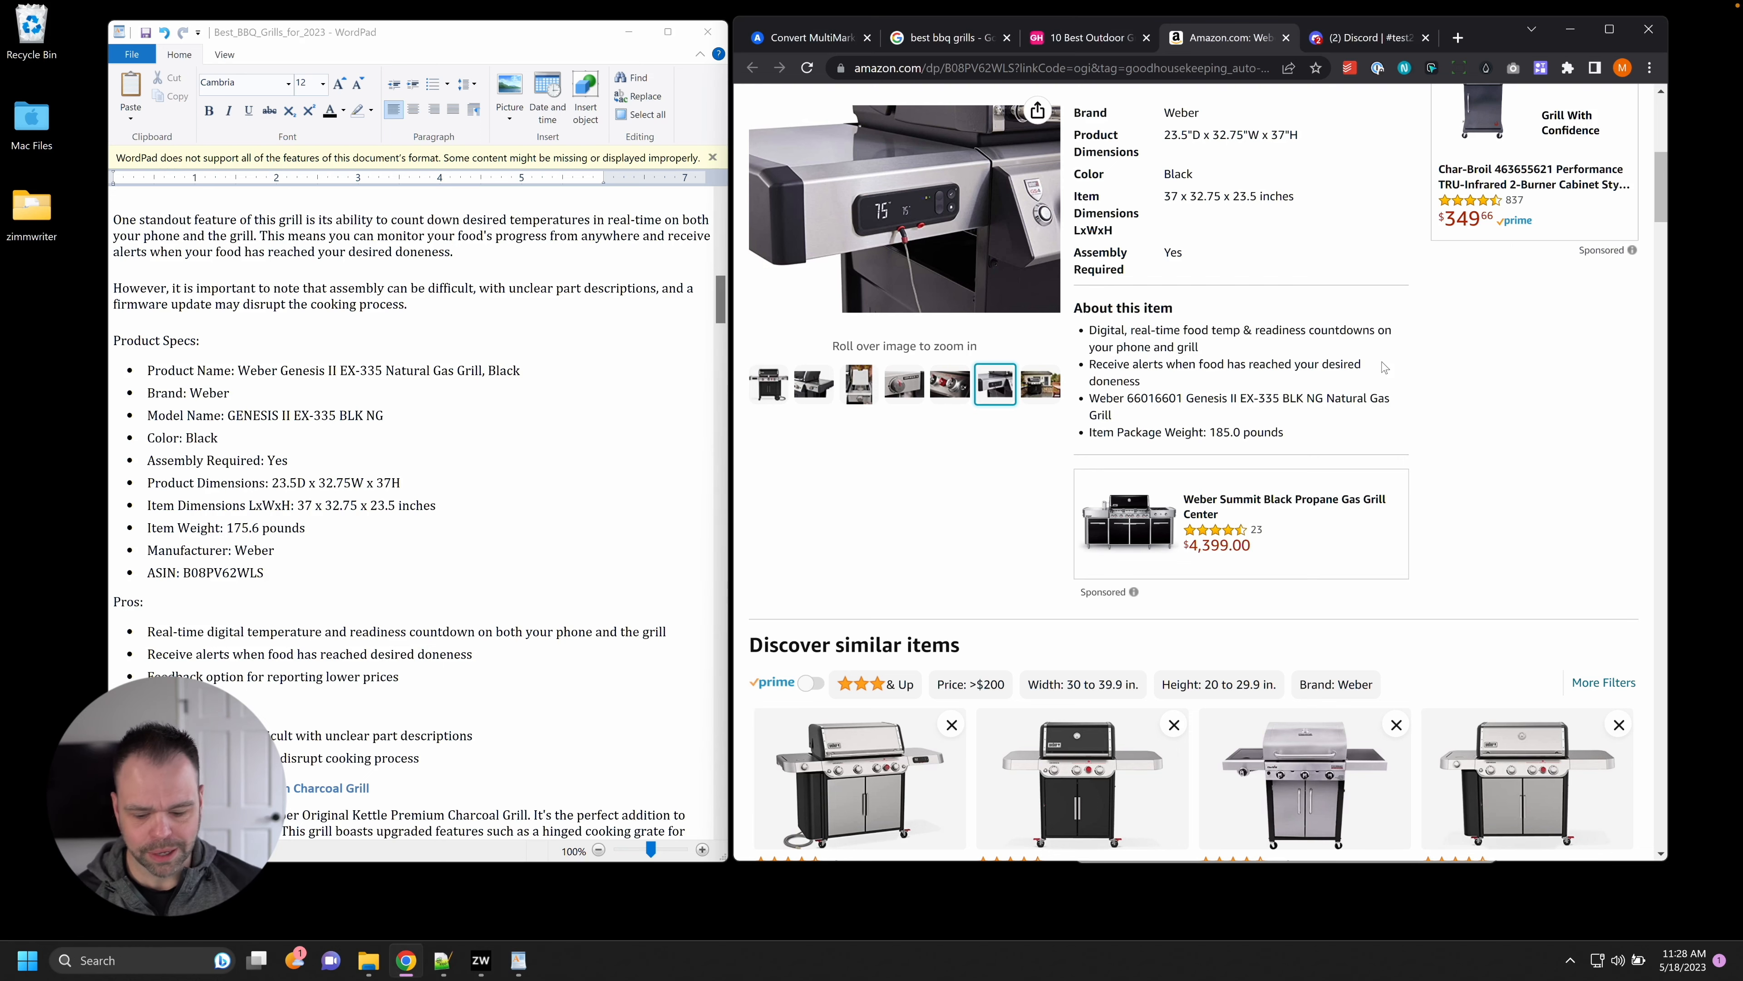
{"action": "key", "text": "ctrl+f"}
{"action": "type", "text": "assembly"}
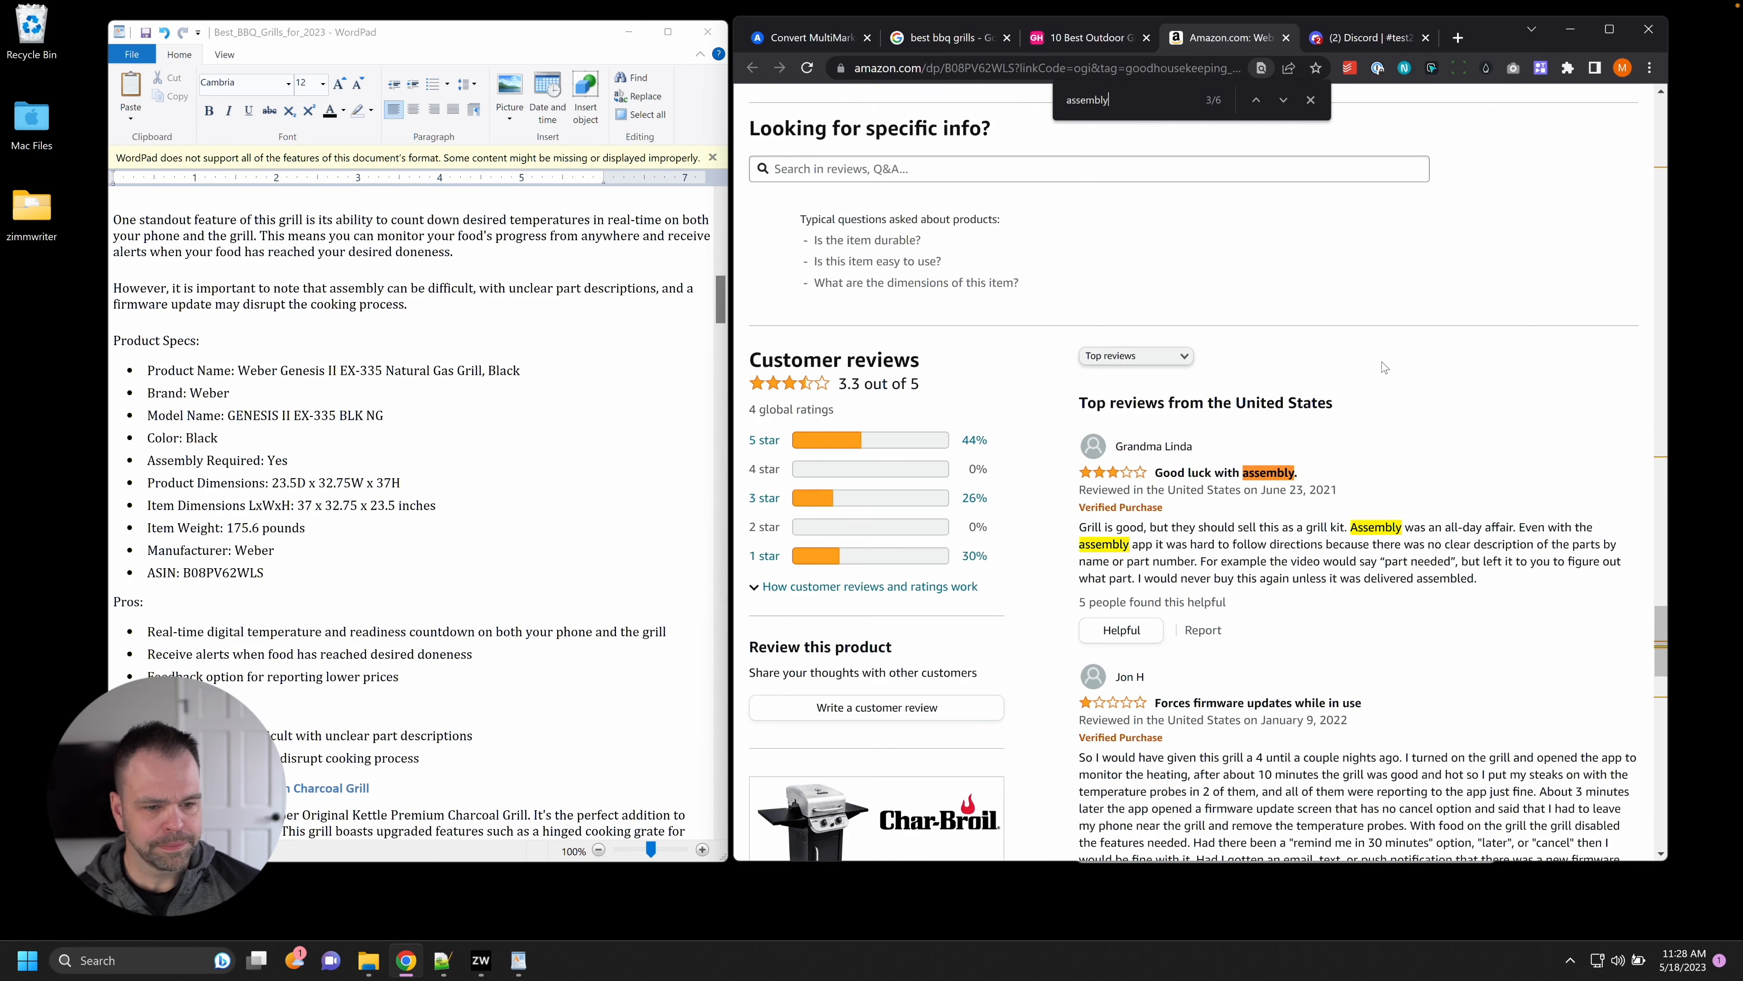
{"action": "scroll", "coordinate": [1384, 367], "scroll_direction": "down", "scroll_amount": 6}
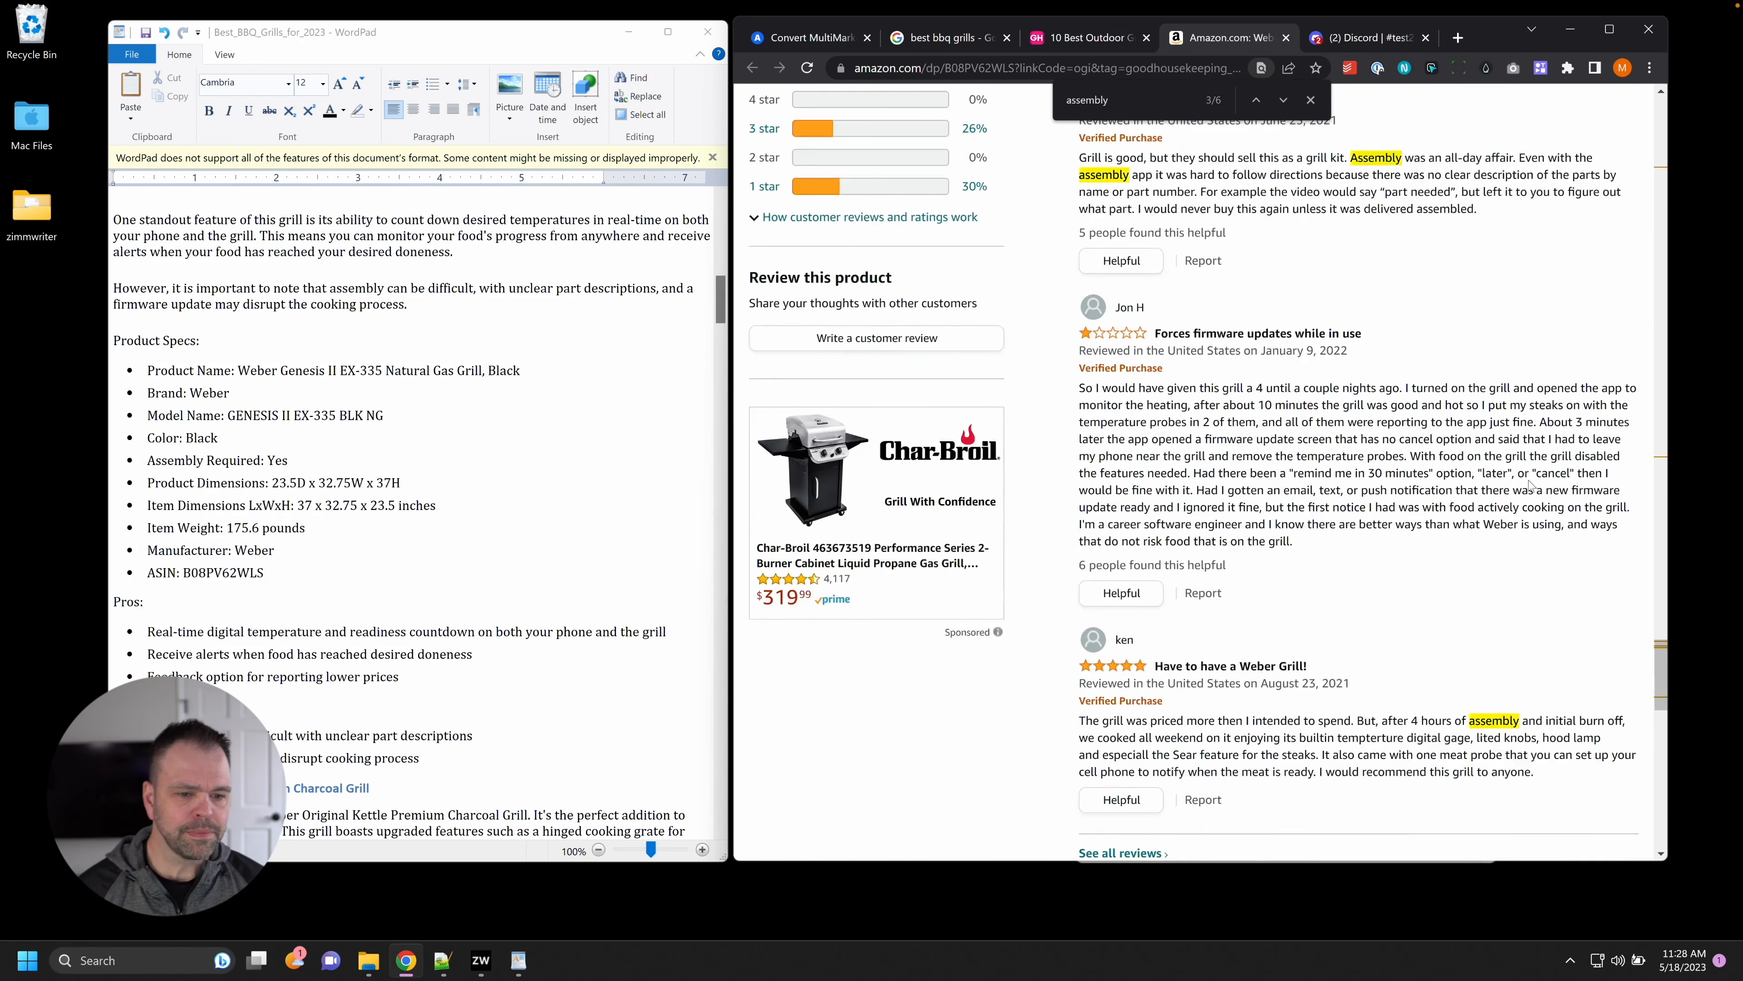
{"action": "scroll", "coordinate": [1469, 481], "scroll_direction": "up", "scroll_amount": 3}
{"action": "left_click", "coordinate": [1309, 99]}
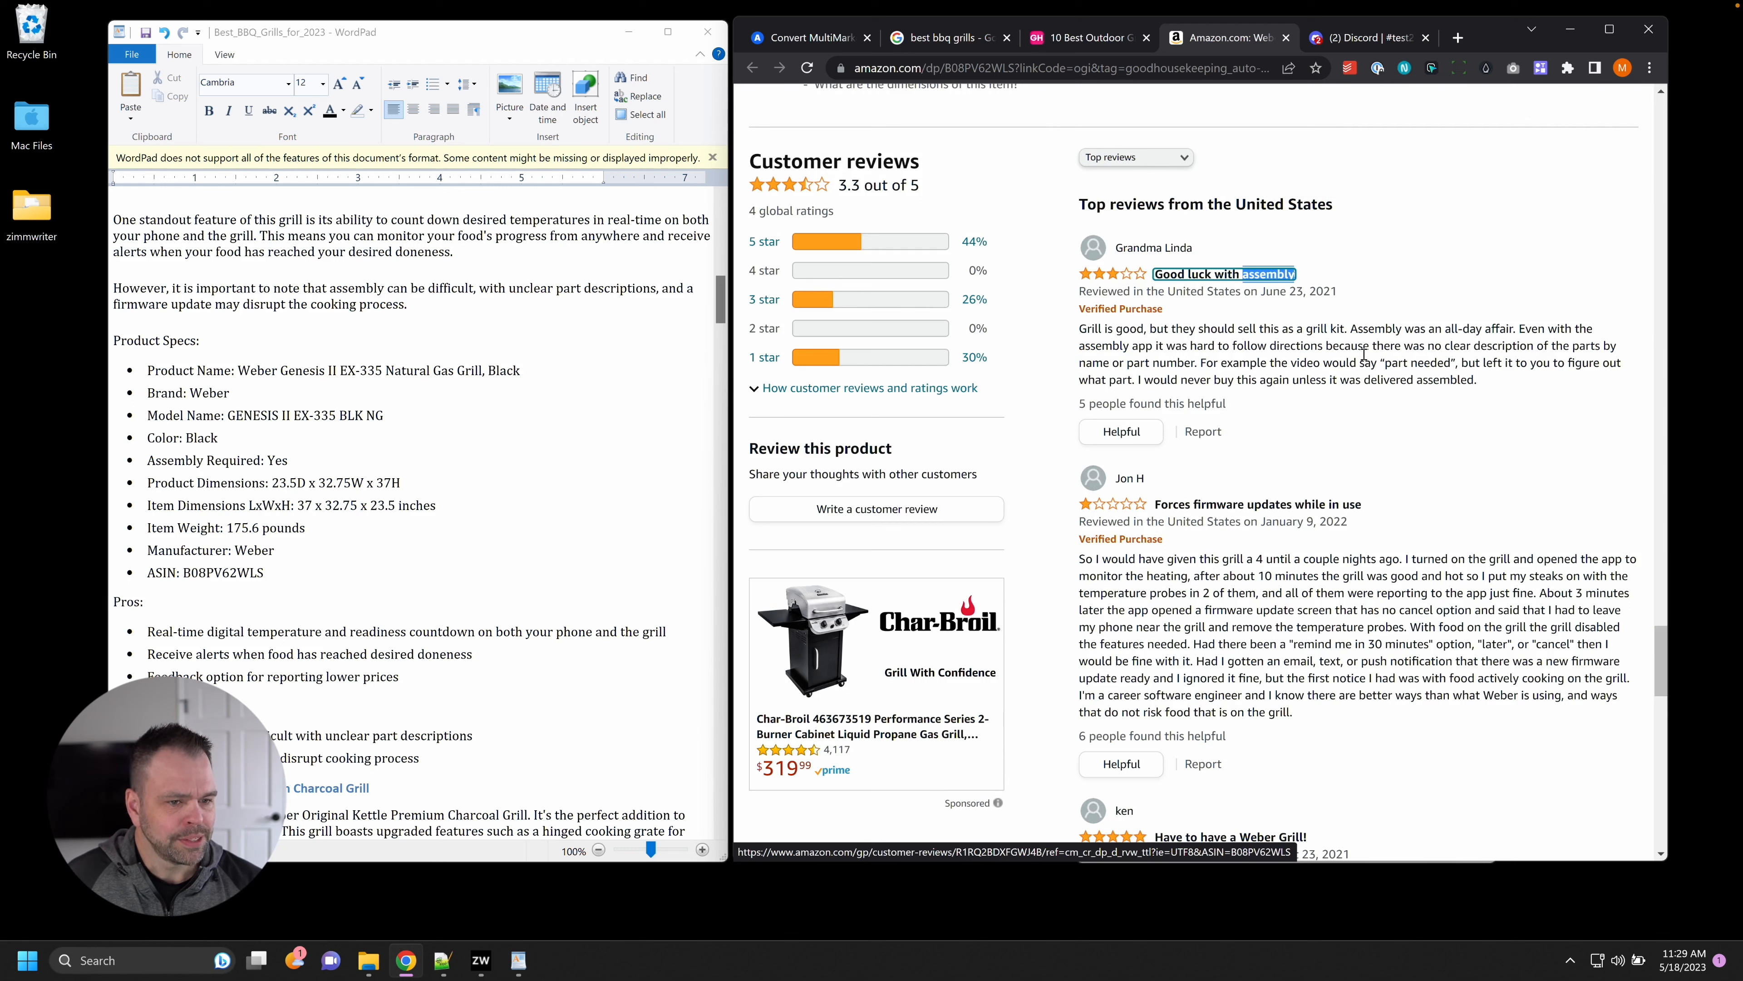
{"action": "left_click_drag", "start_coordinate": [1385, 328], "coordinate": [1514, 371]}
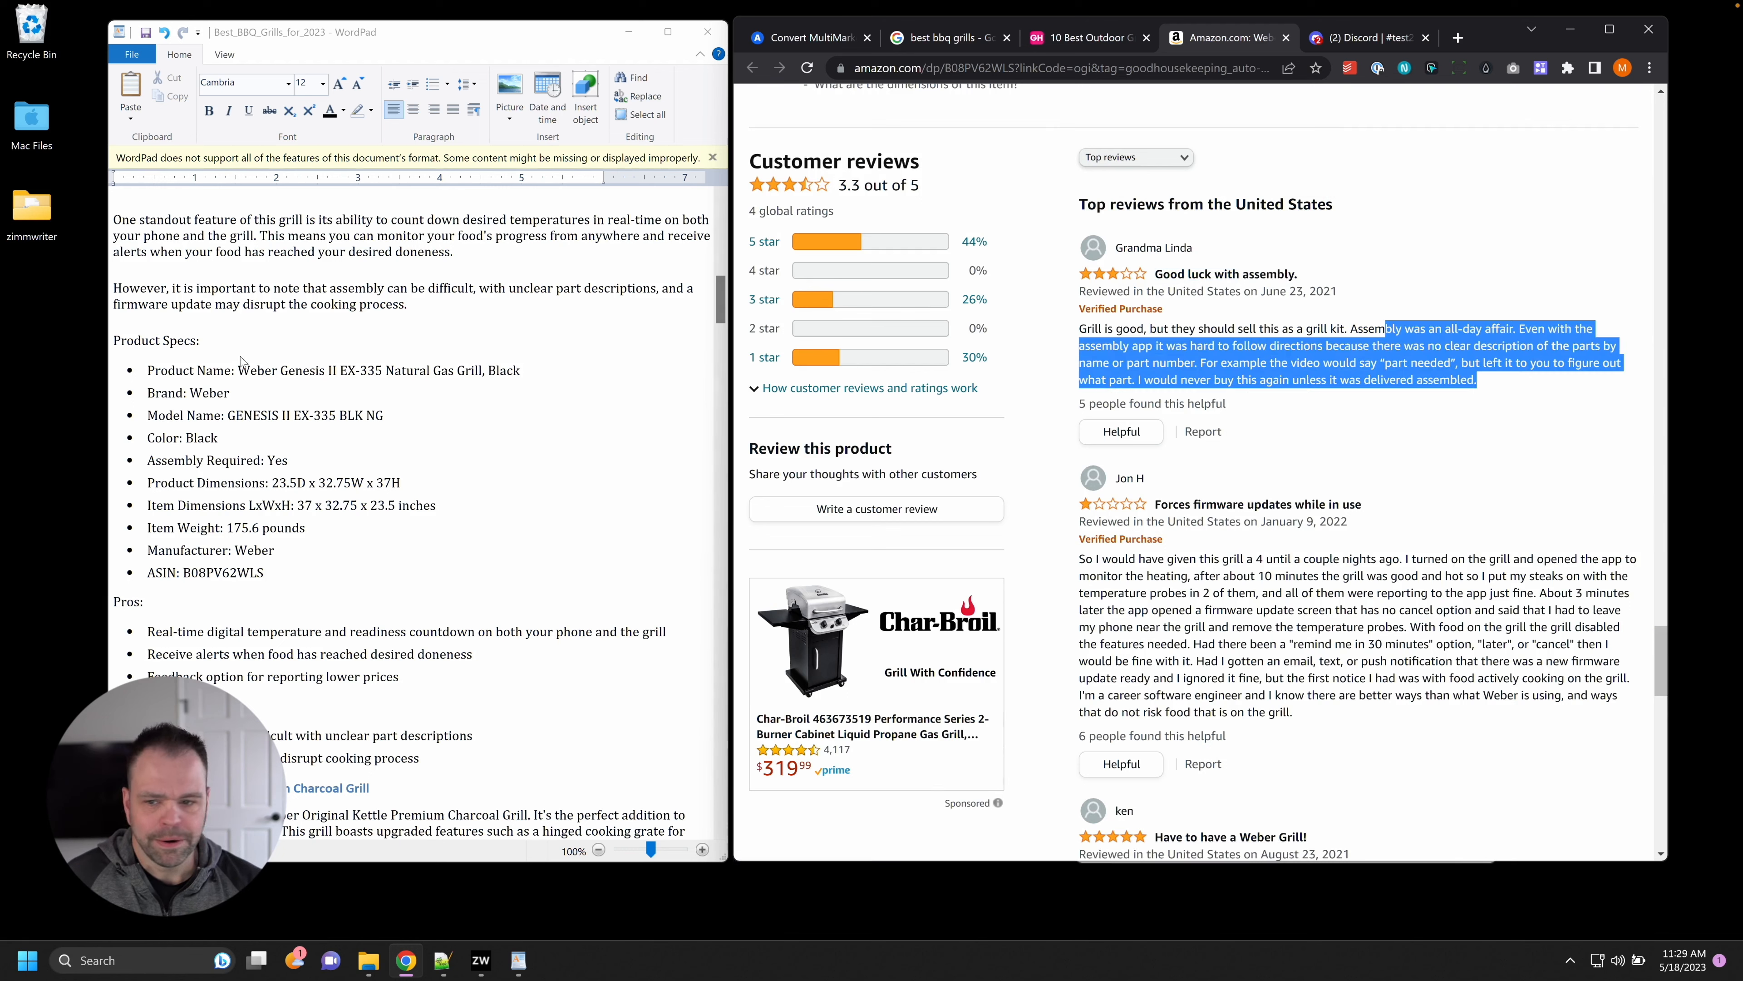
{"action": "left_click_drag", "start_coordinate": [116, 301], "coordinate": [367, 295]}
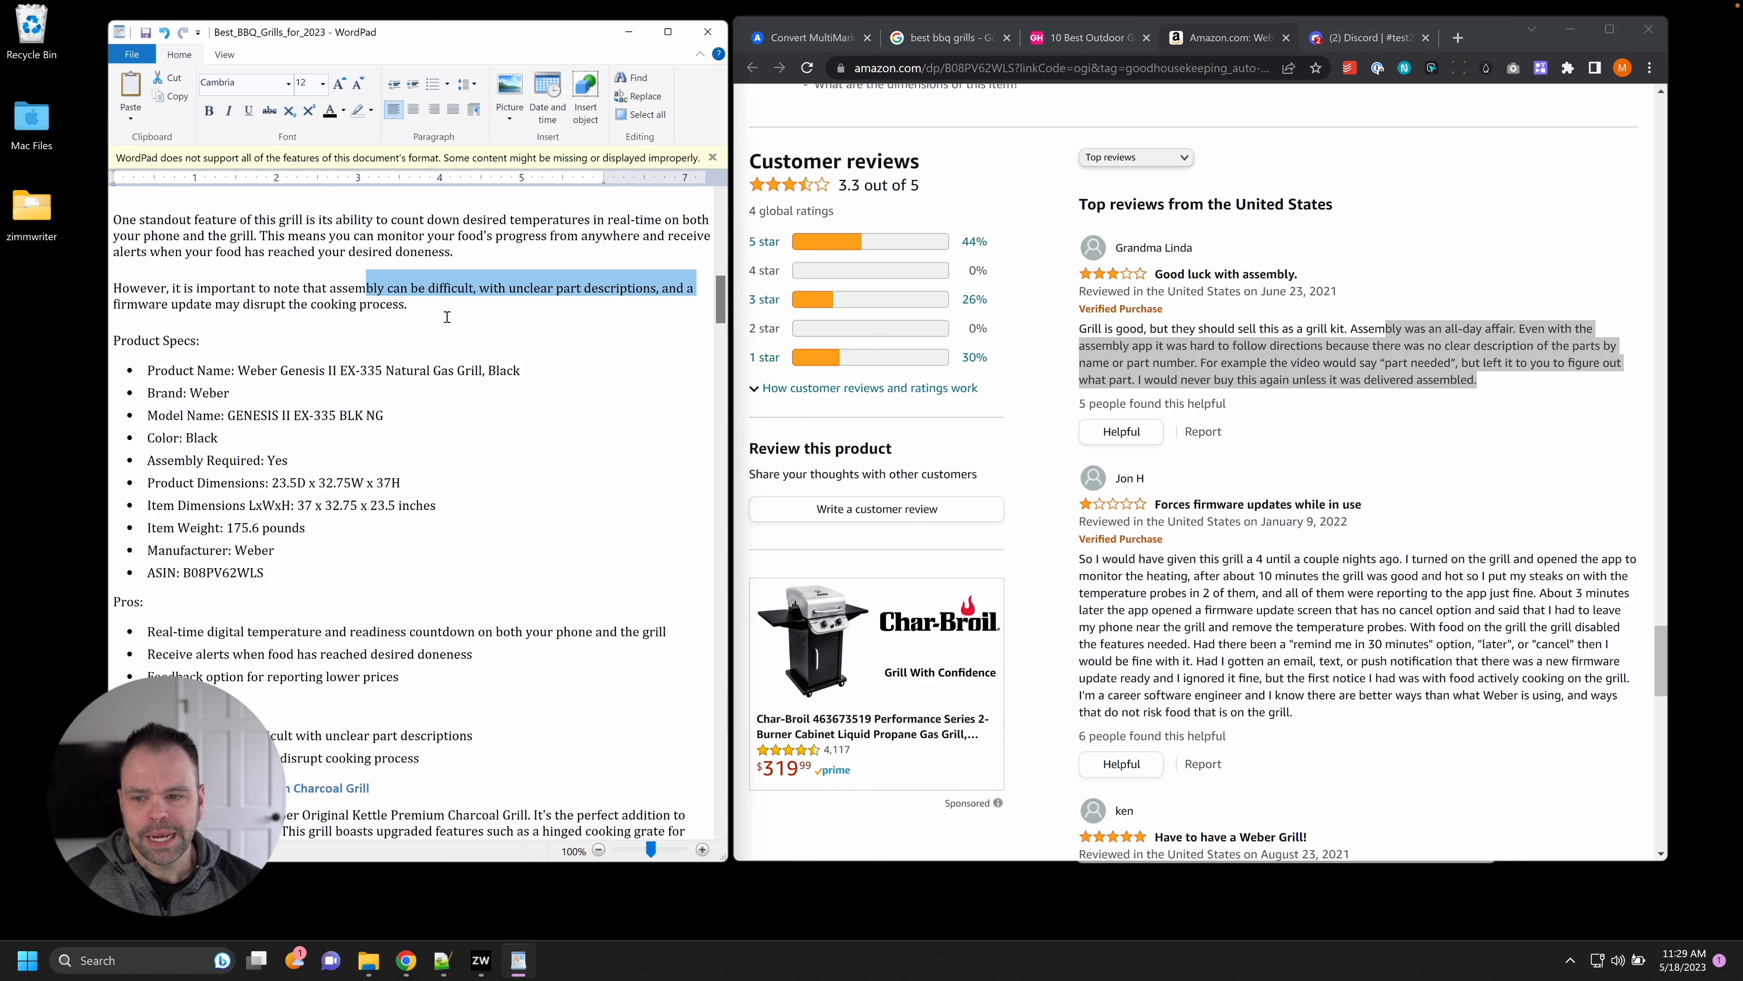
{"action": "left_click", "coordinate": [1290, 438]}
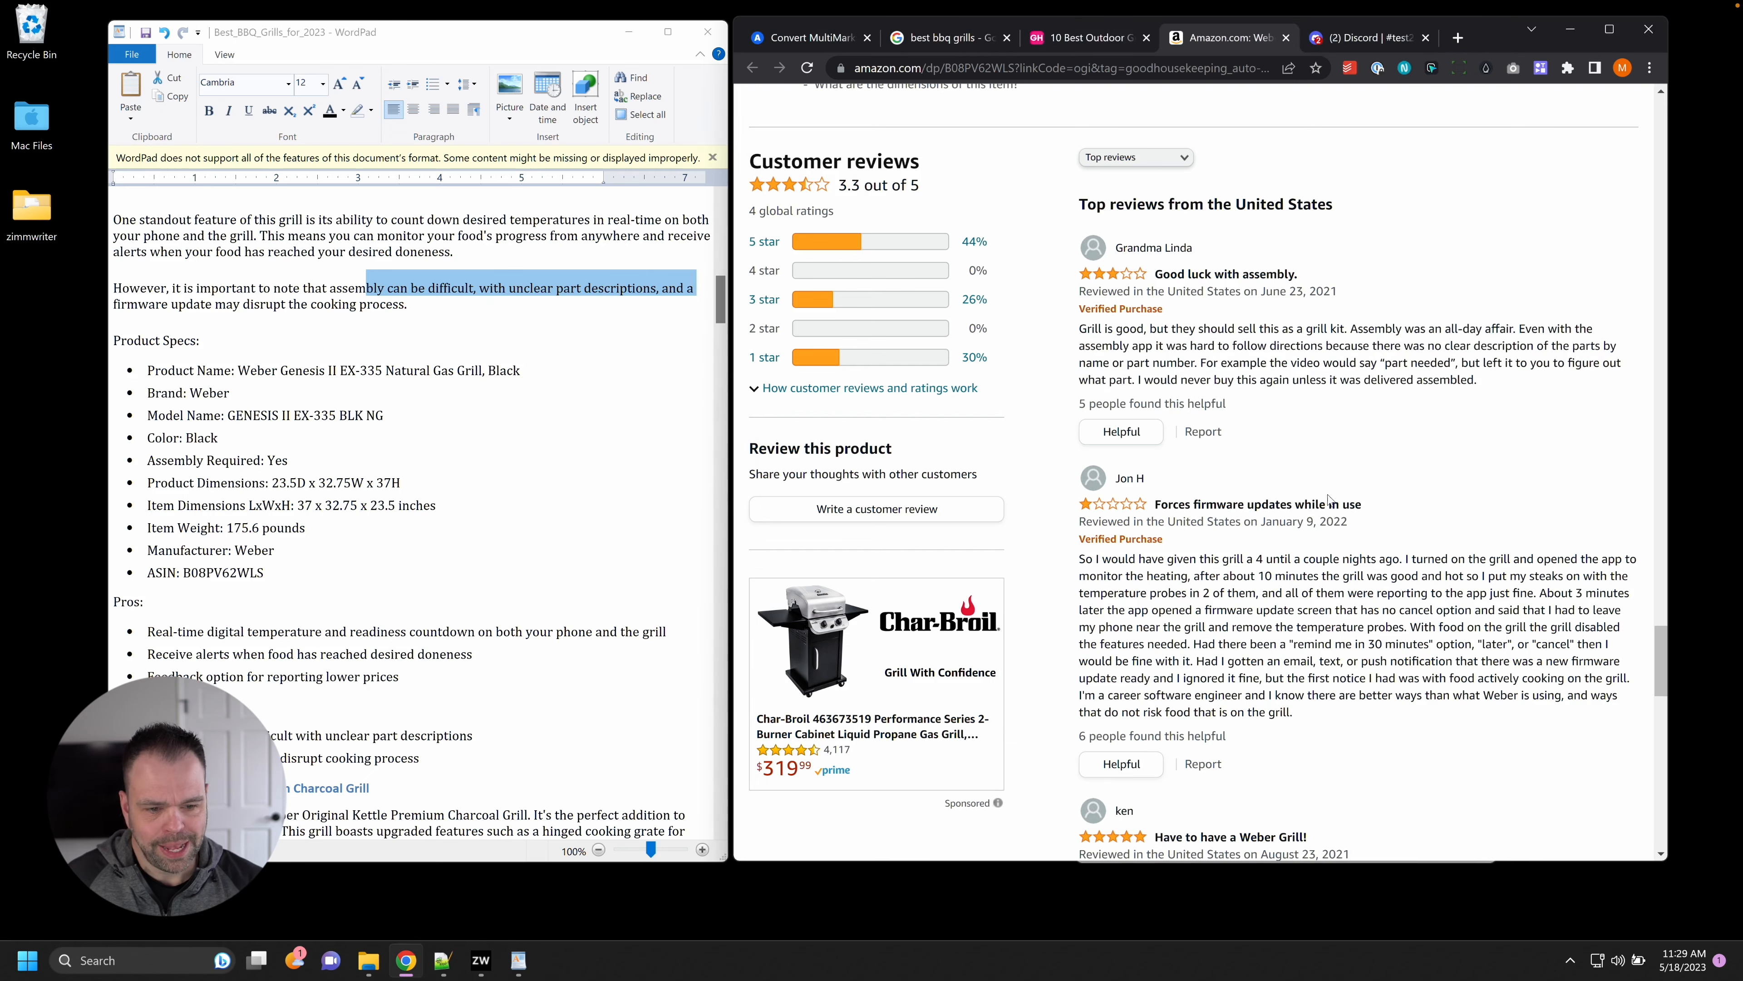
{"action": "scroll", "coordinate": [1316, 537], "scroll_direction": "down", "scroll_amount": 3}
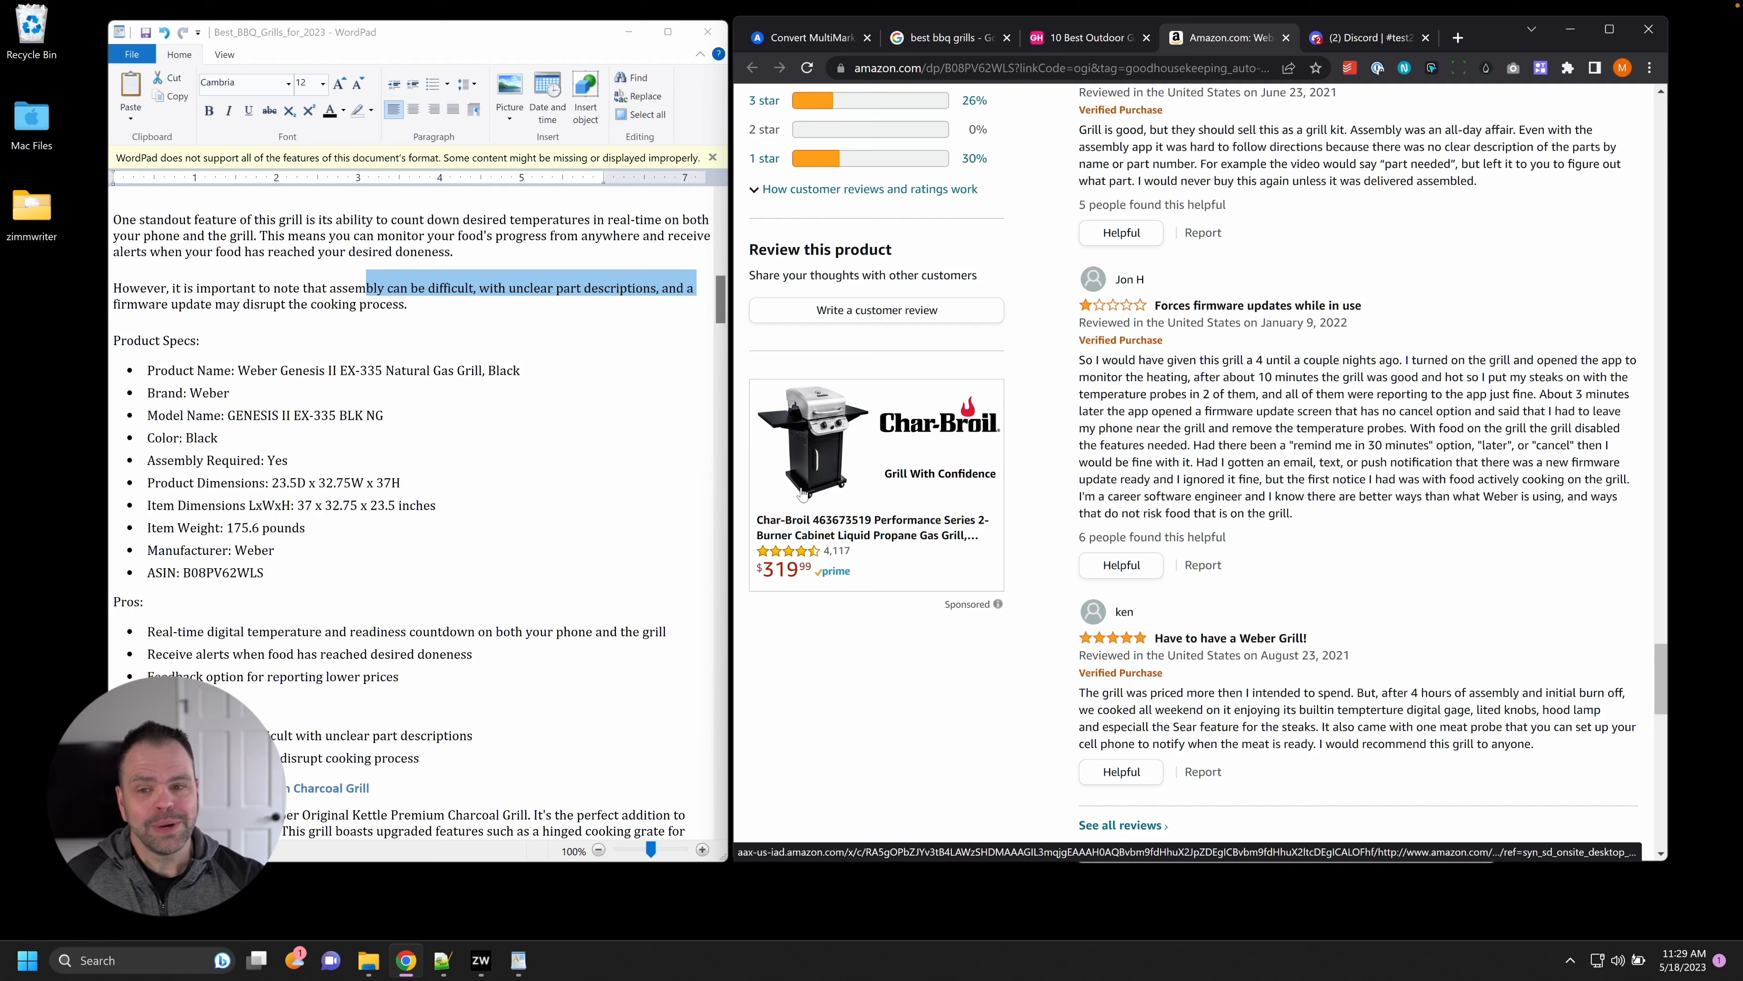
{"action": "left_click_drag", "start_coordinate": [408, 306], "coordinate": [136, 287]}
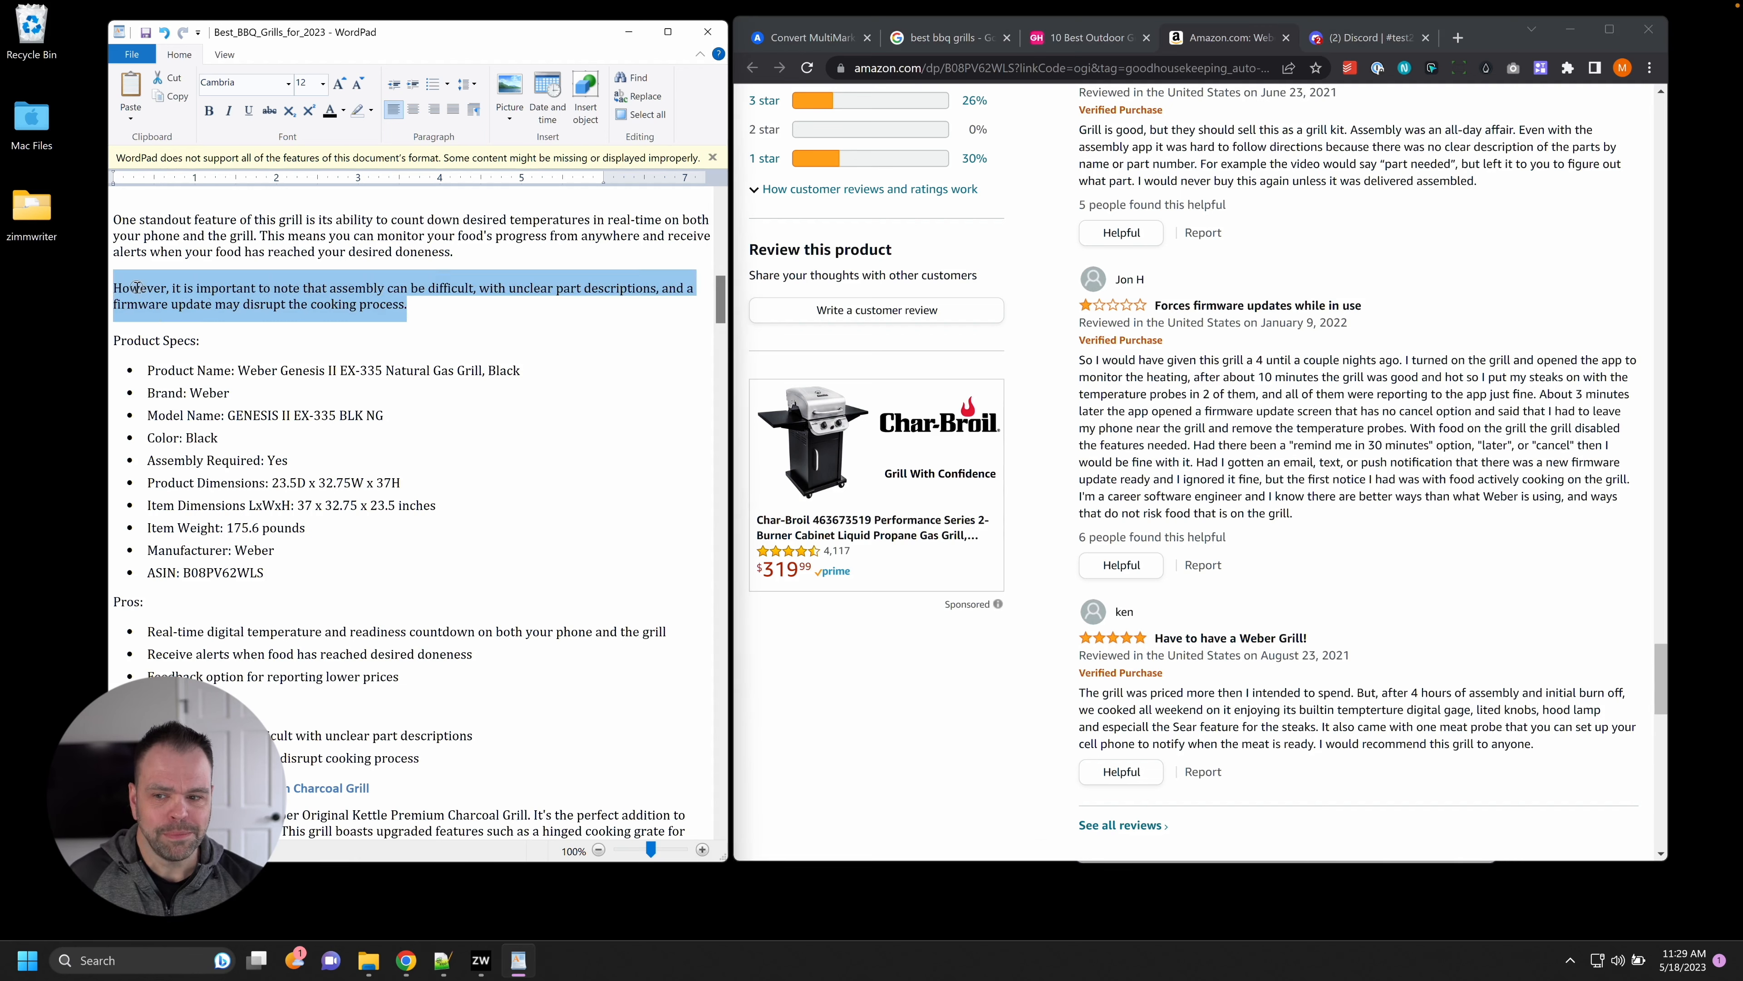
{"action": "scroll", "coordinate": [385, 452], "scroll_direction": "up", "scroll_amount": 3}
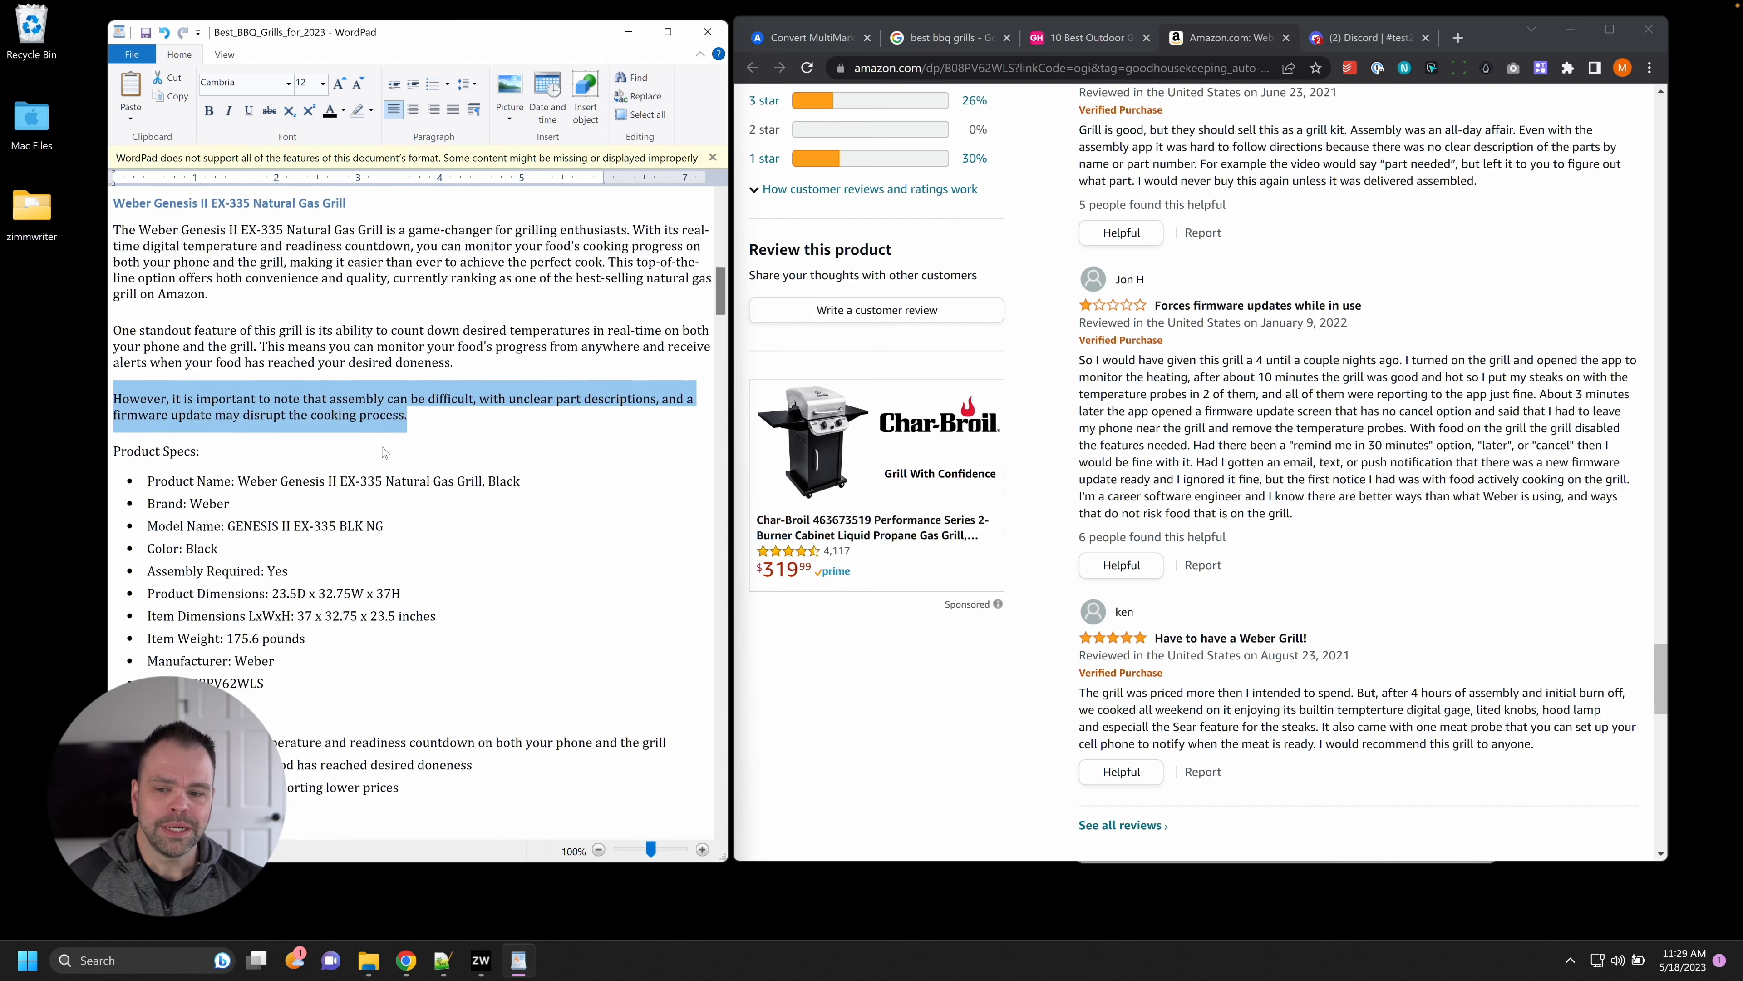
{"action": "scroll", "coordinate": [384, 452], "scroll_direction": "down", "scroll_amount": 3}
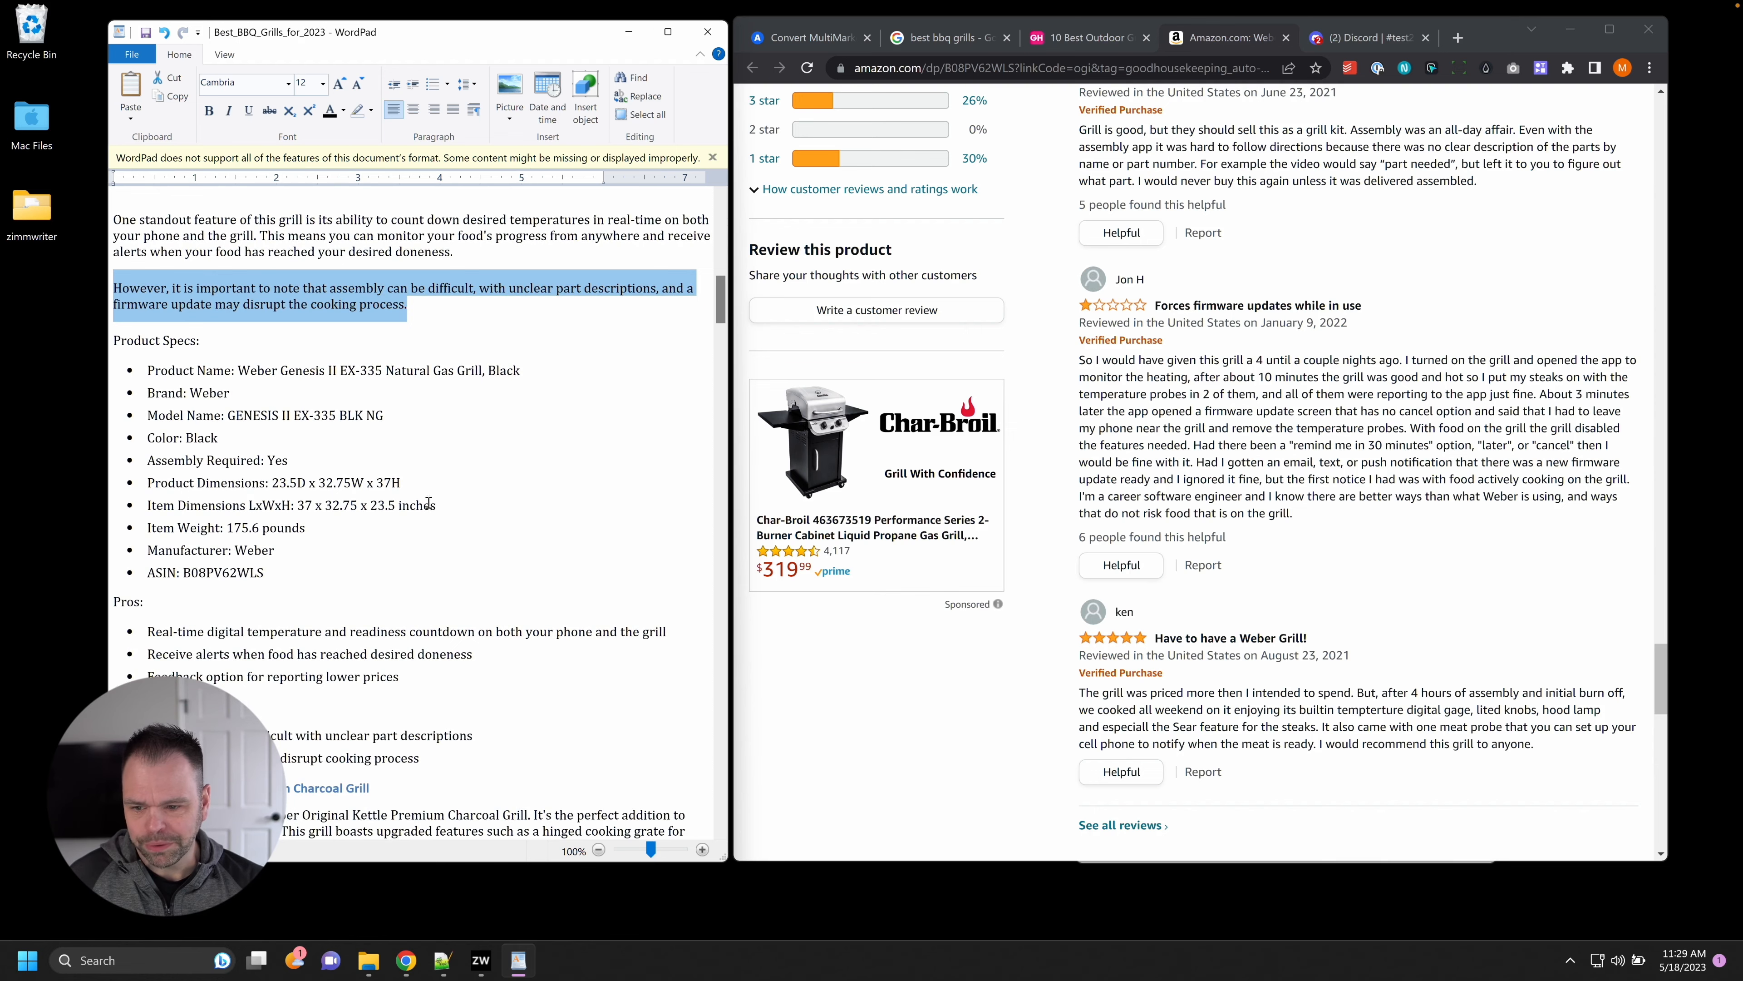
{"action": "scroll", "coordinate": [1424, 582], "scroll_direction": "up", "scroll_amount": 15}
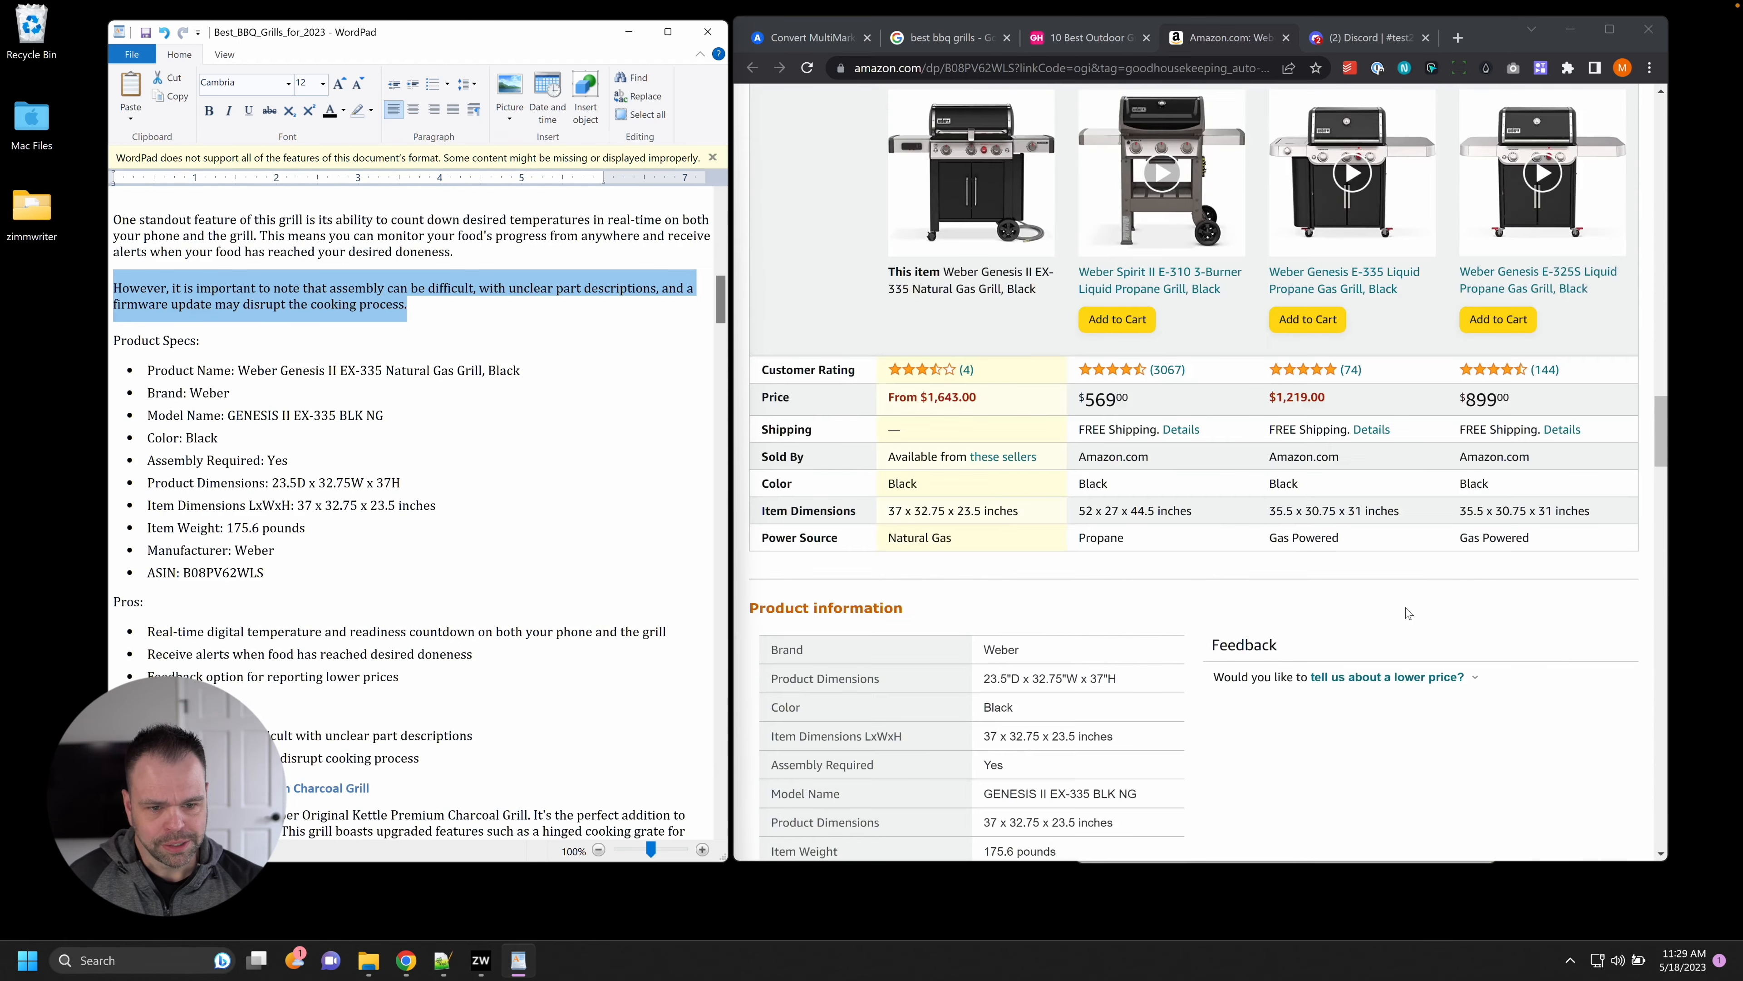
Check the article's Item Dimensions against Amazon's 23.5 figure, then bring up Good Housekeeping's picks.
{"action": "scroll", "coordinate": [1405, 608], "scroll_direction": "down", "scroll_amount": 3}
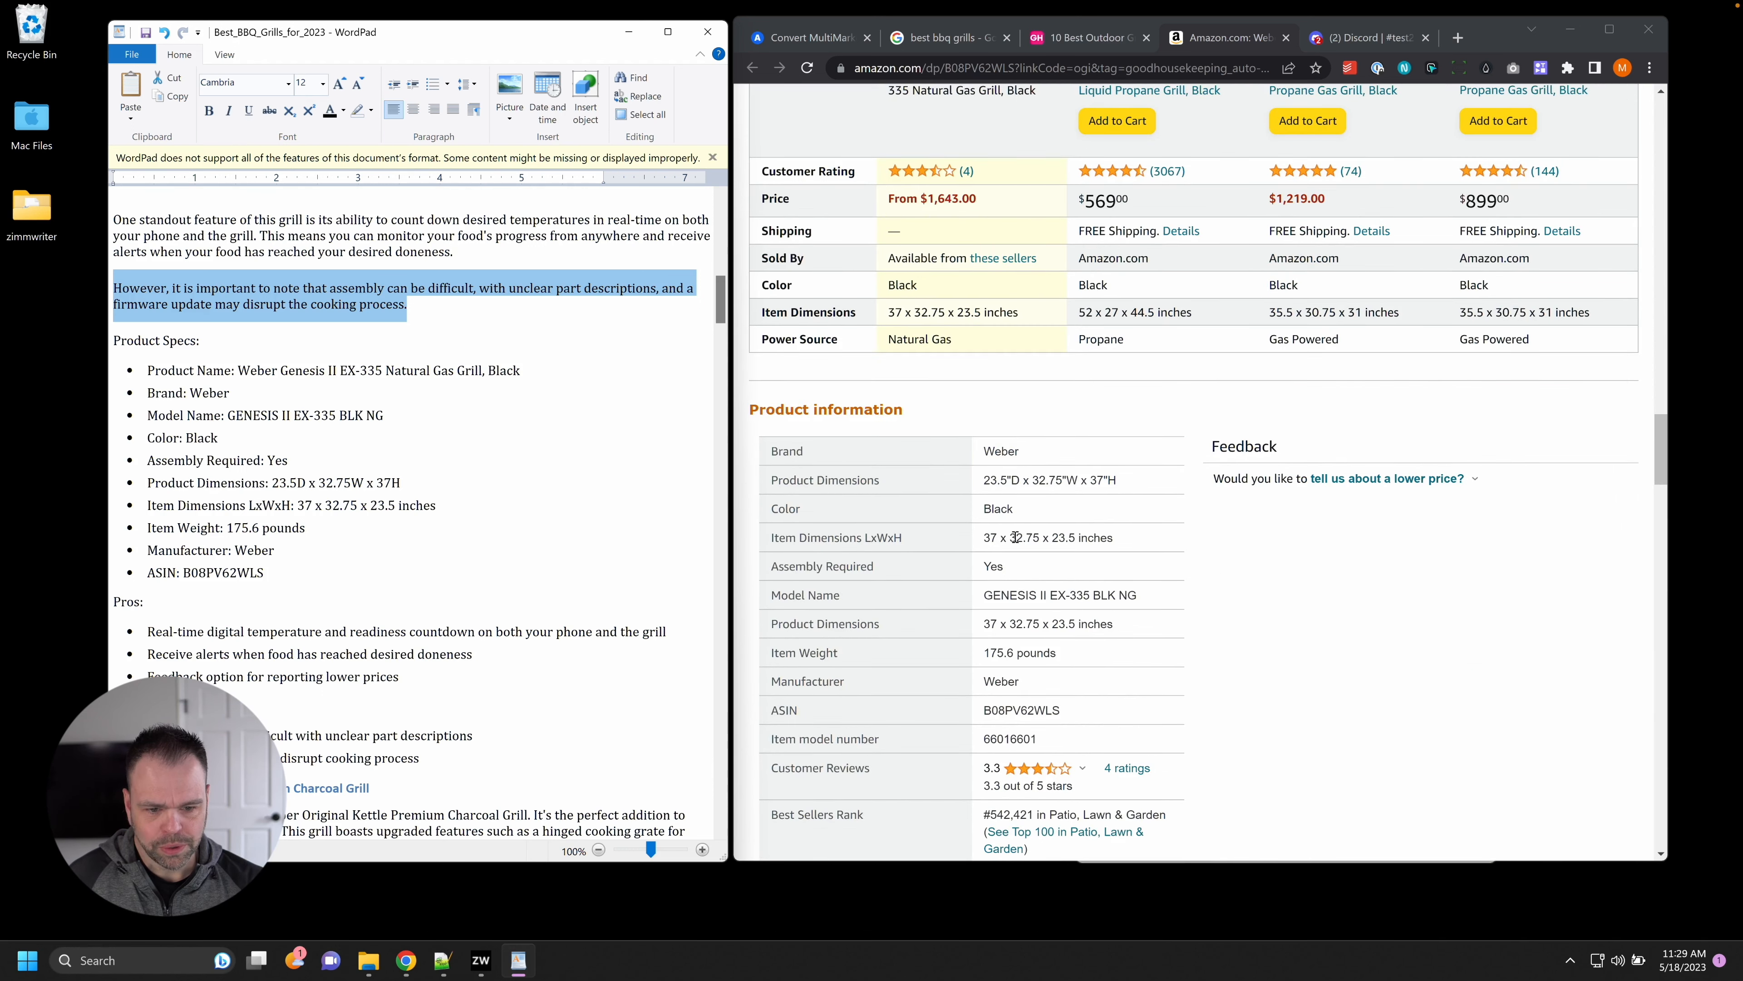
{"action": "mouse_move", "coordinate": [1052, 537]}
{"action": "left_mouse_down"}
{"action": "mouse_move", "coordinate": [1033, 537]}
{"action": "mouse_move", "coordinate": [1076, 536]}
{"action": "left_mouse_up"}
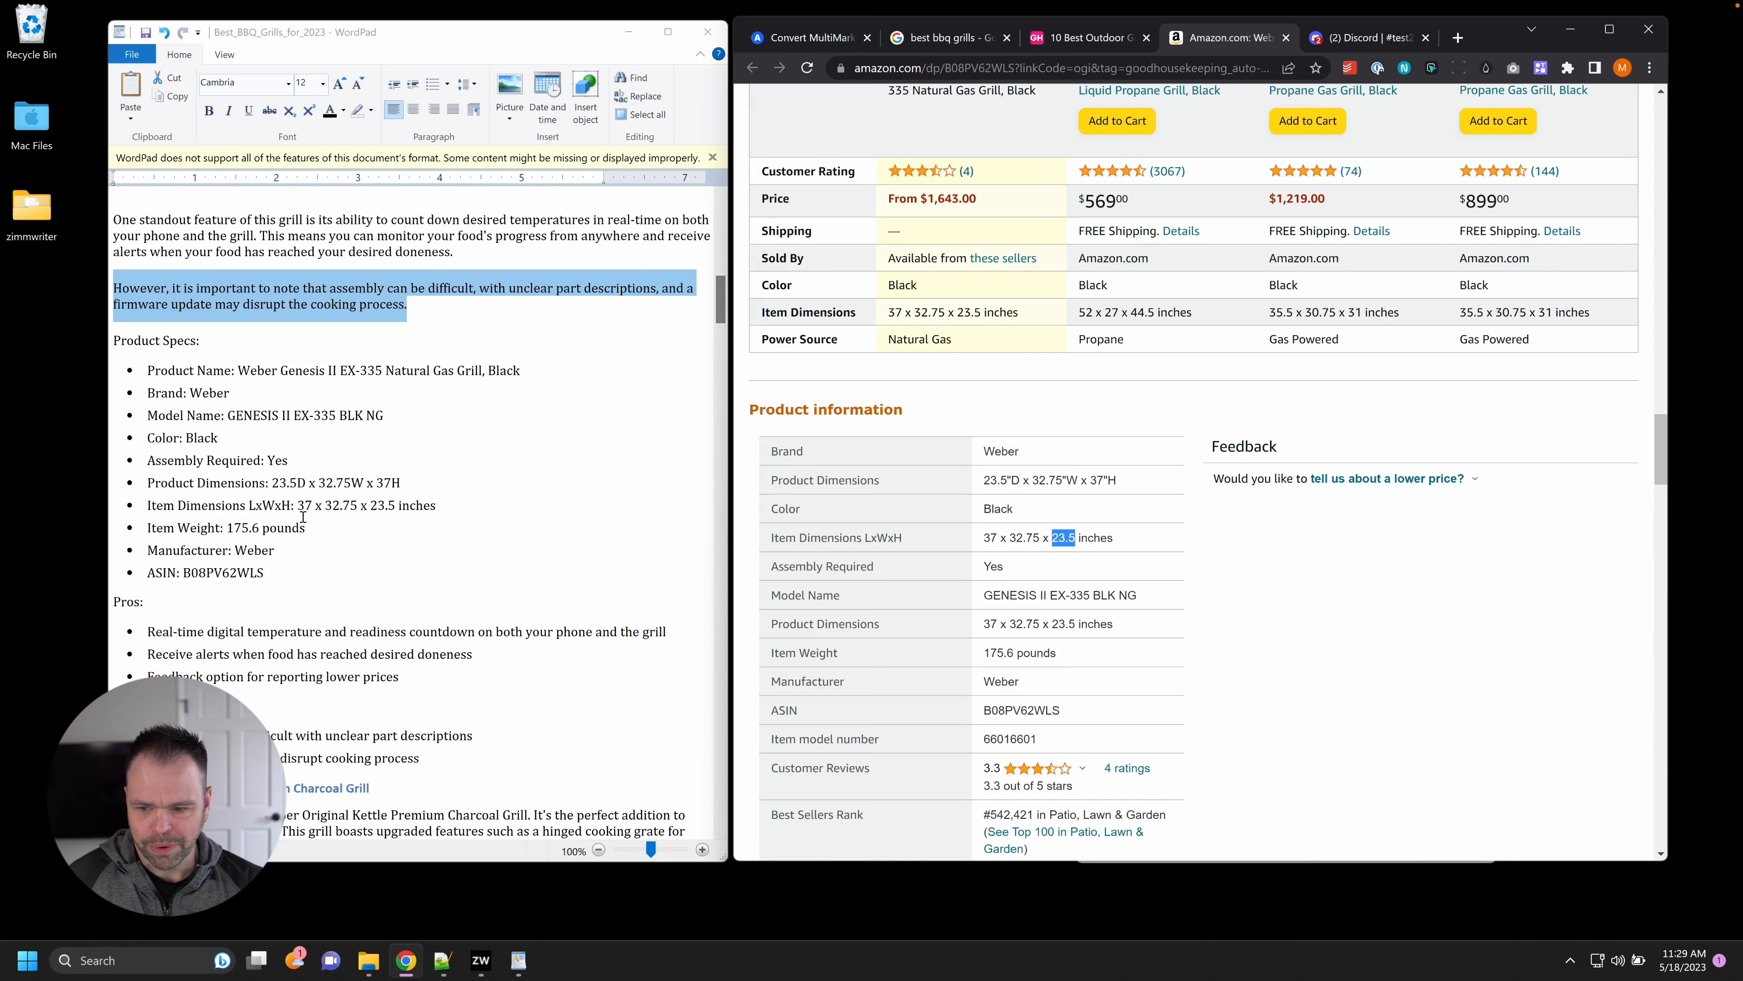
{"action": "key", "text": "alt+Tab"}
{"action": "left_click", "coordinate": [413, 505]}
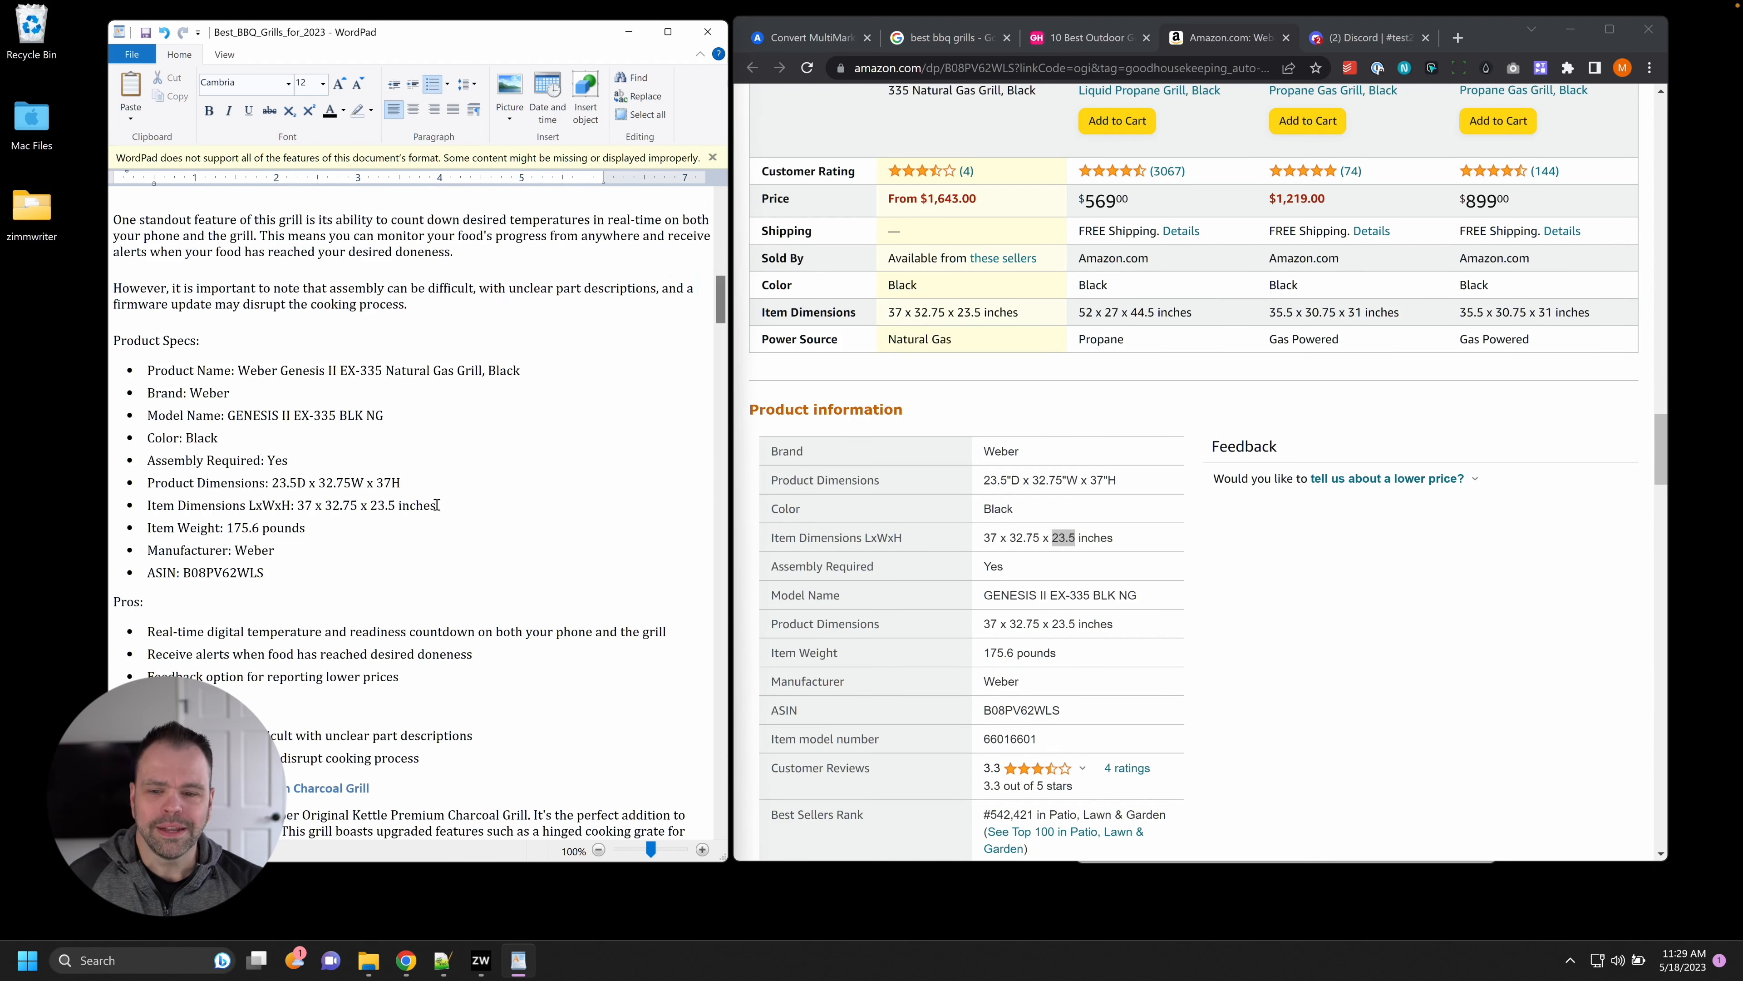
{"action": "left_click_drag", "start_coordinate": [440, 505], "coordinate": [248, 506]}
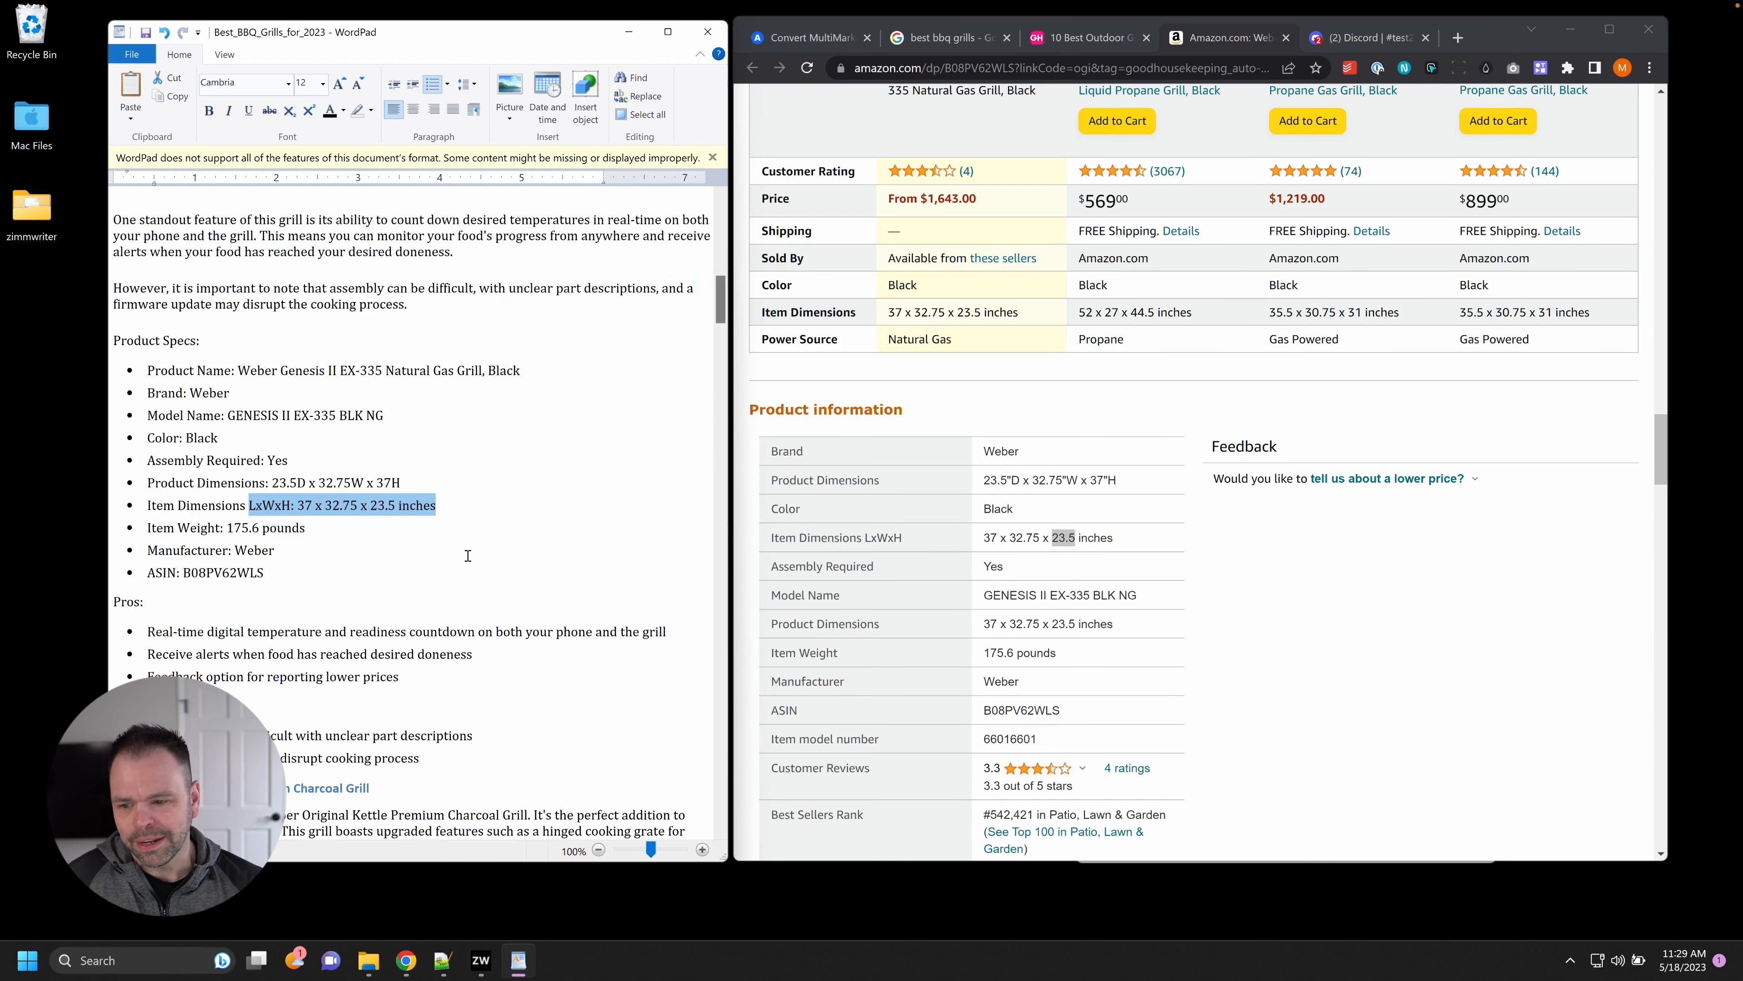
{"action": "scroll", "coordinate": [150, 264], "scroll_direction": "down", "scroll_amount": 5}
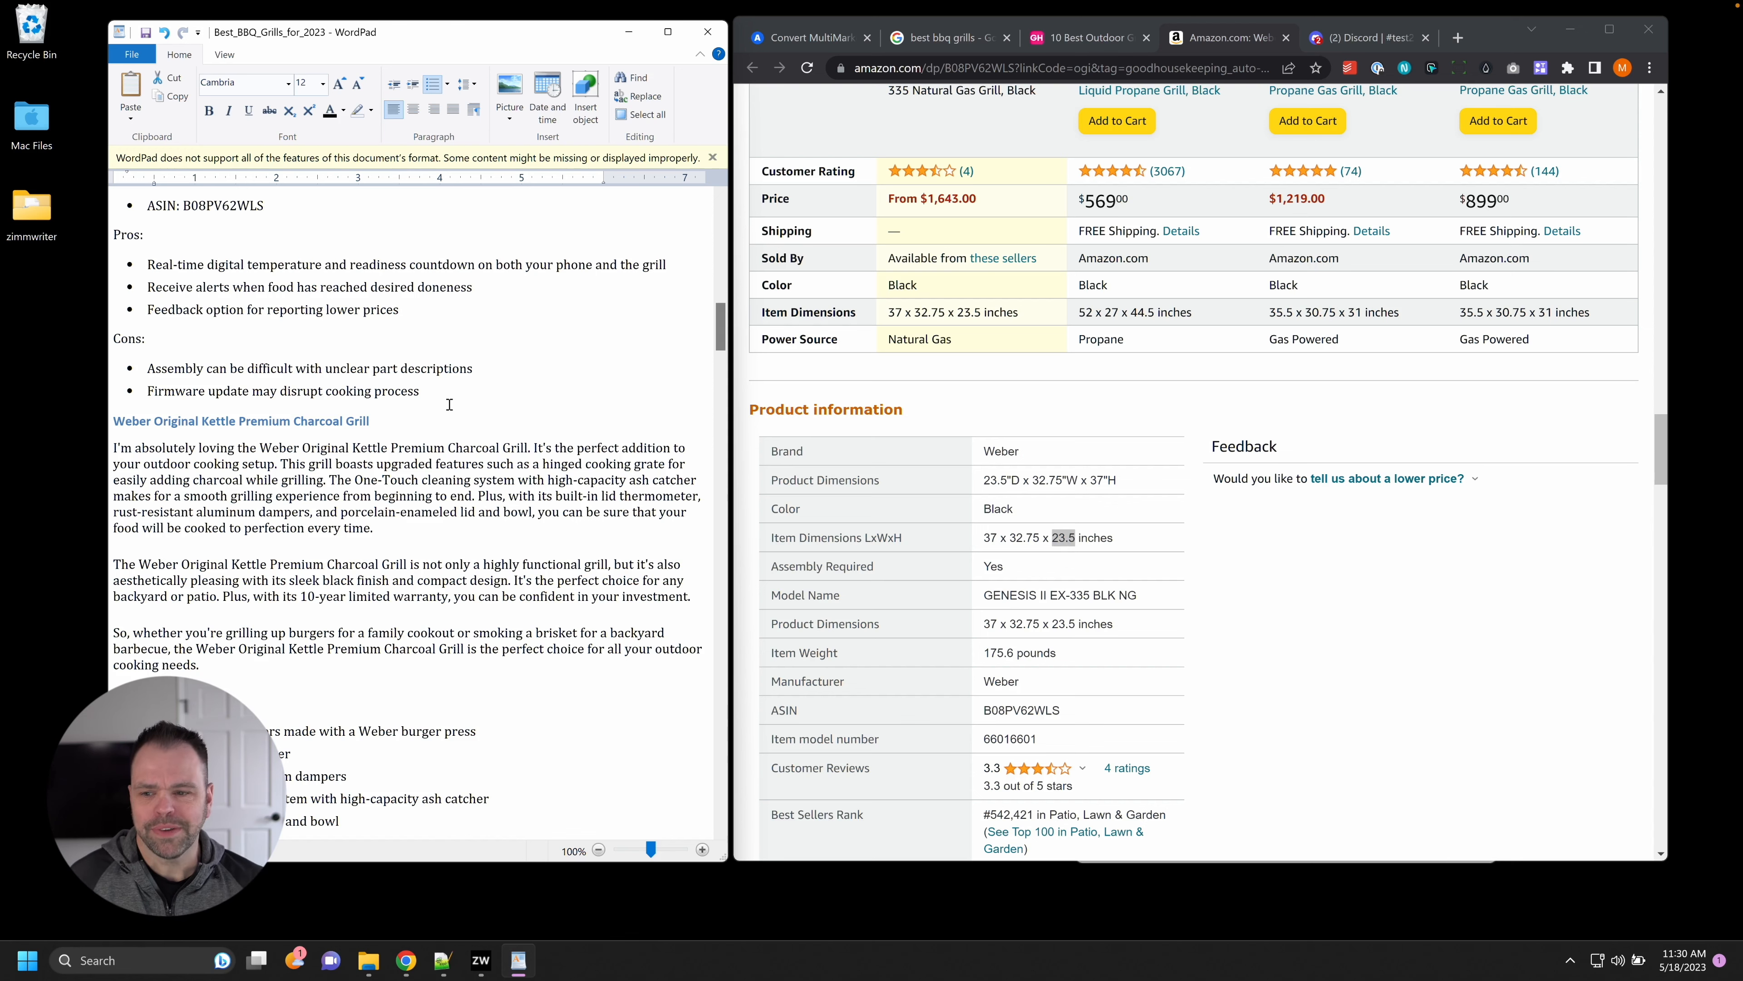
{"action": "left_click", "coordinate": [1083, 40]}
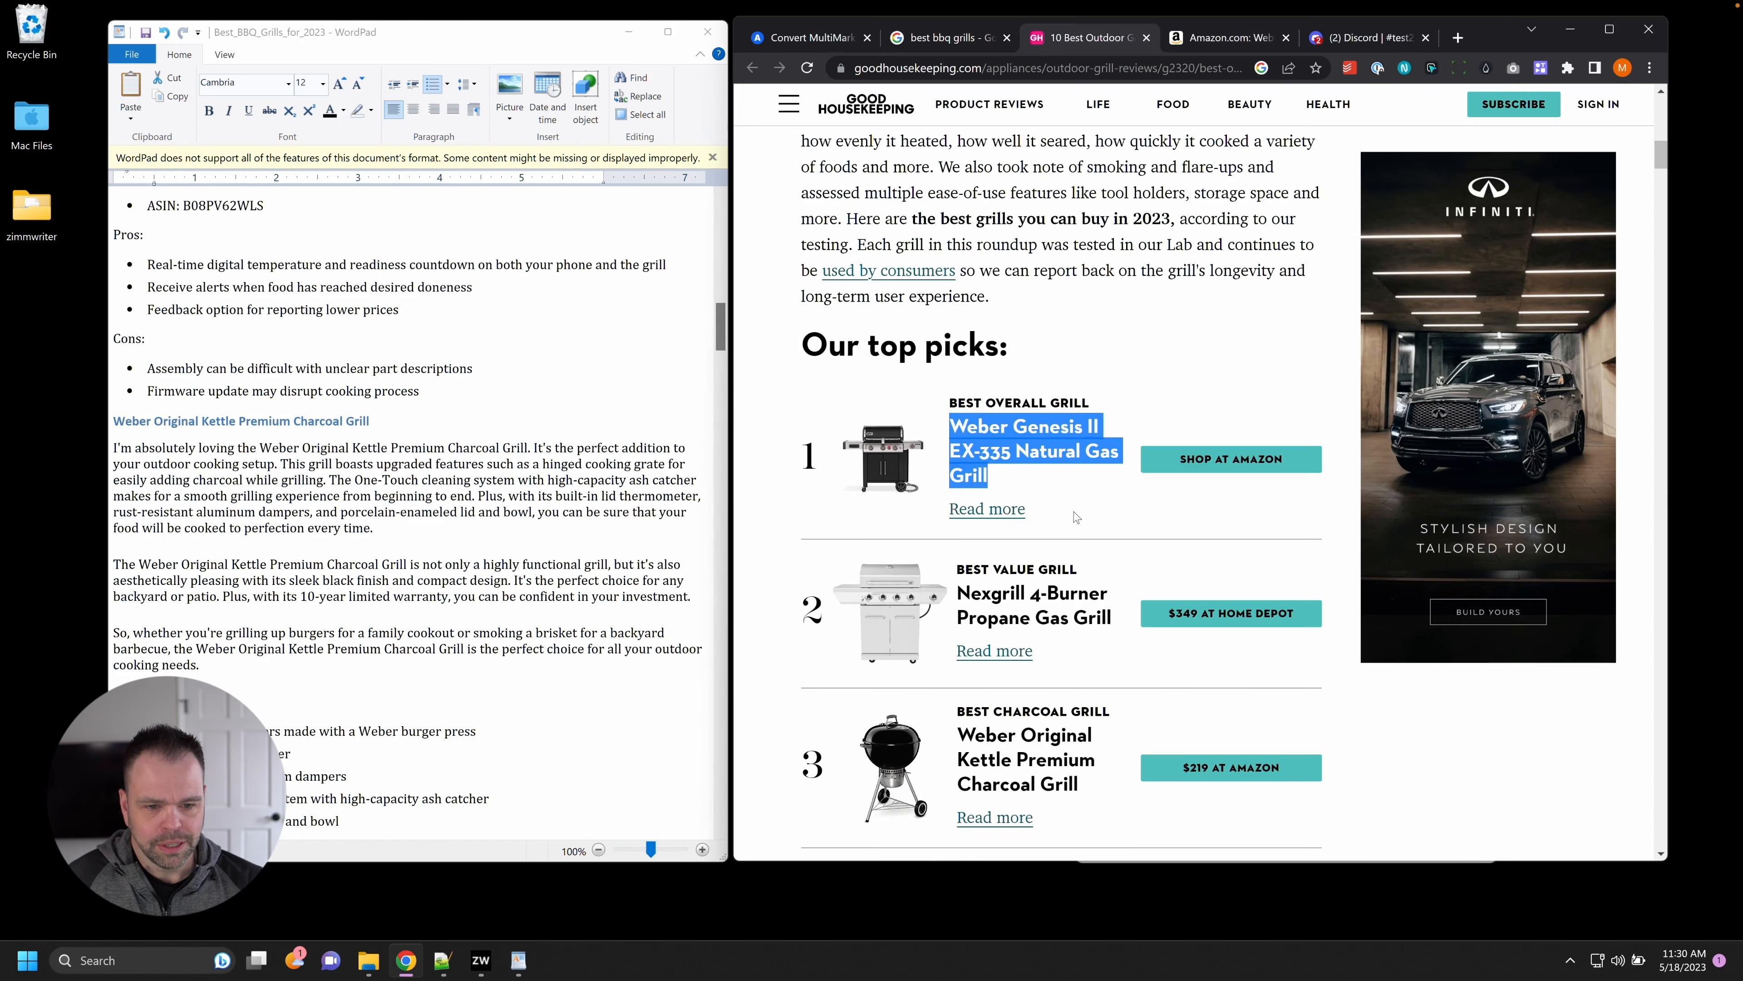
Open the Amazon page for the Weber Original Kettle Premium Charcoal Grill pick.
{"action": "scroll", "coordinate": [1076, 517], "scroll_direction": "down", "scroll_amount": 3}
{"action": "left_click_drag", "start_coordinate": [960, 538], "coordinate": [1080, 587]}
{"action": "left_click", "coordinate": [1220, 570]}
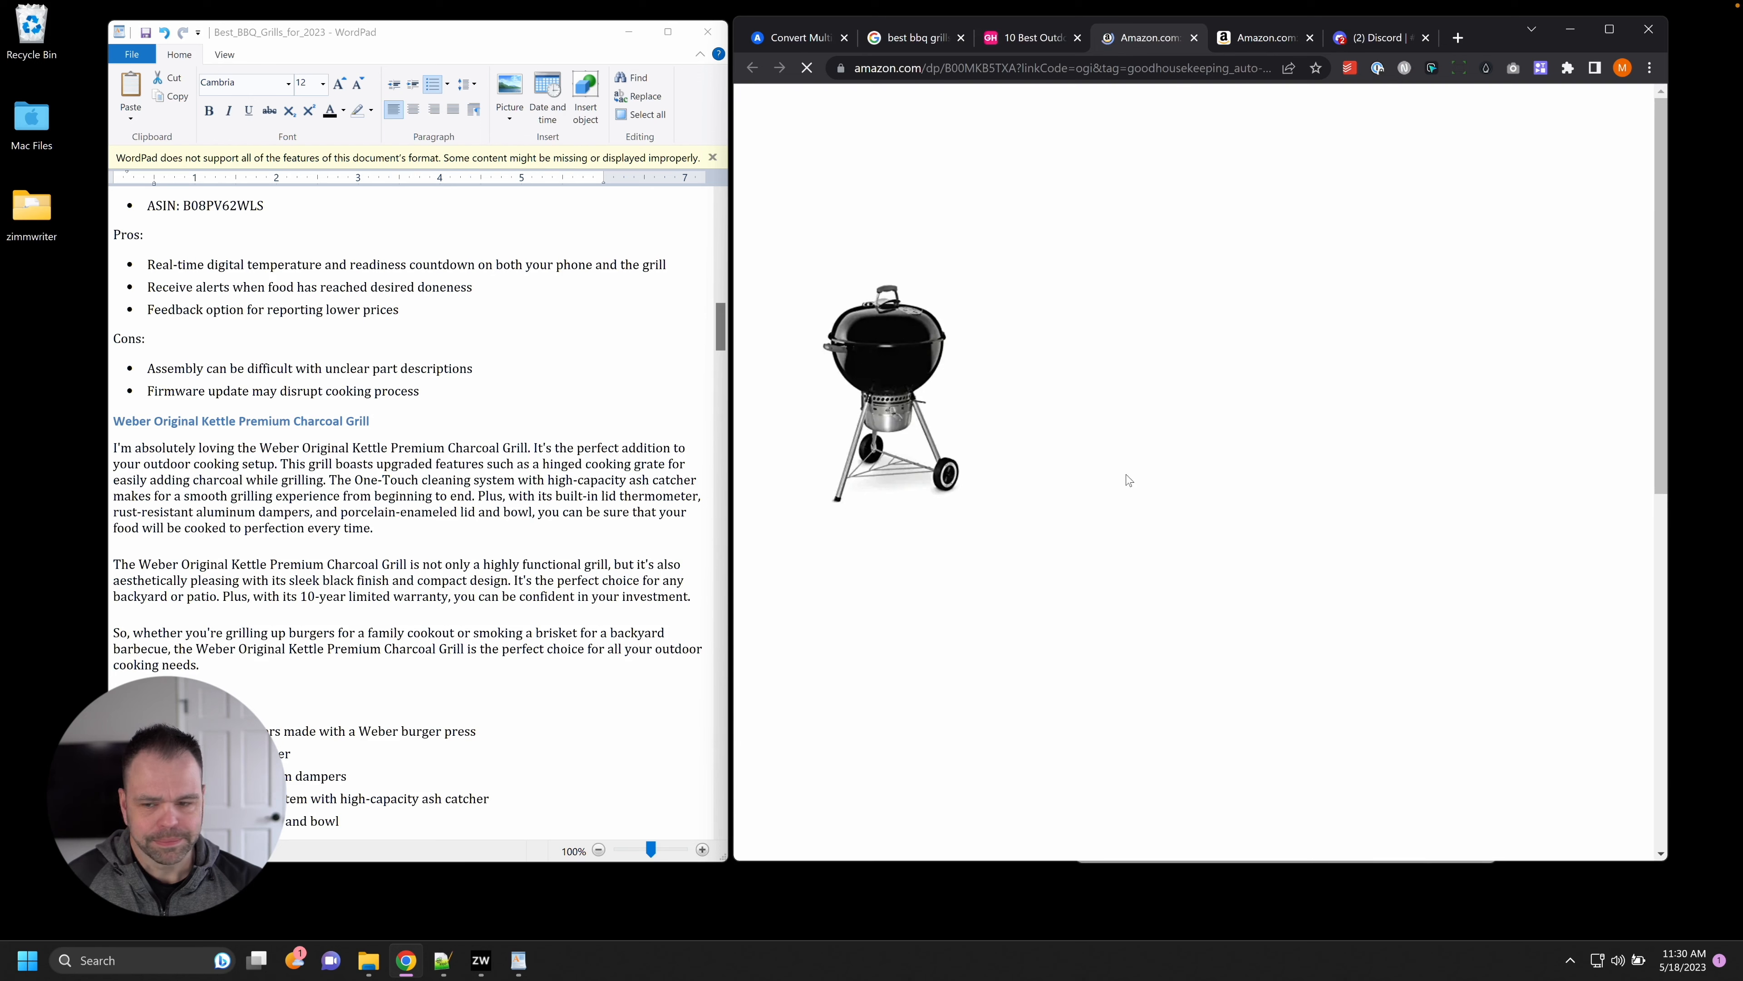
{"action": "scroll", "coordinate": [578, 553], "scroll_direction": "down", "scroll_amount": 4}
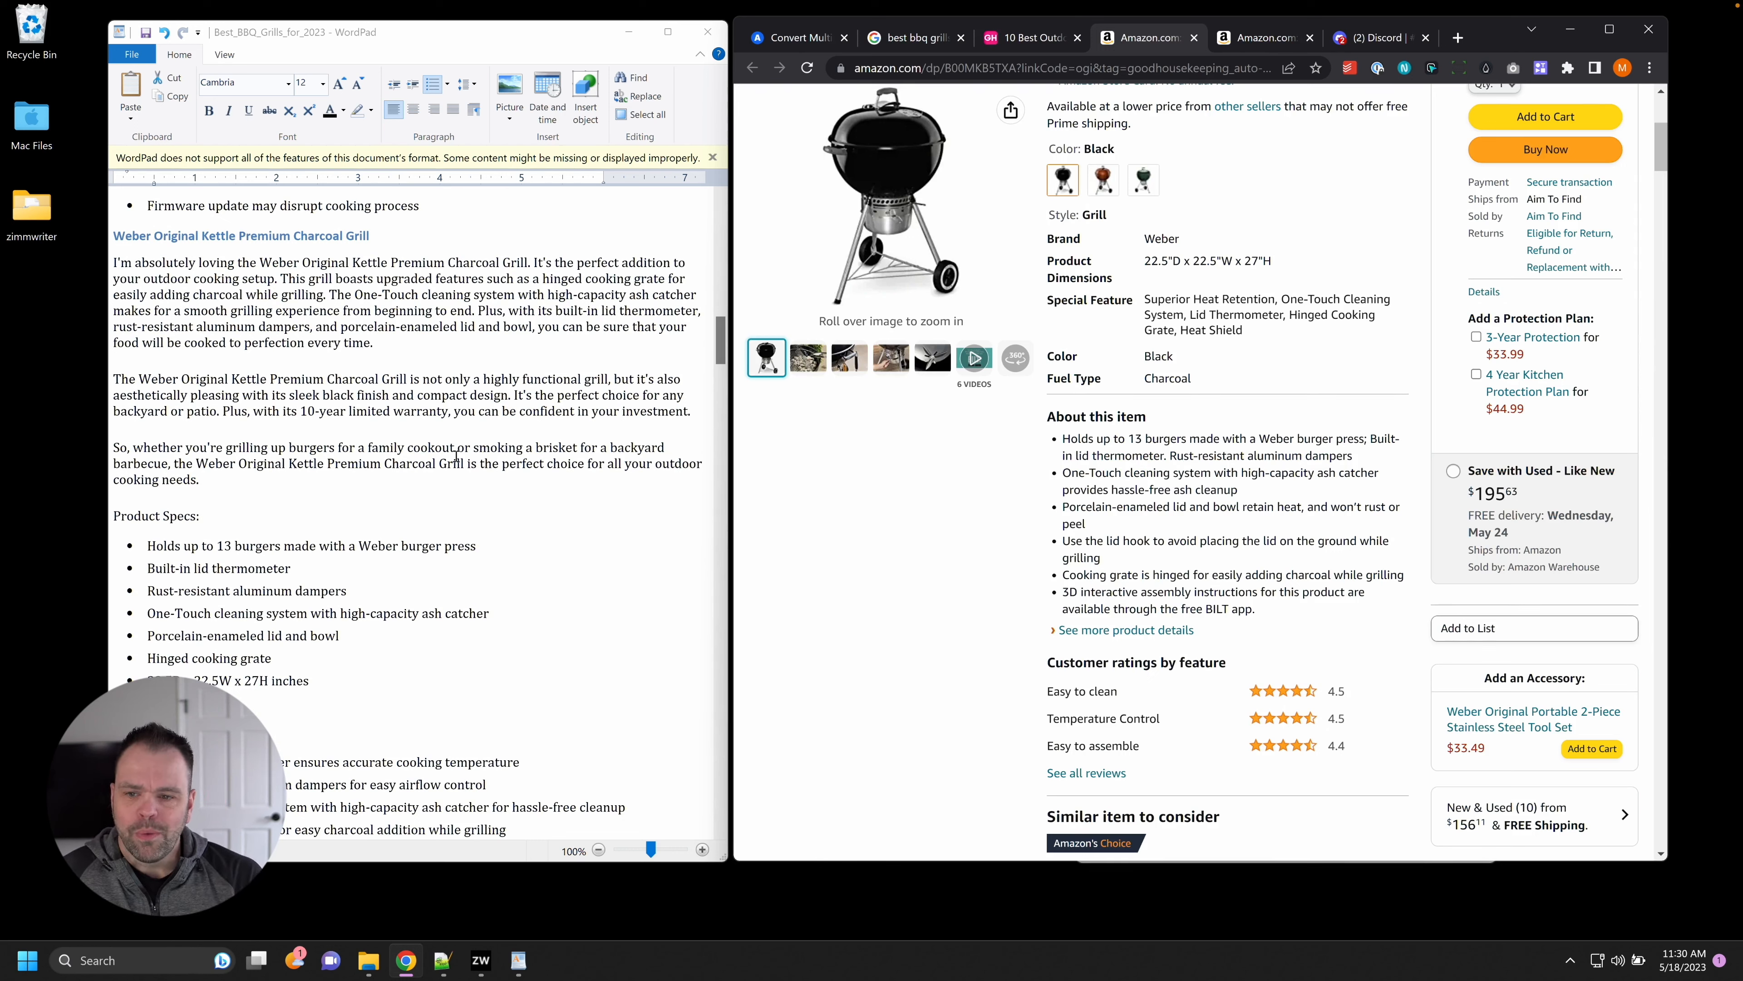
Search the kettle listing for 'hinged' and 'ash catch' to verify the article's grate and ash-catcher claims.
{"action": "left_click", "coordinate": [501, 253]}
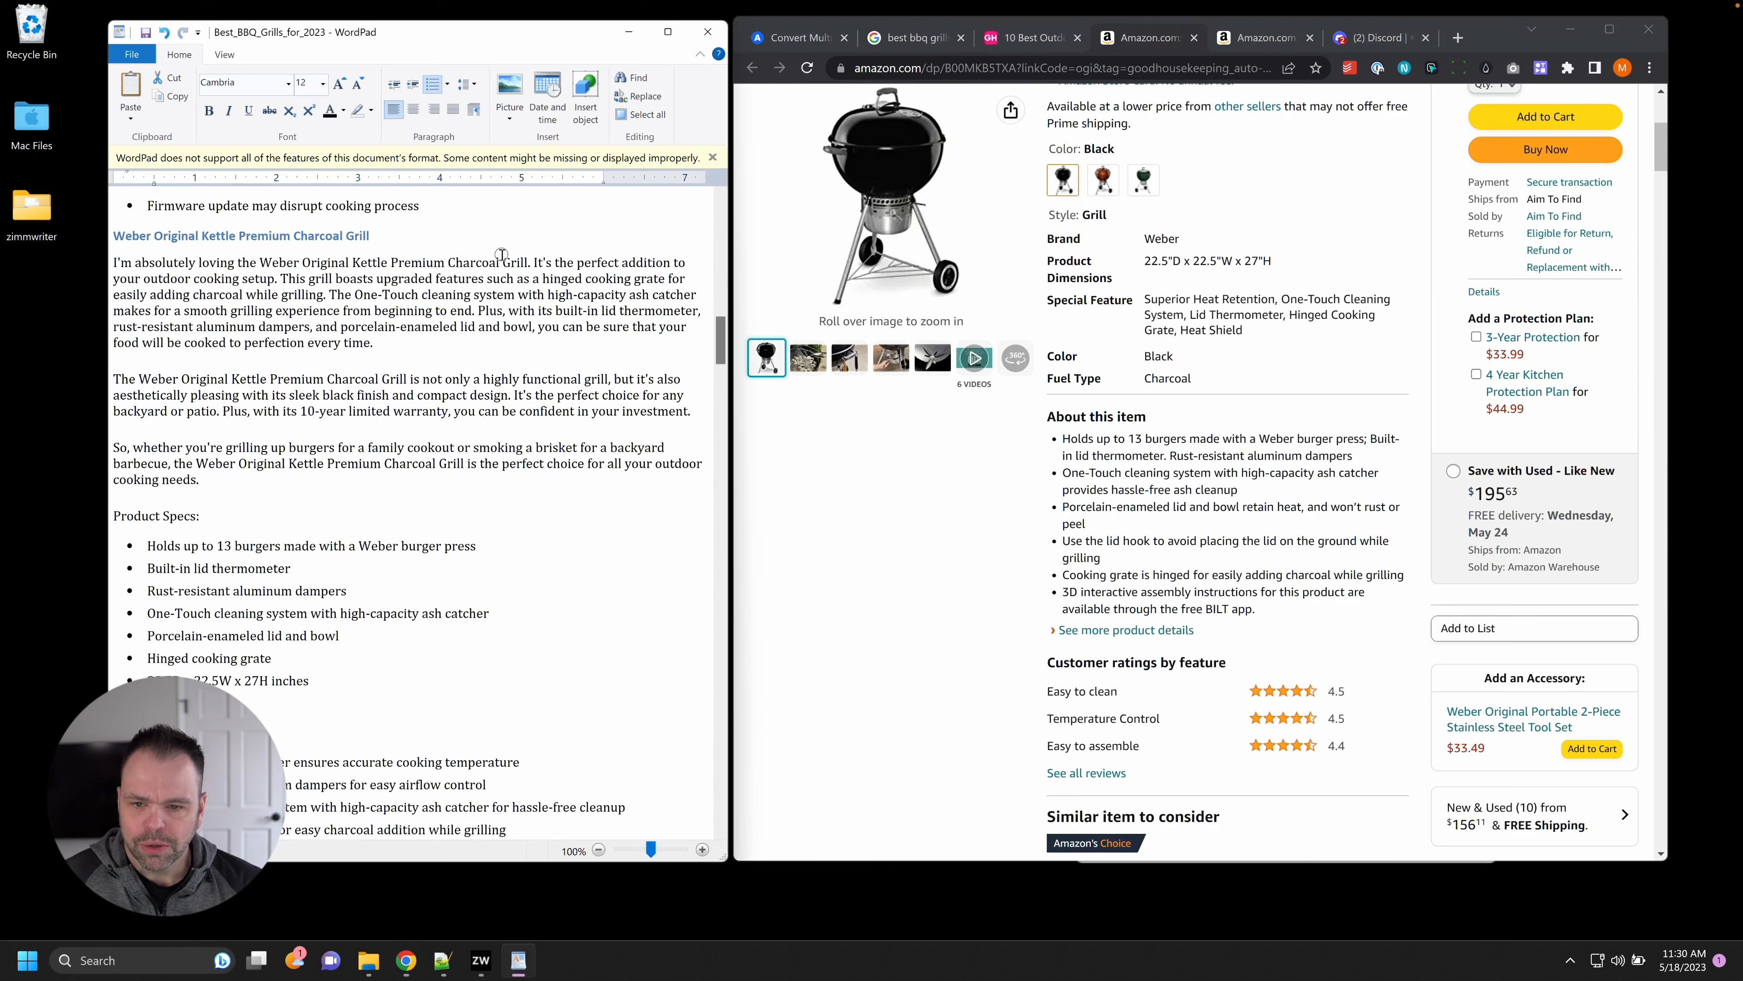
{"action": "left_click_drag", "start_coordinate": [140, 280], "coordinate": [702, 293]}
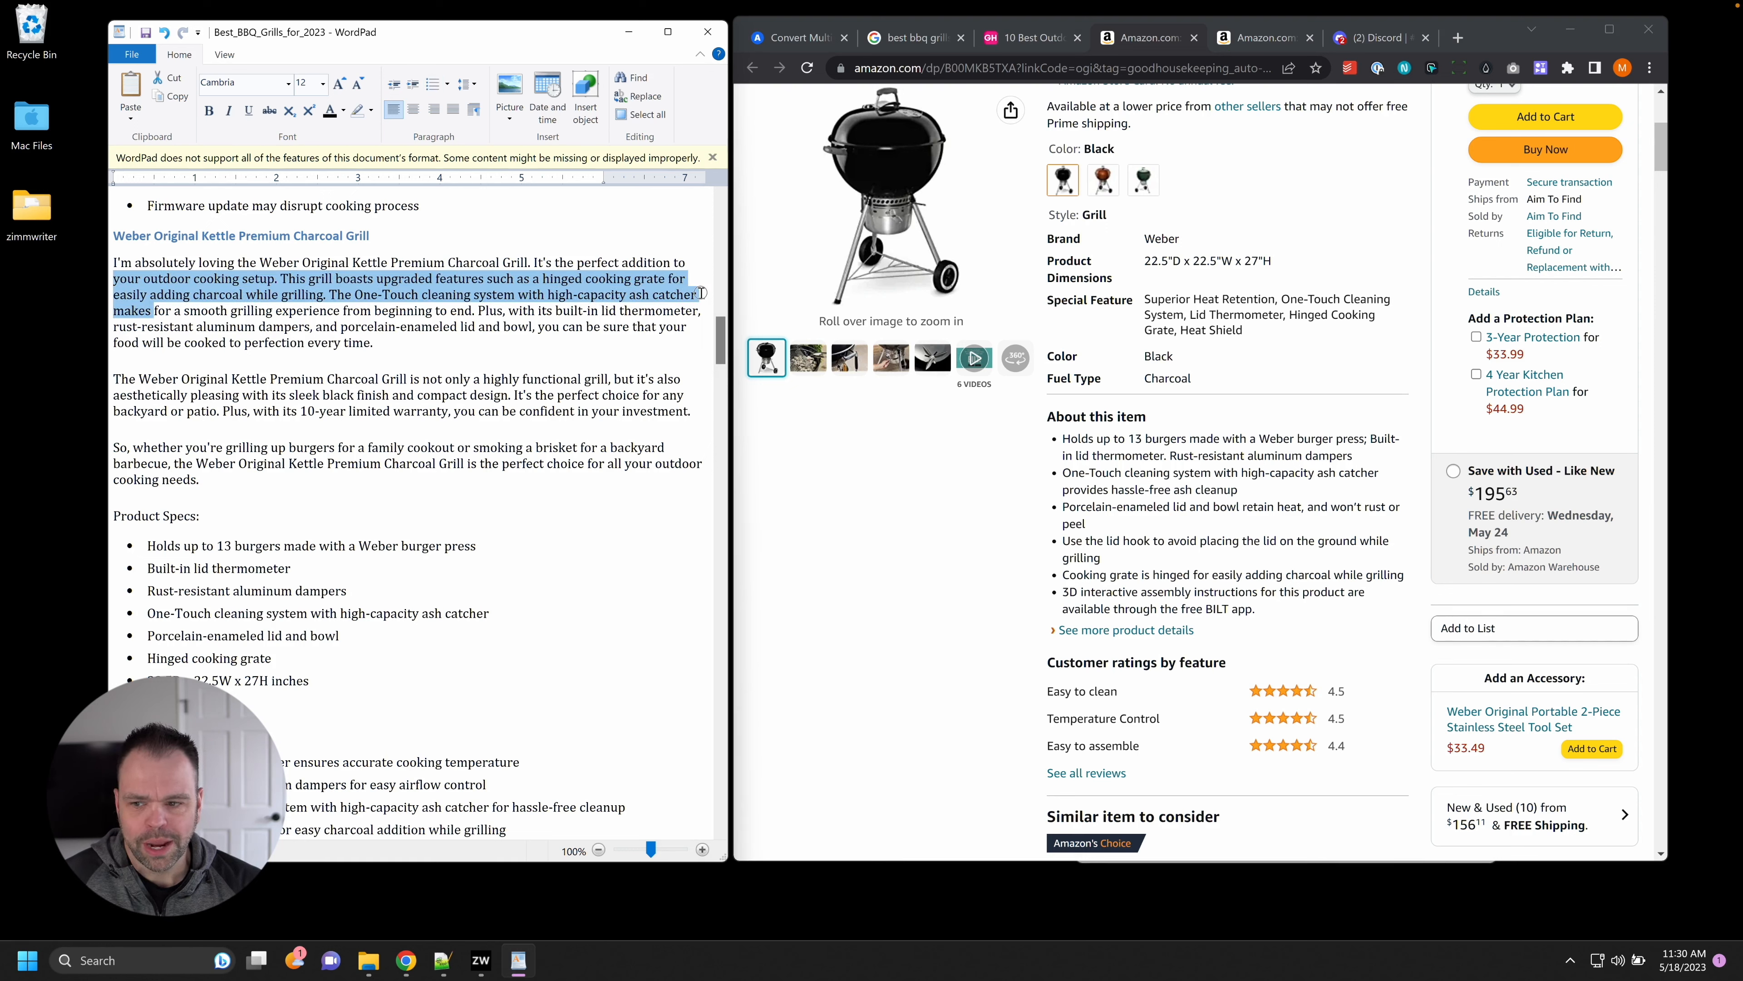
{"action": "left_click", "coordinate": [1348, 424]}
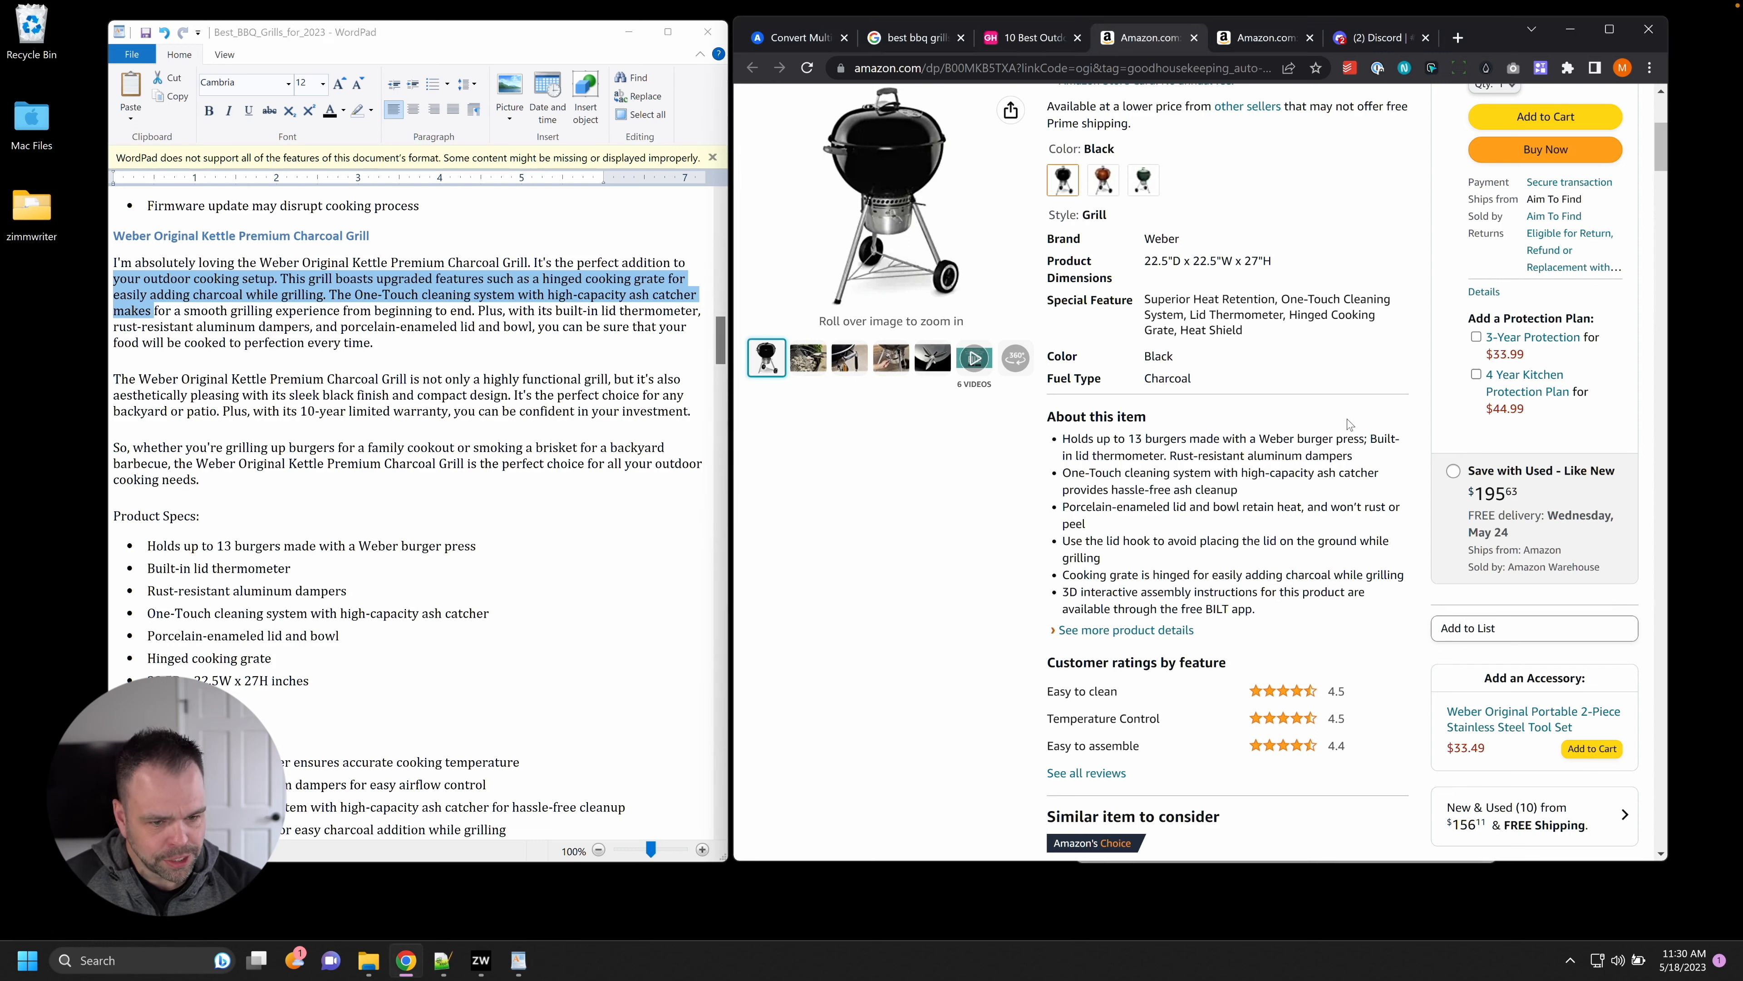
{"action": "key", "text": "ctrl+f"}
{"action": "type", "text": "hinged"}
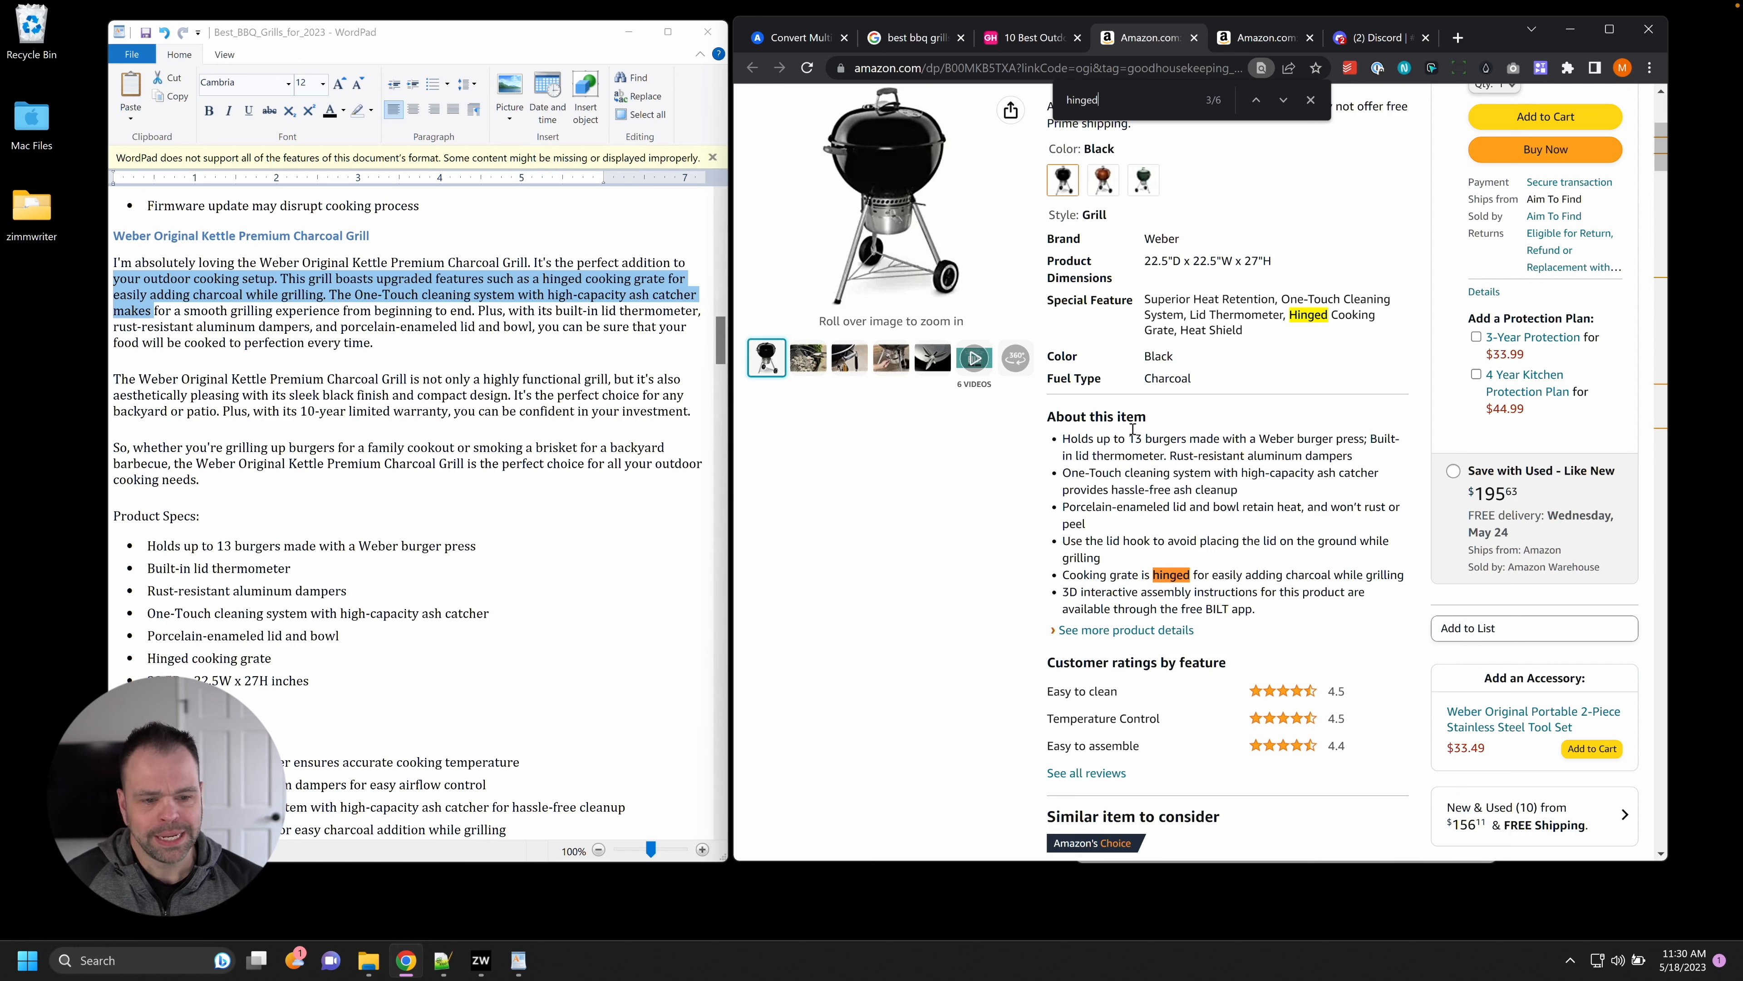
{"action": "key", "text": "BackSpace"}
{"action": "key", "text": "BackSpace"}
{"action": "key", "text": "BackSpace"}
{"action": "key", "text": "BackSpace"}
{"action": "key", "text": "BackSpace"}
{"action": "key", "text": "BackSpace"}
{"action": "type", "text": "as"}
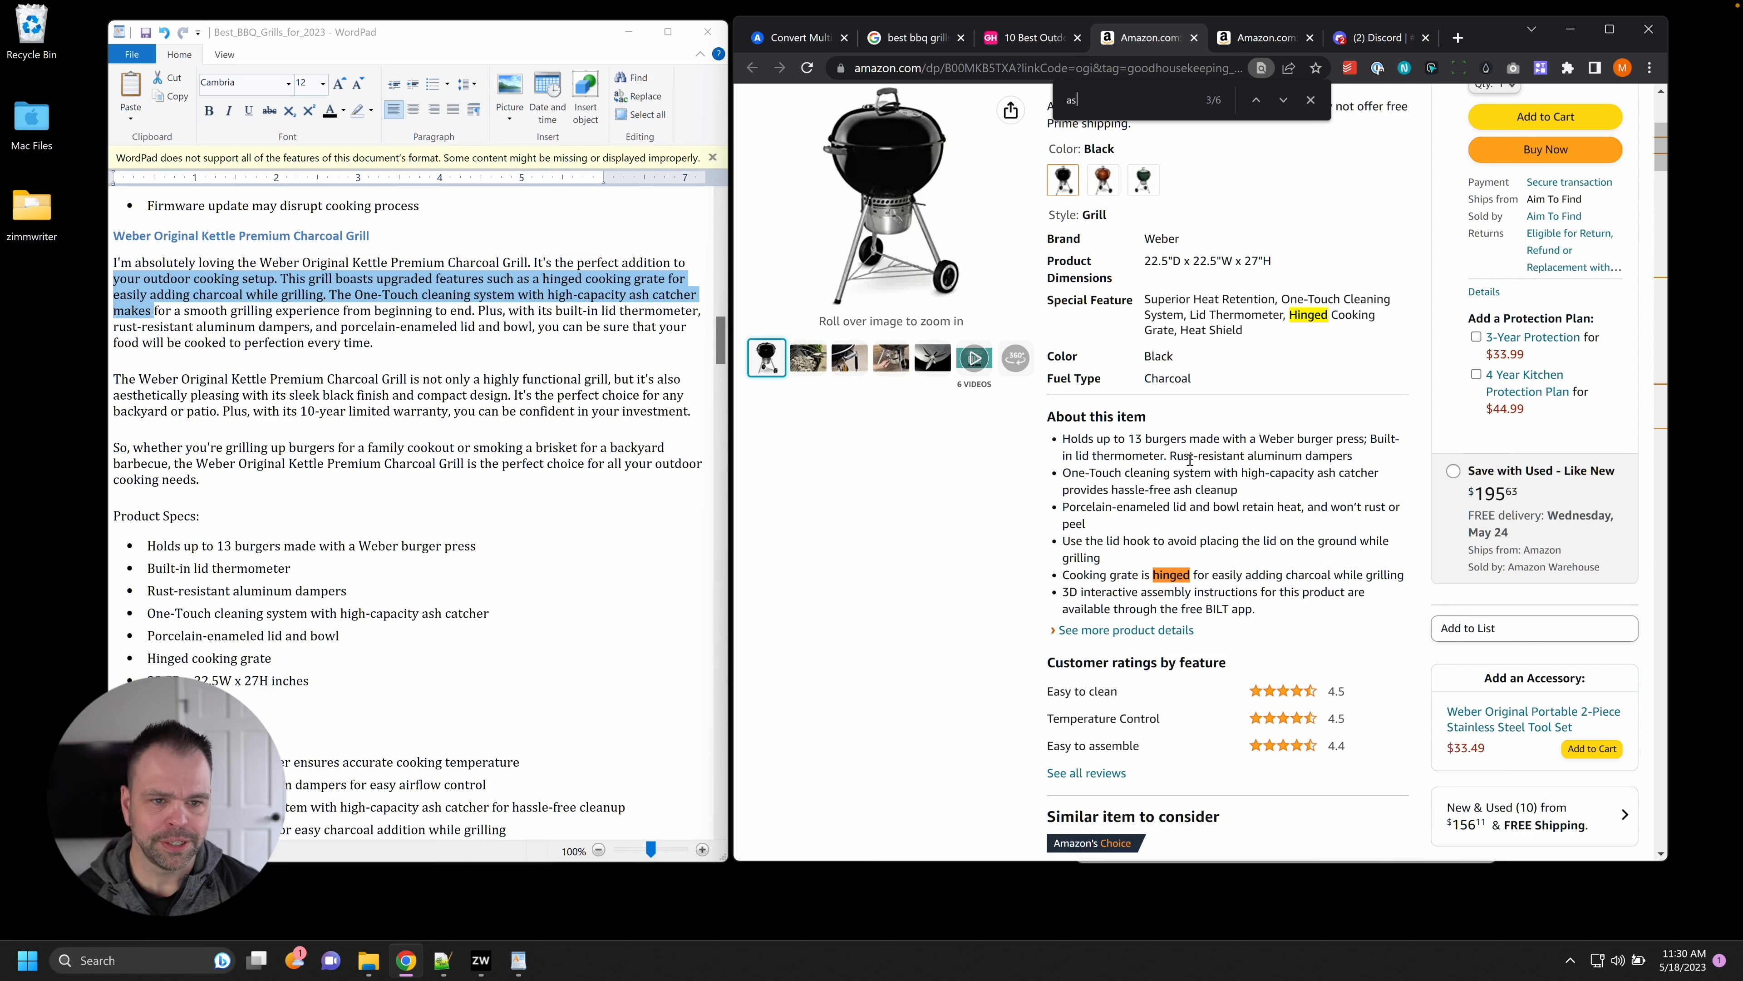
{"action": "type", "text": "h catch"}
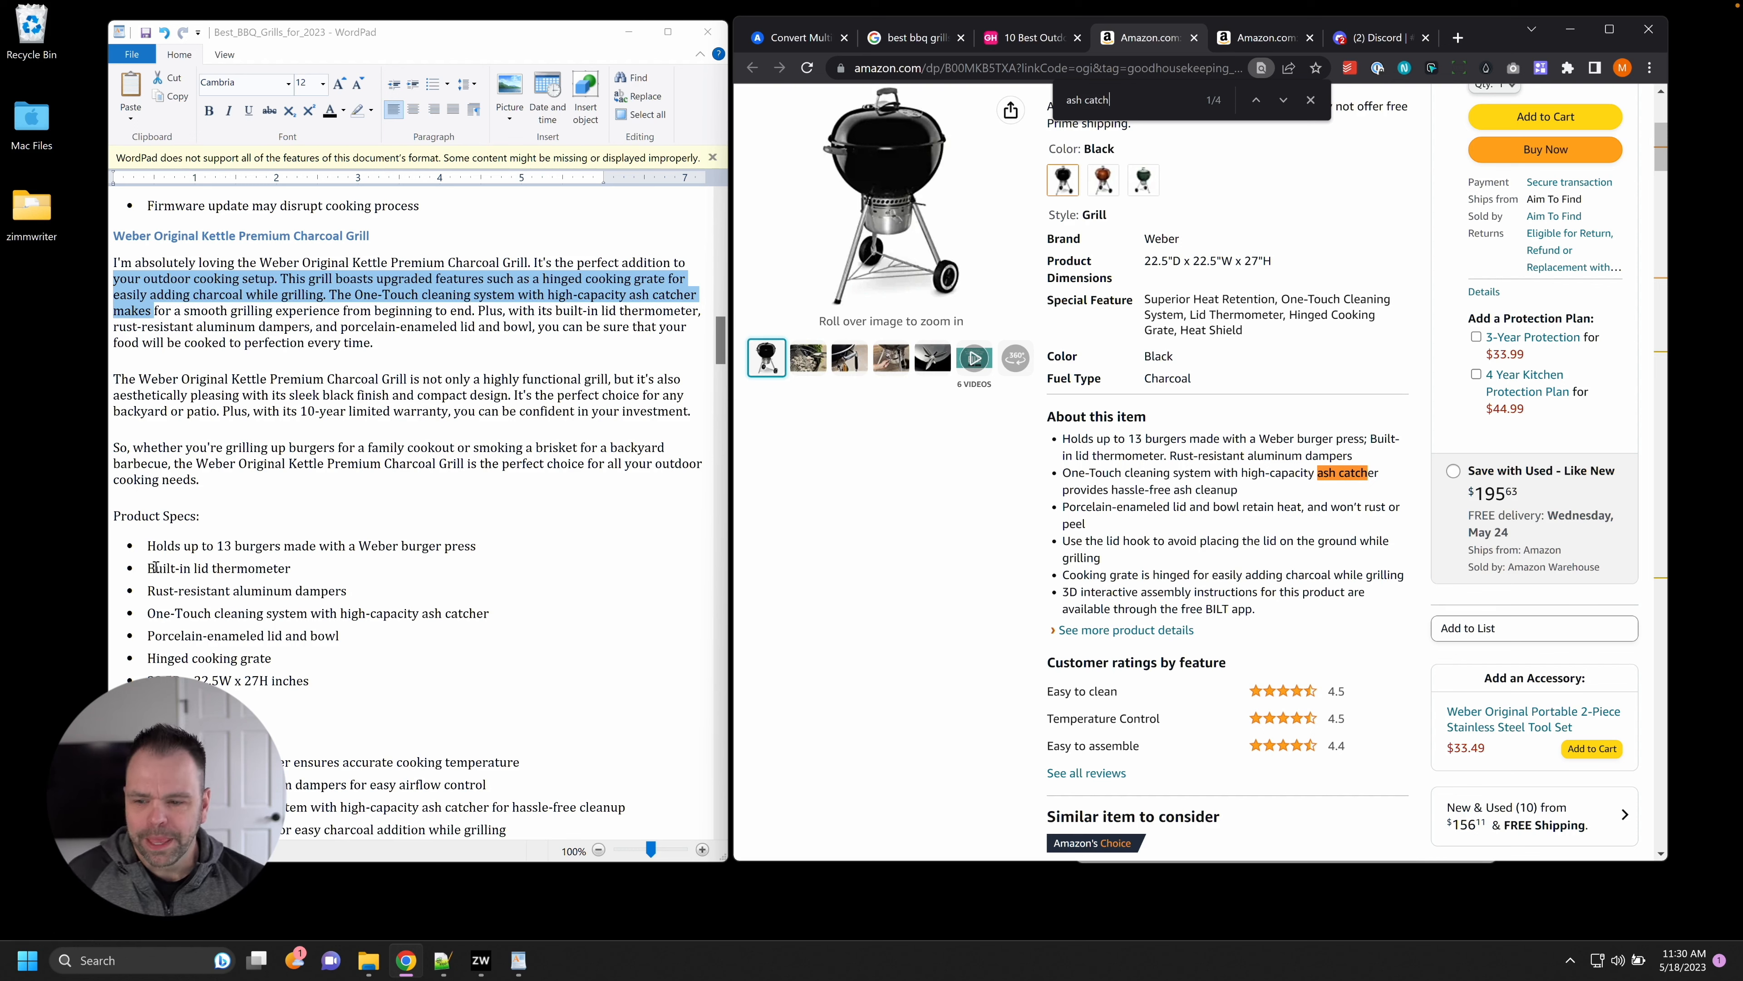
Compare the article's burger press wording in the first spec bullet with the listing.
{"action": "left_click_drag", "start_coordinate": [358, 546], "coordinate": [302, 543]}
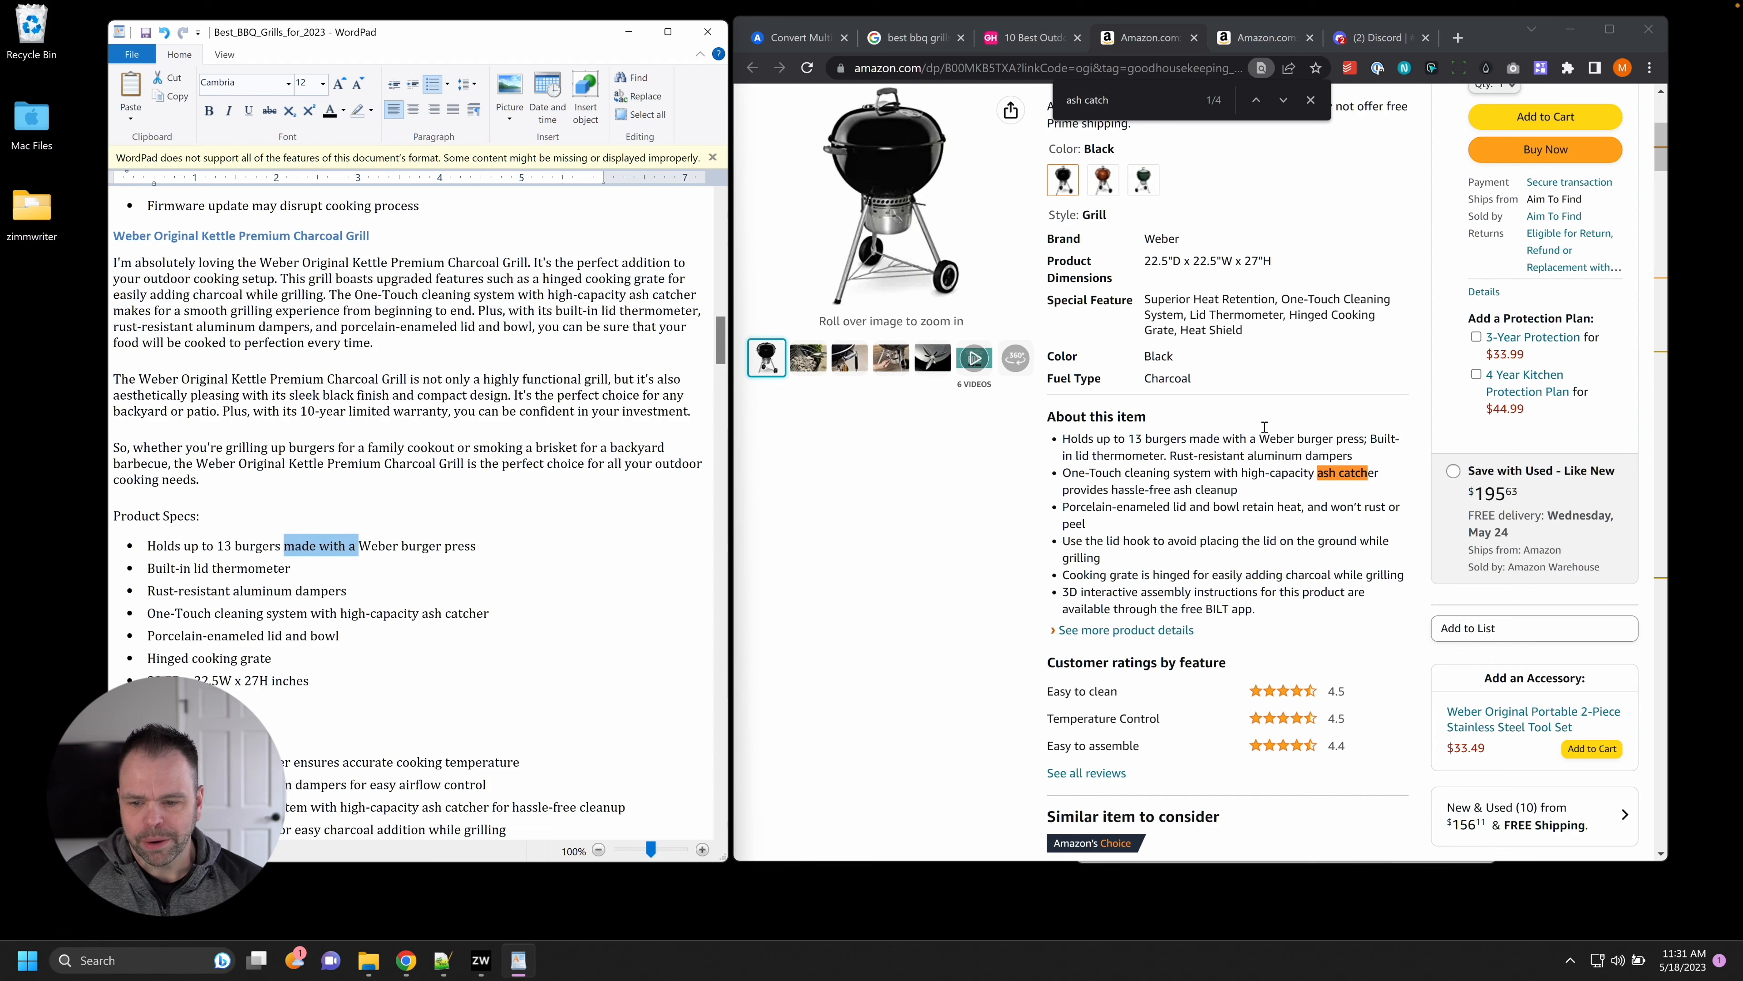
{"action": "left_click_drag", "start_coordinate": [1098, 439], "coordinate": [1257, 445]}
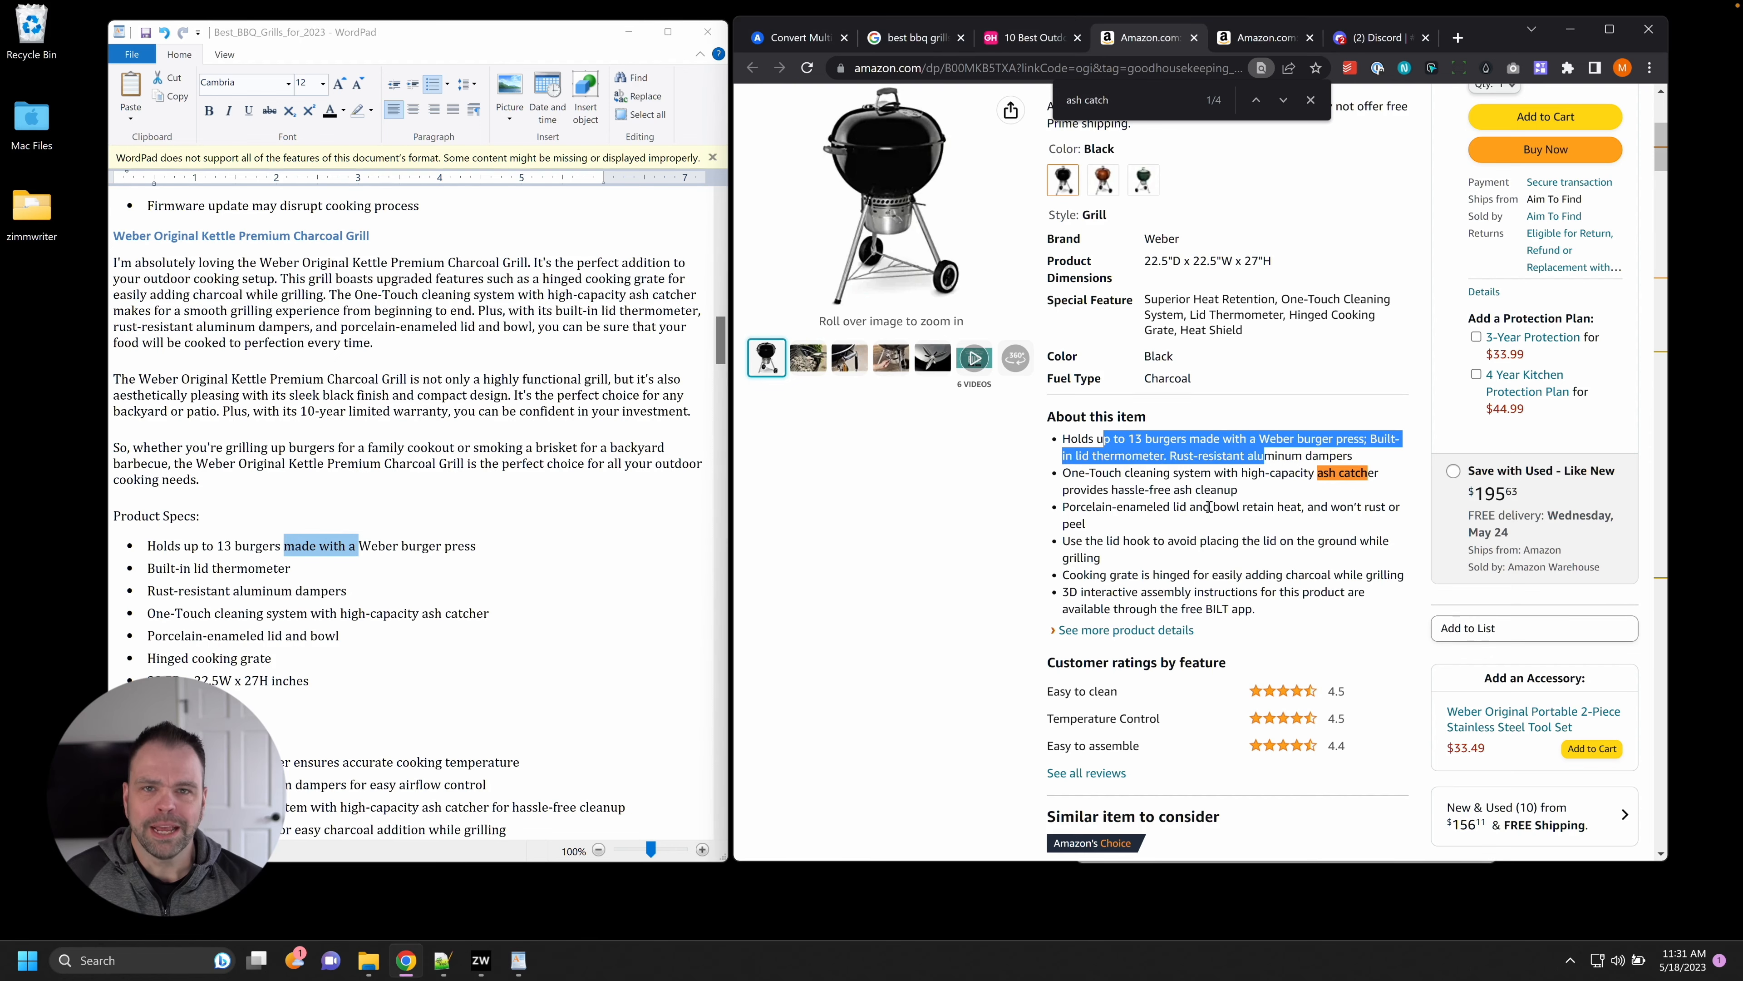
{"action": "scroll", "coordinate": [1126, 632], "scroll_direction": "down", "scroll_amount": 6}
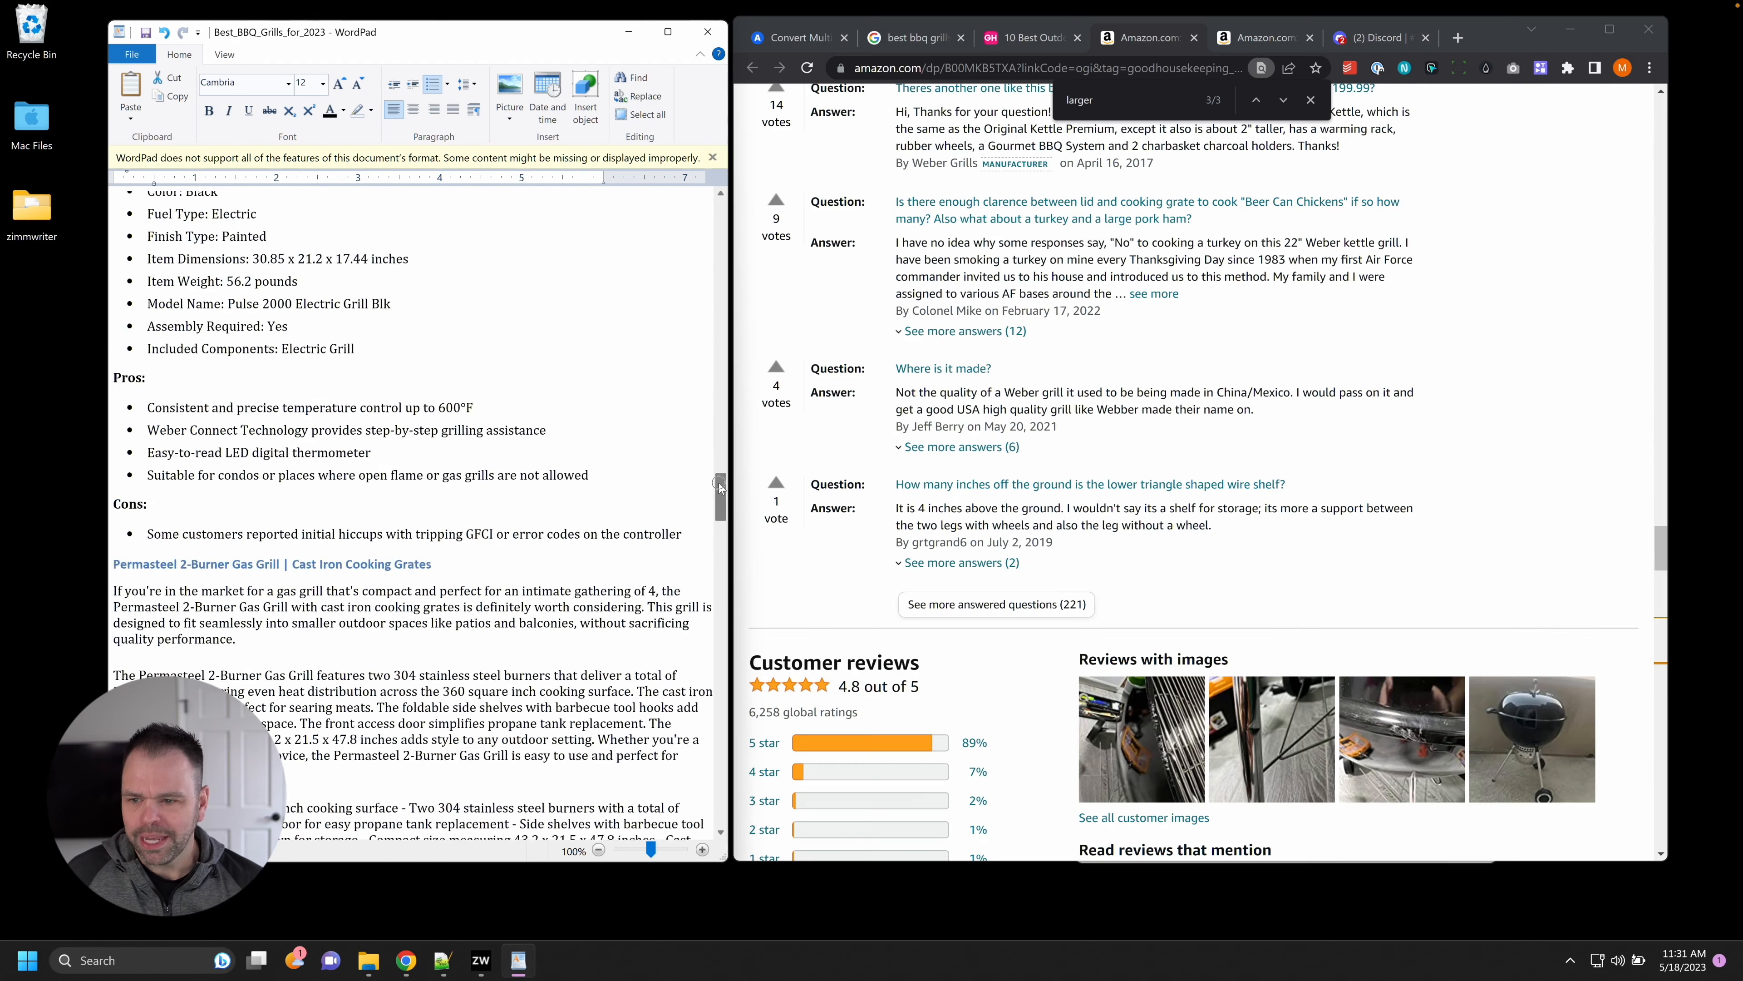
{"action": "mouse_move", "coordinate": [719, 482]}
{"action": "left_mouse_down"}
{"action": "mouse_move", "coordinate": [714, 539]}
{"action": "mouse_move", "coordinate": [713, 508]}
{"action": "left_mouse_up"}
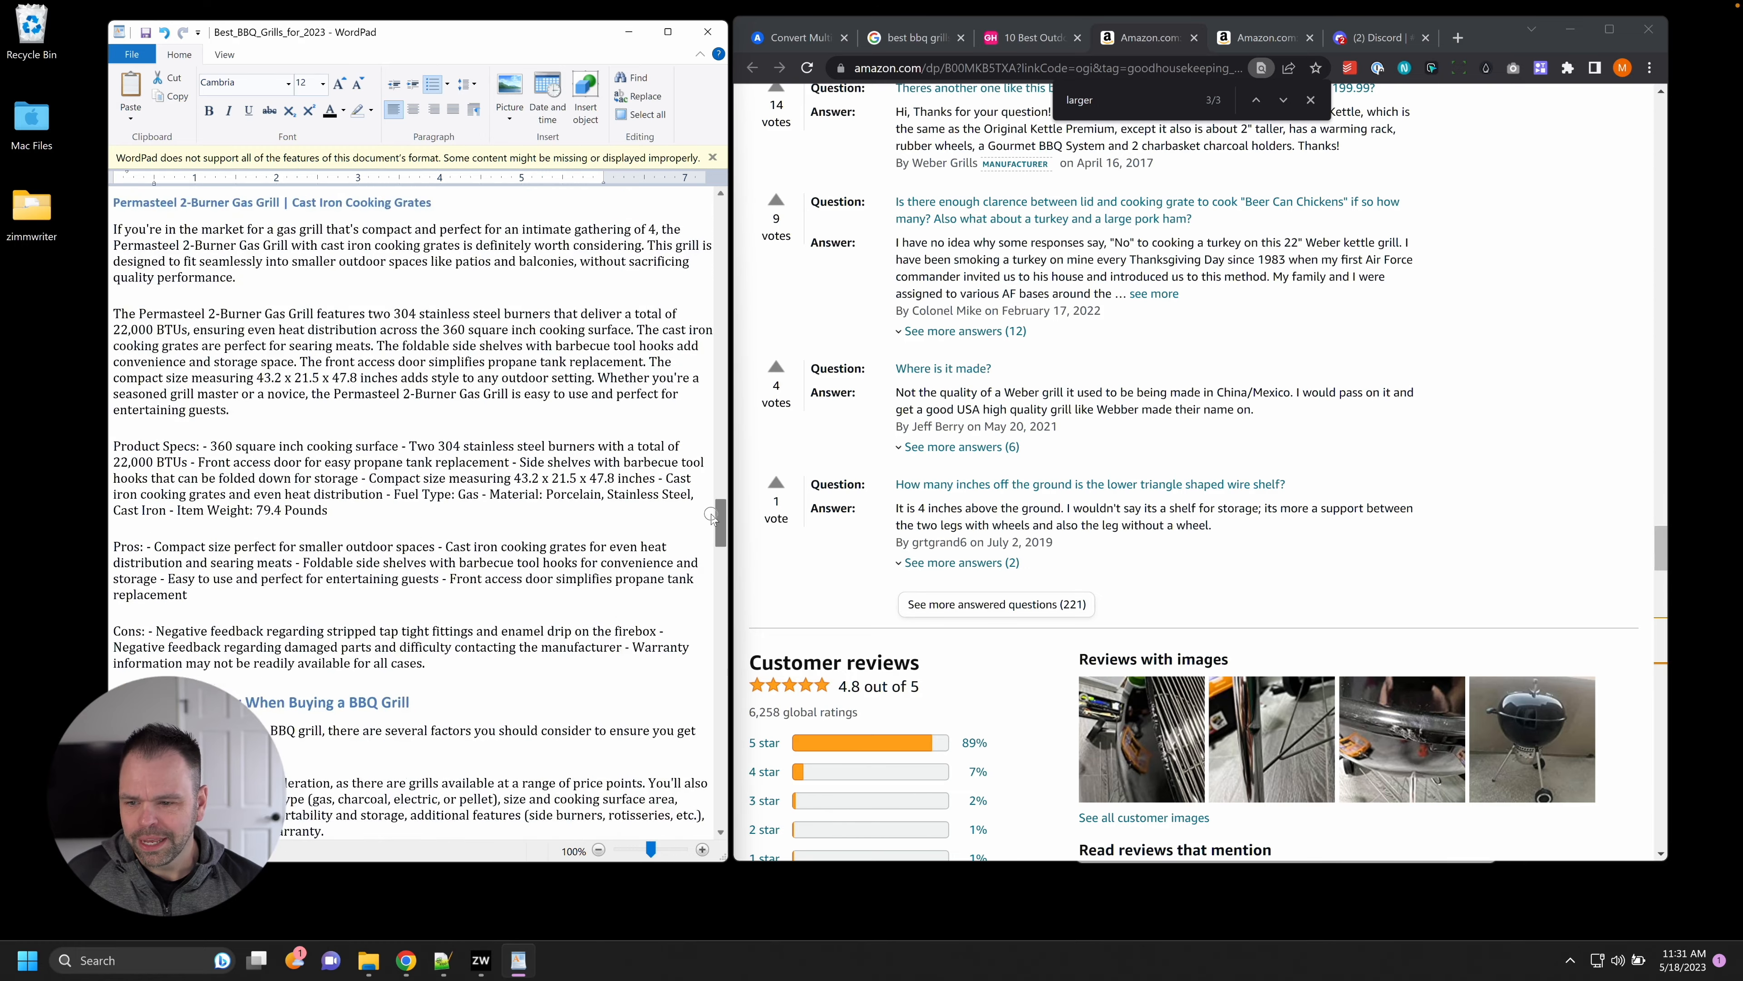
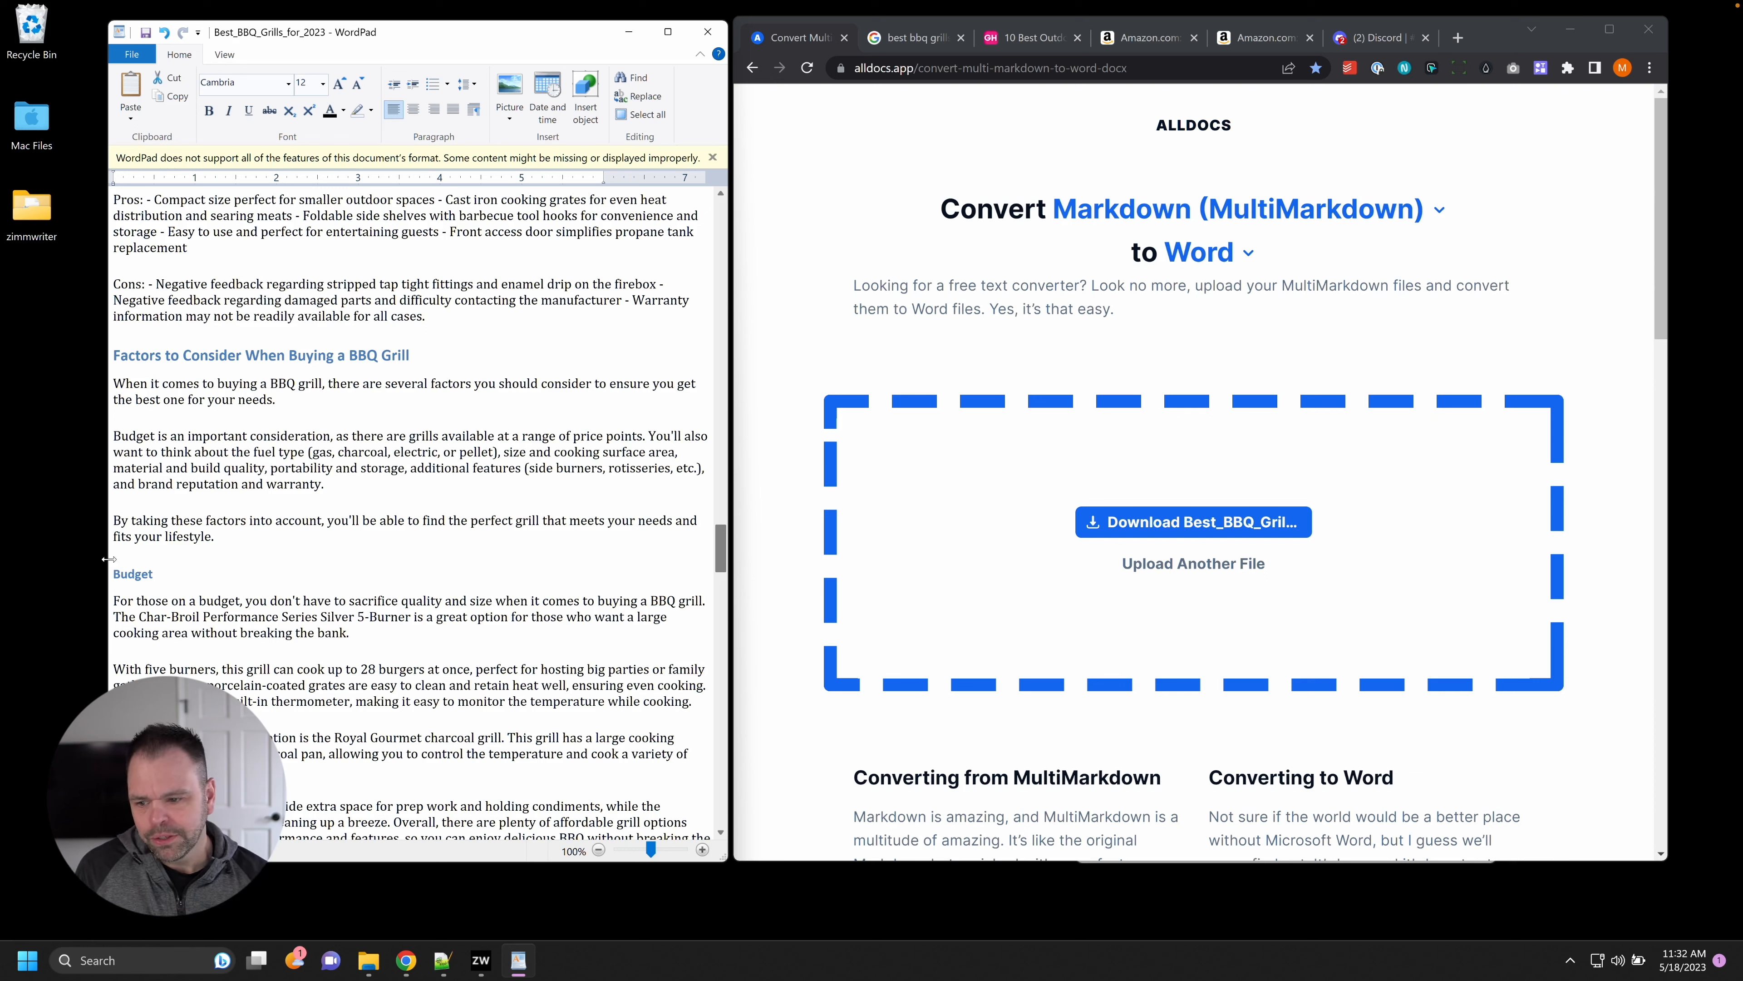
Review the Budget section's Char-Broil Performance Series Silver 5-Burner recommendation, then bring the Notepad++ notes forward.
{"action": "scroll", "coordinate": [272, 665], "scroll_direction": "down", "scroll_amount": 3}
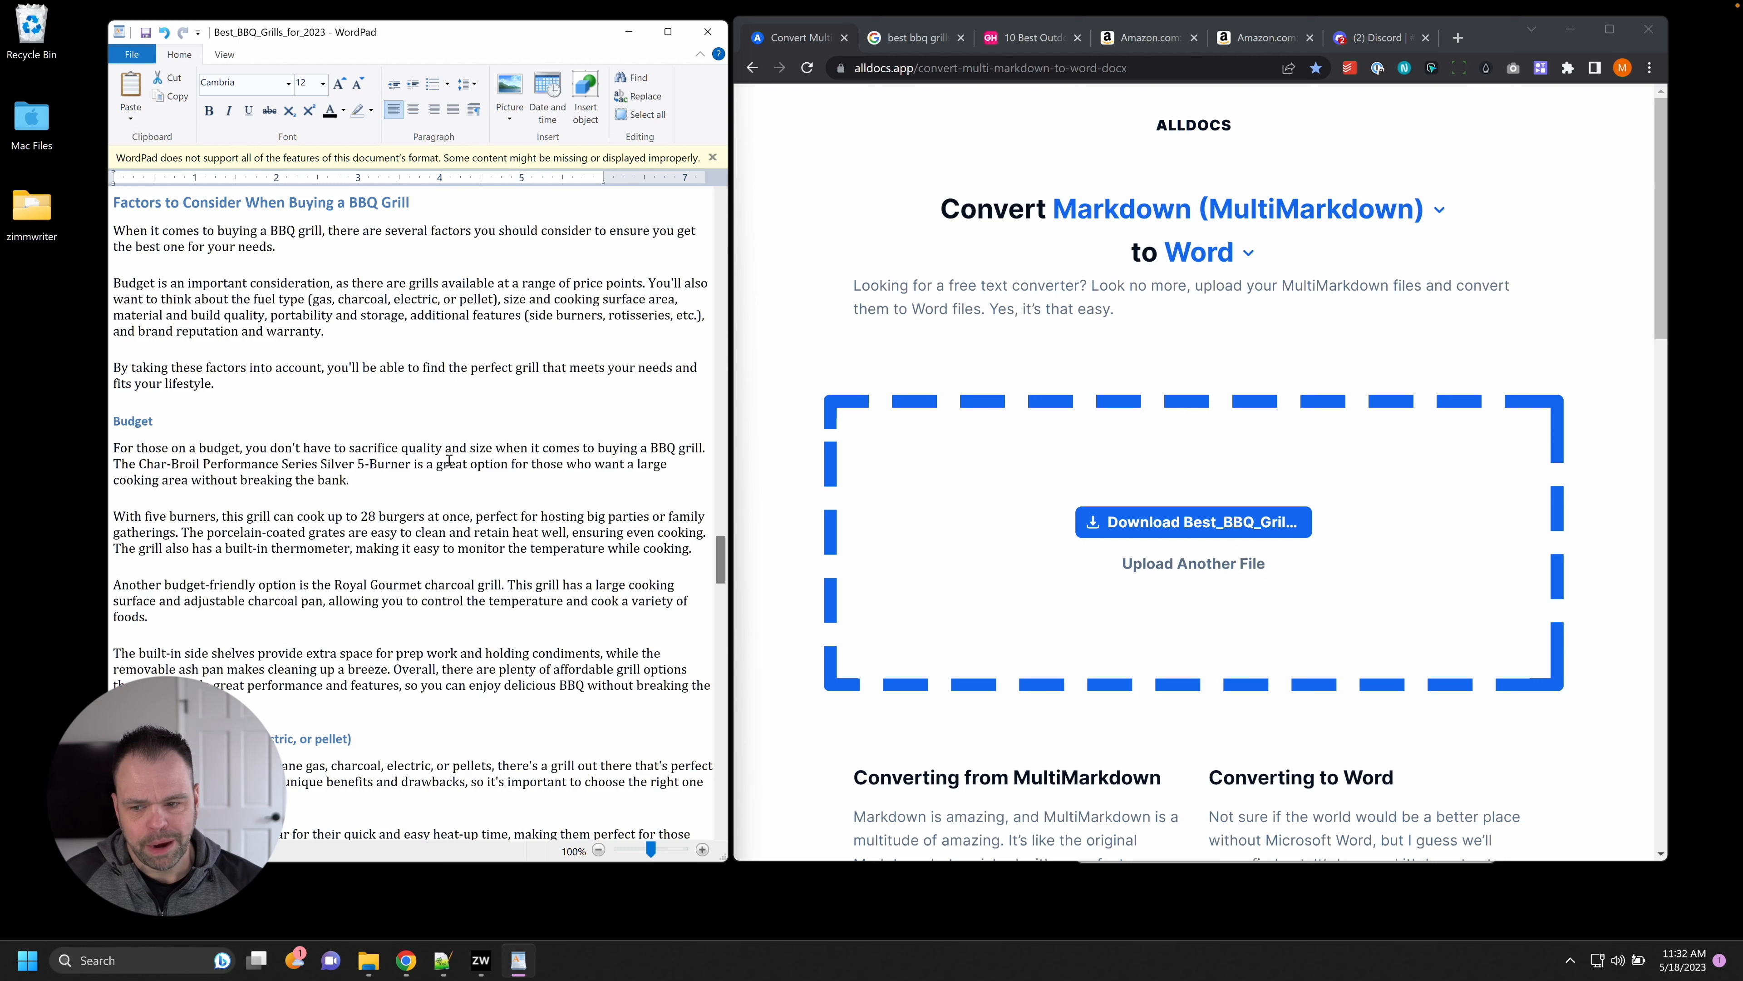
{"action": "left_click_drag", "start_coordinate": [200, 450], "coordinate": [365, 473]}
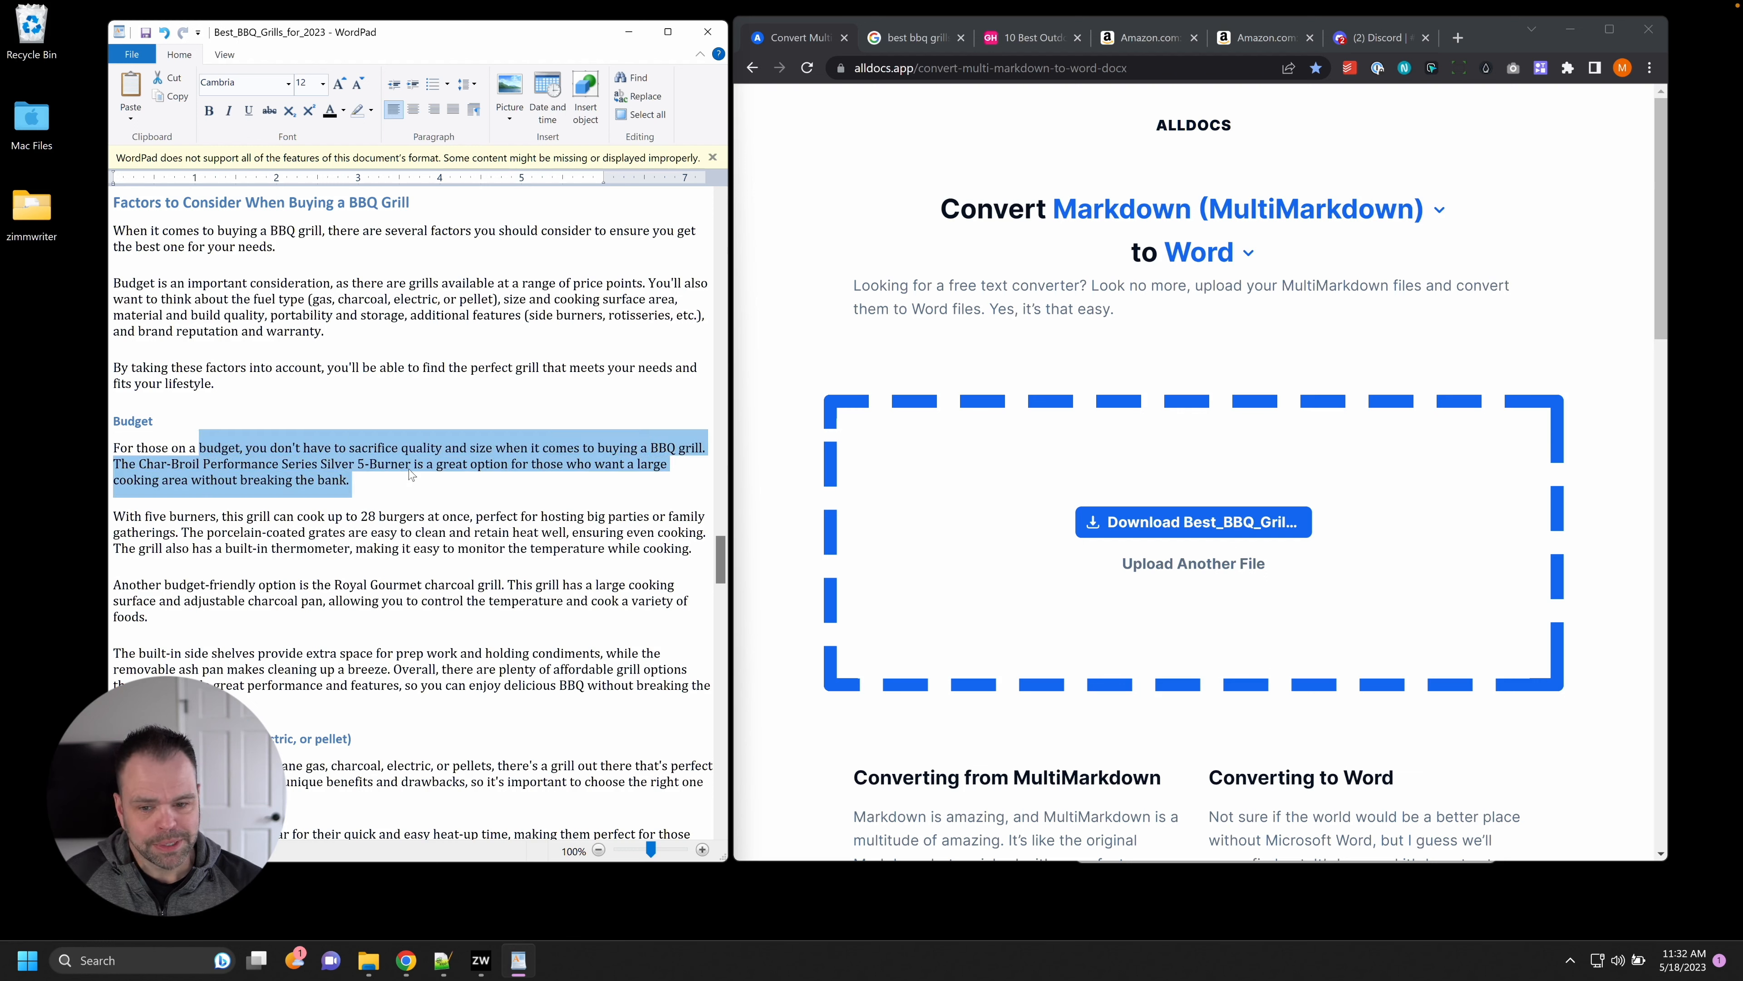
{"action": "left_click_drag", "start_coordinate": [350, 480], "coordinate": [141, 453]}
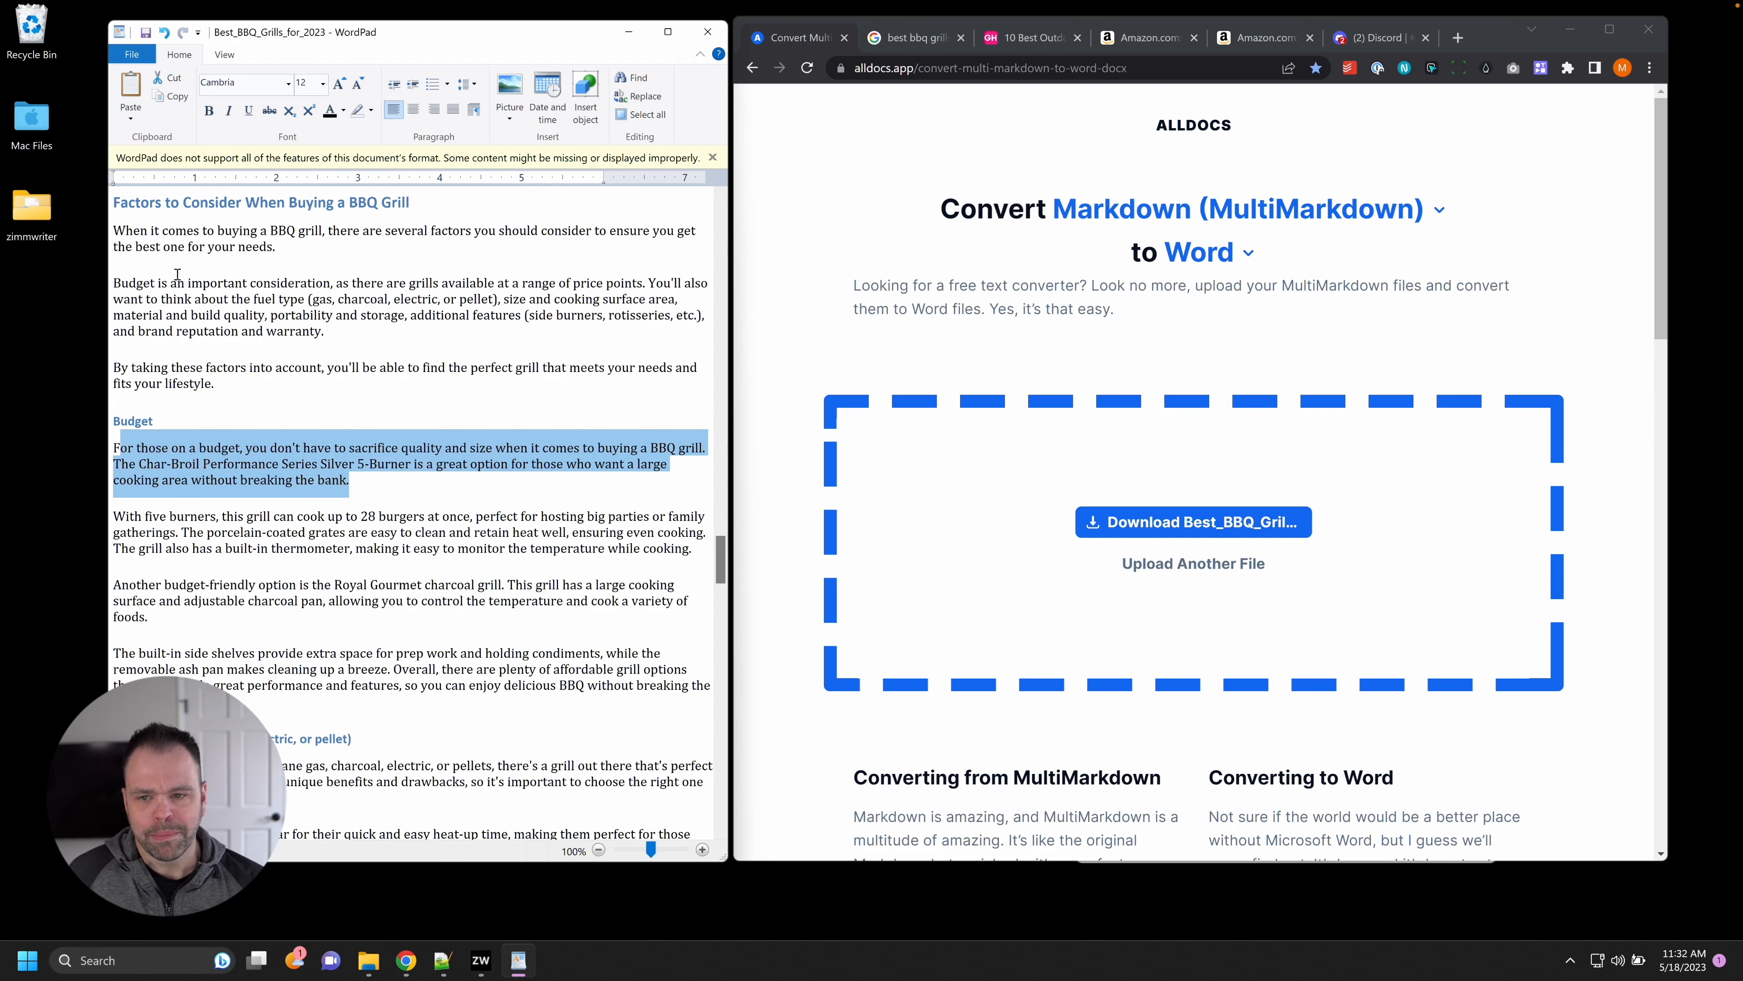
{"action": "left_click", "coordinate": [442, 960]}
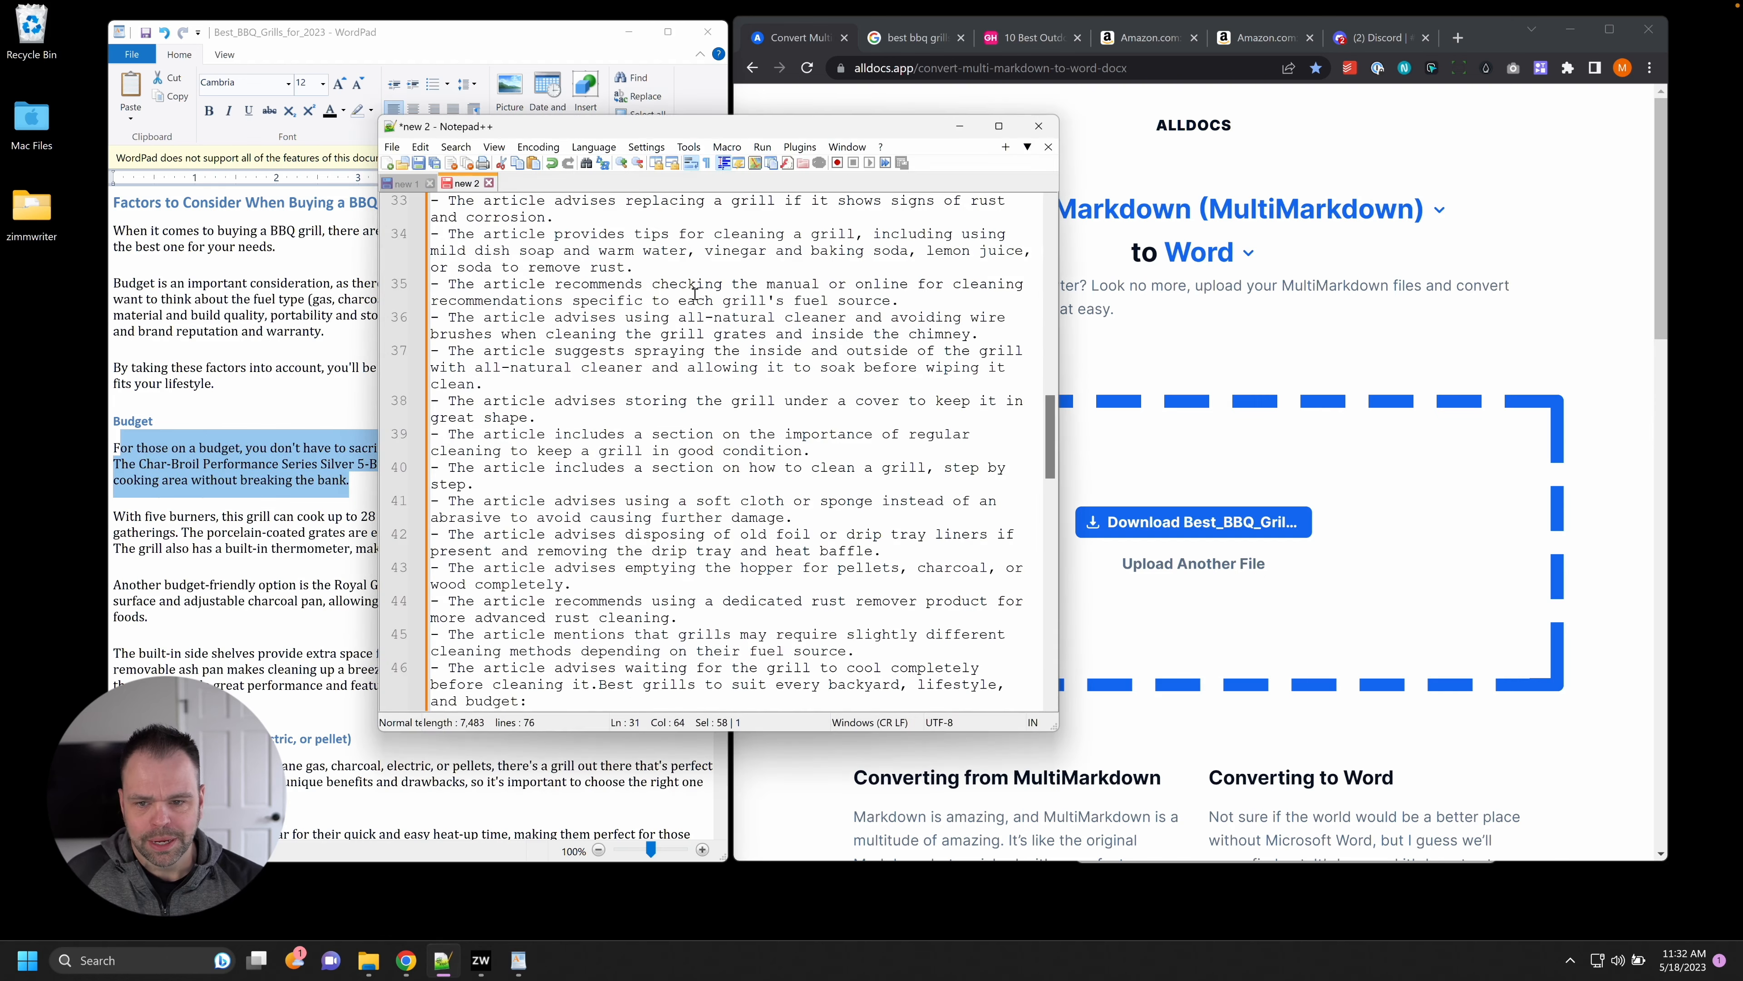
Mark the Best Grill for Beginners note, place the notes window beside the article, and bring up SEO Blog Writer.
{"action": "left_click_drag", "start_coordinate": [484, 484], "coordinate": [443, 468]}
{"action": "left_click_drag", "start_coordinate": [755, 130], "coordinate": [1100, 170]}
{"action": "left_click", "coordinate": [554, 37]}
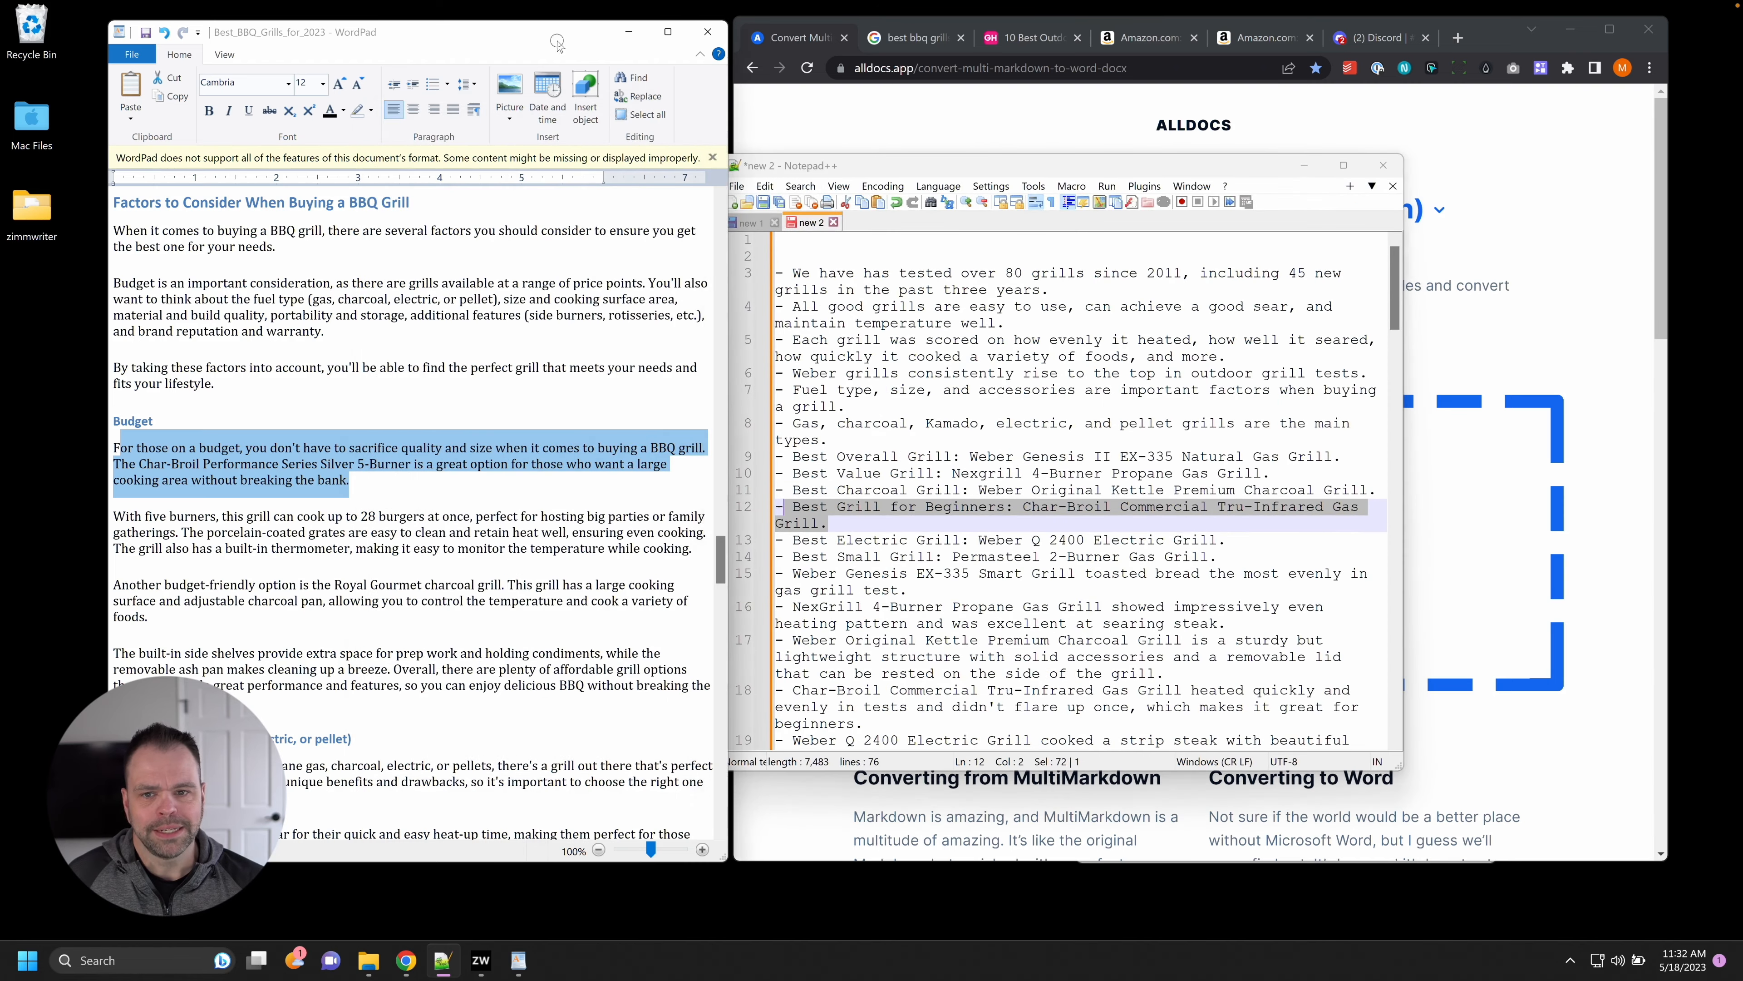
{"action": "left_click", "coordinate": [969, 473]}
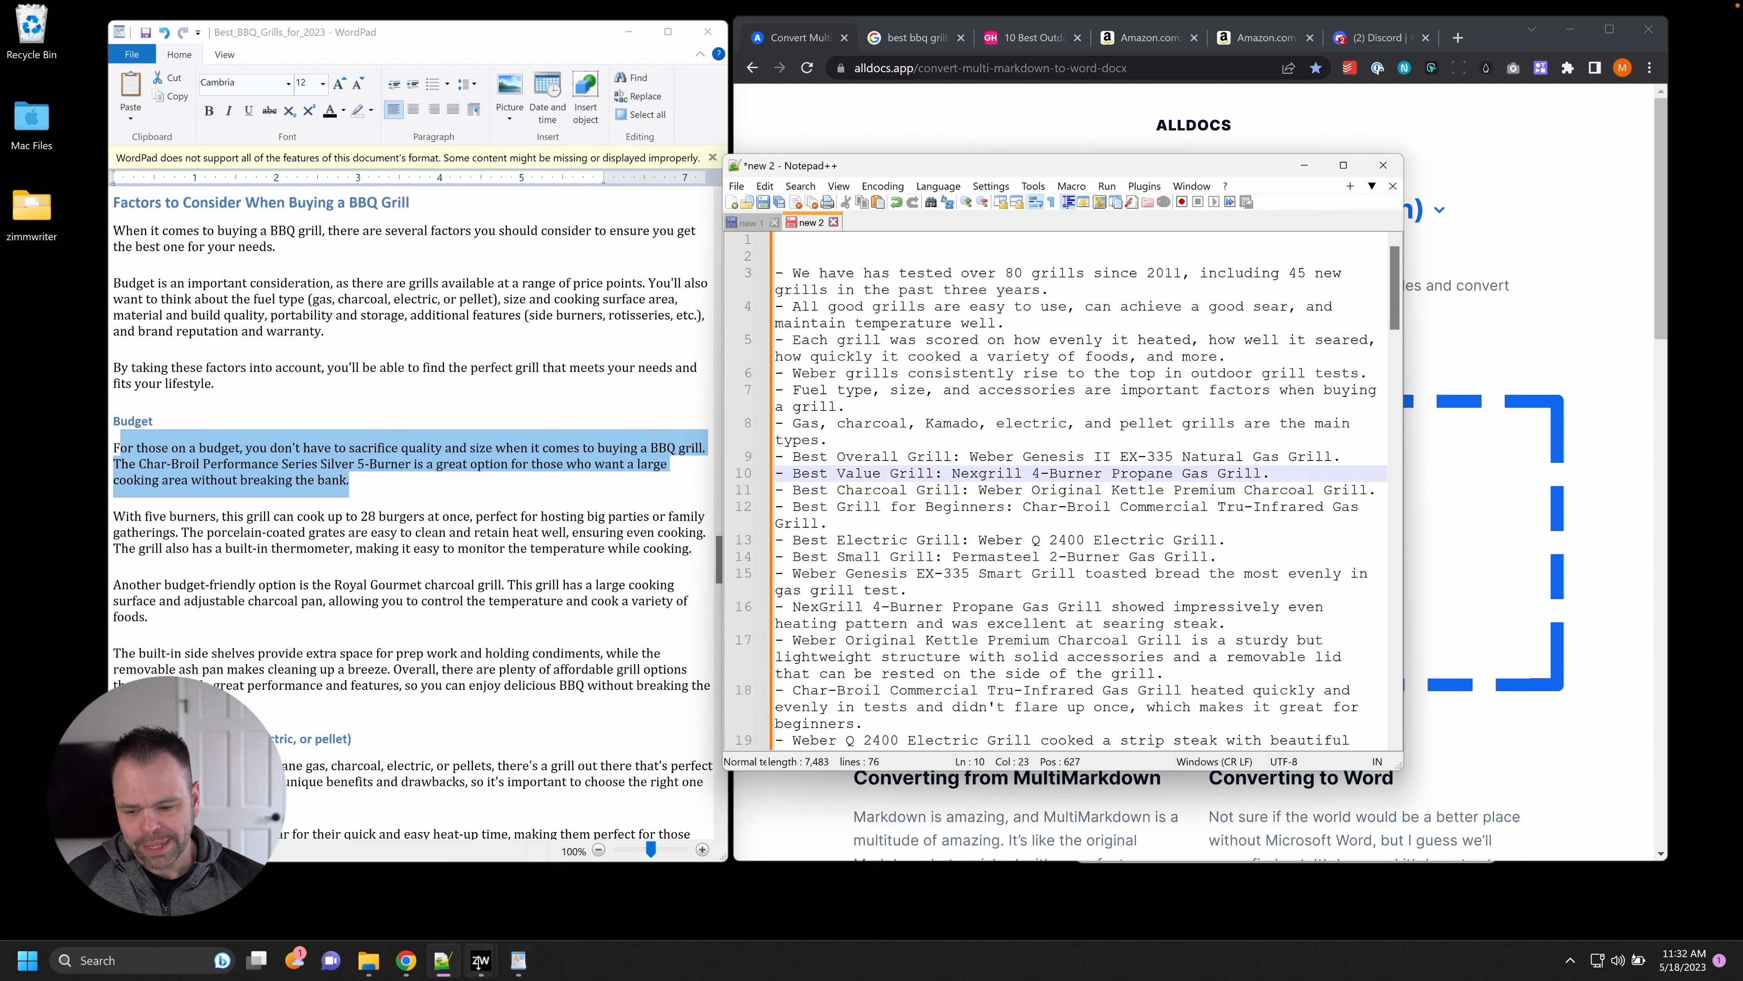
{"action": "mouse_move", "coordinate": [481, 960]}
{"action": "left_click", "coordinate": [513, 888]}
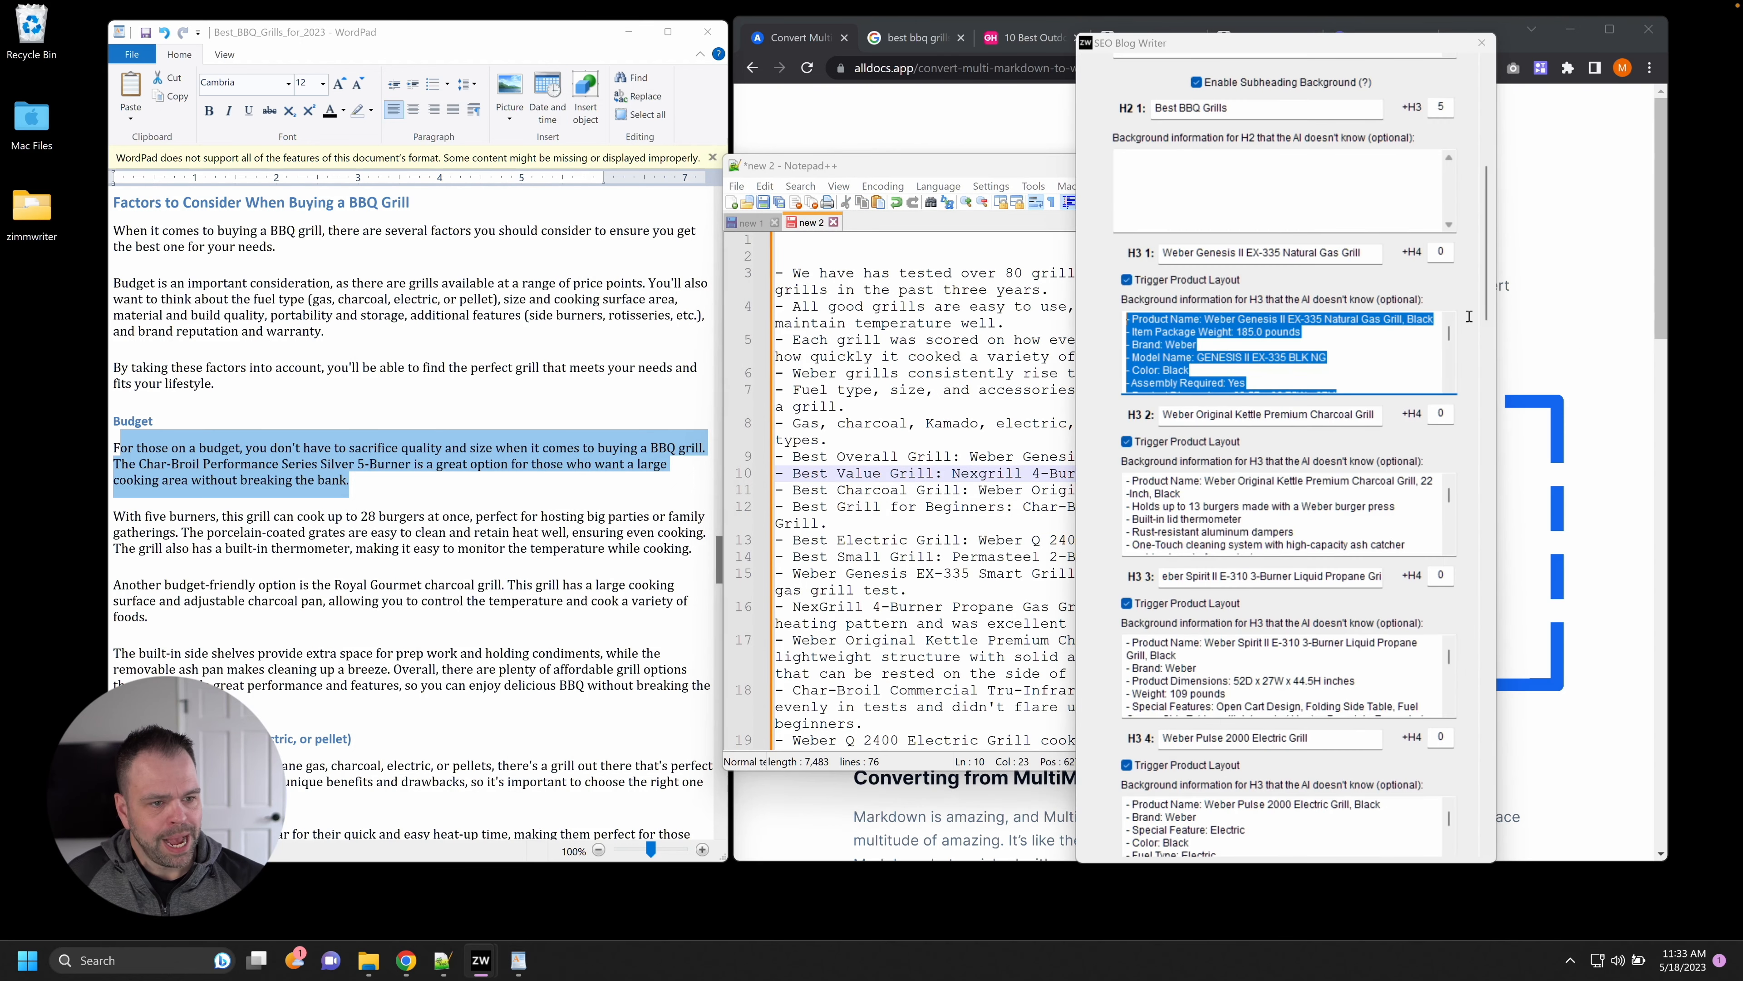
Check the SEO Blog Writer title and background settings, then highlight the article's Royal Gourmet charcoal grill paragraph.
{"action": "scroll", "coordinate": [1475, 248], "scroll_direction": "up", "scroll_amount": 5}
{"action": "left_click_drag", "start_coordinate": [1485, 232], "coordinate": [1503, 868]}
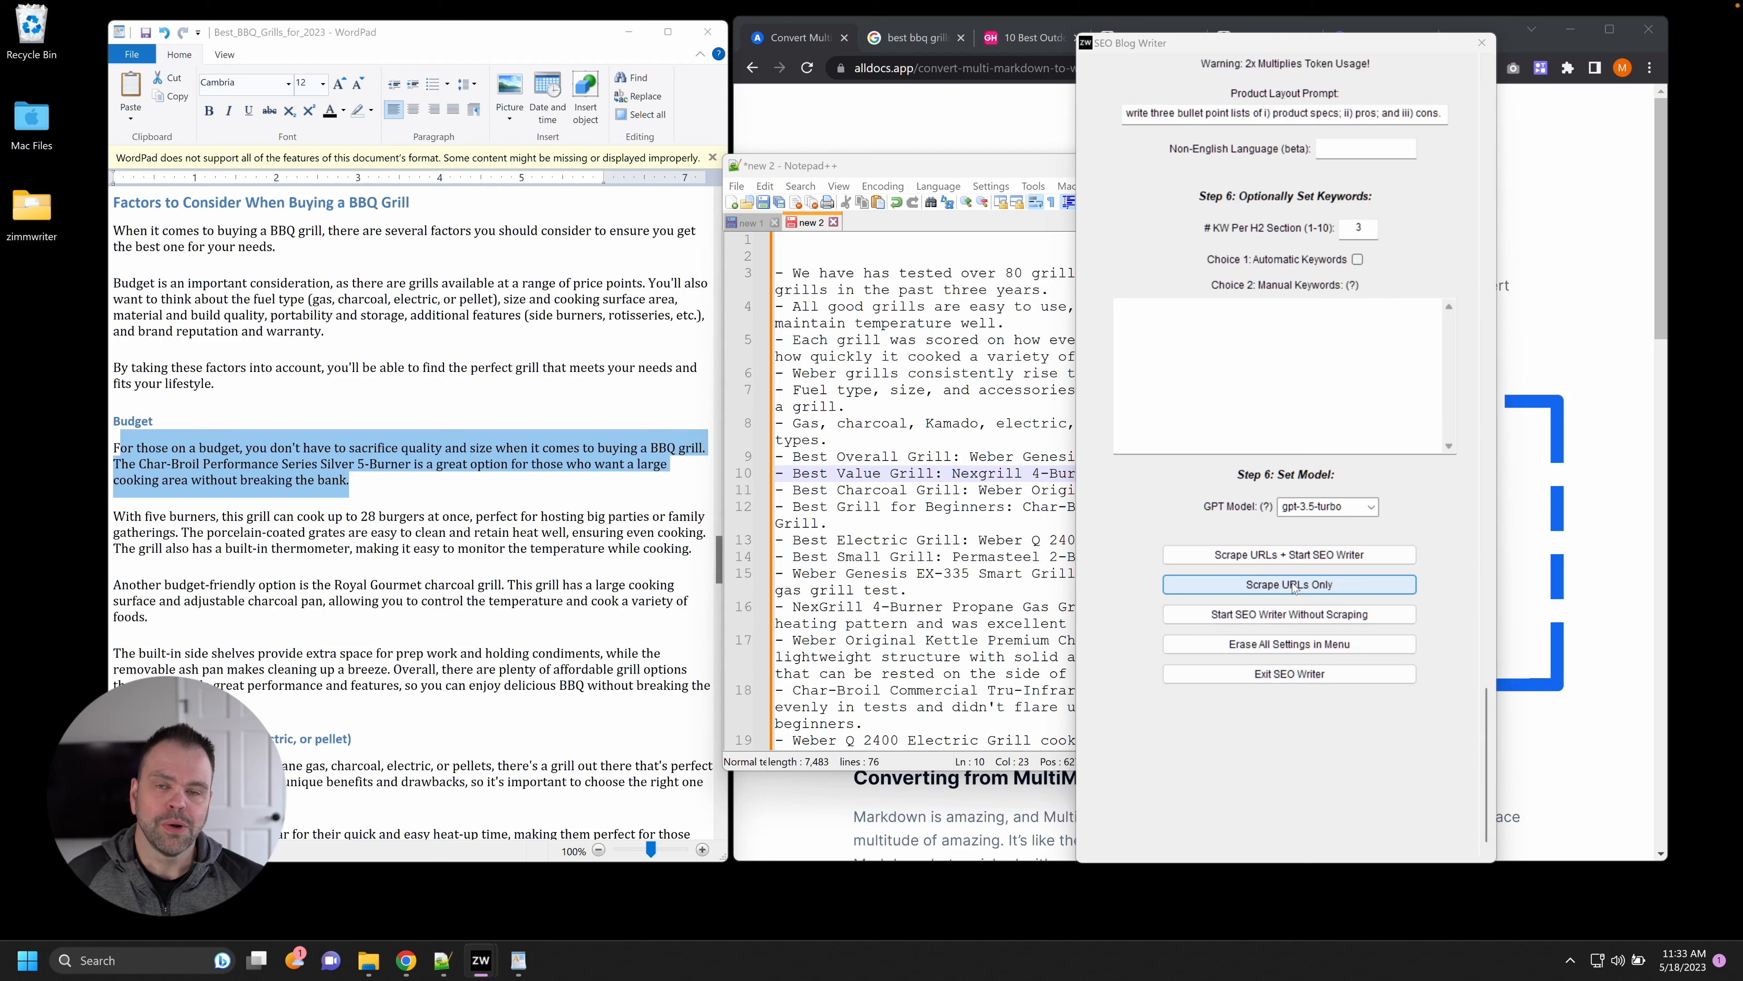
{"action": "left_click", "coordinate": [1335, 582]}
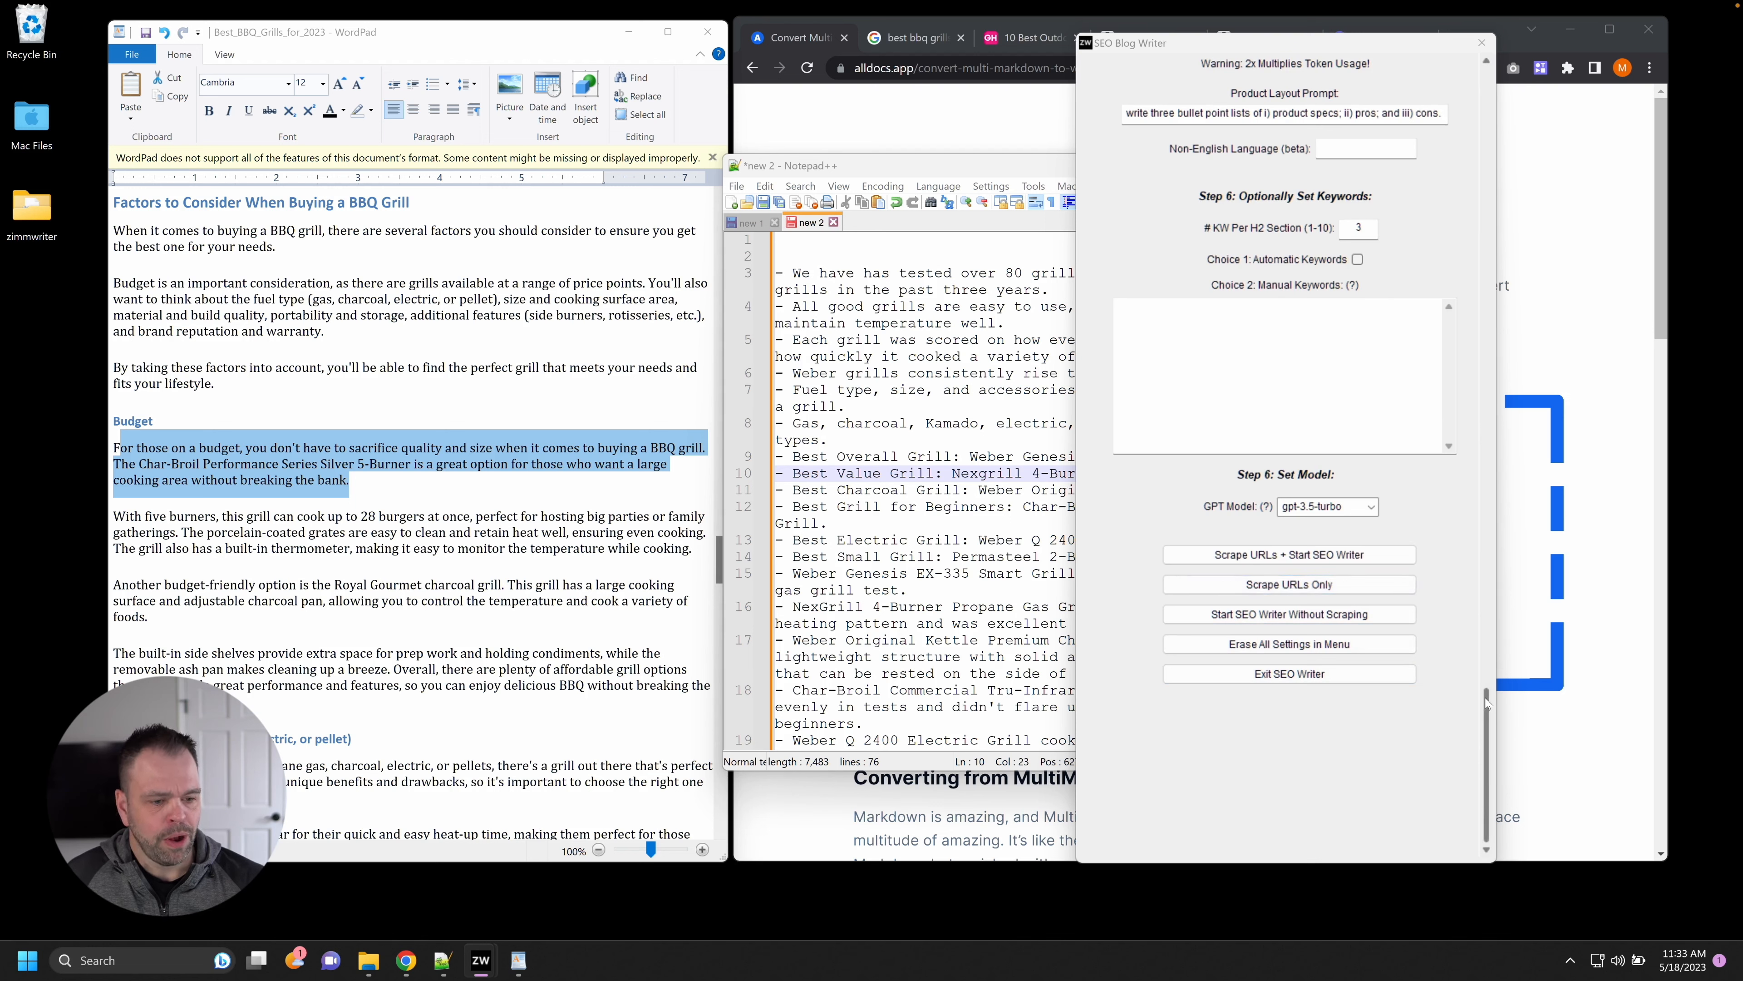
{"action": "scroll", "coordinate": [1441, 213], "scroll_direction": "up", "scroll_amount": 10}
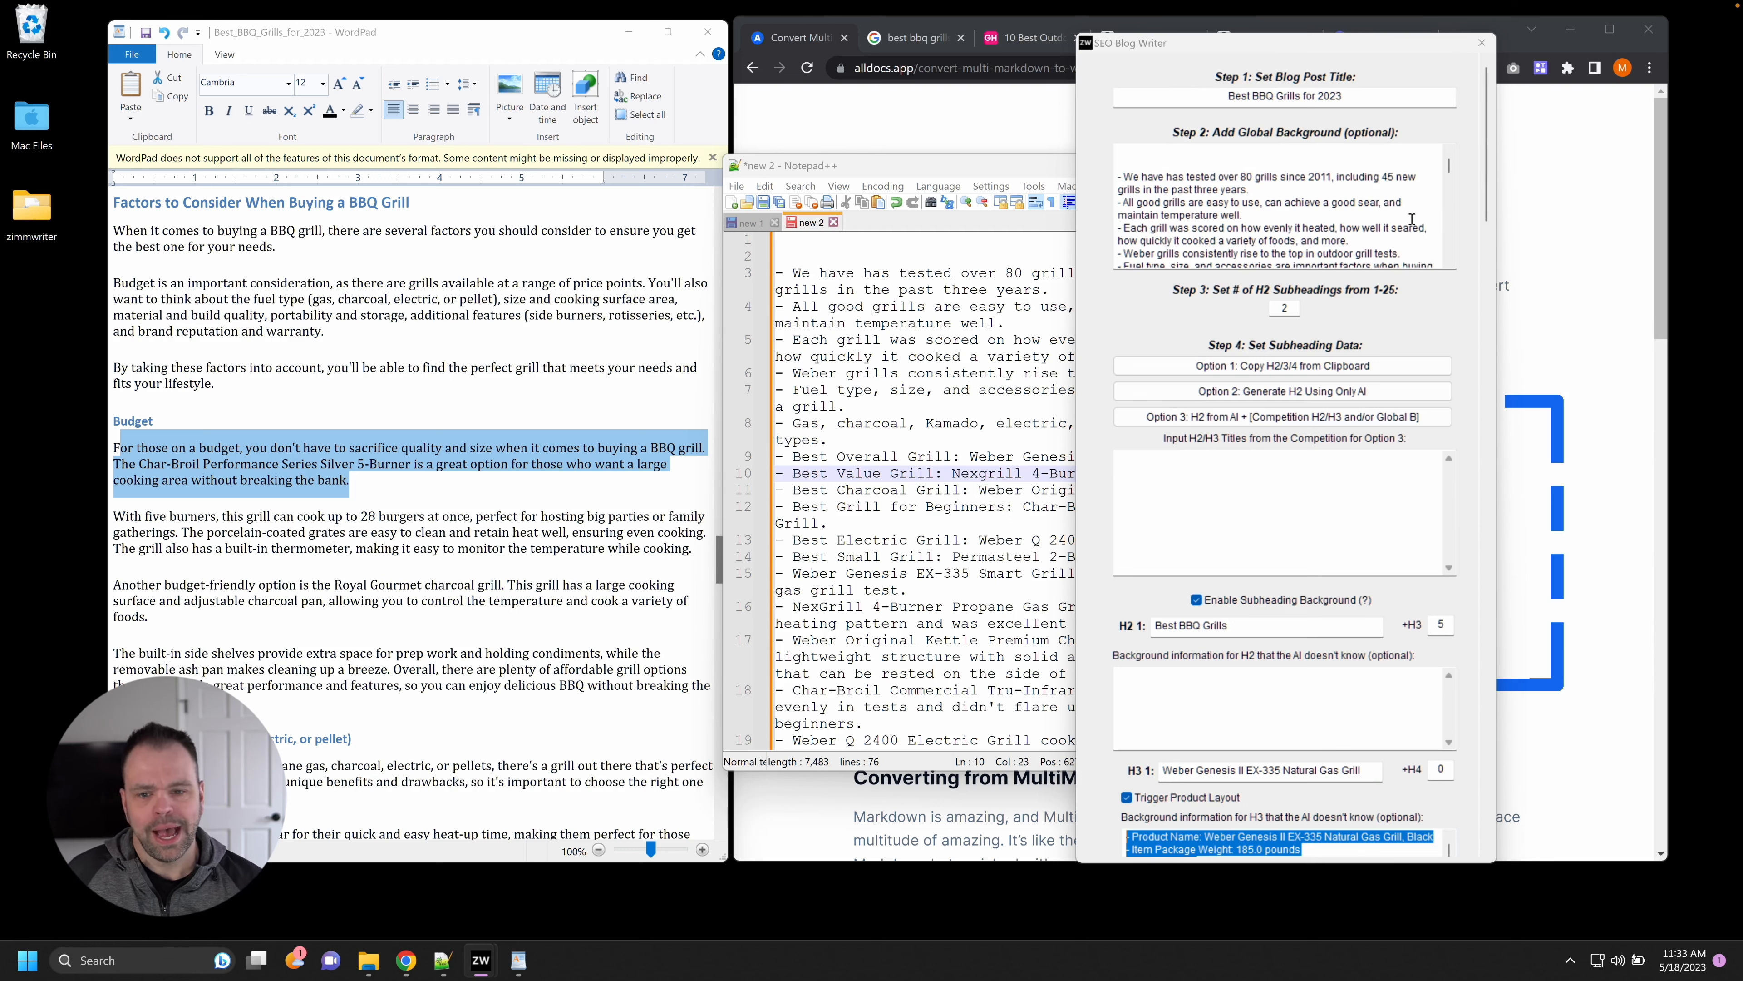
{"action": "left_click", "coordinate": [355, 609]}
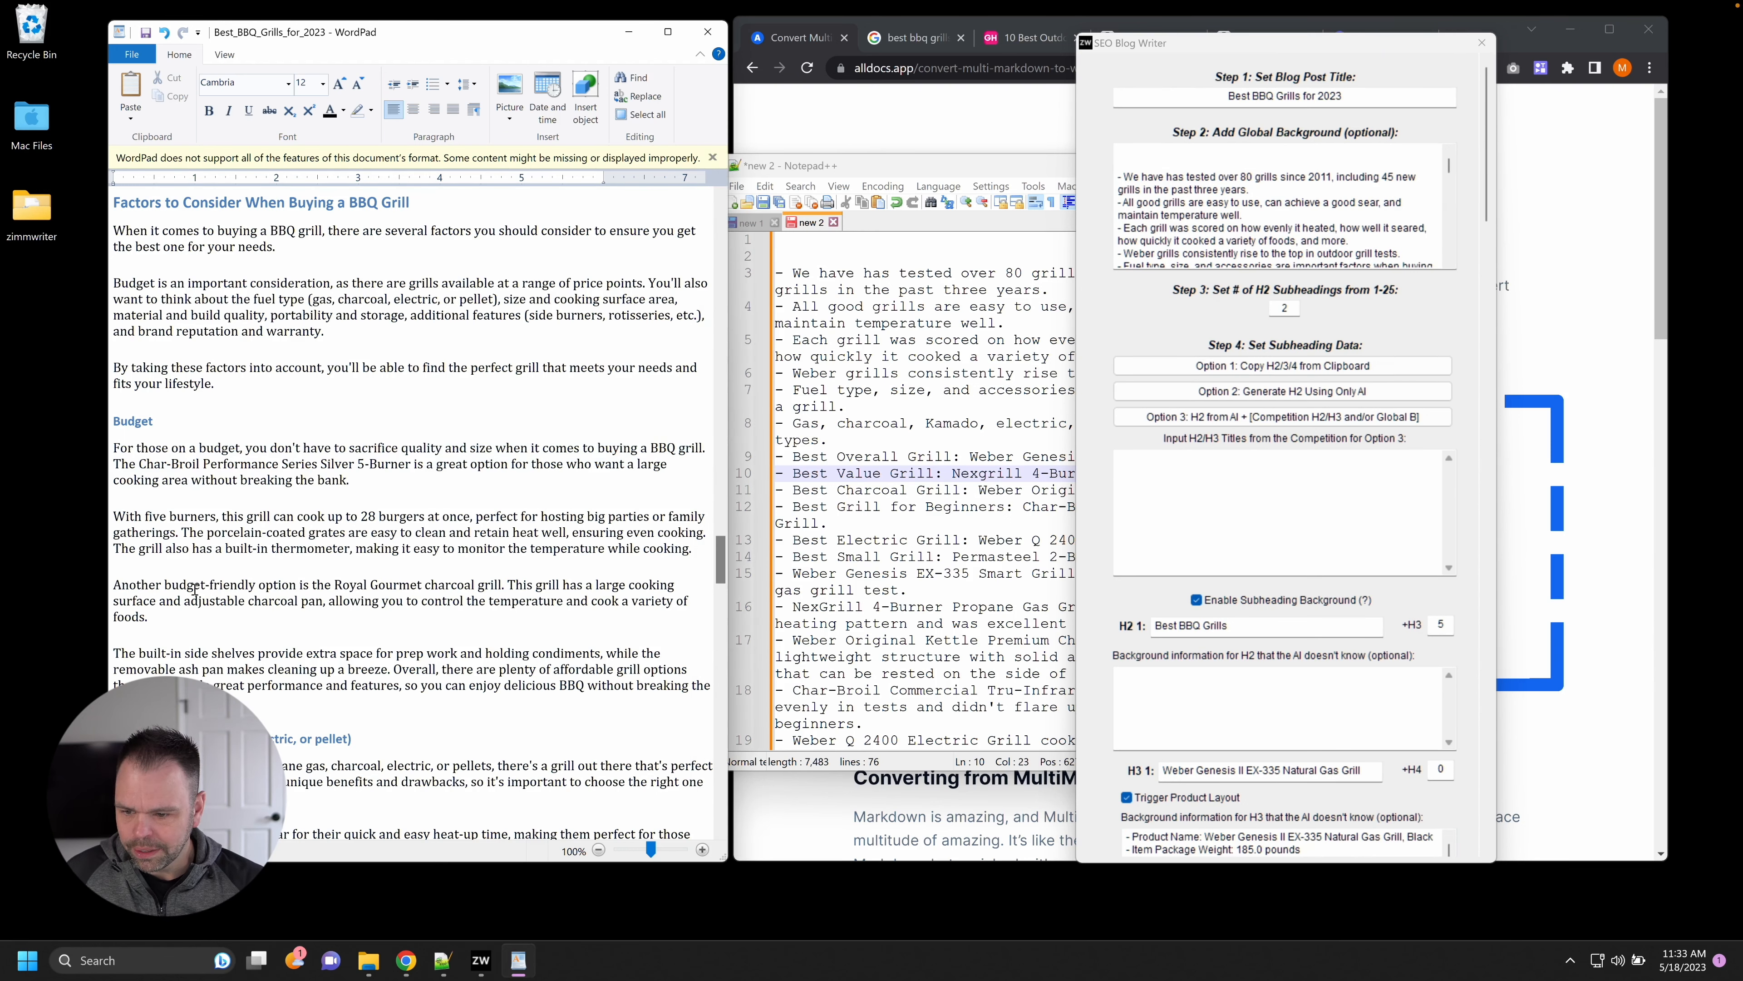
{"action": "left_click_drag", "start_coordinate": [129, 589], "coordinate": [222, 603]}
Read the five-burners paragraph and the fuel type section on propane, charcoal, electric and pellet grills.
{"action": "left_click", "coordinate": [143, 524]}
{"action": "left_click_drag", "start_coordinate": [143, 524], "coordinate": [267, 629]}
{"action": "scroll", "coordinate": [329, 639], "scroll_direction": "down", "scroll_amount": 3}
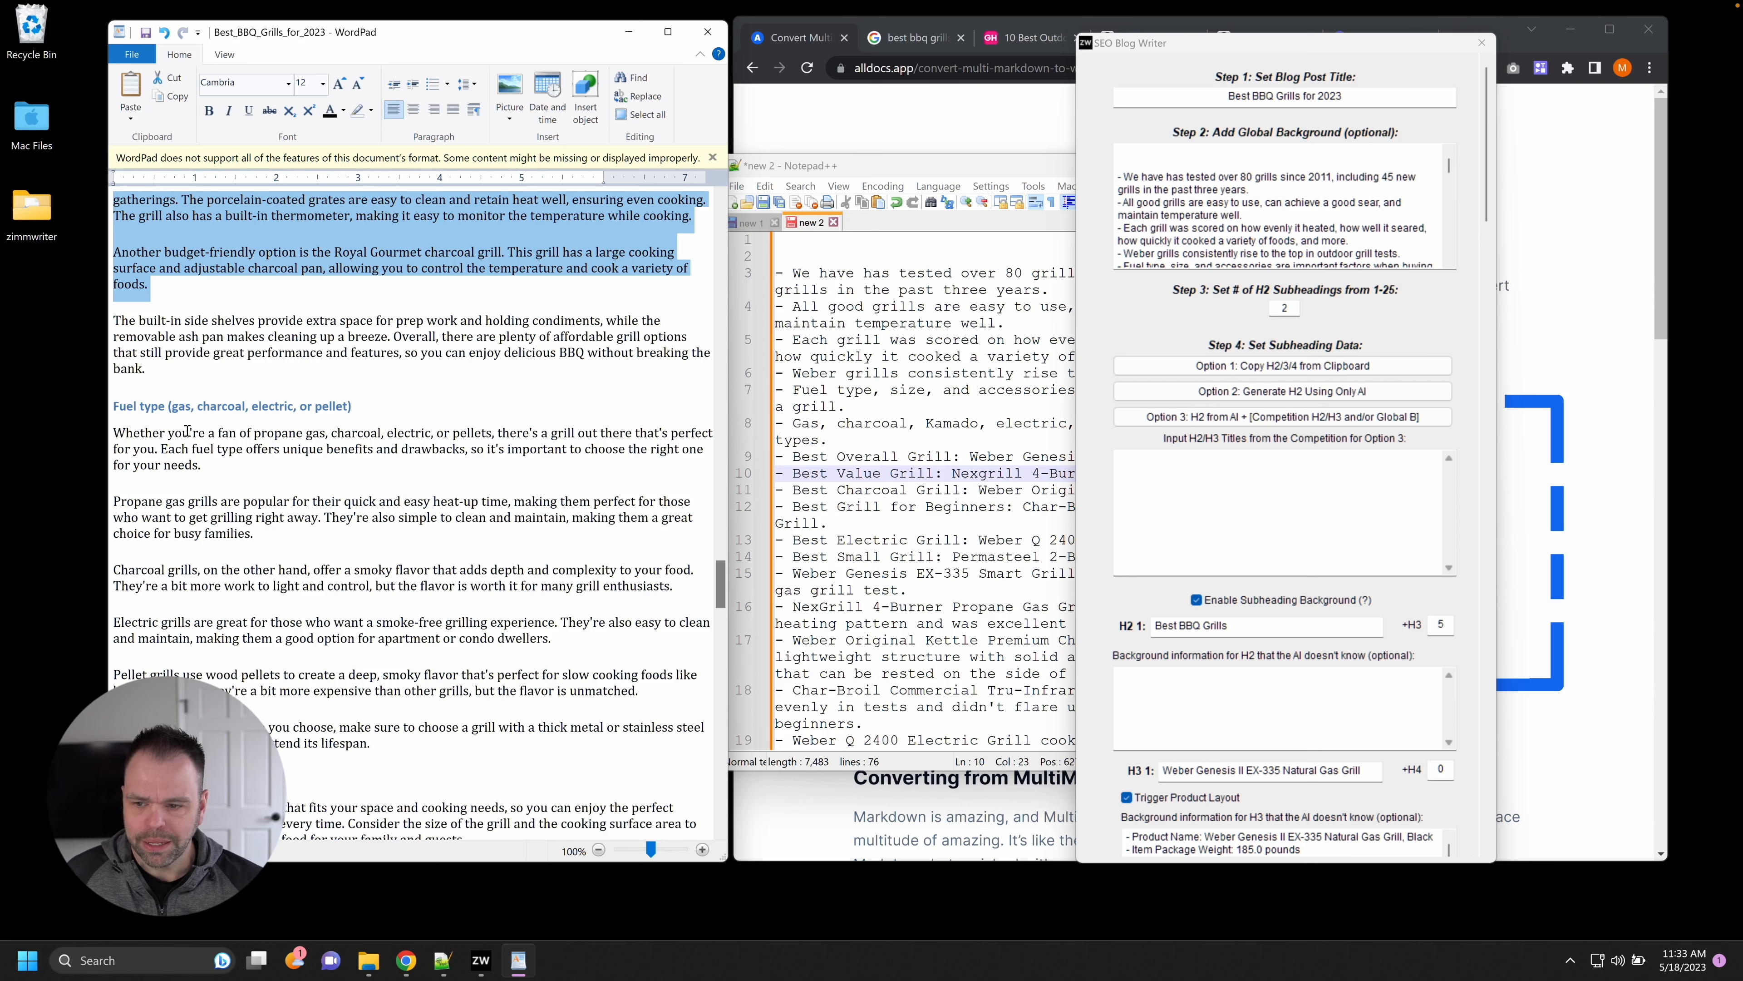
{"action": "left_click_drag", "start_coordinate": [168, 433], "coordinate": [241, 464]}
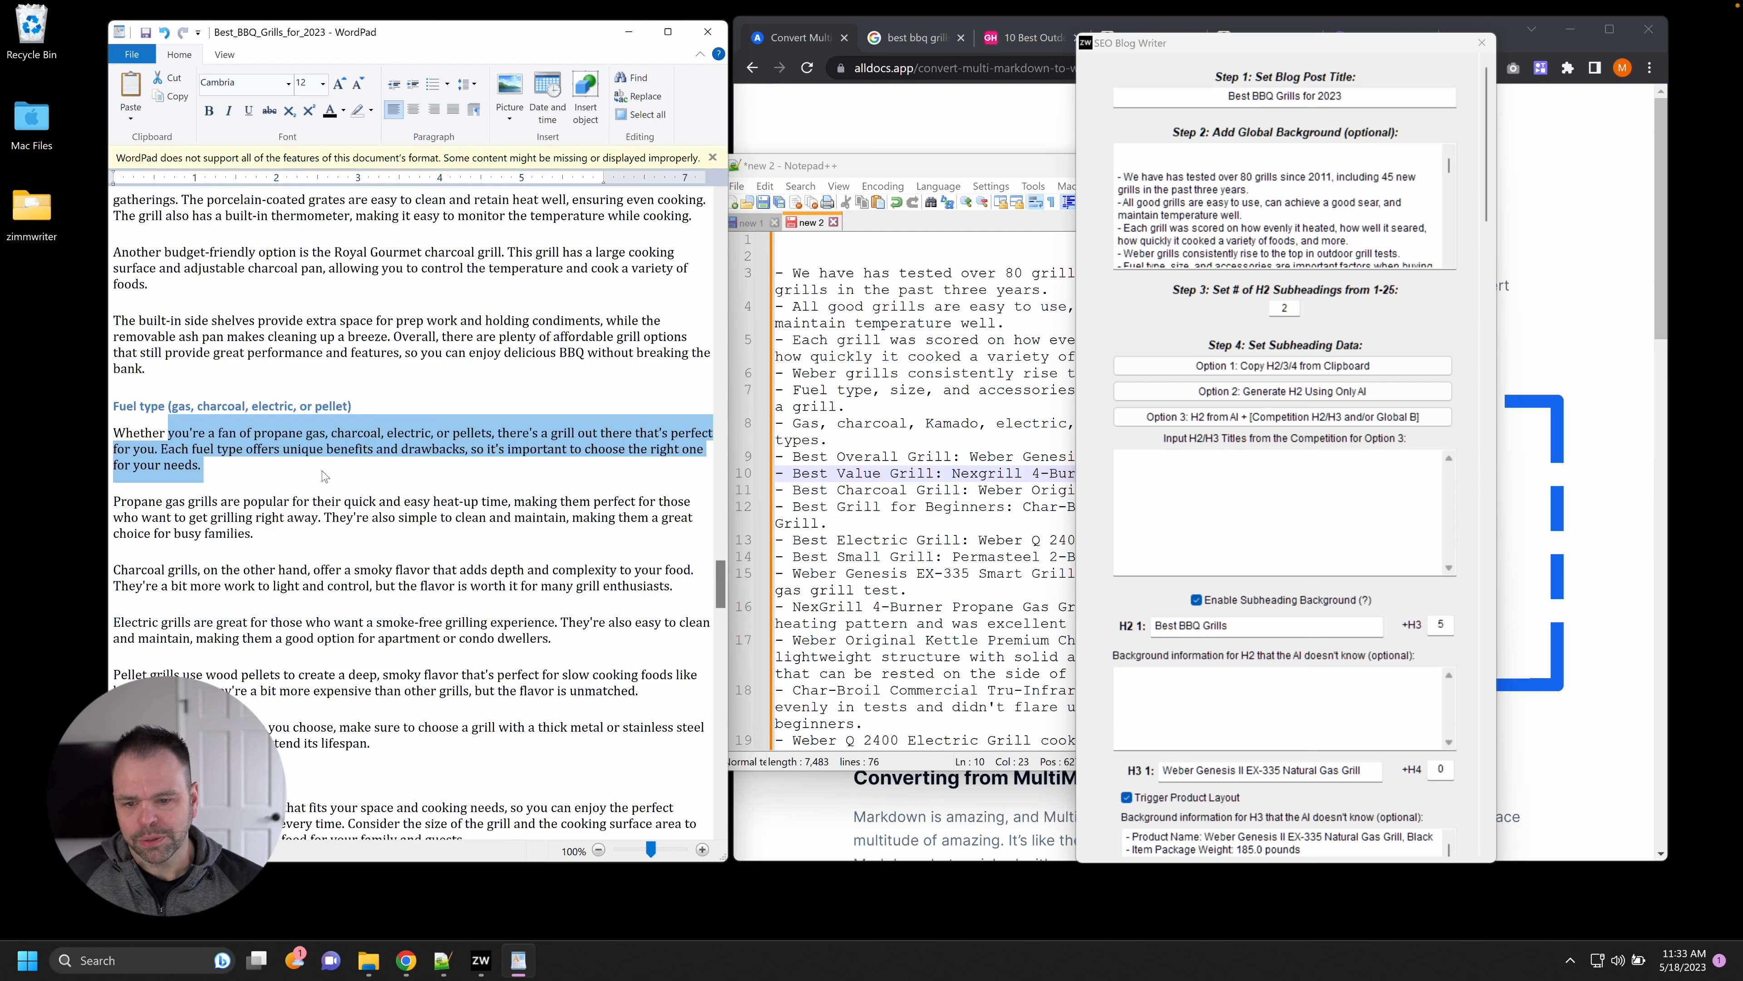
{"action": "left_click_drag", "start_coordinate": [122, 501], "coordinate": [237, 518]}
{"action": "left_click_drag", "start_coordinate": [132, 571], "coordinate": [238, 585]}
{"action": "left_click_drag", "start_coordinate": [133, 620], "coordinate": [368, 747]}
{"action": "left_click", "coordinate": [141, 727]}
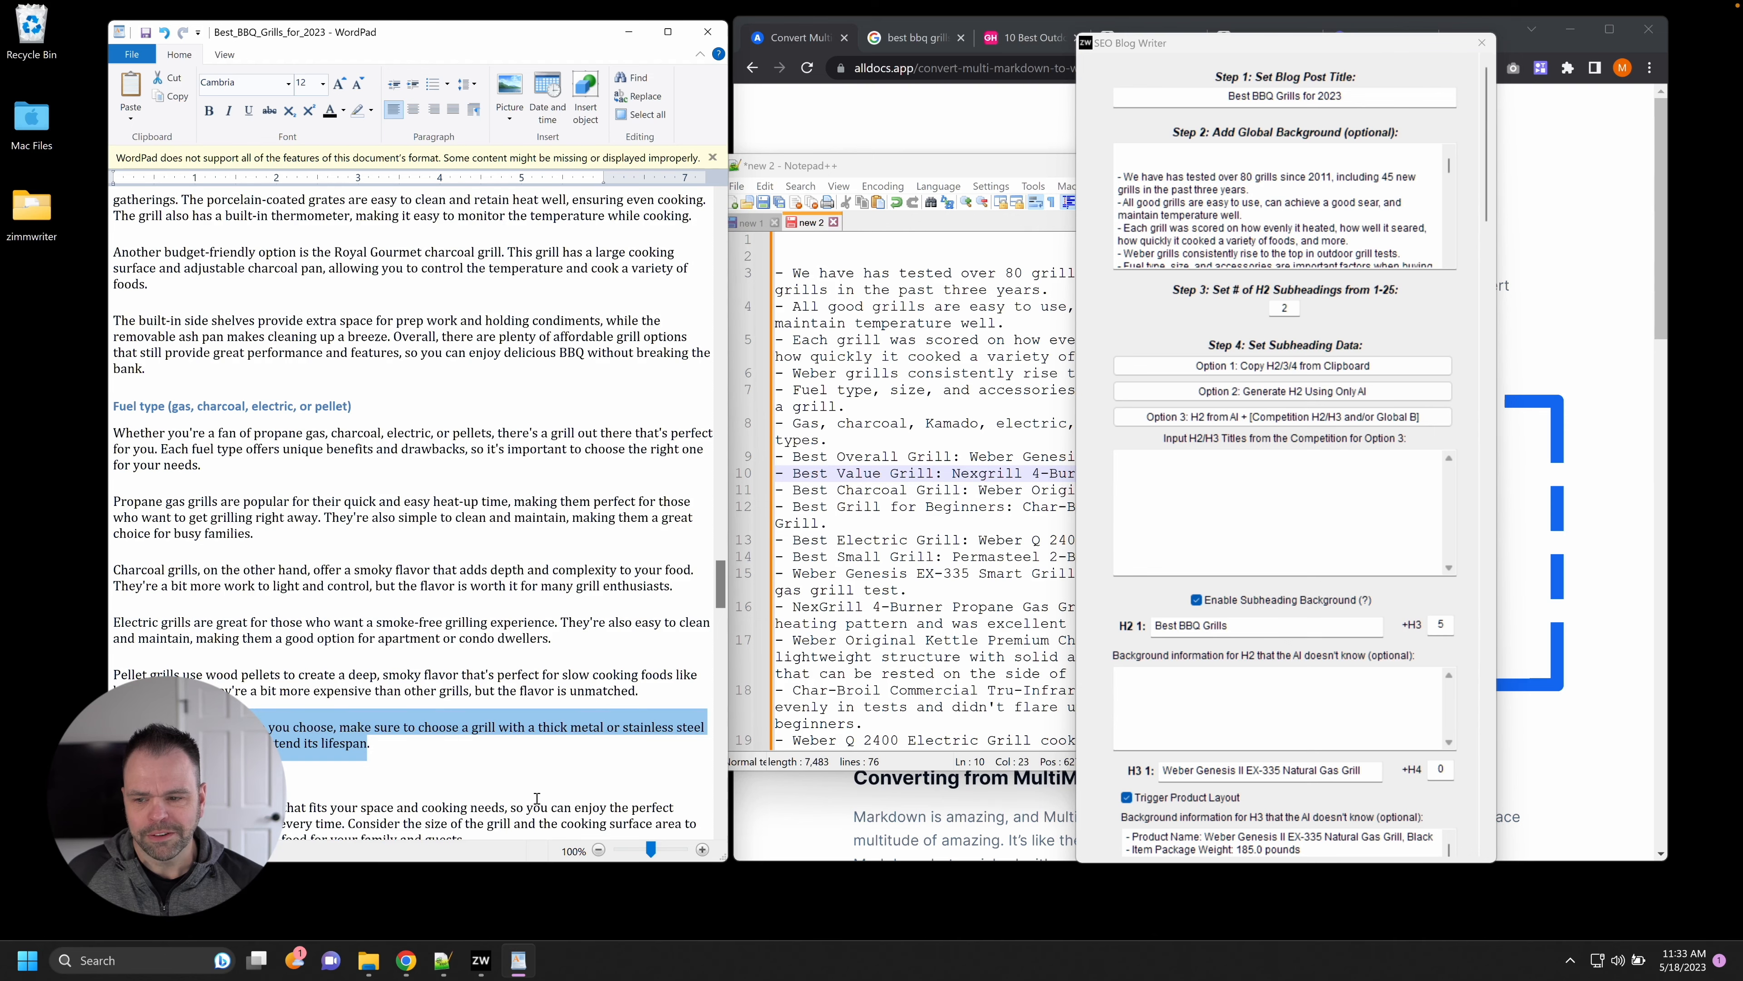
Read on to the Conclusion, close SEO Blog Writer, and mark the note on how grills were scored.
{"action": "scroll", "coordinate": [347, 652], "scroll_direction": "down", "scroll_amount": 10}
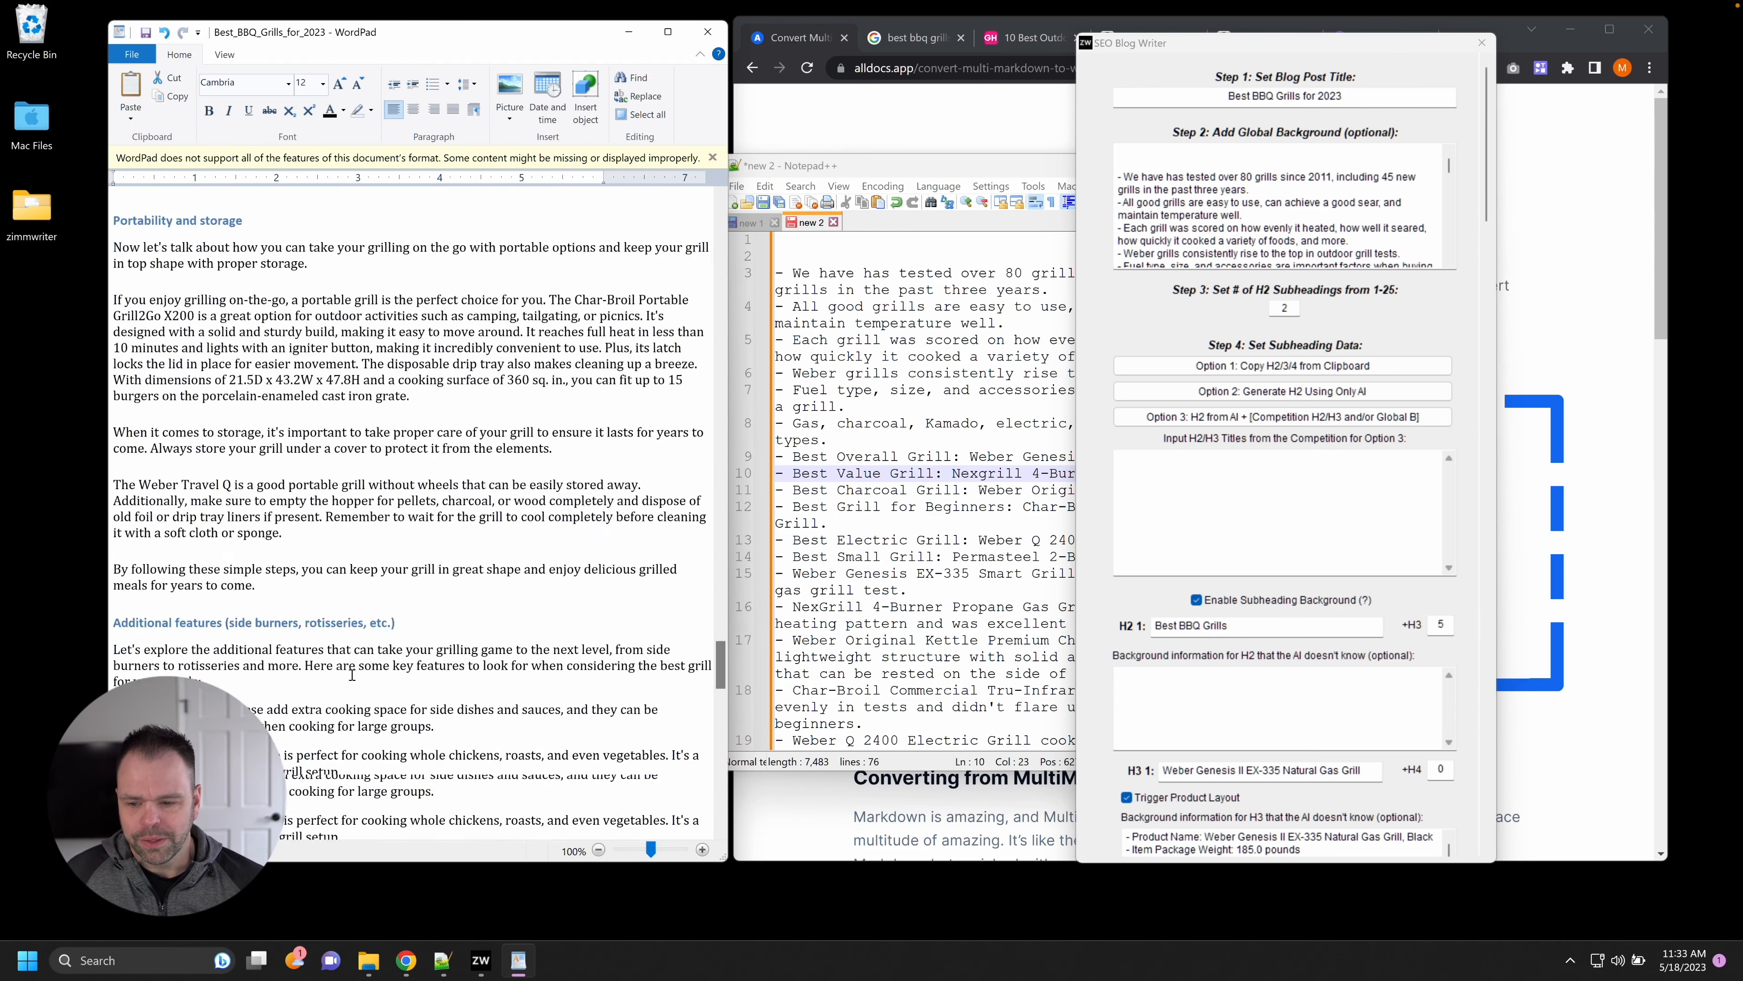
{"action": "scroll", "coordinate": [352, 675], "scroll_direction": "down", "scroll_amount": 10}
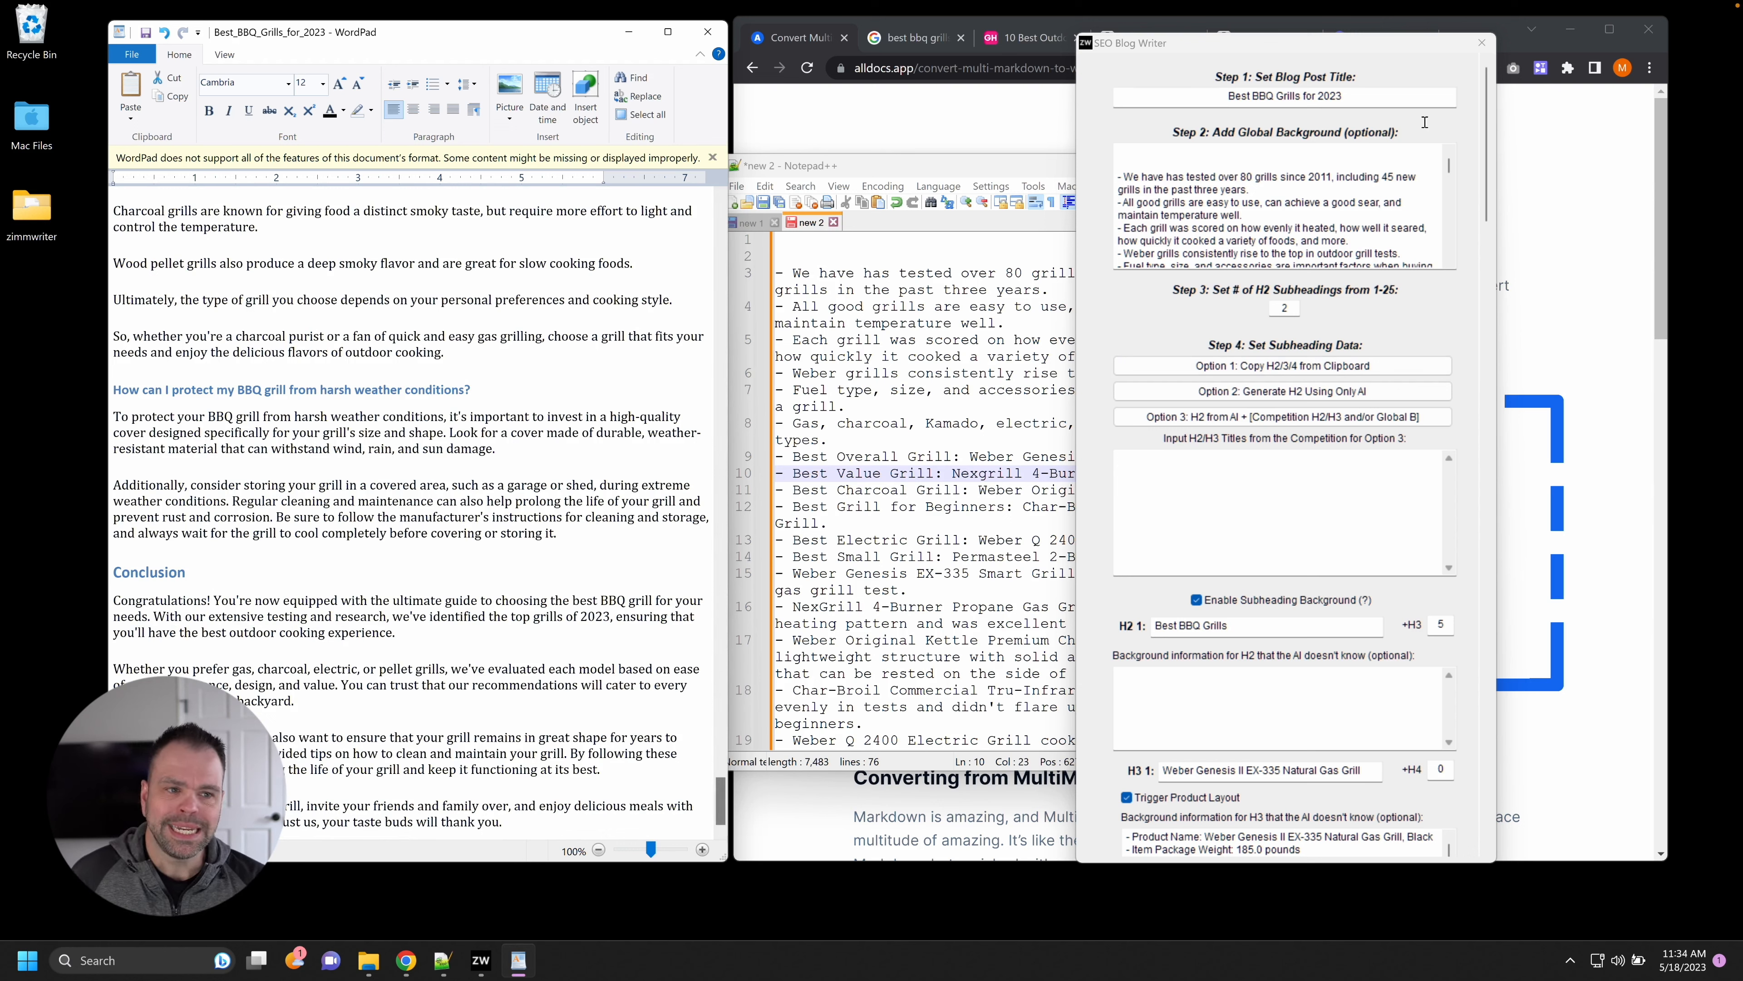
{"action": "left_click", "coordinate": [1482, 43]}
{"action": "left_click", "coordinate": [1308, 338]}
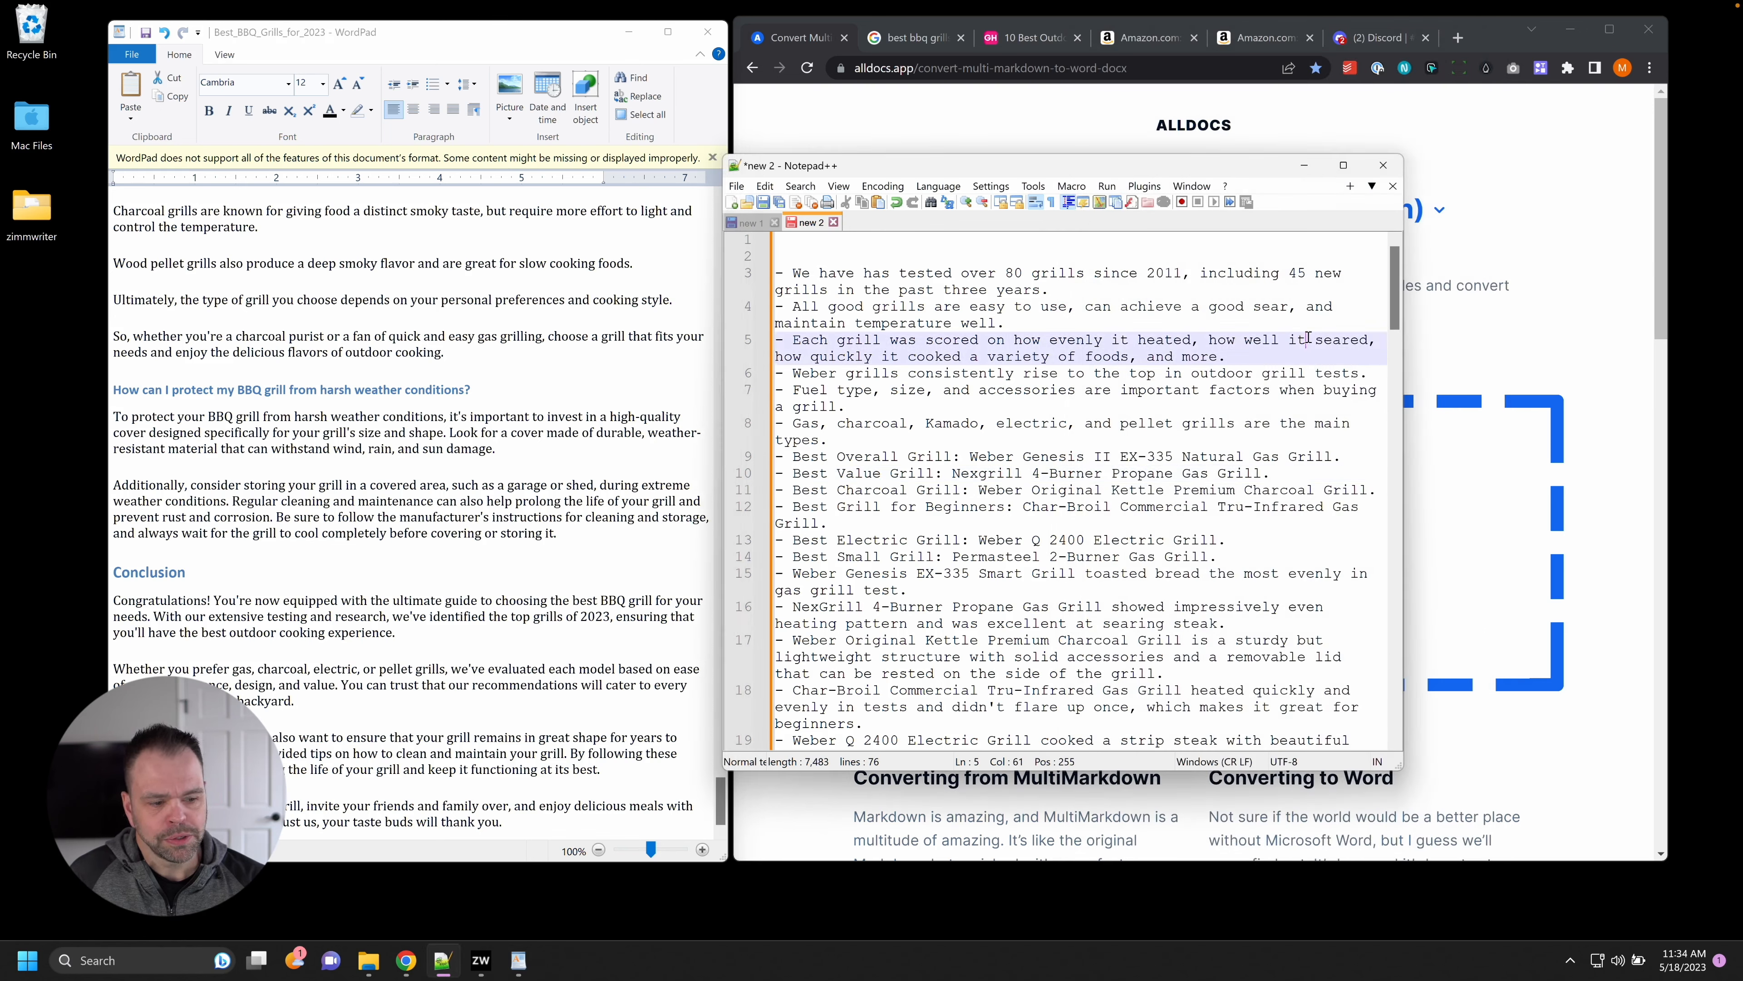